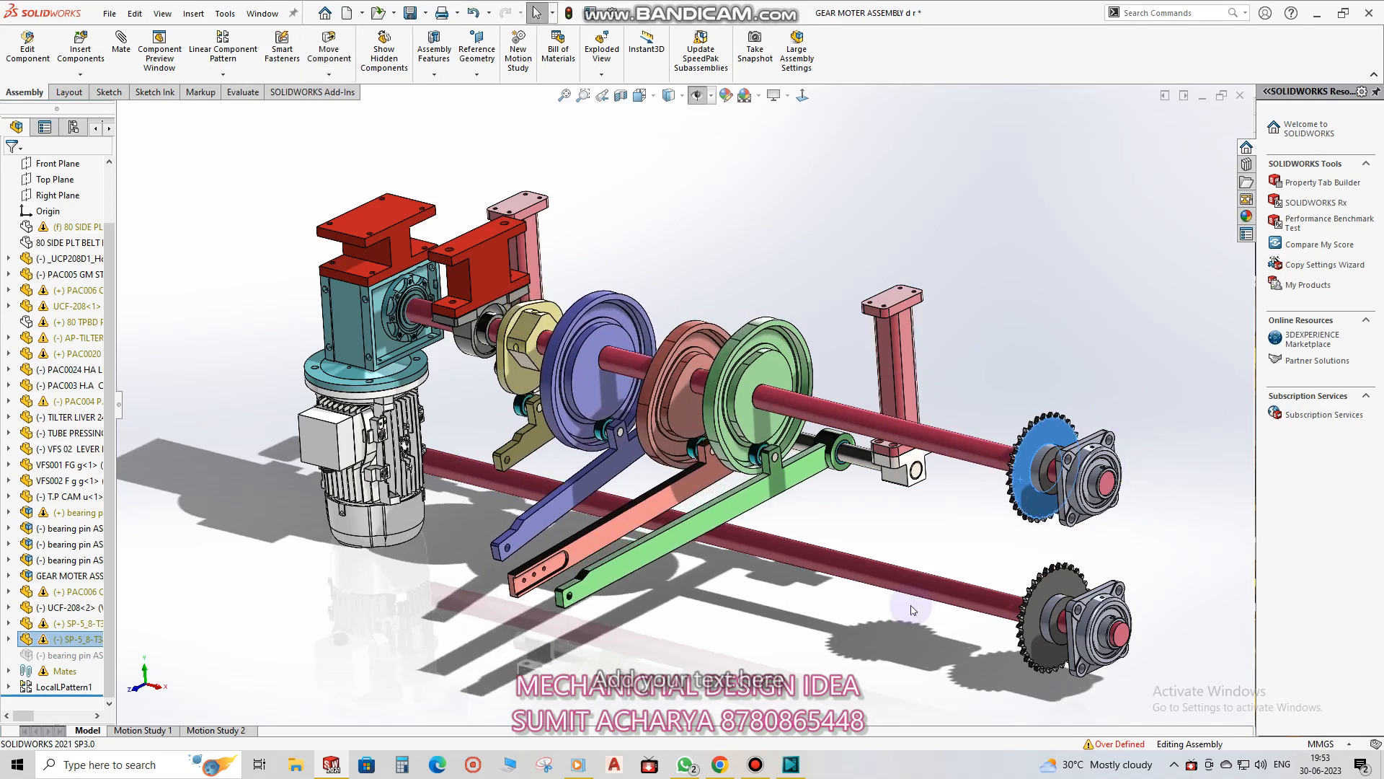
pyautogui.scroll(2, 841, 599)
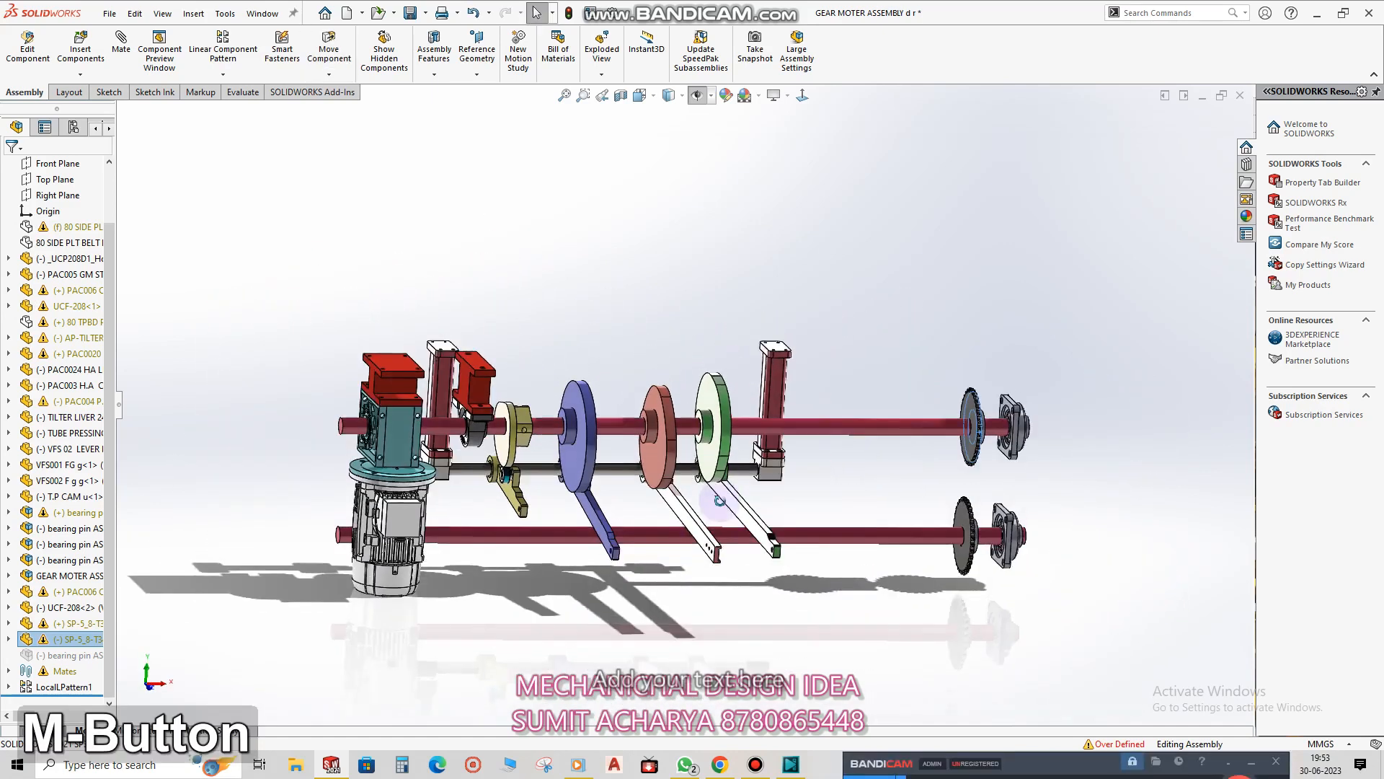
pyautogui.click(720, 324)
pyautogui.click(433, 57)
pyautogui.press('Escape')
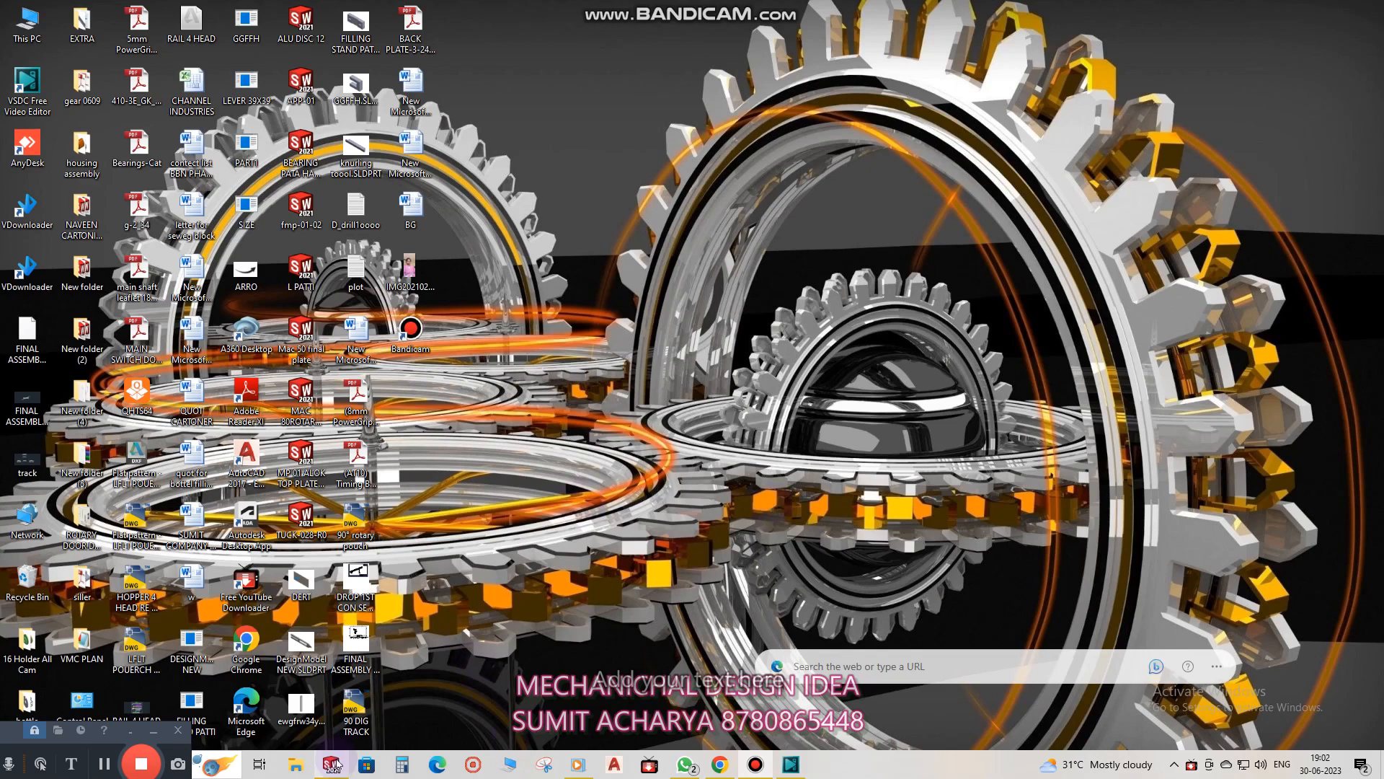
# Switch to SOLIDWORKS and create a new part document.
pyautogui.click(333, 764)
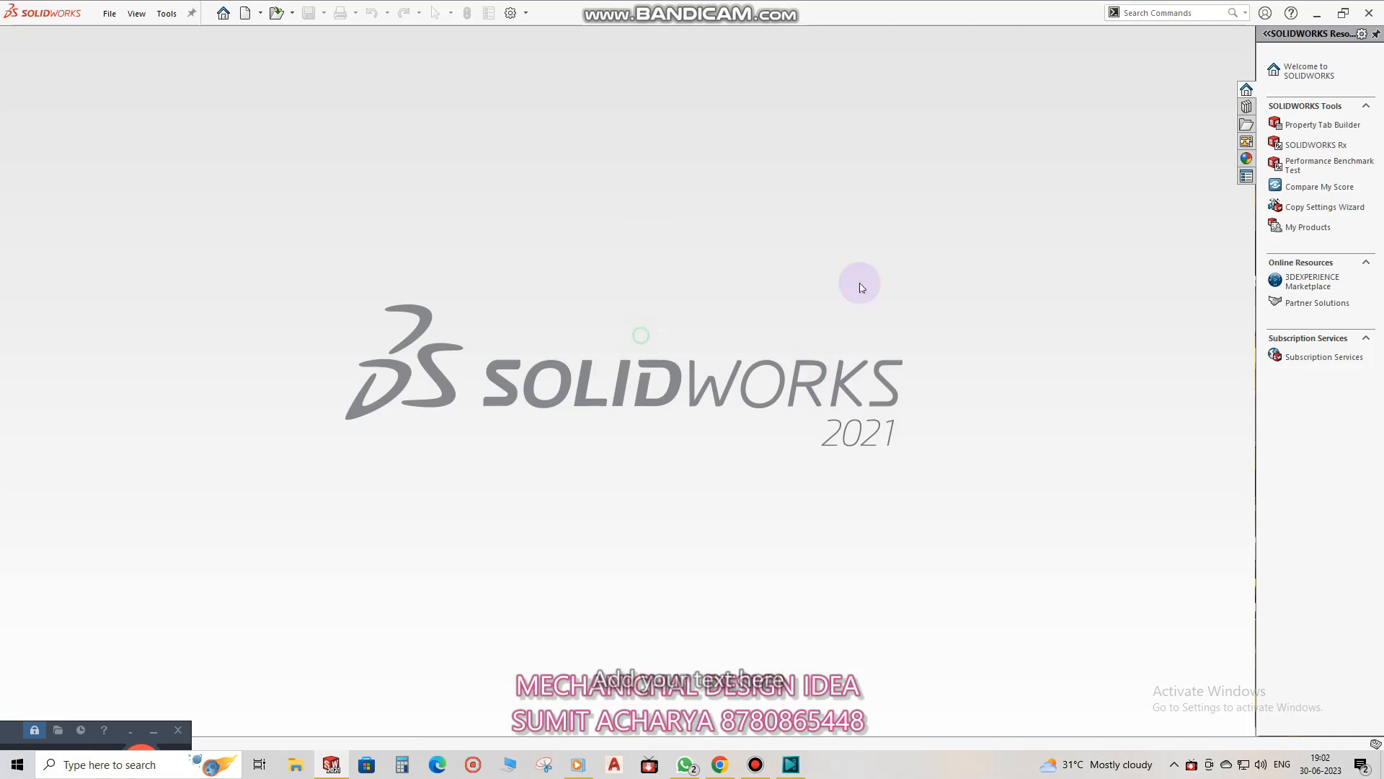
pyautogui.hotkey('ctrl', 'n')
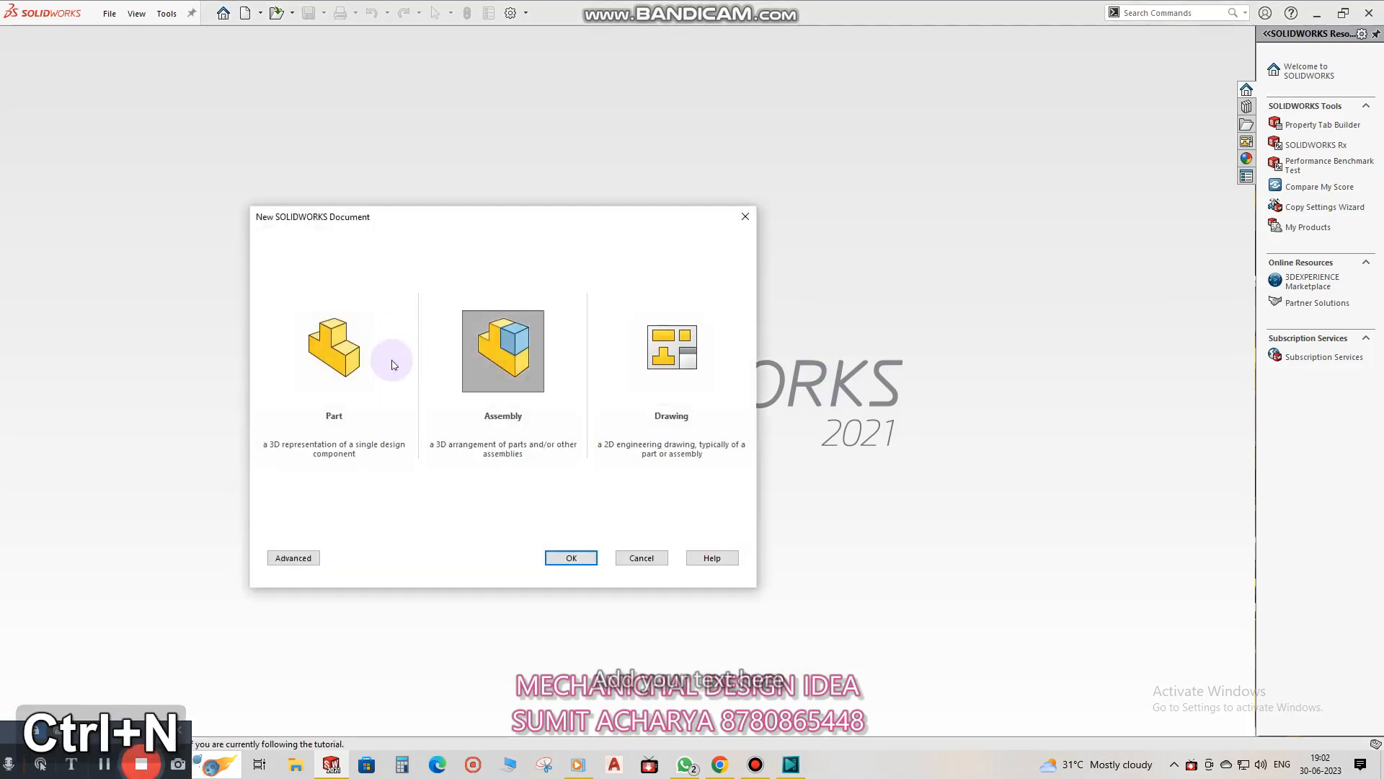
pyautogui.click(351, 371)
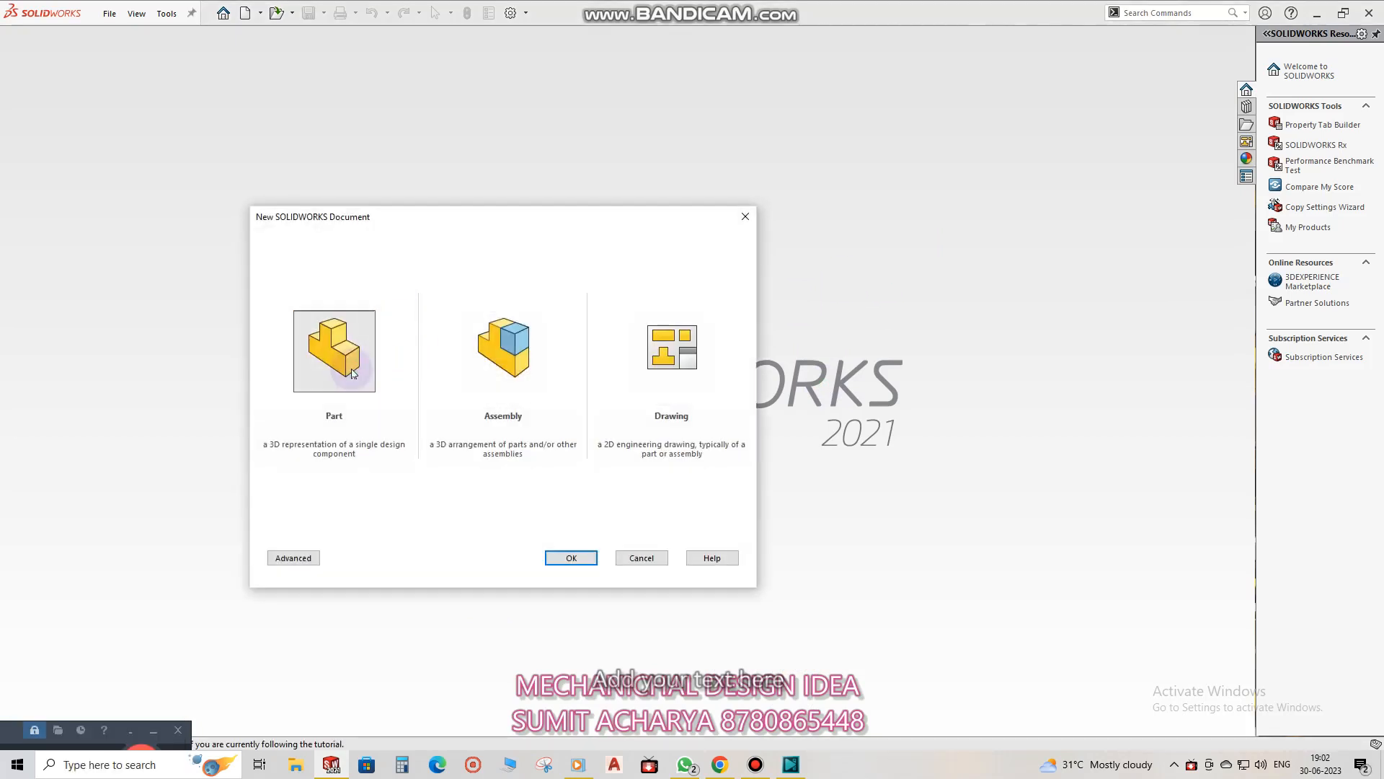
pyautogui.doubleClick(352, 369)
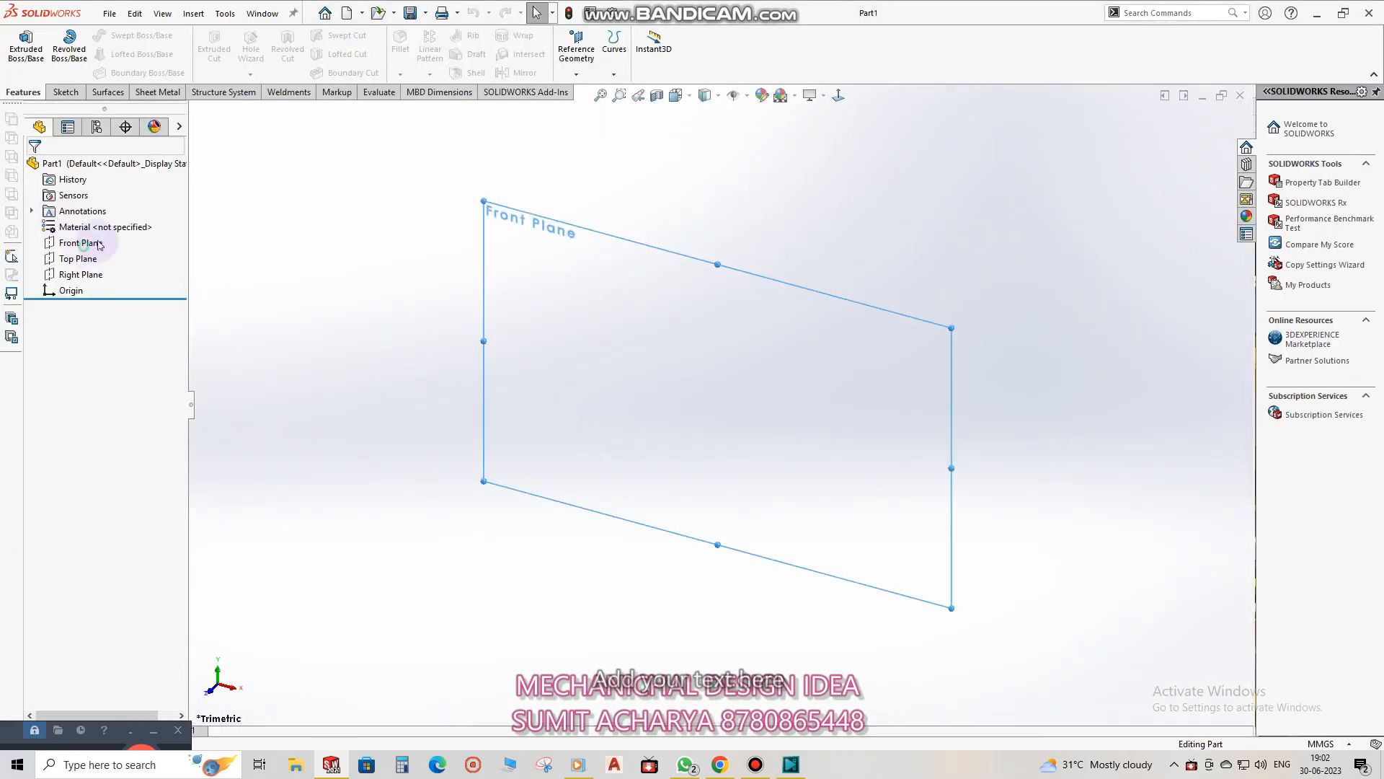
# Sketch a closed freeform spline starting and ending at the origin on the Front Plane, and undo it.
pyautogui.click(123, 55)
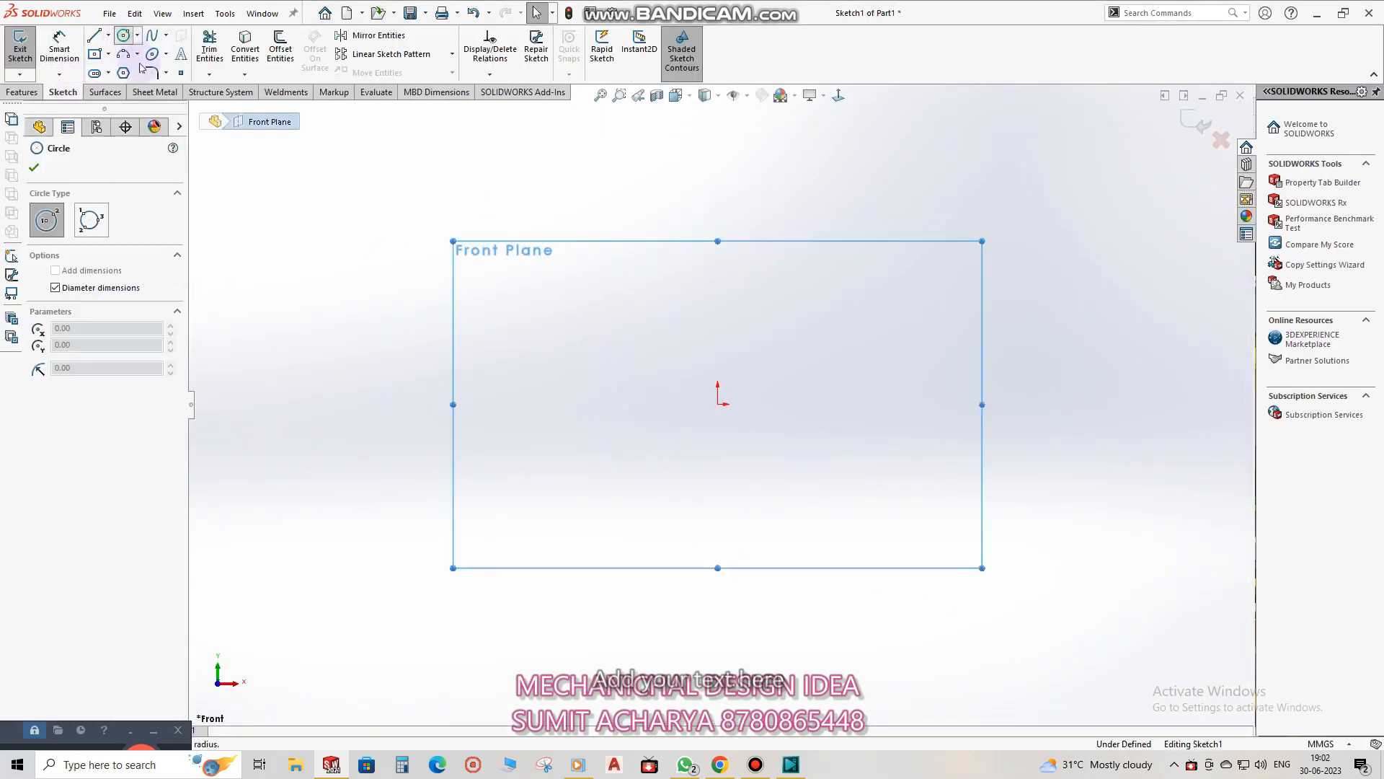
pyautogui.click(151, 35)
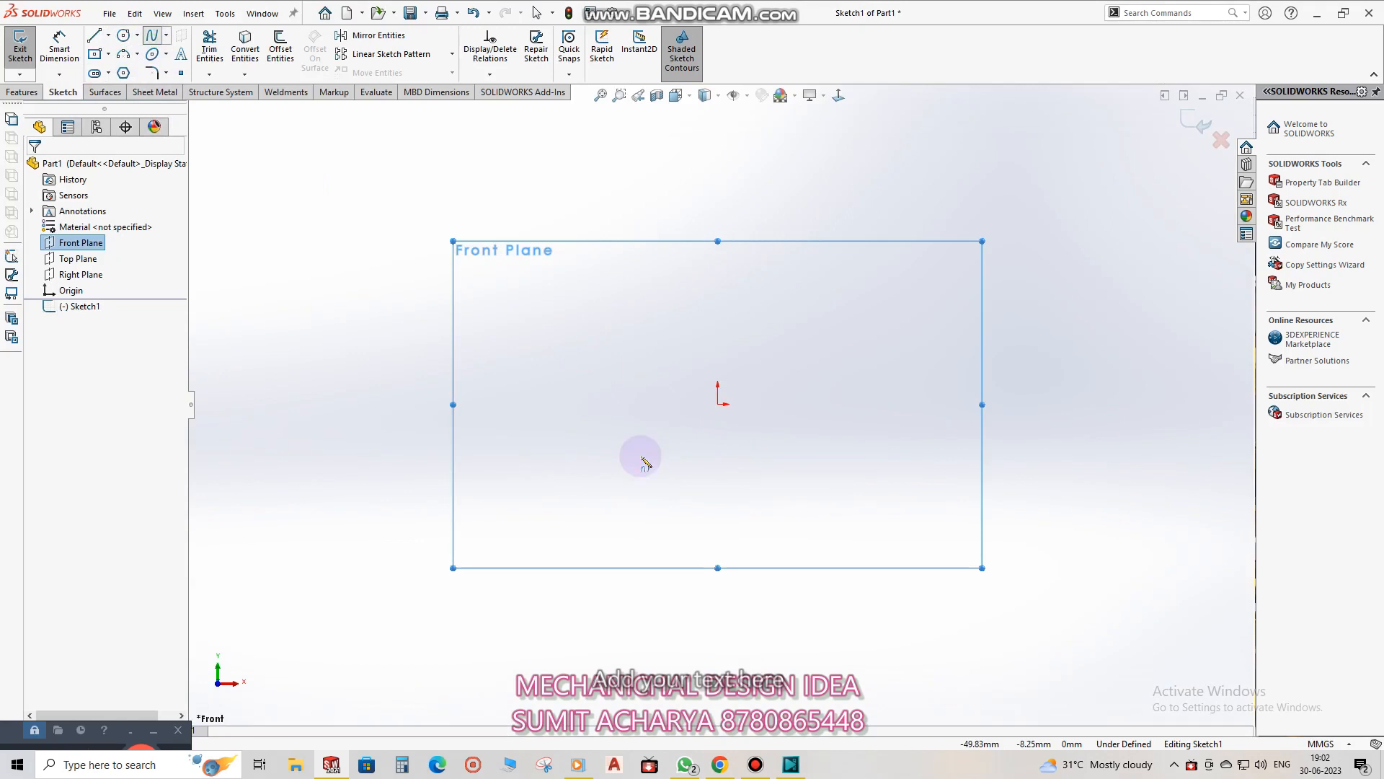
pyautogui.click(718, 404)
pyautogui.click(767, 349)
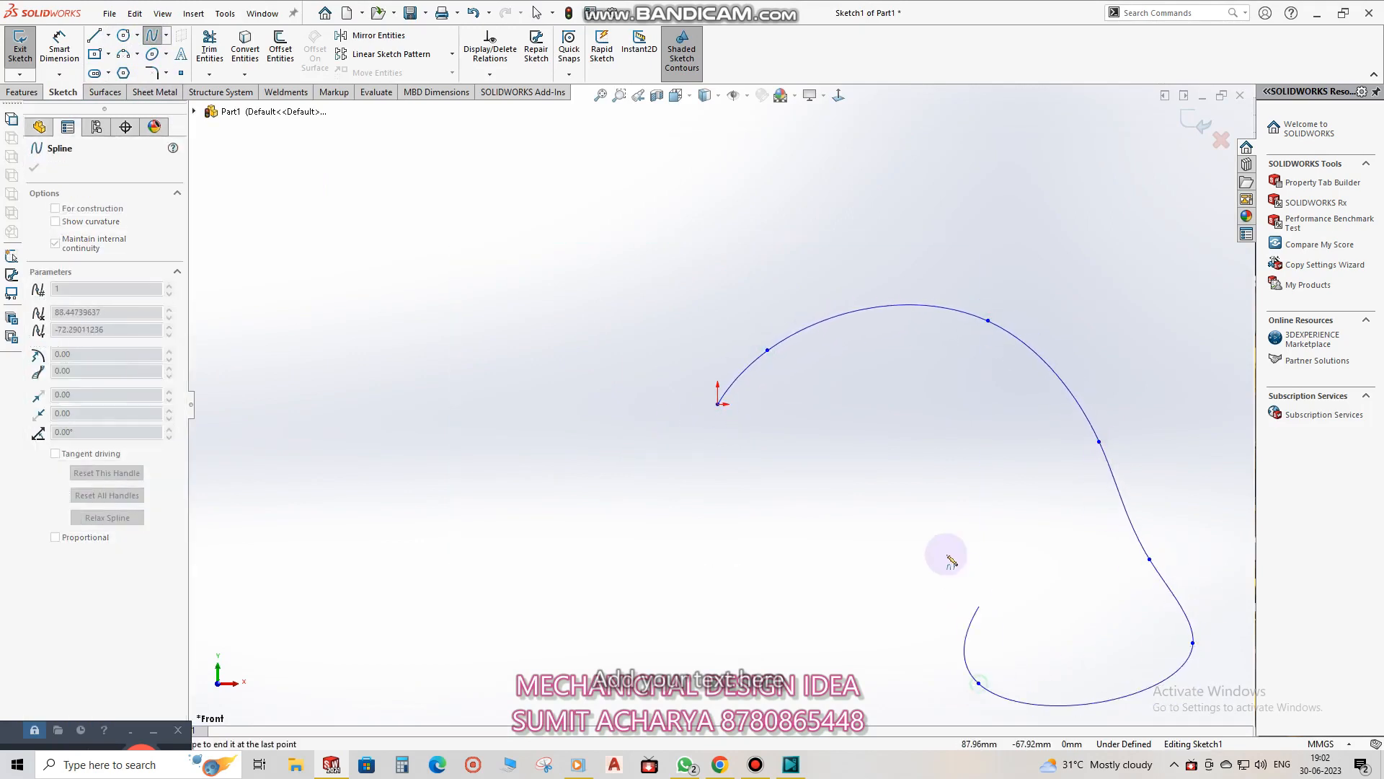
pyautogui.click(675, 486)
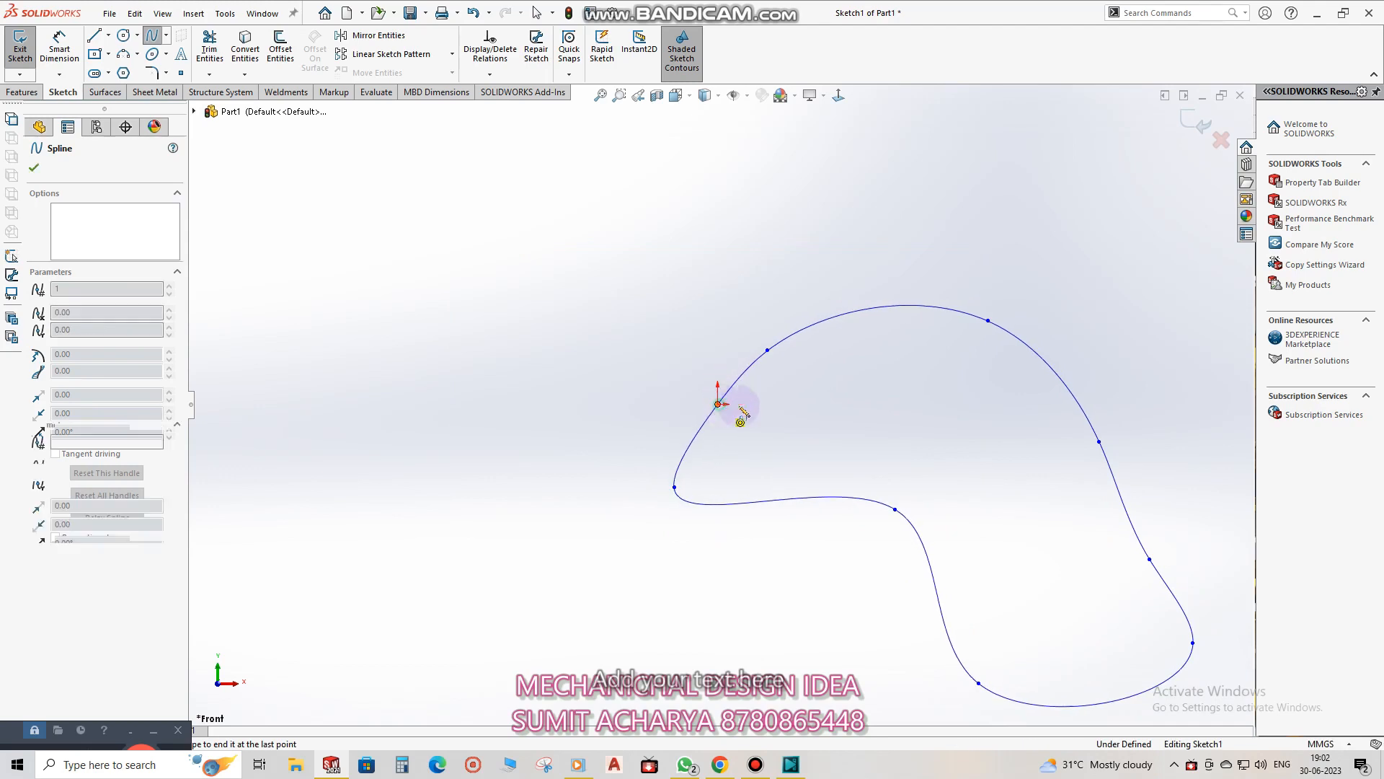
pyautogui.click(719, 405)
pyautogui.press('Escape')
pyautogui.hotkey('ctrl', 'z')
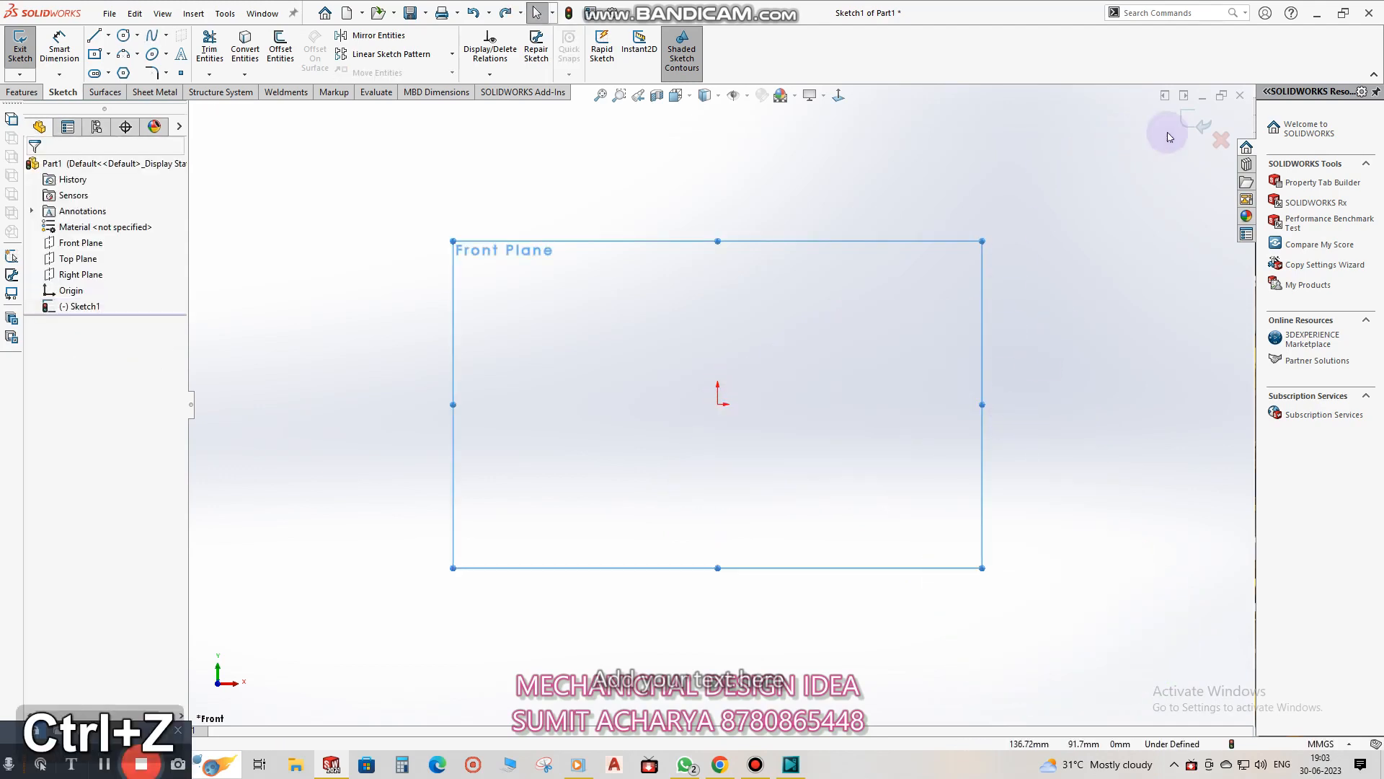
# Exit the empty sketch and close the part without saving it.
pyautogui.click(1198, 124)
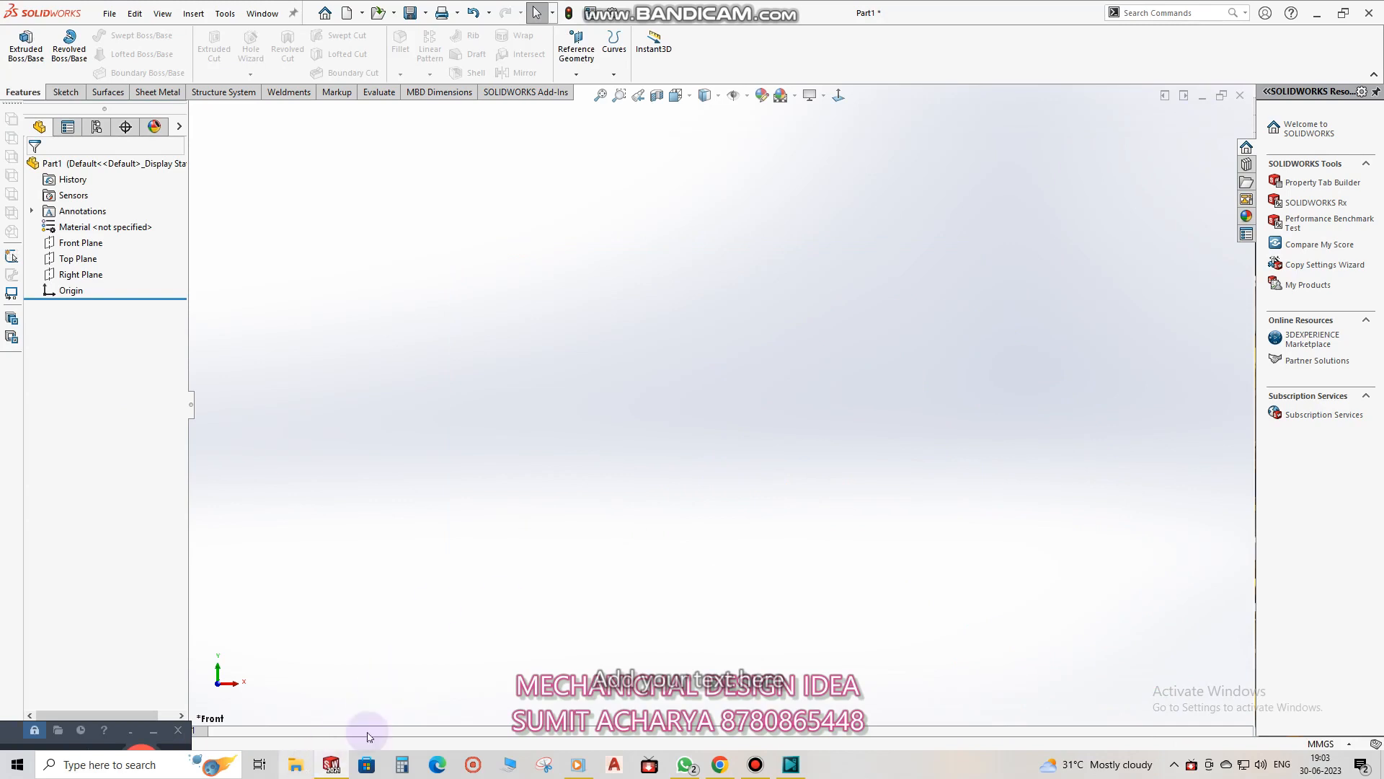
pyautogui.click(1242, 94)
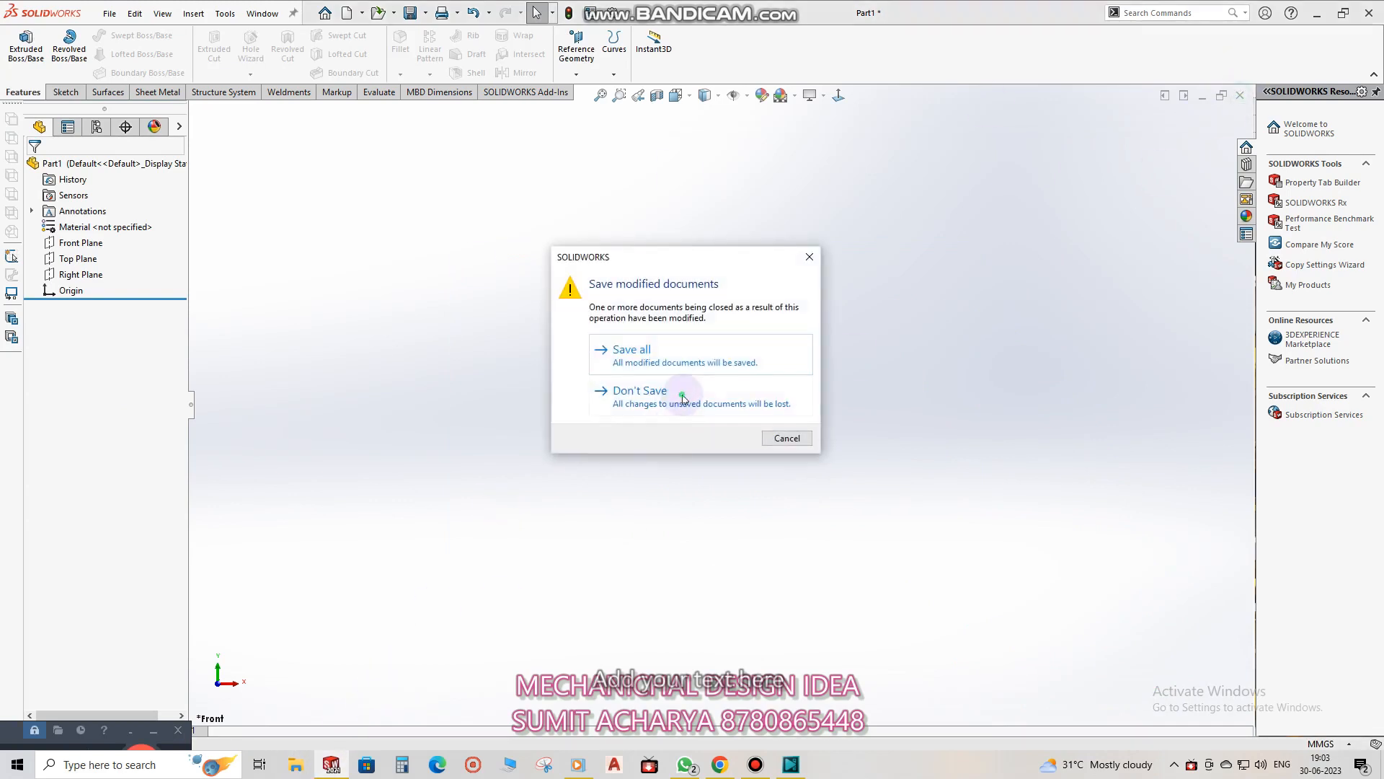
pyautogui.click(678, 393)
# Create a new assembly and place 80 SIDE PLT BELT g.SLDPRT in it as the first component.
pyautogui.hotkey('ctrl', 'n')
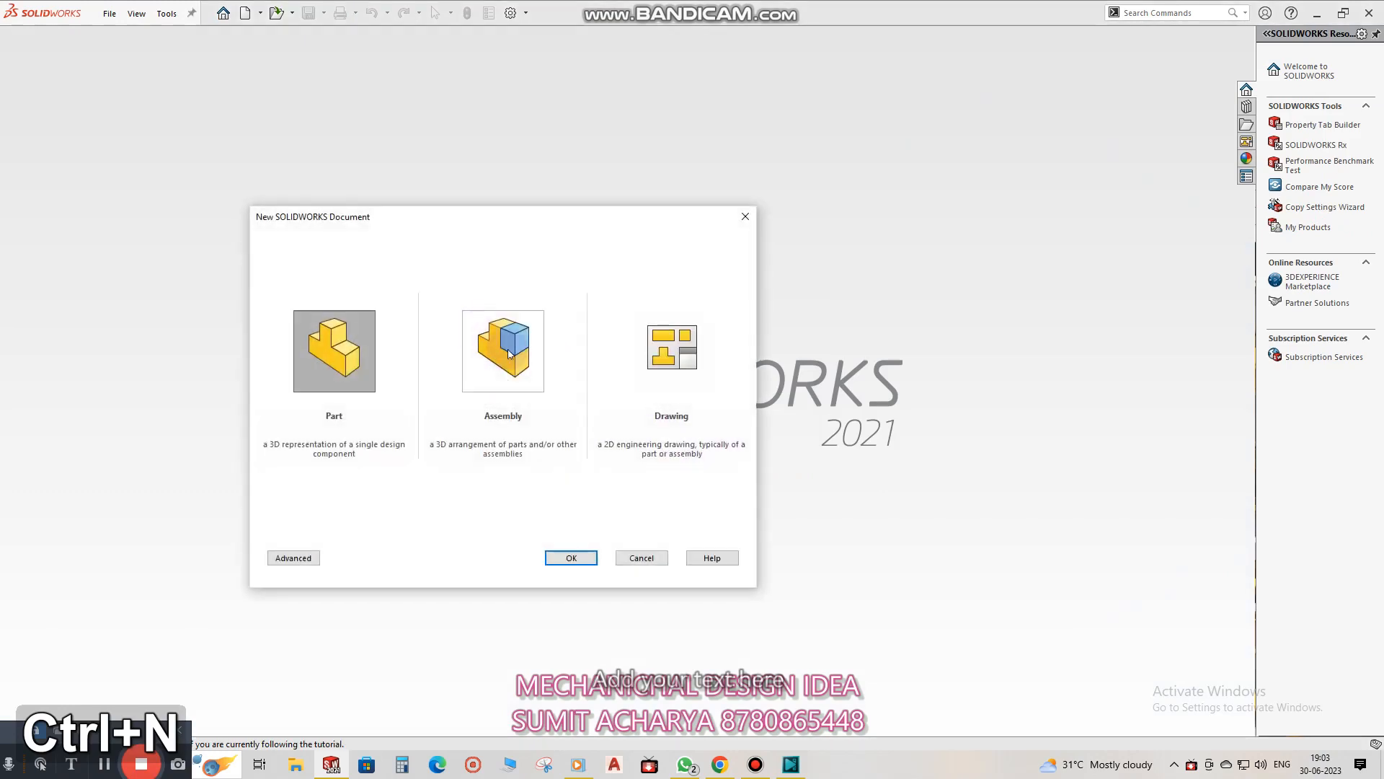
pyautogui.doubleClick(509, 353)
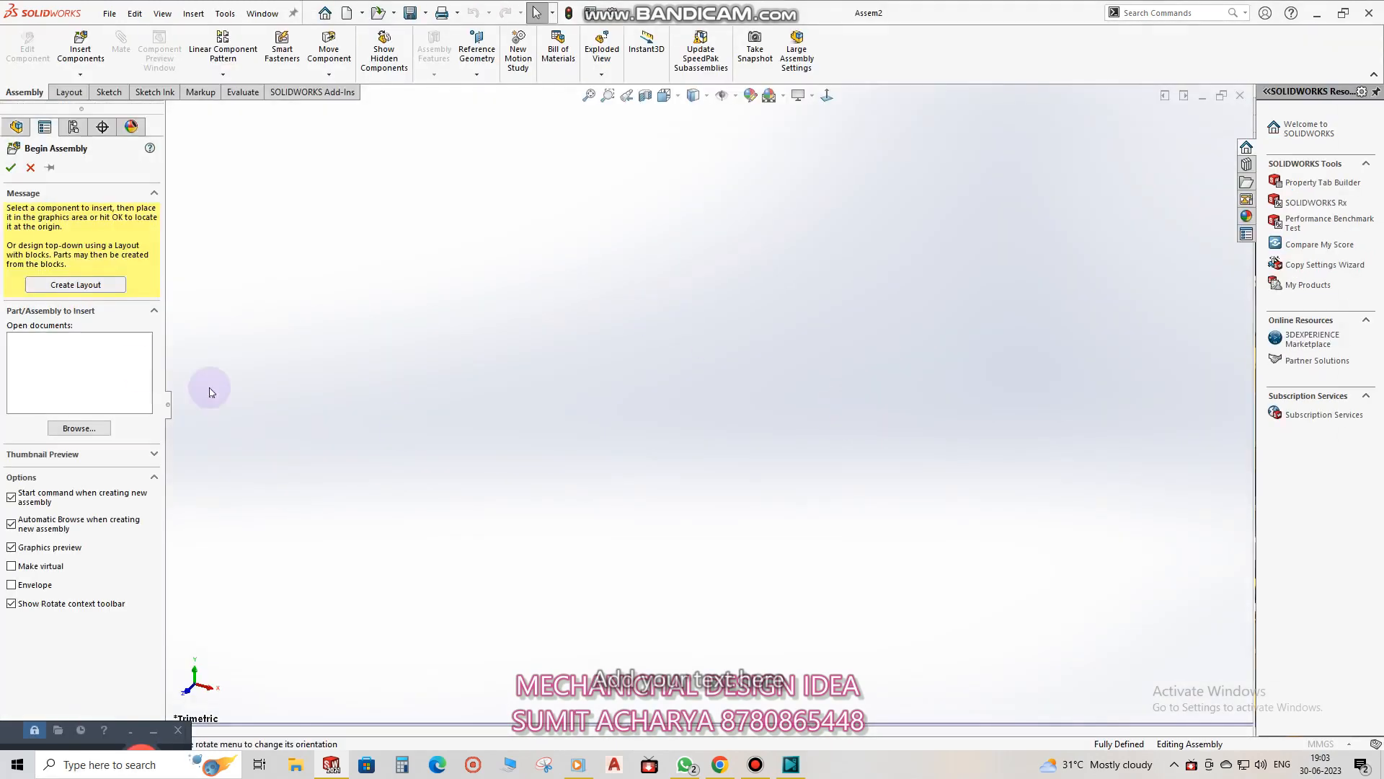
pyautogui.scroll(-5, 802, 462)
pyautogui.scroll(5, 756, 401)
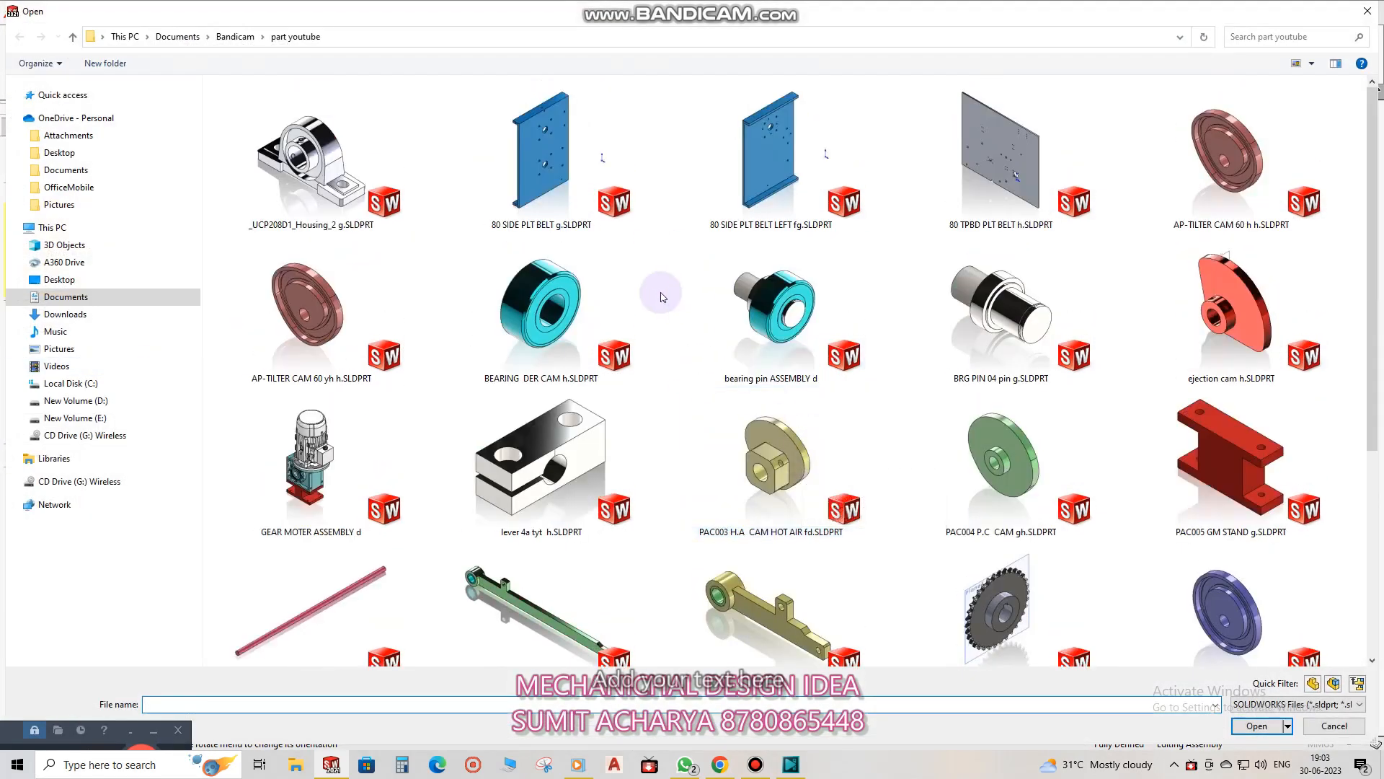
pyautogui.click(548, 180)
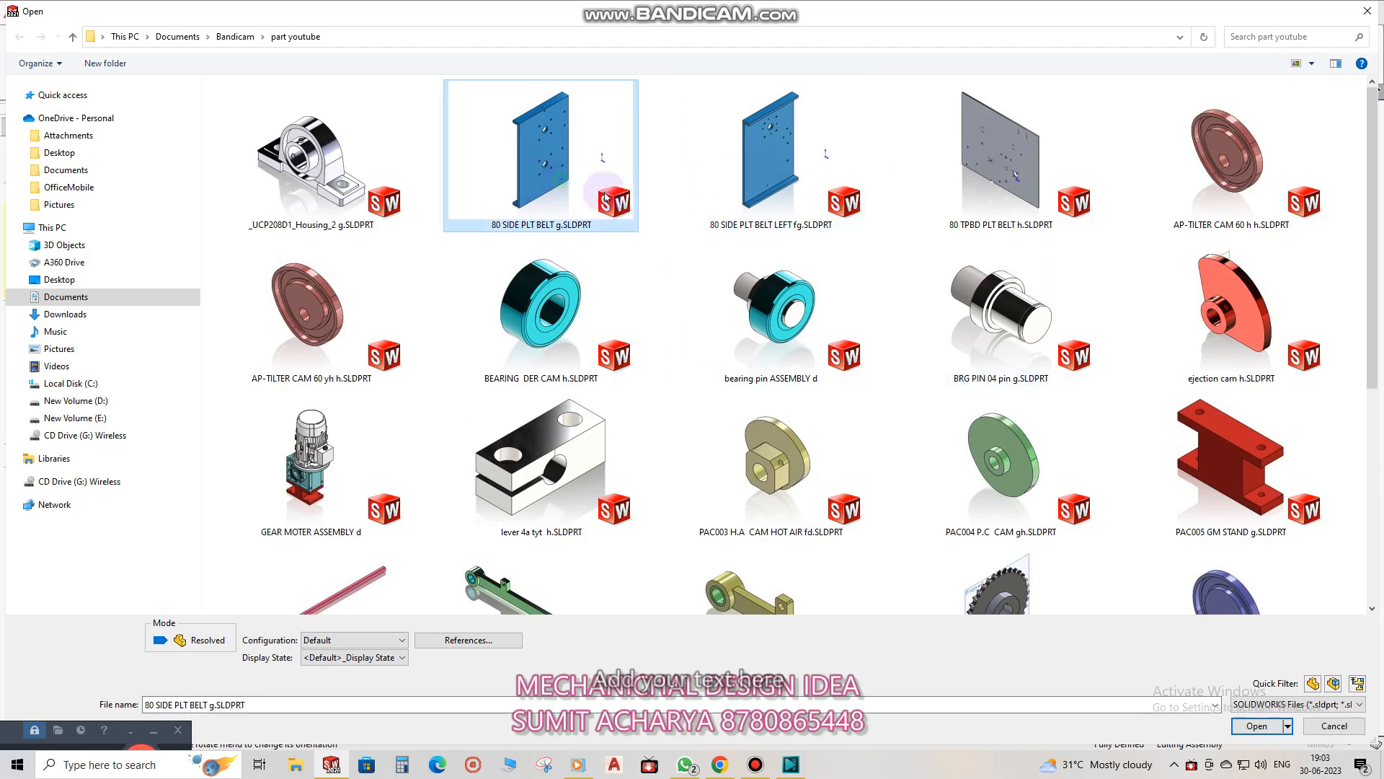
pyautogui.click(1242, 722)
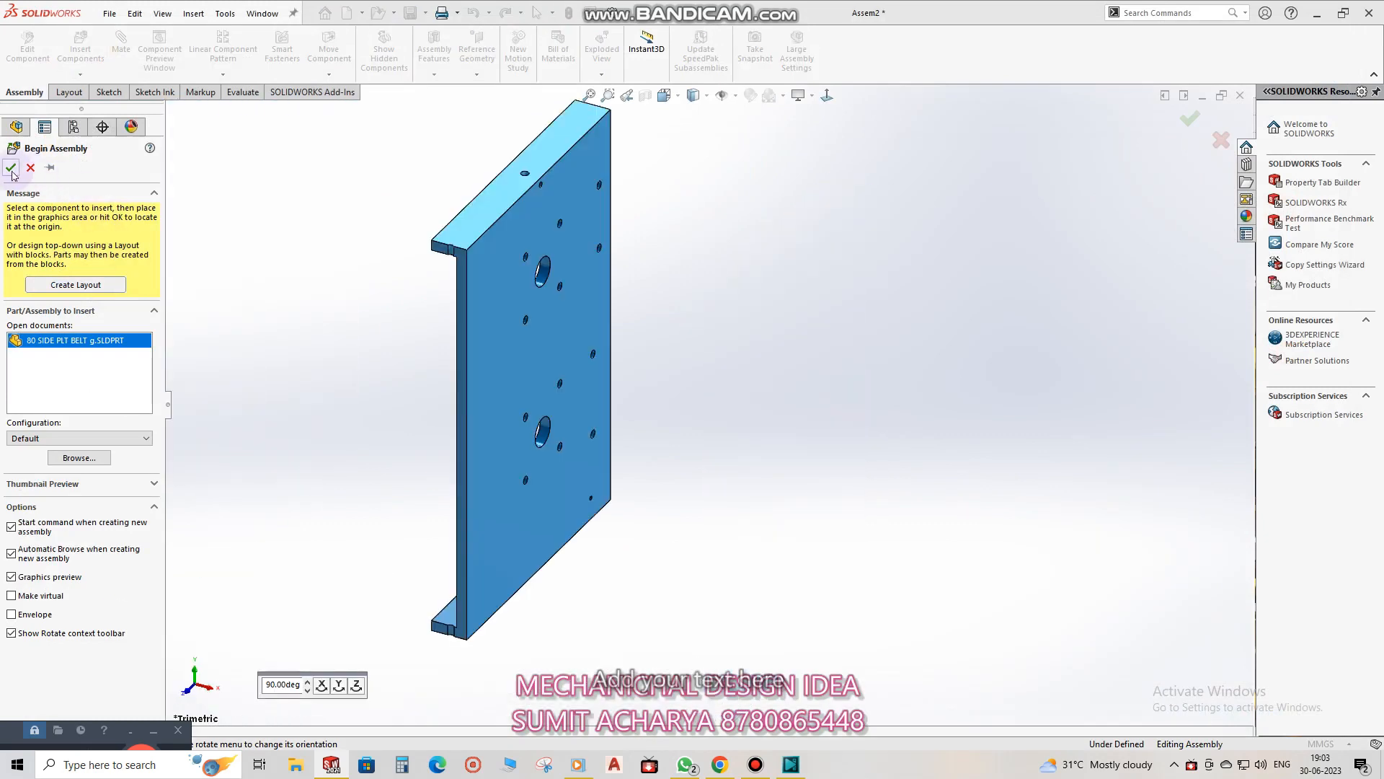
pyautogui.click(796, 409)
pyautogui.moveTo(891, 436); pyautogui.dragTo(727, 413, button='middle')
pyautogui.moveTo(726, 410)
pyautogui.mouseDown()
pyautogui.moveTo(693, 450)
pyautogui.moveTo(708, 405)
pyautogui.mouseUp()
pyautogui.moveTo(1038, 420); pyautogui.dragTo(927, 430, button='middle')
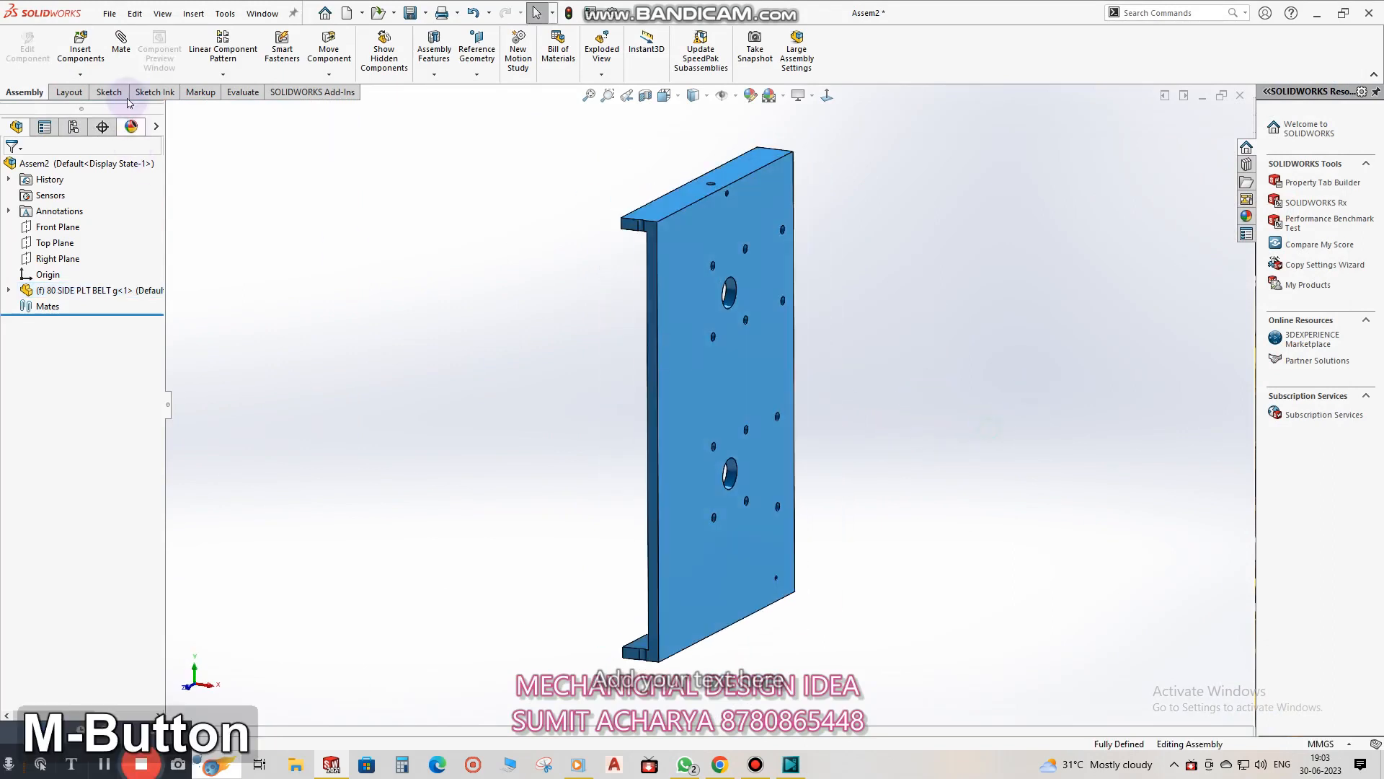
# Insert 80 SIDE PLT BELT LEFT fg.SLDPRT into the assembly beside the first side plate.
pyautogui.click(80, 46)
pyautogui.click(72, 412)
pyautogui.press('Escape')
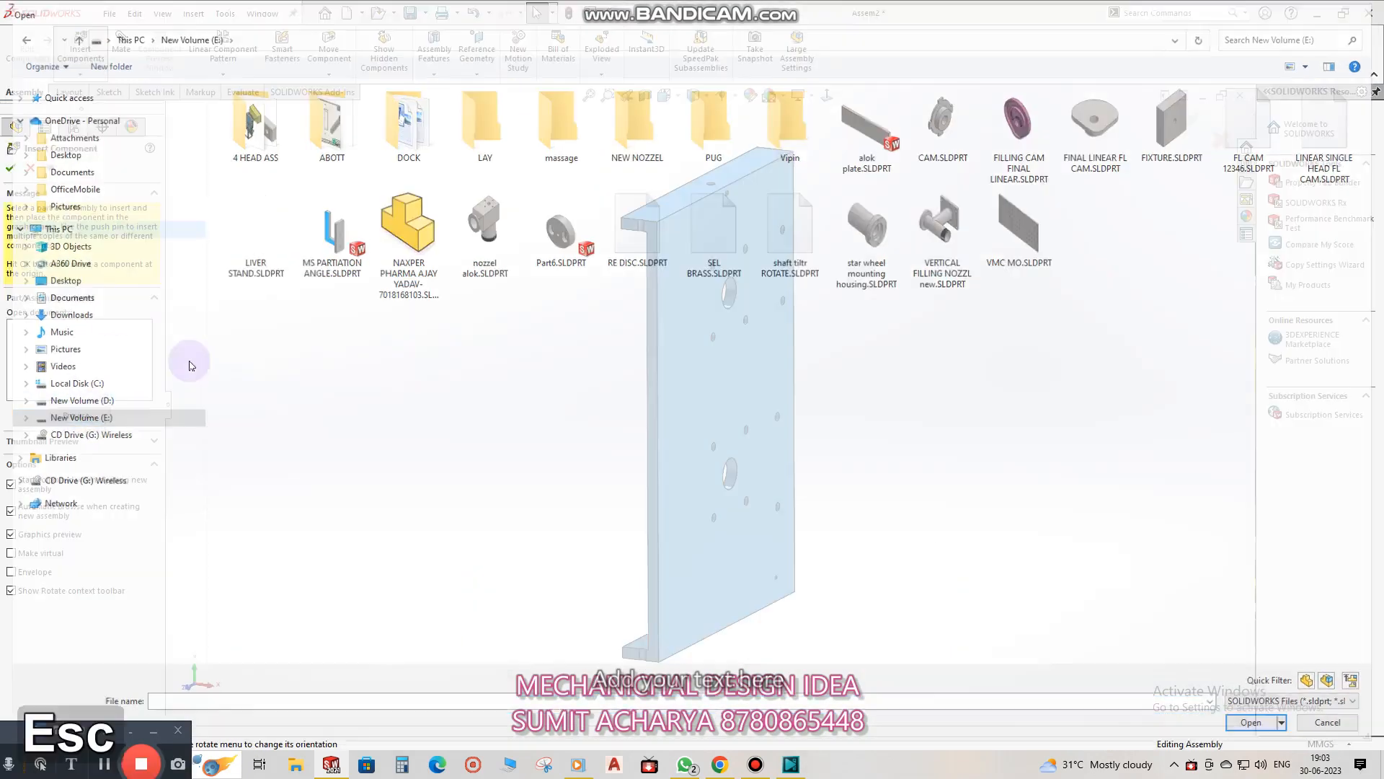
pyautogui.click(94, 52)
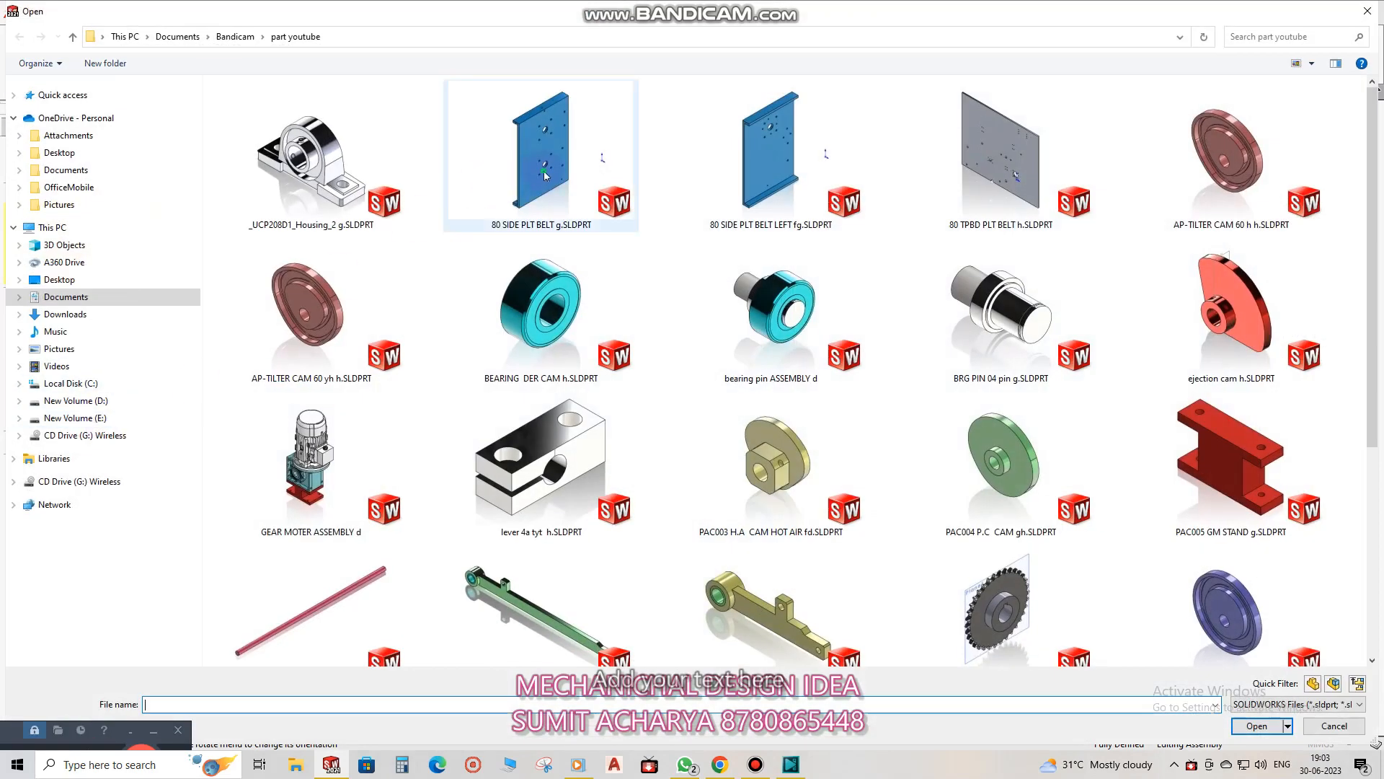
pyautogui.doubleClick(704, 109)
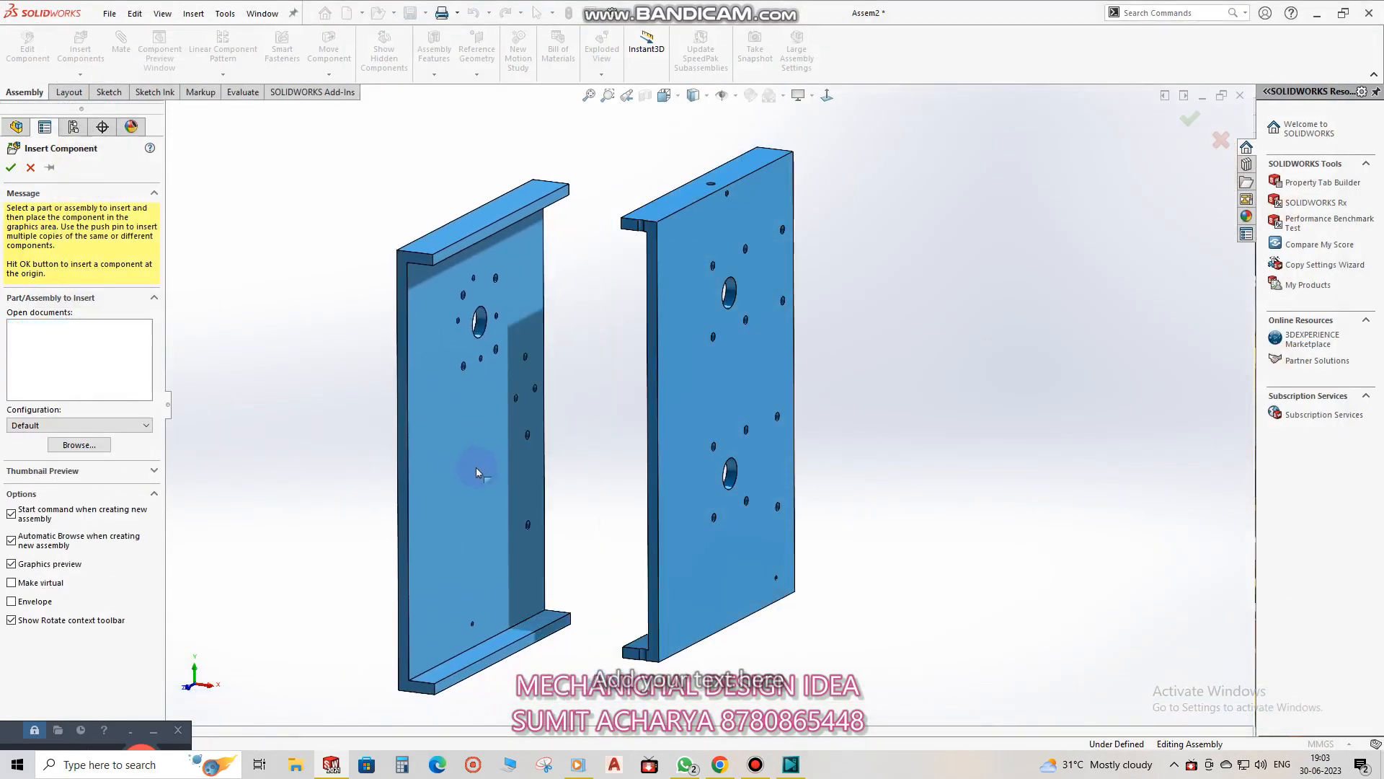
pyautogui.click(456, 427)
pyautogui.scroll(2, 456, 425)
pyautogui.click(1014, 467)
pyautogui.scroll(-2, 537, 400)
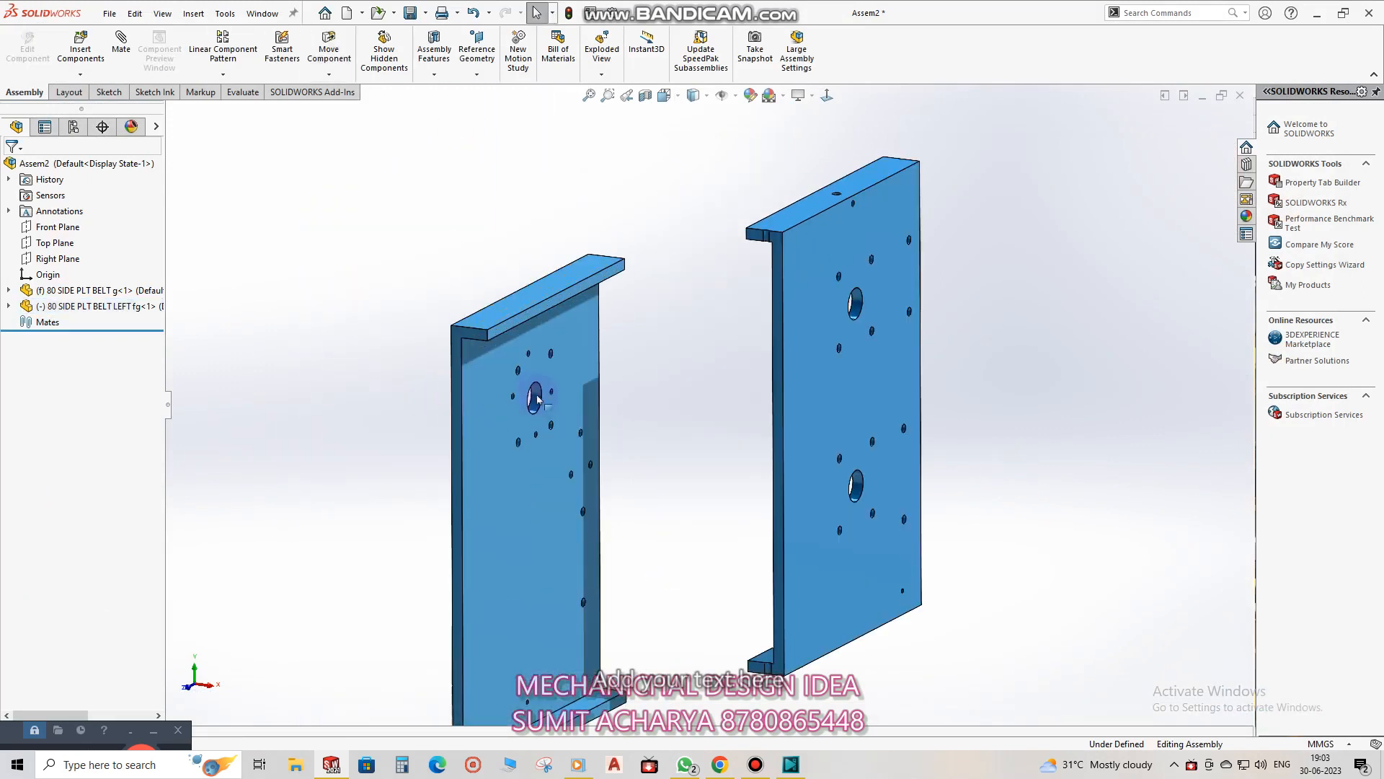
# Mate the left plate's large hole concentric with the fixed plate's upper large hole and slide the left plate away along the axis.
pyautogui.click(535, 397)
pyautogui.keyDown('ctrl'); pyautogui.click(854, 303); pyautogui.keyUp('ctrl')
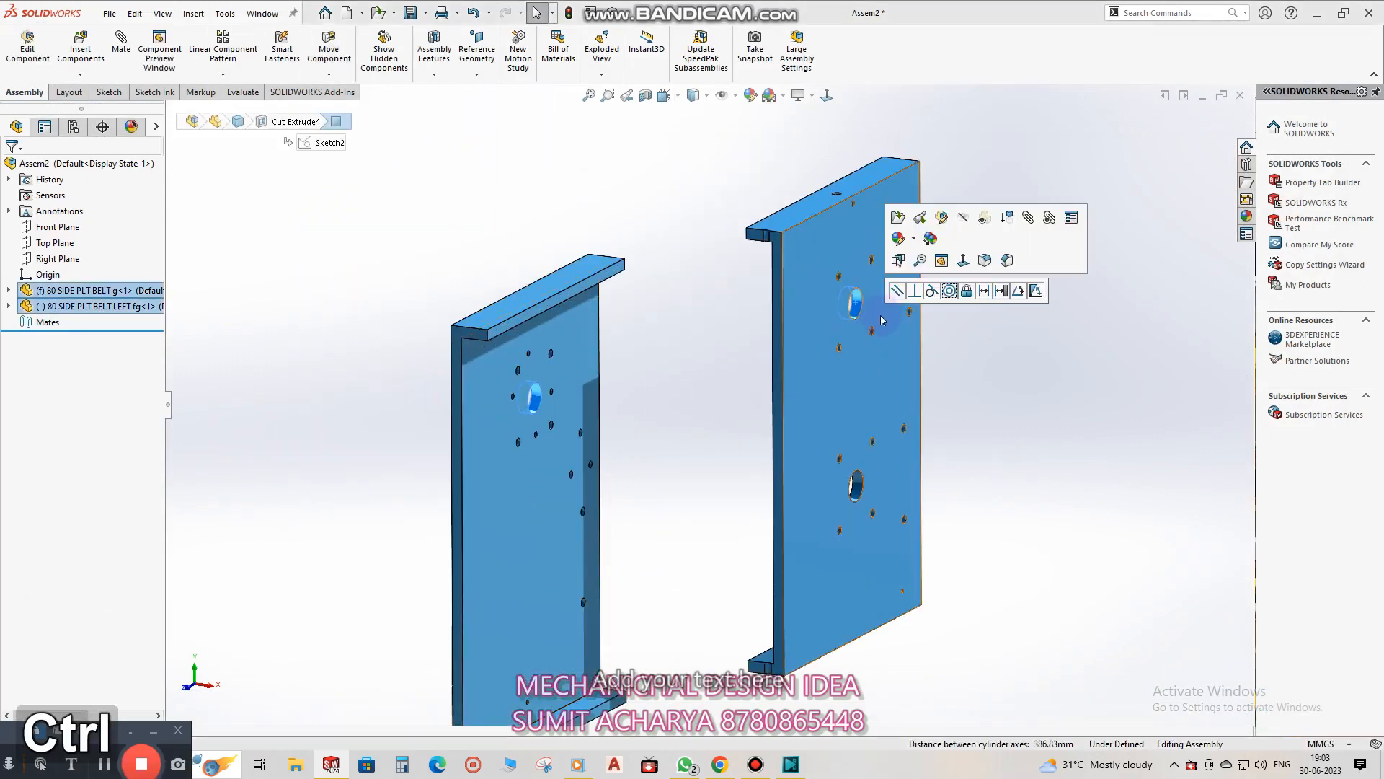
pyautogui.click(998, 450)
pyautogui.click(534, 397)
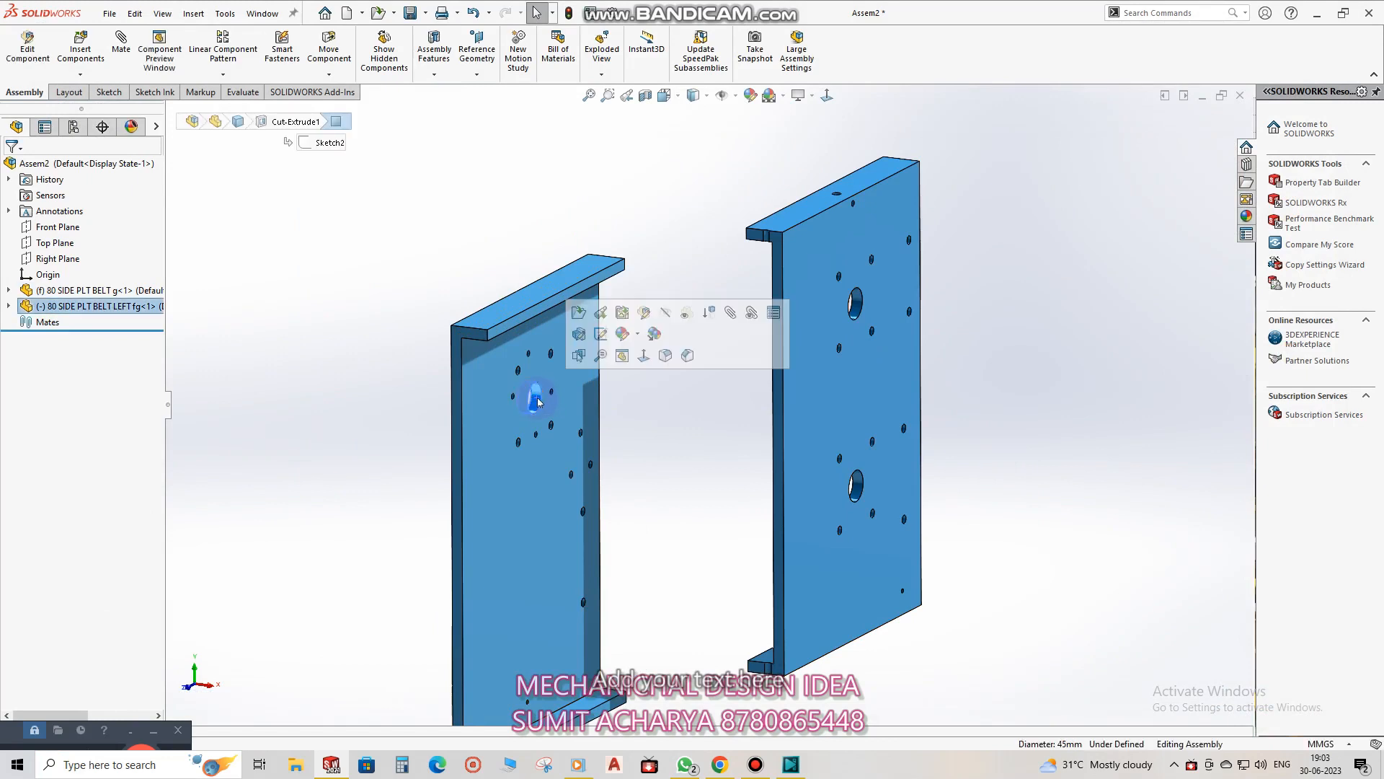
pyautogui.keyDown('ctrl'); pyautogui.click(855, 304); pyautogui.keyUp('ctrl')
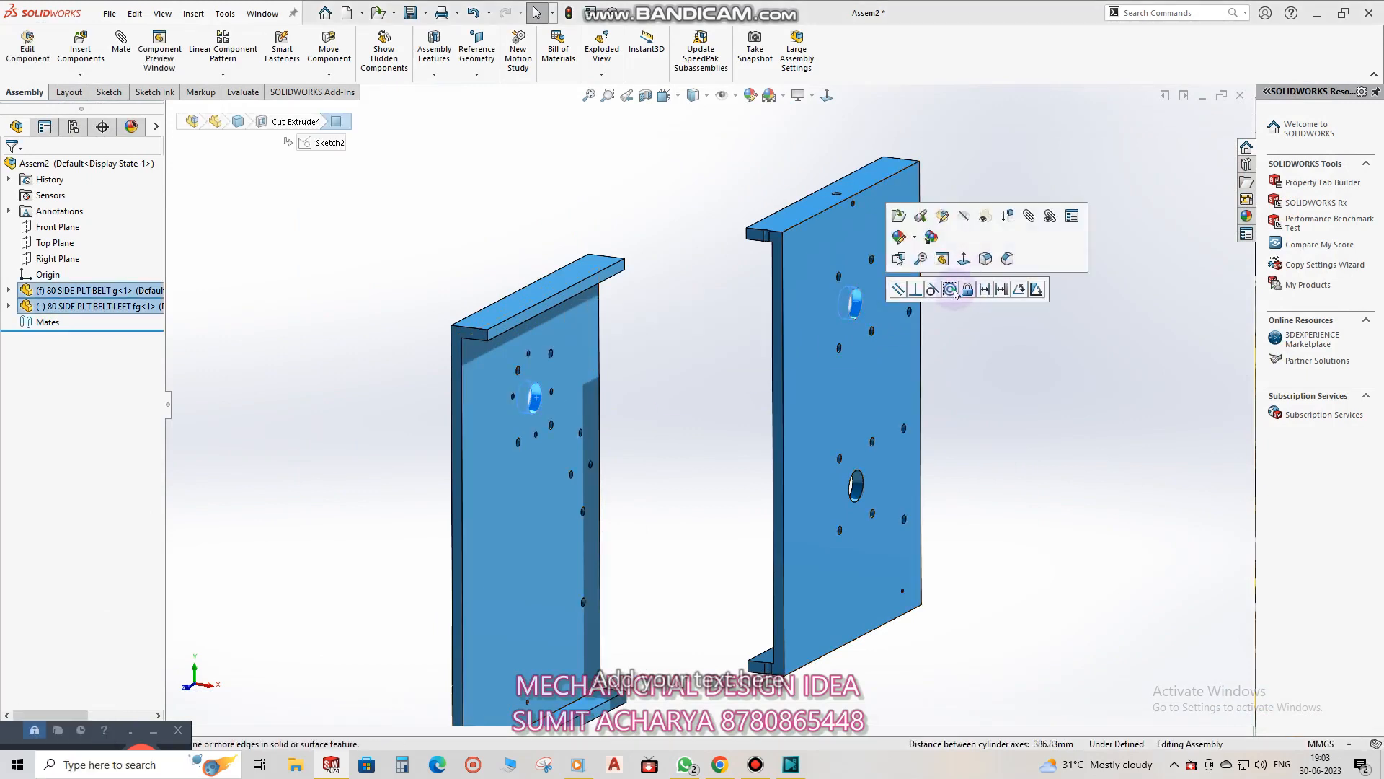
pyautogui.click(953, 290)
pyautogui.click(1070, 457)
pyautogui.moveTo(734, 381); pyautogui.dragTo(510, 339)
# Review the Concentric option for the two large holes and the Advanced, Mechanical and Analysis mate types.
pyautogui.click(855, 303)
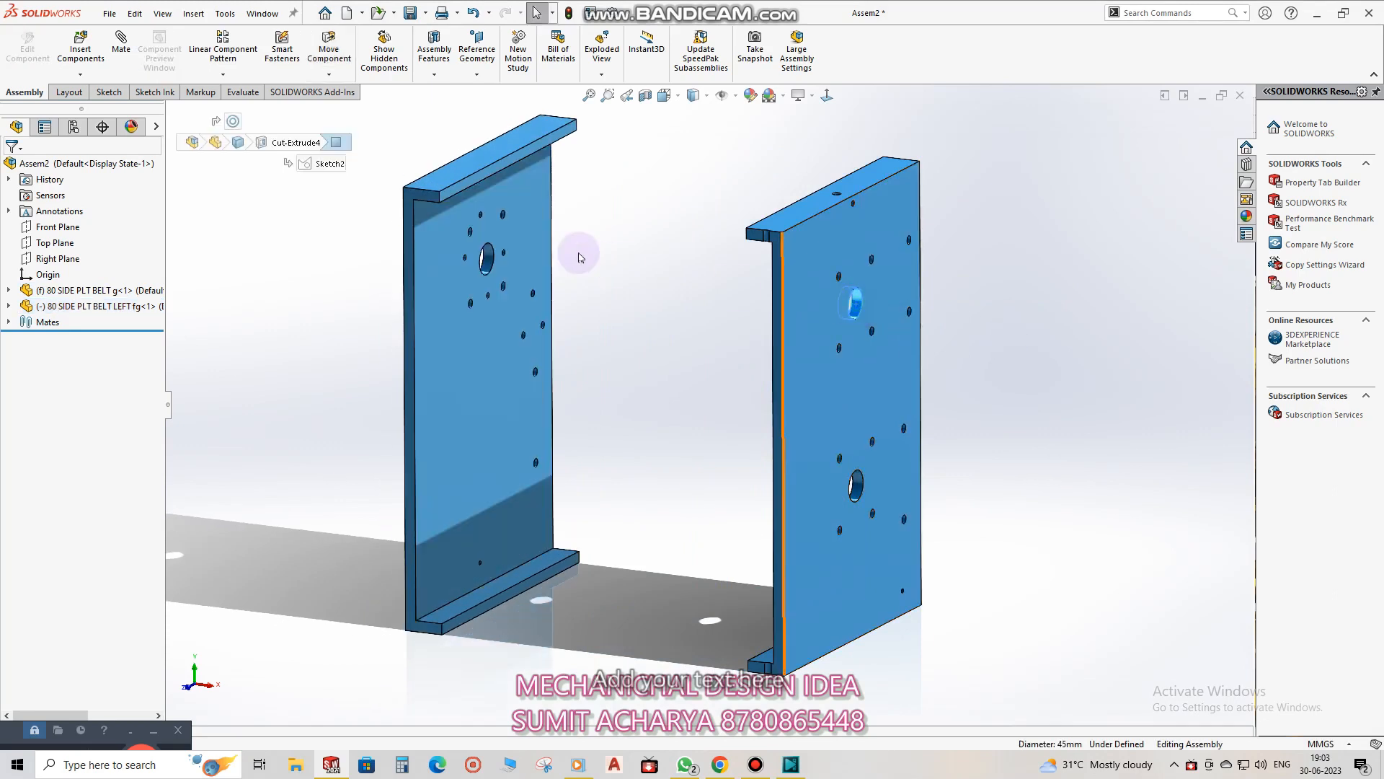
pyautogui.keyDown('ctrl'); pyautogui.click(486, 260); pyautogui.keyUp('ctrl')
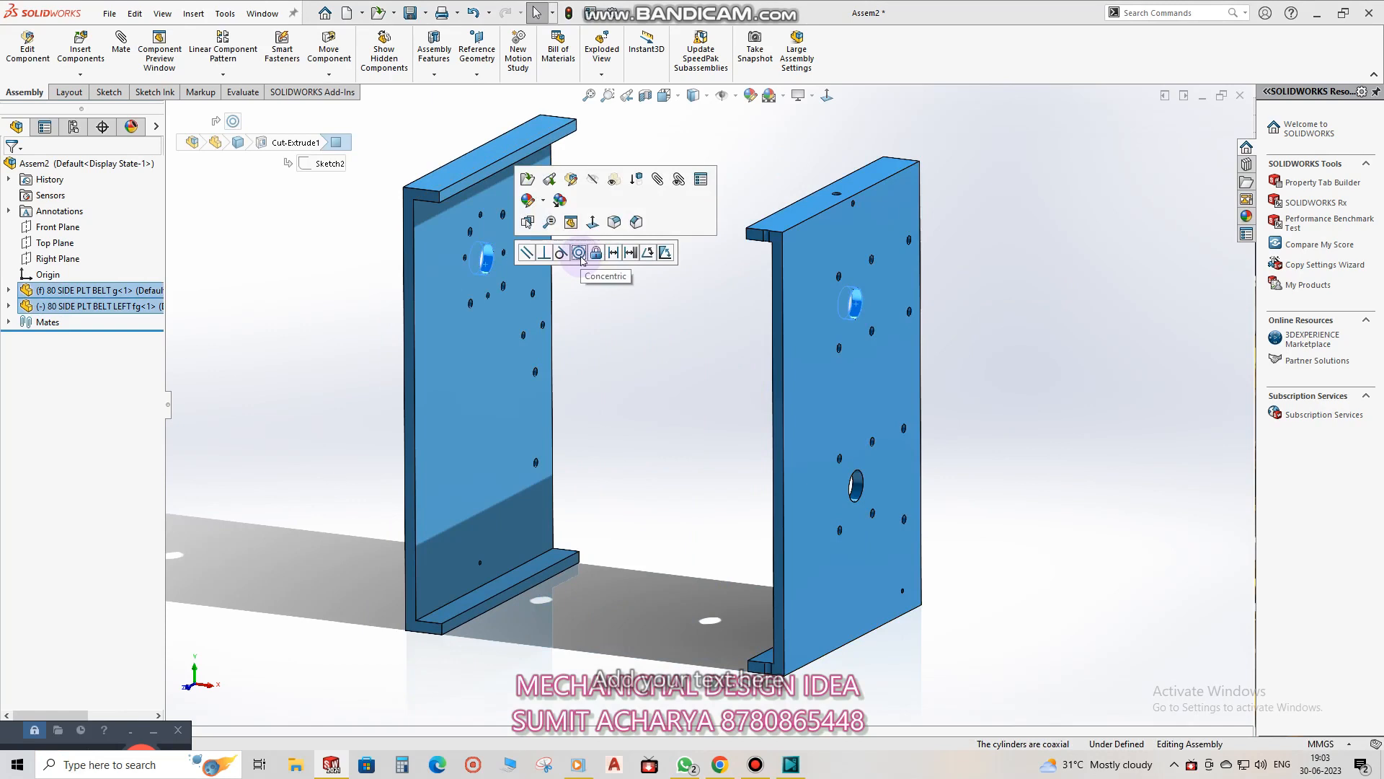
pyautogui.click(579, 253)
pyautogui.click(120, 50)
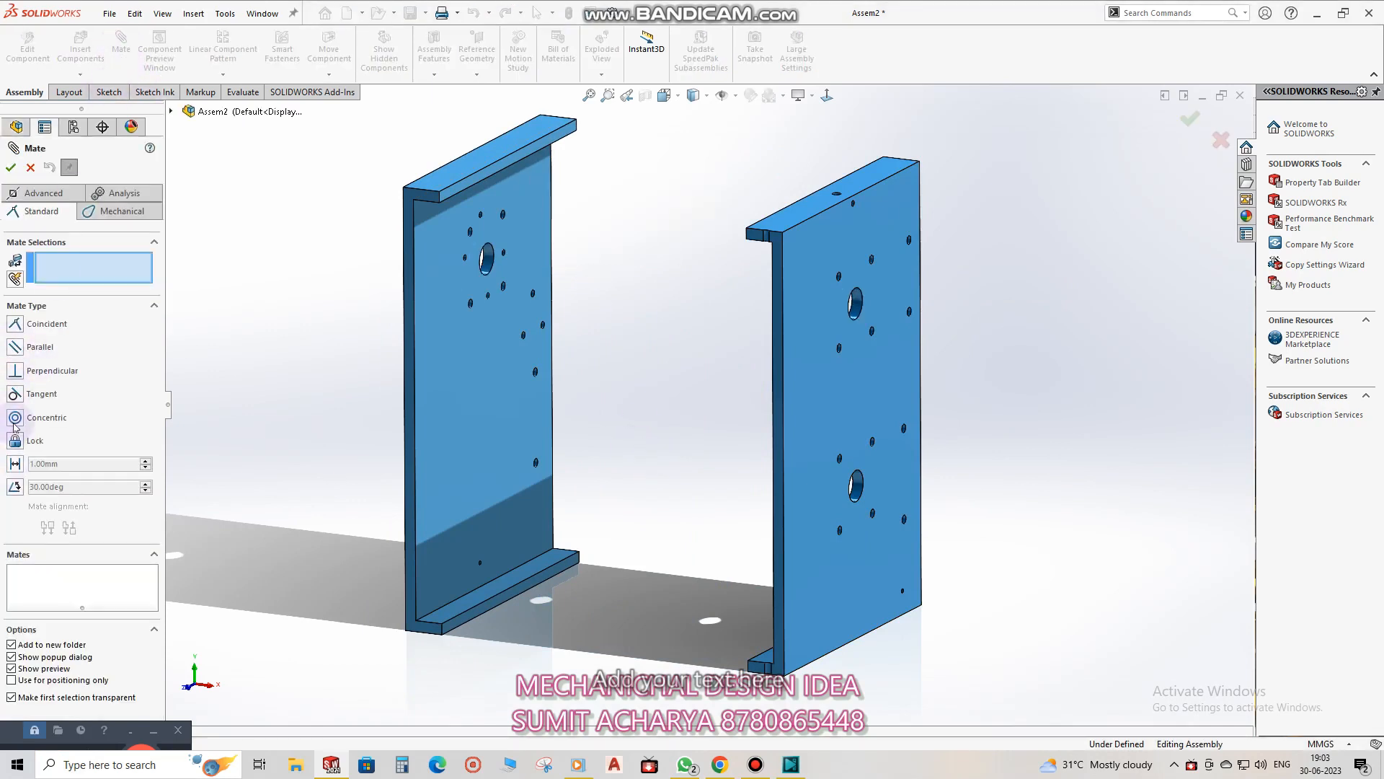
pyautogui.click(38, 197)
pyautogui.click(107, 214)
pyautogui.click(113, 195)
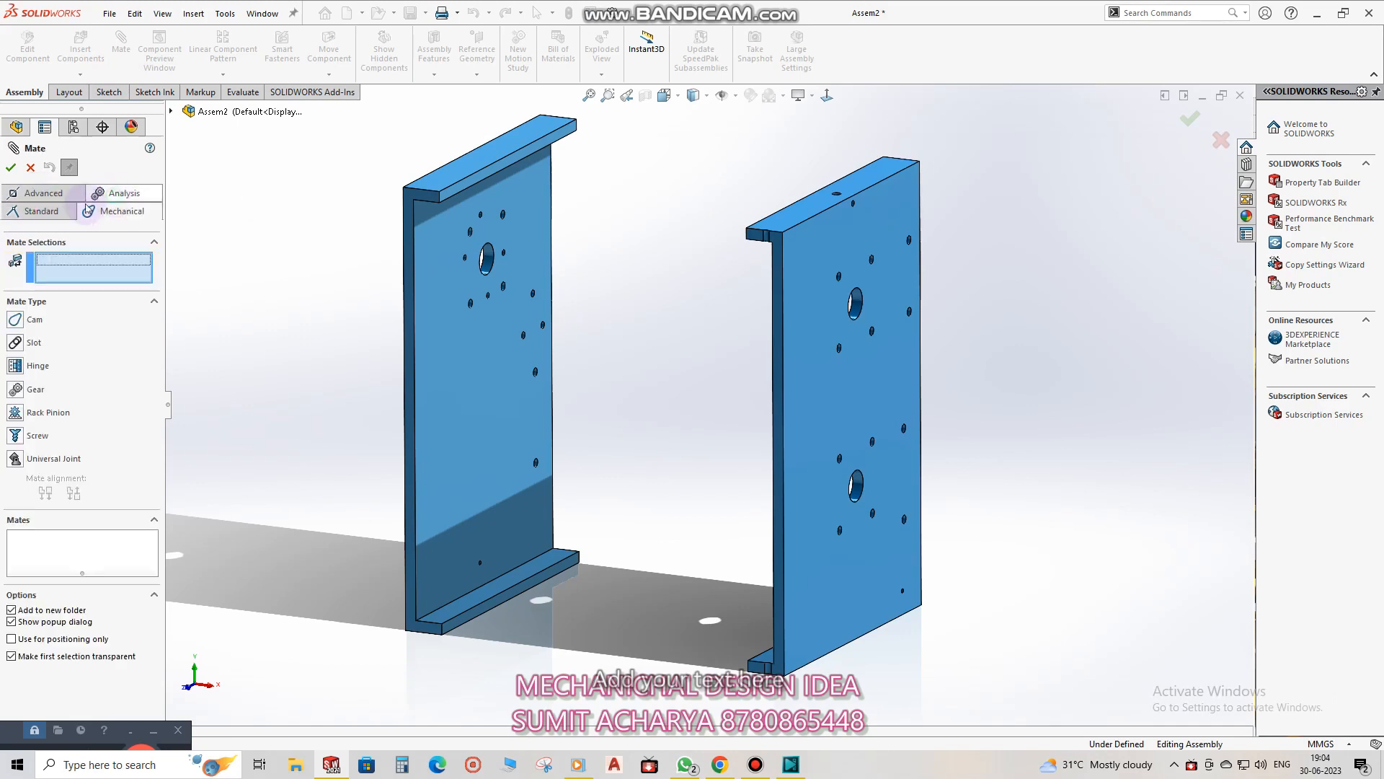
pyautogui.press('Escape')
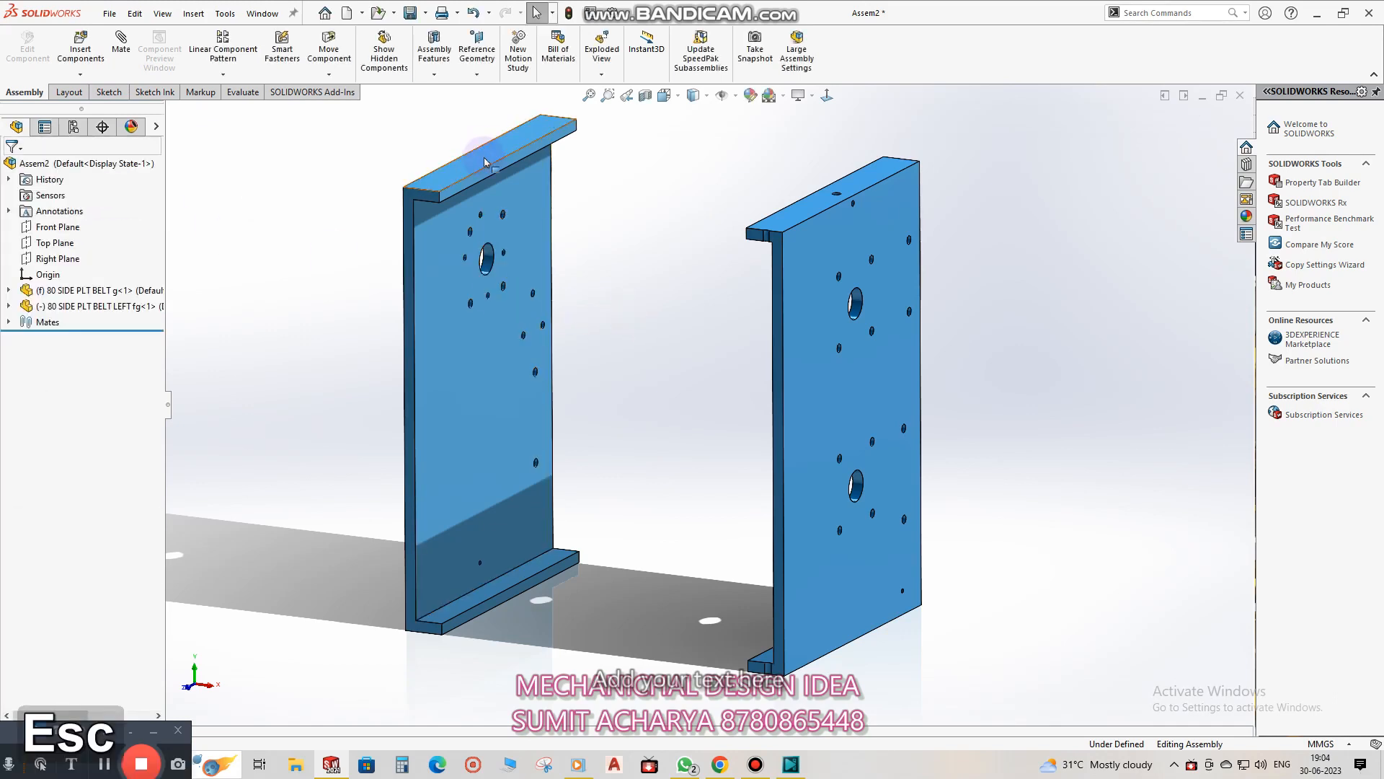
pyautogui.keyDown('ctrl'); pyautogui.click(782, 250); pyautogui.keyUp('ctrl')
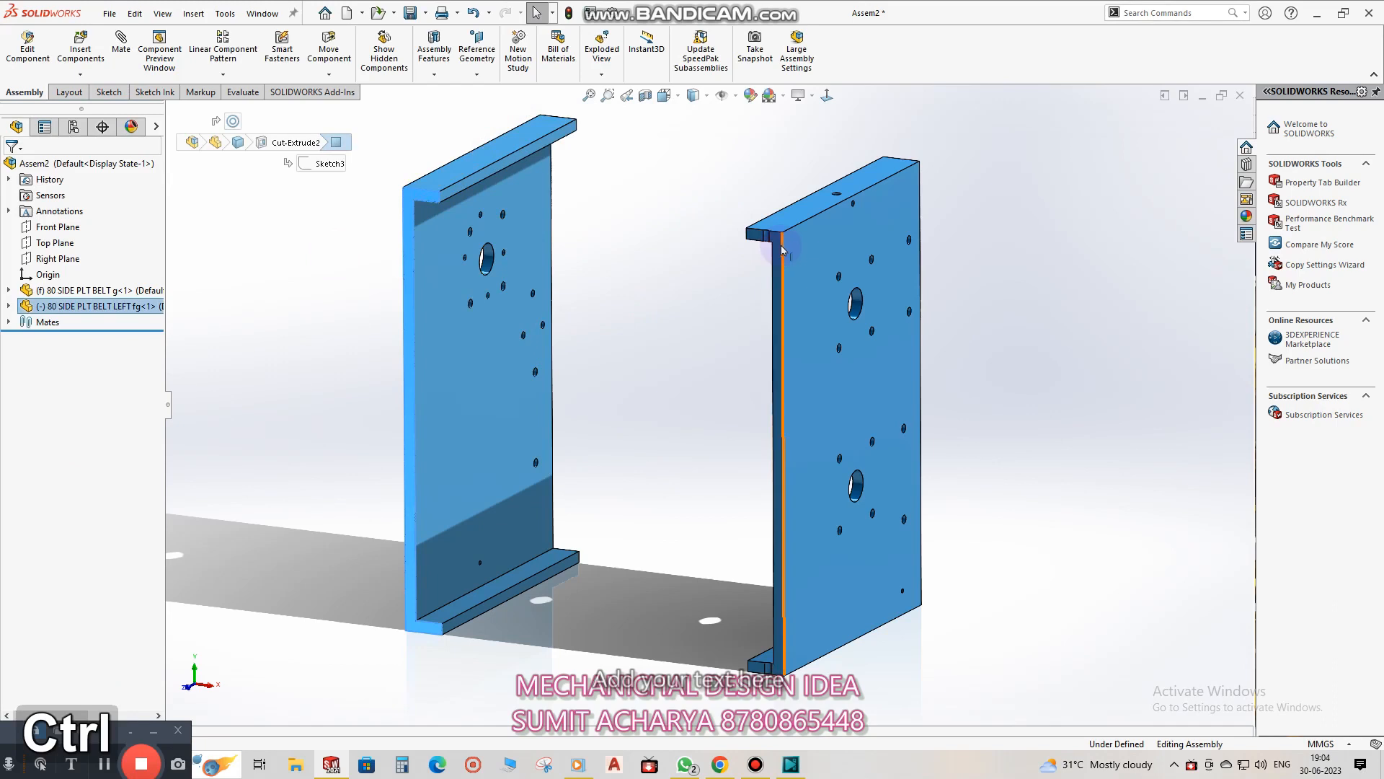
pyautogui.keyDown('ctrl'); pyautogui.click(783, 251); pyautogui.keyUp('ctrl')
pyautogui.click(820, 238)
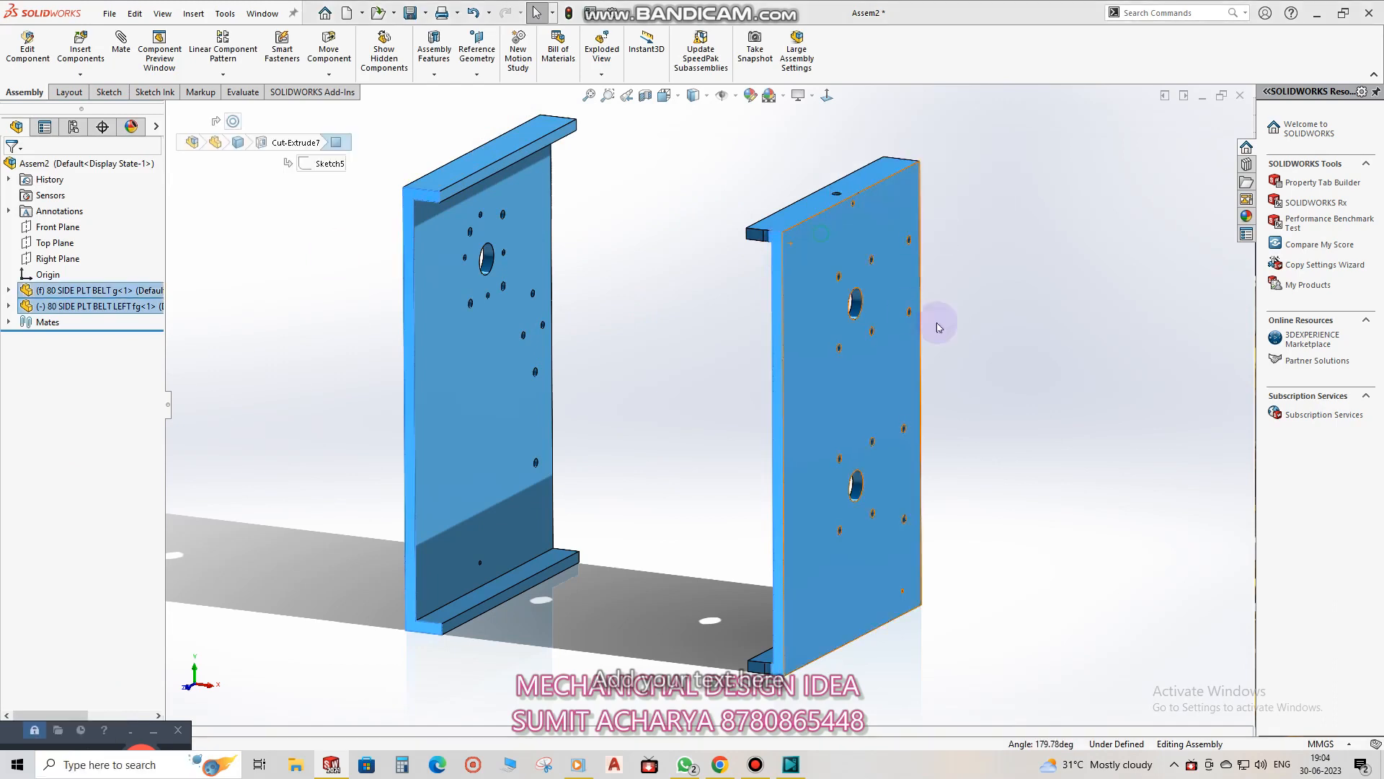
pyautogui.press('Escape')
# Align the left plate with the fixed plate by mating their top flange faces, and move the left plate farther away.
pyautogui.moveTo(480, 160); pyautogui.dragTo(423, 286)
pyautogui.keyDown('ctrl'); pyautogui.click(811, 209); pyautogui.keyUp('ctrl')
pyautogui.click(860, 195)
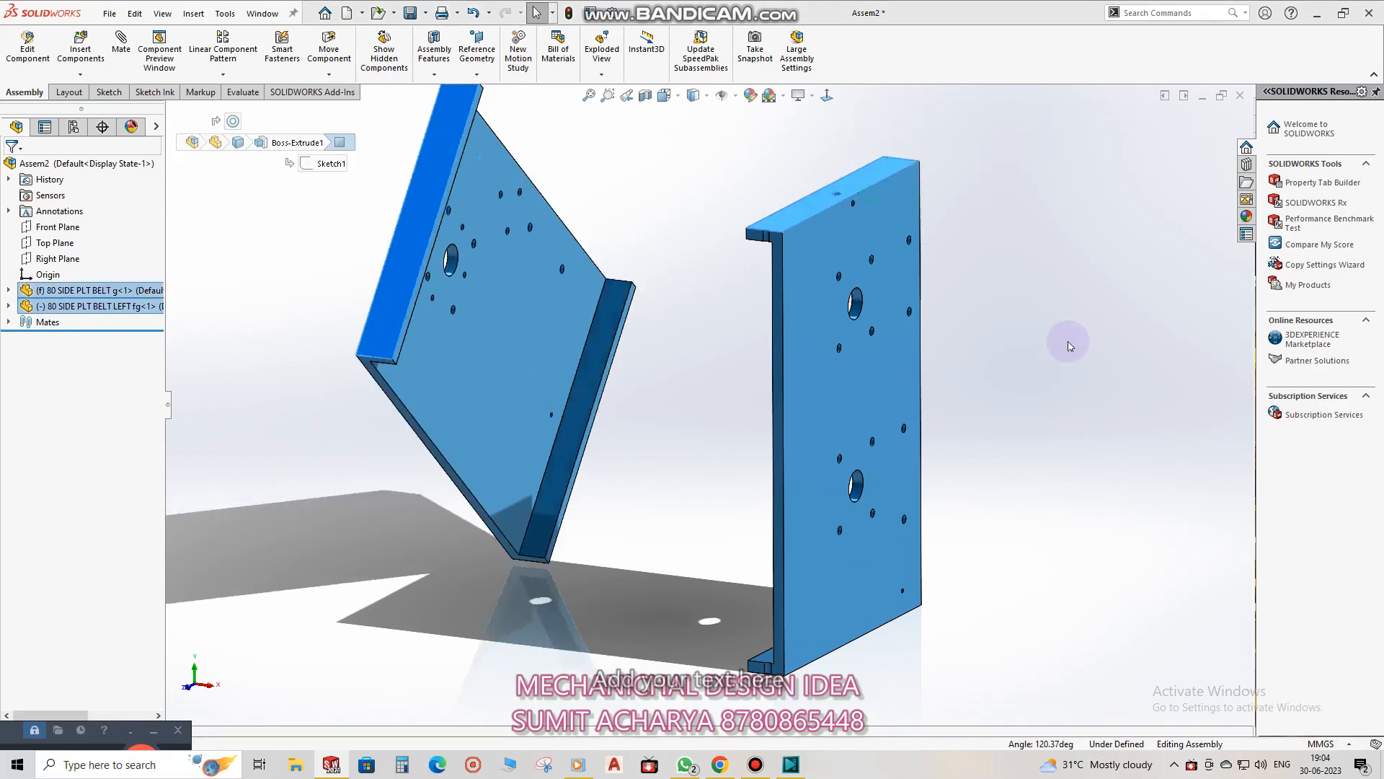
pyautogui.moveTo(515, 406); pyautogui.dragTo(346, 456)
pyautogui.scroll(1, 461, 366)
pyautogui.click(589, 351)
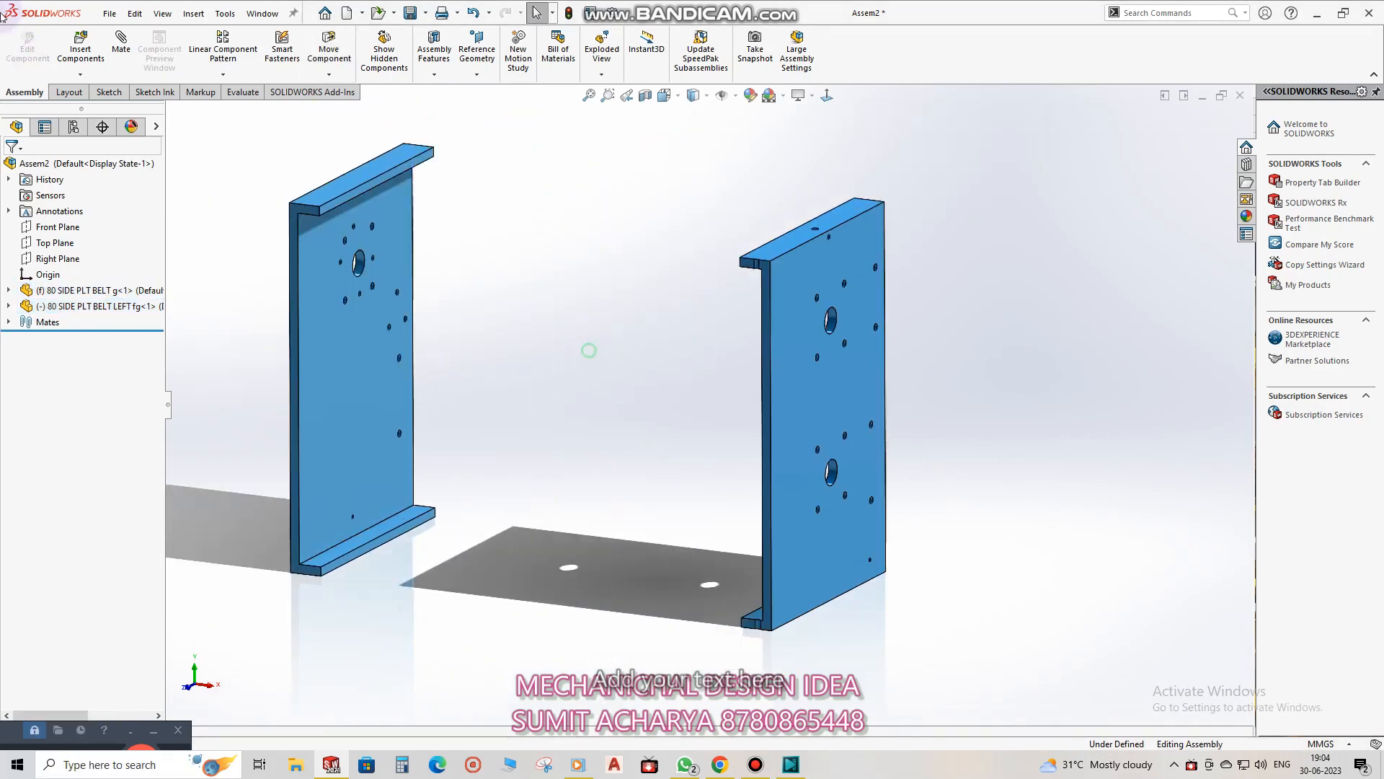
# Select PAC006 CAM SHAFT f, UCF-208, PAC005 GM STAND g and _UCP208D1_Housing_2 g together as the components to insert.
pyautogui.scroll(-2, 409, 530)
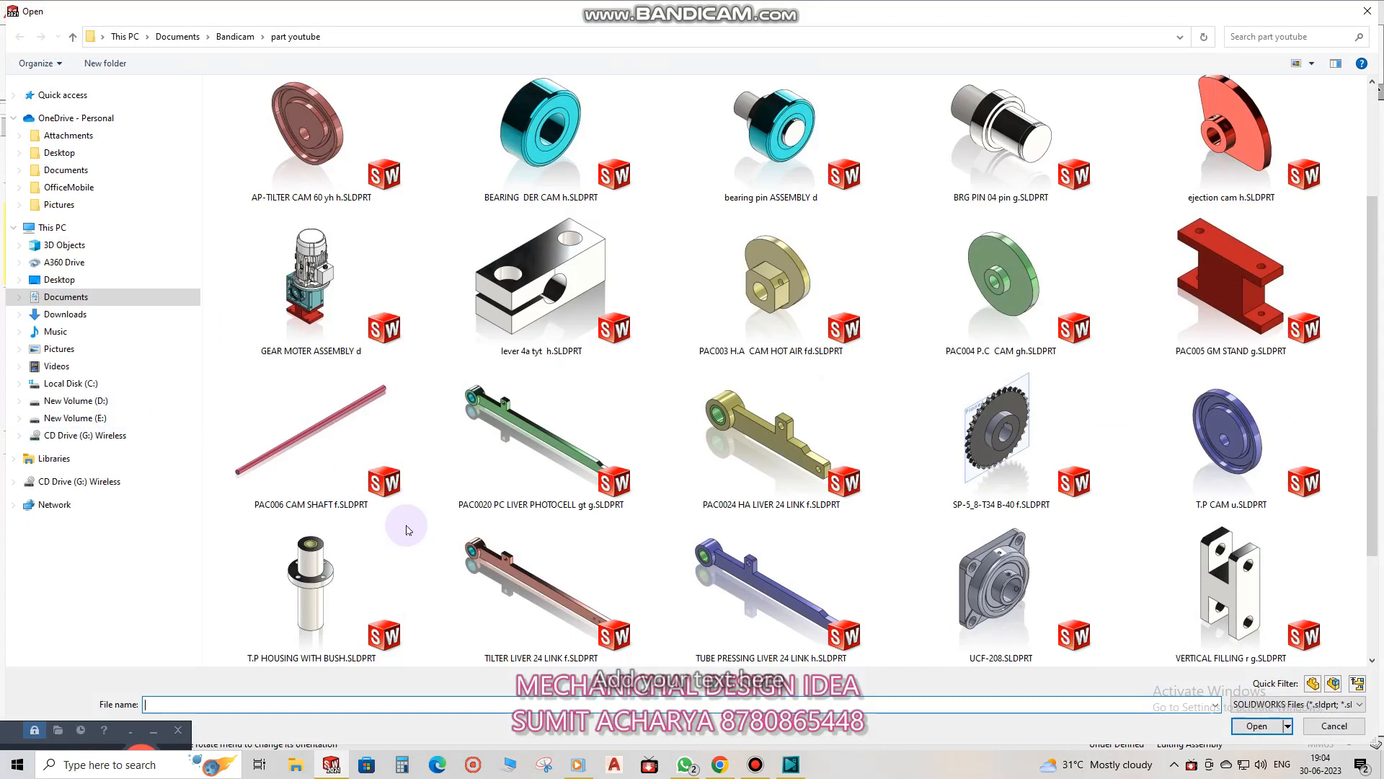
pyautogui.click(359, 458)
pyautogui.keyDown('ctrl'); pyautogui.click(1038, 569); pyautogui.keyUp('ctrl')
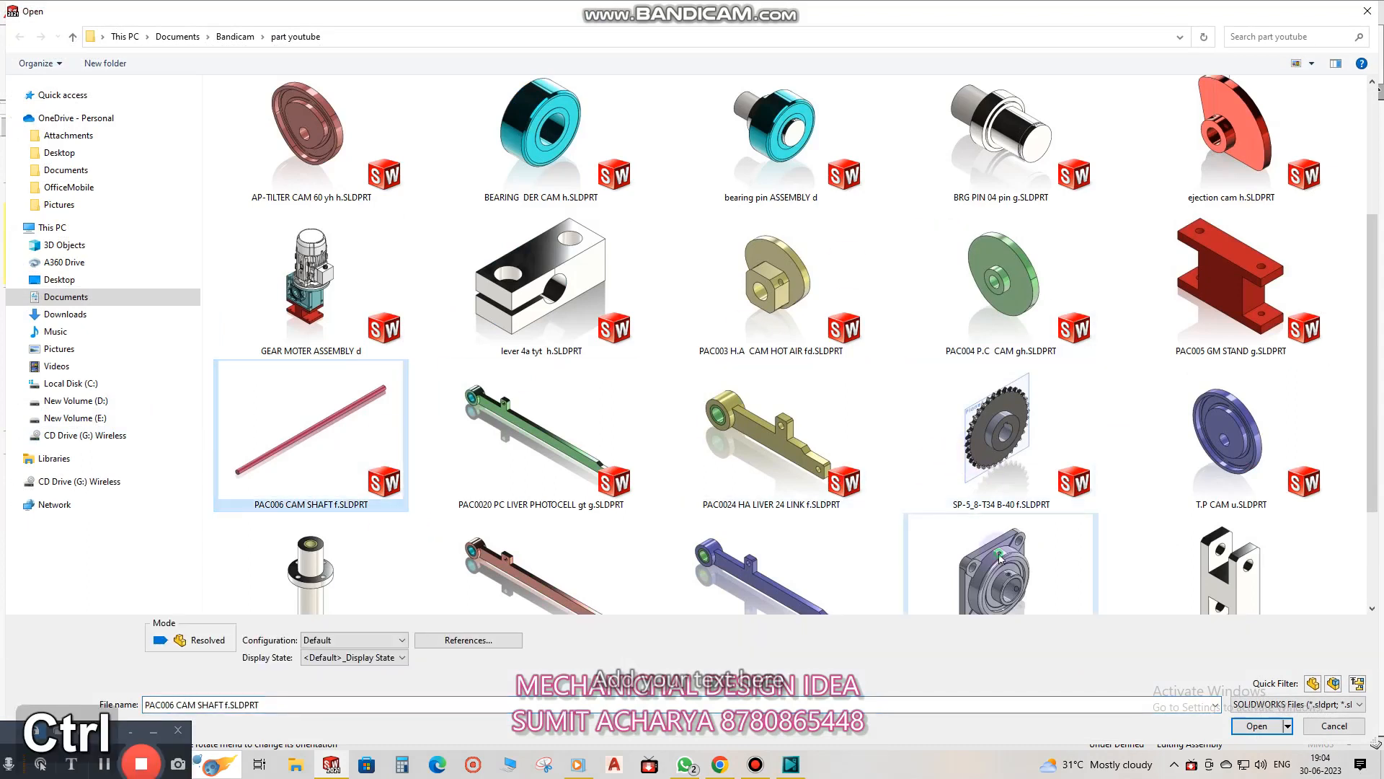
pyautogui.scroll(-1, 1041, 549)
pyautogui.scroll(3, 669, 347)
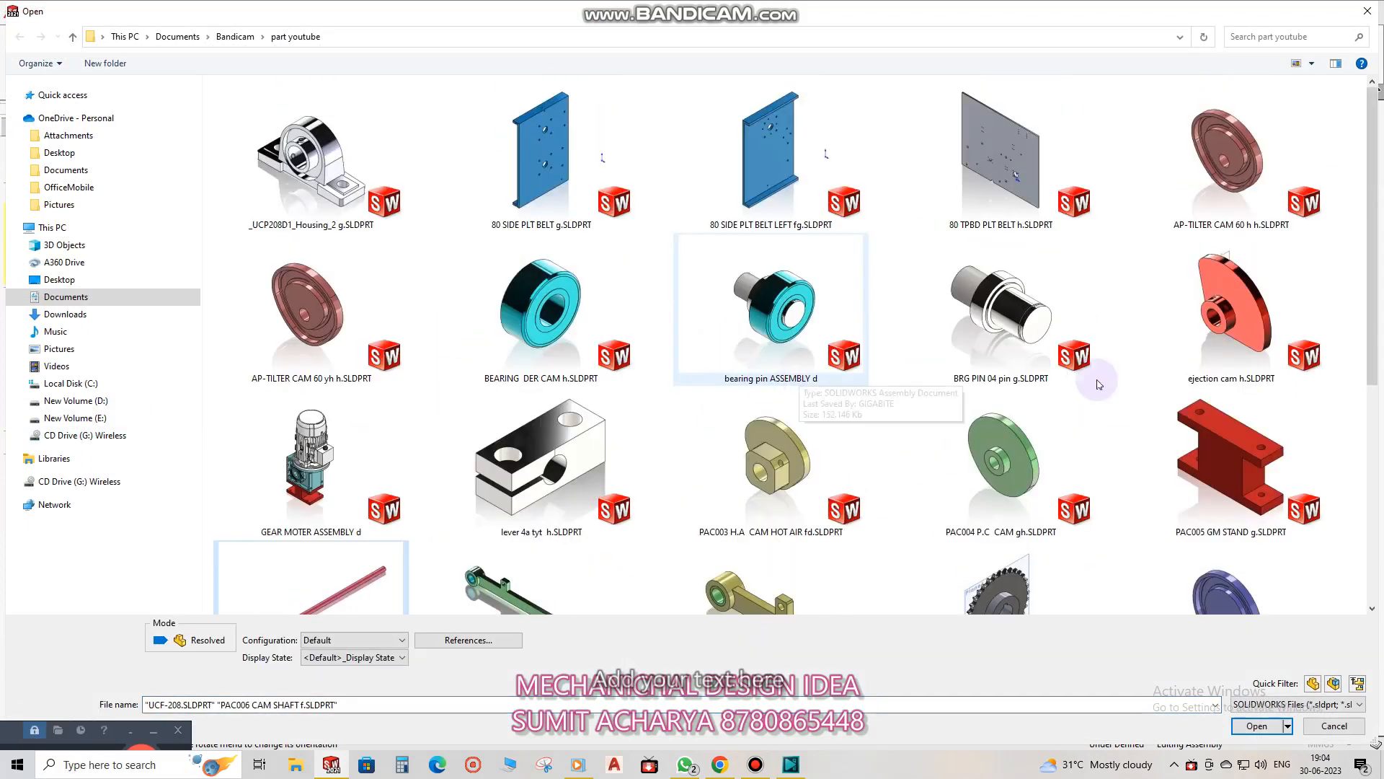
pyautogui.keyDown('ctrl'); pyautogui.click(1177, 457); pyautogui.keyUp('ctrl')
pyautogui.scroll(-3, 606, 391)
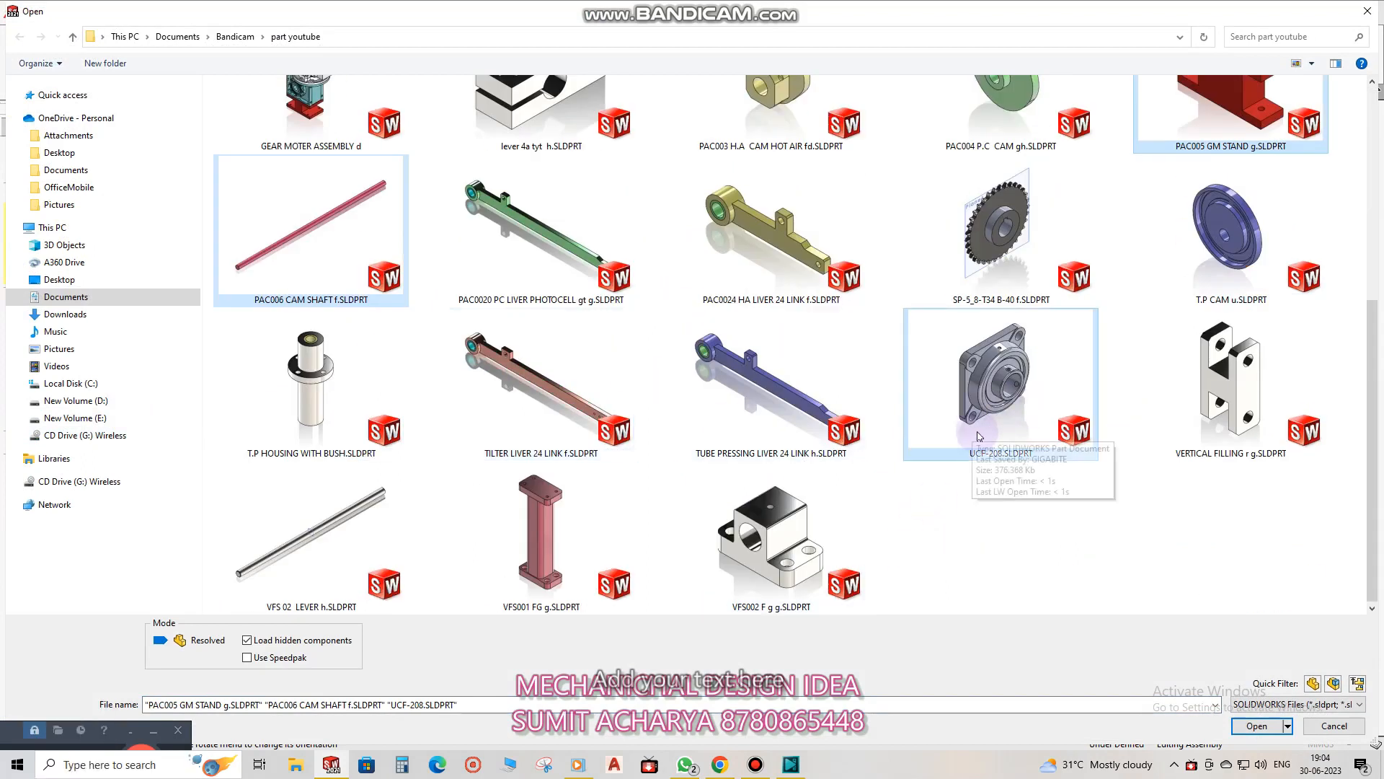
pyautogui.scroll(3, 979, 436)
pyautogui.scroll(2, 662, 304)
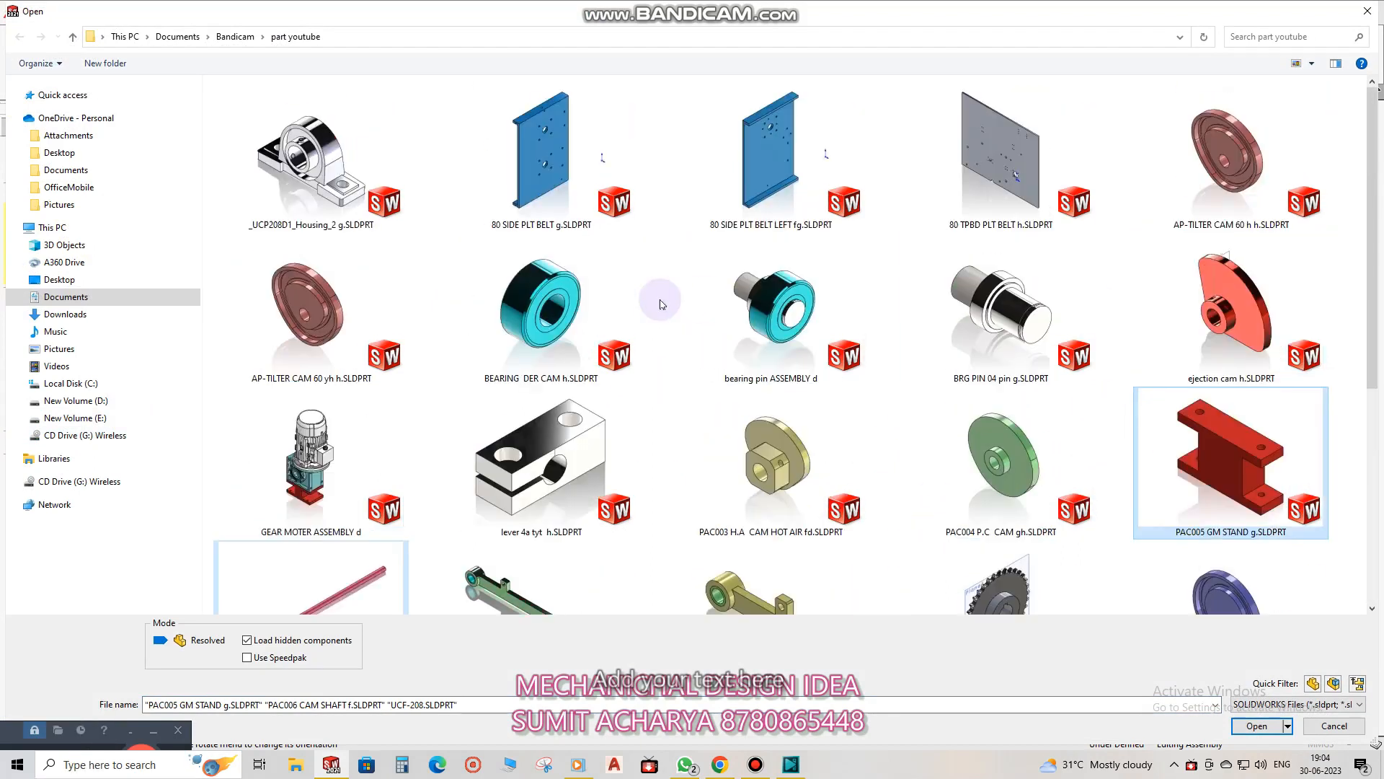
pyautogui.keyDown('ctrl'); pyautogui.click(274, 214); pyautogui.keyUp('ctrl')
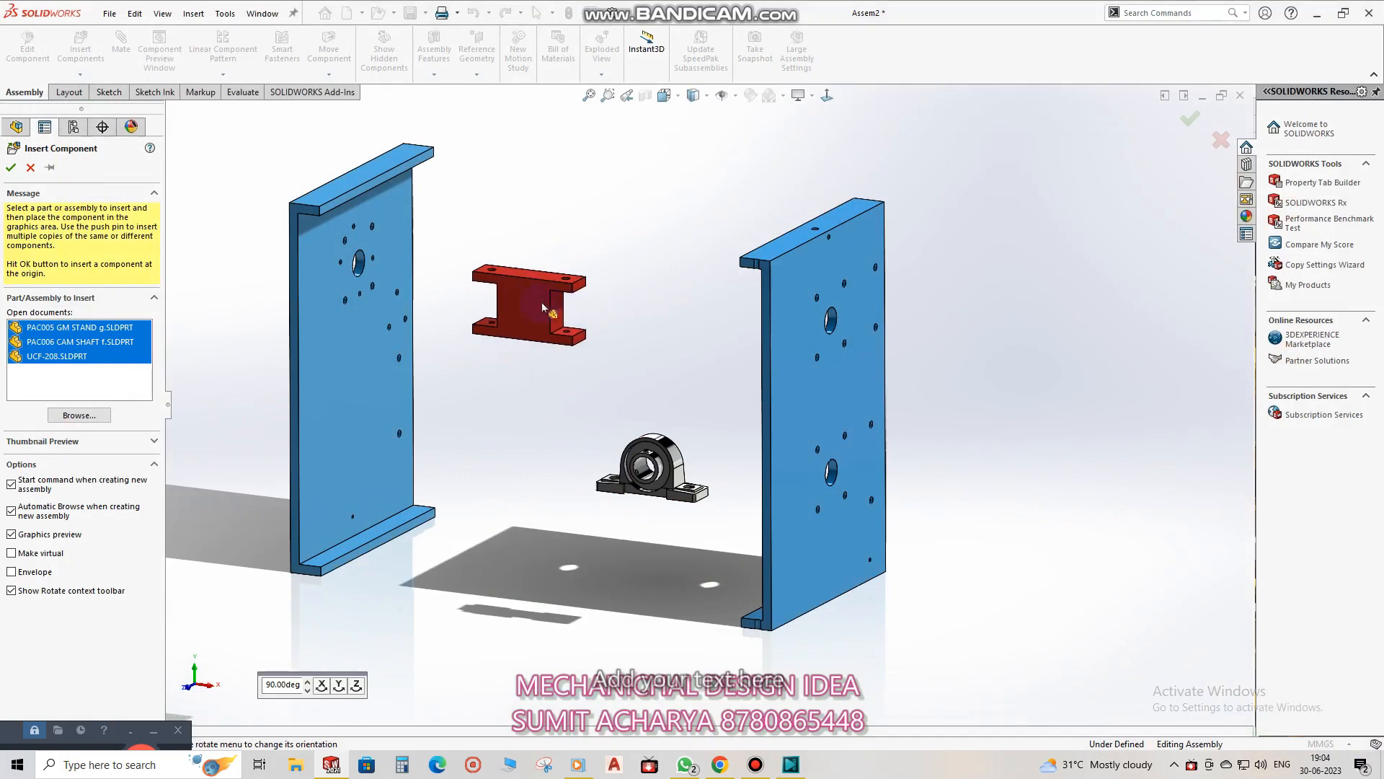
# Place the GM stand between the side plates, and the cam shaft and UCF-208 bearing outside the fixed side plate.
pyautogui.click(535, 304)
pyautogui.click(1053, 467)
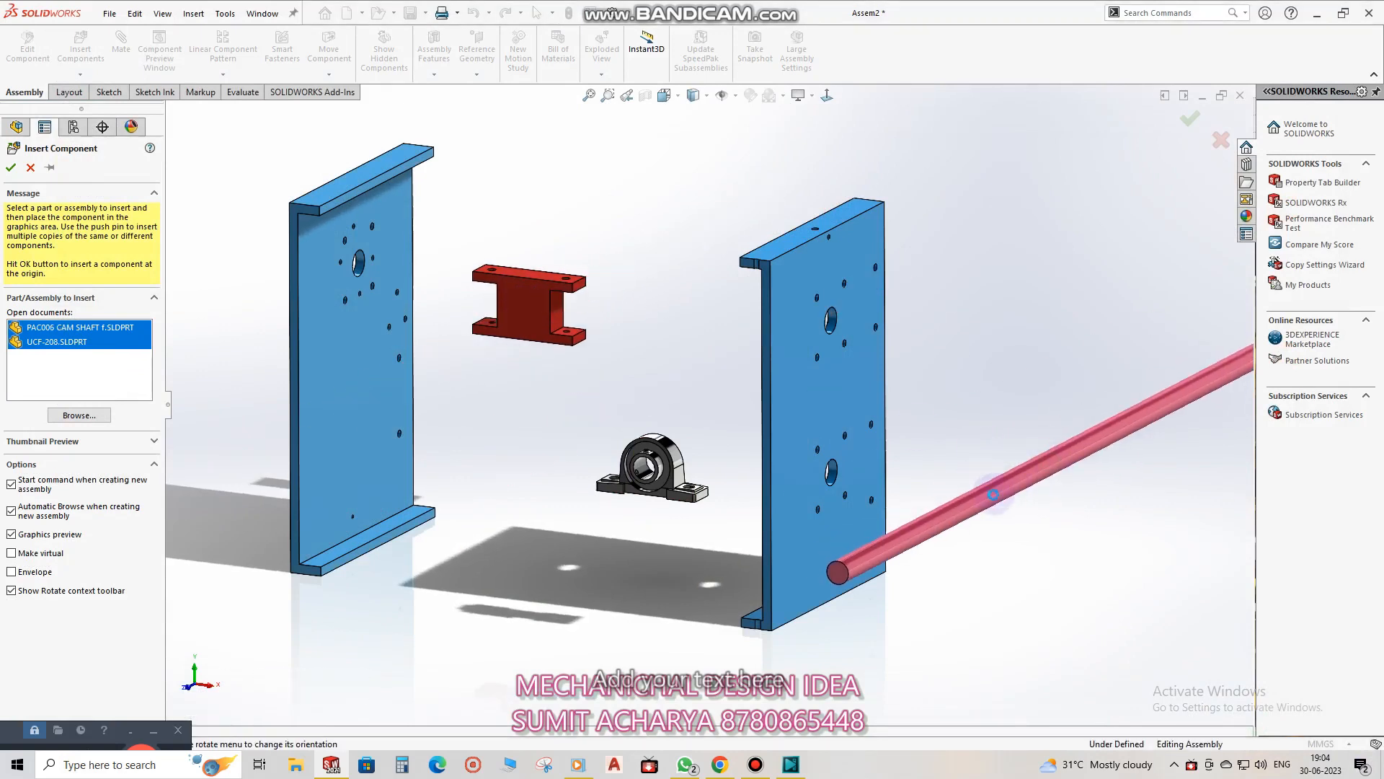
pyautogui.click(996, 372)
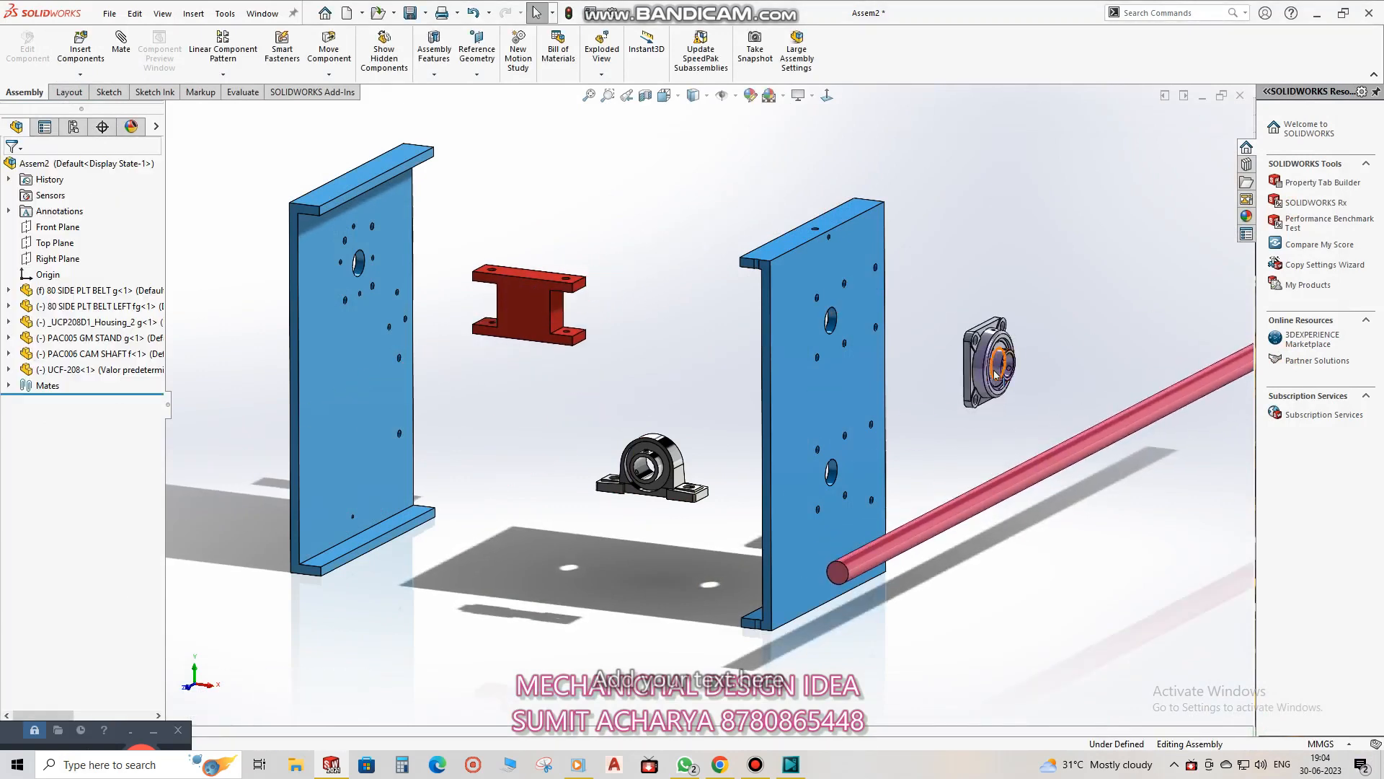
# Insert 80 TPBD PLT BELT h.SLDPRT into the assembly beside the fixed side plate.
pyautogui.click(81, 50)
pyautogui.click(999, 181)
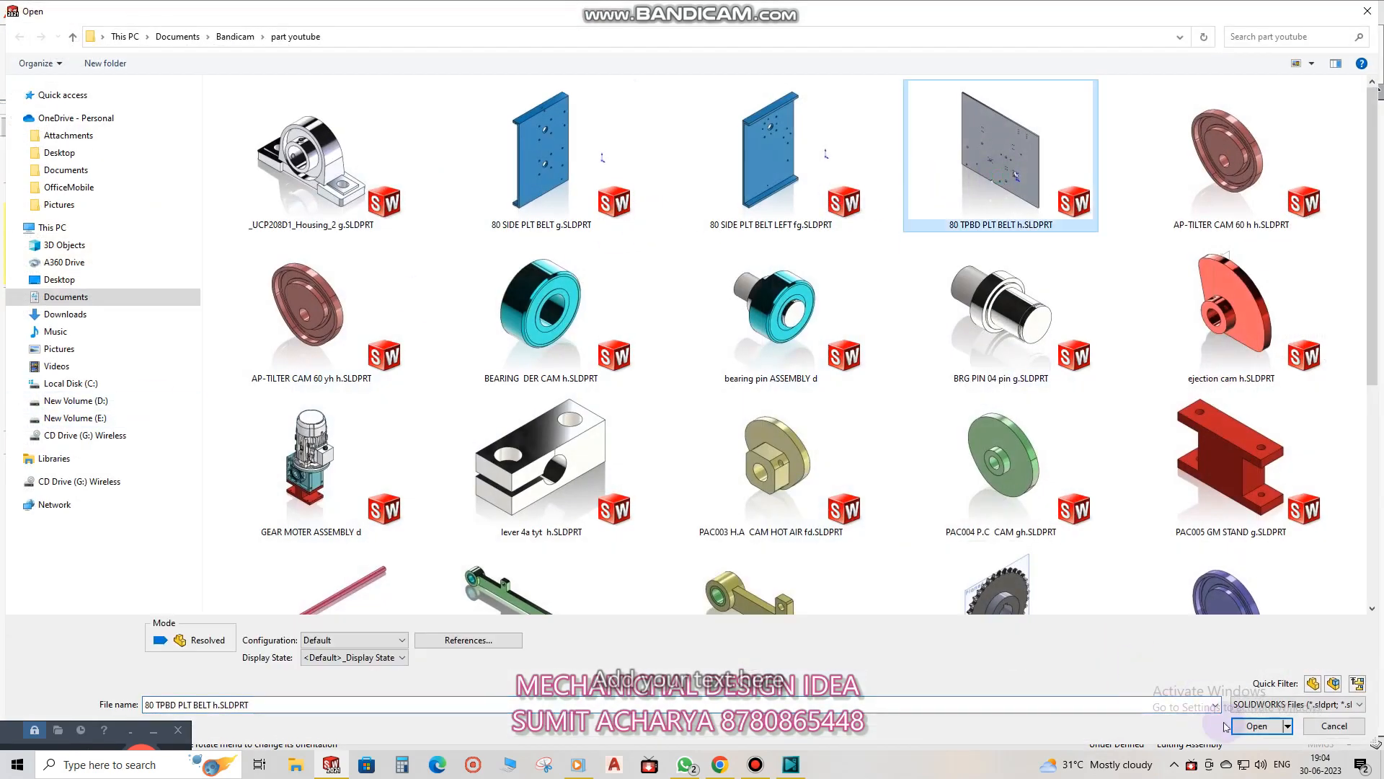
pyautogui.click(1264, 731)
pyautogui.scroll(4, 744, 385)
pyautogui.click(951, 499)
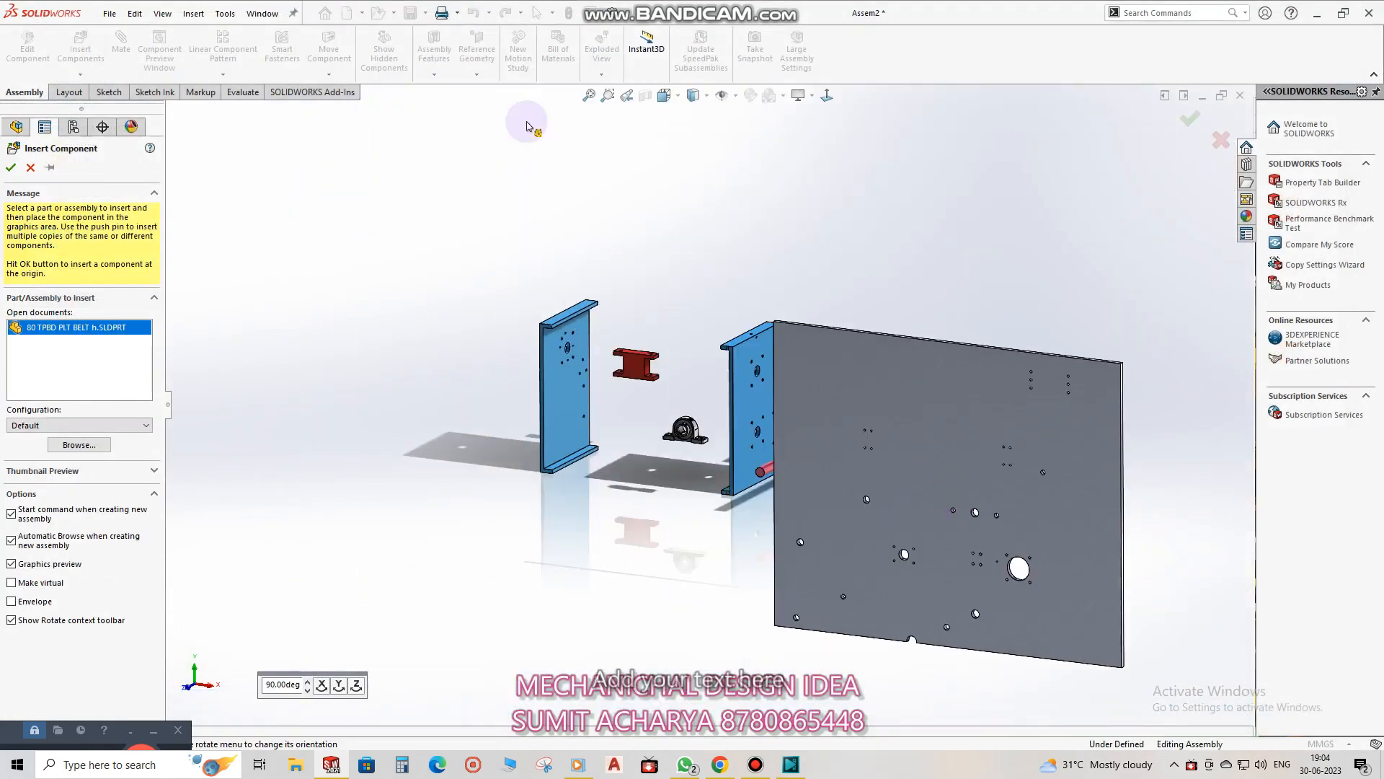
# Rotate the large TPBD plate so that it lies roughly flat.
pyautogui.click(363, 109)
pyautogui.moveTo(925, 308); pyautogui.dragTo(875, 269)
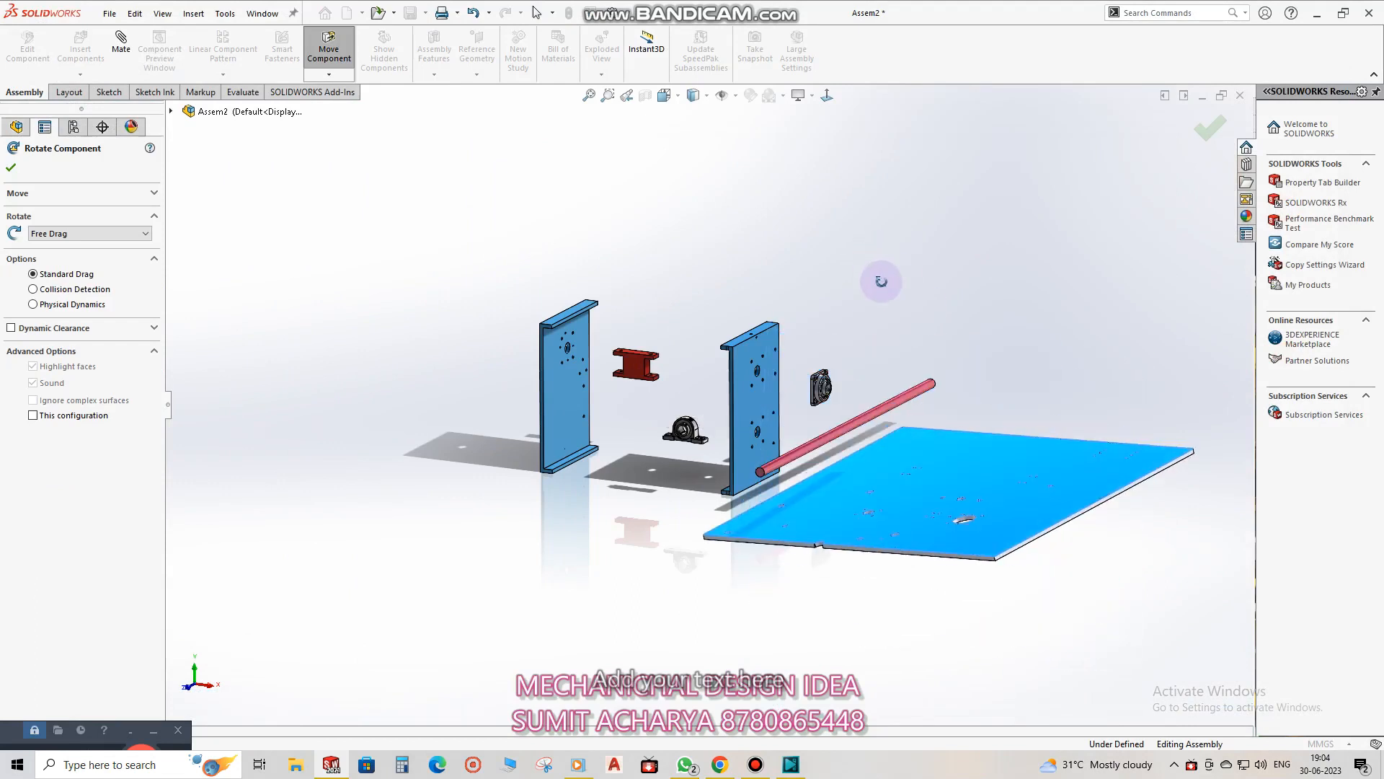
pyautogui.press('Escape')
# Mate the TPBD plate's underside coincident with the fixed side plate's top flange, and move the plate over both side plates.
pyautogui.moveTo(937, 530); pyautogui.dragTo(940, 463, button='middle')
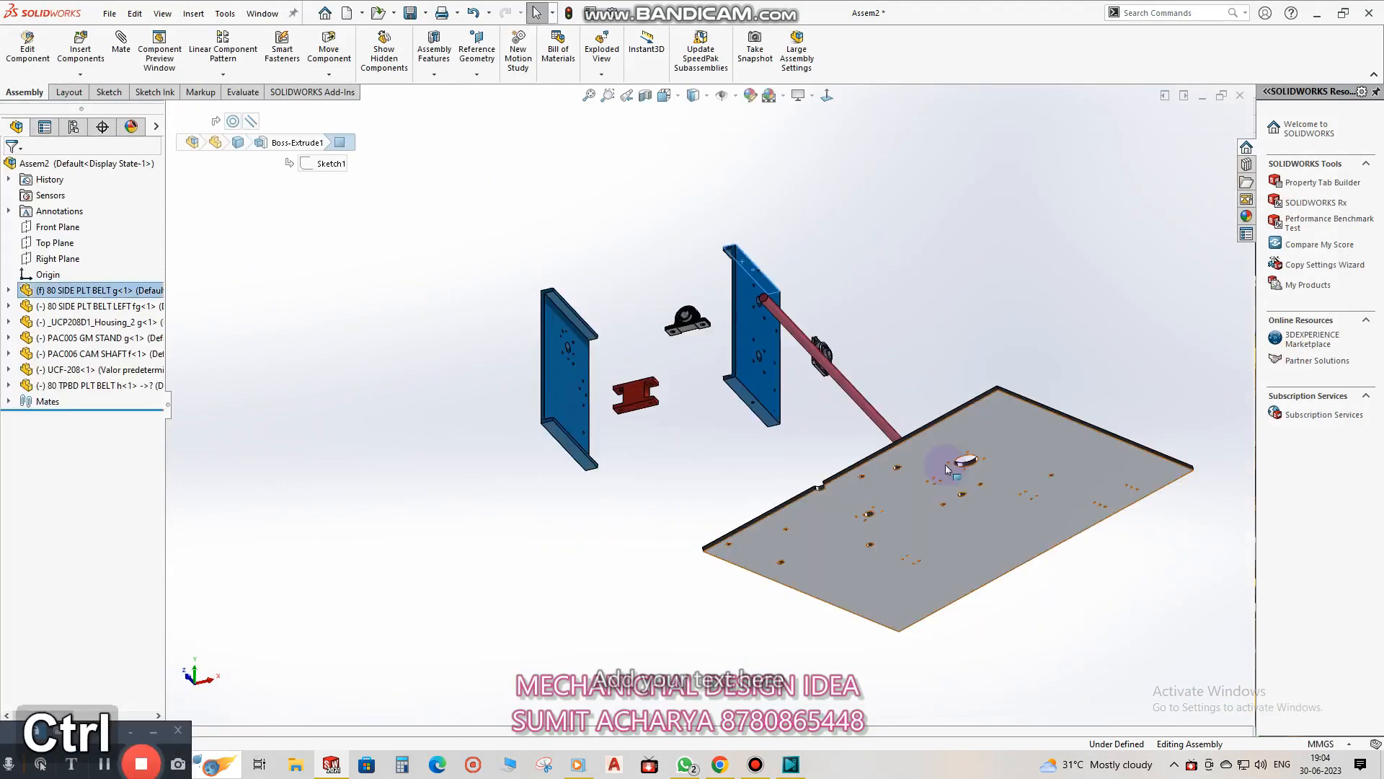
pyautogui.keyDown('ctrl'); pyautogui.click(962, 519); pyautogui.keyUp('ctrl')
pyautogui.click(1005, 512)
pyautogui.moveTo(771, 241); pyautogui.dragTo(770, 330, button='middle')
pyautogui.moveTo(857, 385); pyautogui.dragTo(724, 333)
pyautogui.scroll(-5, 728, 339)
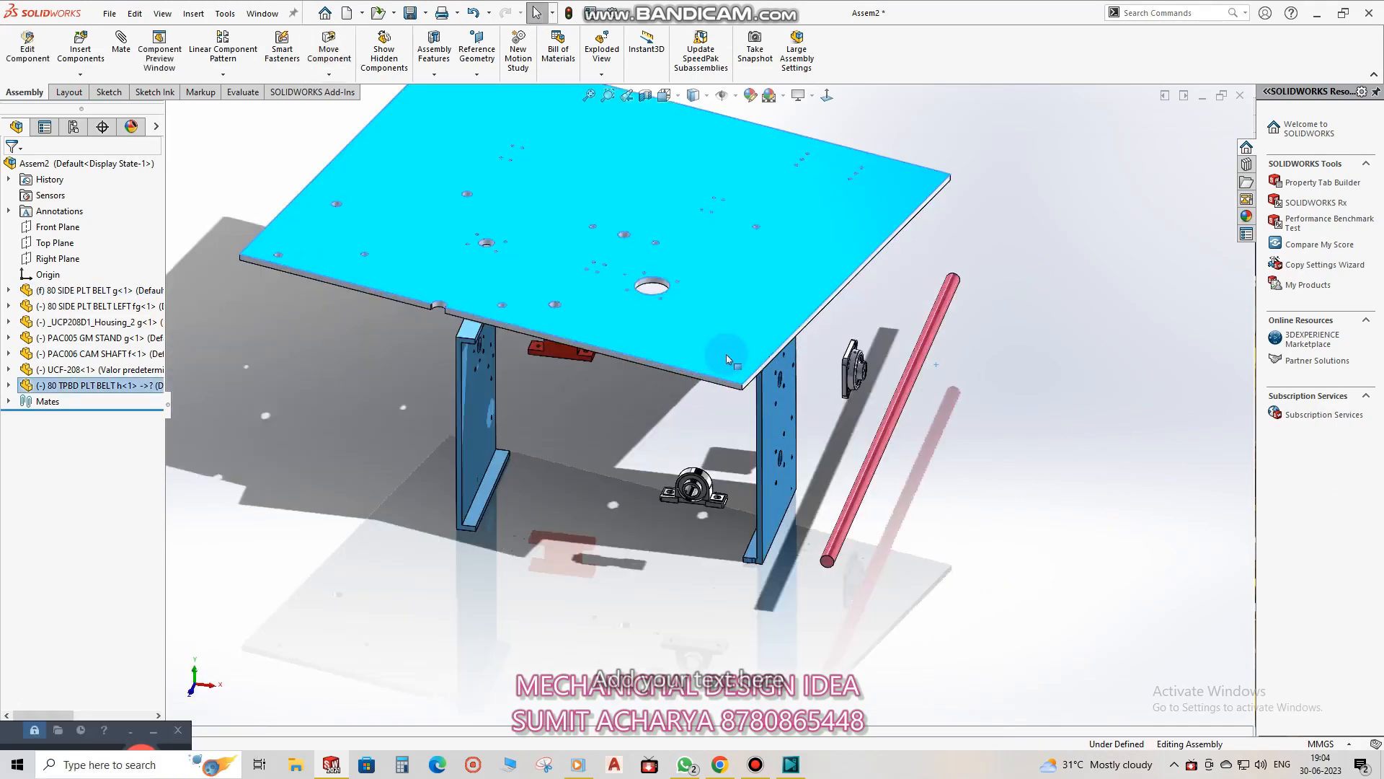
pyautogui.moveTo(46, 732)
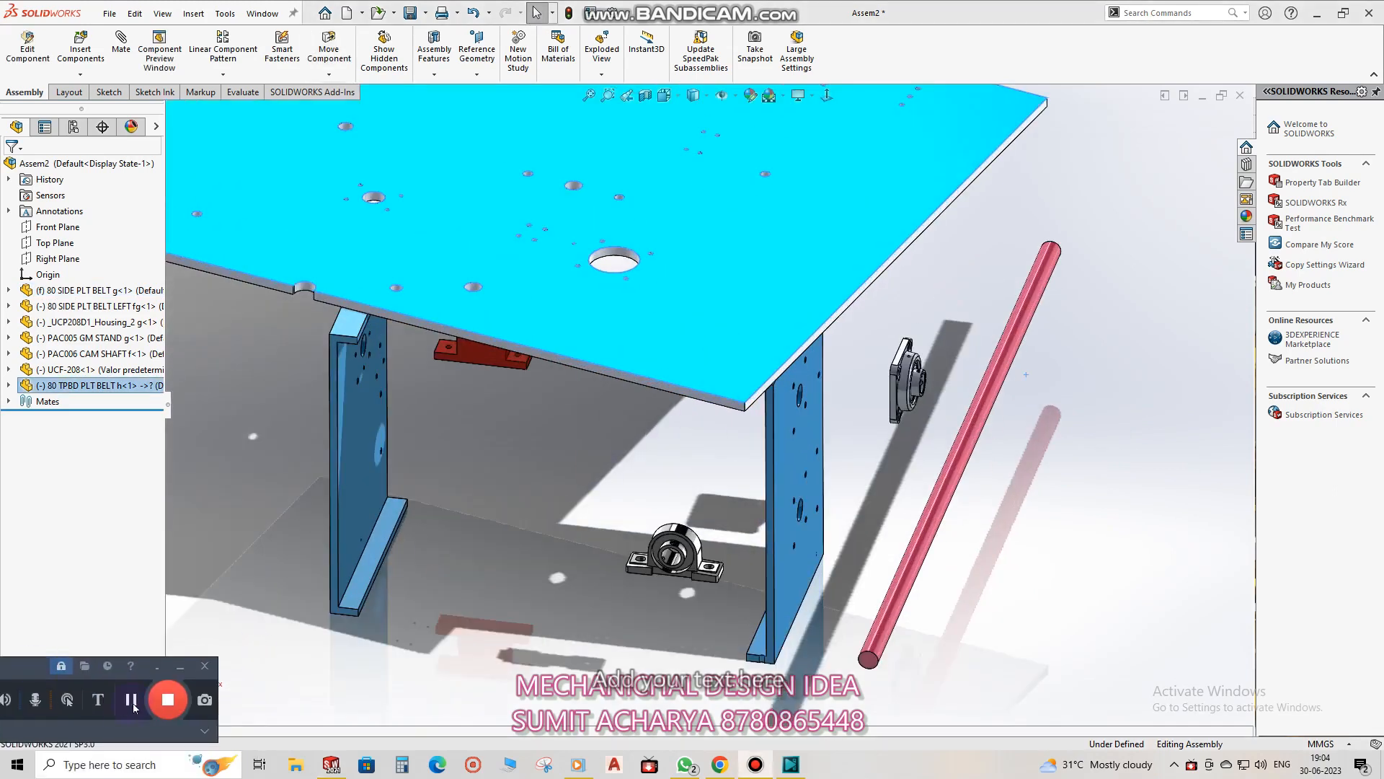
pyautogui.click(131, 699)
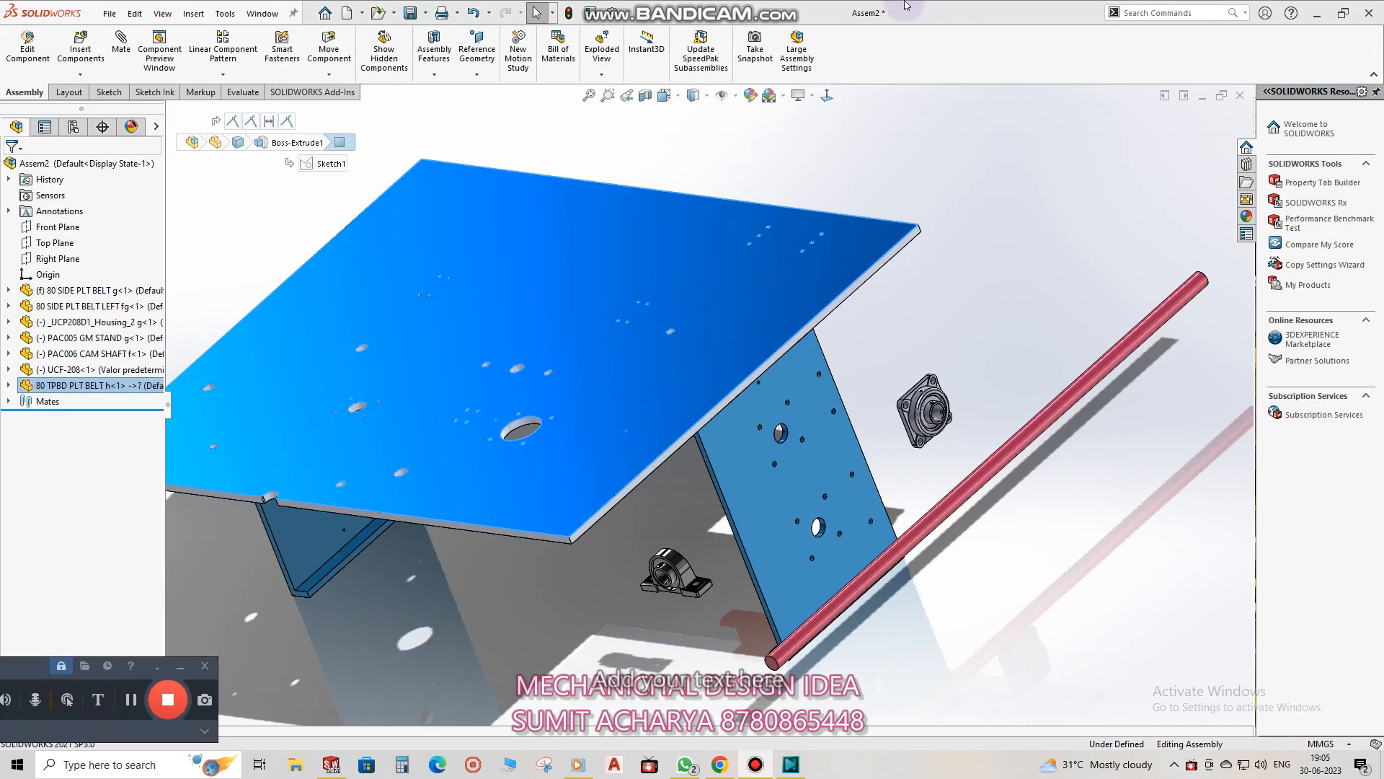
# Move the cam shaft from outside the fixed side plate to the space under the top plate.
pyautogui.scroll(2, 684, 444)
pyautogui.moveTo(678, 441); pyautogui.dragTo(860, 538, button='middle')
pyautogui.click(1052, 363)
pyautogui.moveTo(859, 537); pyautogui.dragTo(465, 585)
pyautogui.scroll(-2, 653, 542)
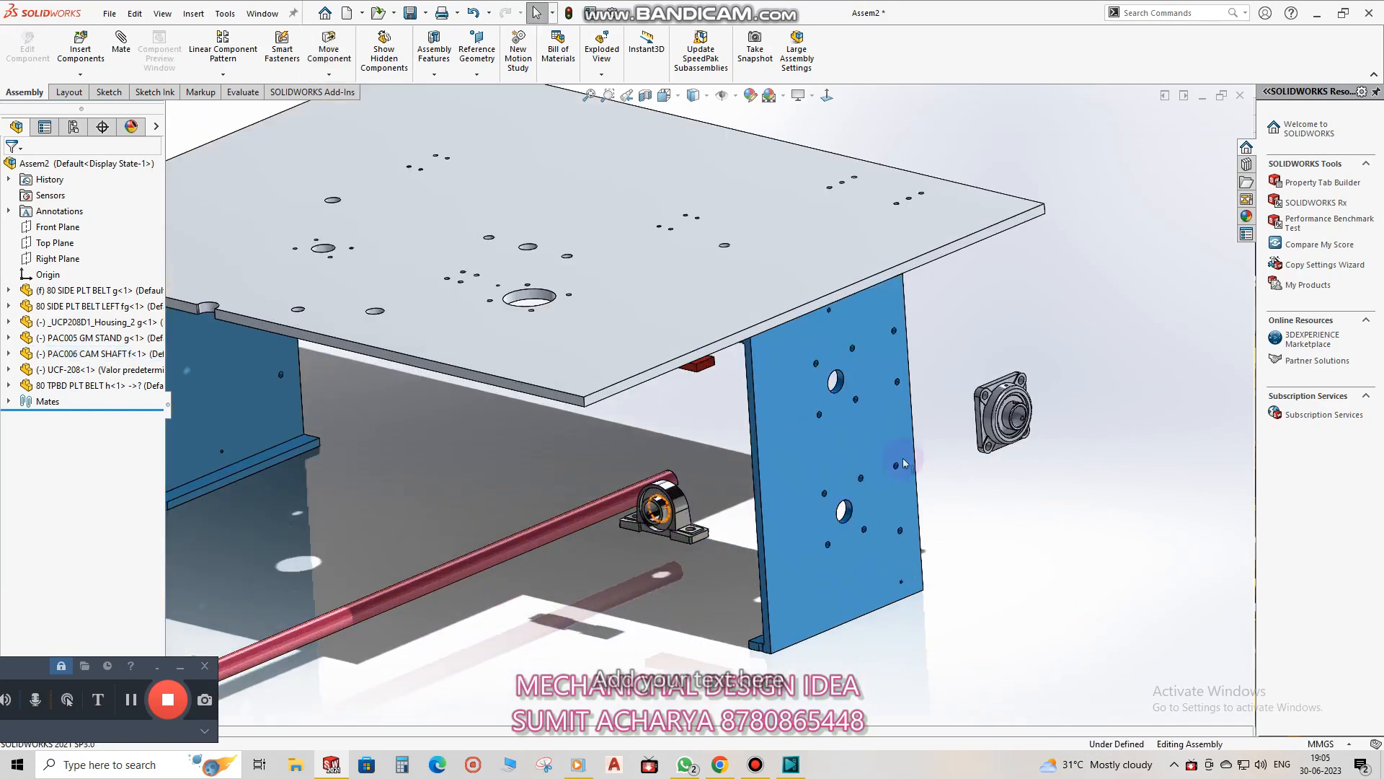
# Mate the UCF-208 bearing's bore concentric with the fixed side plate's upper large hole.
pyautogui.scroll(-3, 952, 433)
pyautogui.keyDown('ctrl'); pyautogui.click(954, 418); pyautogui.keyUp('ctrl')
pyautogui.keyDown('ctrl'); pyautogui.click(638, 353); pyautogui.keyUp('ctrl')
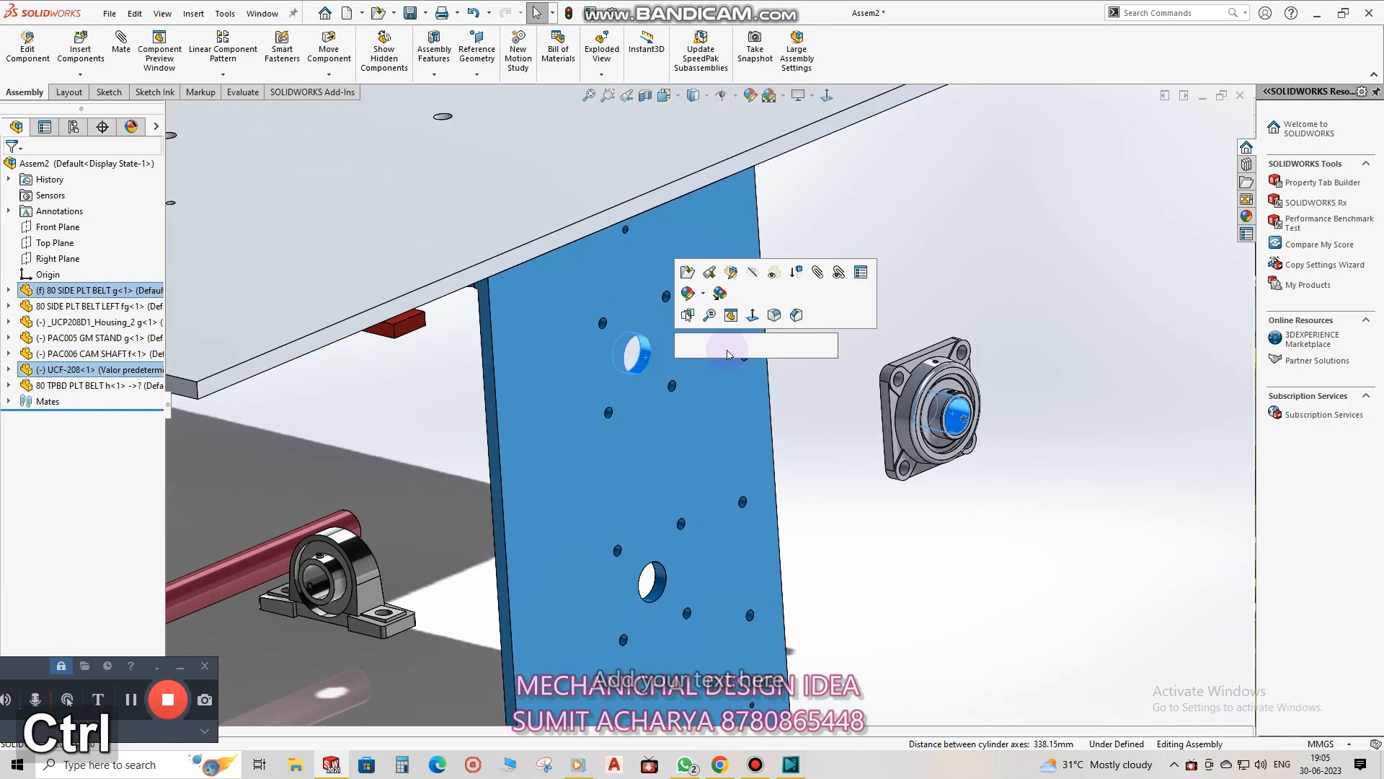
# Mate the UCF-208 bearing's mounting face coincident with the outer face of the fixed side plate.
pyautogui.moveTo(750, 437); pyautogui.dragTo(552, 326, button='middle')
pyautogui.keyDown('ctrl'); pyautogui.click(666, 356); pyautogui.keyUp('ctrl')
pyautogui.scroll(-6, 552, 326)
pyautogui.click(378, 318)
pyautogui.scroll(6, 478, 399)
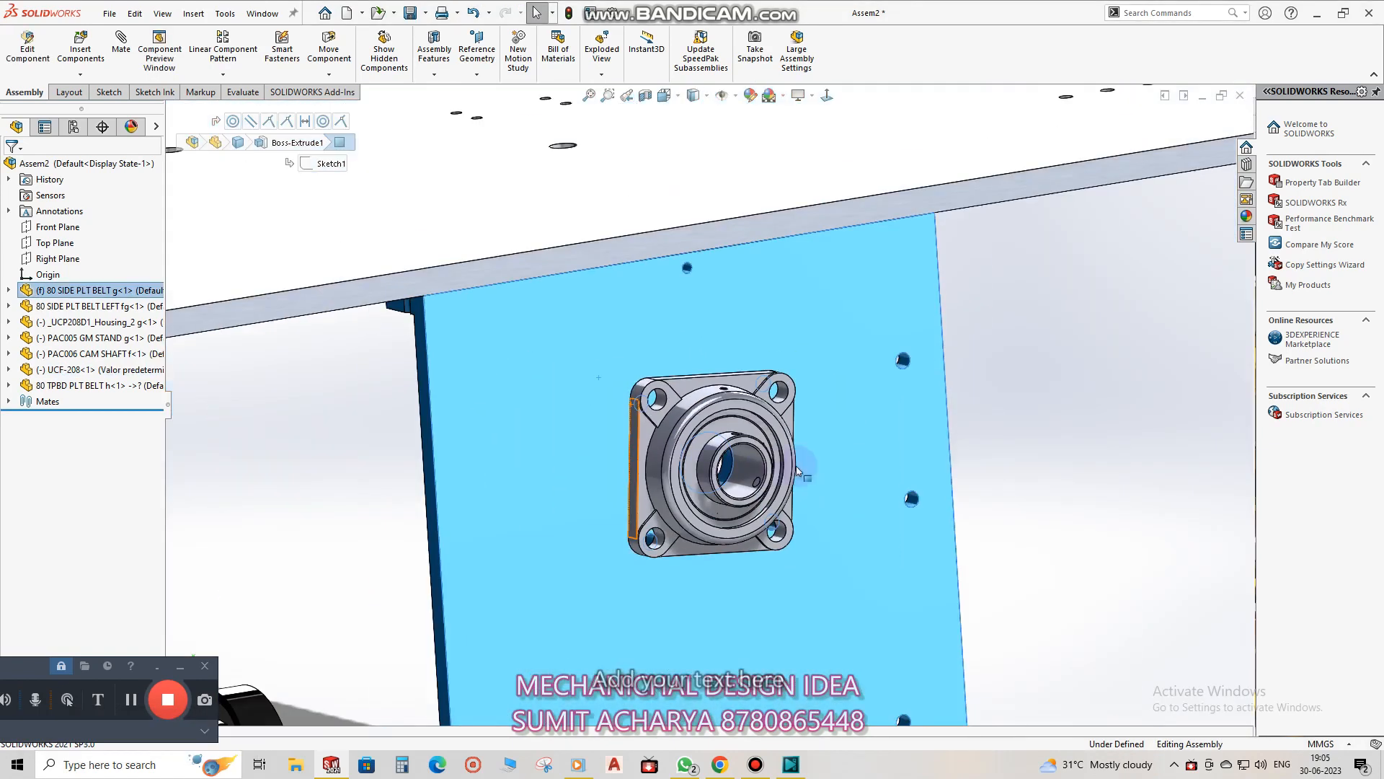
pyautogui.click(1046, 440)
# Align the UCF-208 bearing by mating the side face of its square flange parallel to the side plate's narrow edge face.
pyautogui.moveTo(694, 447); pyautogui.dragTo(667, 452, button='middle')
pyautogui.moveTo(656, 493); pyautogui.dragTo(661, 521)
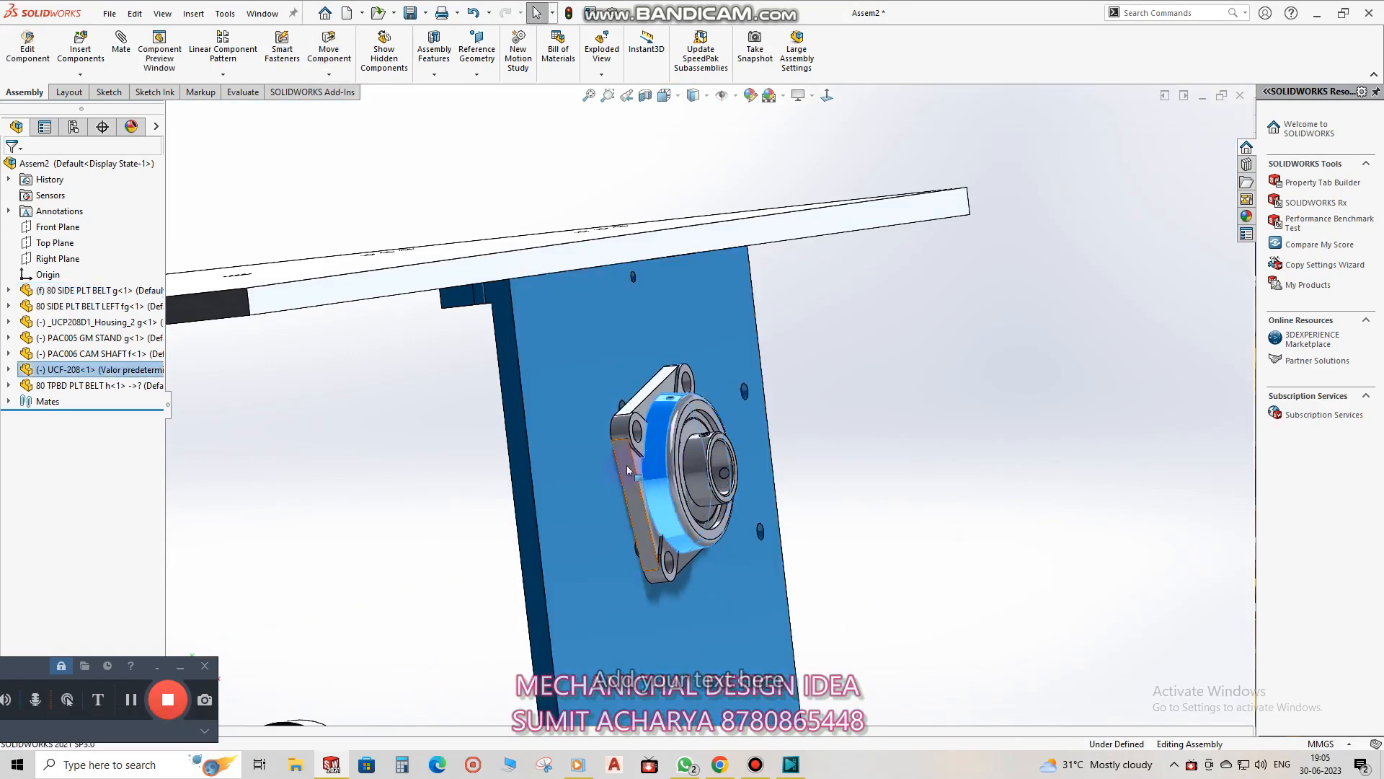
pyautogui.click(626, 465)
pyautogui.keyDown('ctrl'); pyautogui.click(517, 441); pyautogui.keyUp('ctrl')
pyautogui.click(579, 428)
pyautogui.click(988, 518)
pyautogui.moveTo(764, 444); pyautogui.dragTo(838, 565, button='middle')
pyautogui.scroll(-6, 645, 437)
pyautogui.scroll(6, 843, 562)
pyautogui.moveTo(831, 493); pyautogui.dragTo(776, 520, button='middle')
pyautogui.scroll(6, 775, 520)
pyautogui.press('Escape')
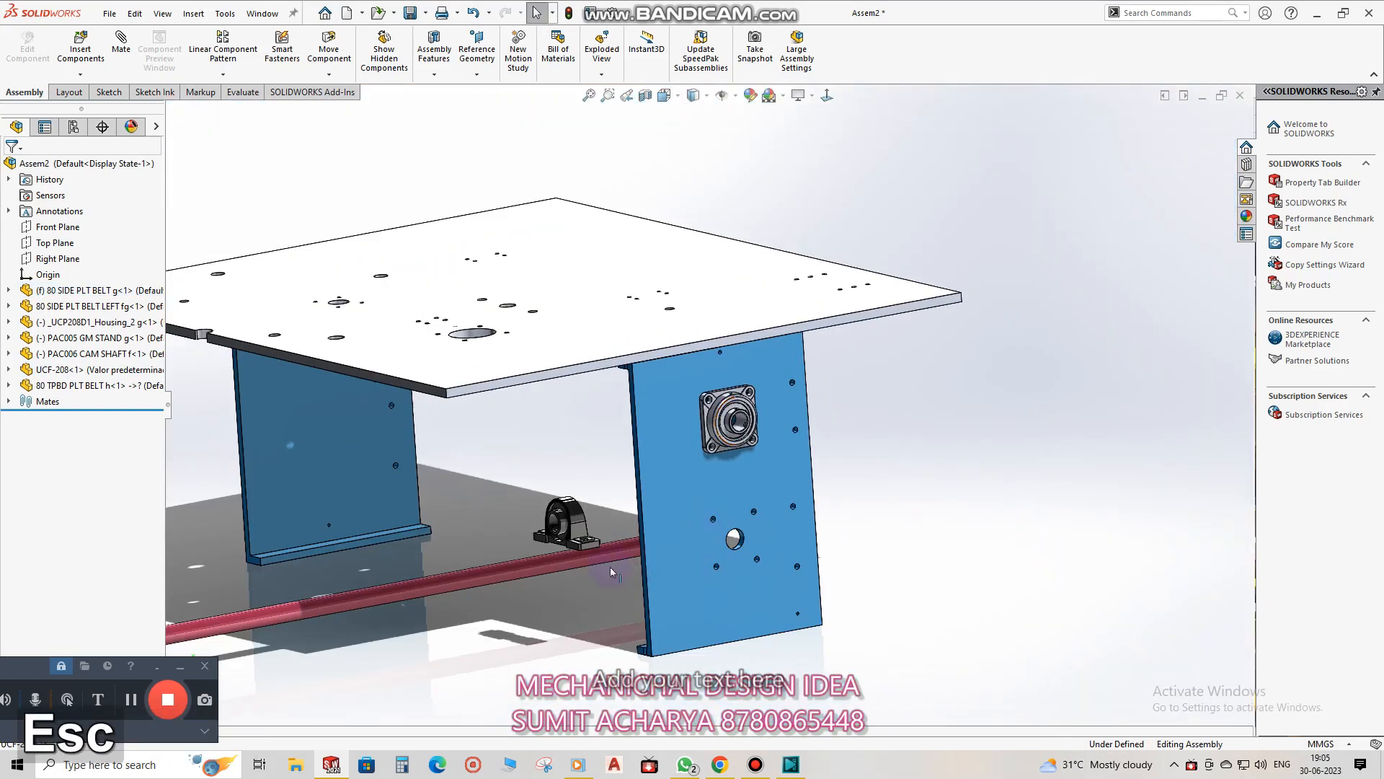
# Move the cam shaft toward the fixed side plate and mate it concentric with the UCF-208 bearing's bore.
pyautogui.moveTo(529, 561); pyautogui.dragTo(865, 626)
pyautogui.click(382, 114)
pyautogui.press('Escape')
pyautogui.click(865, 626)
pyautogui.scroll(3, 777, 418)
pyautogui.keyDown('ctrl'); pyautogui.click(717, 422); pyautogui.keyUp('ctrl')
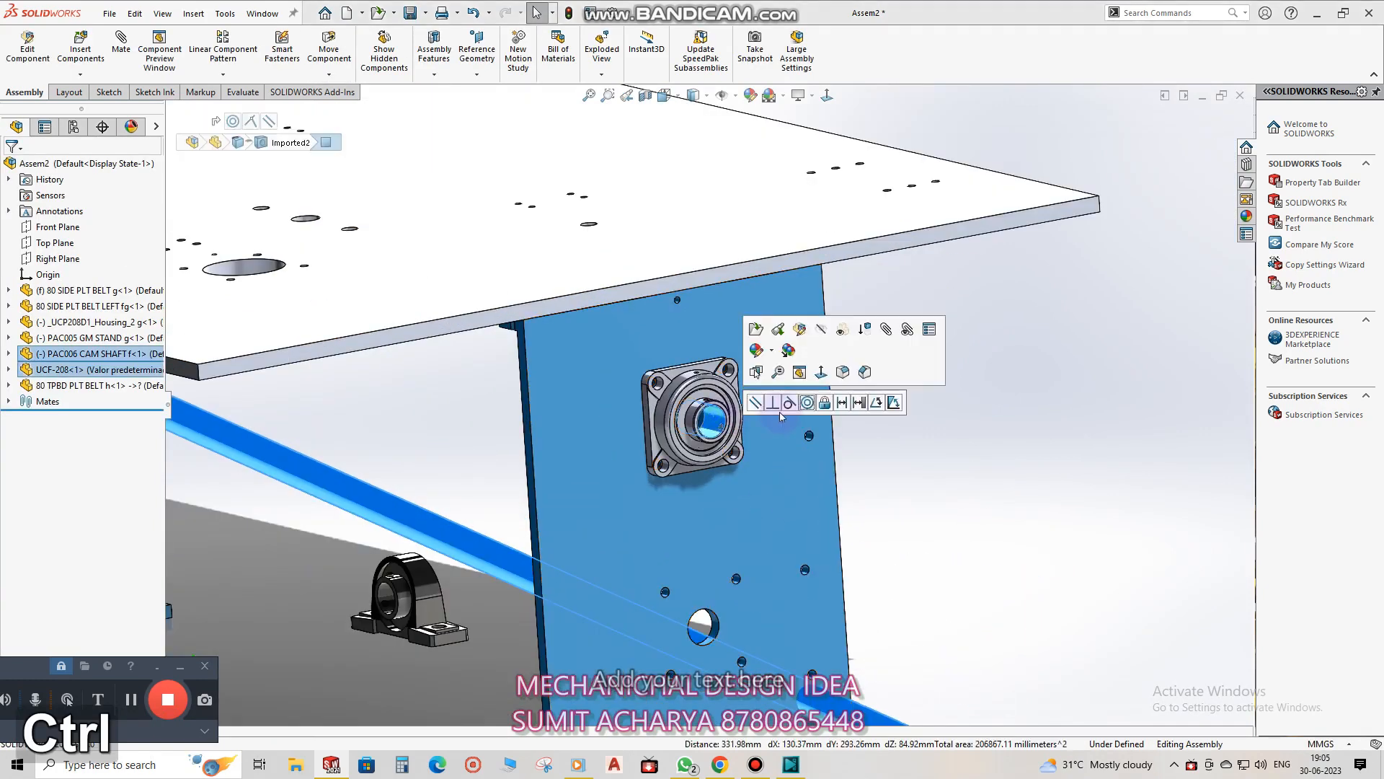
pyautogui.click(808, 403)
# Slide the cam shaft along its axis and add a 50 mm distance mate between its end face and the side plate's outer face.
pyautogui.scroll(5, 1050, 470)
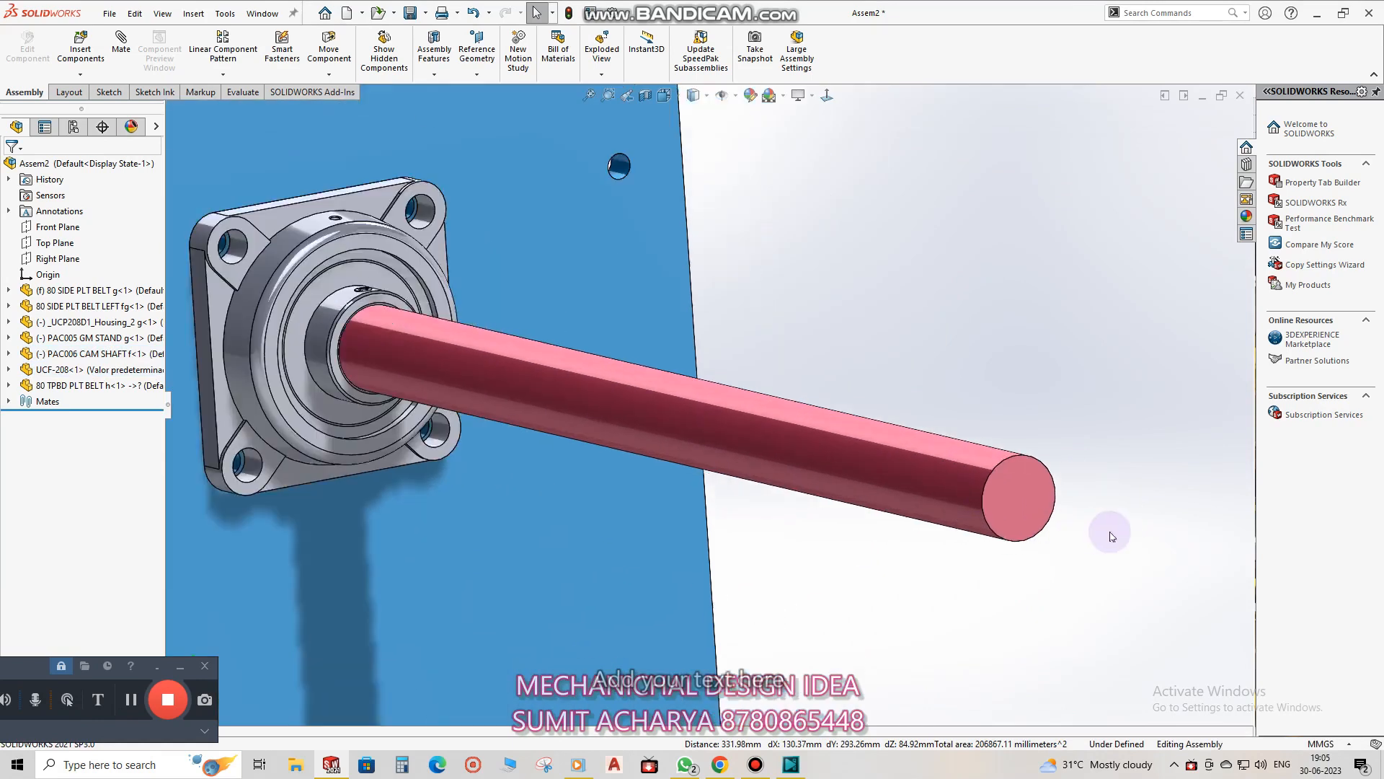
pyautogui.moveTo(975, 502); pyautogui.dragTo(412, 417)
pyautogui.moveTo(415, 285); pyautogui.dragTo(544, 439)
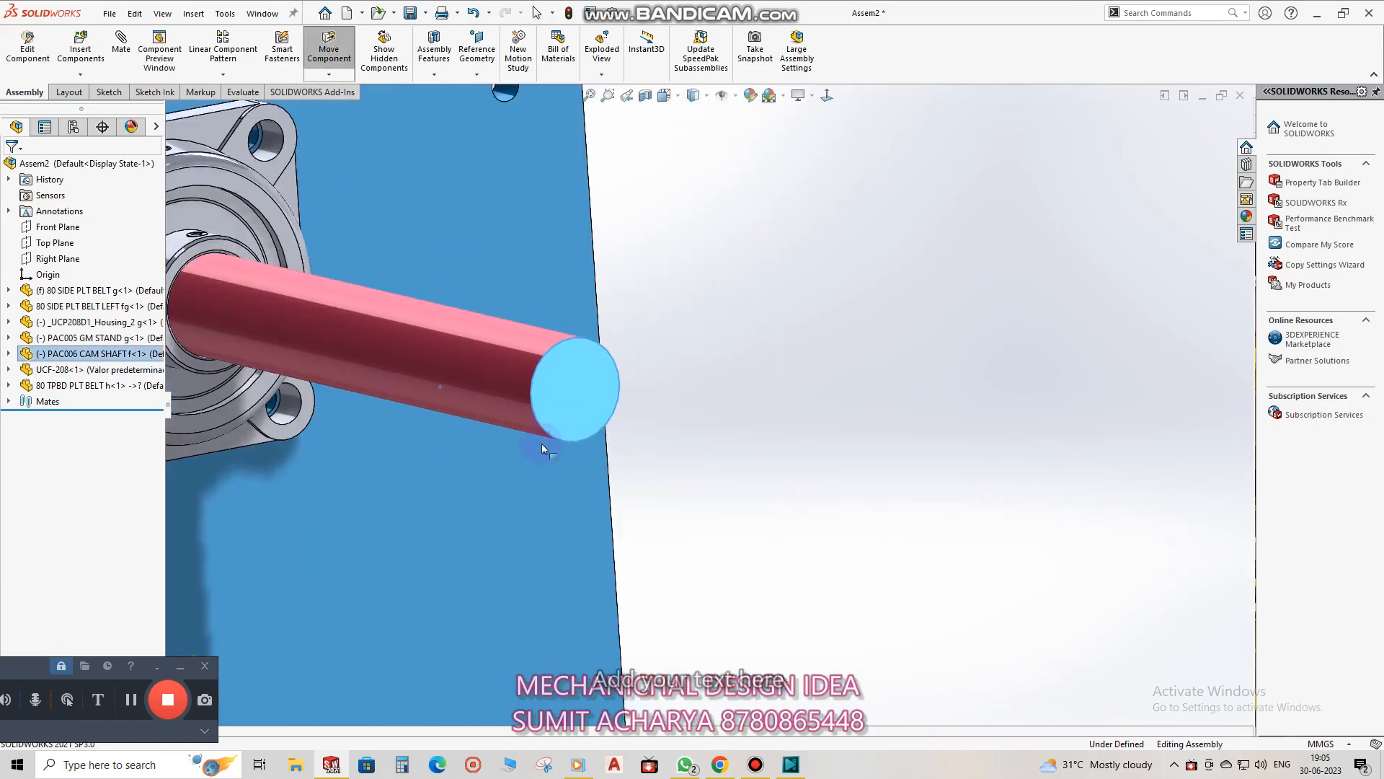
pyautogui.scroll(-2, 719, 413)
pyautogui.keyDown('ctrl'); pyautogui.click(559, 262); pyautogui.keyUp('ctrl')
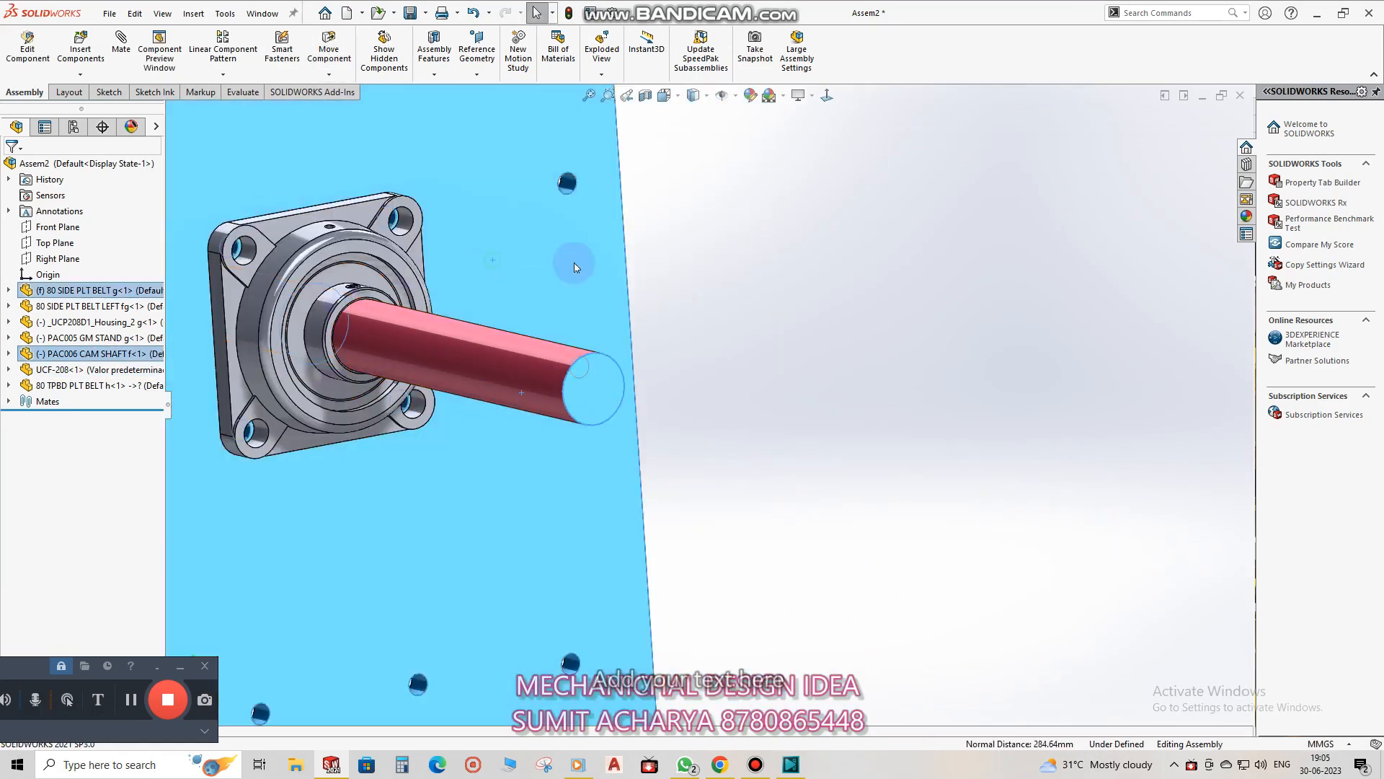
pyautogui.click(602, 250)
pyautogui.write('50')
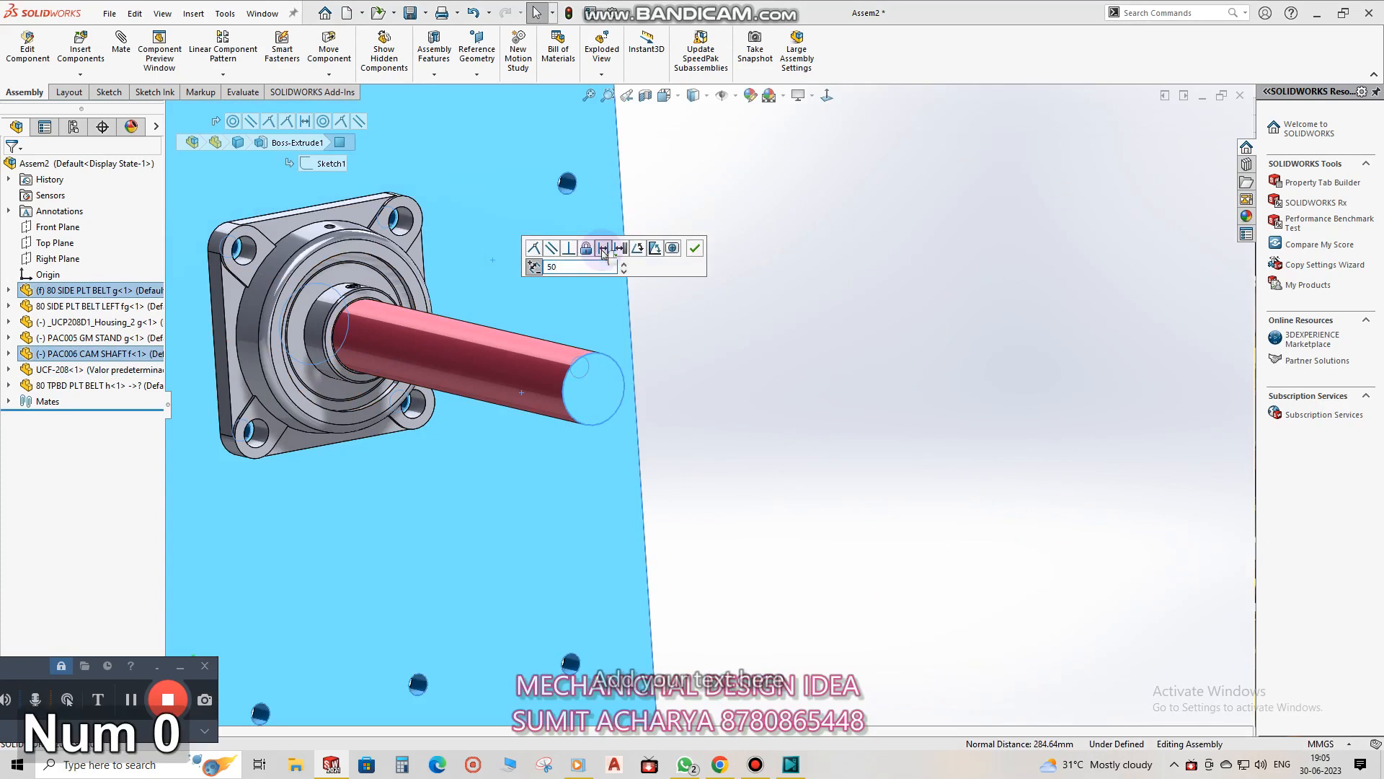
pyautogui.press('Return')
pyautogui.click(695, 248)
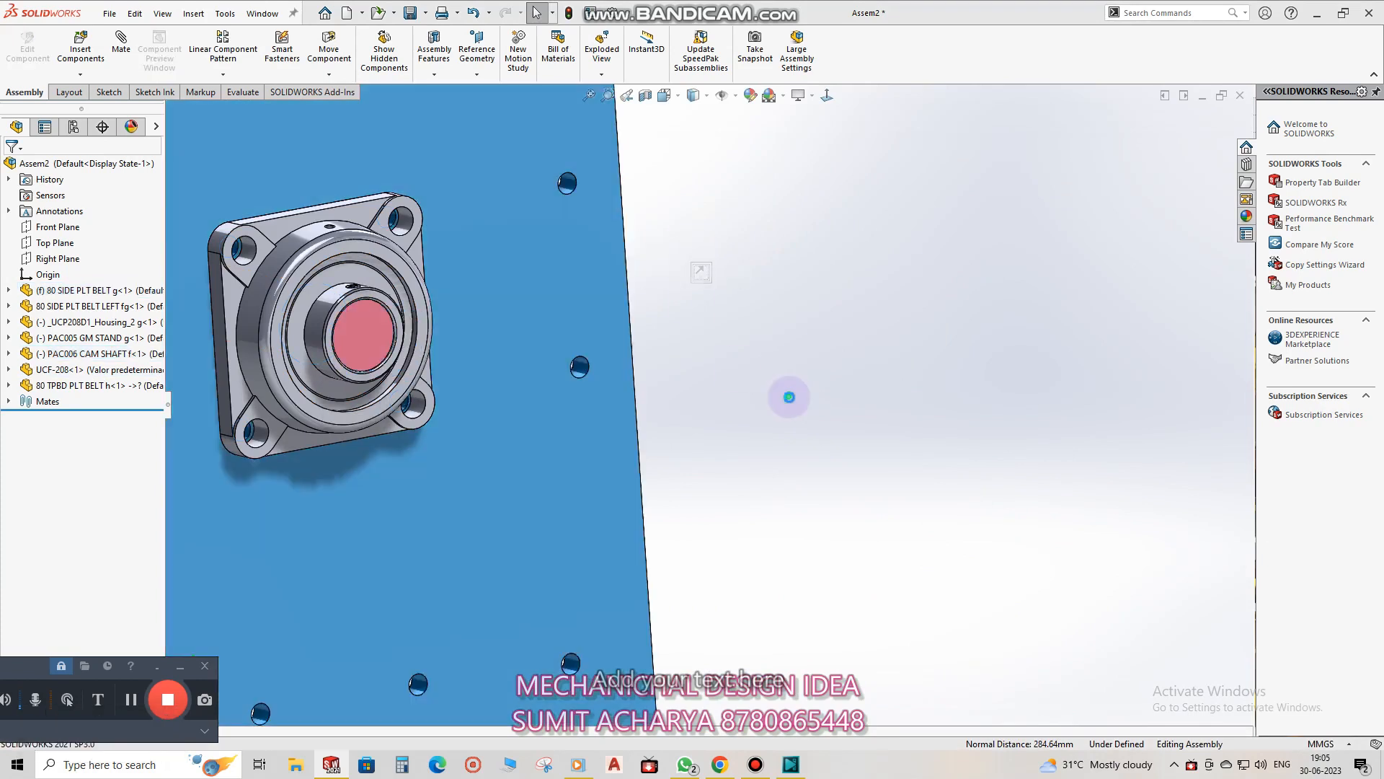
pyautogui.scroll(-3, 424, 365)
pyautogui.click(505, 364)
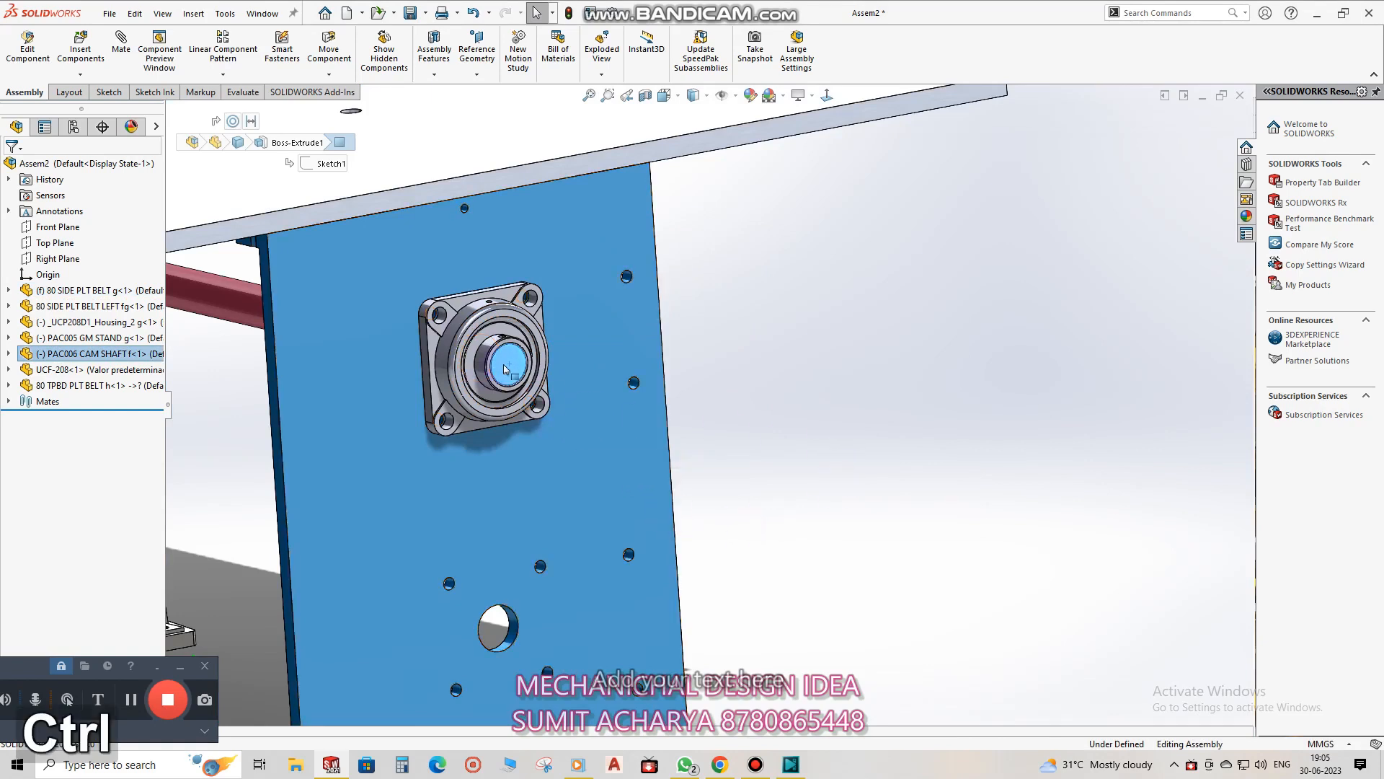
pyautogui.keyDown('ctrl'); pyautogui.click(583, 416); pyautogui.keyUp('ctrl')
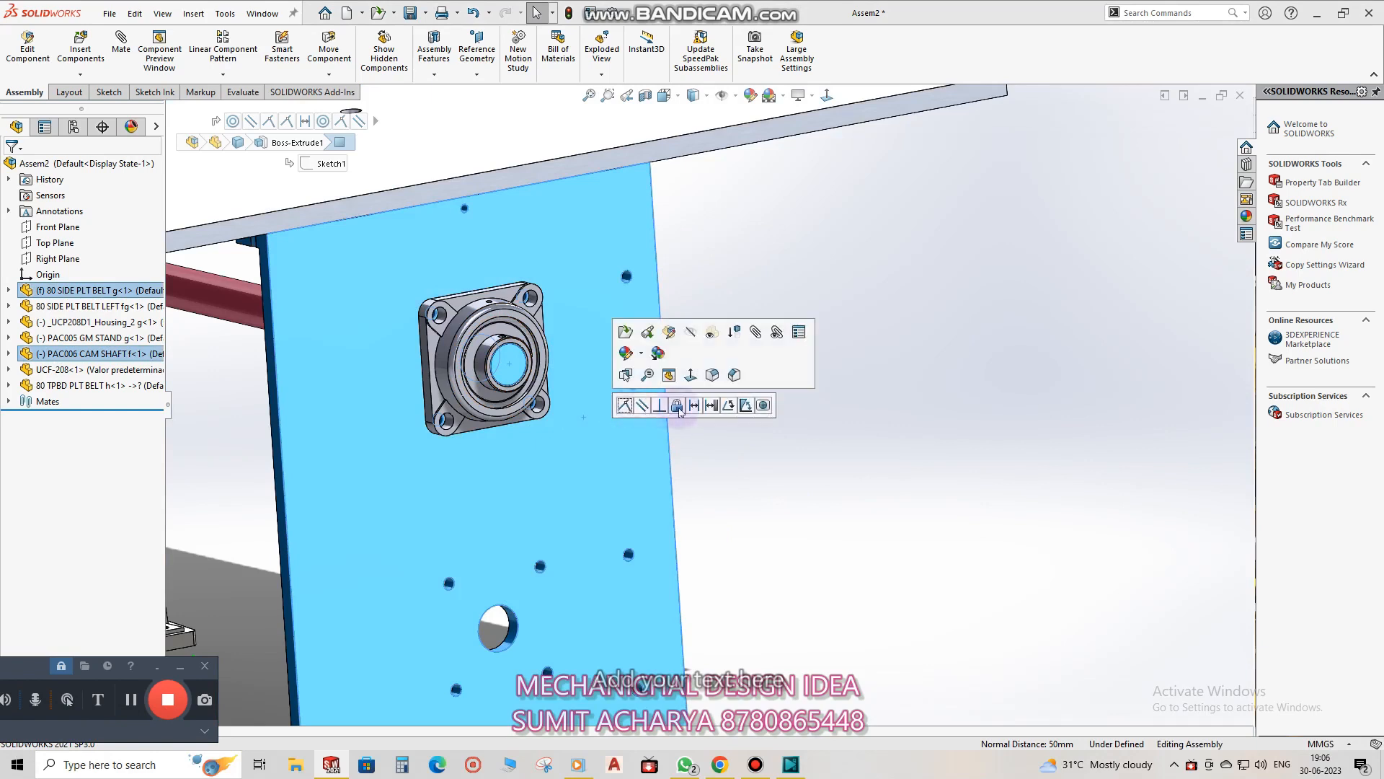
pyautogui.click(845, 450)
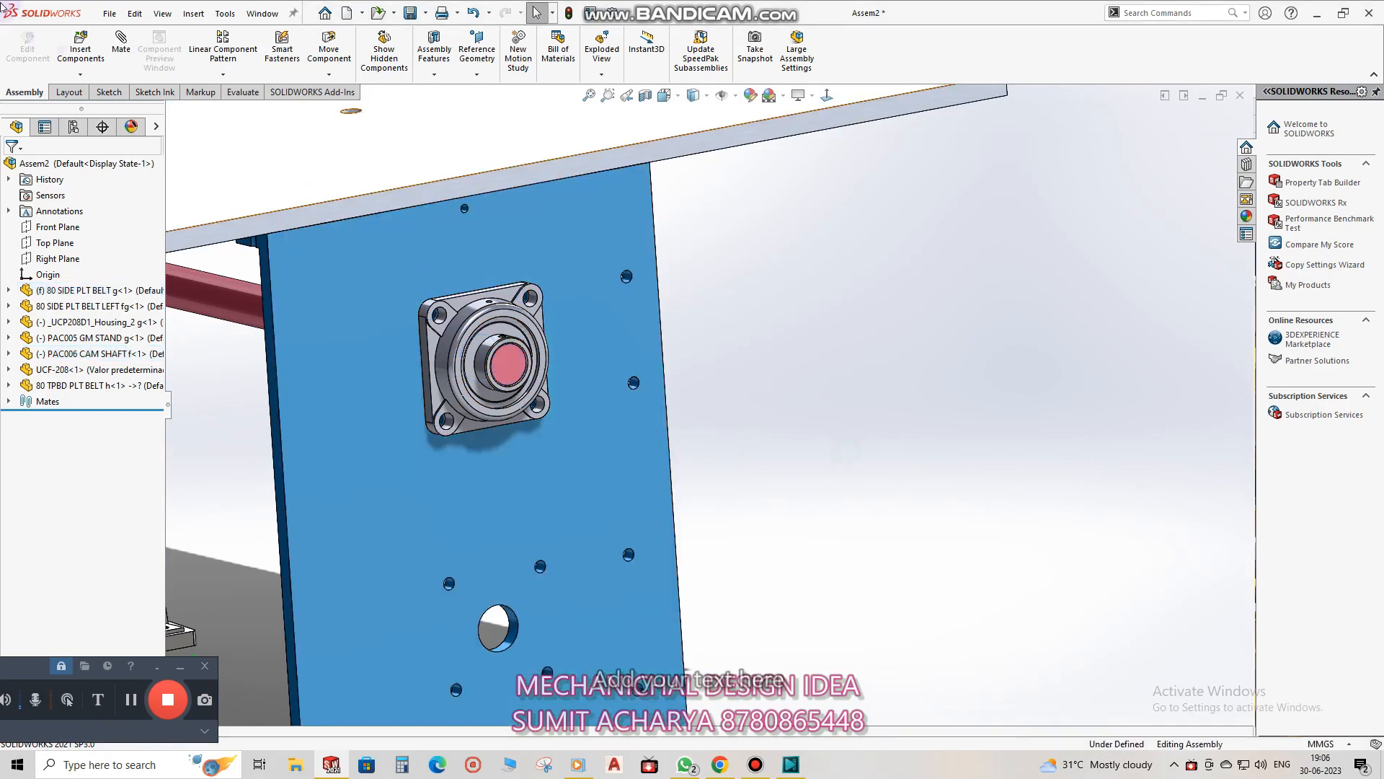
pyautogui.click(122, 45)
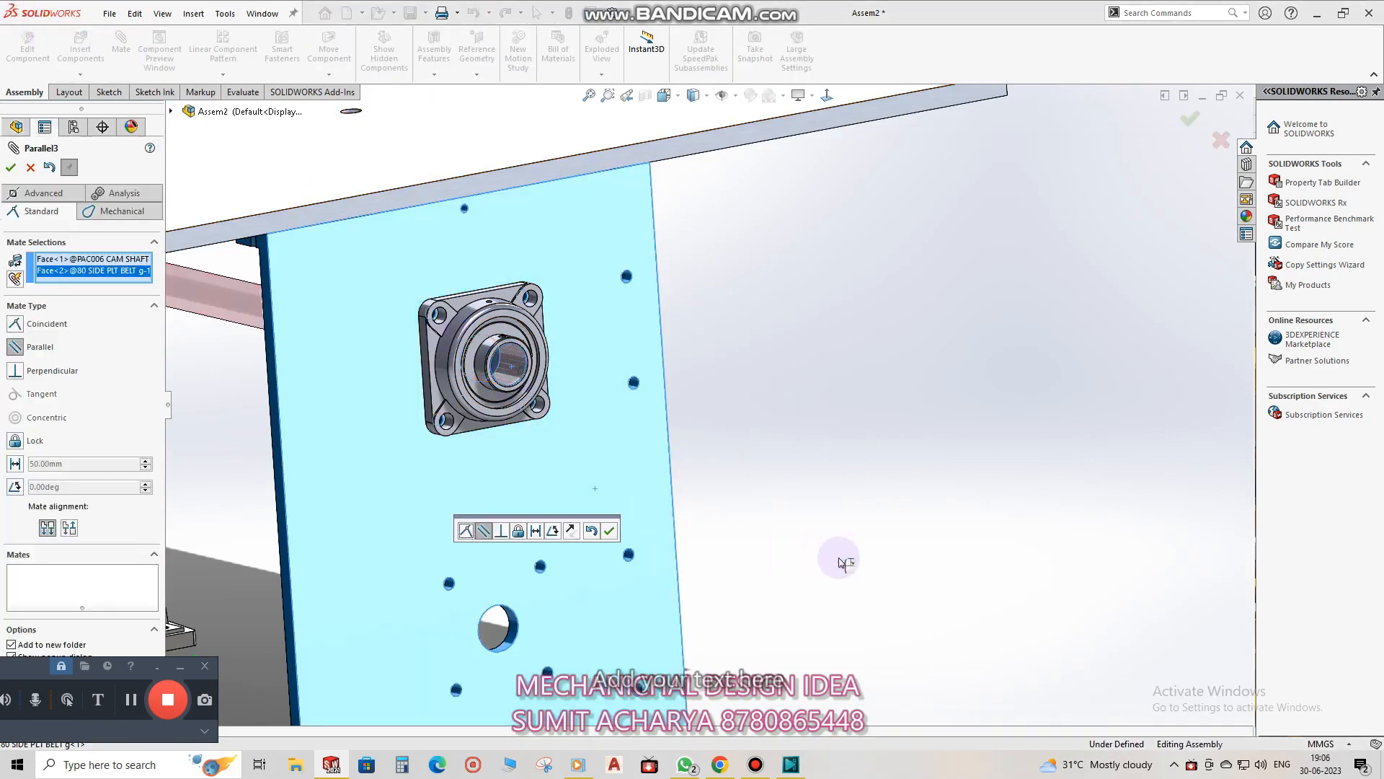
pyautogui.press('Escape')
# Measure the distance between the cam shaft's other end face and the left side plate's outer face.
pyautogui.moveTo(643, 452); pyautogui.dragTo(577, 509, button='middle')
pyautogui.hotkey('shift', 'm')
pyautogui.press('Escape')
pyautogui.moveTo(479, 418); pyautogui.dragTo(525, 469, button='middle')
pyautogui.hotkey('shift', 'm')
pyautogui.click(556, 403)
pyautogui.click(530, 470)
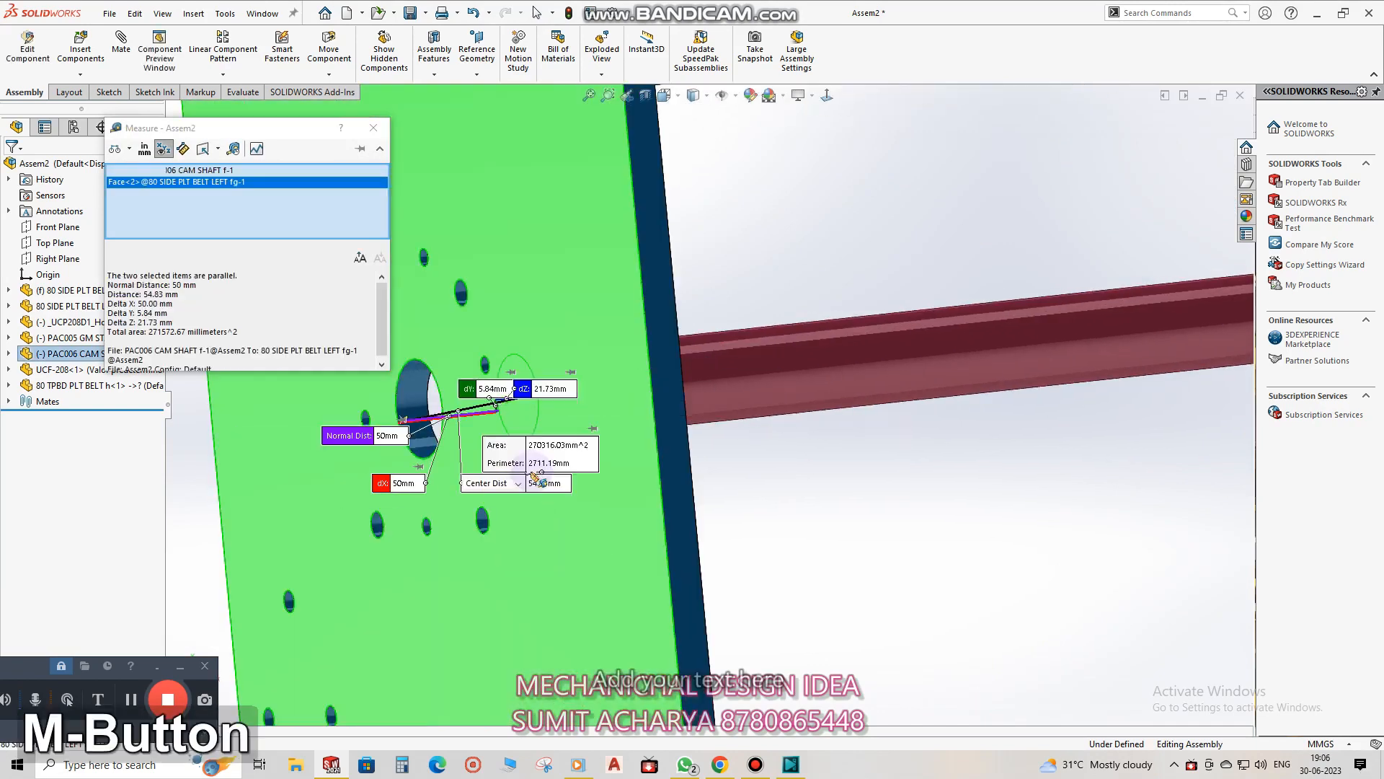
pyautogui.press('Escape')
# Open the cam shaft part and set its extrusion length to 1650 mm.
pyautogui.scroll(3, 793, 381)
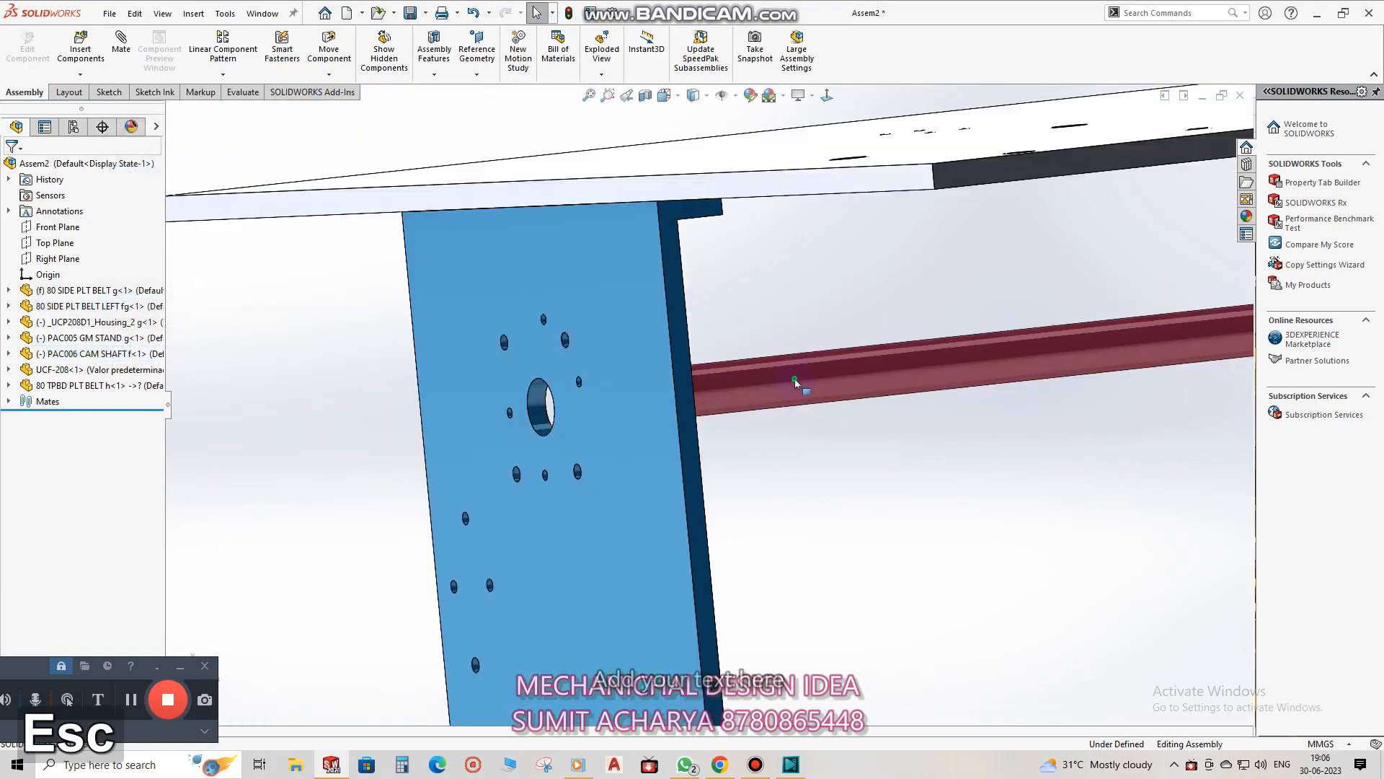
pyautogui.click(796, 379)
pyautogui.click(856, 291)
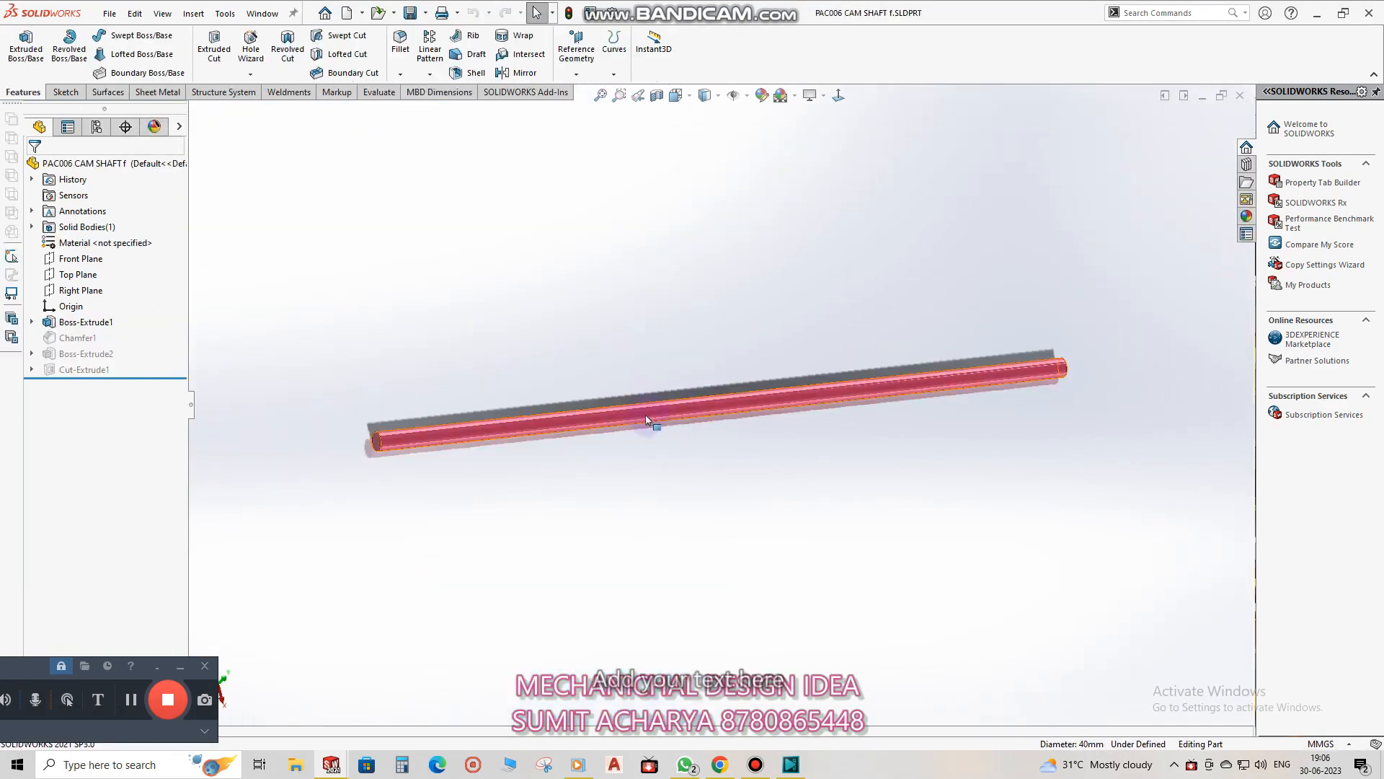
pyautogui.click(648, 416)
pyautogui.doubleClick(700, 640)
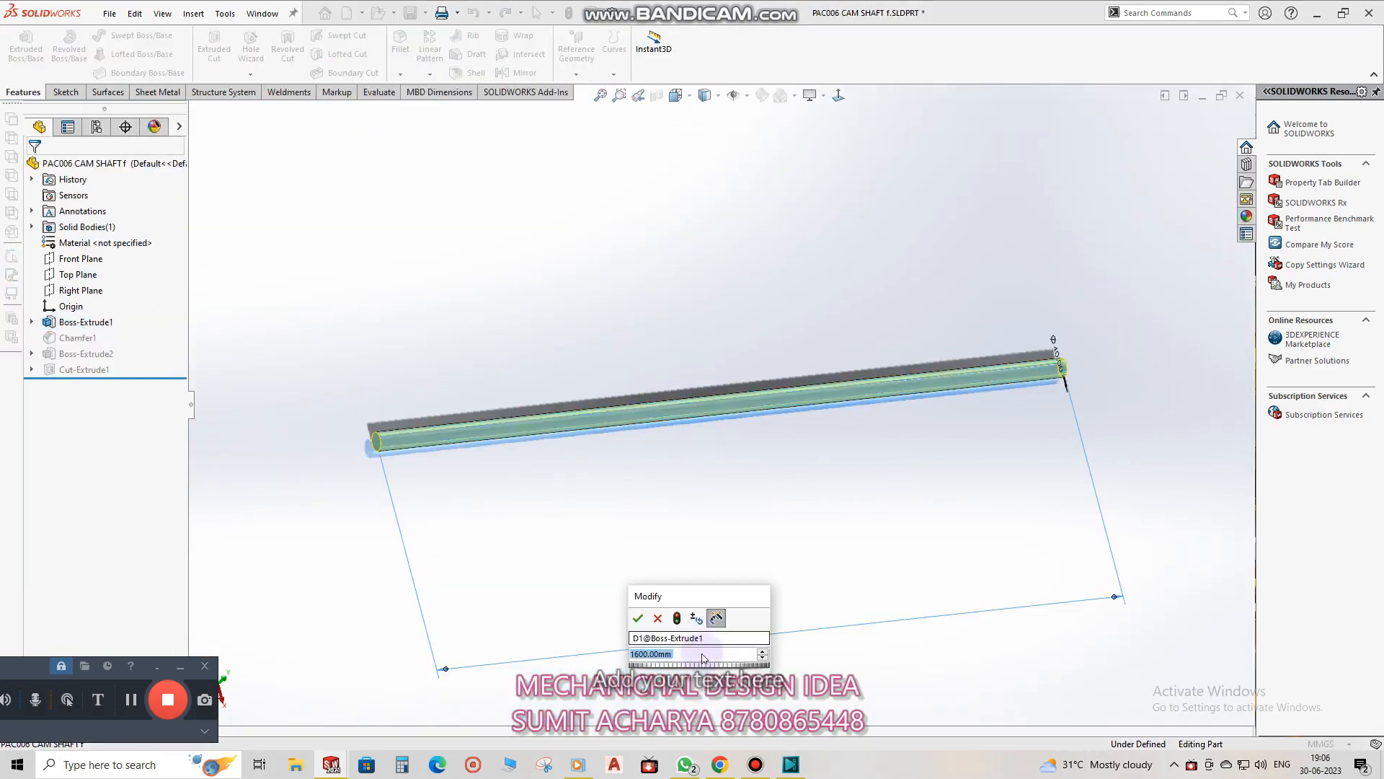
pyautogui.press('KP_Add')
pyautogui.write('50')
pyautogui.press('Return')
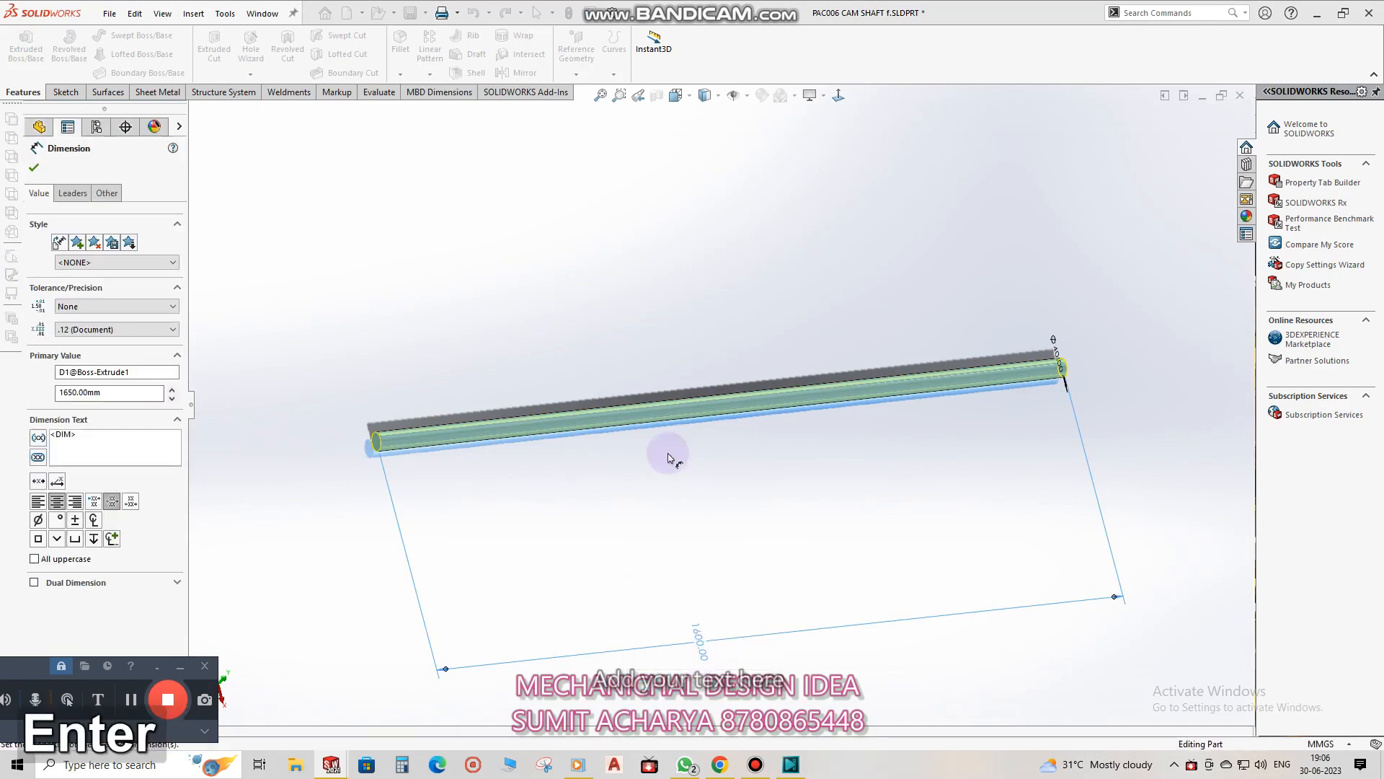
# Confirm the shaft dimension, close the cam shaft part and return to the assembly with the part updated.
pyautogui.click(766, 326)
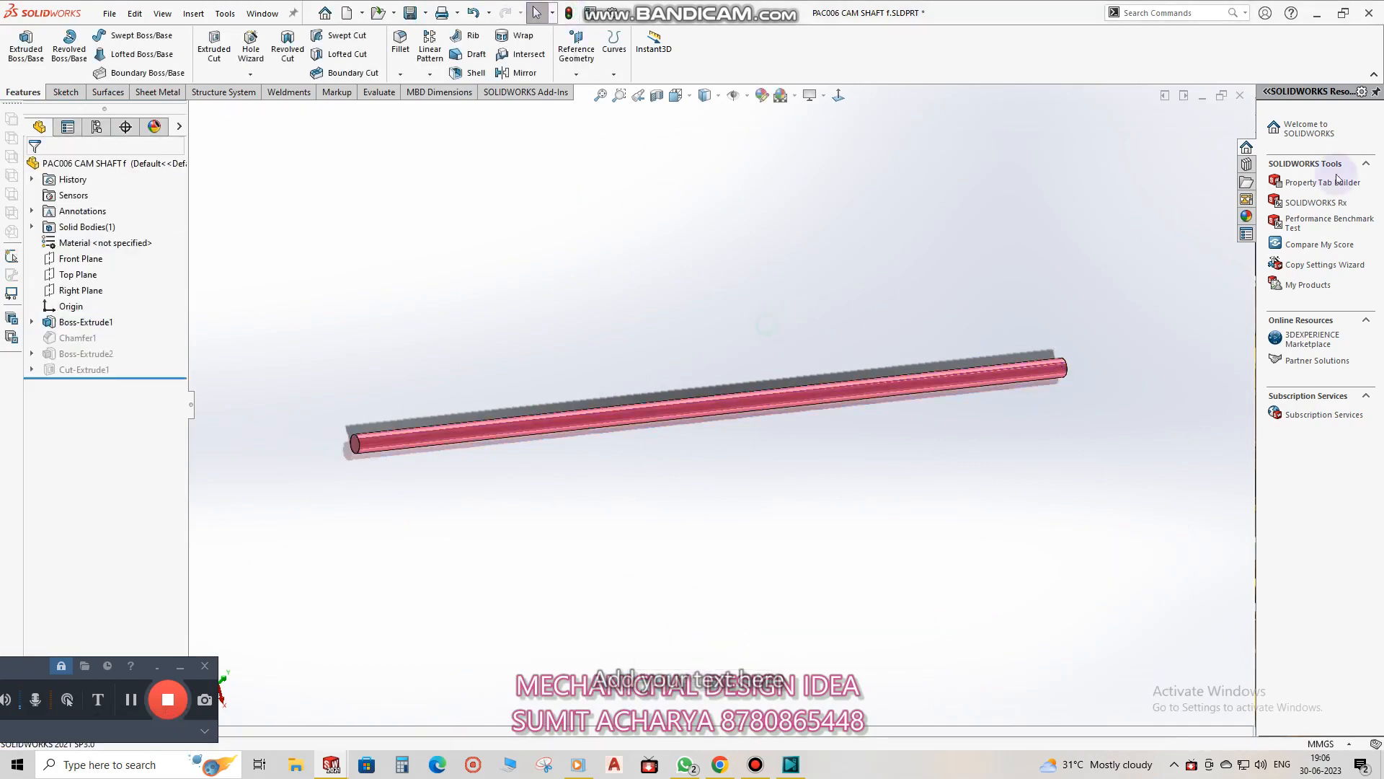
pyautogui.click(1241, 96)
pyautogui.click(712, 377)
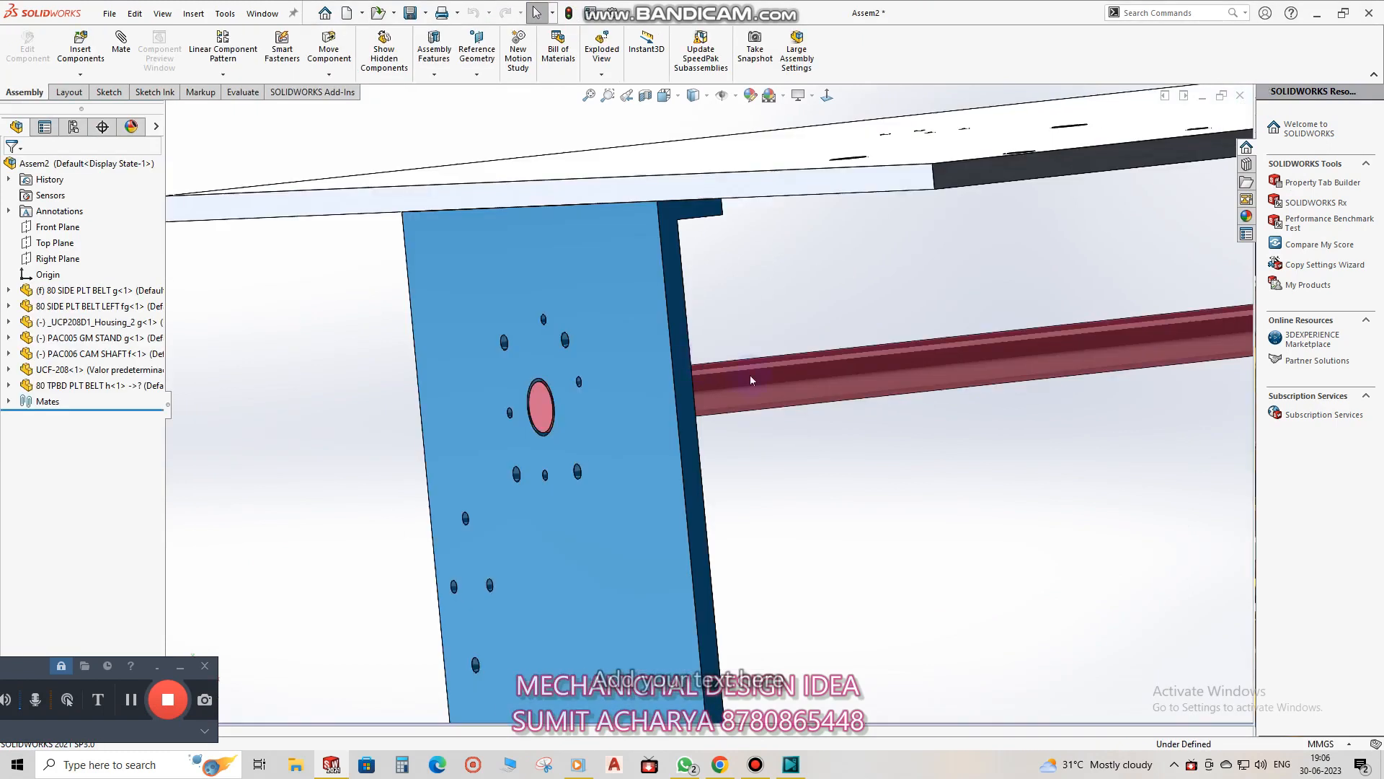
# Move the GM stand and the UCP208 bearing housing closer to the left side plate, below the cam shaft.
pyautogui.scroll(7, 666, 371)
pyautogui.moveTo(881, 382); pyautogui.dragTo(829, 411, button='middle')
pyautogui.scroll(-5, 785, 560)
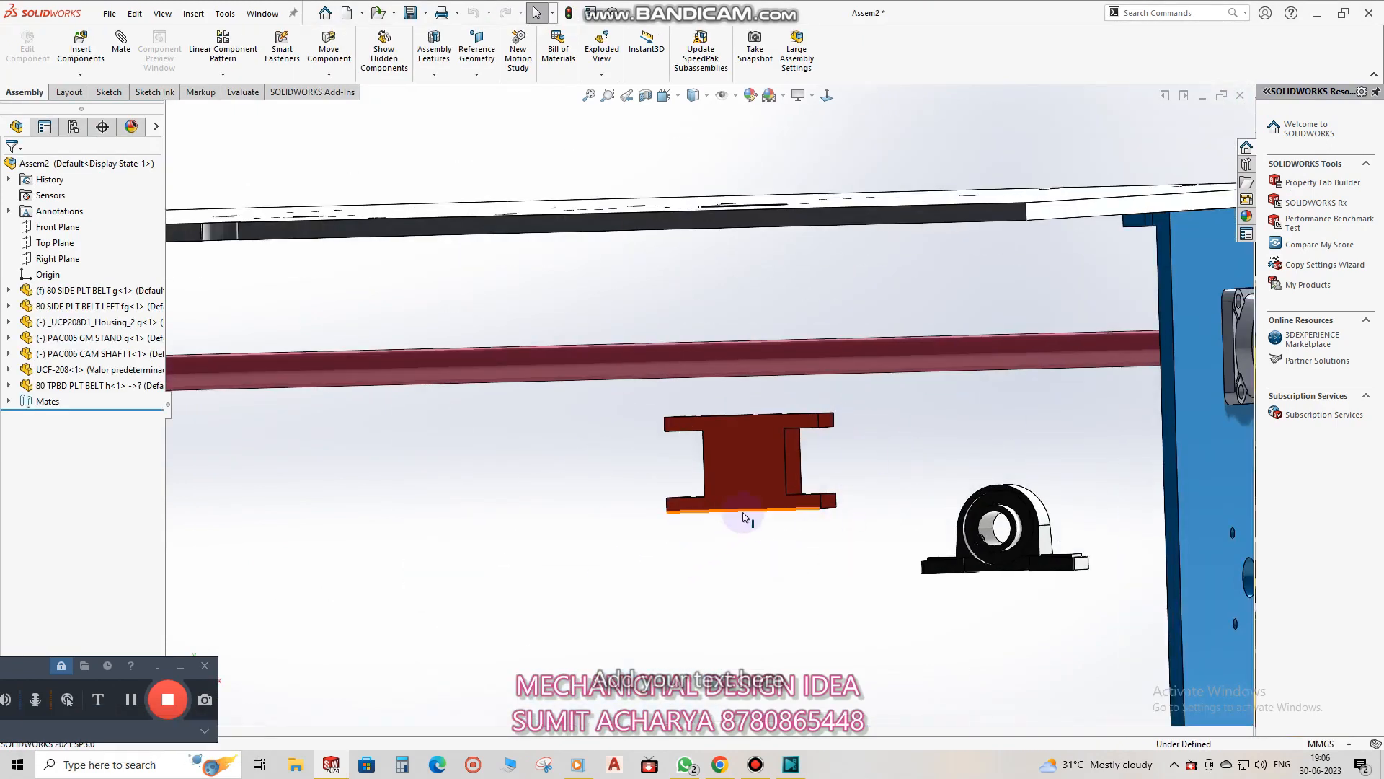
pyautogui.moveTo(747, 485); pyautogui.dragTo(470, 433)
pyautogui.click(683, 504)
pyautogui.moveTo(563, 481); pyautogui.dragTo(537, 412, button='middle')
pyautogui.moveTo(497, 435); pyautogui.dragTo(558, 506)
pyautogui.scroll(3, 837, 544)
pyautogui.moveTo(525, 442); pyautogui.dragTo(568, 451, button='middle')
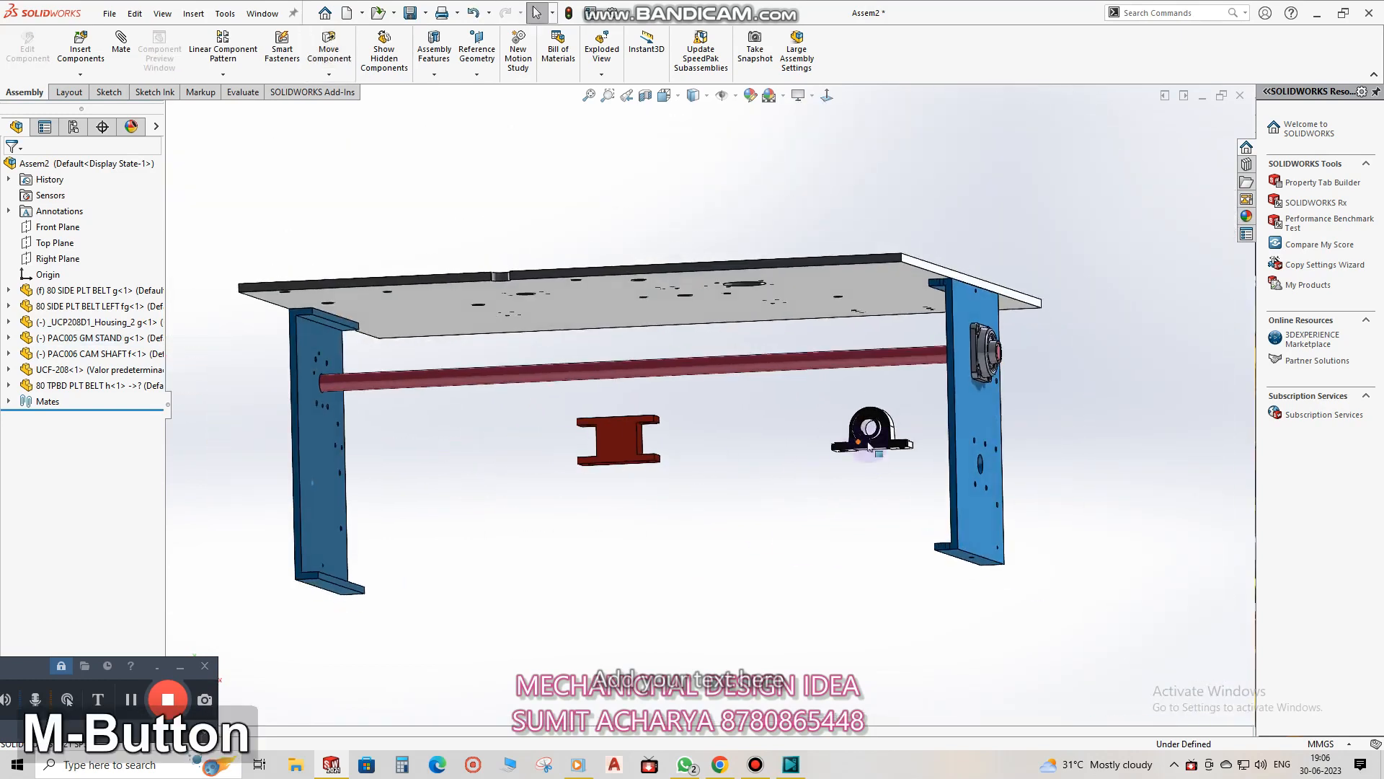
pyautogui.moveTo(871, 439); pyautogui.dragTo(491, 483)
pyautogui.press('Escape')
pyautogui.scroll(-3, 479, 429)
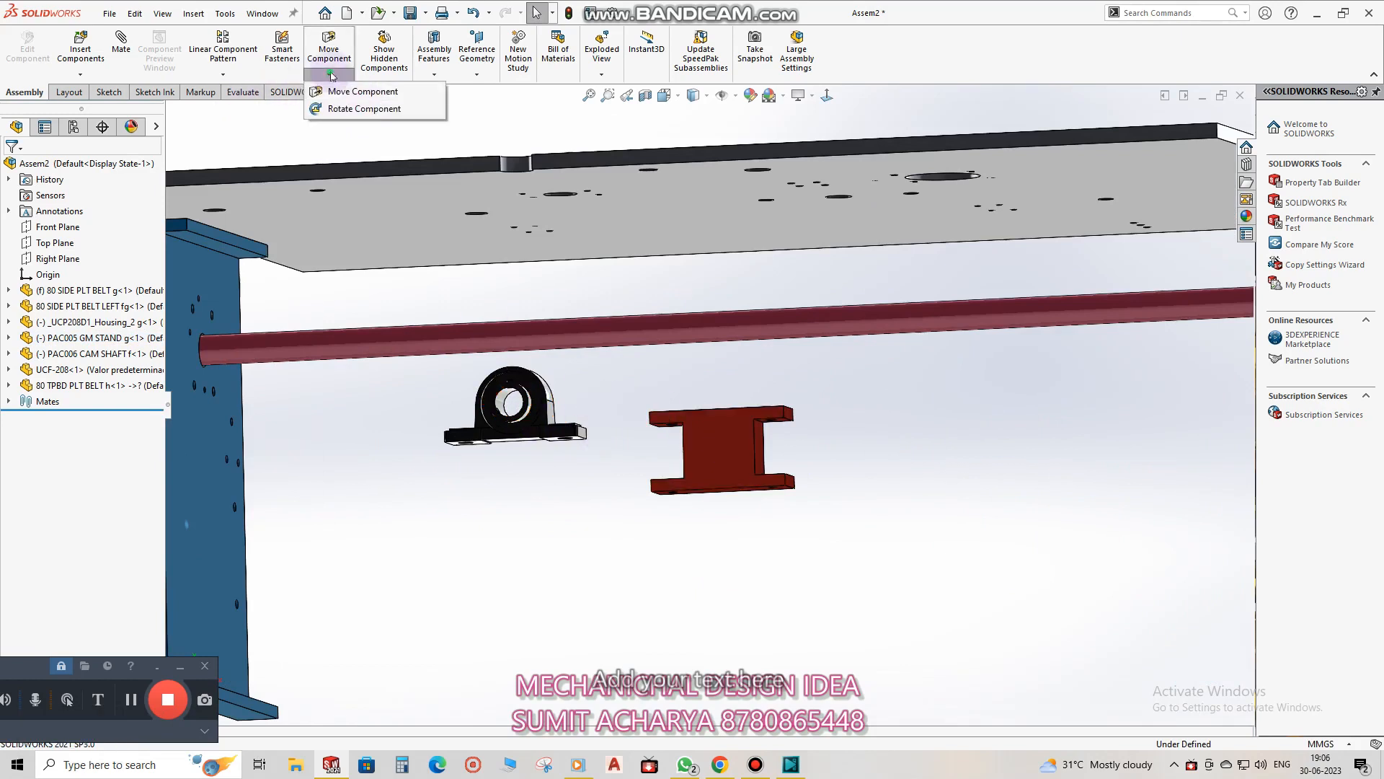
# Rotate the GM stand and mate its upper flange face coincident with the underside of the top plate.
pyautogui.click(365, 108)
pyautogui.moveTo(721, 446); pyautogui.dragTo(560, 469)
pyautogui.press('Escape')
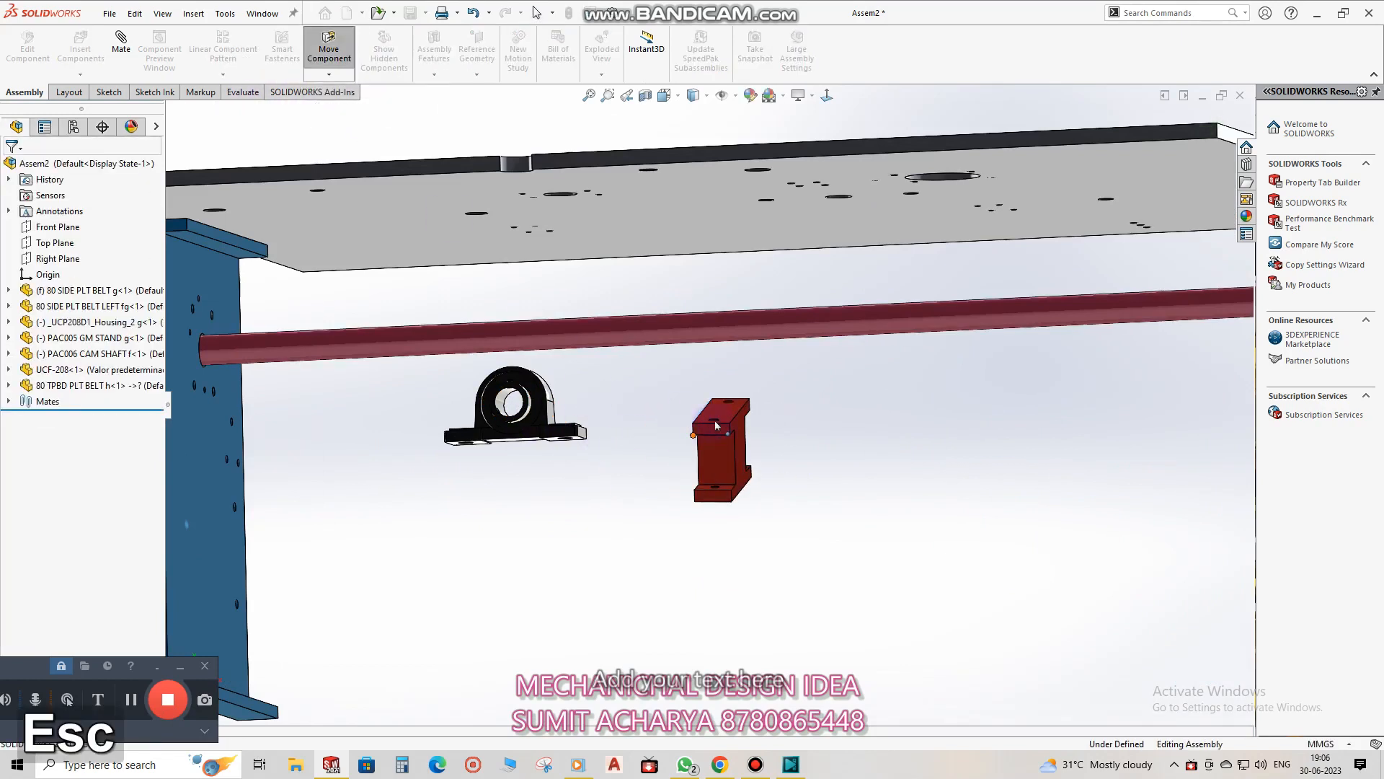
pyautogui.click(720, 410)
pyautogui.keyDown('ctrl'); pyautogui.click(679, 226); pyautogui.keyUp('ctrl')
pyautogui.moveTo(719, 390); pyautogui.dragTo(648, 279, button='middle')
pyautogui.click(726, 214)
pyautogui.click(776, 465)
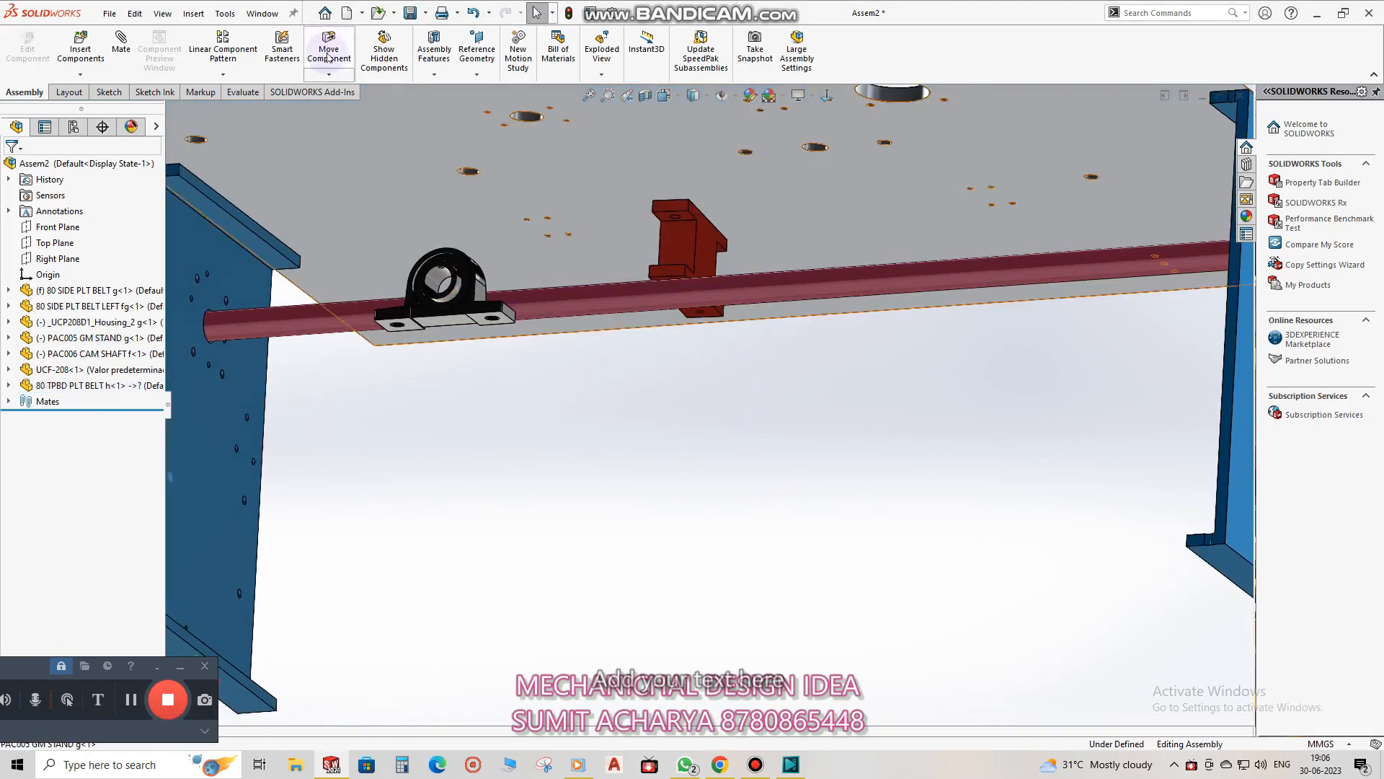
# Rotate the UCP208 bearing housing and mate its base face coincident with the GM stand's lower flange face.
pyautogui.click(346, 110)
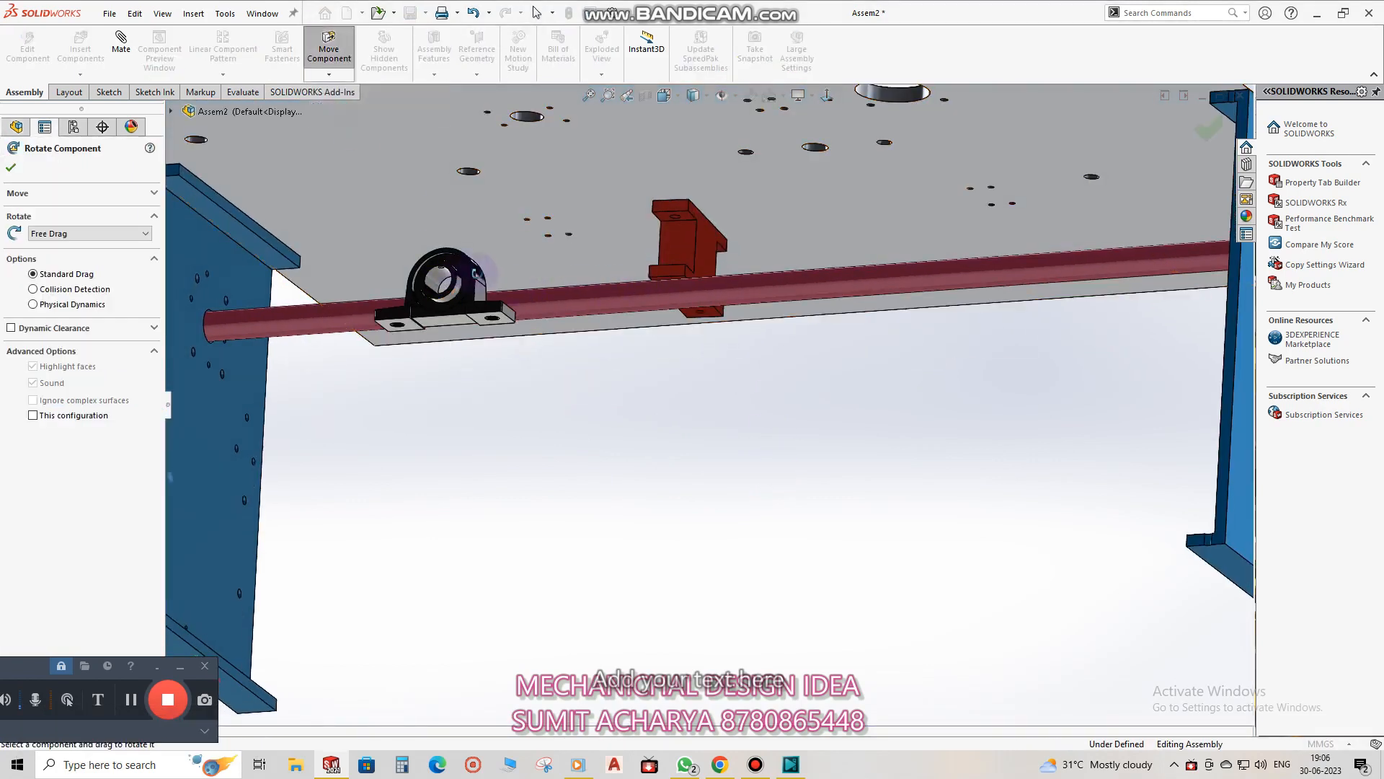
pyautogui.moveTo(283, 446); pyautogui.dragTo(416, 321)
pyautogui.press('Escape')
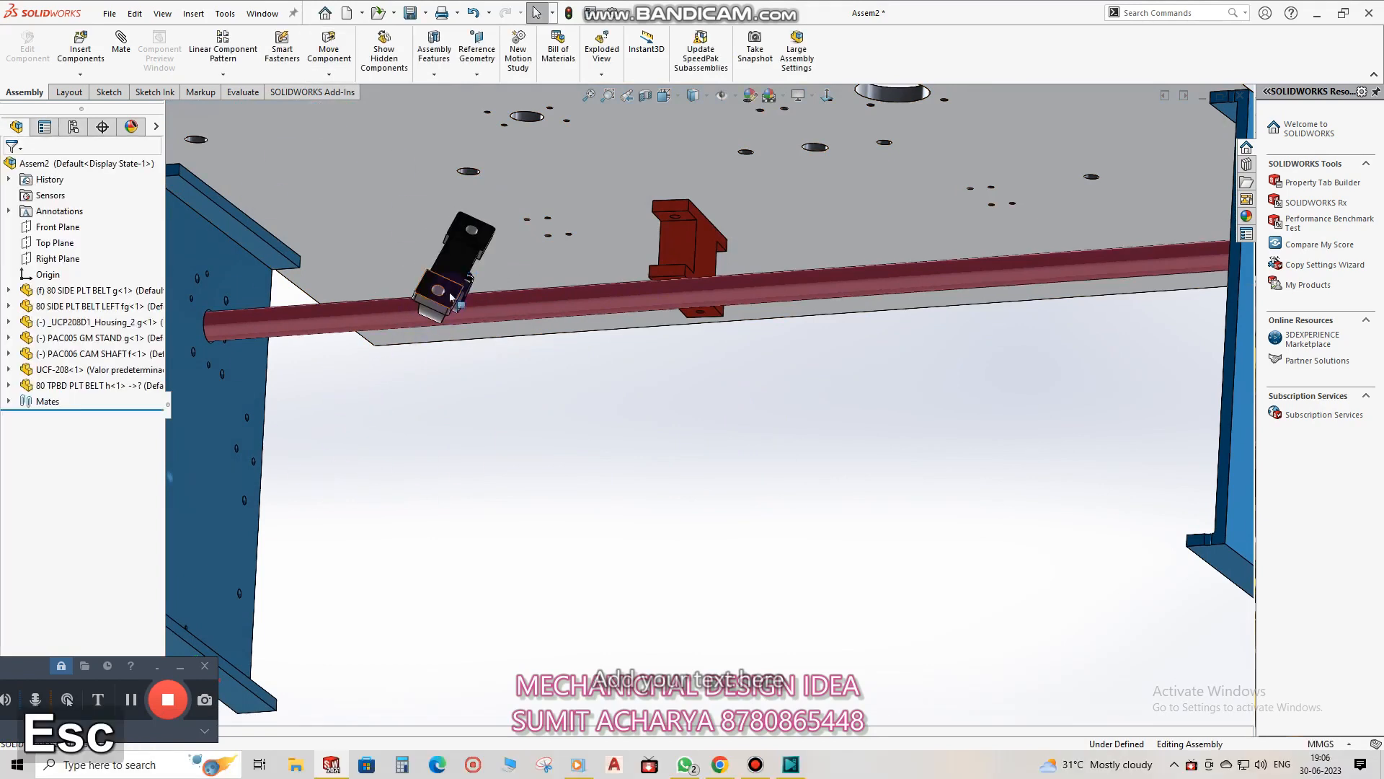
pyautogui.click(440, 291)
pyautogui.moveTo(673, 298); pyautogui.dragTo(680, 165, button='middle')
pyautogui.keyDown('ctrl'); pyautogui.click(679, 148); pyautogui.keyUp('ctrl')
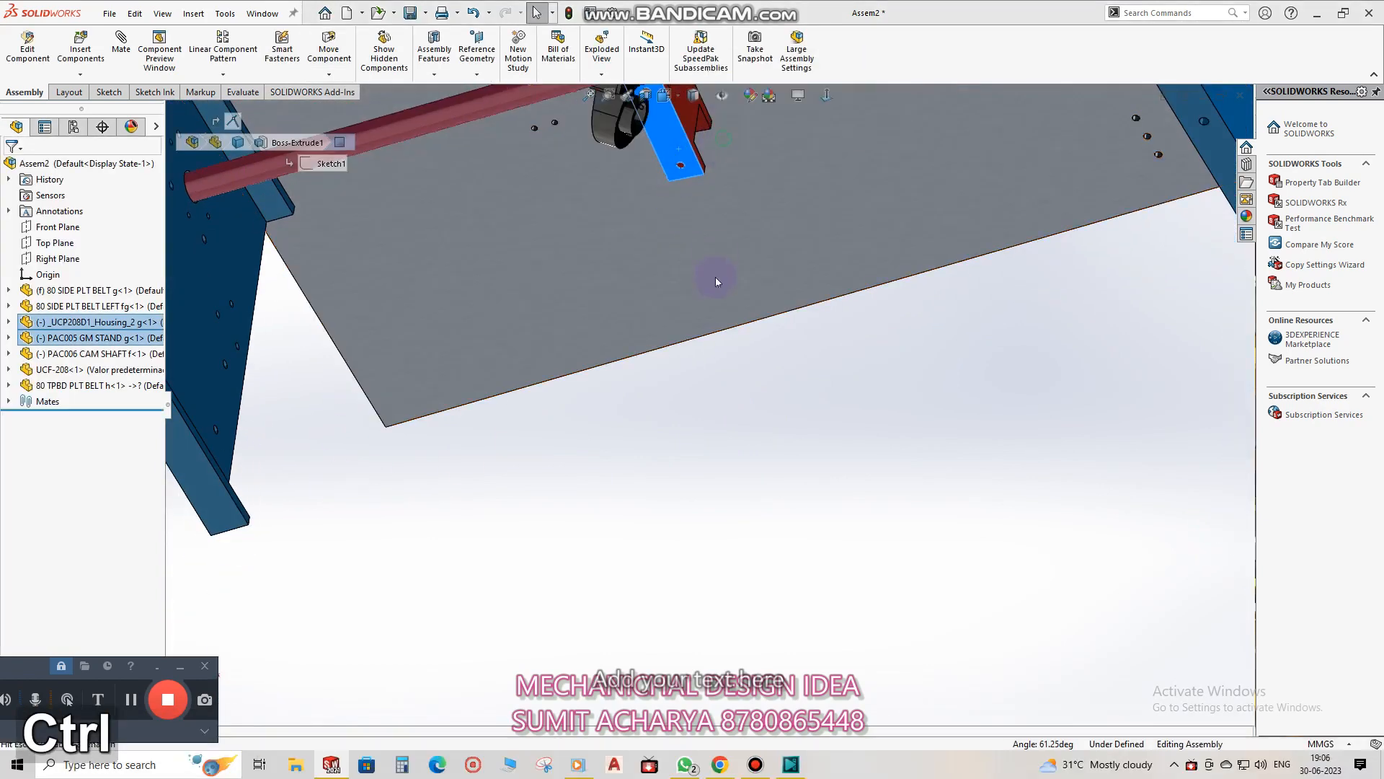
pyautogui.press('Escape')
pyautogui.scroll(3, 684, 173)
pyautogui.scroll(-6, 690, 261)
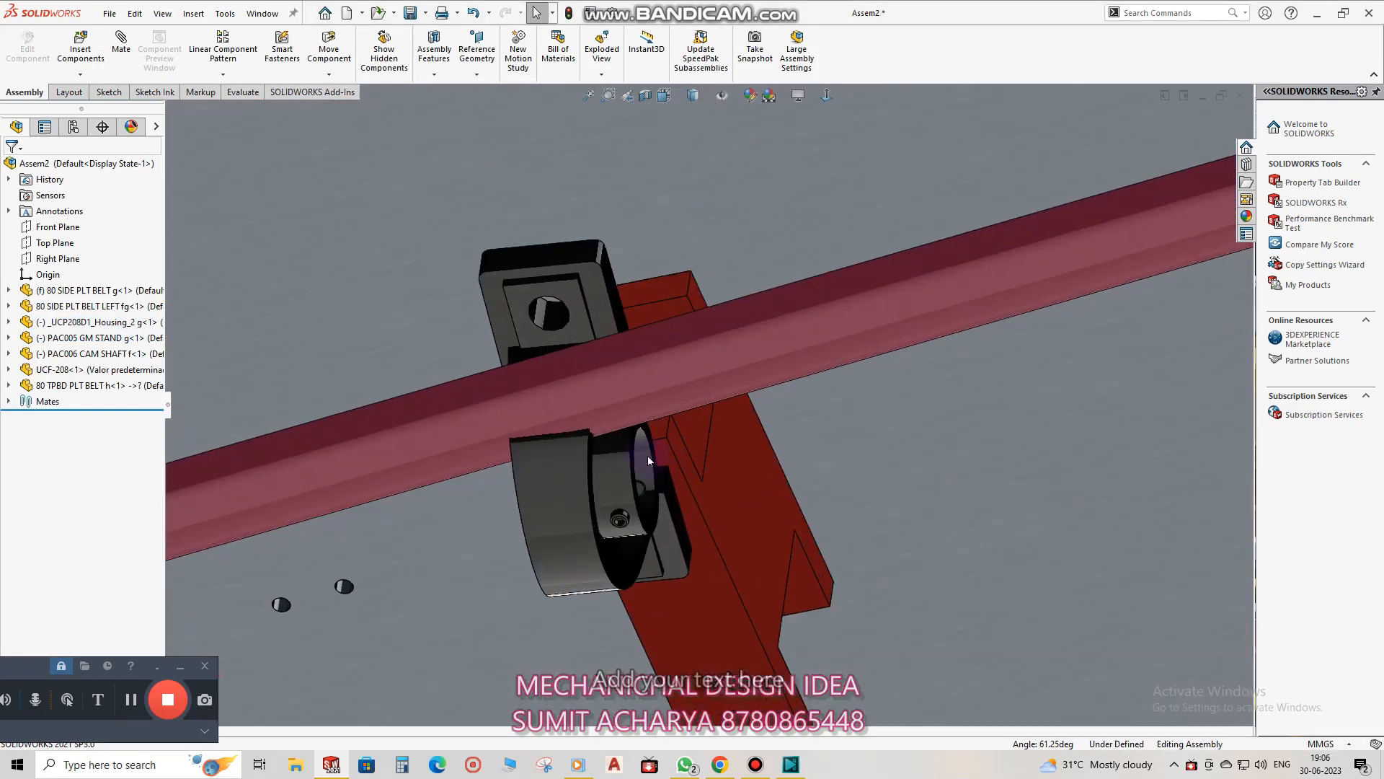
# Add a width mate centring the bearing housing's bore between the GM stand's two opposite web faces.
pyautogui.moveTo(647, 458); pyautogui.dragTo(627, 456, button='middle')
pyautogui.click(639, 464)
pyautogui.keyDown('ctrl'); pyautogui.click(750, 454); pyautogui.keyUp('ctrl')
pyautogui.moveTo(750, 454); pyautogui.dragTo(652, 415, button='middle')
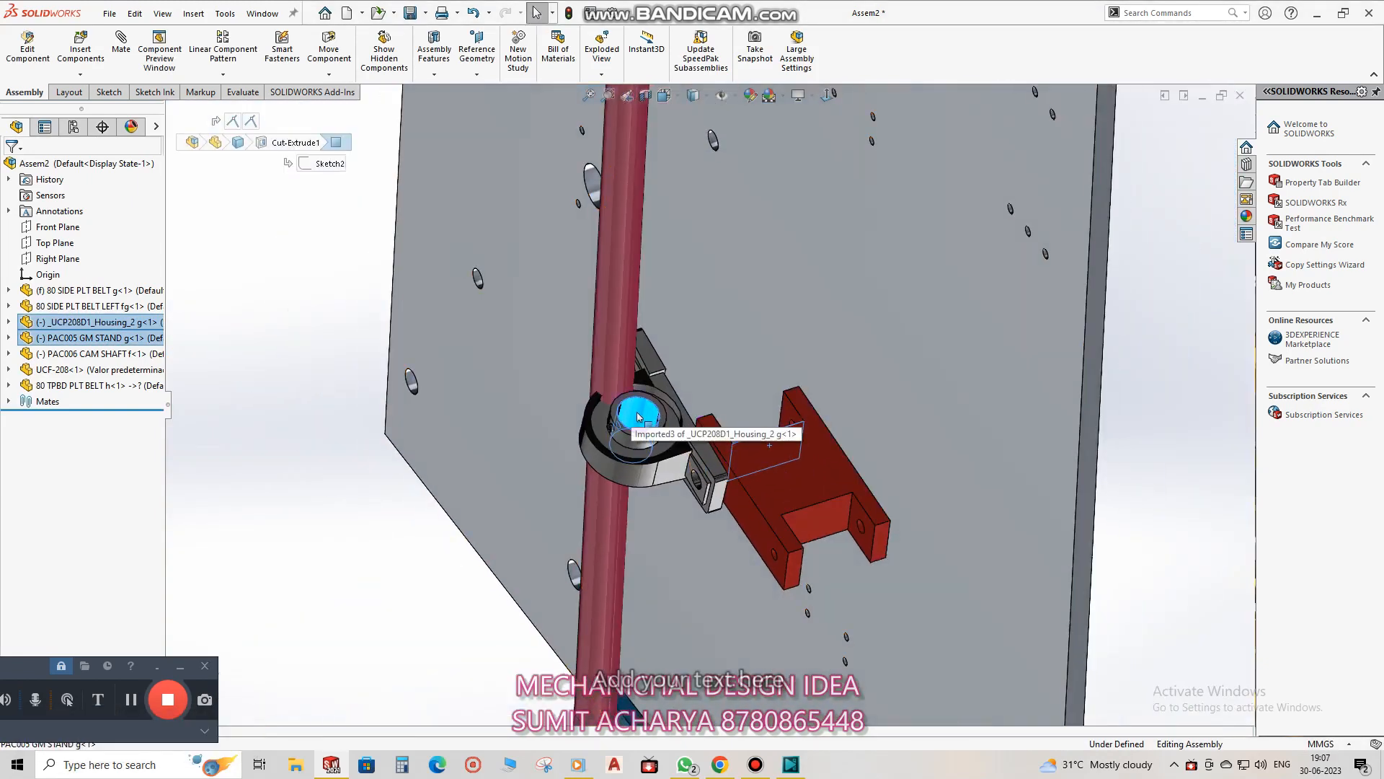
pyautogui.keyDown('ctrl'); pyautogui.click(825, 524); pyautogui.keyUp('ctrl')
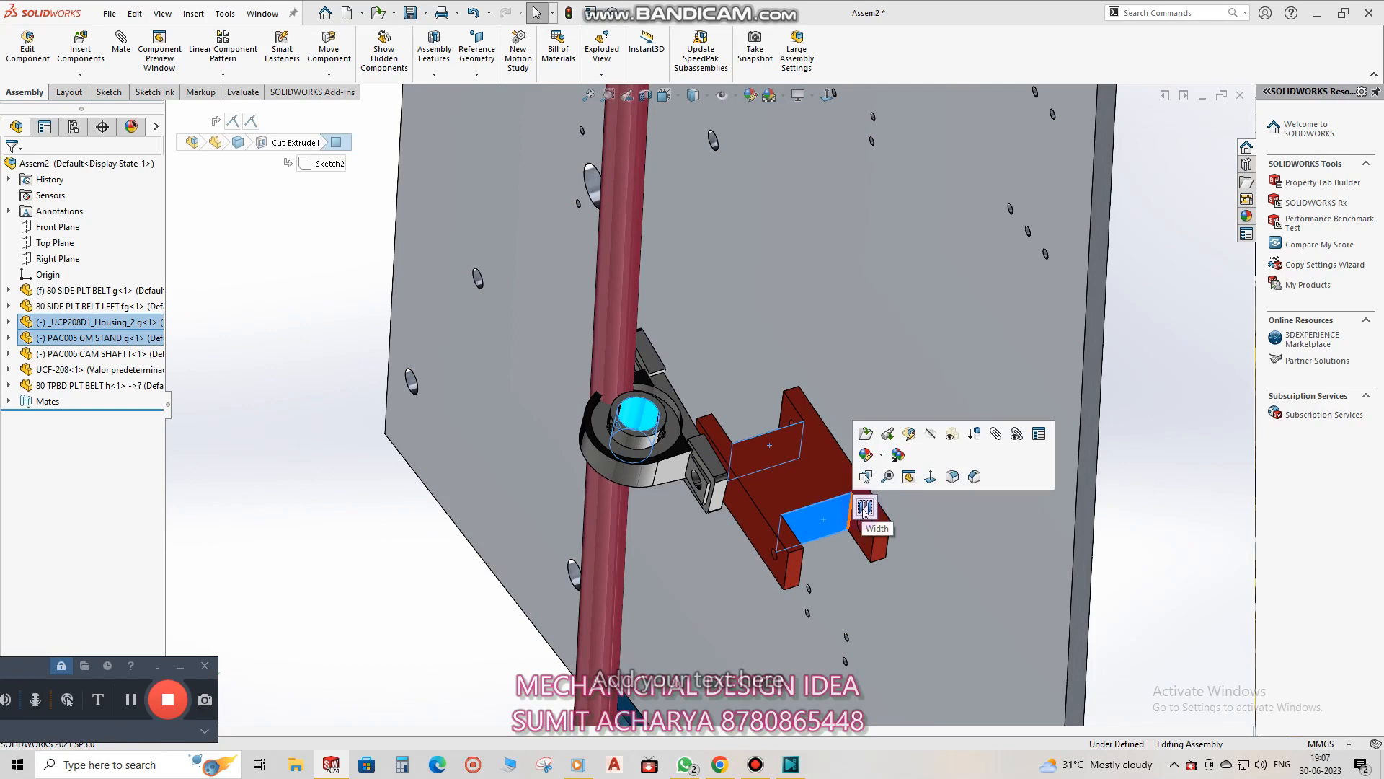
pyautogui.click(865, 509)
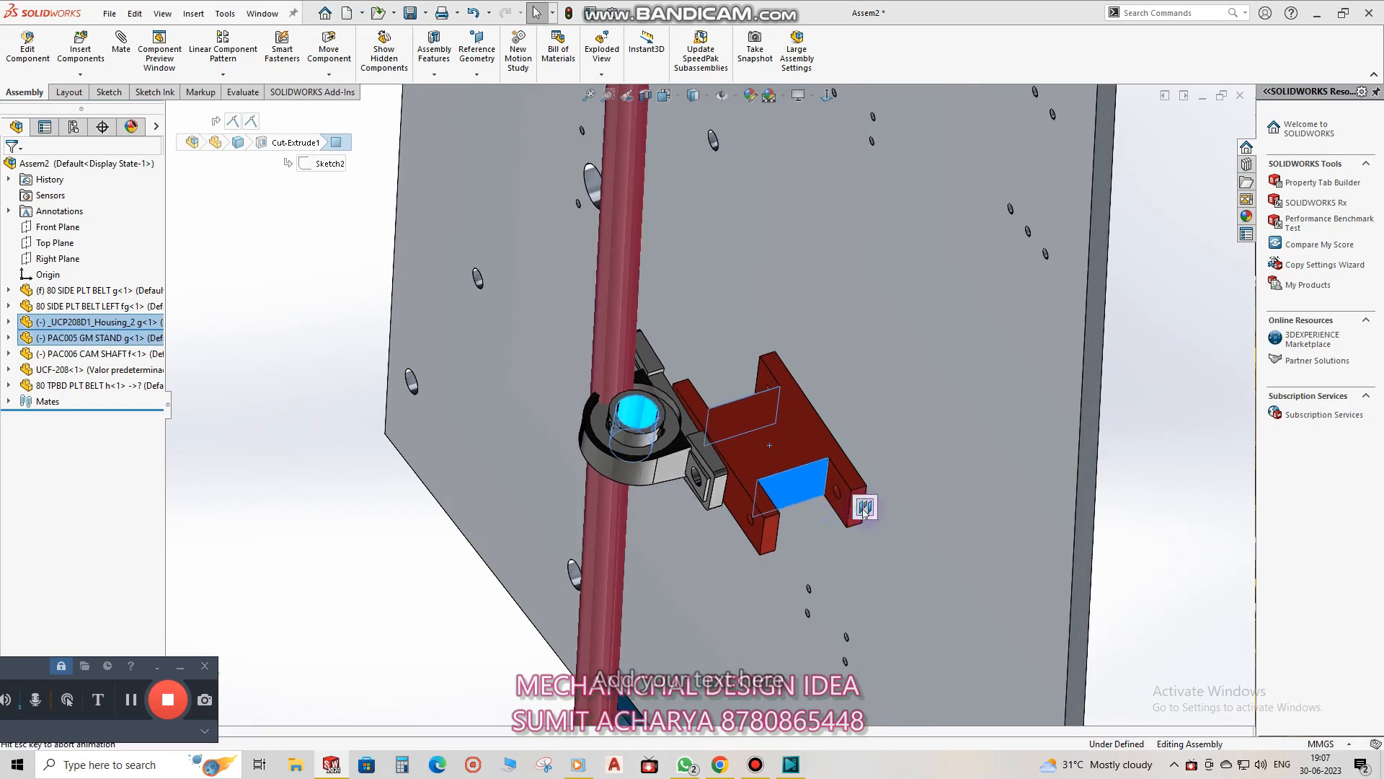
pyautogui.click(888, 509)
# Mate the UCP208 bearing housing's bore concentric with the cam shaft.
pyautogui.scroll(4, 673, 408)
pyautogui.moveTo(673, 407)
pyautogui.mouseDown(button='middle')
pyautogui.moveTo(813, 488)
pyautogui.moveTo(674, 425)
pyautogui.mouseUp(button='middle')
pyautogui.scroll(-4, 672, 425)
pyautogui.moveTo(633, 364); pyautogui.dragTo(634, 425, button='middle')
pyautogui.click(622, 430)
pyautogui.keyDown('ctrl'); pyautogui.click(458, 431); pyautogui.keyUp('ctrl')
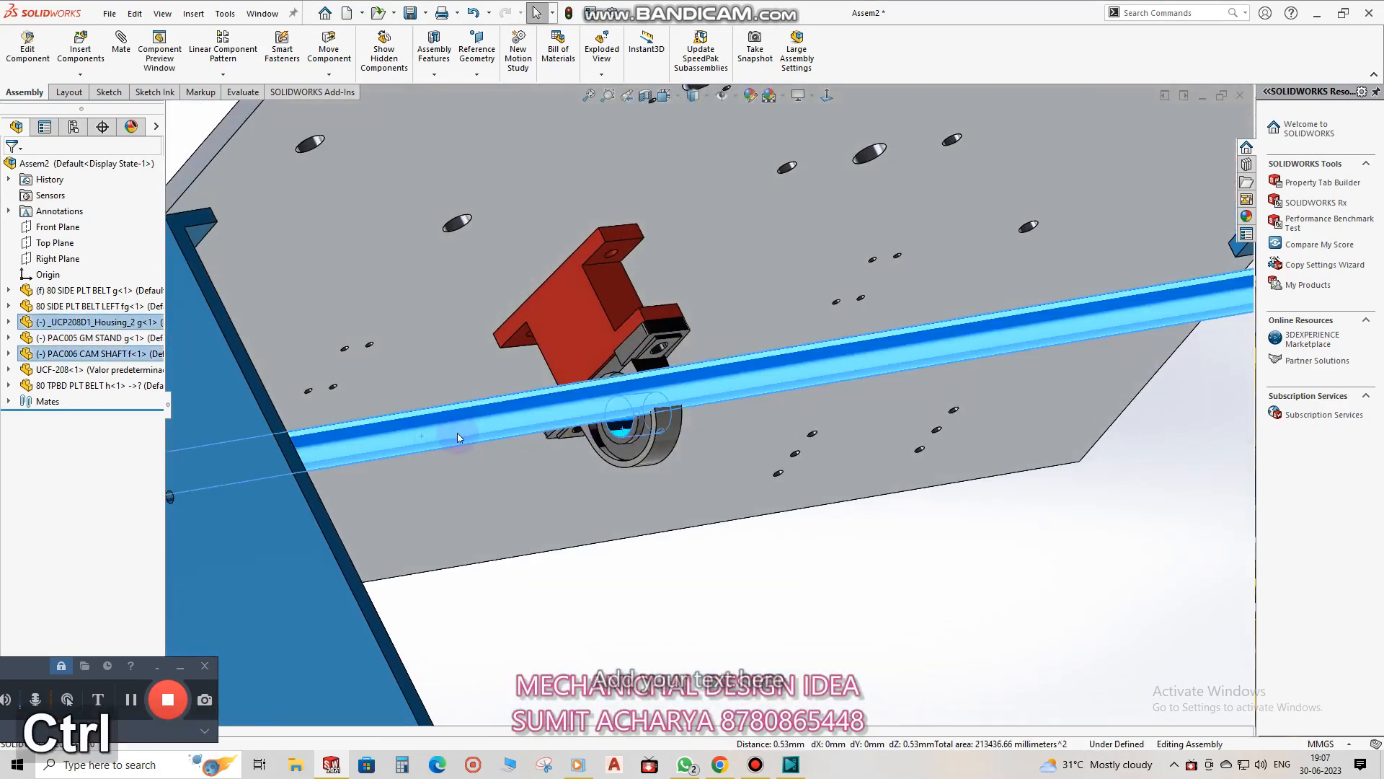
pyautogui.click(633, 404)
pyautogui.click(741, 435)
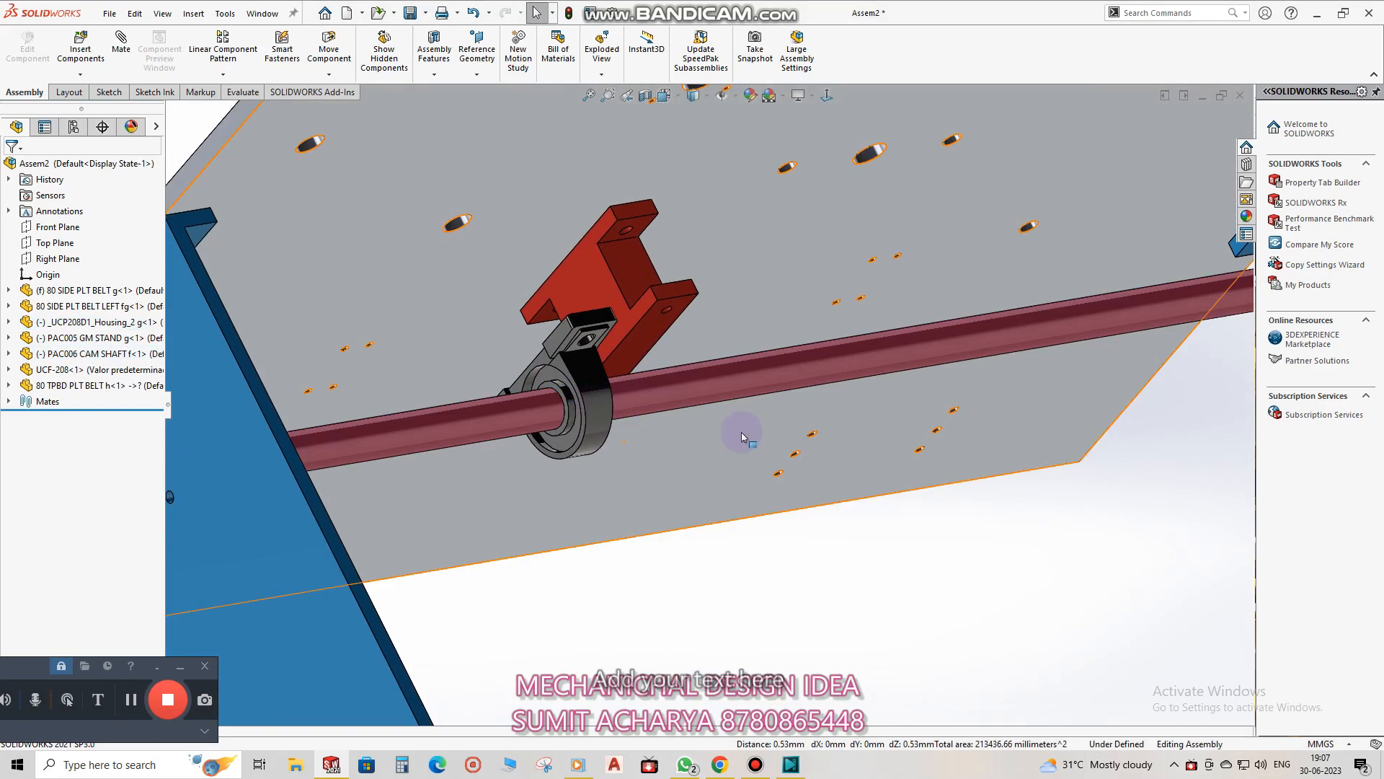
# Add a width mate centring the bearing housing between the GM stand's two outer side faces.
pyautogui.moveTo(550, 377)
pyautogui.mouseDown(button='middle')
pyautogui.moveTo(402, 387)
pyautogui.moveTo(565, 376)
pyautogui.mouseUp(button='middle')
pyautogui.keyDown('ctrl'); pyautogui.click(565, 376); pyautogui.keyUp('ctrl')
pyautogui.keyDown('ctrl'); pyautogui.click(657, 324); pyautogui.keyUp('ctrl')
pyautogui.moveTo(658, 324); pyautogui.dragTo(600, 309, button='middle')
pyautogui.keyDown('ctrl'); pyautogui.click(600, 308); pyautogui.keyUp('ctrl')
pyautogui.click(638, 293)
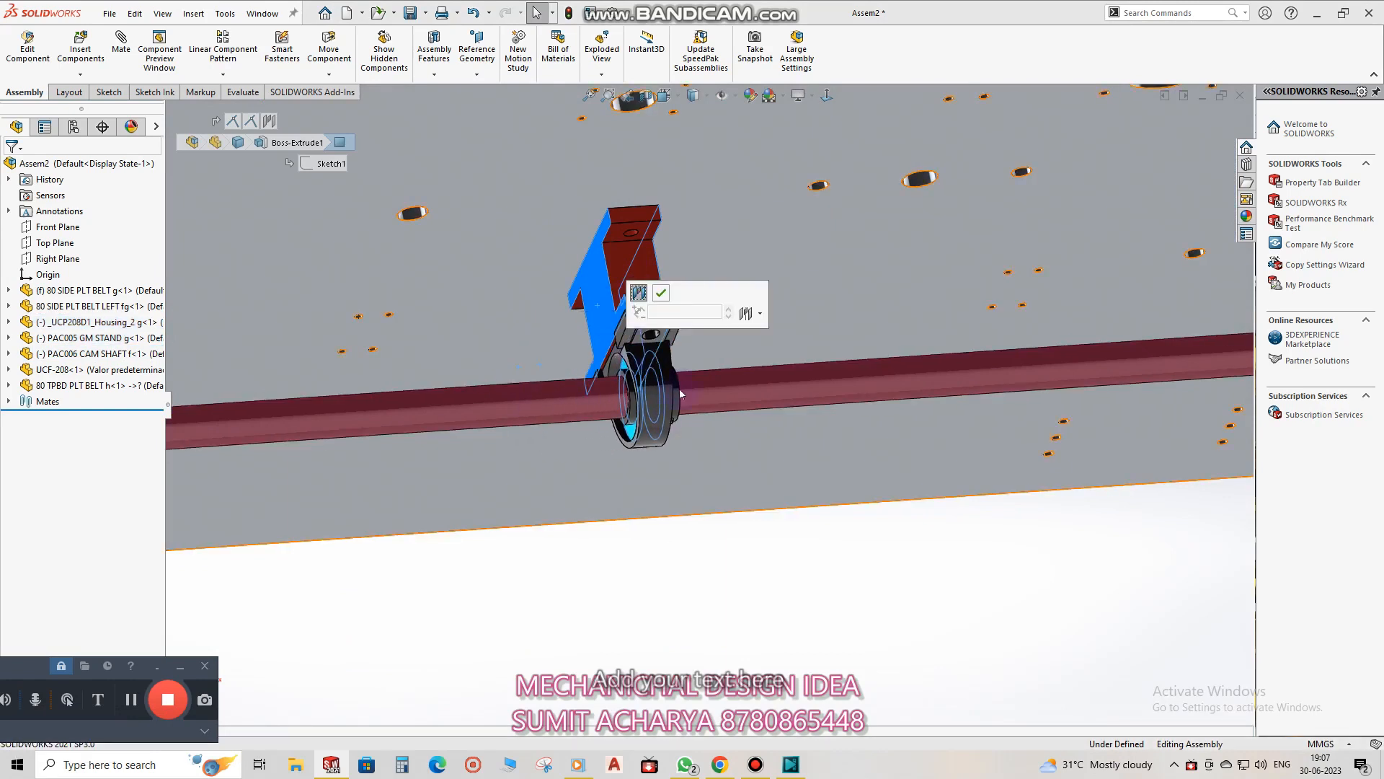
pyautogui.click(663, 293)
# Slide the GM stand with its bearing housing along the cam shaft toward the left side plate.
pyautogui.scroll(3, 697, 370)
pyautogui.moveTo(674, 344); pyautogui.dragTo(473, 426)
pyautogui.moveTo(473, 426); pyautogui.dragTo(781, 498, button='middle')
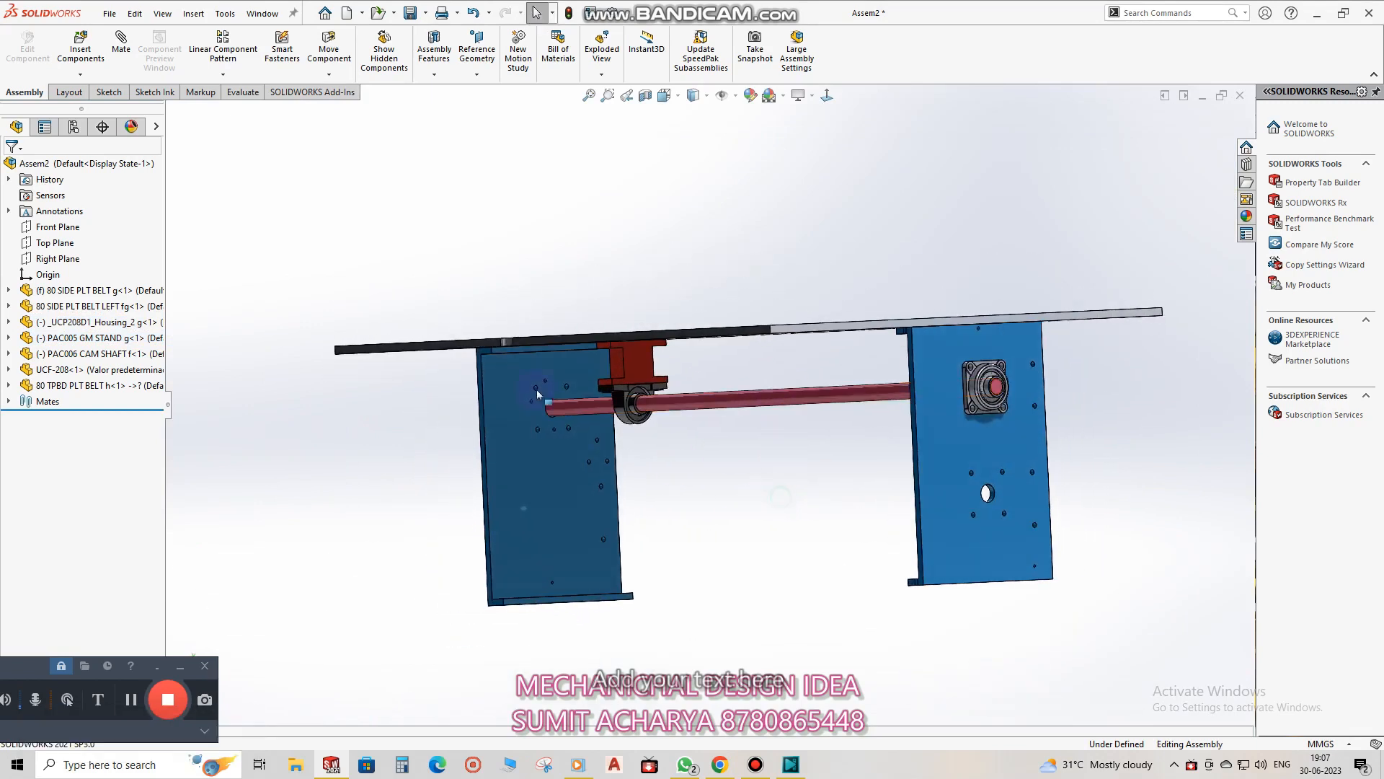
# Start inserting components and select both AP-TILTER CAM 60 files, the ejection cam, PAC003 hot air cam and PAC004 P.C cam.
pyautogui.click(83, 49)
pyautogui.scroll(-4, 346, 346)
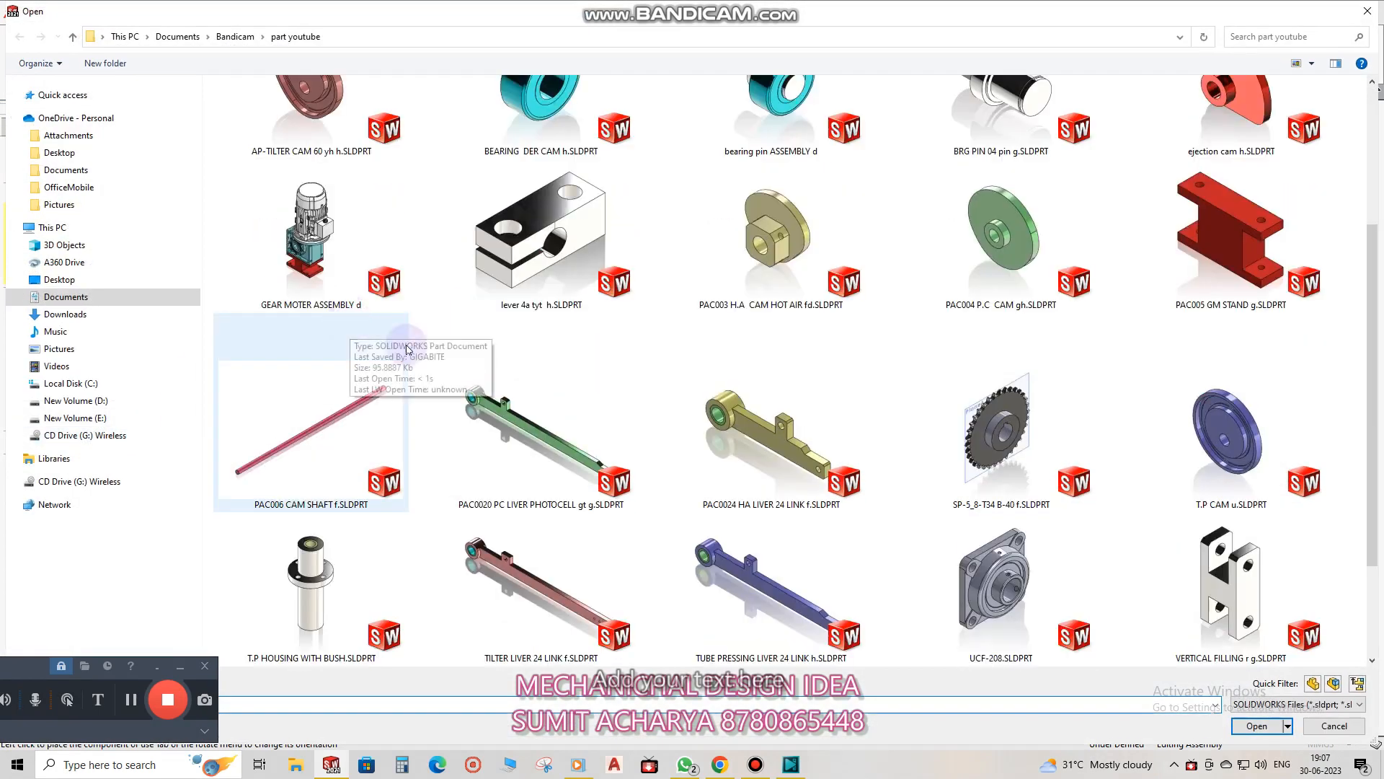
pyautogui.scroll(4, 728, 389)
pyautogui.click(336, 313)
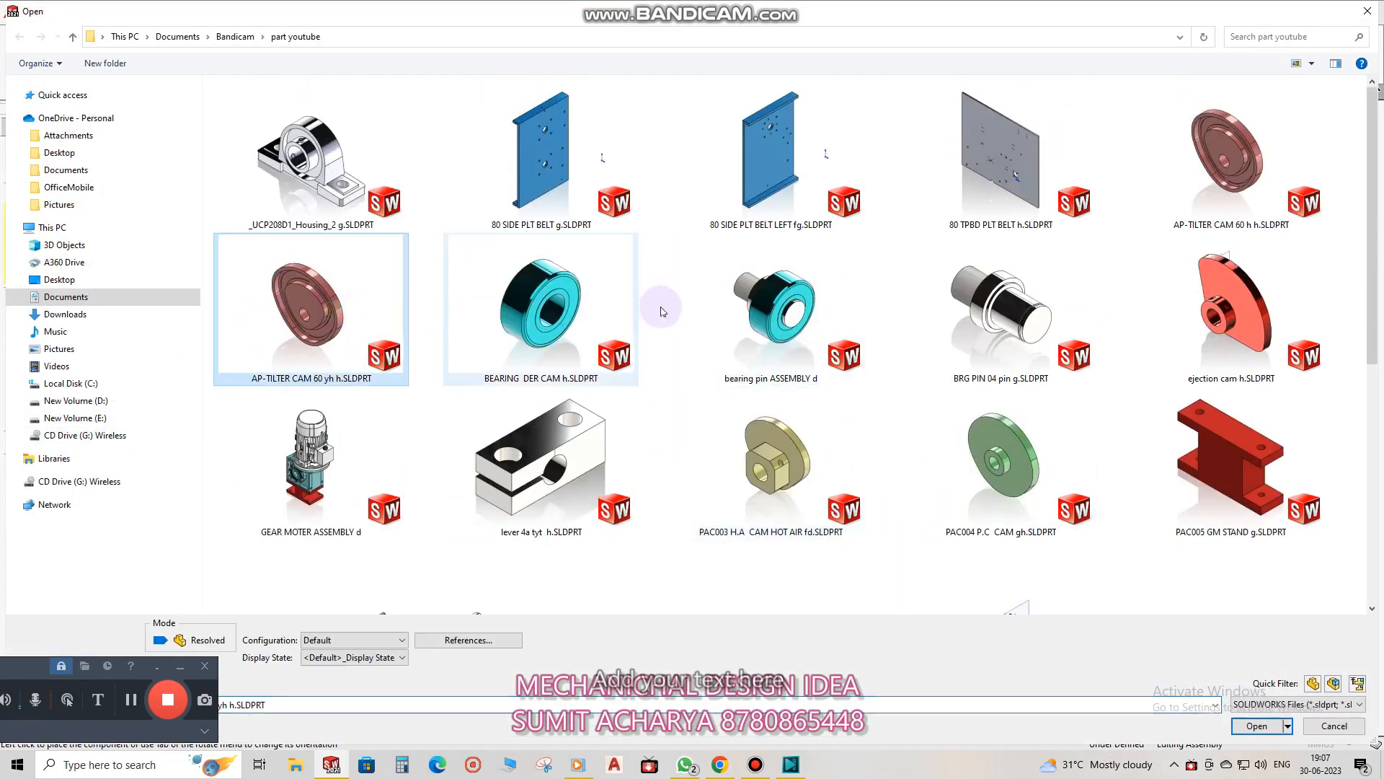
pyautogui.keyDown('ctrl'); pyautogui.click(1225, 322); pyautogui.keyUp('ctrl')
pyautogui.keyDown('ctrl'); pyautogui.click(1229, 162); pyautogui.keyUp('ctrl')
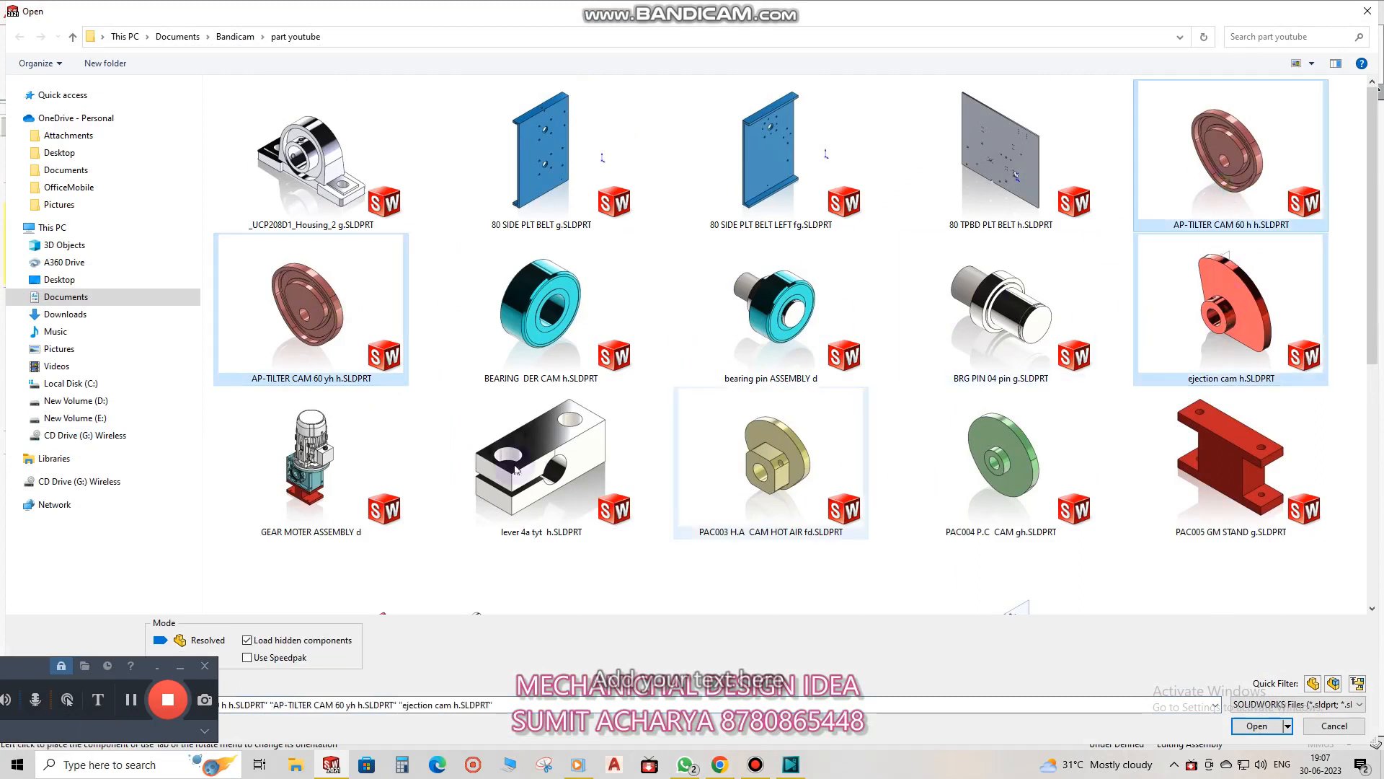
pyautogui.keyDown('ctrl'); pyautogui.click(809, 491); pyautogui.keyUp('ctrl')
pyautogui.keyDown('ctrl'); pyautogui.click(1002, 465); pyautogui.keyUp('ctrl')
# Add the PAC0020, PAC0024, TILTER LIVER and TUBE PRESSING LIVER link parts to the file selection and open all selected files.
pyautogui.scroll(-3, 771, 441)
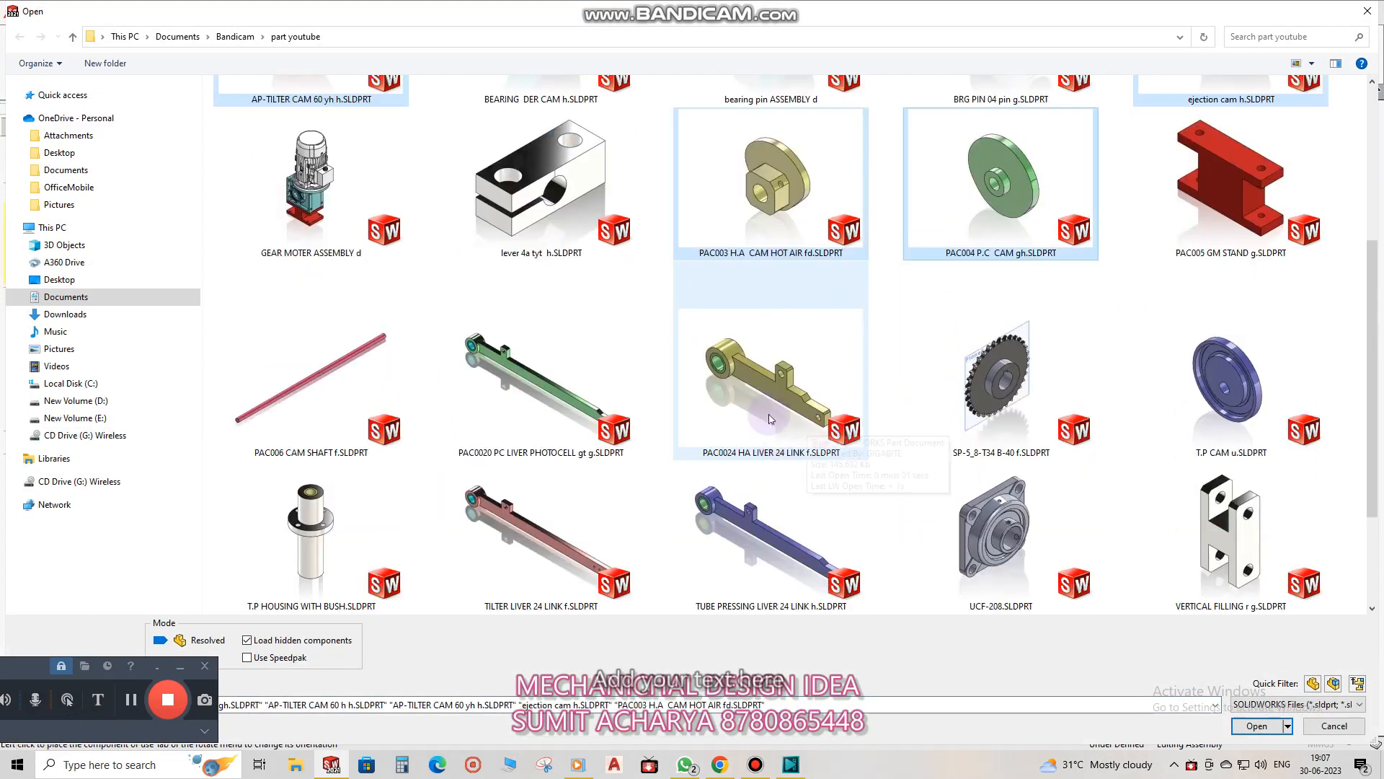
pyautogui.keyDown('ctrl'); pyautogui.click(524, 408); pyautogui.keyUp('ctrl')
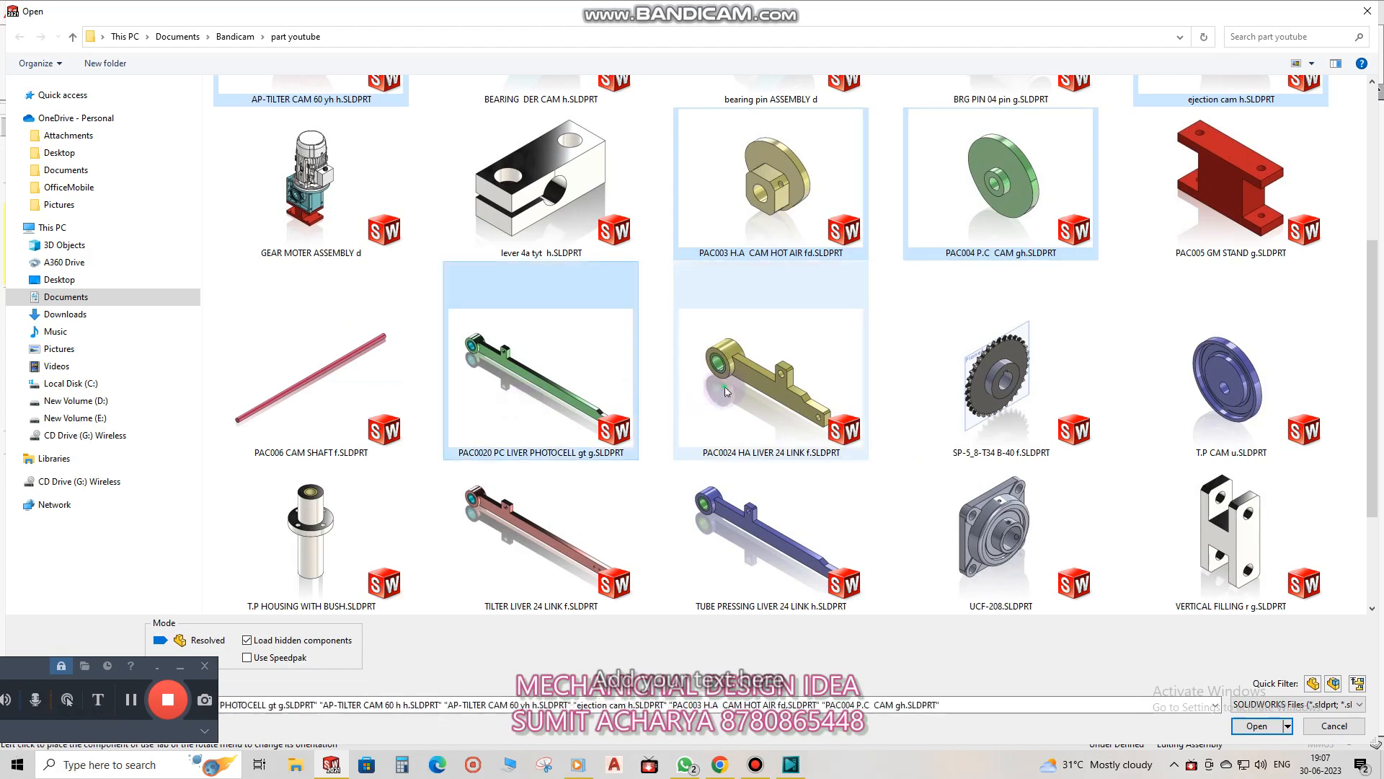
pyautogui.keyDown('ctrl'); pyautogui.click(710, 393); pyautogui.keyUp('ctrl')
pyautogui.keyDown('ctrl'); pyautogui.click(575, 548); pyautogui.keyUp('ctrl')
pyautogui.keyDown('ctrl'); pyautogui.click(764, 551); pyautogui.keyUp('ctrl')
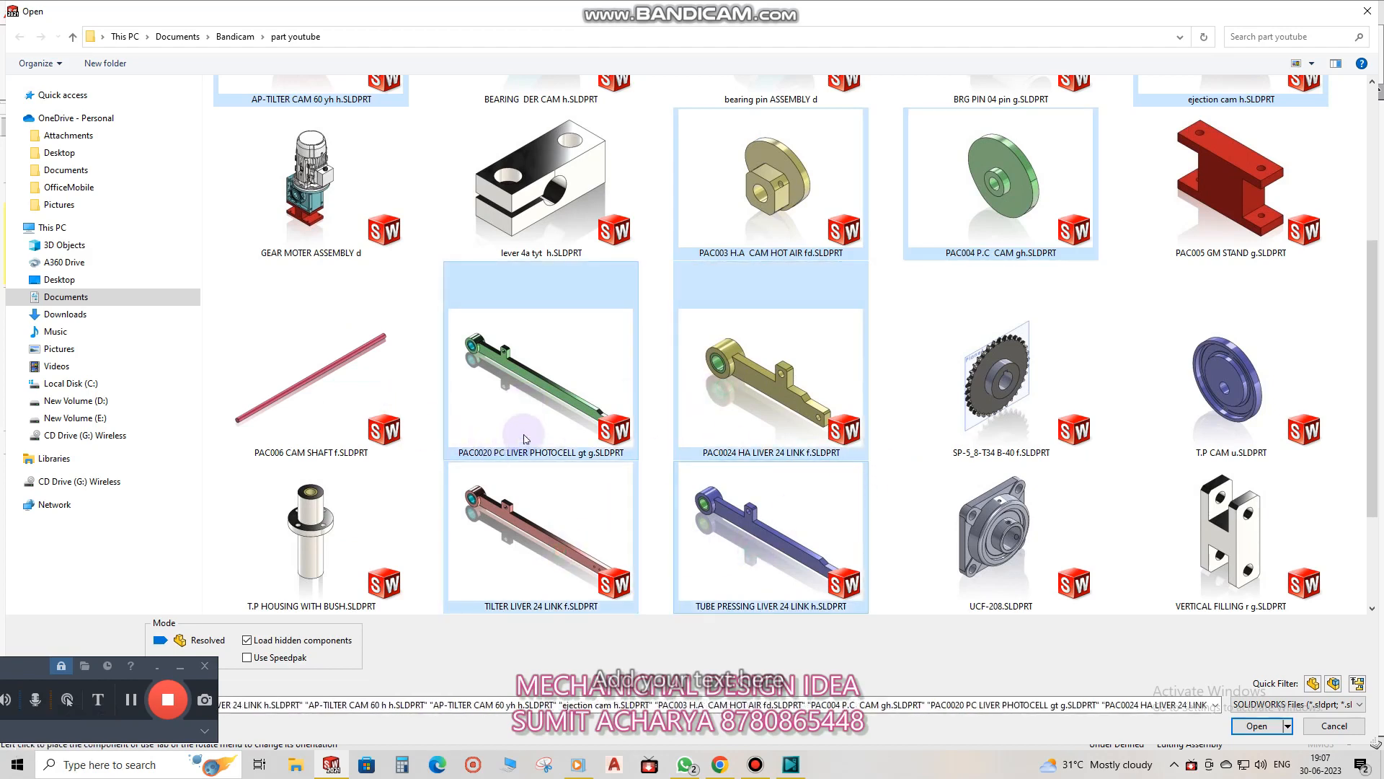
pyautogui.scroll(3, 525, 439)
pyautogui.scroll(-5, 543, 417)
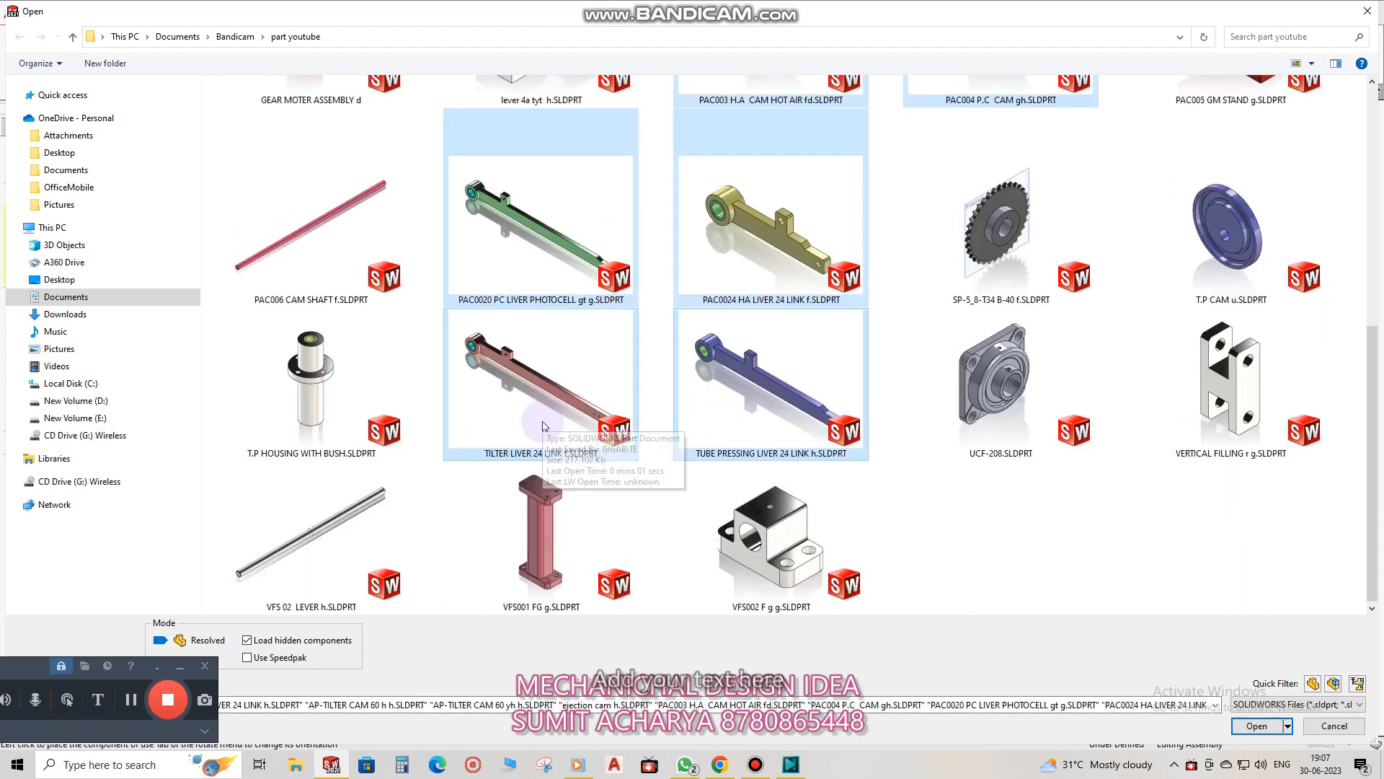
pyautogui.click(1255, 726)
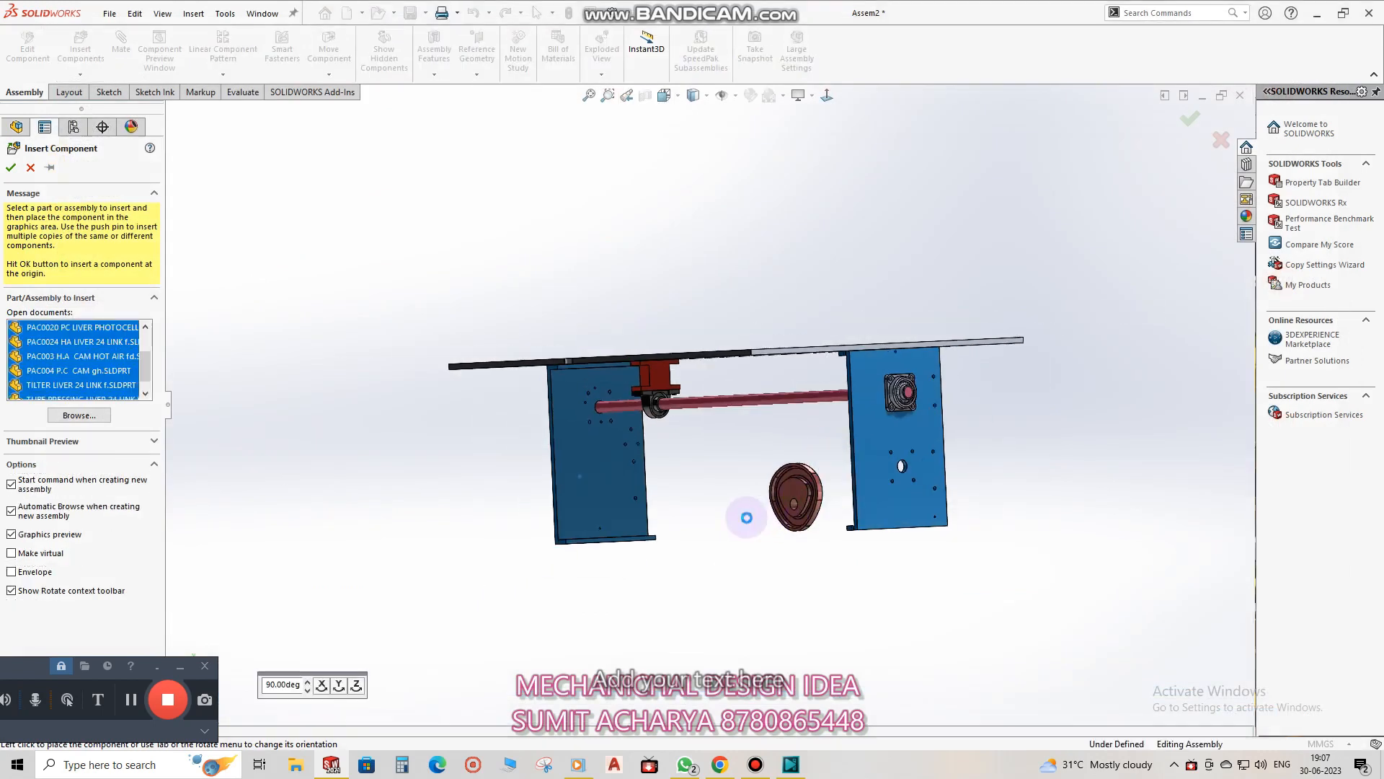
# Place the five cams and four lever links in the open space below and beside the plate frame.
pyautogui.click(746, 516)
pyautogui.click(617, 588)
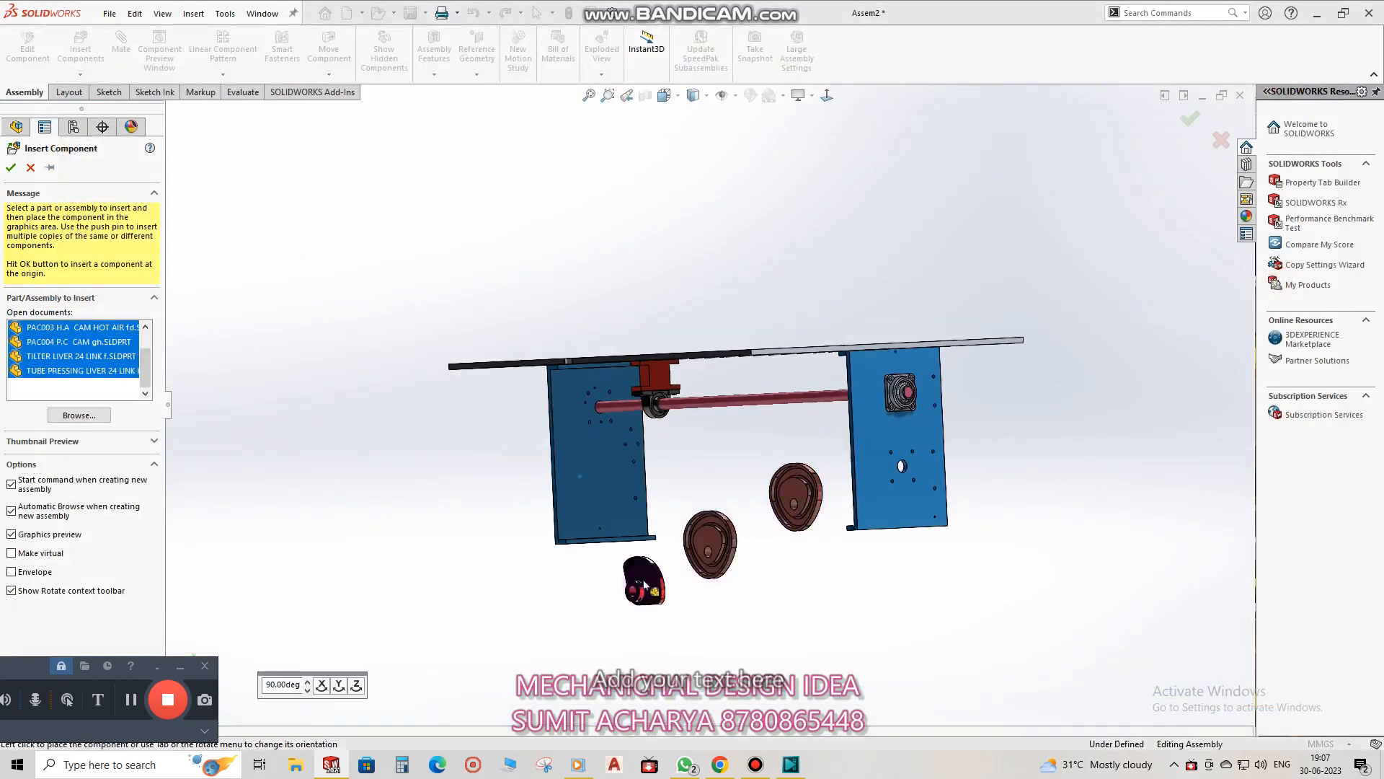
pyautogui.click(549, 595)
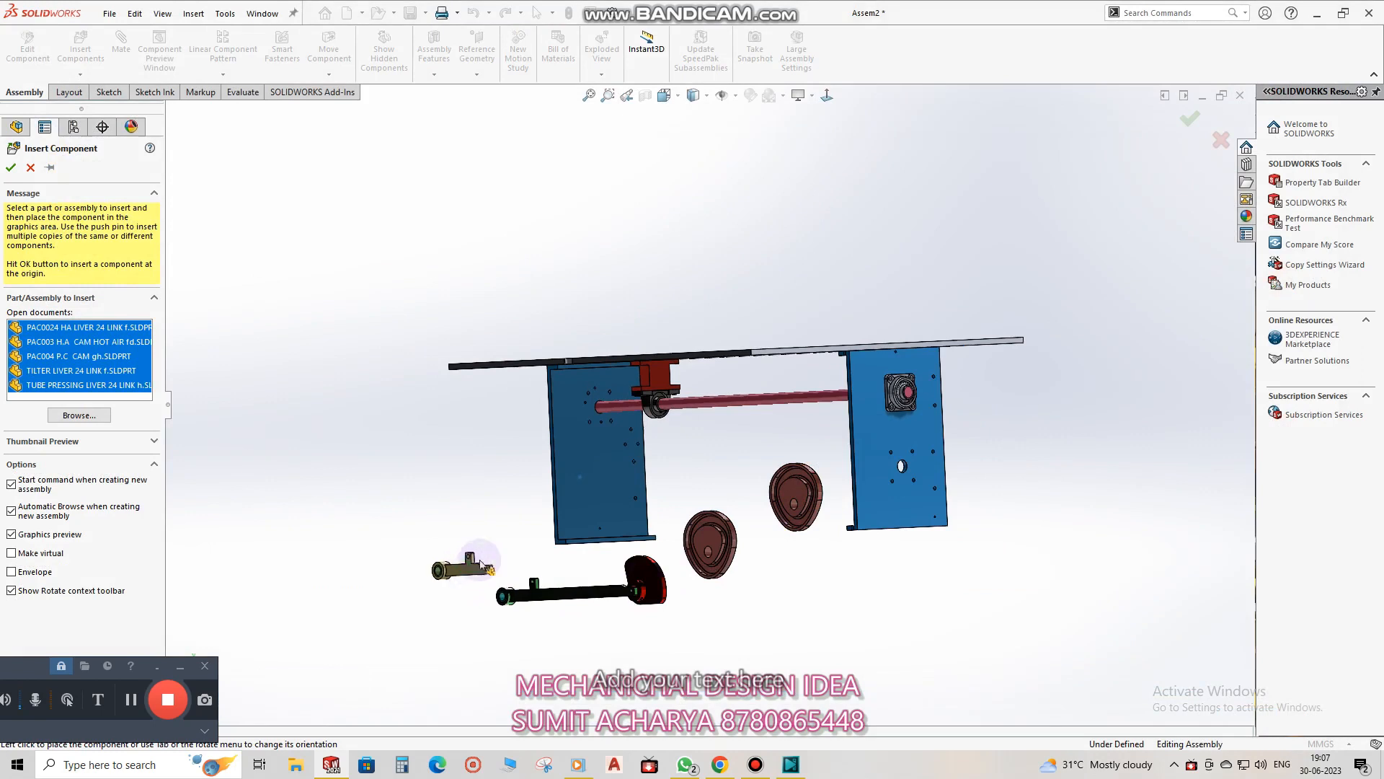
pyautogui.click(836, 591)
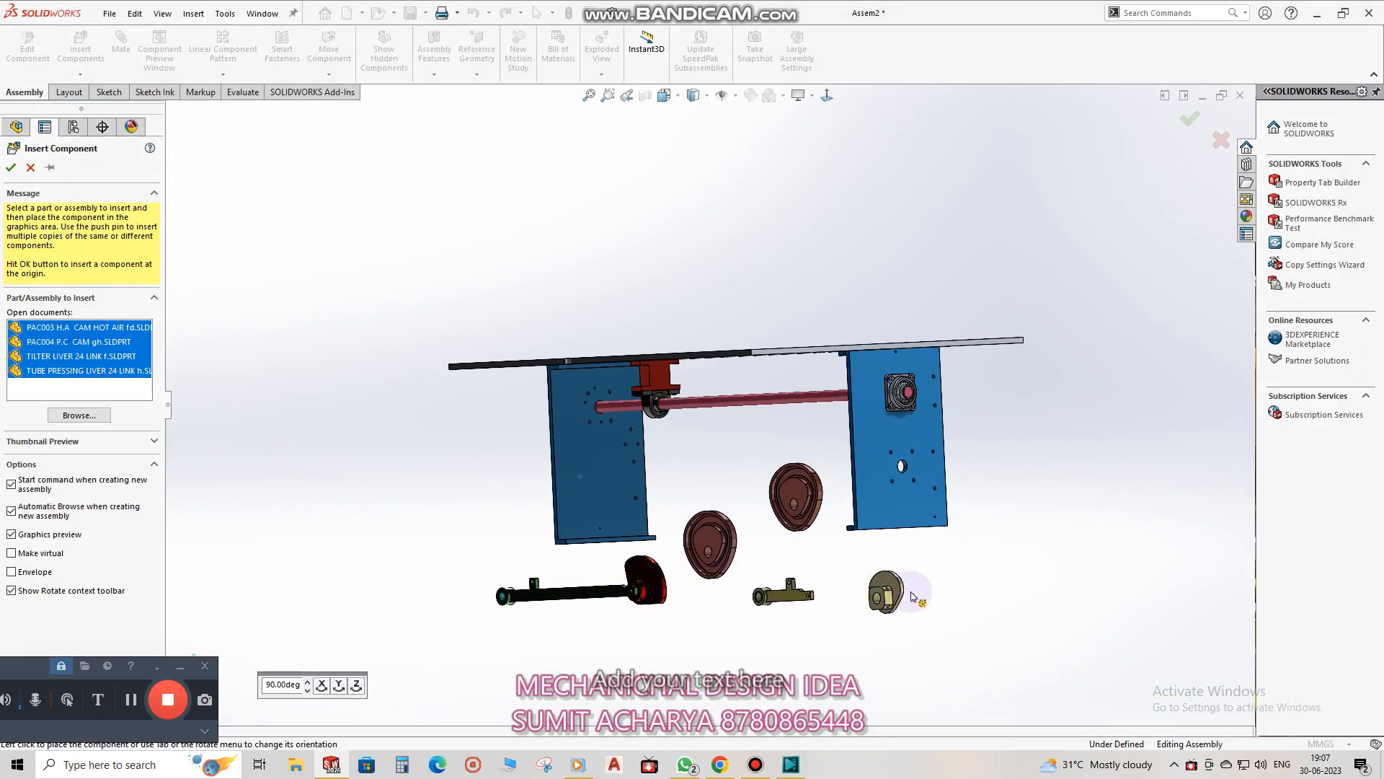
pyautogui.click(669, 442)
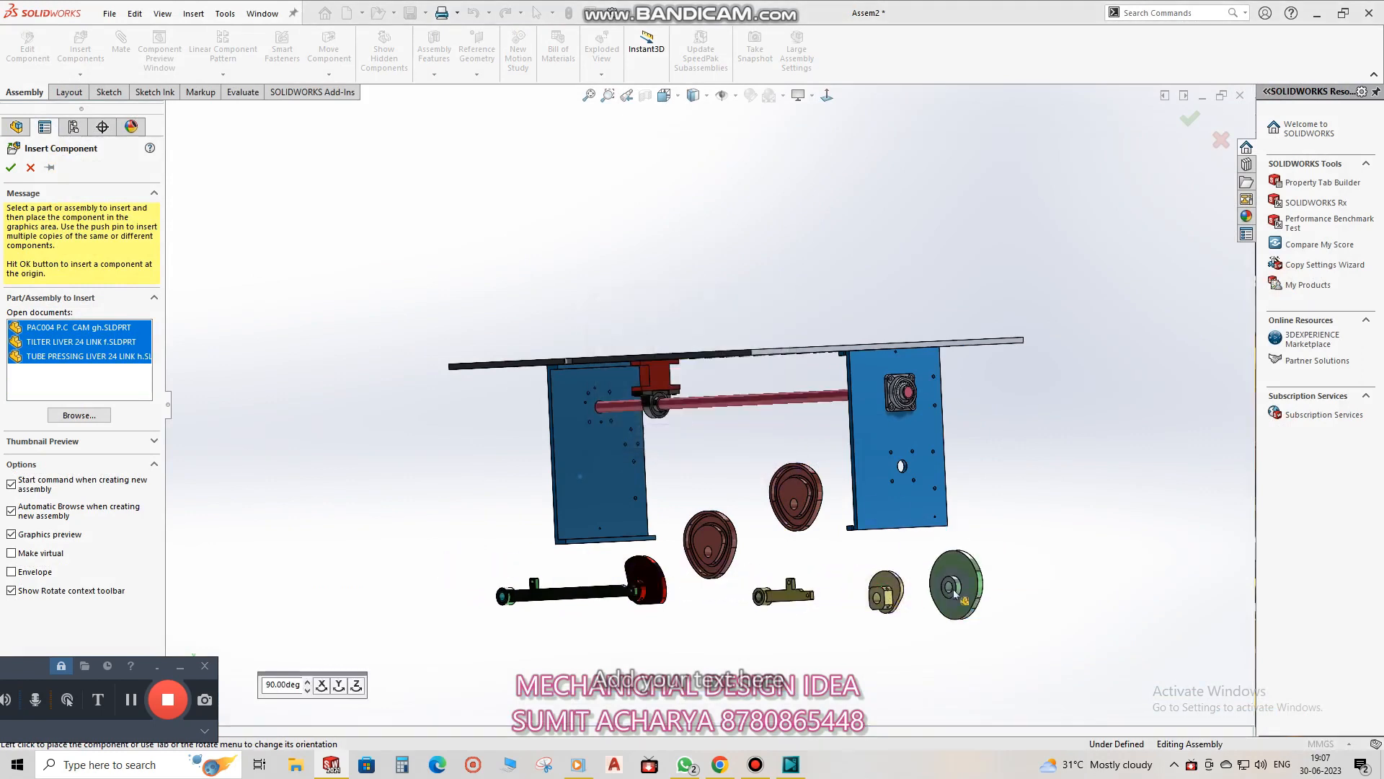
pyautogui.click(1013, 558)
pyautogui.click(681, 437)
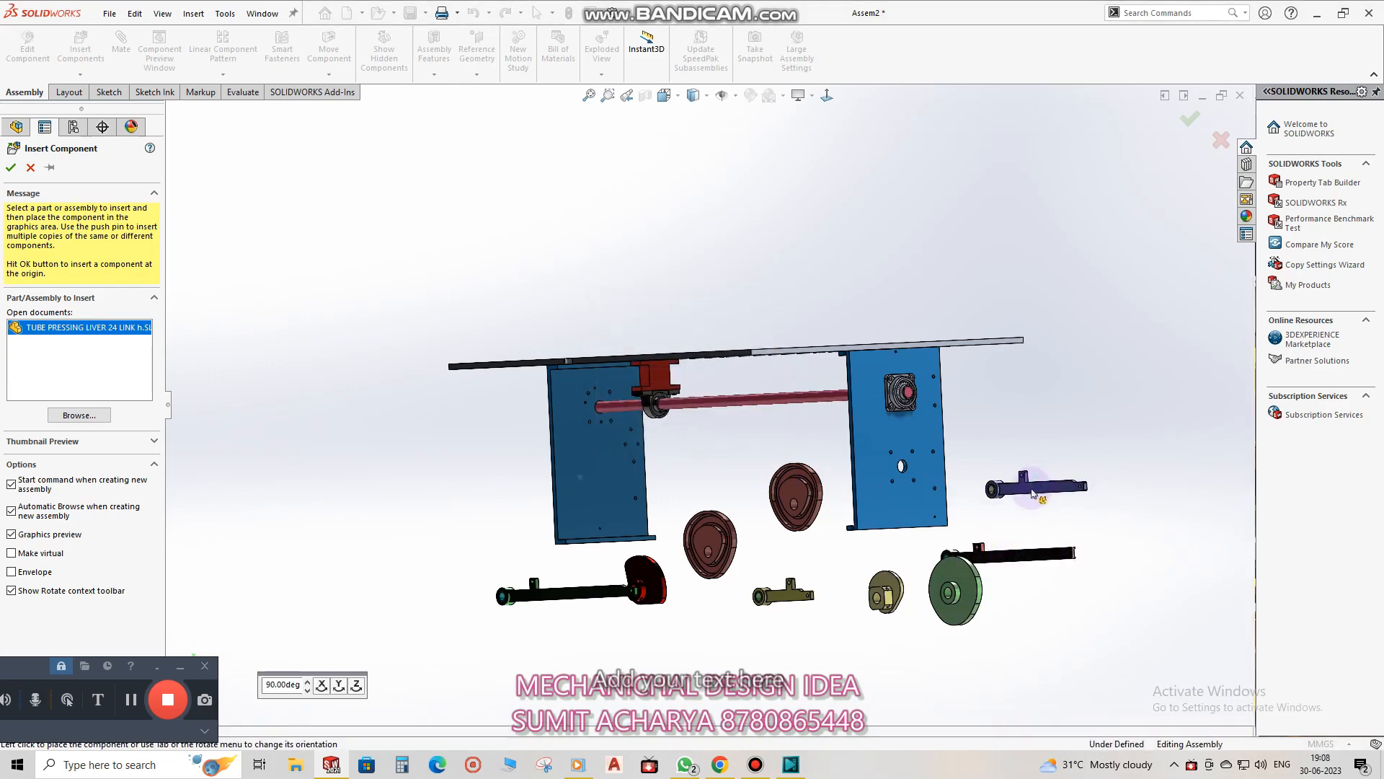
pyautogui.click(1047, 473)
pyautogui.moveTo(47, 673); pyautogui.dragTo(63, 713)
pyautogui.moveTo(1043, 600)
pyautogui.mouseDown(button='middle')
pyautogui.moveTo(1045, 649)
pyautogui.moveTo(1038, 605)
pyautogui.mouseUp(button='middle')
pyautogui.press('Escape')
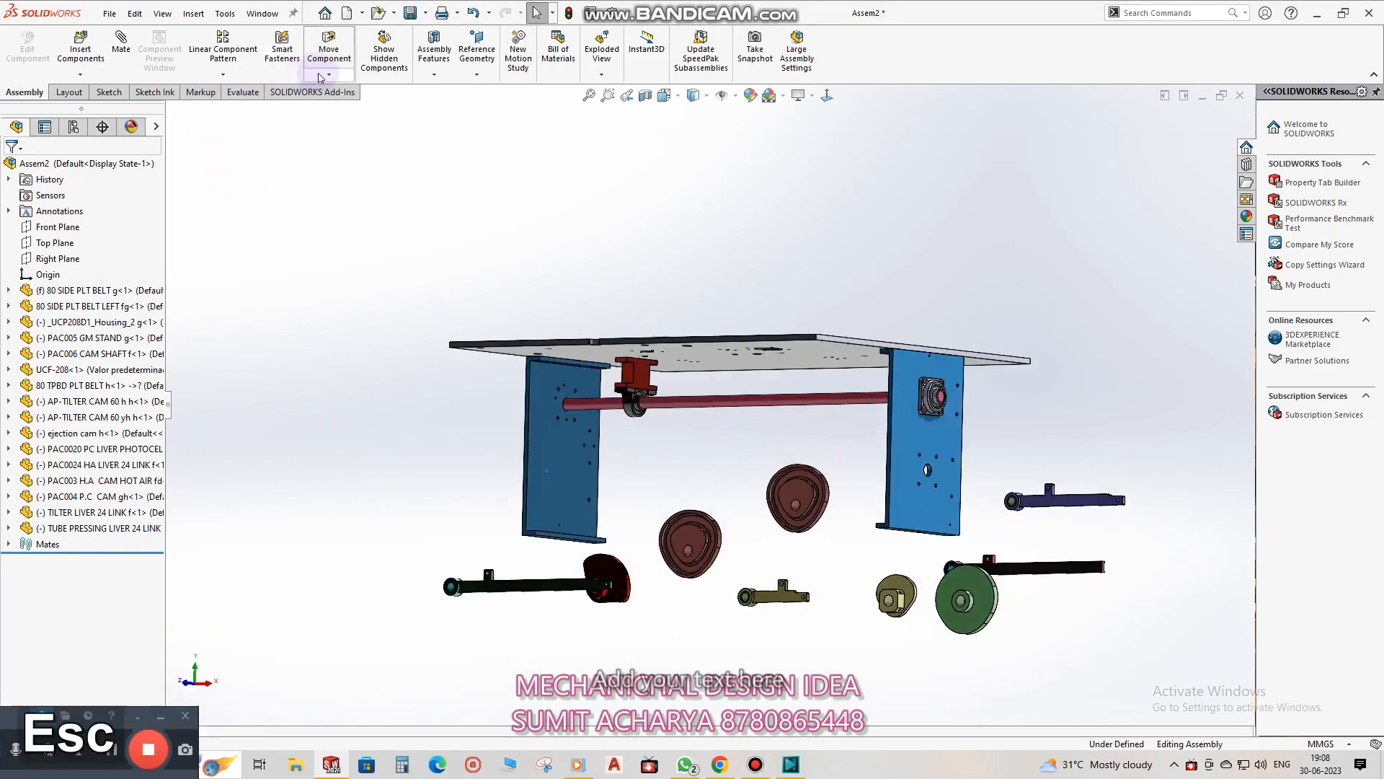
# Rotate the AP-TILTER CAM 60 h and mate its bore concentric with the cam shaft.
pyautogui.click(347, 110)
pyautogui.scroll(-3, 819, 485)
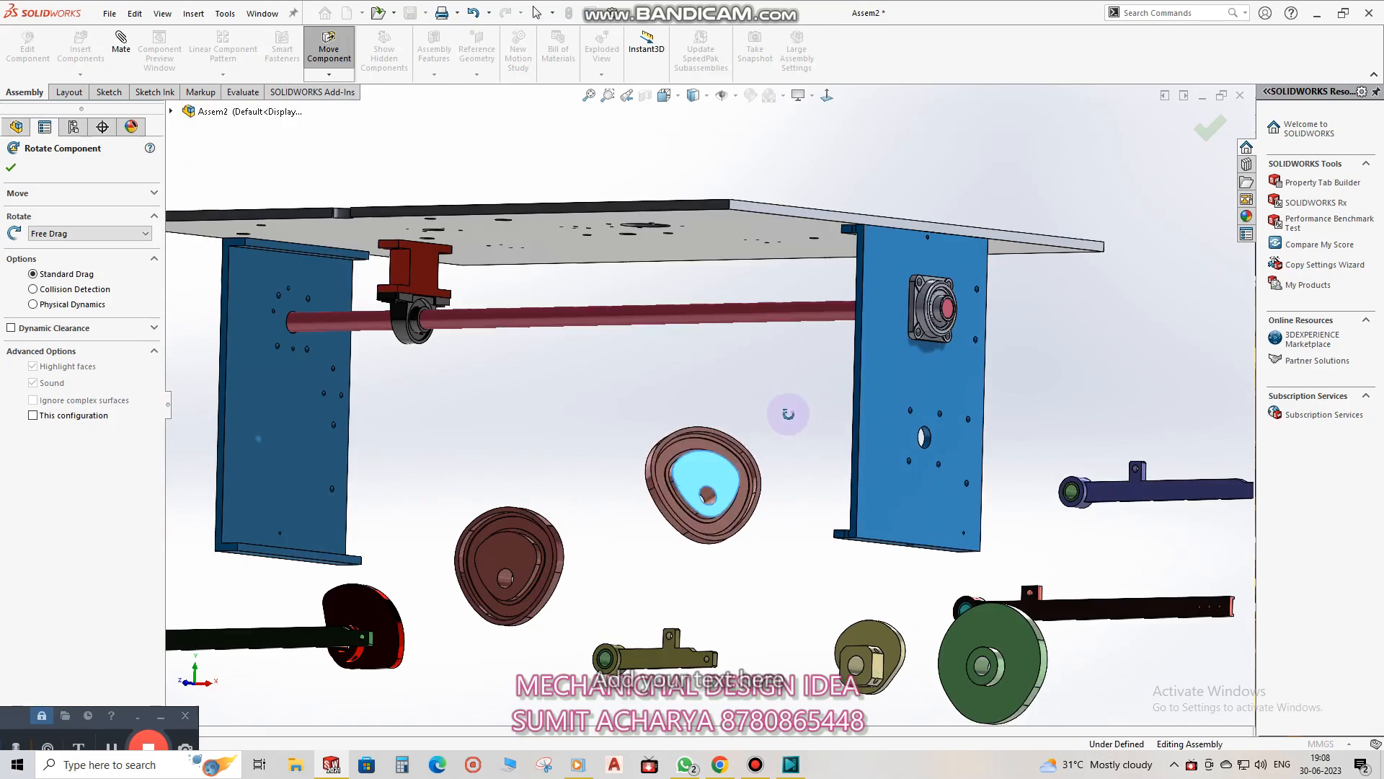
pyautogui.press('Escape')
pyautogui.click(710, 499)
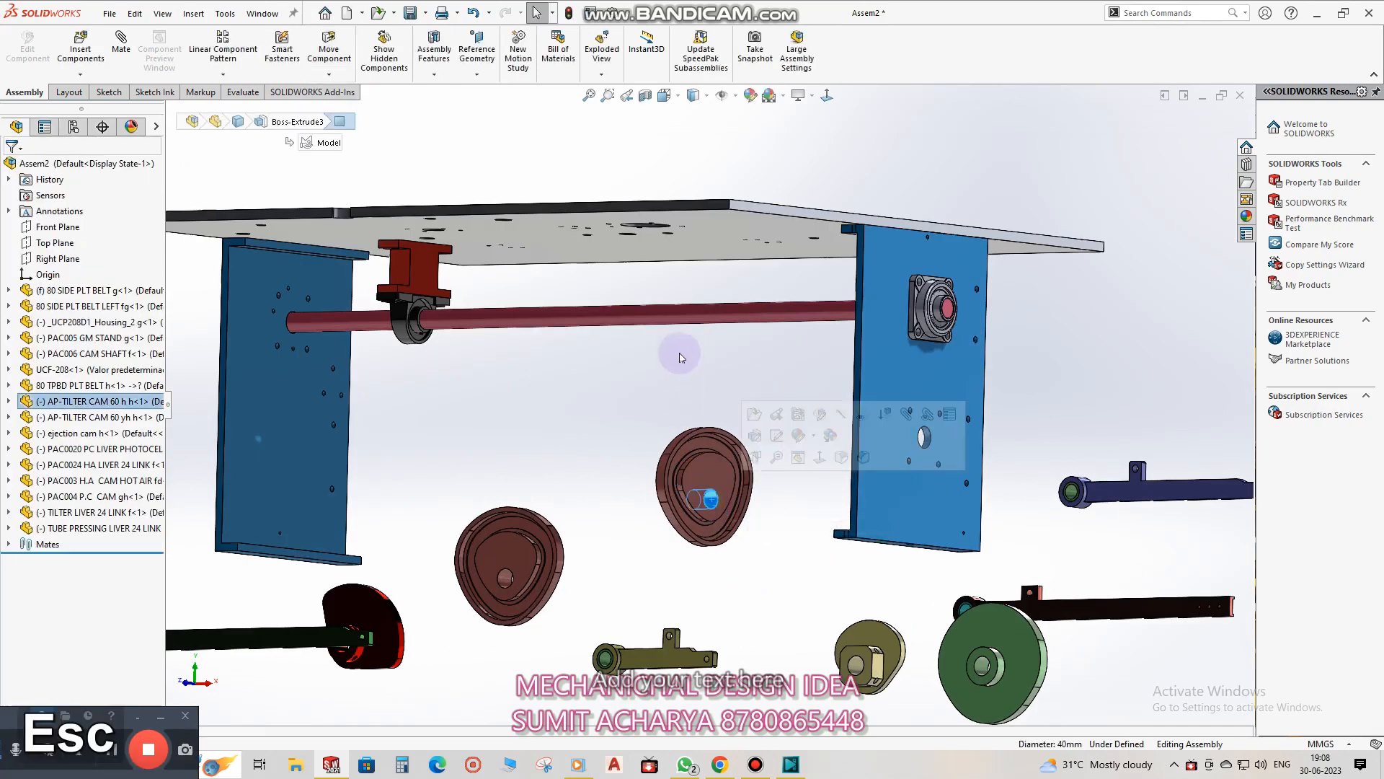
pyautogui.keyDown('ctrl'); pyautogui.click(680, 322); pyautogui.keyUp('ctrl')
pyautogui.click(771, 306)
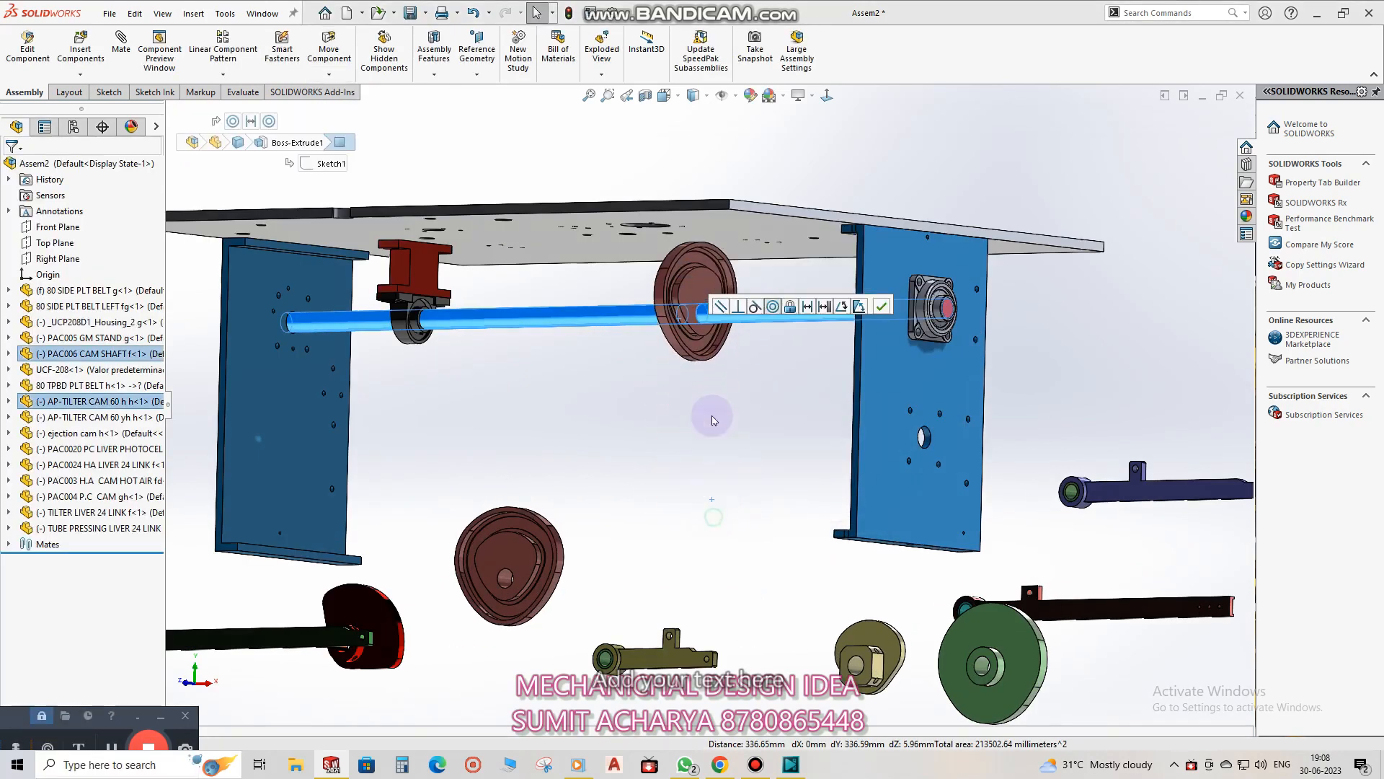
# Move the green PAC004 P.C cam under the frame, rotate it, and mate its bore concentric with the cam shaft.
pyautogui.moveTo(922, 669); pyautogui.dragTo(569, 535)
pyautogui.click(353, 106)
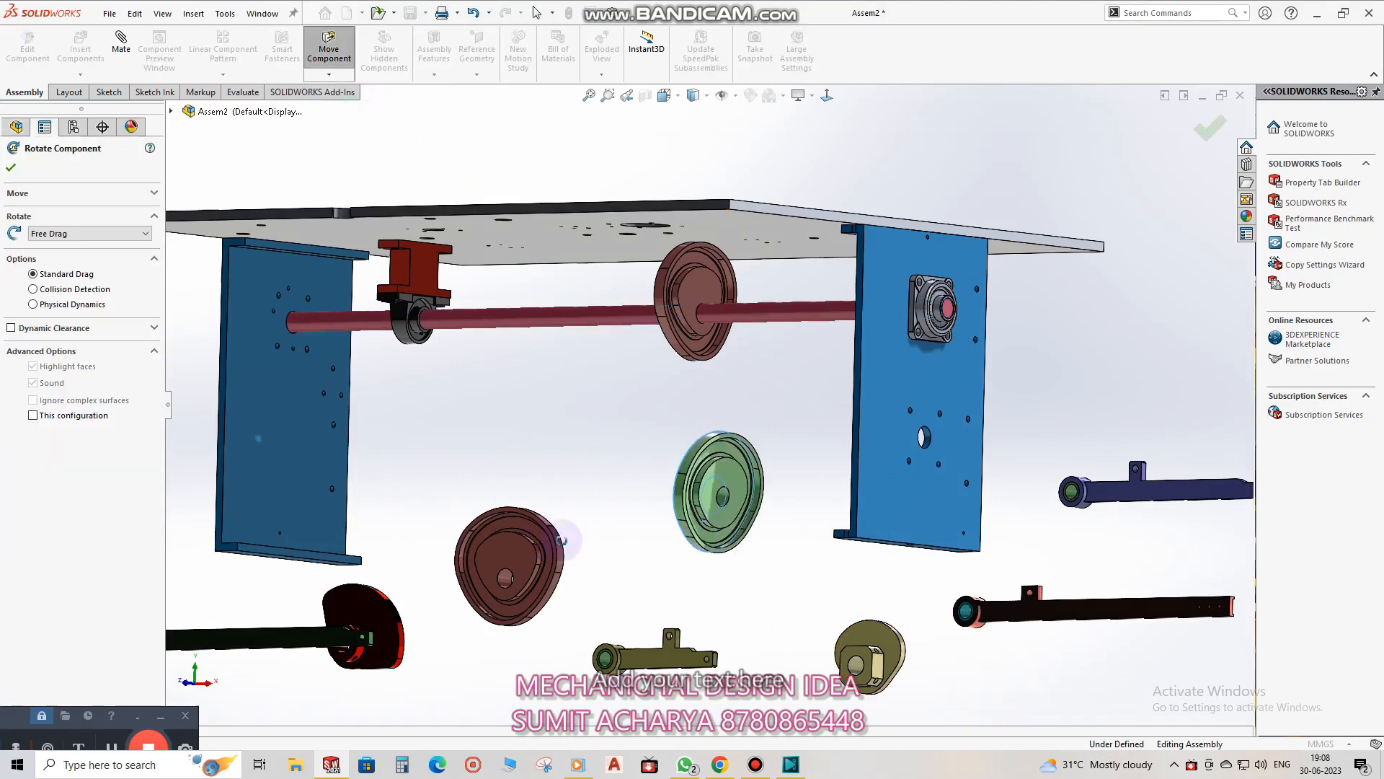
pyautogui.press('Escape')
pyautogui.click(723, 496)
pyautogui.keyDown('ctrl'); pyautogui.click(814, 294); pyautogui.keyUp('ctrl')
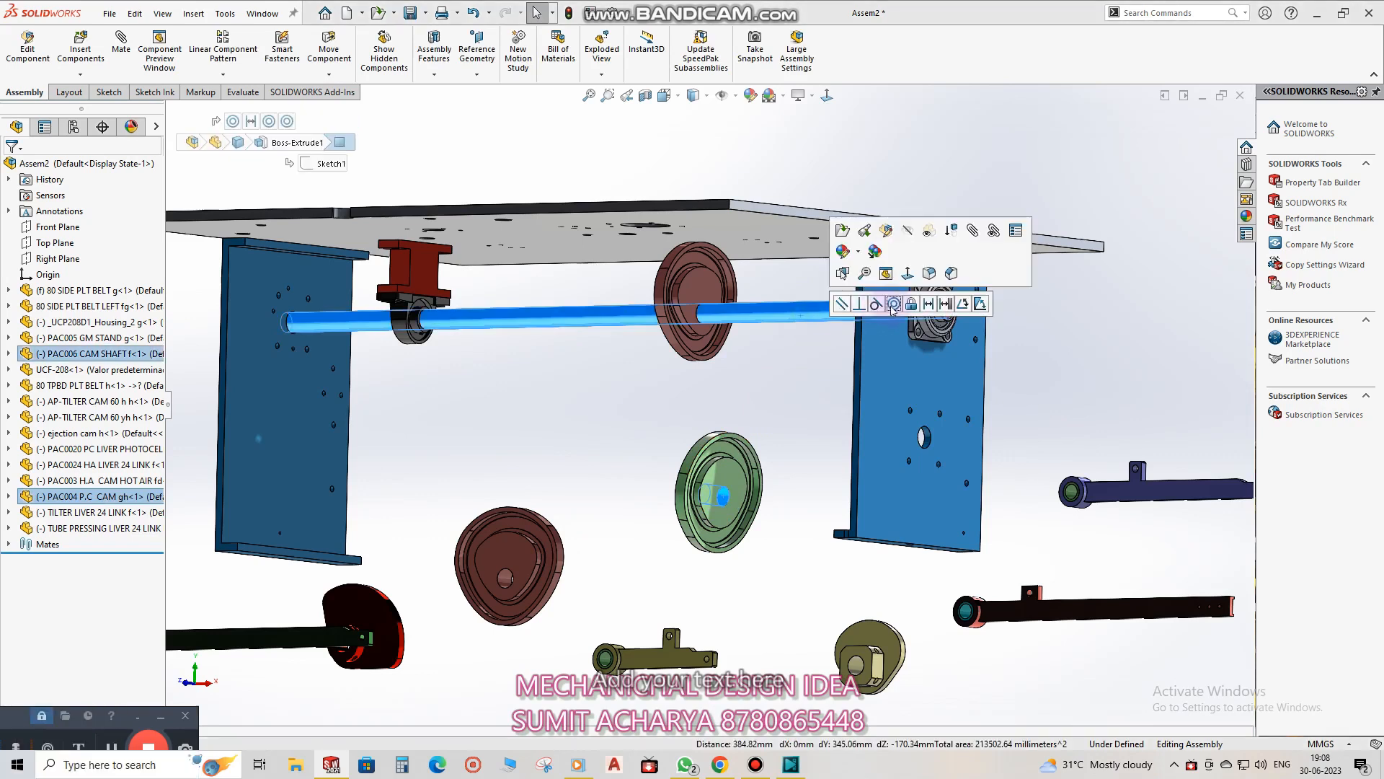
pyautogui.click(893, 305)
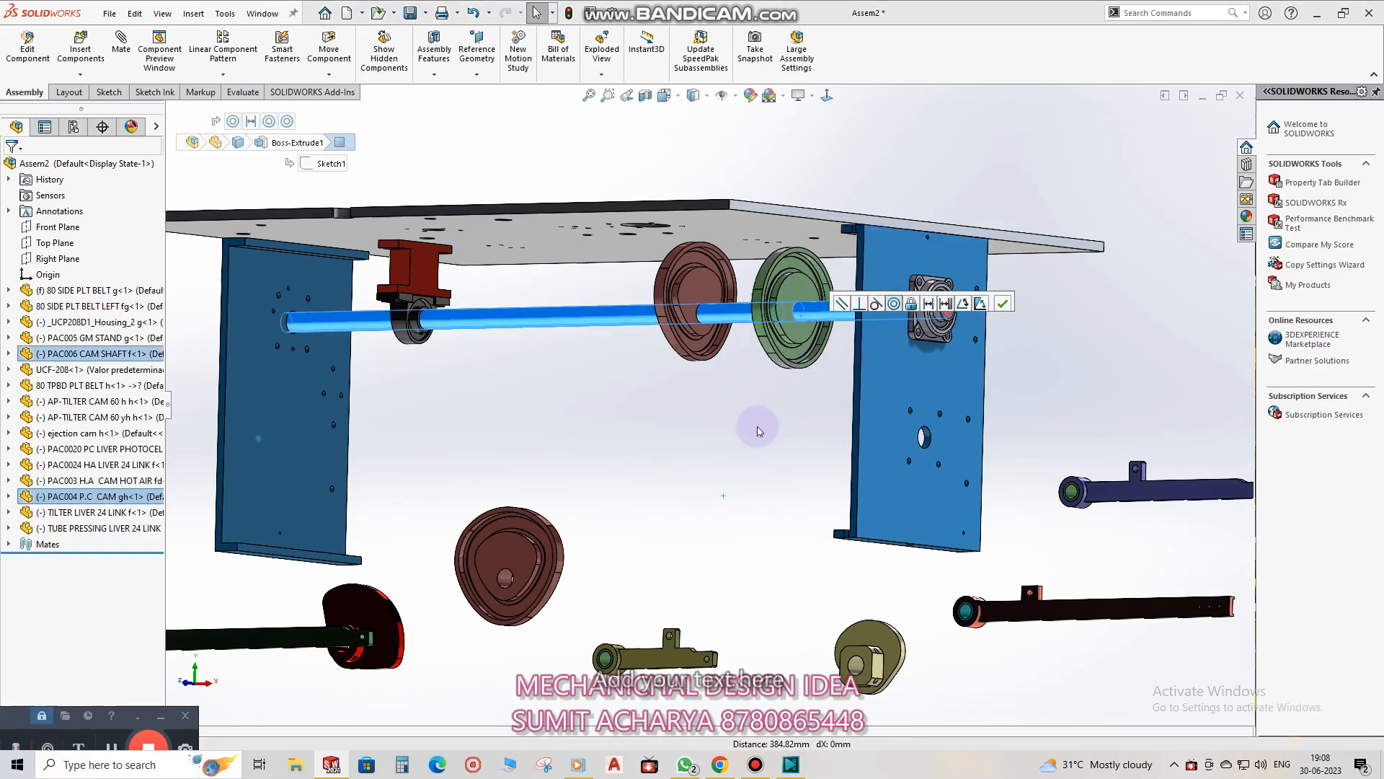
# Mate the bore of the PAC003 hot air cam concentric with the cam shaft.
pyautogui.click(855, 665)
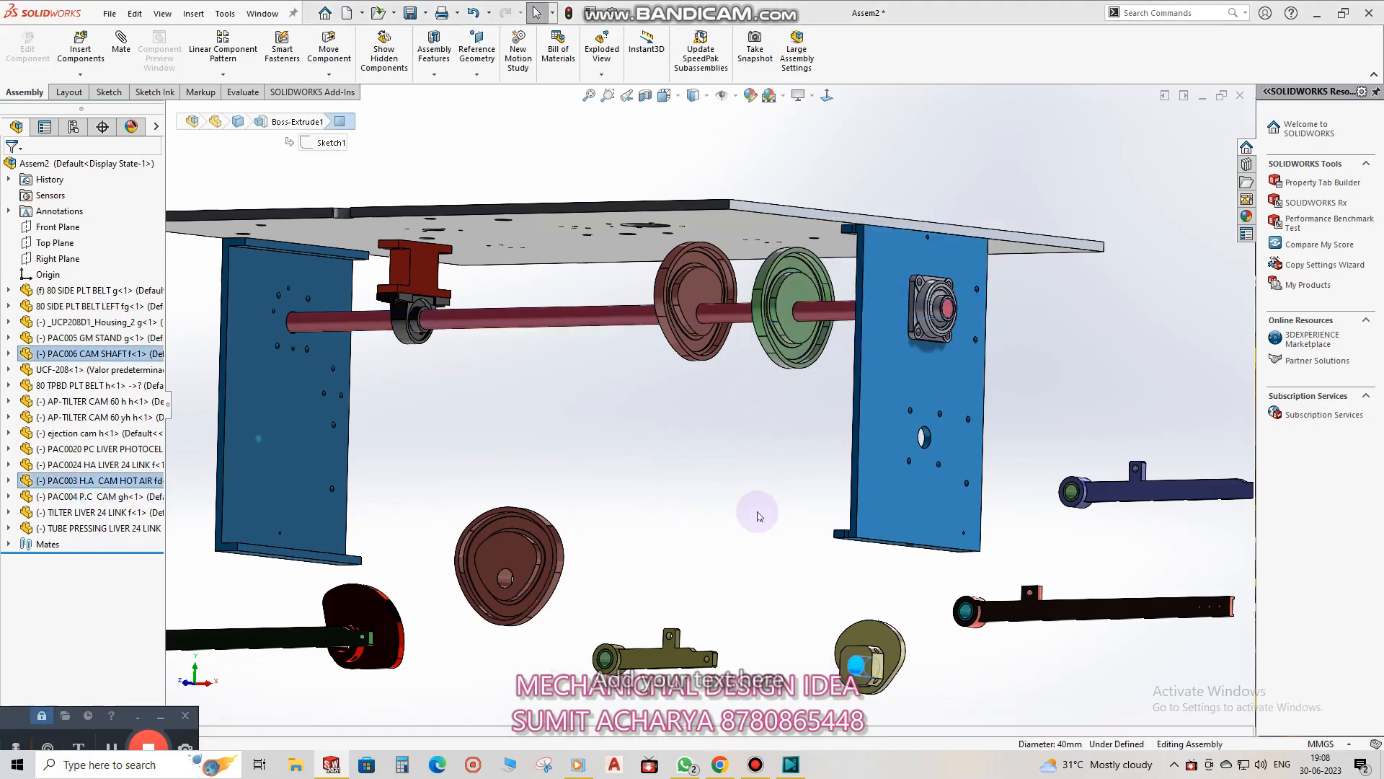
pyautogui.keyDown('ctrl'); pyautogui.click(753, 312); pyautogui.keyUp('ctrl')
pyautogui.click(830, 306)
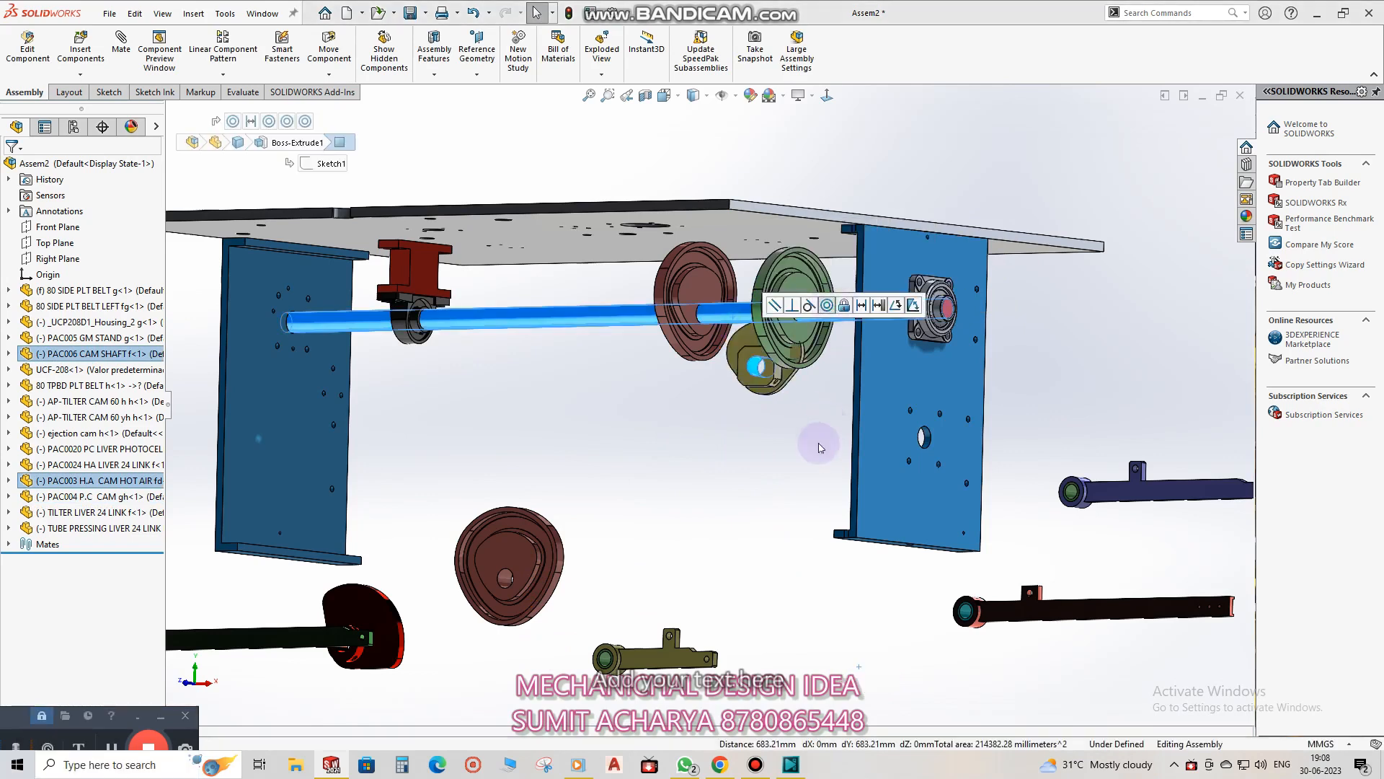
# Mate the bore of the red ejection cam concentric with the cam shaft.
pyautogui.moveTo(818, 618); pyautogui.dragTo(512, 519, button='middle')
pyautogui.scroll(-5, 513, 518)
pyautogui.moveTo(613, 381); pyautogui.dragTo(563, 390, button='middle')
pyautogui.press('Escape')
pyautogui.scroll(3, 593, 384)
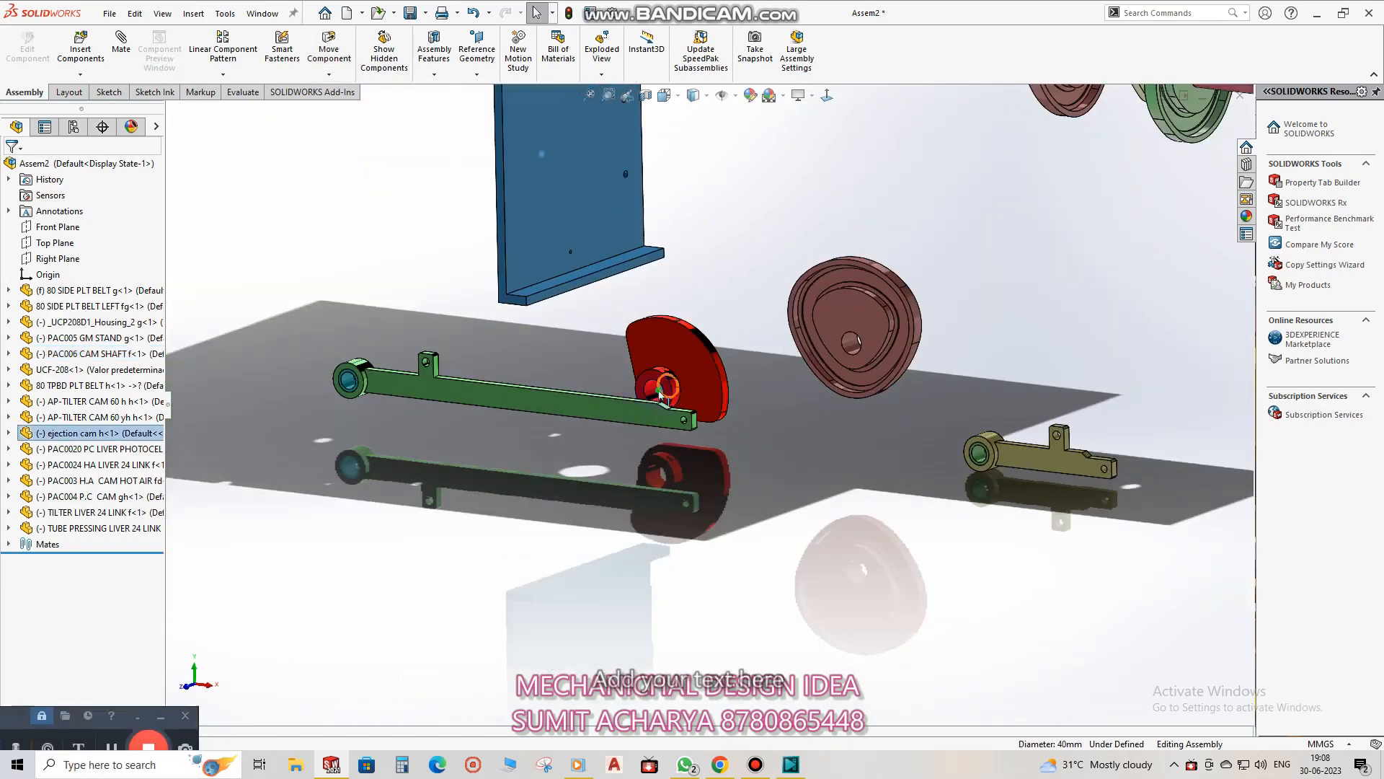
pyautogui.scroll(3, 701, 371)
pyautogui.moveTo(879, 300); pyautogui.dragTo(855, 228, button='middle')
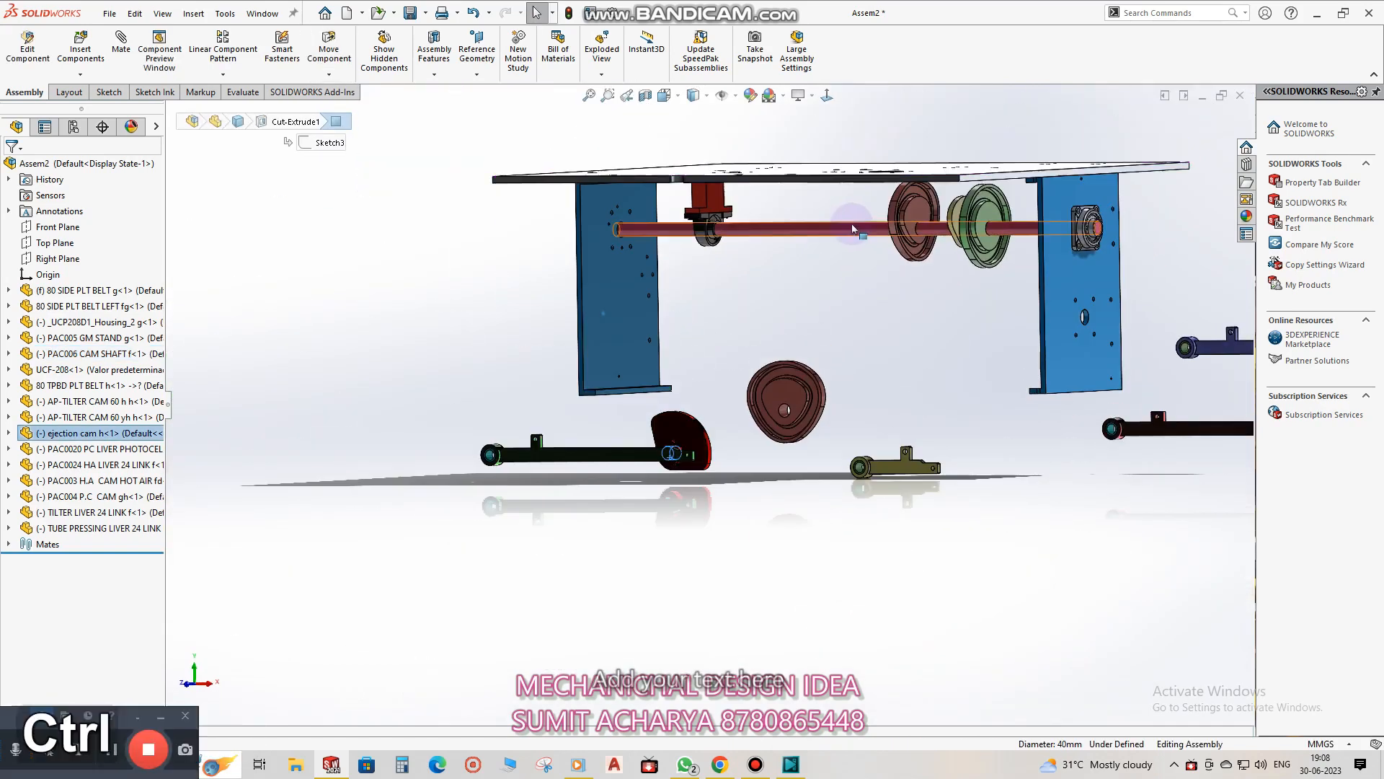
pyautogui.keyDown('ctrl'); pyautogui.click(853, 225); pyautogui.keyUp('ctrl')
pyautogui.click(944, 212)
pyautogui.click(734, 498)
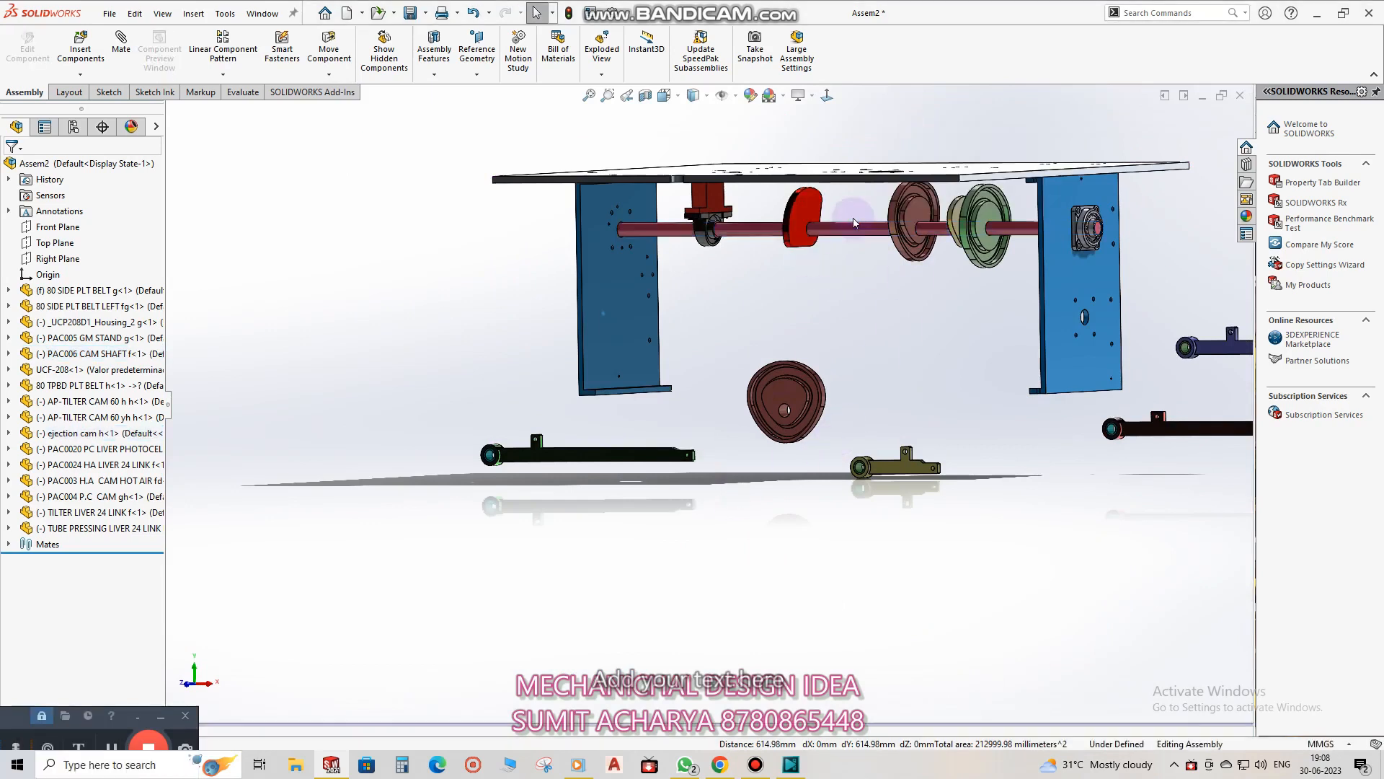
# Slide the cams along the shaft into the order tilter cam, ejection cam, P.C cam and hot air cam, starting from the GM stand.
pyautogui.scroll(-3, 857, 220)
pyautogui.moveTo(768, 221); pyautogui.dragTo(802, 307)
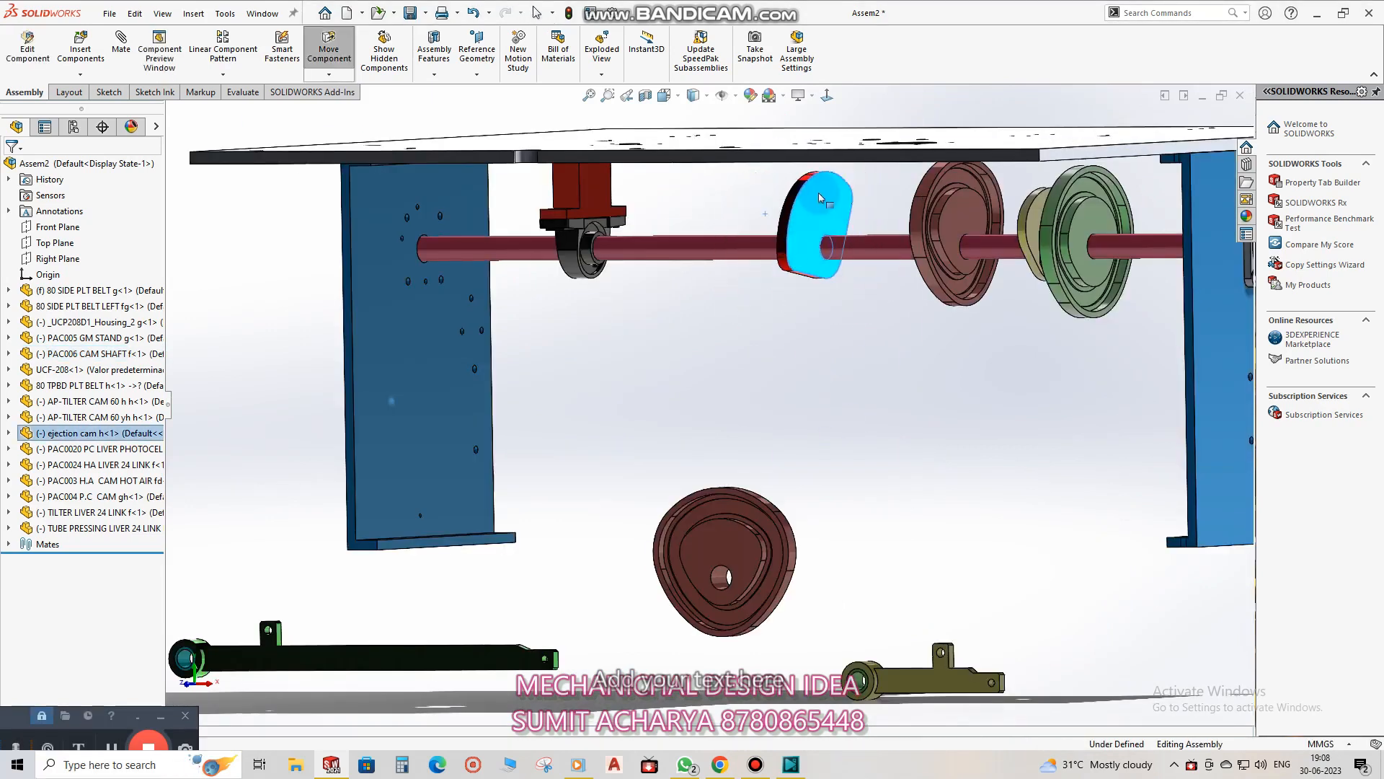
pyautogui.moveTo(958, 282); pyautogui.dragTo(732, 318)
pyautogui.moveTo(858, 248); pyautogui.dragTo(873, 313)
pyautogui.scroll(5, 894, 346)
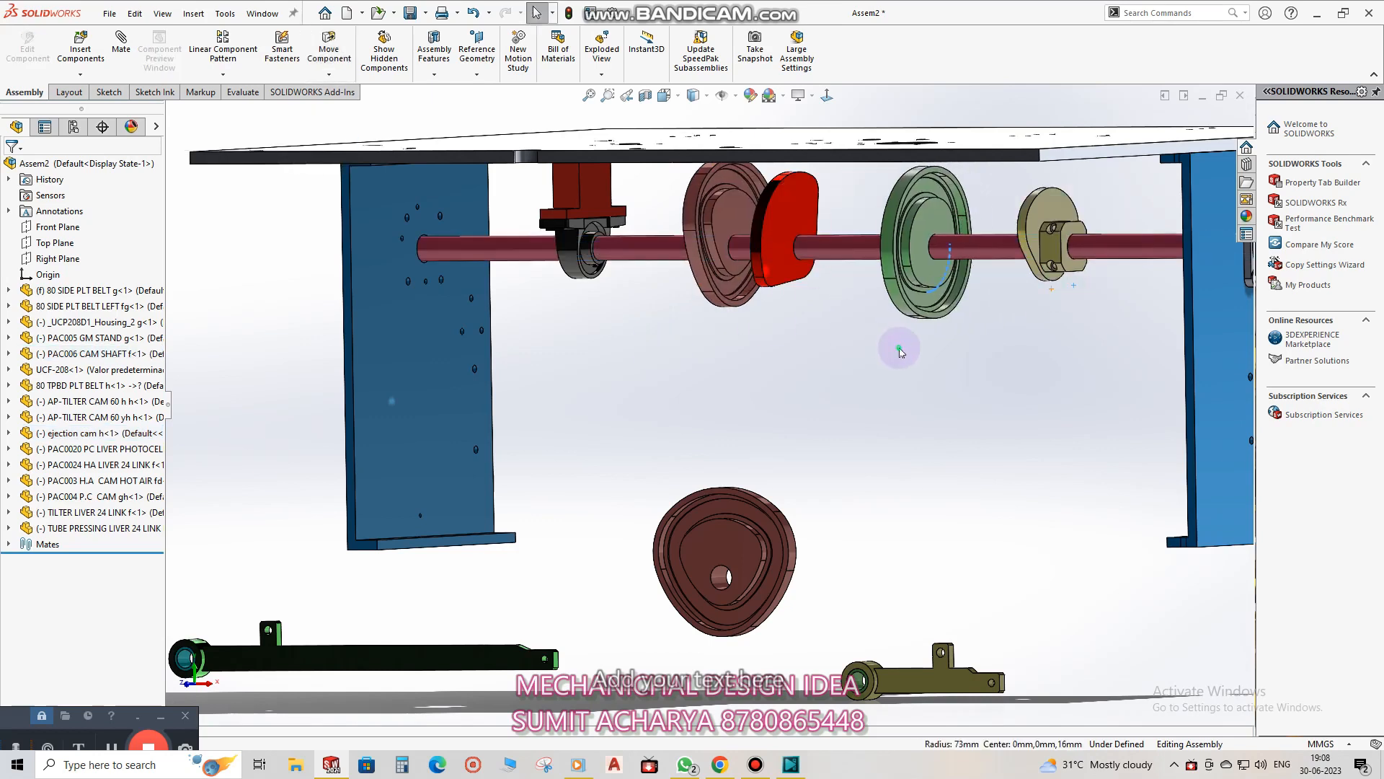
# Delete the unmated AP-TILTER CAM 60 yh lying below the frame.
pyautogui.click(735, 499)
pyautogui.moveTo(773, 389); pyautogui.dragTo(796, 428, button='middle')
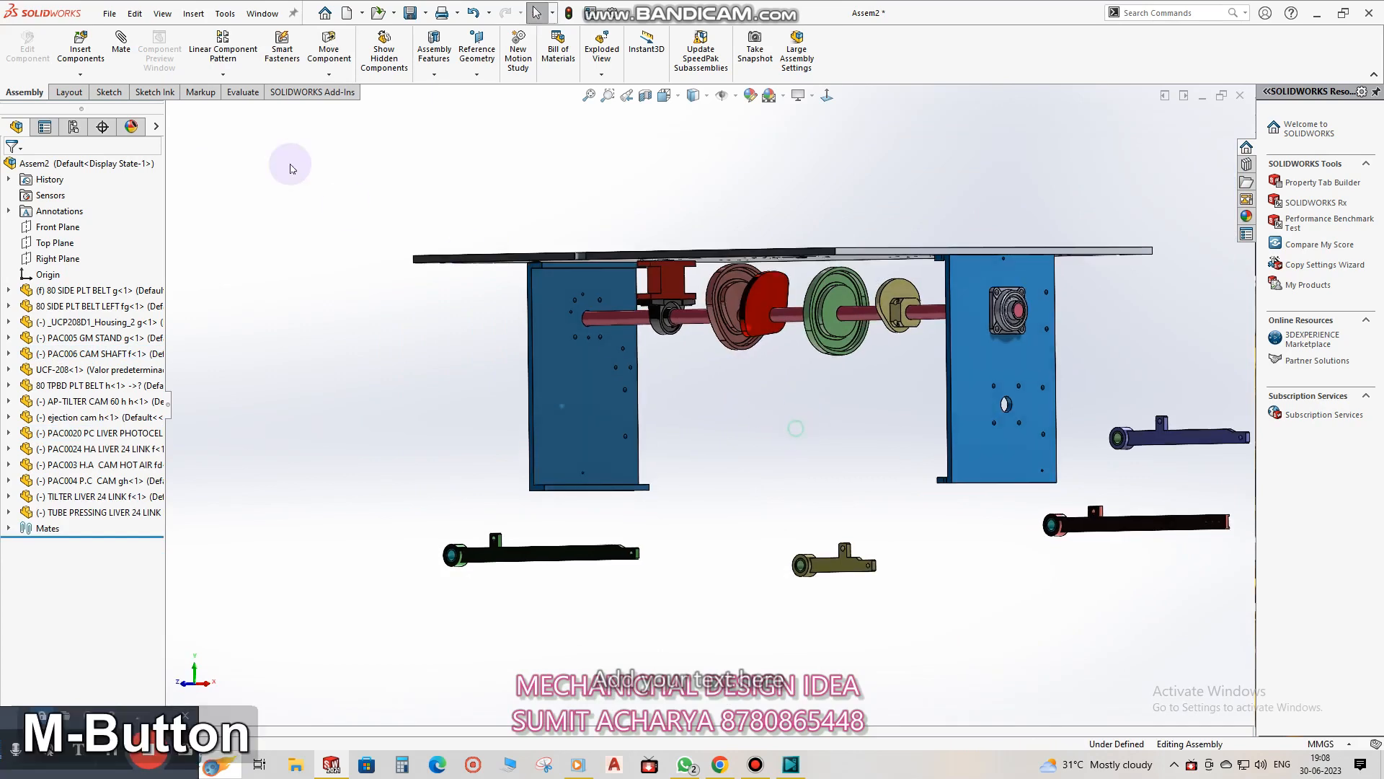
pyautogui.press('Escape')
# Start inserting components and open the VFS 02 LEVER, VFS001 FG and VFS002 F g part files together.
pyautogui.click(80, 45)
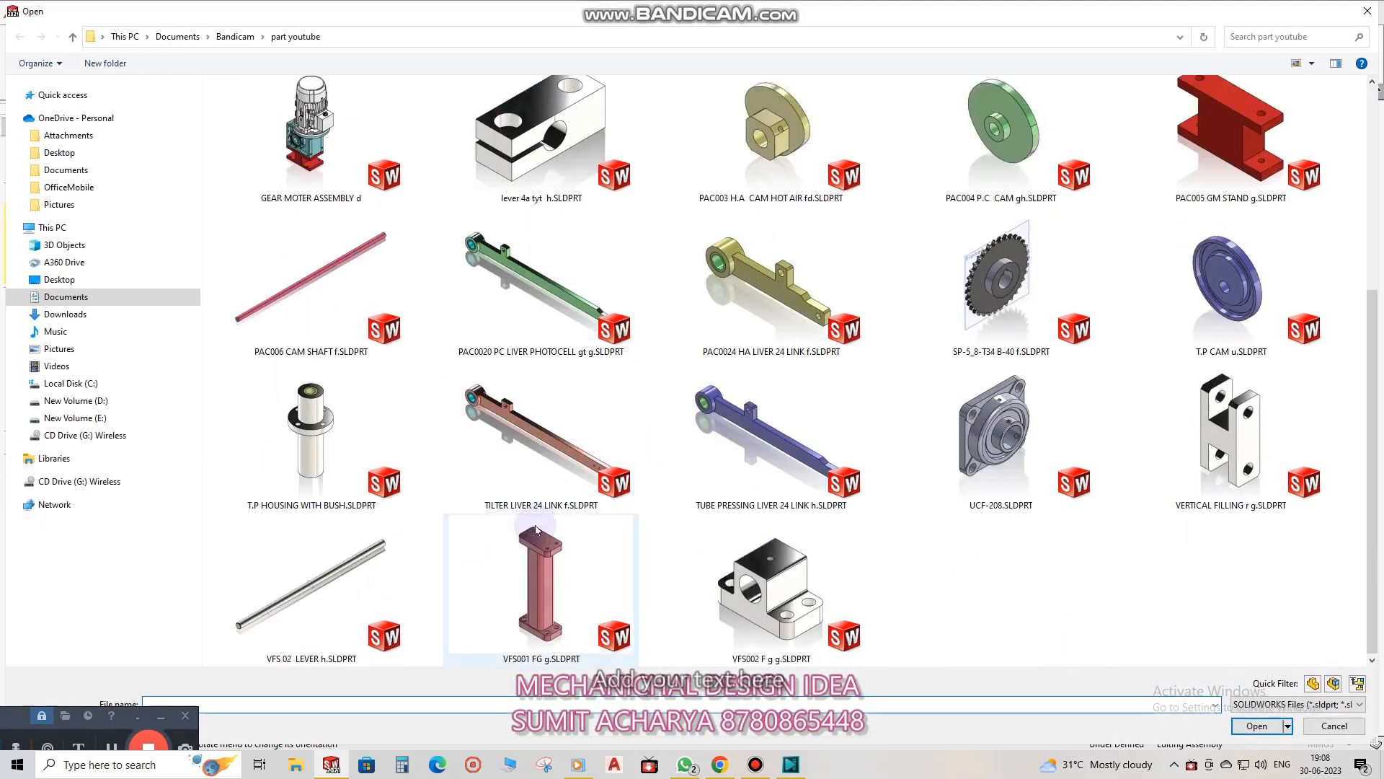
pyautogui.click(310, 577)
pyautogui.keyDown('ctrl'); pyautogui.click(530, 532); pyautogui.keyUp('ctrl')
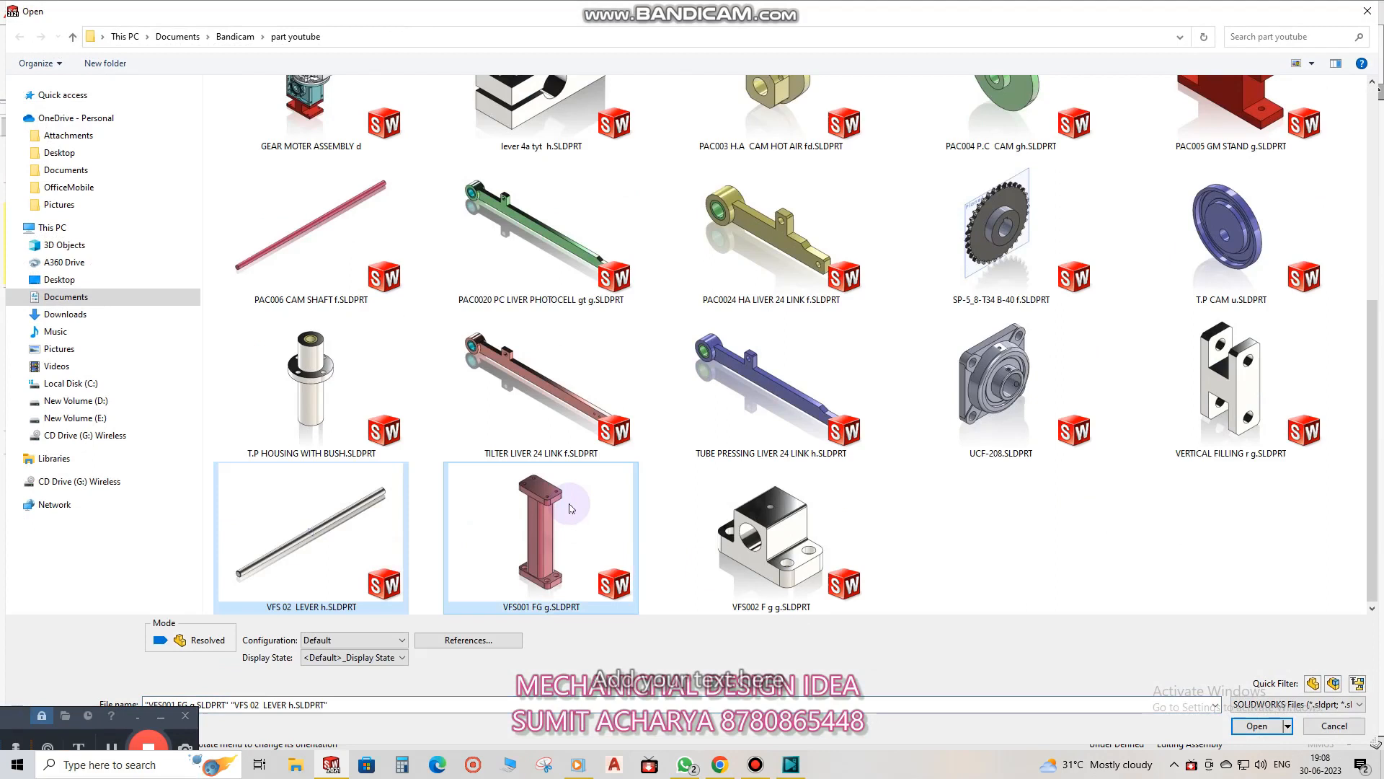
pyautogui.keyDown('ctrl'); pyautogui.click(794, 512); pyautogui.keyUp('ctrl')
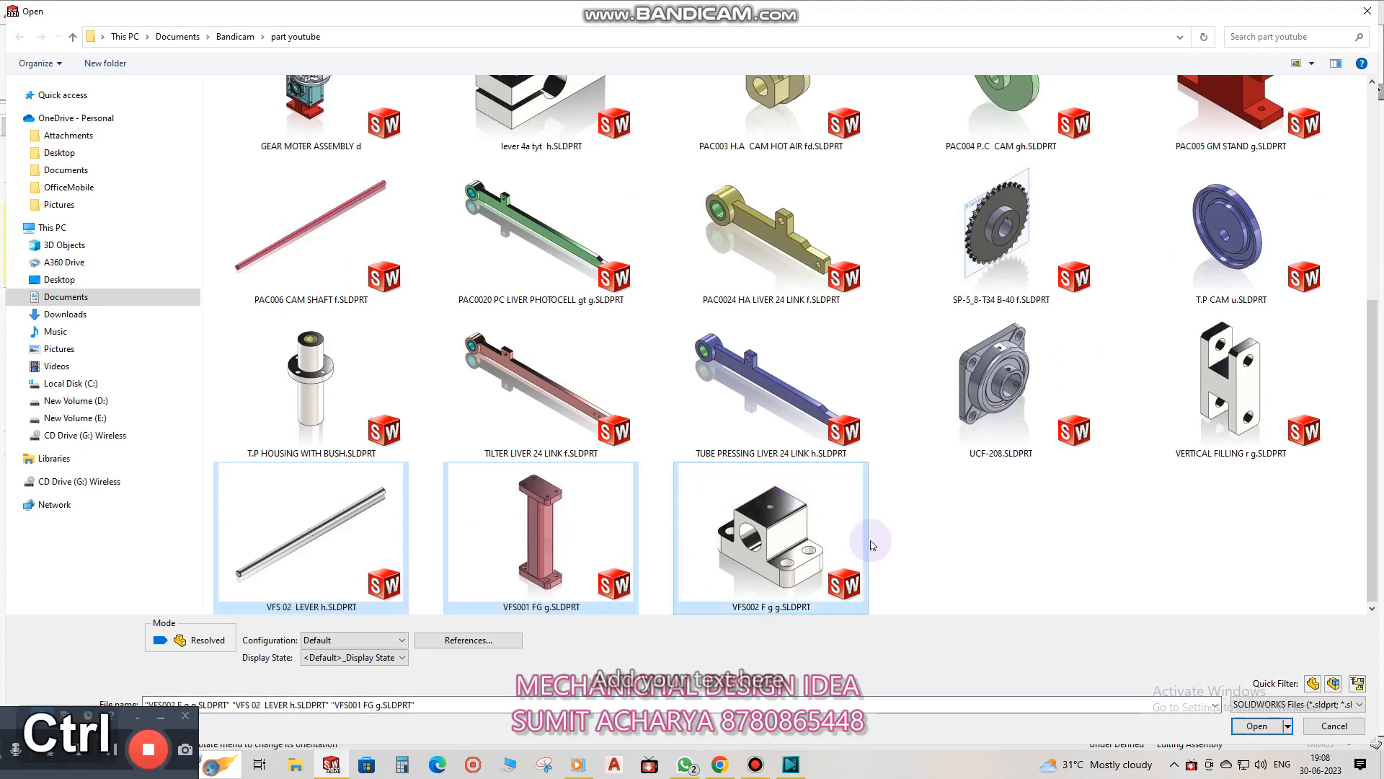
pyautogui.click(1266, 732)
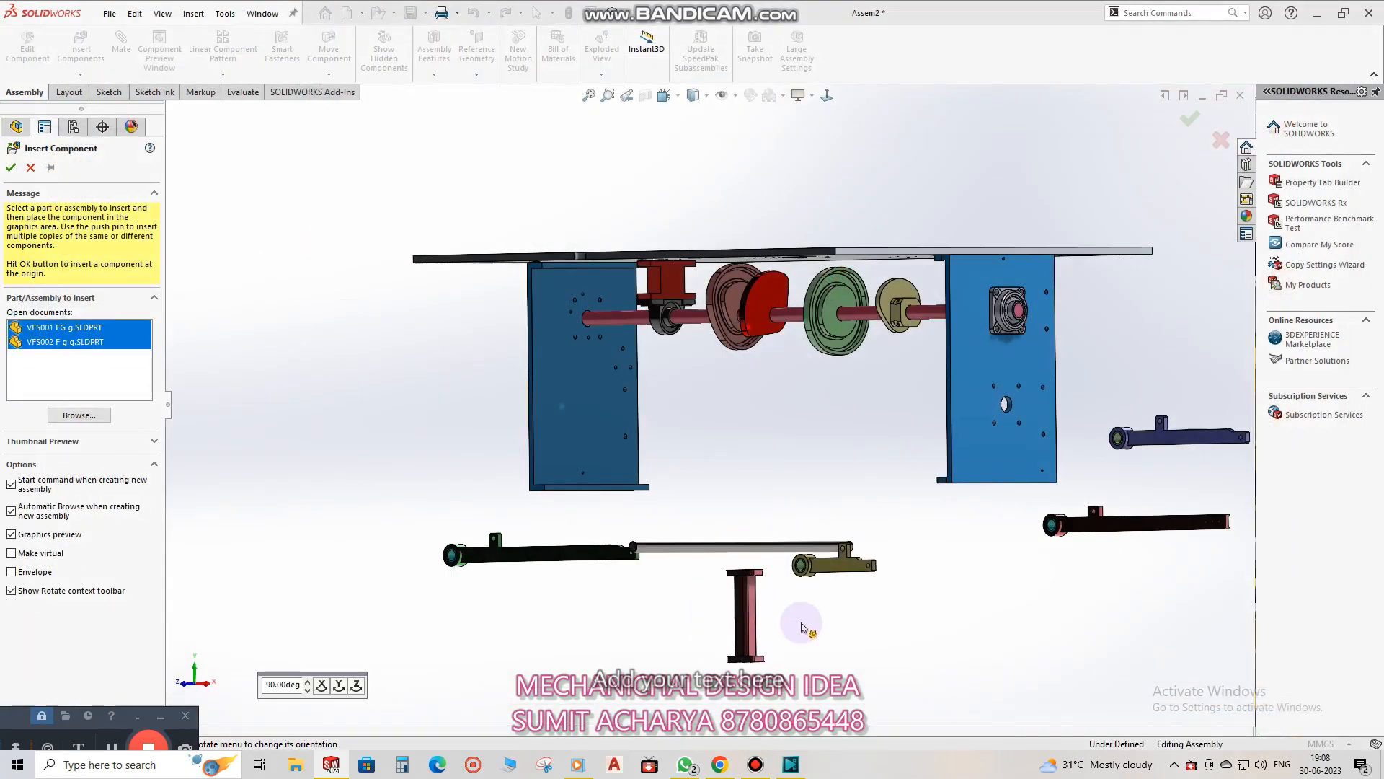
# Place the lever rod, the VFS001 post in the mirror<As Machined> configuration and the VFS002 block below the frame.
pyautogui.click(992, 574)
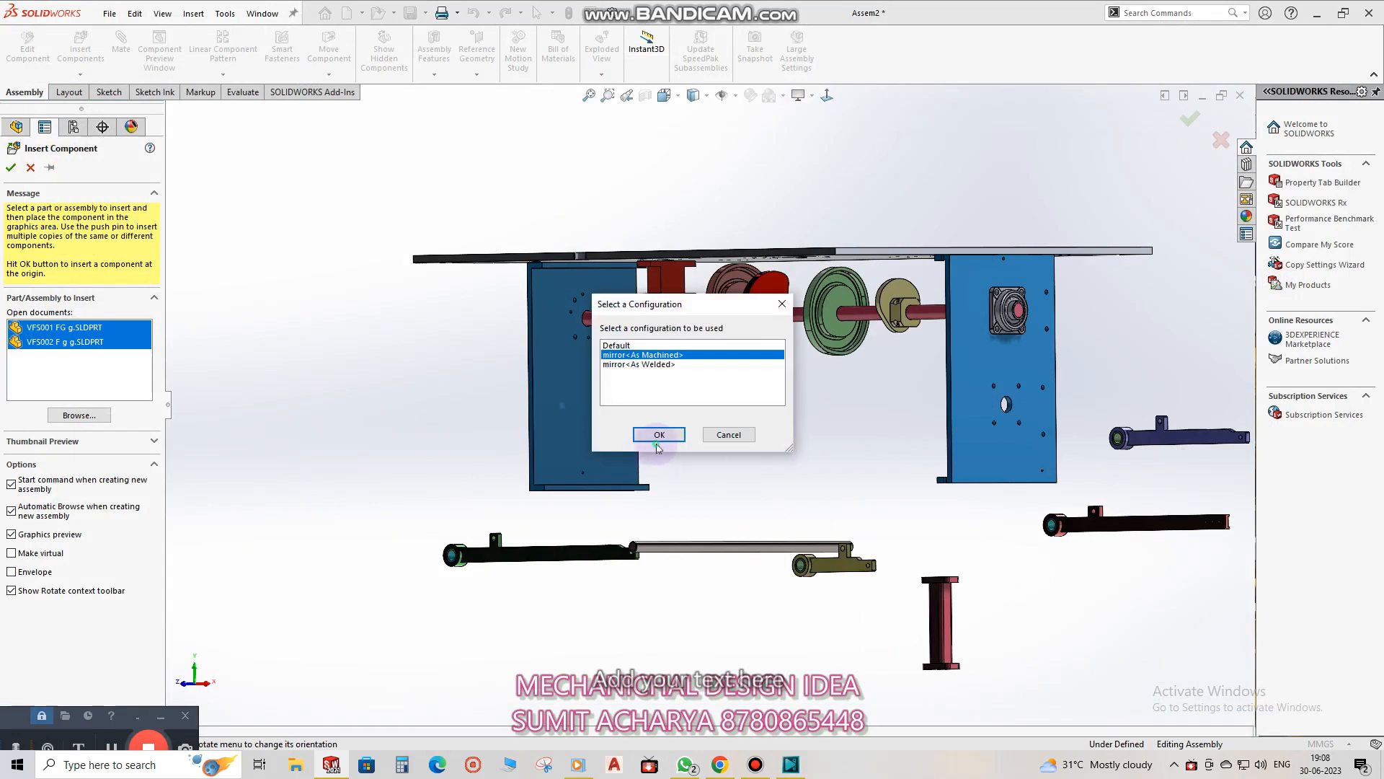
pyautogui.click(684, 439)
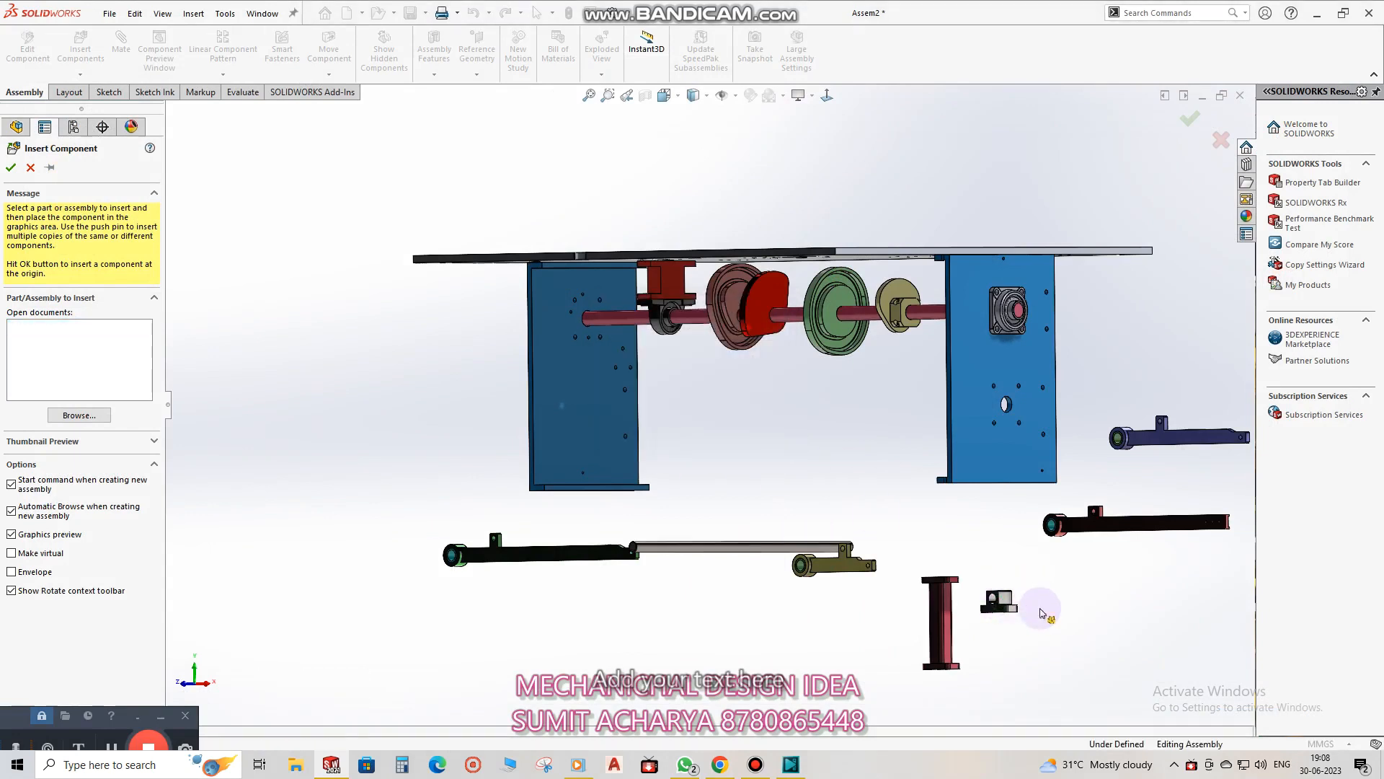
pyautogui.moveTo(935, 531); pyautogui.dragTo(993, 581, button='middle')
pyautogui.scroll(-3, 1002, 584)
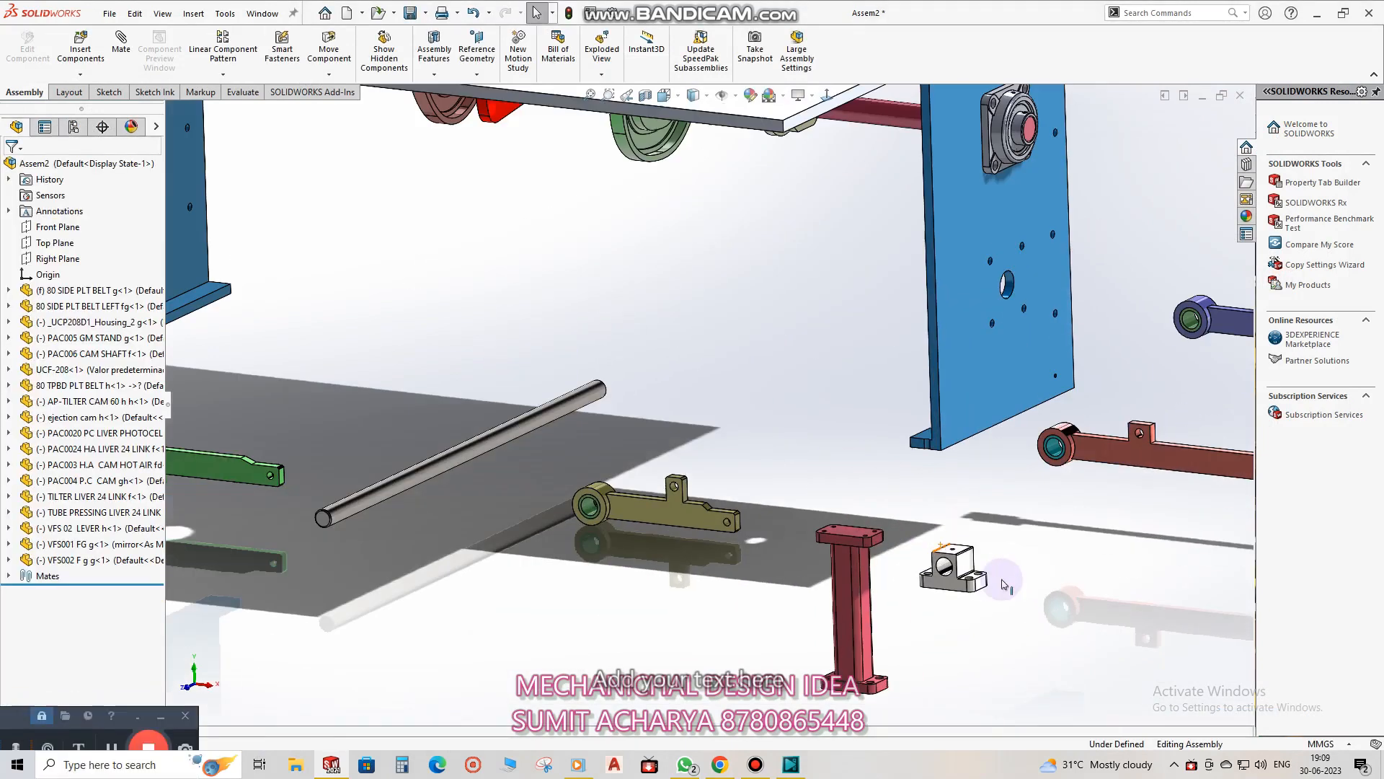
pyautogui.press('Escape')
# Rotate the VFS001 post so that its end flange can be aligned with the top plate.
pyautogui.click(329, 49)
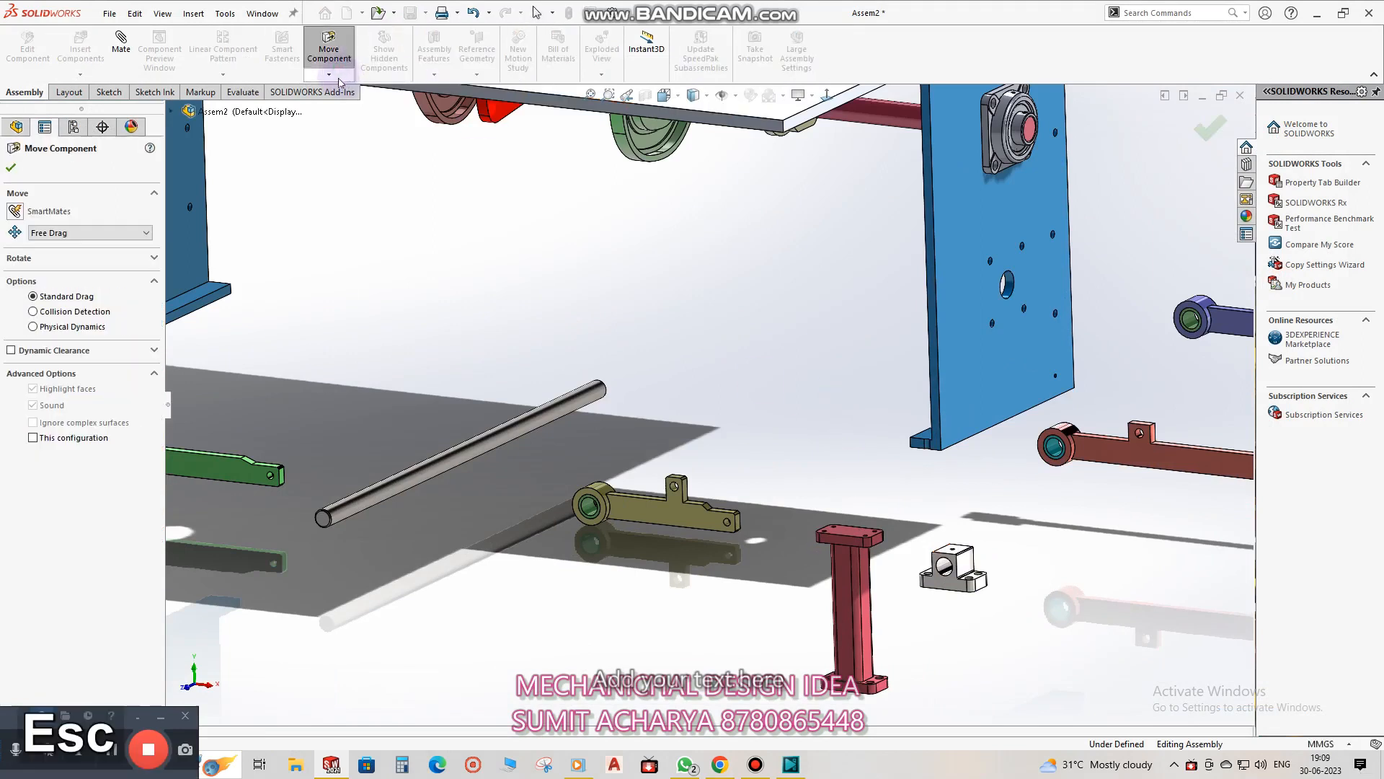
pyautogui.click(328, 75)
pyautogui.click(347, 109)
pyautogui.moveTo(933, 484); pyautogui.dragTo(1058, 625)
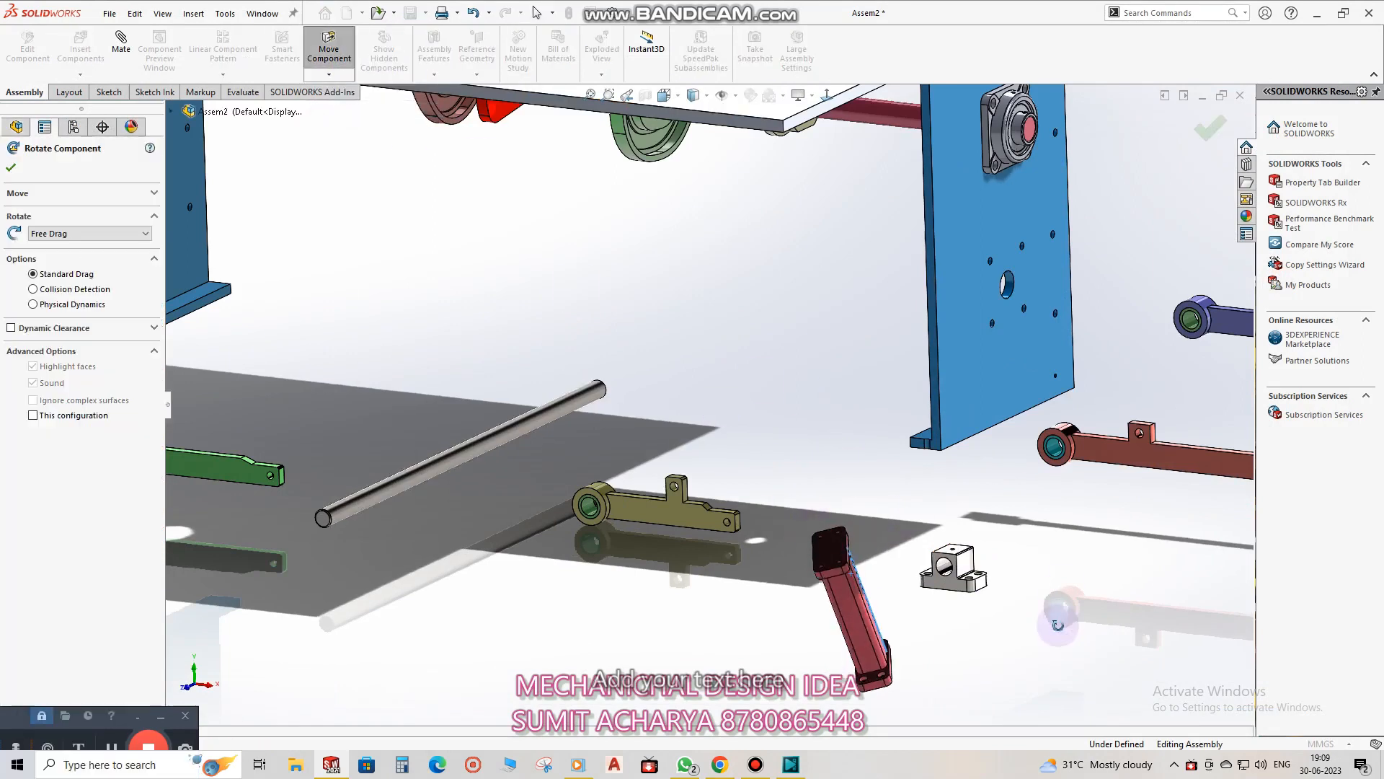
pyautogui.moveTo(1015, 556); pyautogui.dragTo(914, 561)
pyautogui.press('Escape')
# Mate the end flange face of the VFS001 post flush against the underside of the top plate.
pyautogui.click(839, 531)
pyautogui.scroll(4, 1053, 452)
pyautogui.moveTo(905, 339); pyautogui.dragTo(840, 241, button='middle')
pyautogui.scroll(-5, 804, 294)
pyautogui.keyDown('ctrl'); pyautogui.click(804, 294); pyautogui.keyUp('ctrl')
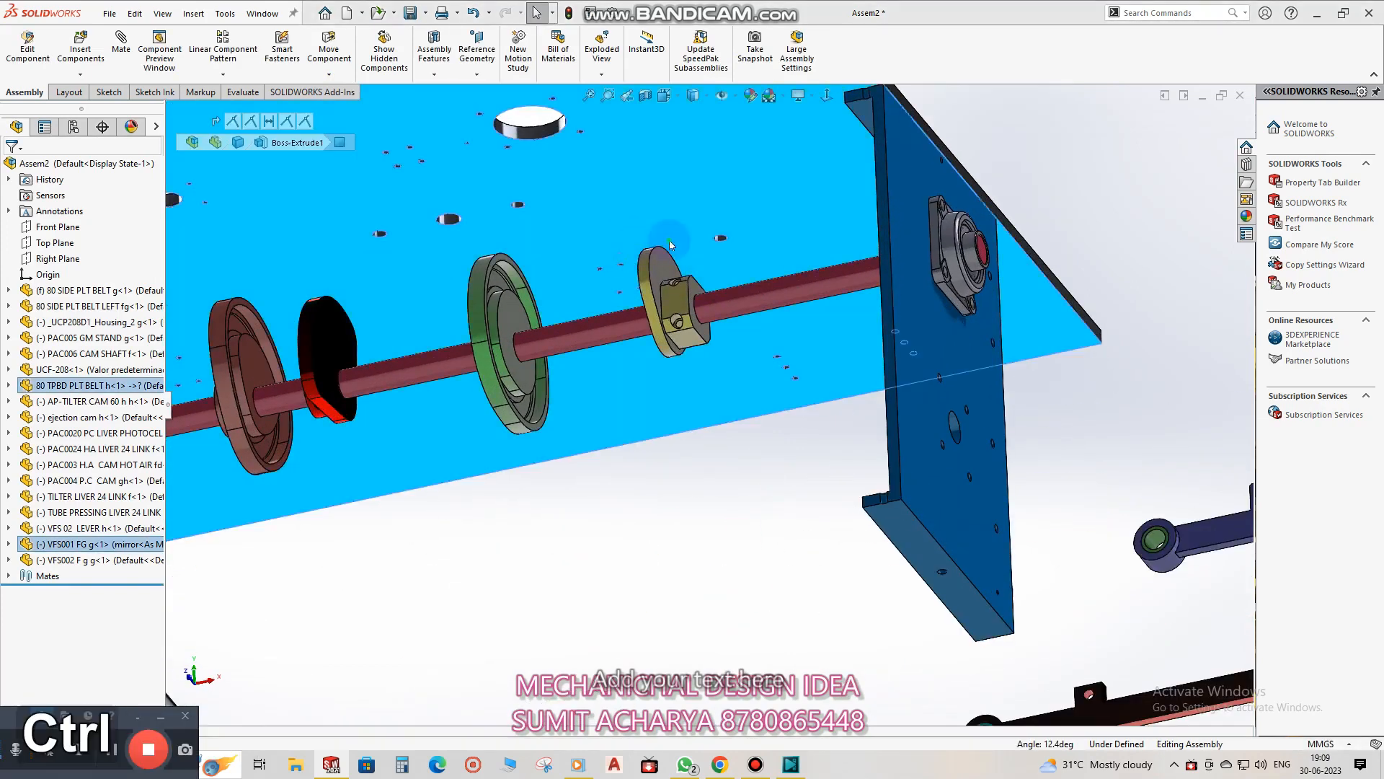
pyautogui.press('Escape')
# Mate a flange hole of the VFS001 post concentric with its mounting hole in the top plate.
pyautogui.scroll(-3, 577, 337)
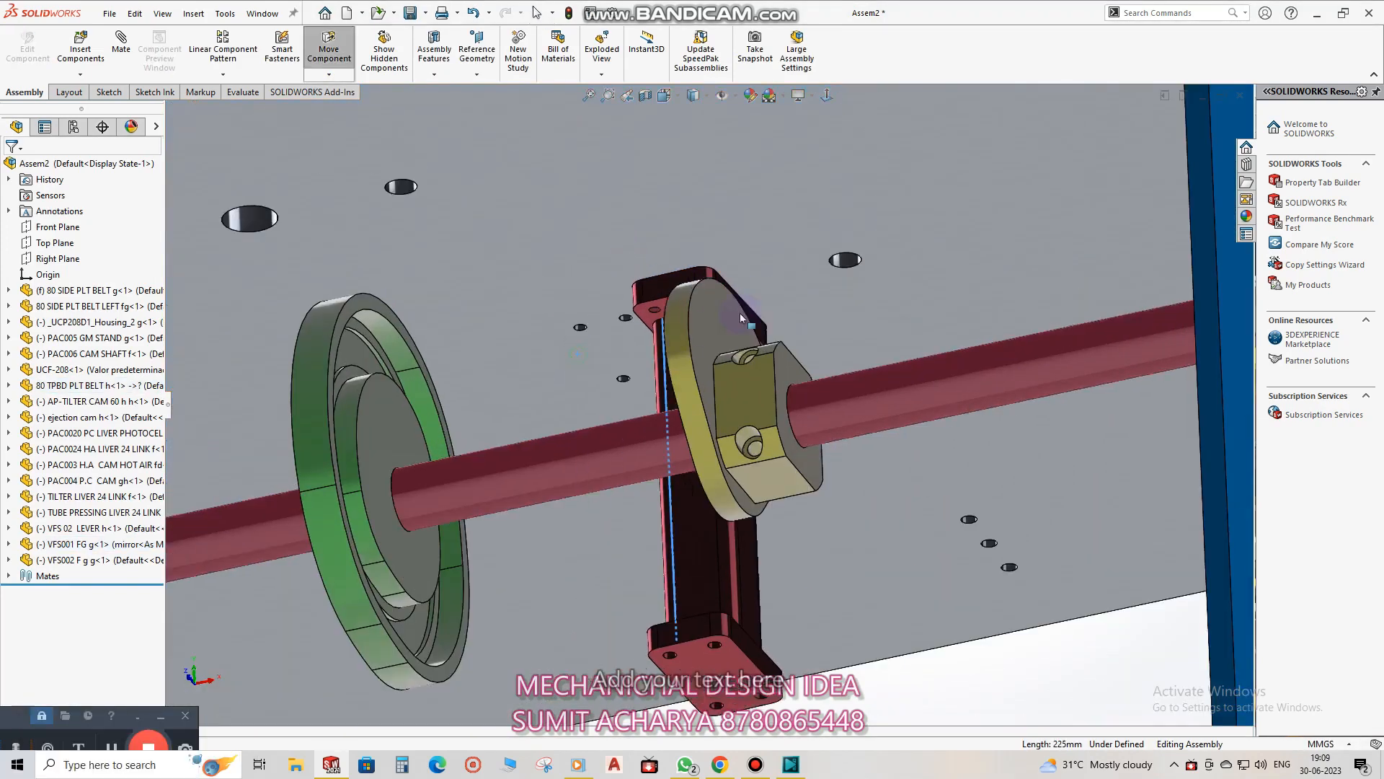
pyautogui.scroll(-2, 740, 313)
pyautogui.press('Escape')
pyautogui.scroll(-2, 782, 267)
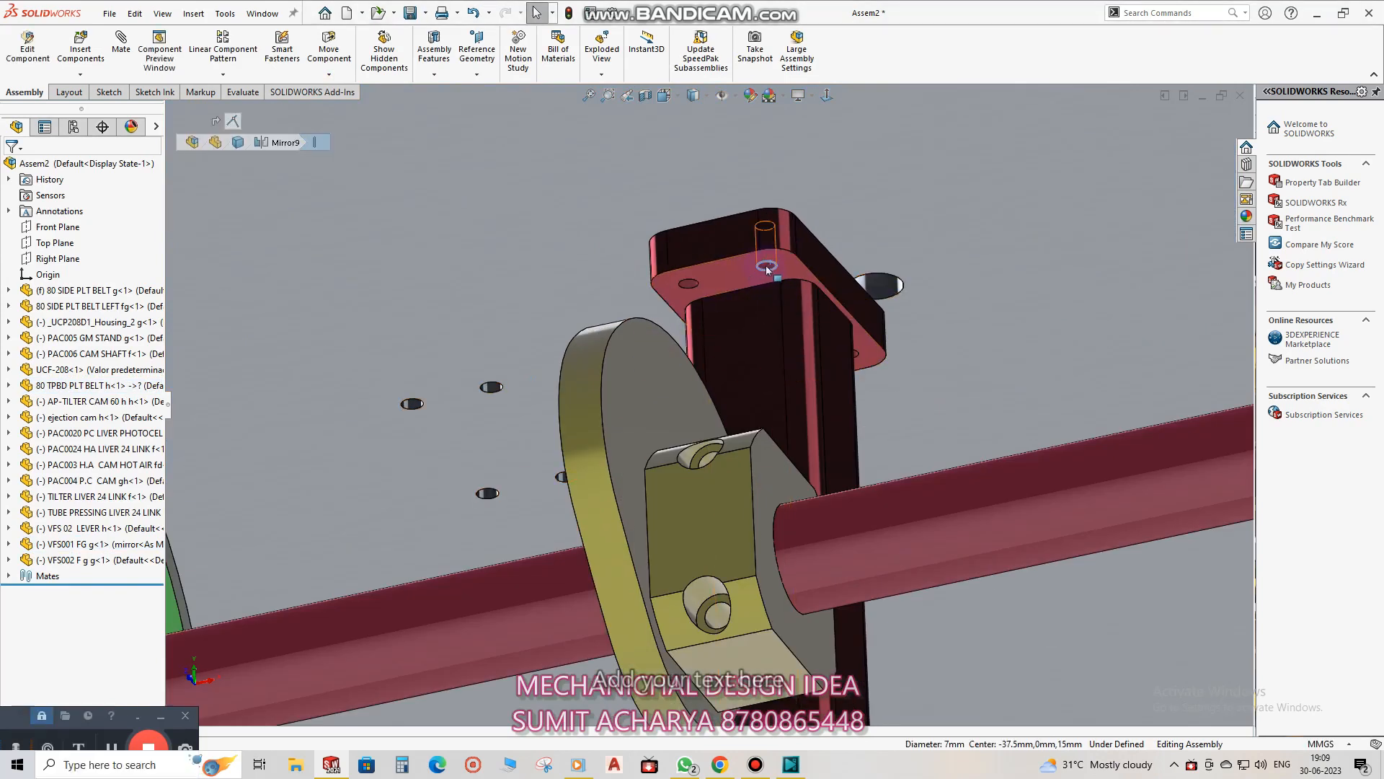
pyautogui.keyDown('ctrl'); pyautogui.click(489, 387); pyautogui.keyUp('ctrl')
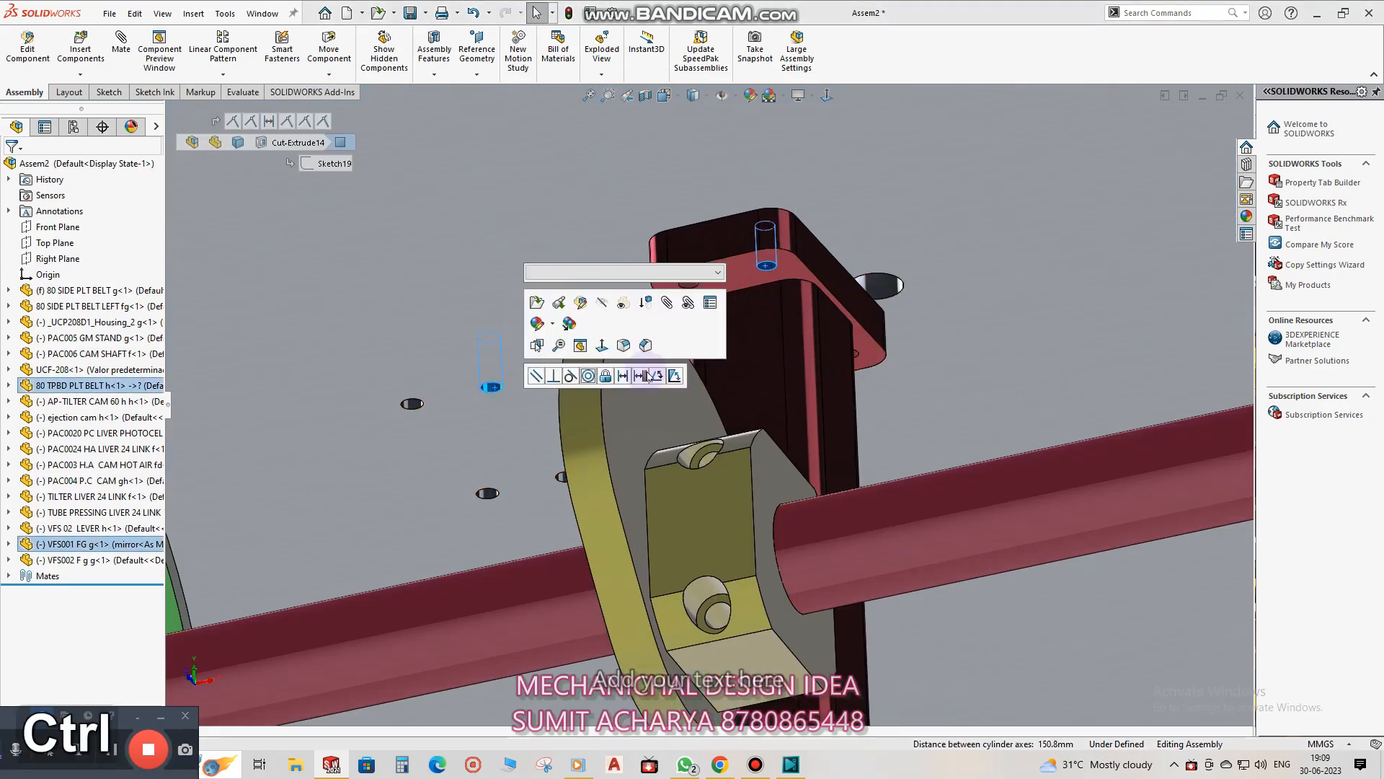
pyautogui.click(588, 376)
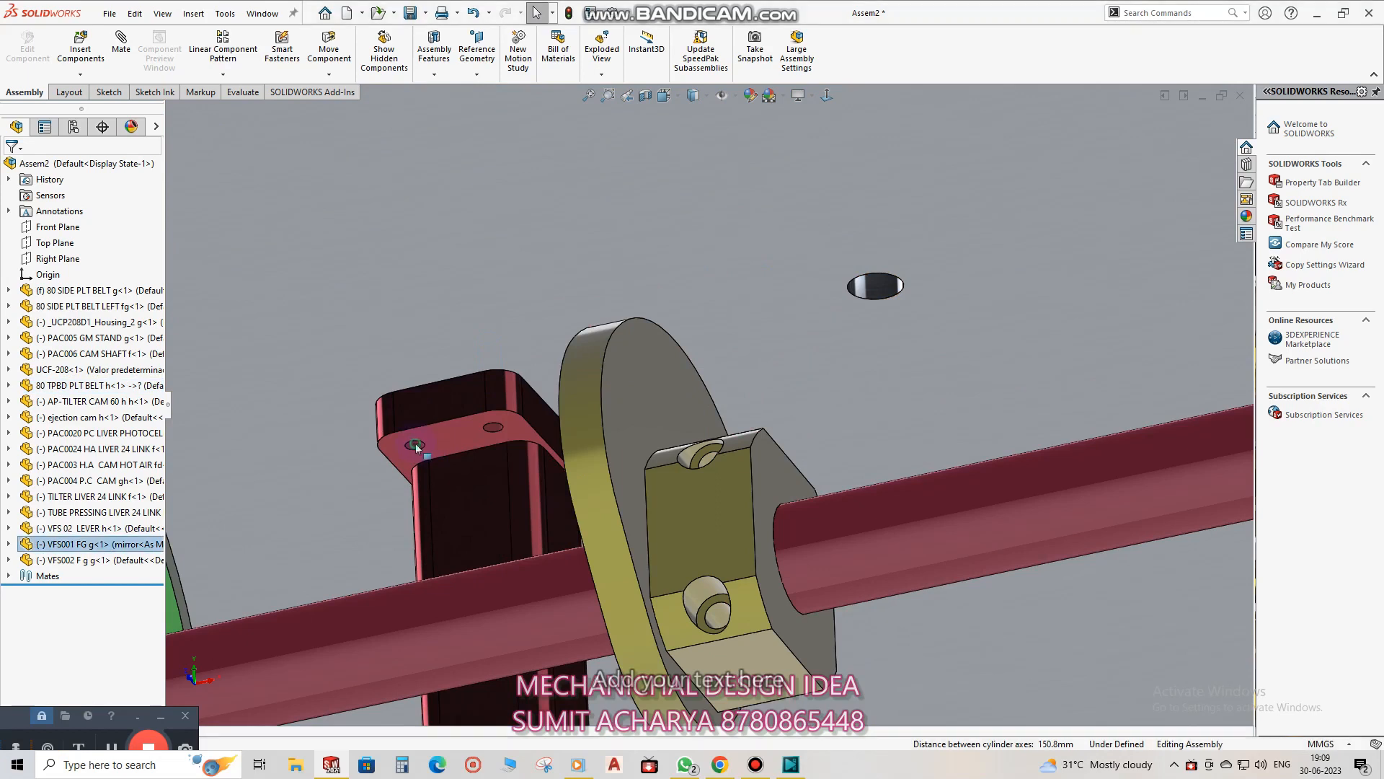
# Mate a second flange hole of the VFS001 post concentric with the neighbouring top plate hole.
pyautogui.click(416, 446)
pyautogui.moveTo(417, 446); pyautogui.dragTo(681, 332, button='middle')
pyautogui.scroll(-3, 671, 325)
pyautogui.keyDown('ctrl'); pyautogui.click(775, 266); pyautogui.keyUp('ctrl')
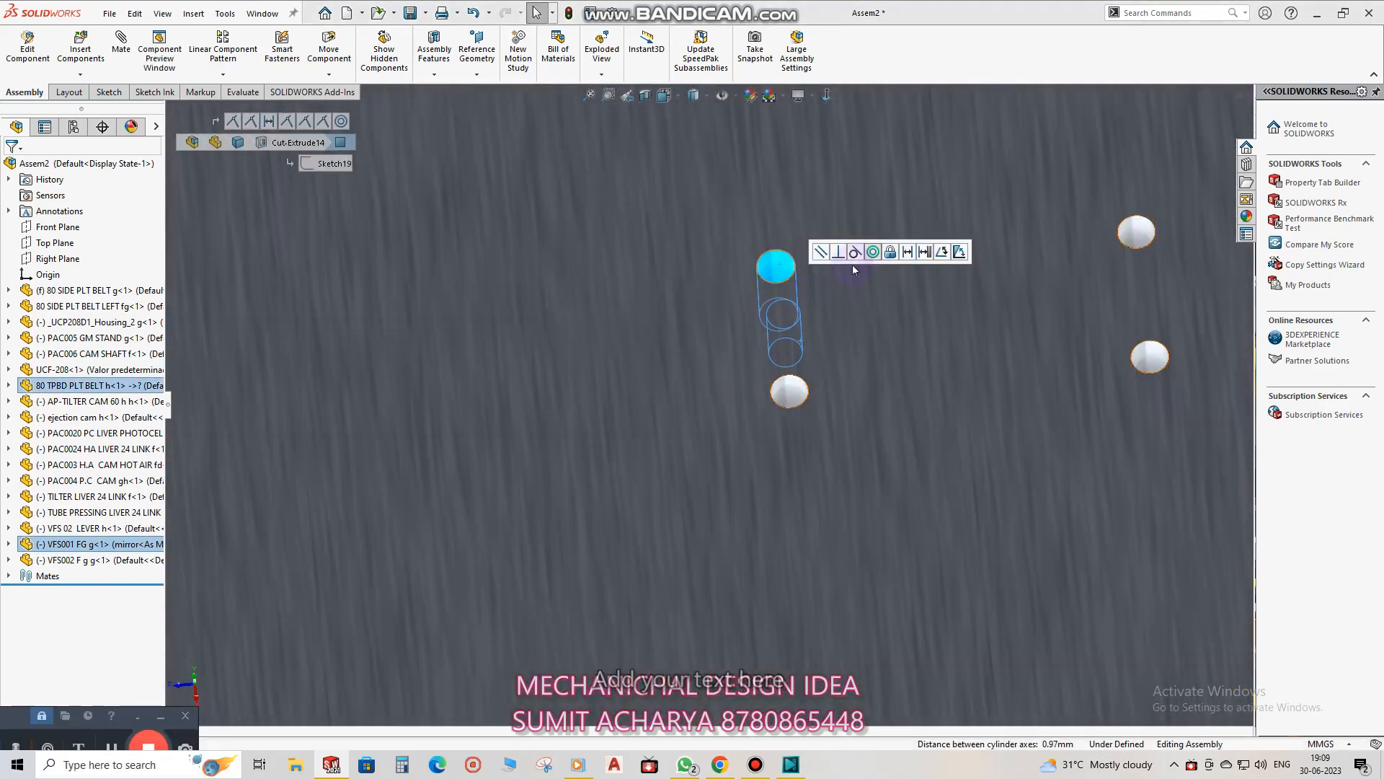
pyautogui.click(873, 252)
pyautogui.scroll(7, 722, 375)
pyautogui.moveTo(722, 375); pyautogui.dragTo(593, 578, button='middle')
pyautogui.scroll(3, 726, 462)
pyautogui.press('Escape')
# Move the VFS002 block from below the frame to the space beside the free end of the VFS001 post.
pyautogui.click(618, 575)
pyautogui.scroll(4, 577, 576)
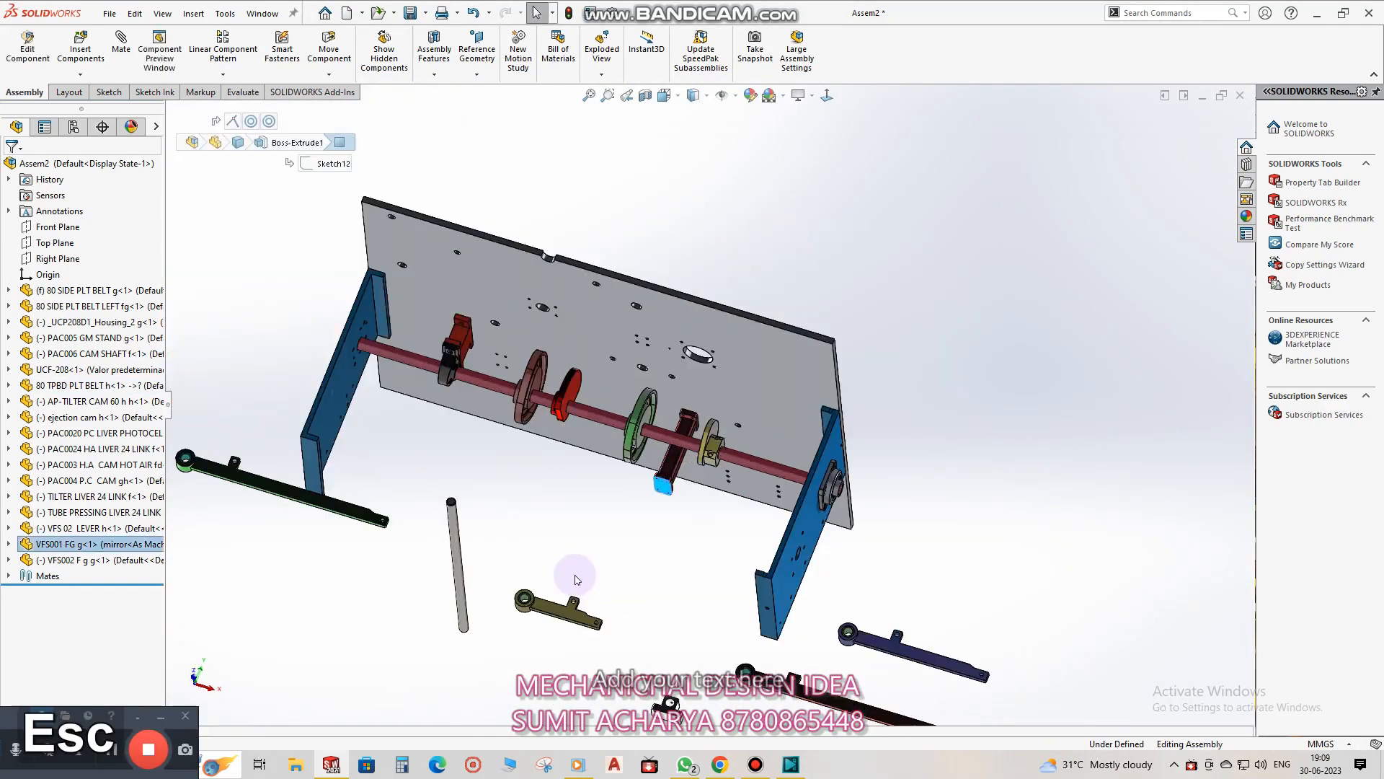
pyautogui.scroll(-2, 656, 695)
pyautogui.moveTo(712, 705); pyautogui.dragTo(590, 424)
pyautogui.press('Escape')
pyautogui.moveTo(723, 708); pyautogui.dragTo(661, 465)
pyautogui.press('Escape')
pyautogui.scroll(-3, 661, 496)
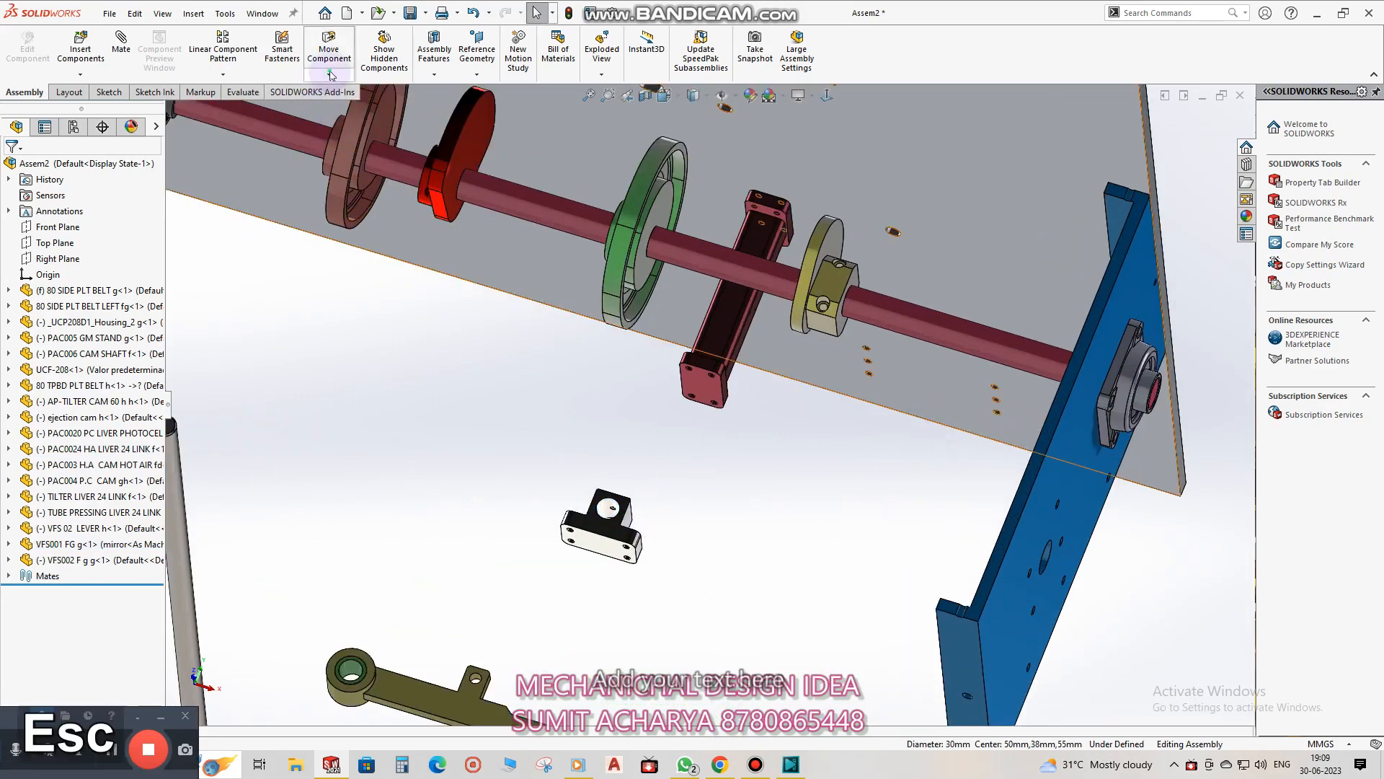
# Rotate the VFS002 block and mate its base face flush against the free end face of the VFS001 post.
pyautogui.click(329, 73)
pyautogui.click(356, 104)
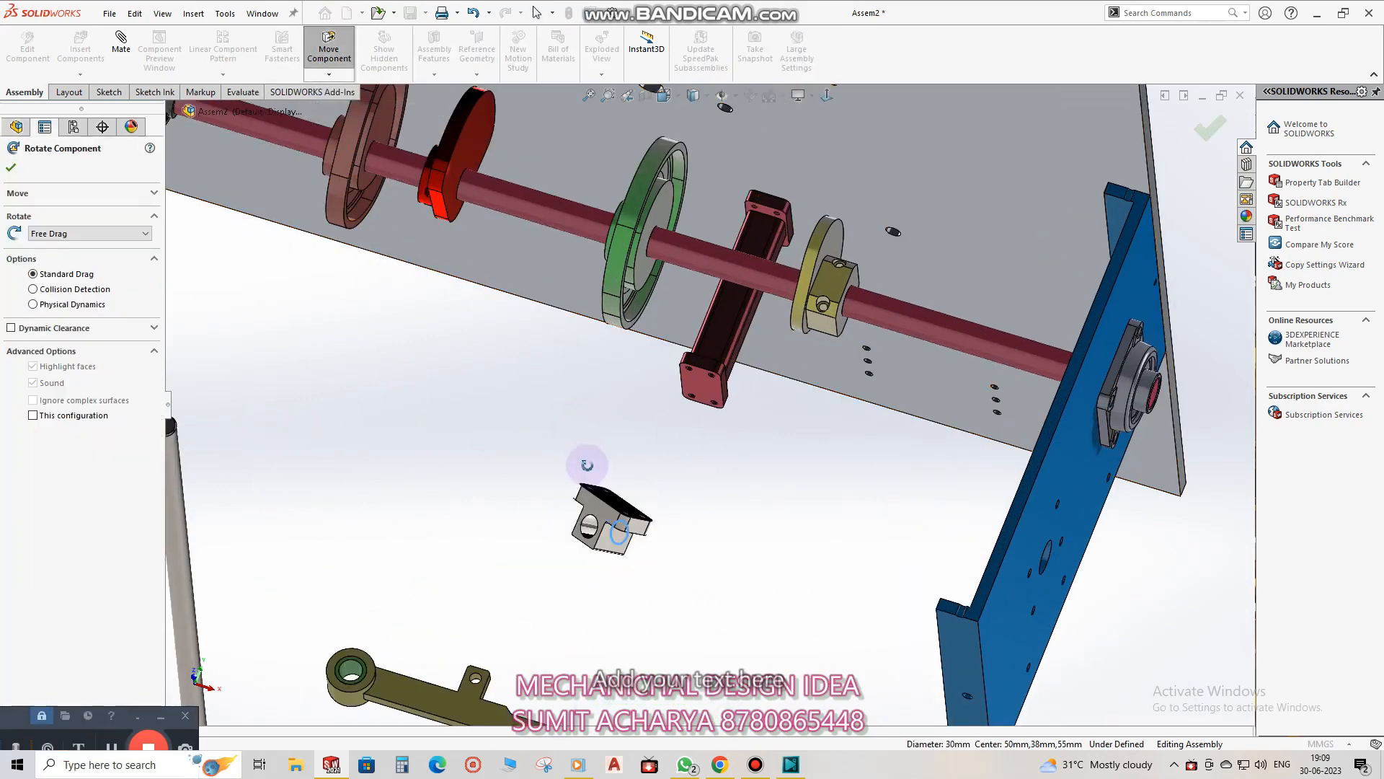
pyautogui.press('Escape')
pyautogui.click(611, 504)
pyautogui.moveTo(620, 419); pyautogui.dragTo(677, 496, button='middle')
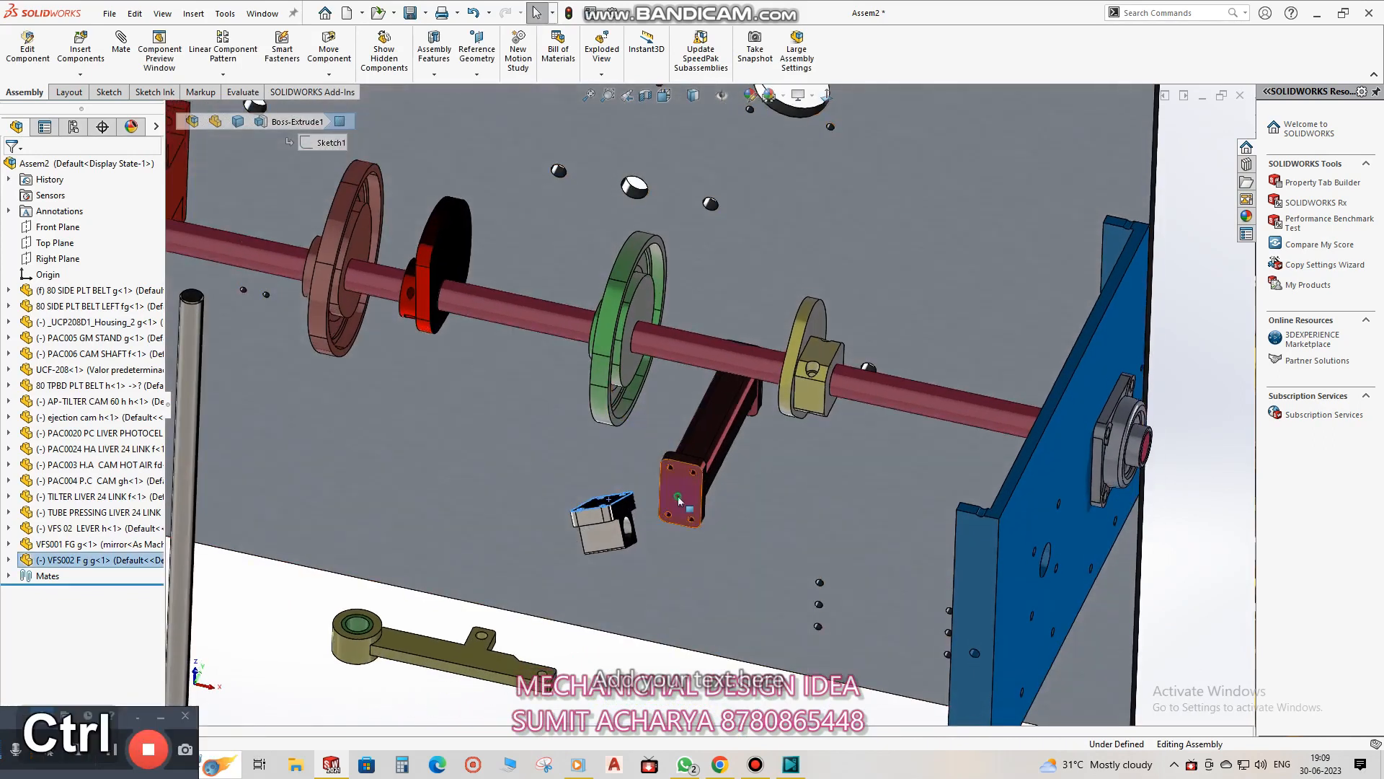
pyautogui.keyDown('ctrl'); pyautogui.click(678, 496); pyautogui.keyUp('ctrl')
pyautogui.press('Escape')
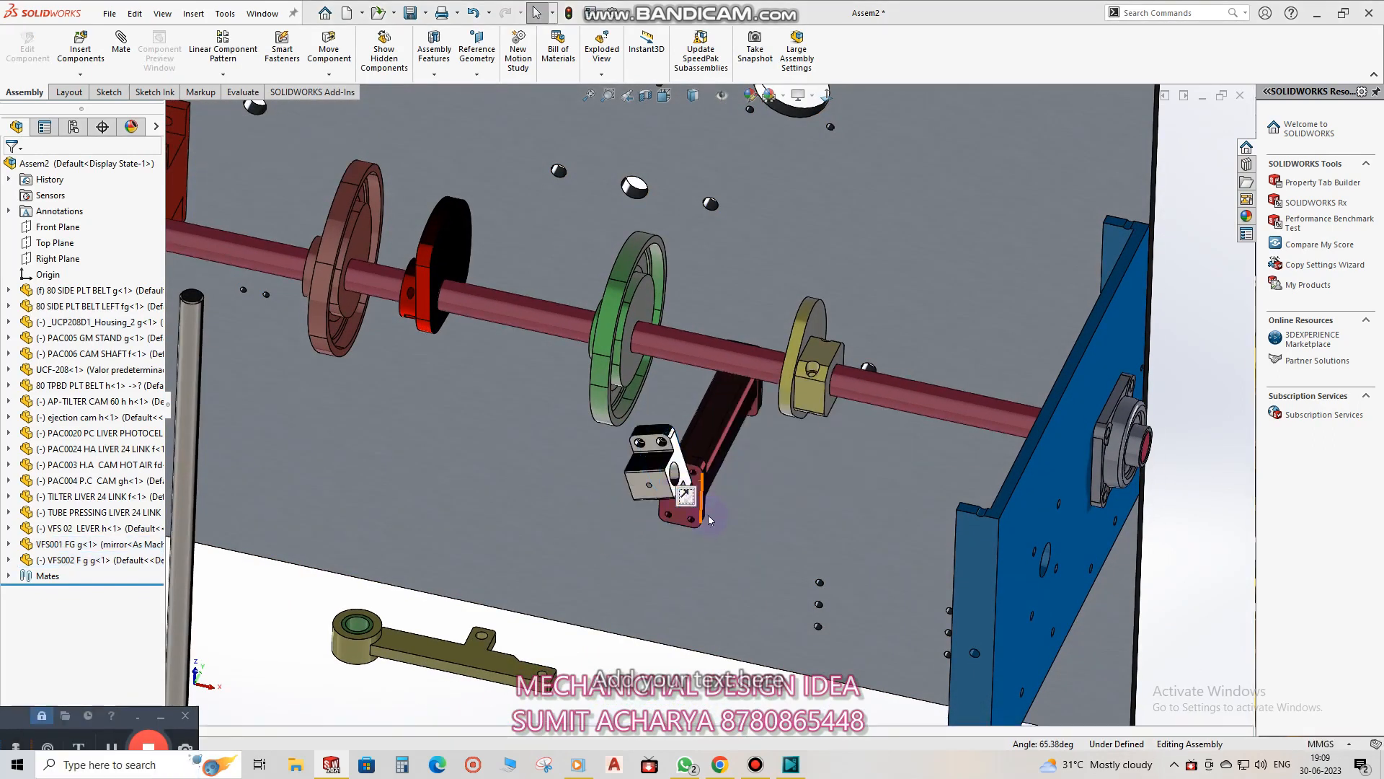
# Mate two mounting holes of the VFS002 block concentric with the matching holes in the VFS001 post's end flange.
pyautogui.scroll(-9, 706, 509)
pyautogui.click(532, 404)
pyautogui.keyDown('ctrl'); pyautogui.click(605, 577); pyautogui.keyUp('ctrl')
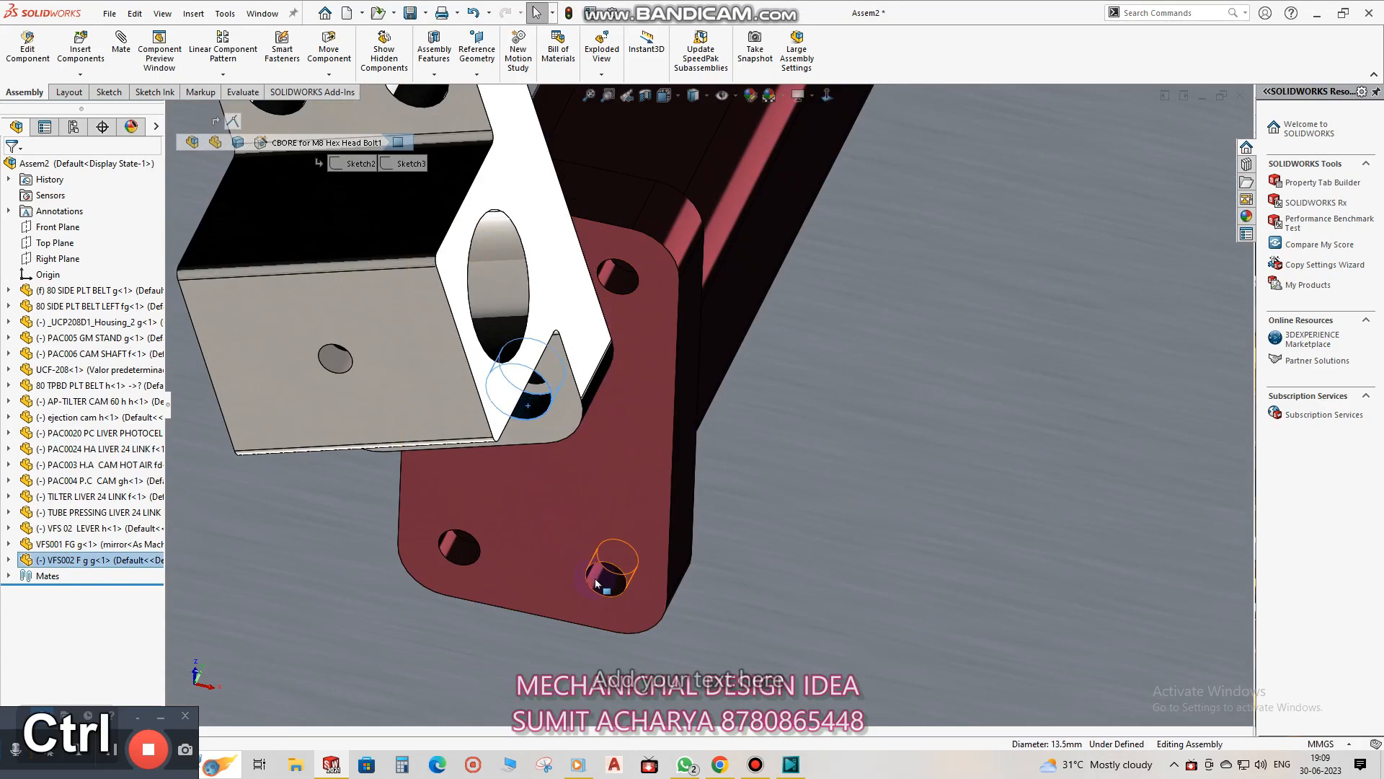
pyautogui.moveTo(603, 571); pyautogui.dragTo(474, 334, button='middle')
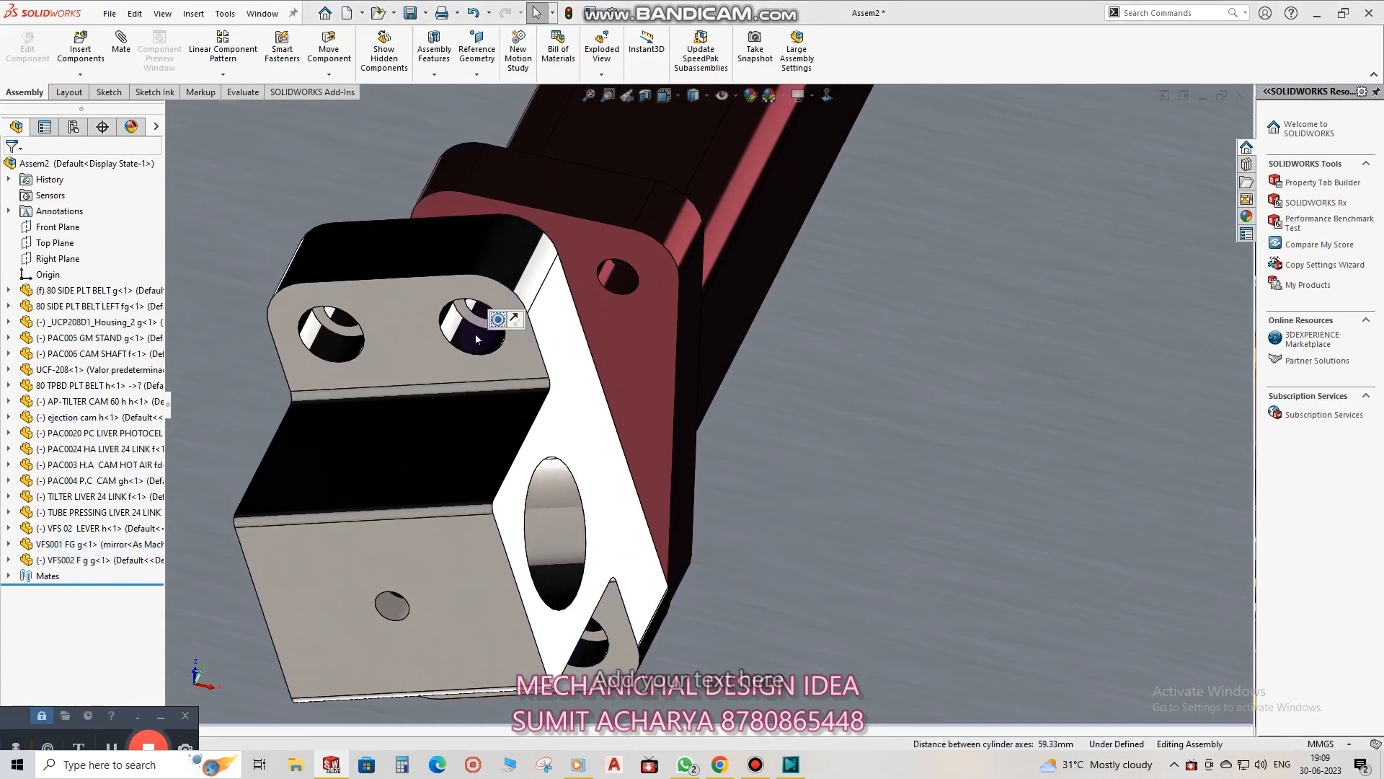
pyautogui.click(474, 334)
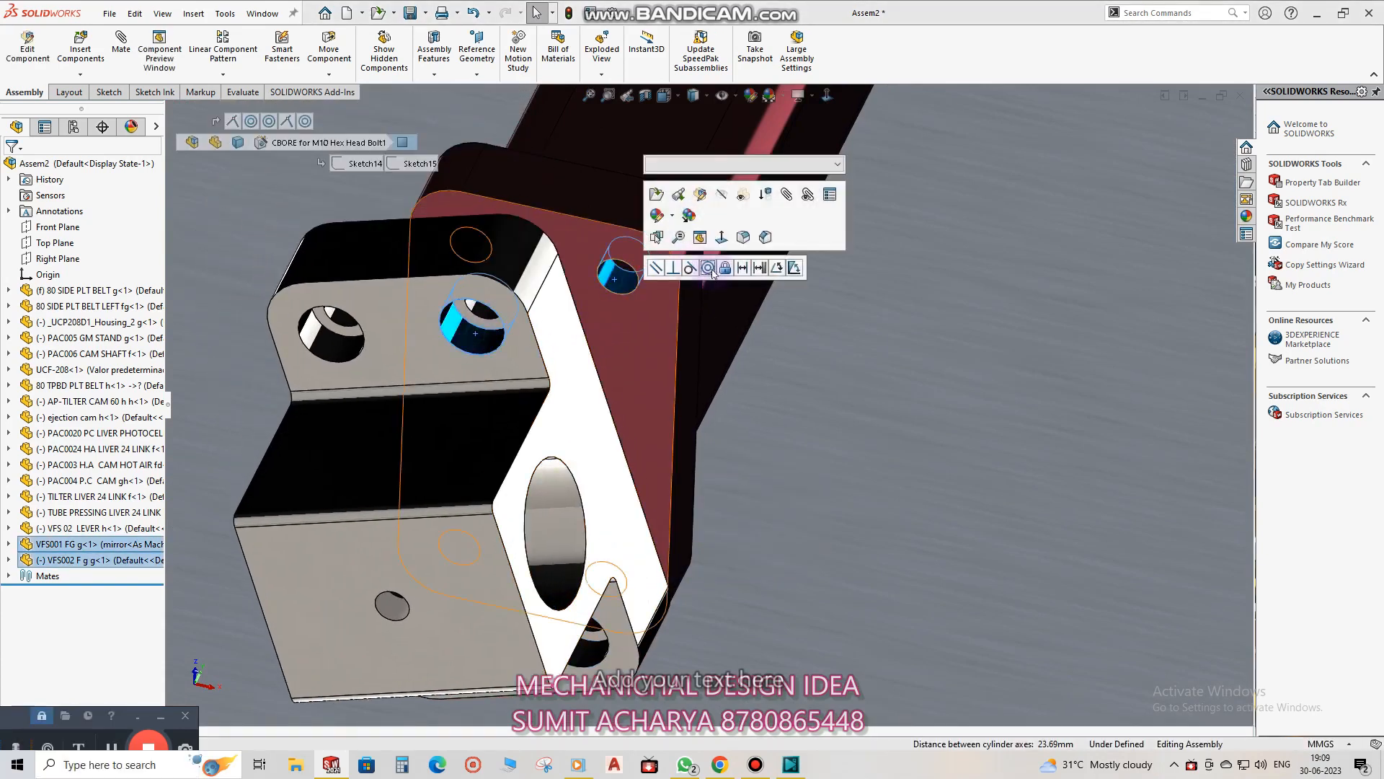
pyautogui.click(707, 268)
# Mate the VFS 02 lever rod concentric with the bore of the VFS002 block.
pyautogui.scroll(6, 625, 434)
pyautogui.scroll(5, 624, 434)
pyautogui.moveTo(674, 495); pyautogui.dragTo(401, 636, button='middle')
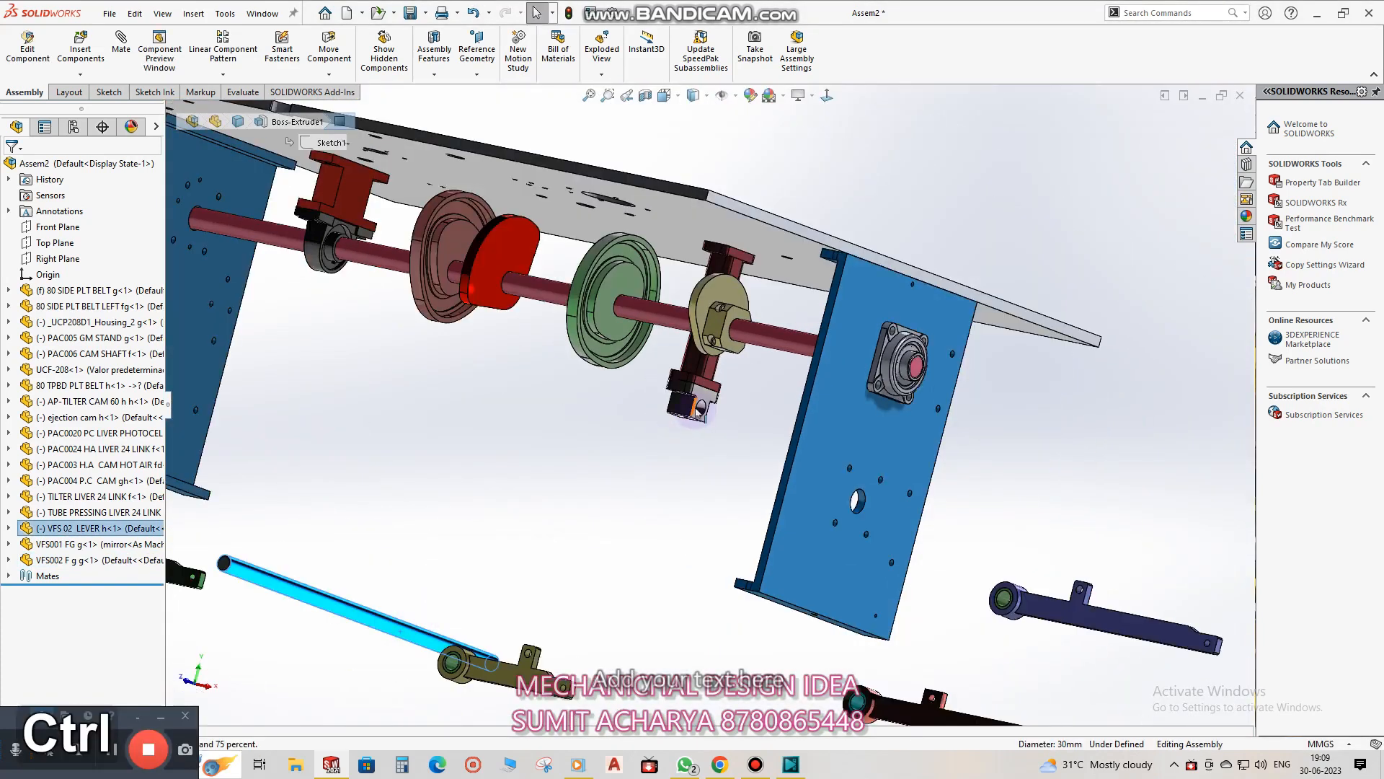
pyautogui.click(787, 396)
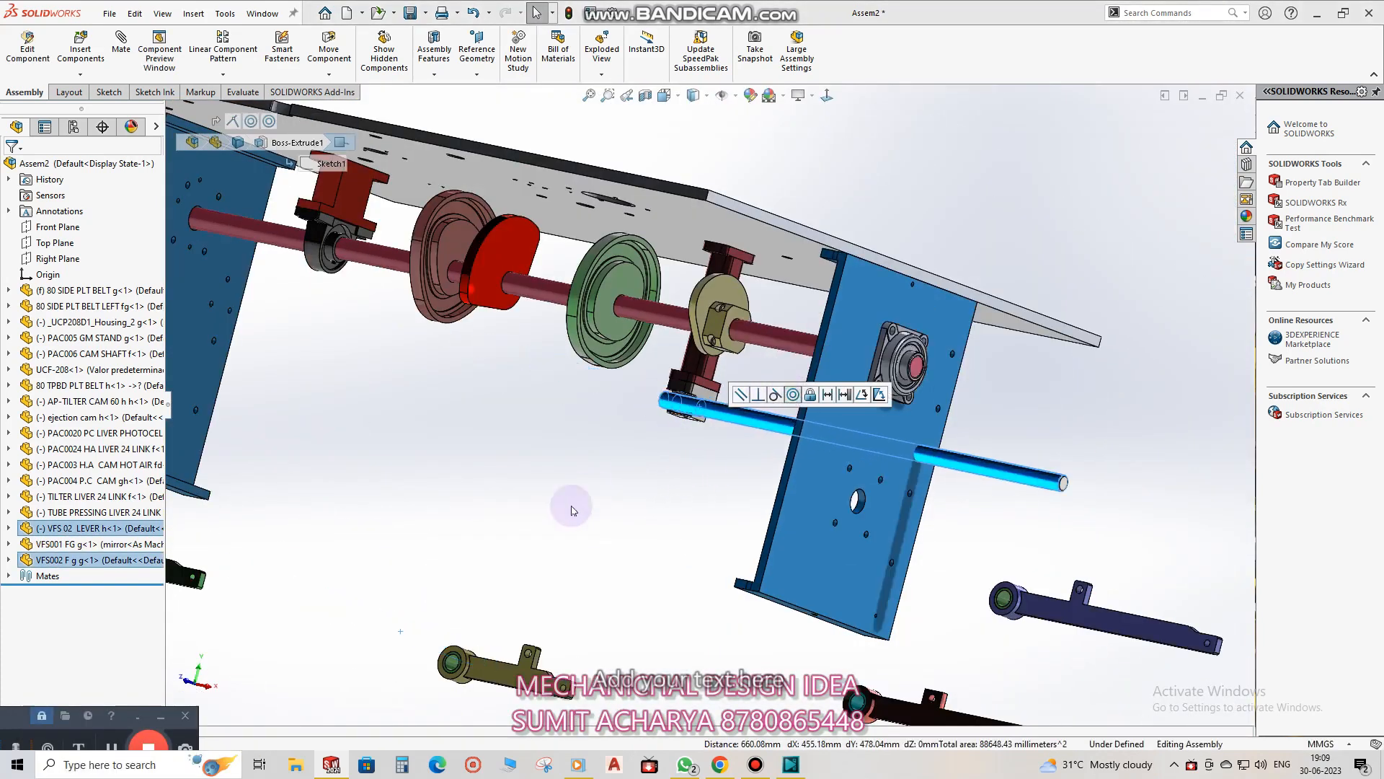
pyautogui.click(545, 527)
# Slide the VFS 02 lever rod to the cam side of the block and mate its end face coincident with the block's outer face.
pyautogui.moveTo(791, 485); pyautogui.dragTo(635, 470)
pyautogui.scroll(-5, 703, 394)
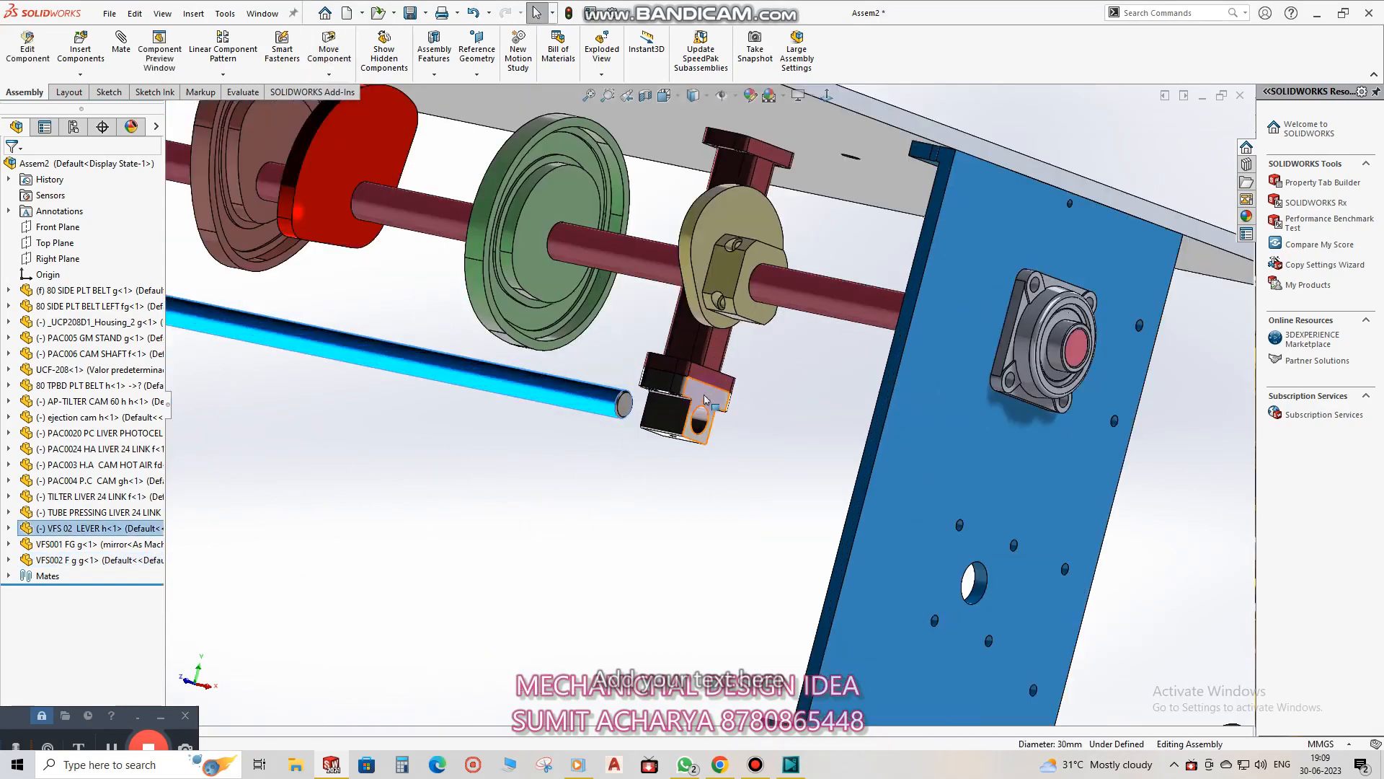
pyautogui.click(705, 399)
pyautogui.keyDown('ctrl'); pyautogui.click(566, 417); pyautogui.keyUp('ctrl')
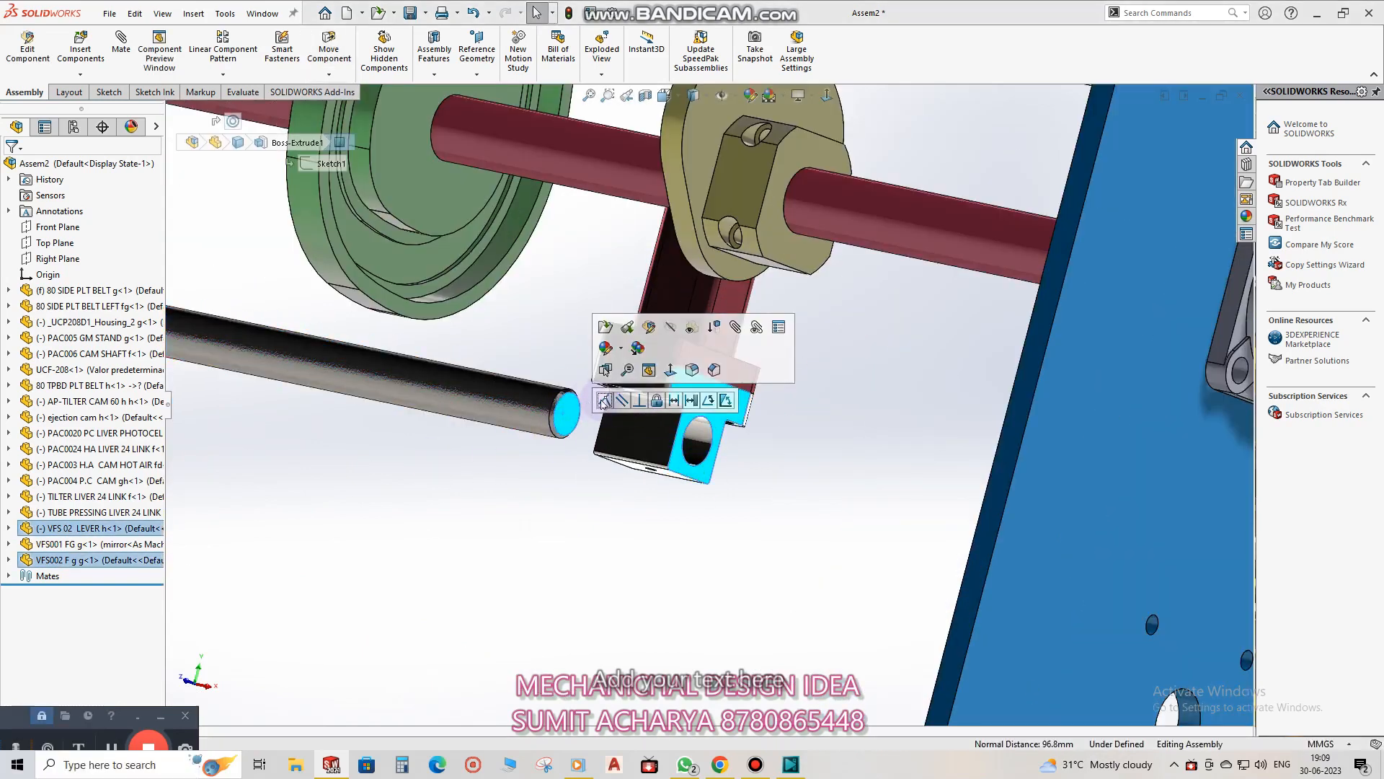
pyautogui.click(612, 400)
pyautogui.click(629, 420)
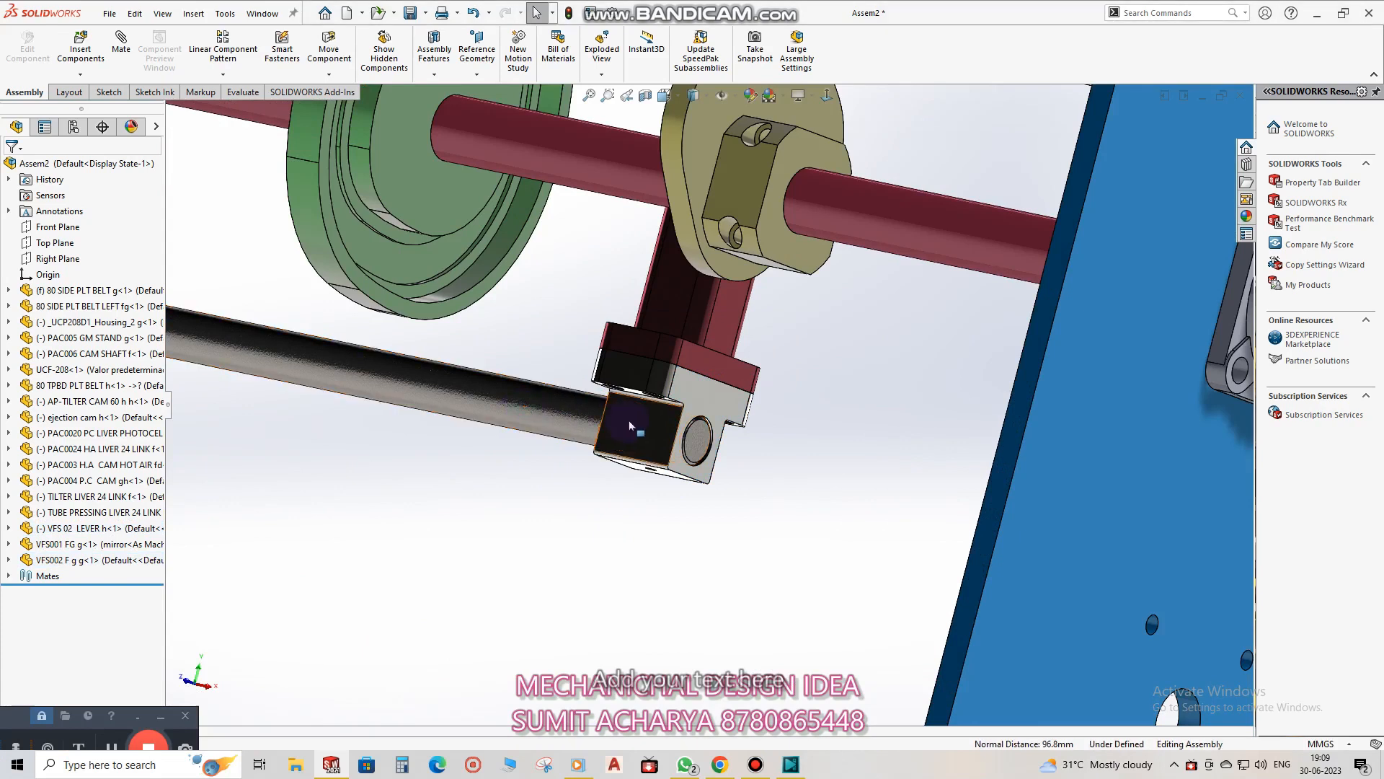
pyautogui.keyDown('ctrl'); pyautogui.click(552, 417); pyautogui.keyUp('ctrl')
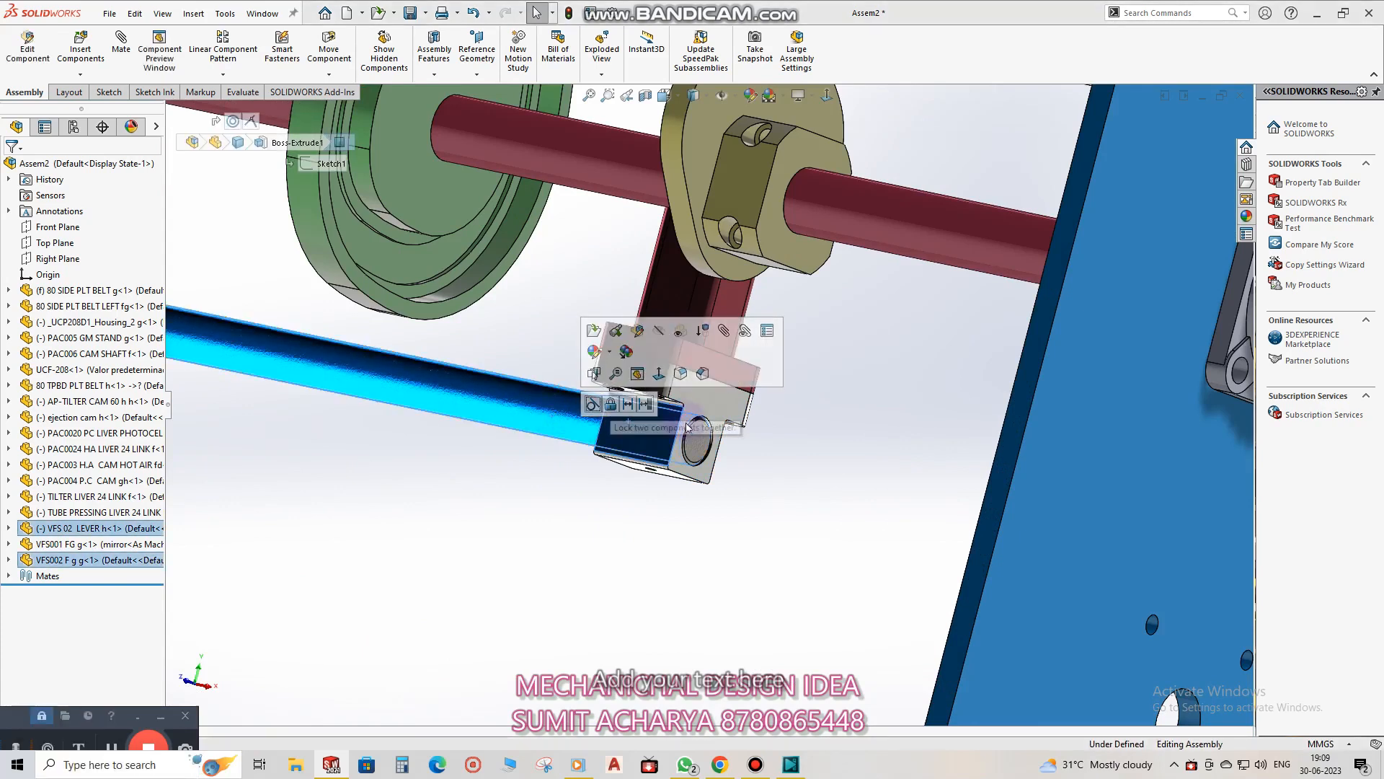
pyautogui.press('Escape')
# Add another coincident mate between the rod's end face and the outer side face around the VFS002 block's bore.
pyautogui.scroll(-5, 720, 433)
pyautogui.click(741, 384)
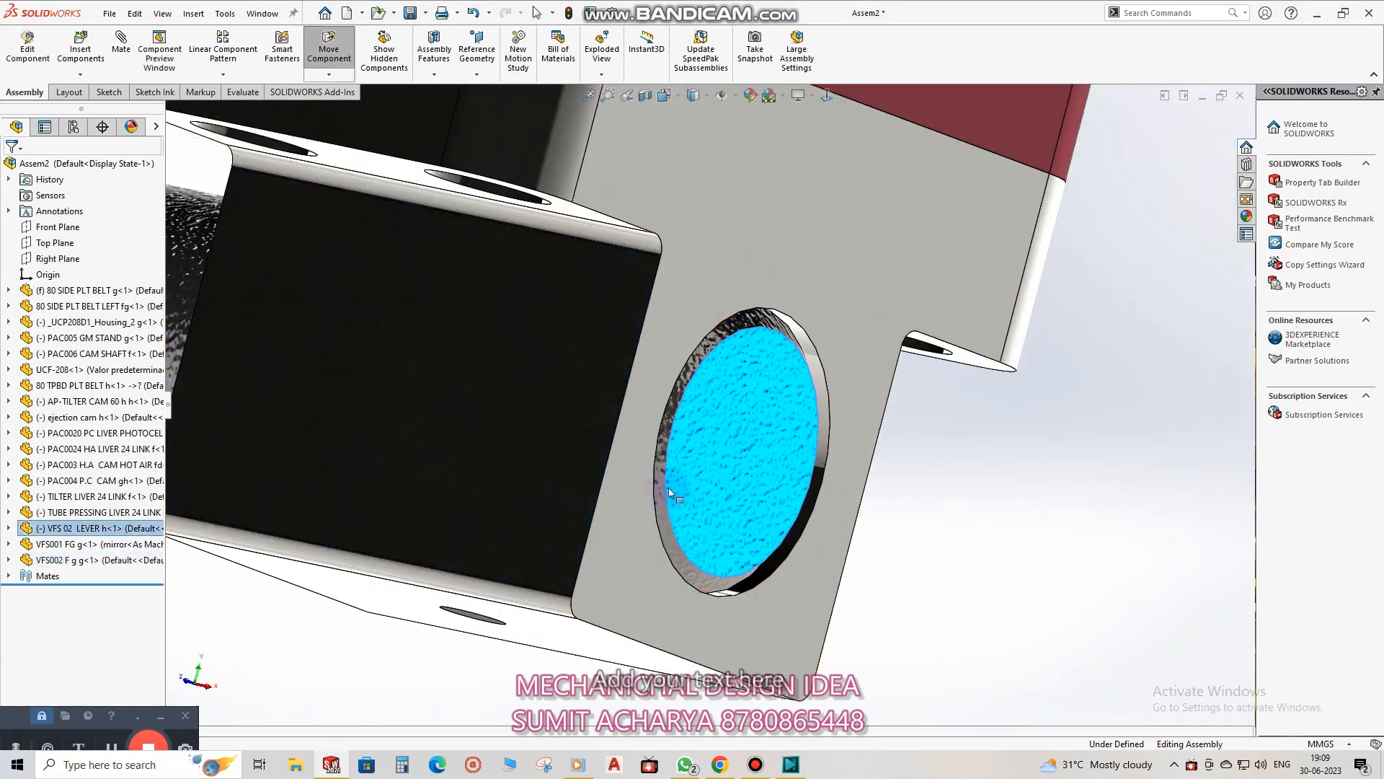
pyautogui.keyDown('ctrl'); pyautogui.click(730, 296); pyautogui.keyUp('ctrl')
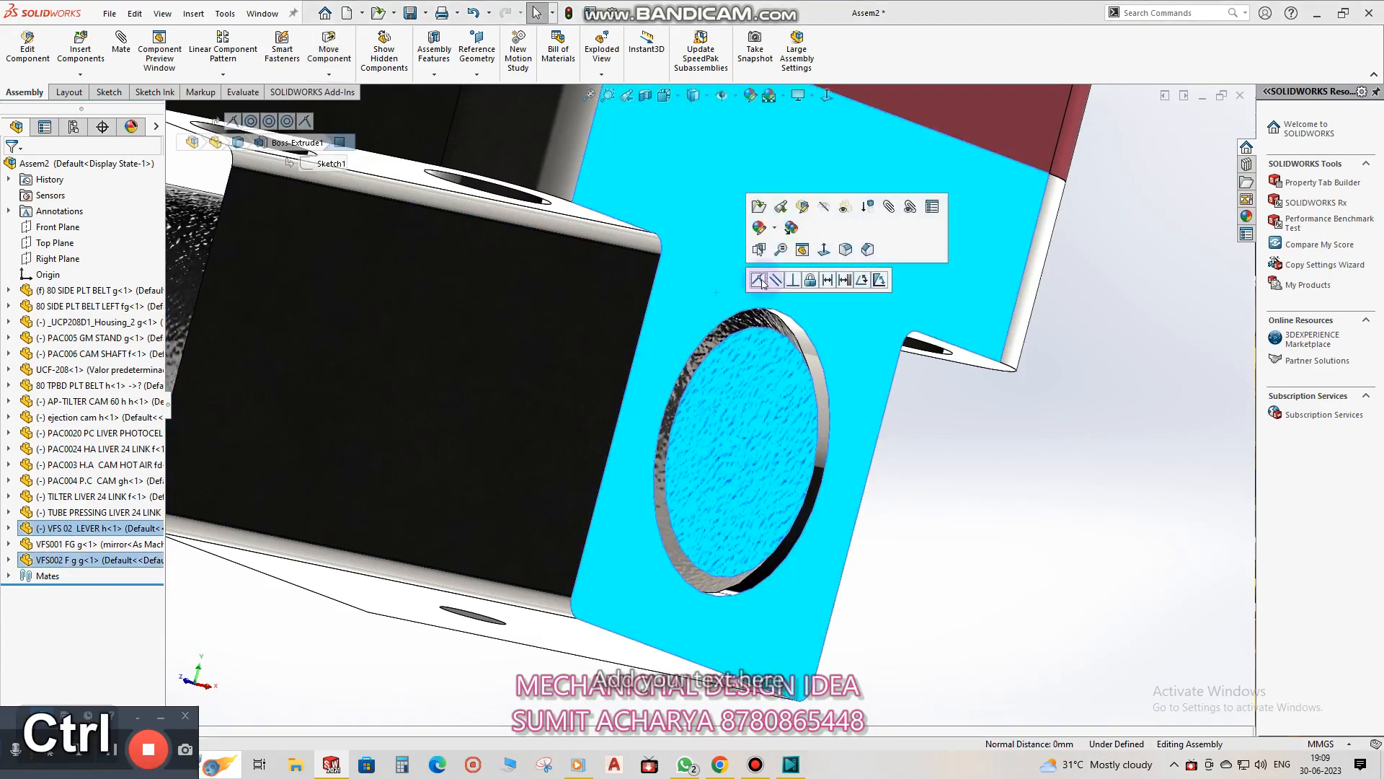
pyautogui.click(762, 282)
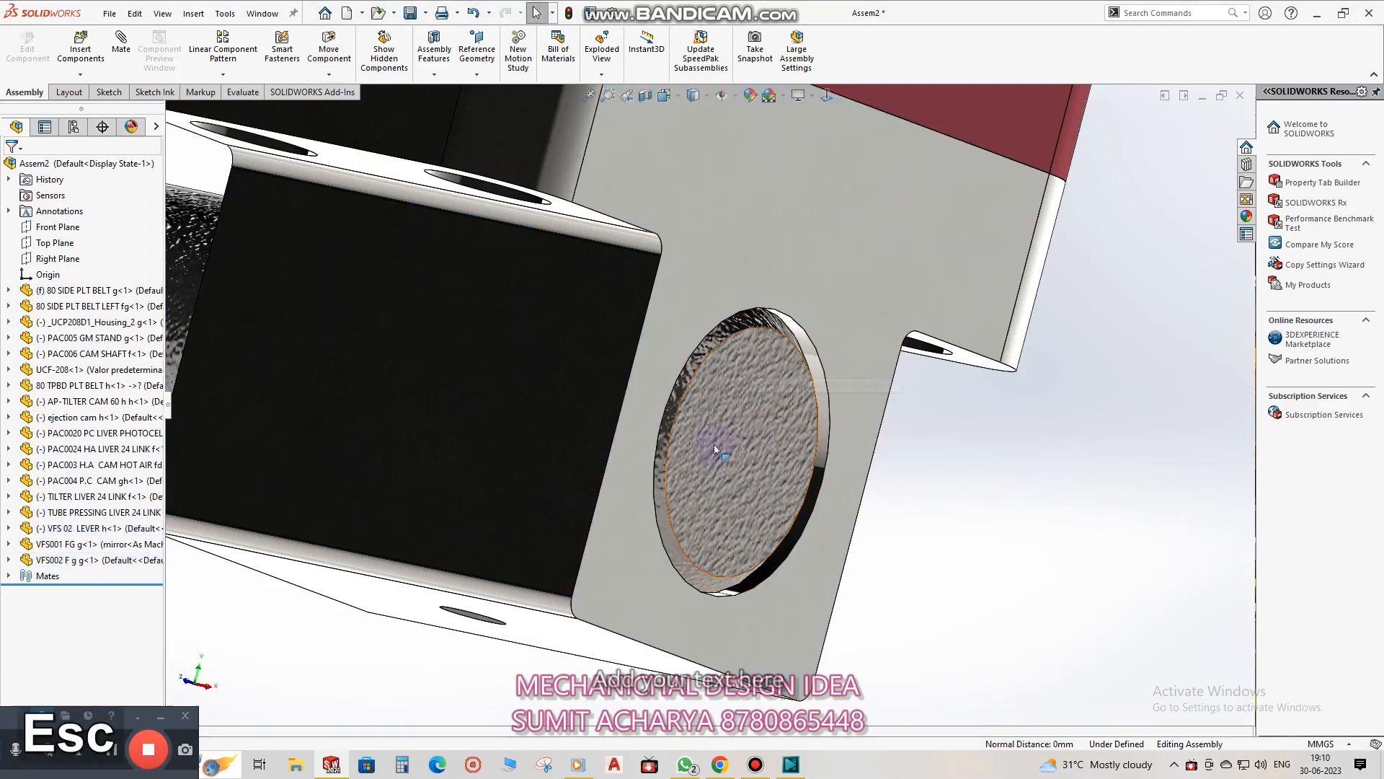
# Linear-pattern the VFS001 post and VFS002 block toward the left side plate with 2 instances spaced 800 mm apart.
pyautogui.scroll(10, 705, 420)
pyautogui.moveTo(641, 399); pyautogui.dragTo(685, 393, button='middle')
pyautogui.scroll(3, 702, 390)
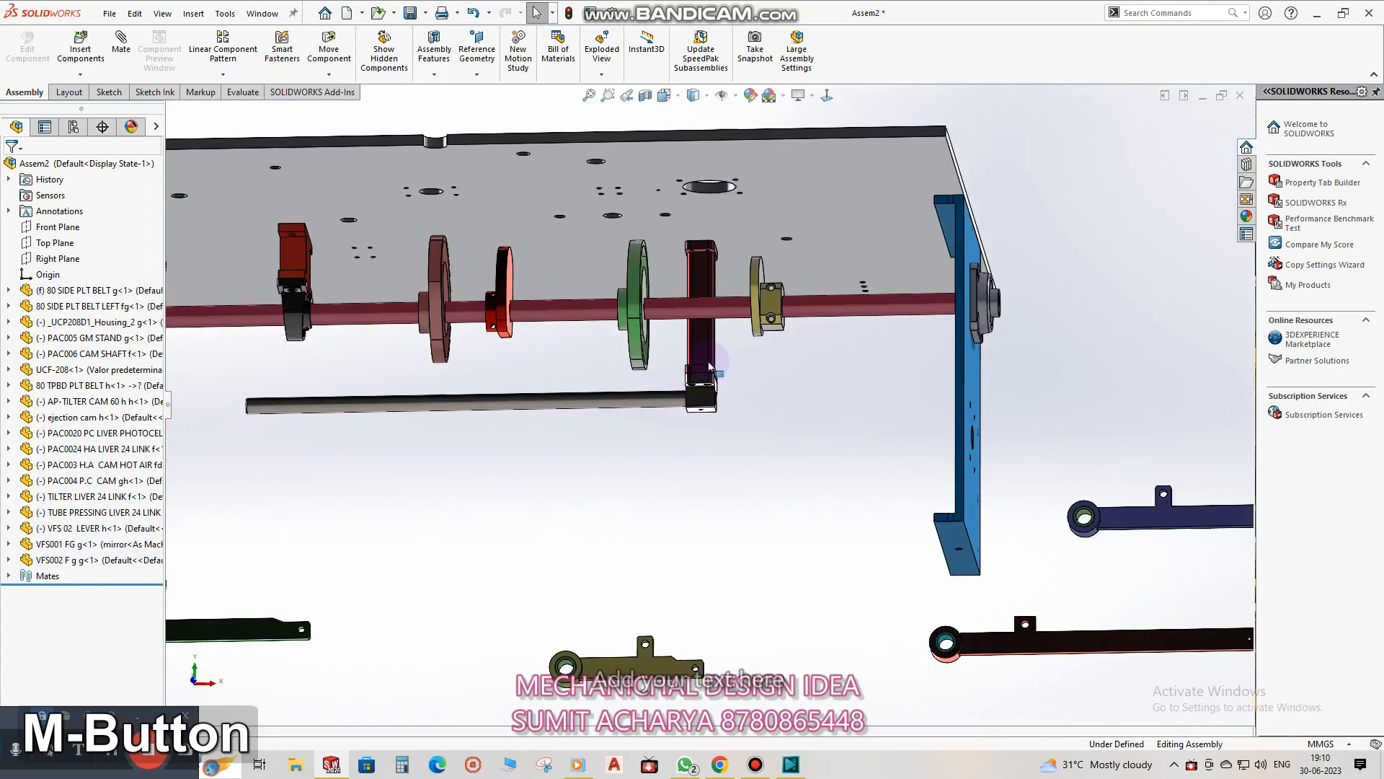
pyautogui.moveTo(757, 427); pyautogui.dragTo(756, 382, button='middle')
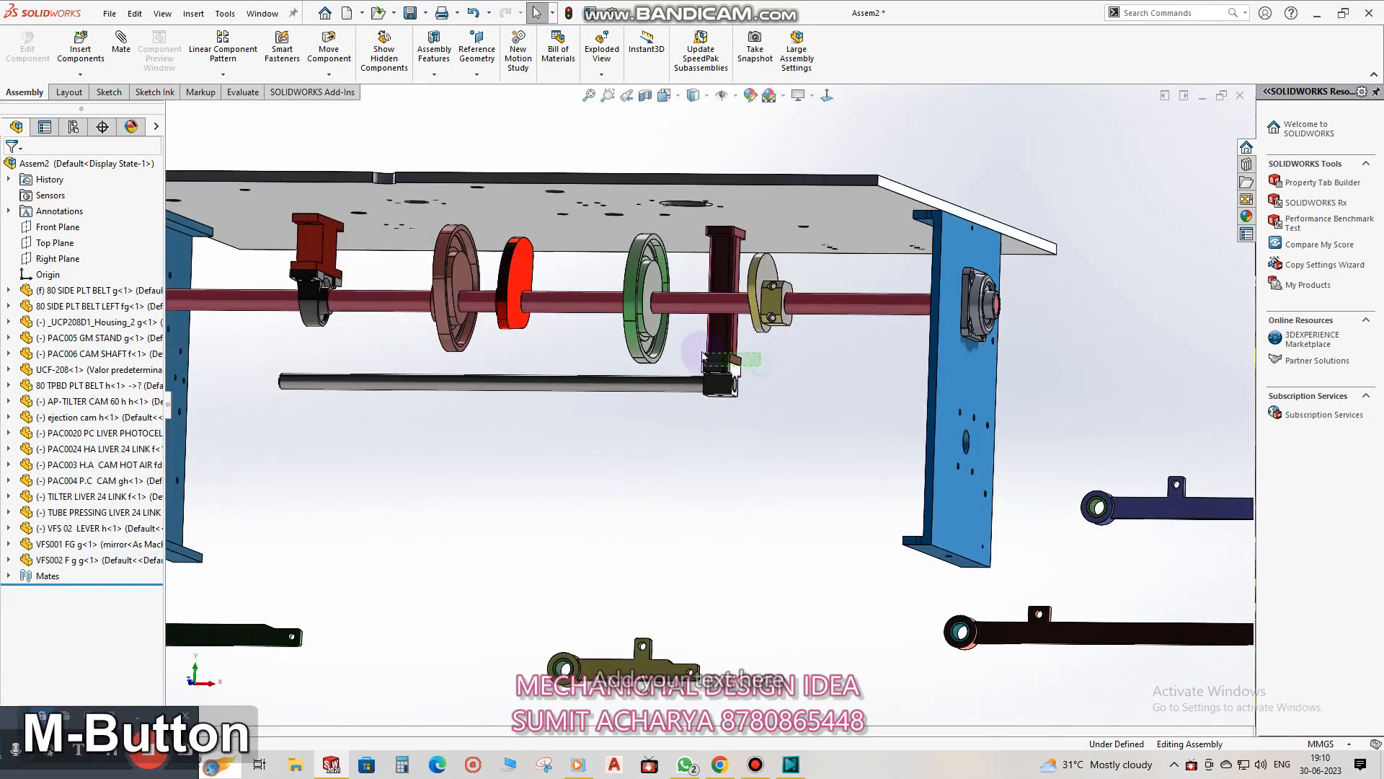
pyautogui.click(703, 357)
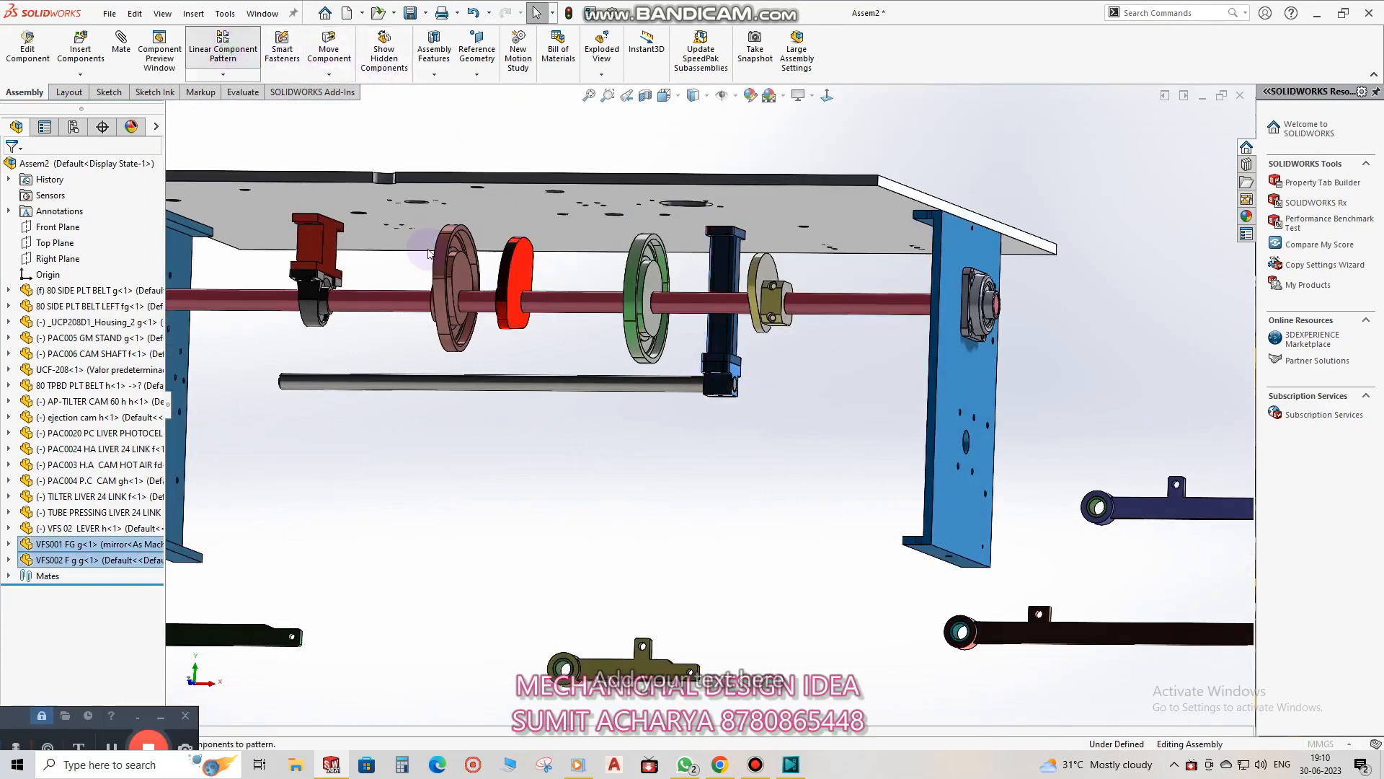
pyautogui.moveTo(519, 392); pyautogui.dragTo(536, 421, button='middle')
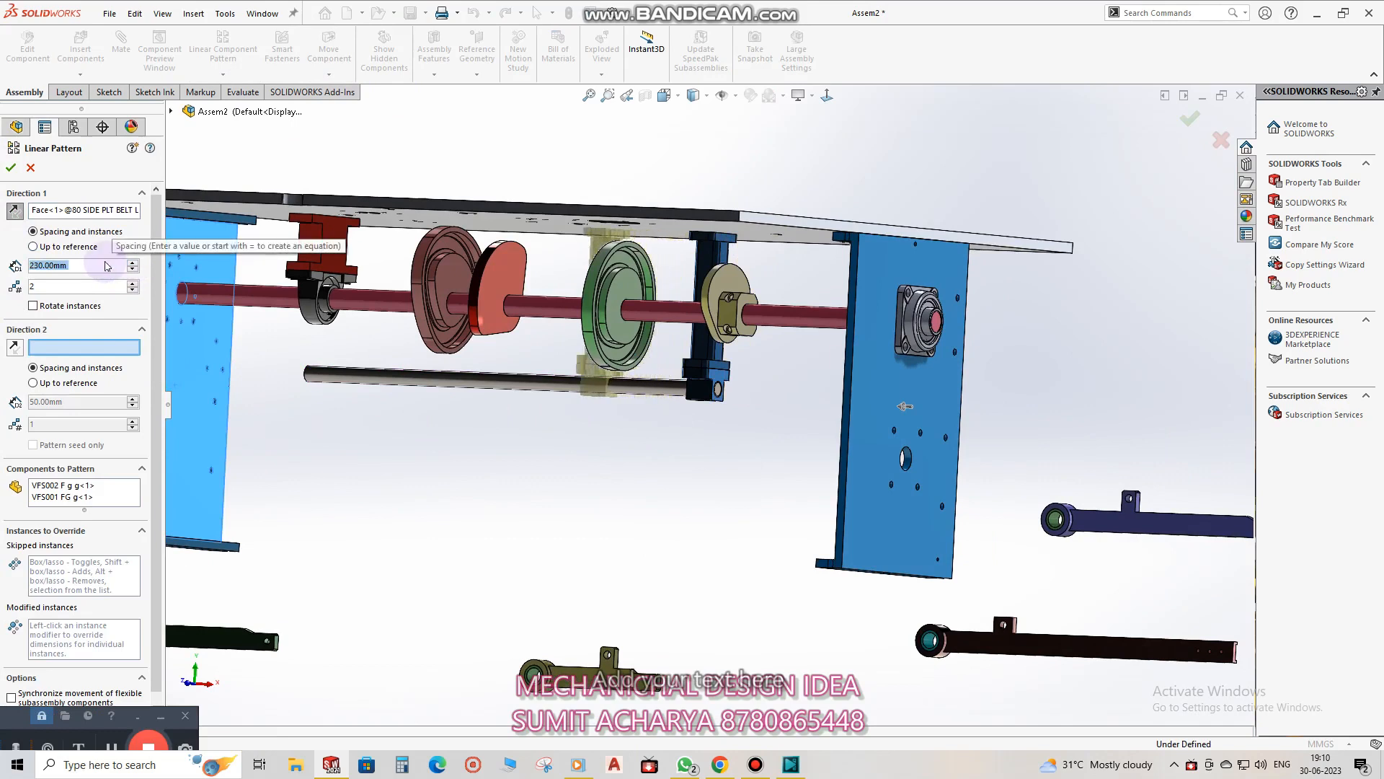
pyautogui.write('60')
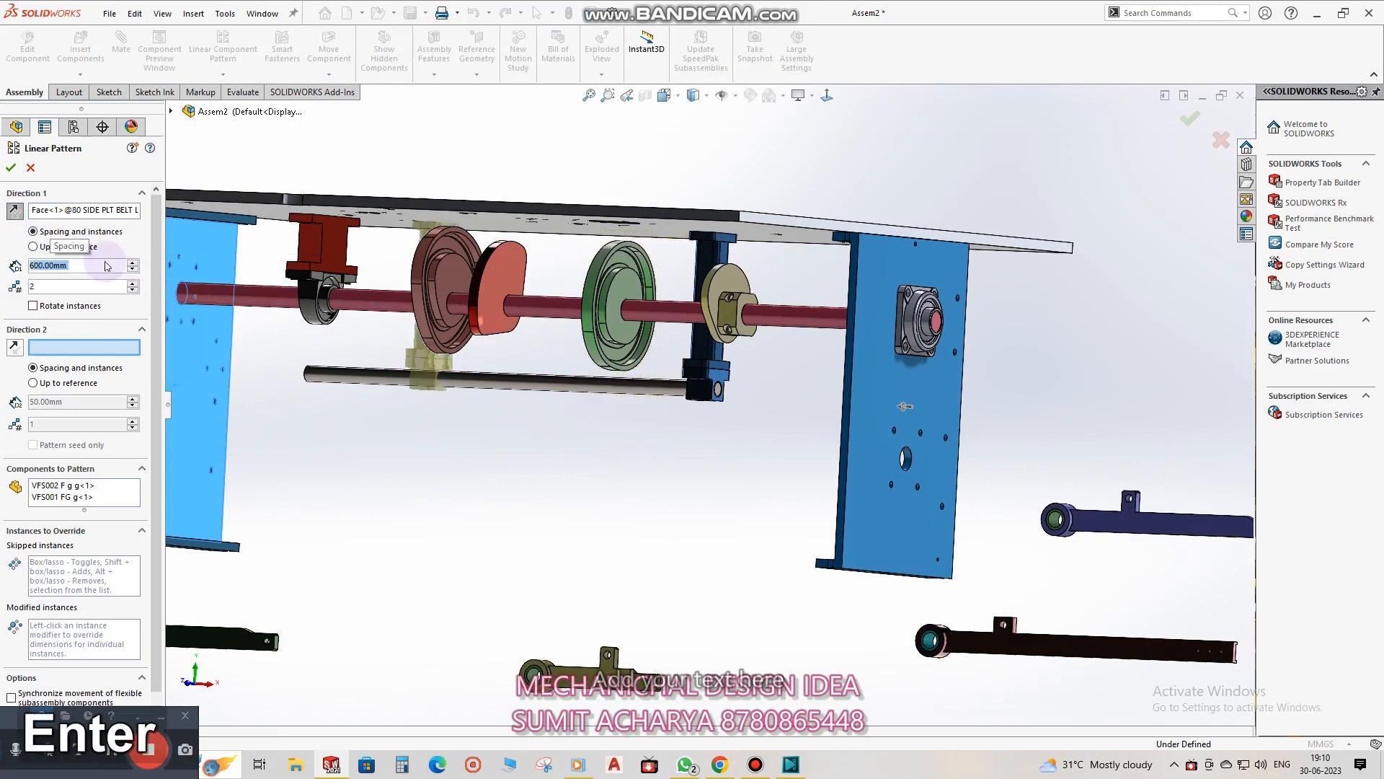
pyautogui.write('80')
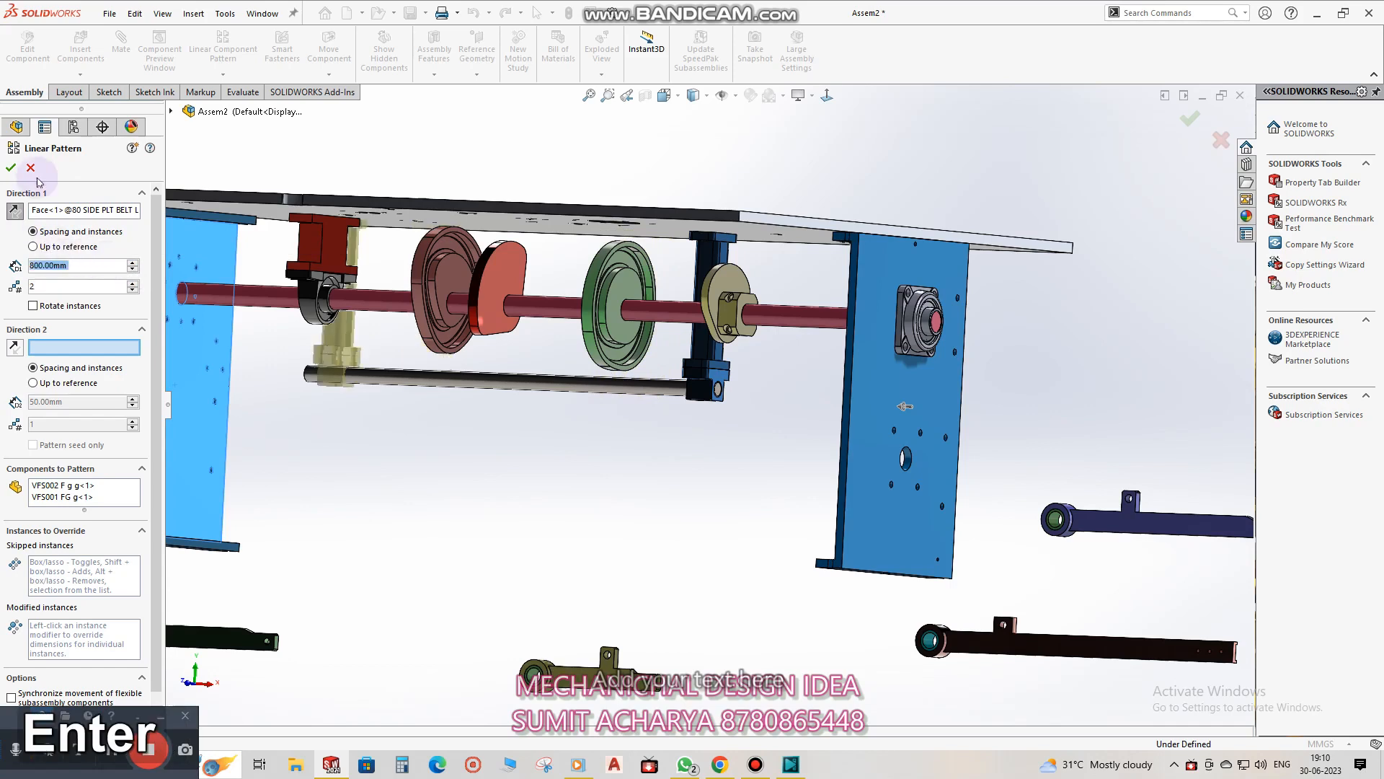
pyautogui.click(12, 168)
# Turn the PAC0020 PC LIVER photocell link around and mate its bore concentric with the VFS 02 lever rod.
pyautogui.scroll(3, 555, 509)
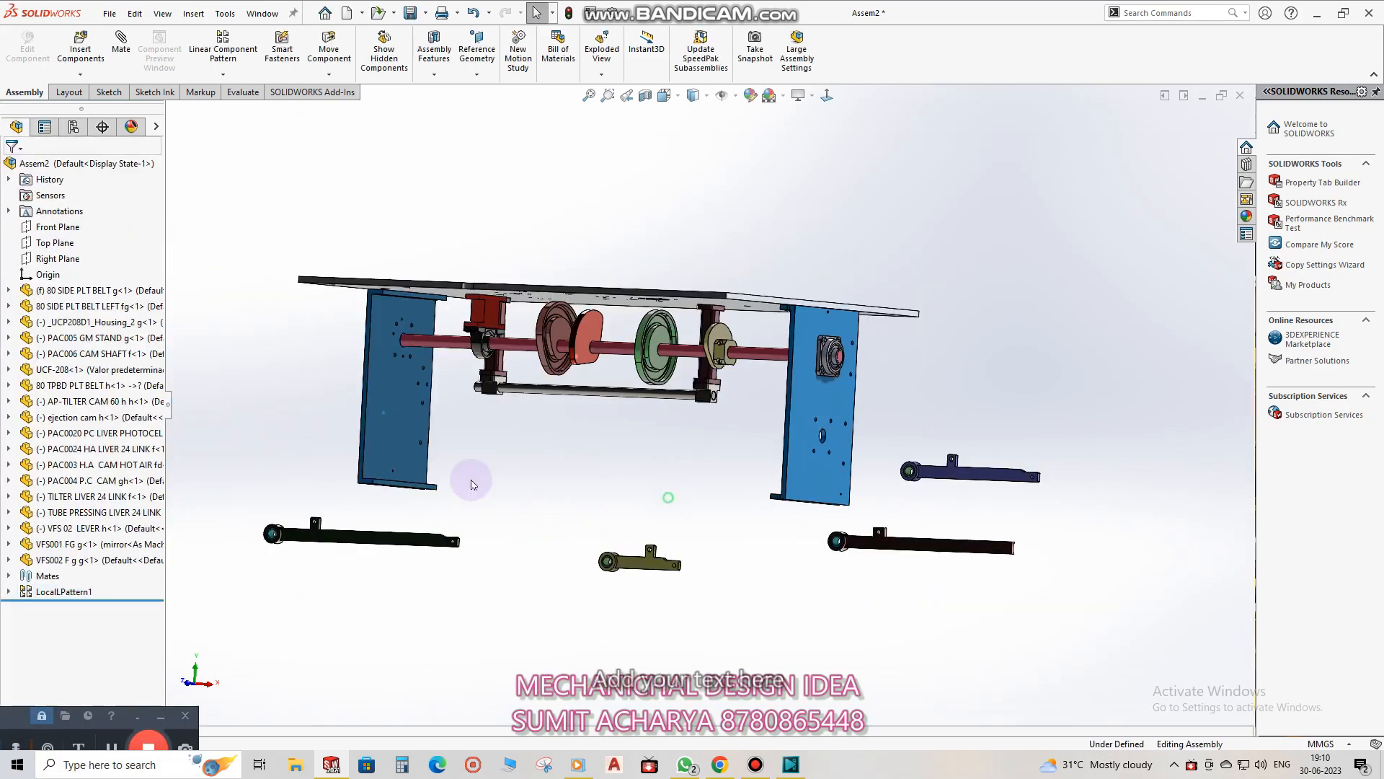
pyautogui.moveTo(349, 531); pyautogui.dragTo(297, 555)
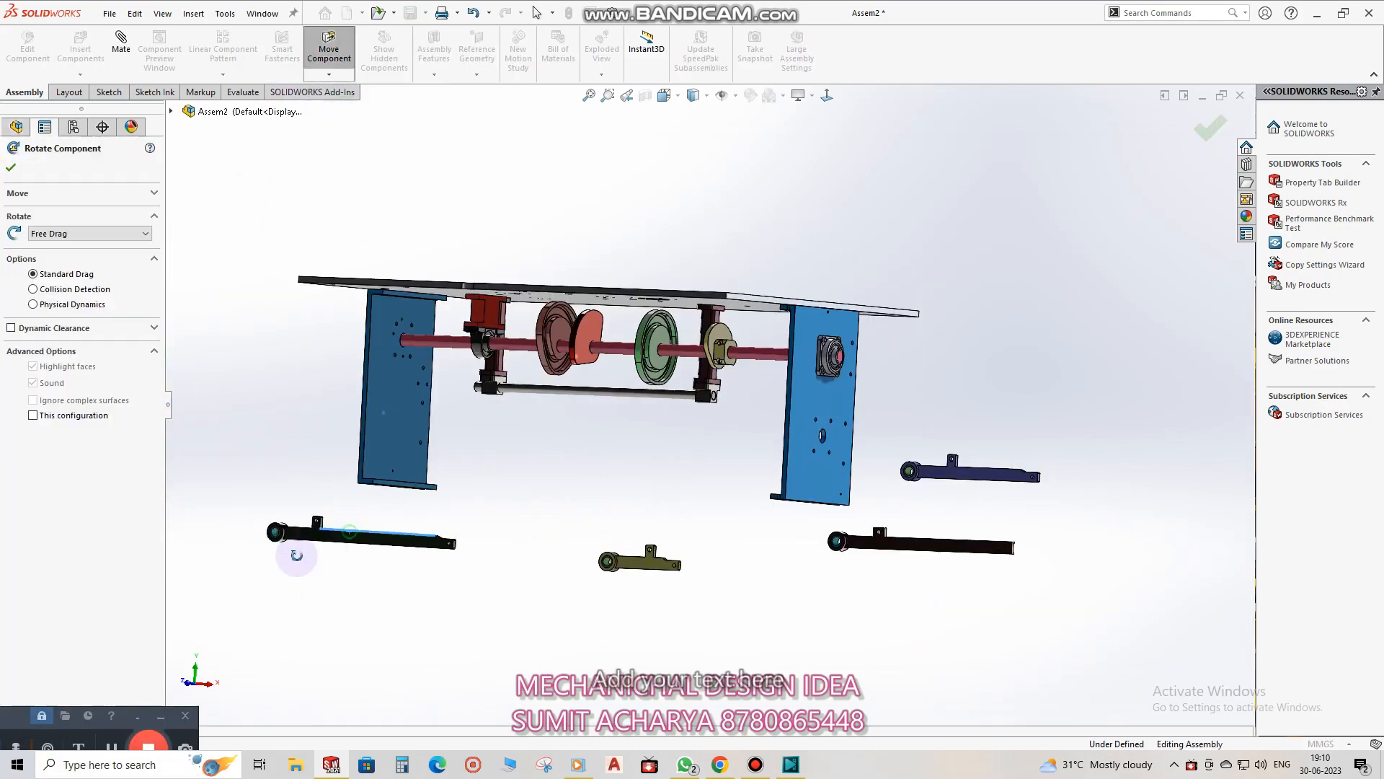
pyautogui.scroll(-7, 445, 522)
pyautogui.press('Escape')
pyautogui.click(366, 454)
pyautogui.scroll(4, 382, 493)
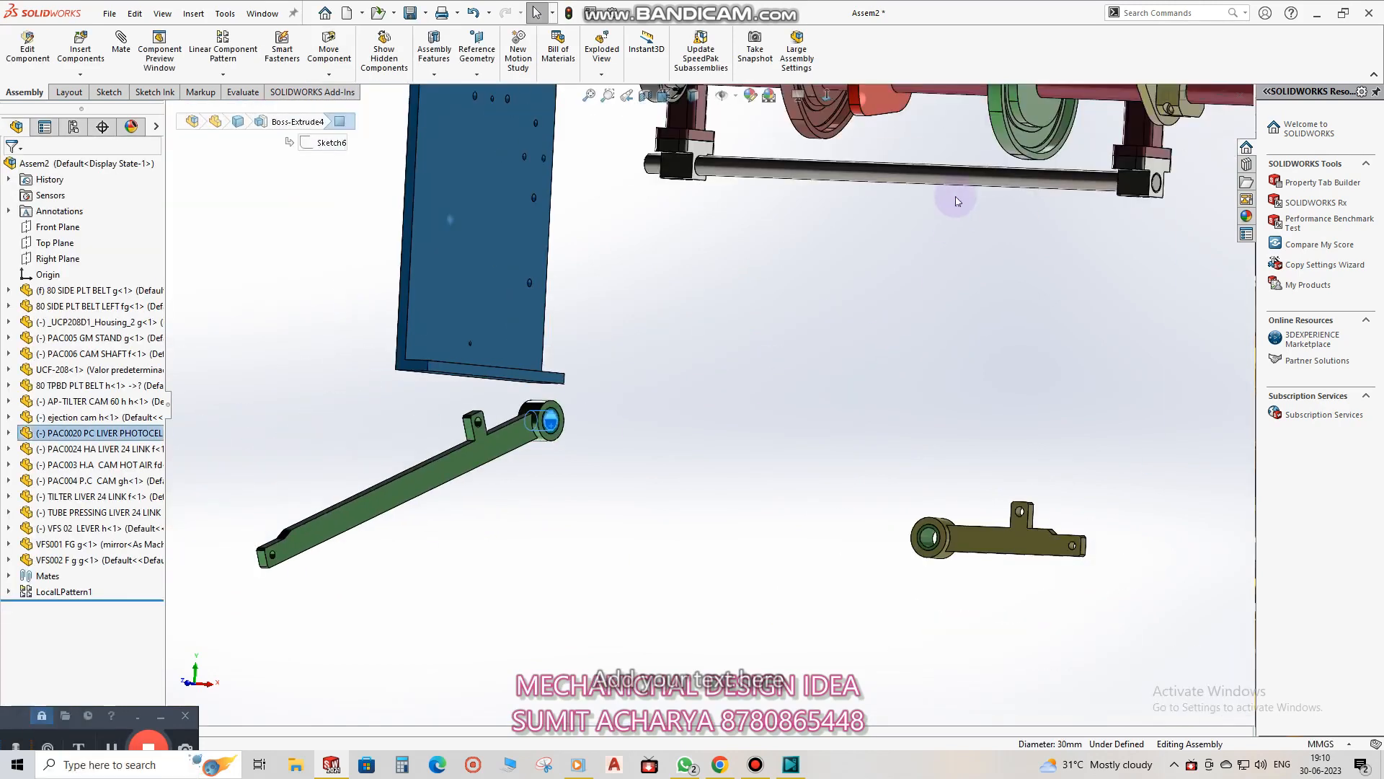
pyautogui.keyDown('ctrl'); pyautogui.click(960, 178); pyautogui.keyUp('ctrl')
pyautogui.click(1056, 166)
pyautogui.click(1000, 384)
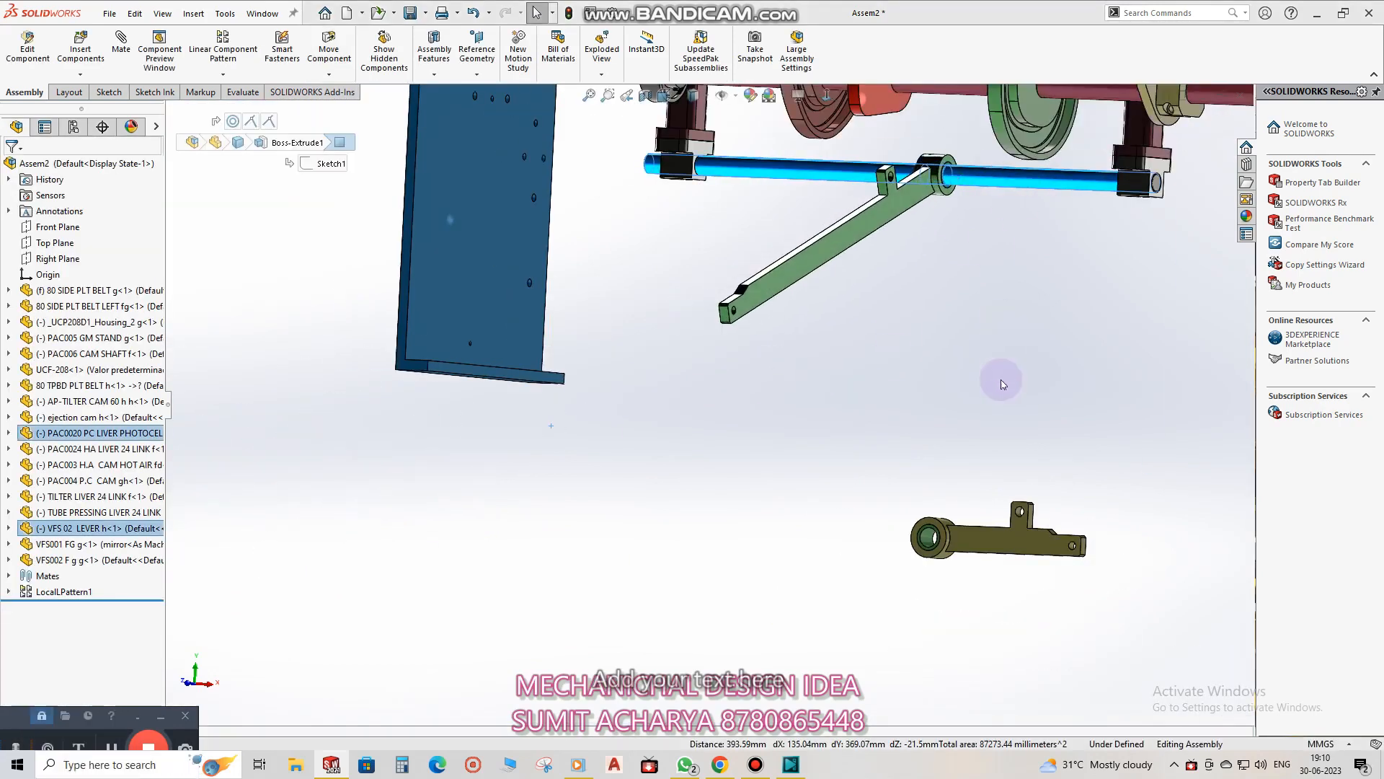
# Turn the TUBE PRESSING LIVER 24 LINK around and mate its bore concentric with the VFS 02 lever rod.
pyautogui.scroll(5, 1002, 386)
pyautogui.press('Escape')
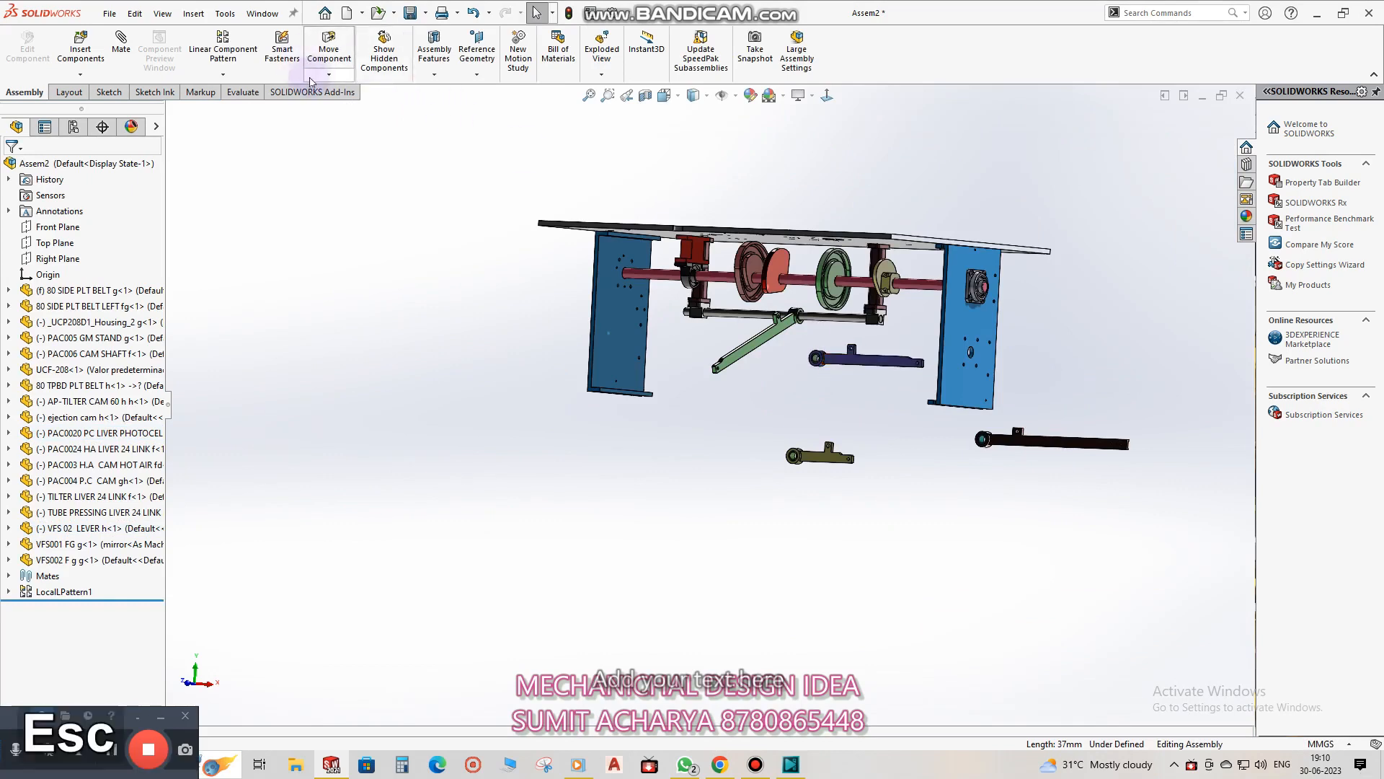
pyautogui.click(365, 109)
pyautogui.press('Escape')
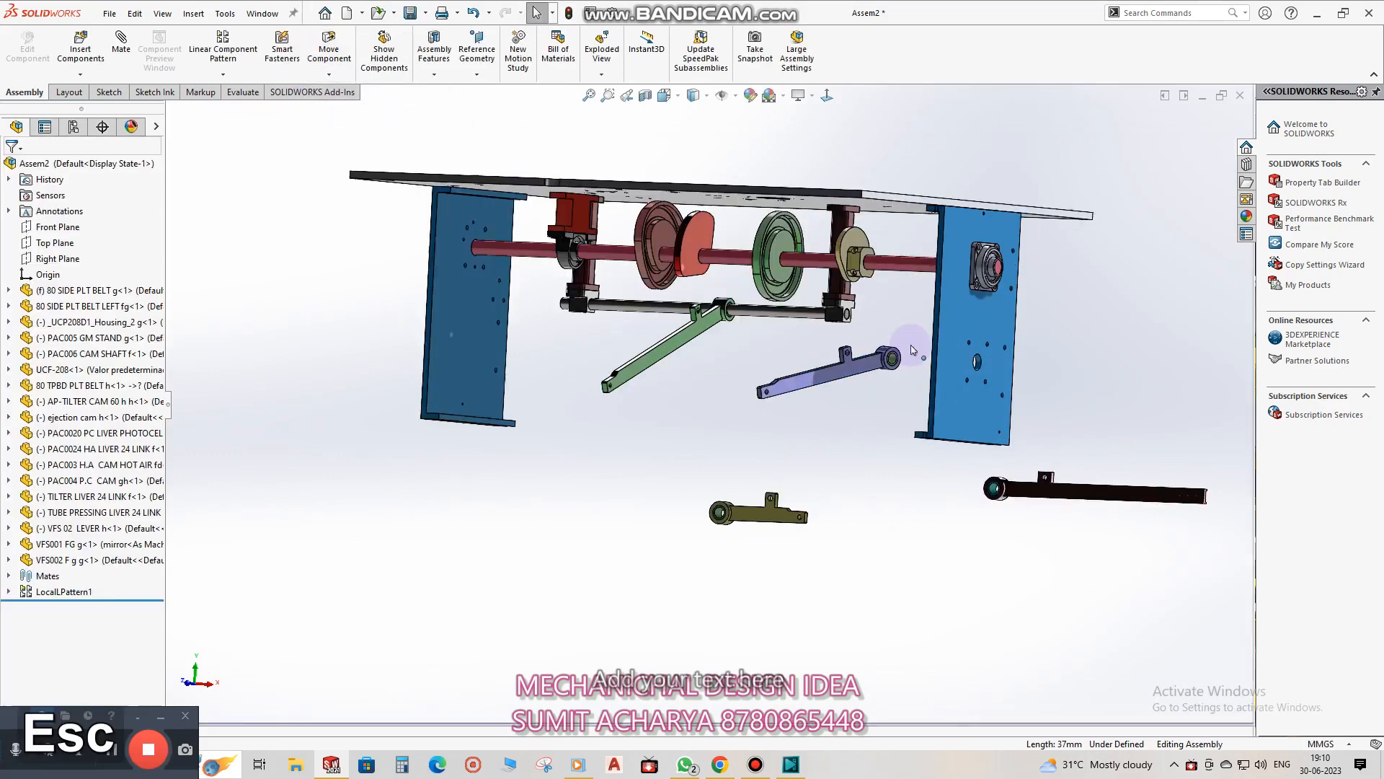
pyautogui.scroll(5, 916, 342)
pyautogui.click(818, 388)
pyautogui.keyDown('ctrl'); pyautogui.click(671, 298); pyautogui.keyUp('ctrl')
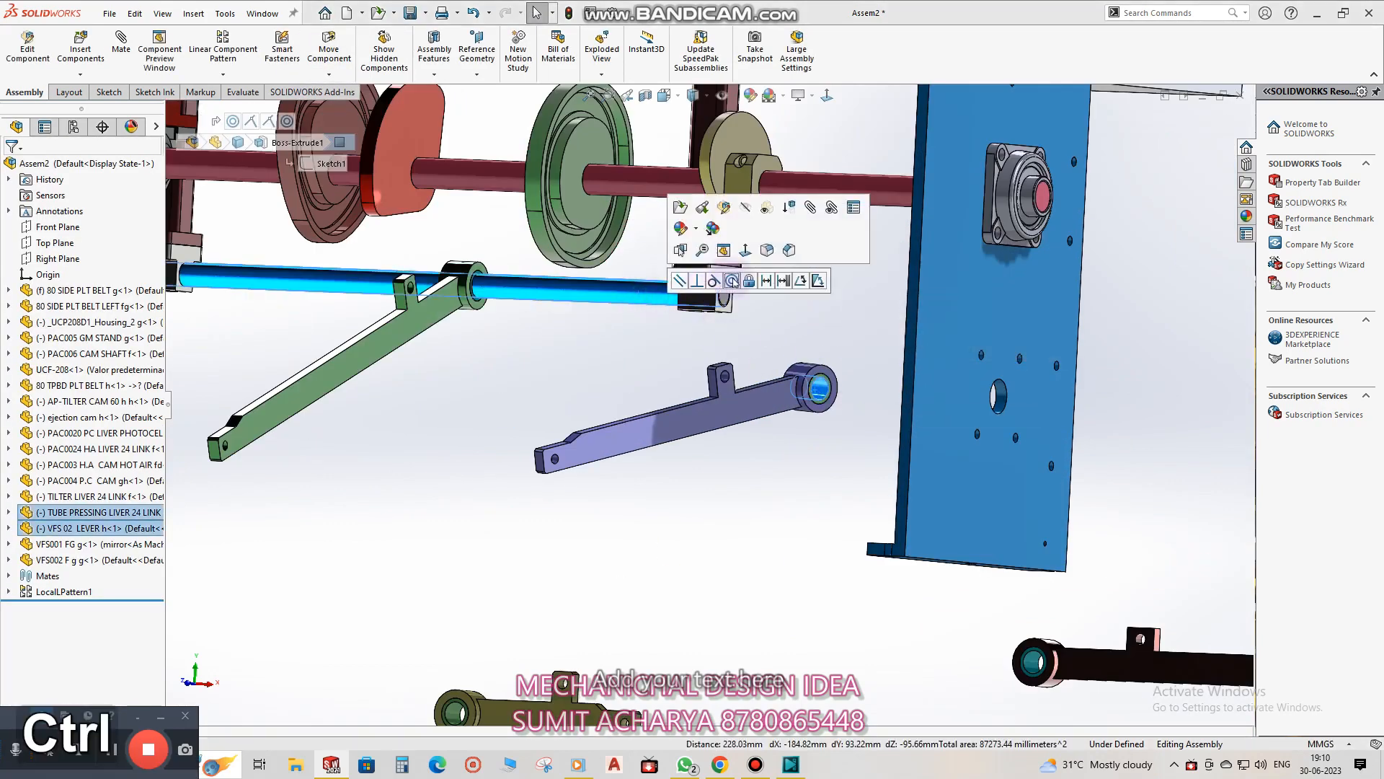
pyautogui.click(733, 278)
pyautogui.click(502, 698)
pyautogui.press('Escape')
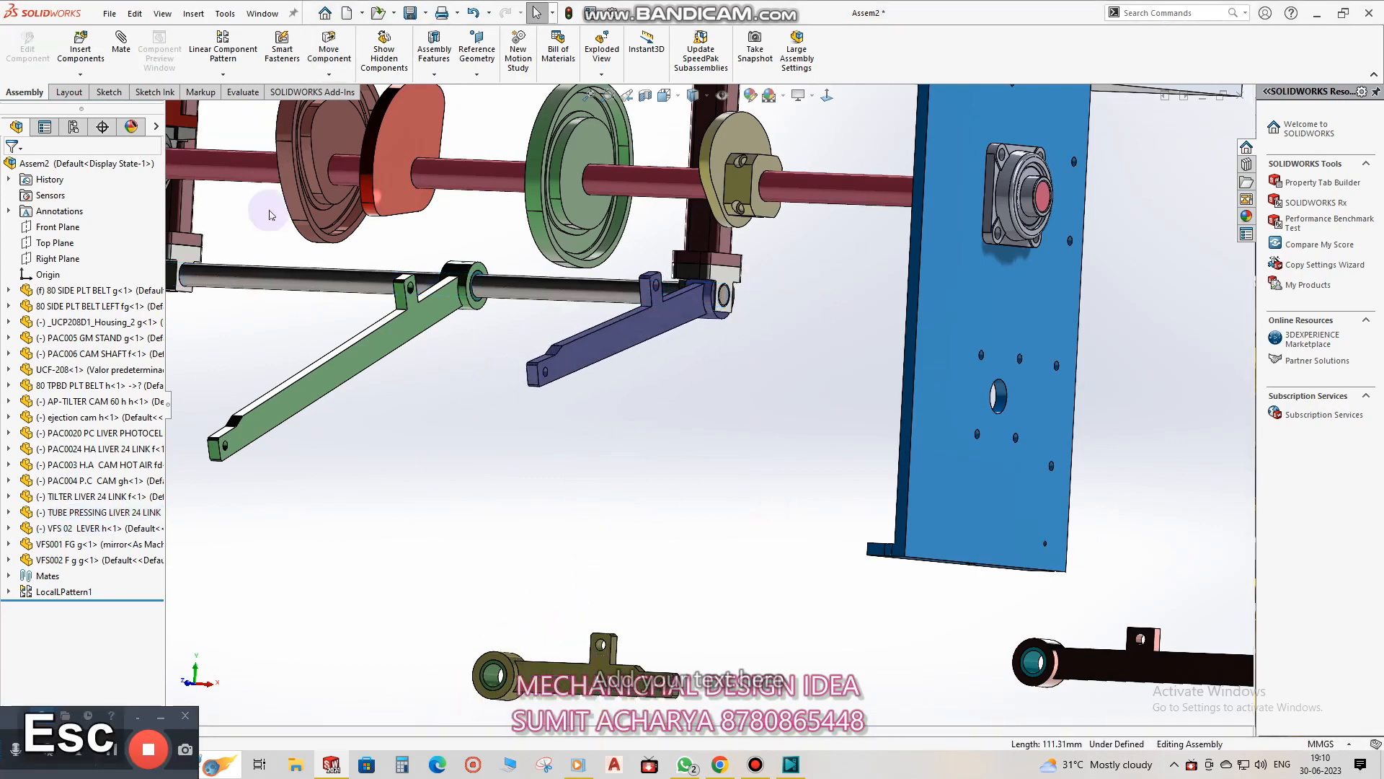
# Turn the PAC0024 HA LIVER 24 LINK around and mate its bore concentric with the VFS 02 lever rod.
pyautogui.click(365, 112)
pyautogui.moveTo(558, 676); pyautogui.dragTo(339, 689)
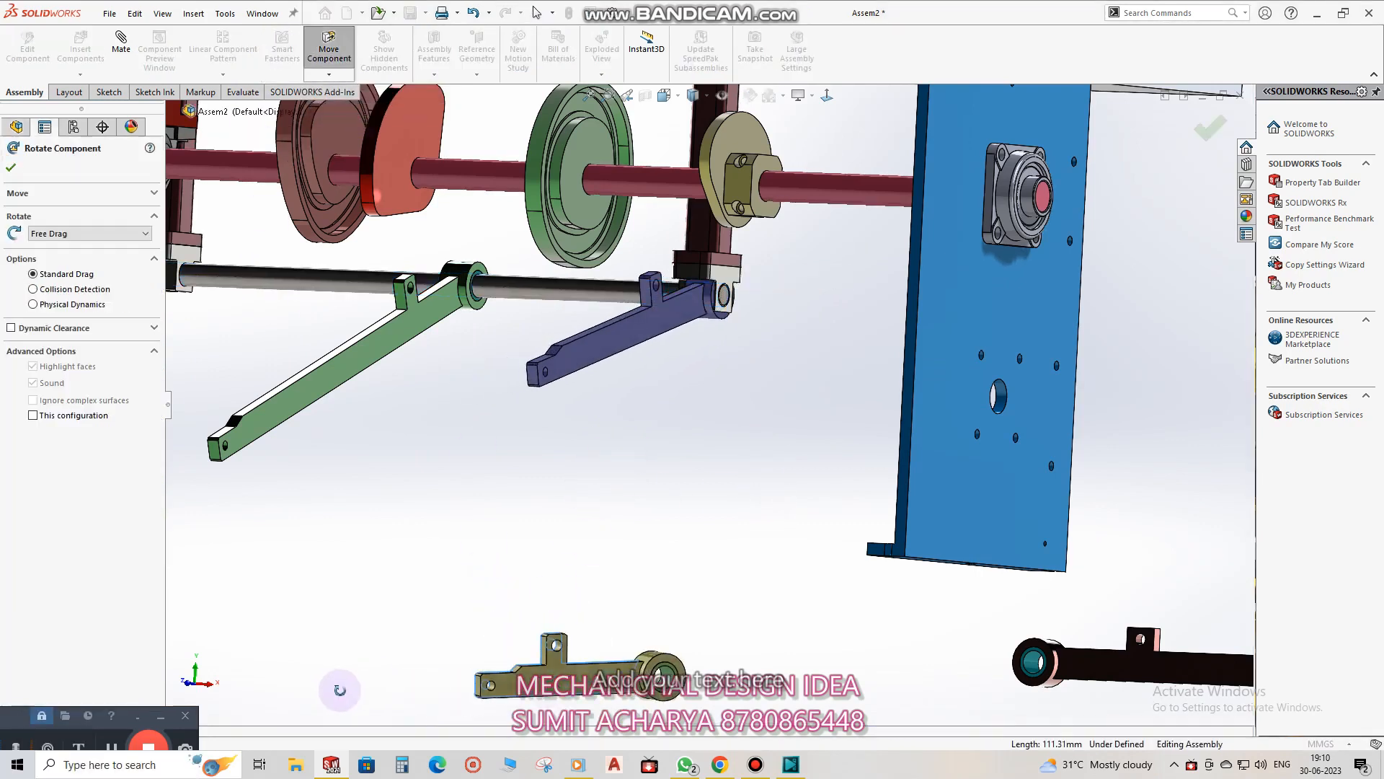
pyautogui.press('Escape')
pyautogui.click(657, 669)
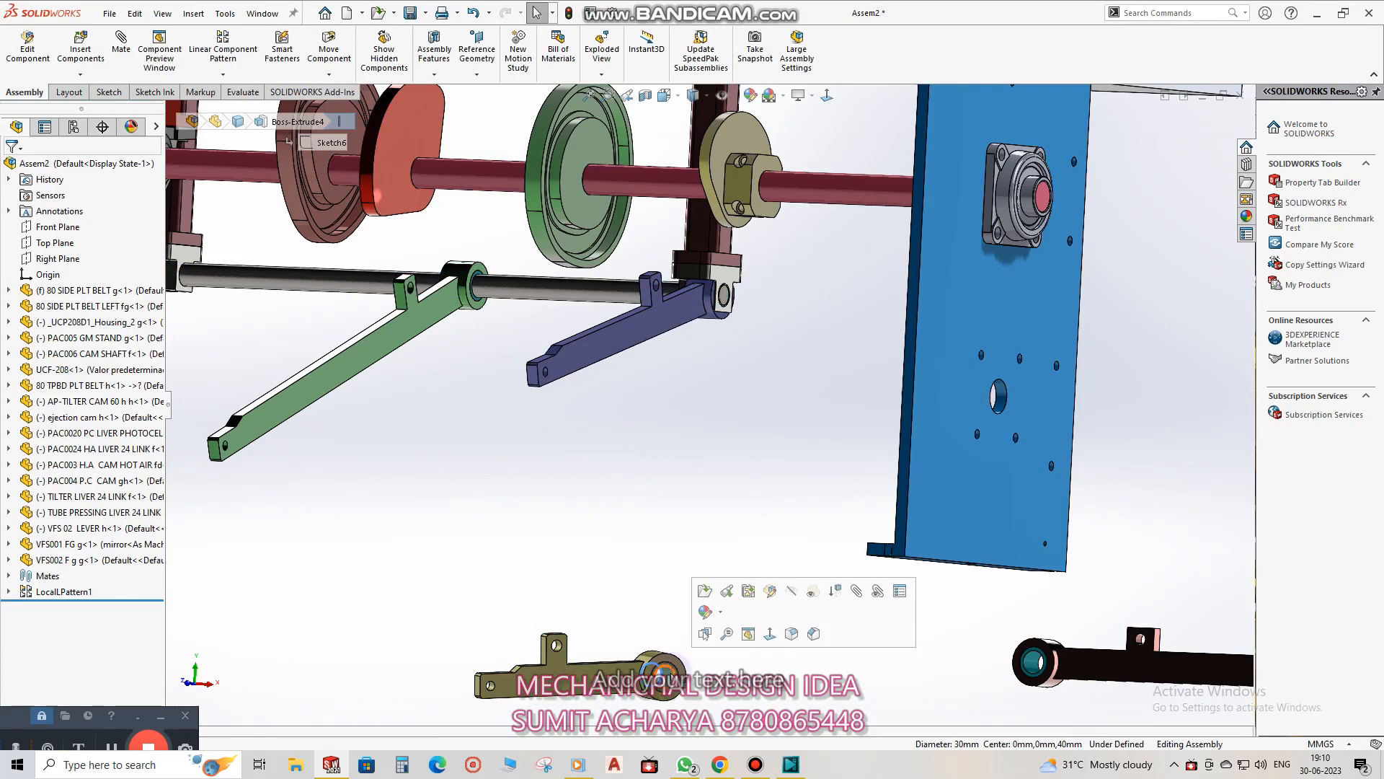
pyautogui.keyDown('ctrl'); pyautogui.click(550, 291); pyautogui.keyUp('ctrl')
pyautogui.click(649, 269)
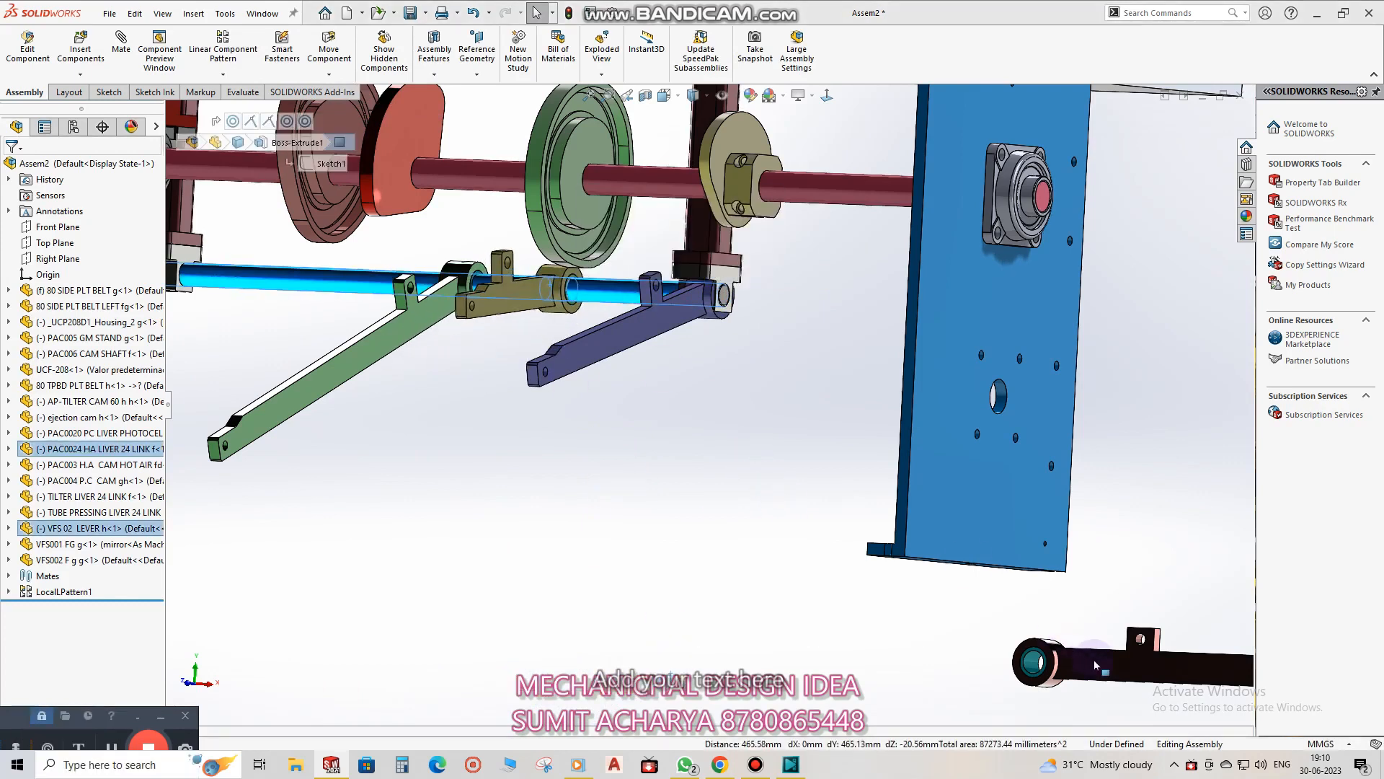
pyautogui.press('Escape')
# Turn the TILTER LIVER 24 LINK around and mate its bore concentric with the VFS 02 lever rod.
pyautogui.click(351, 109)
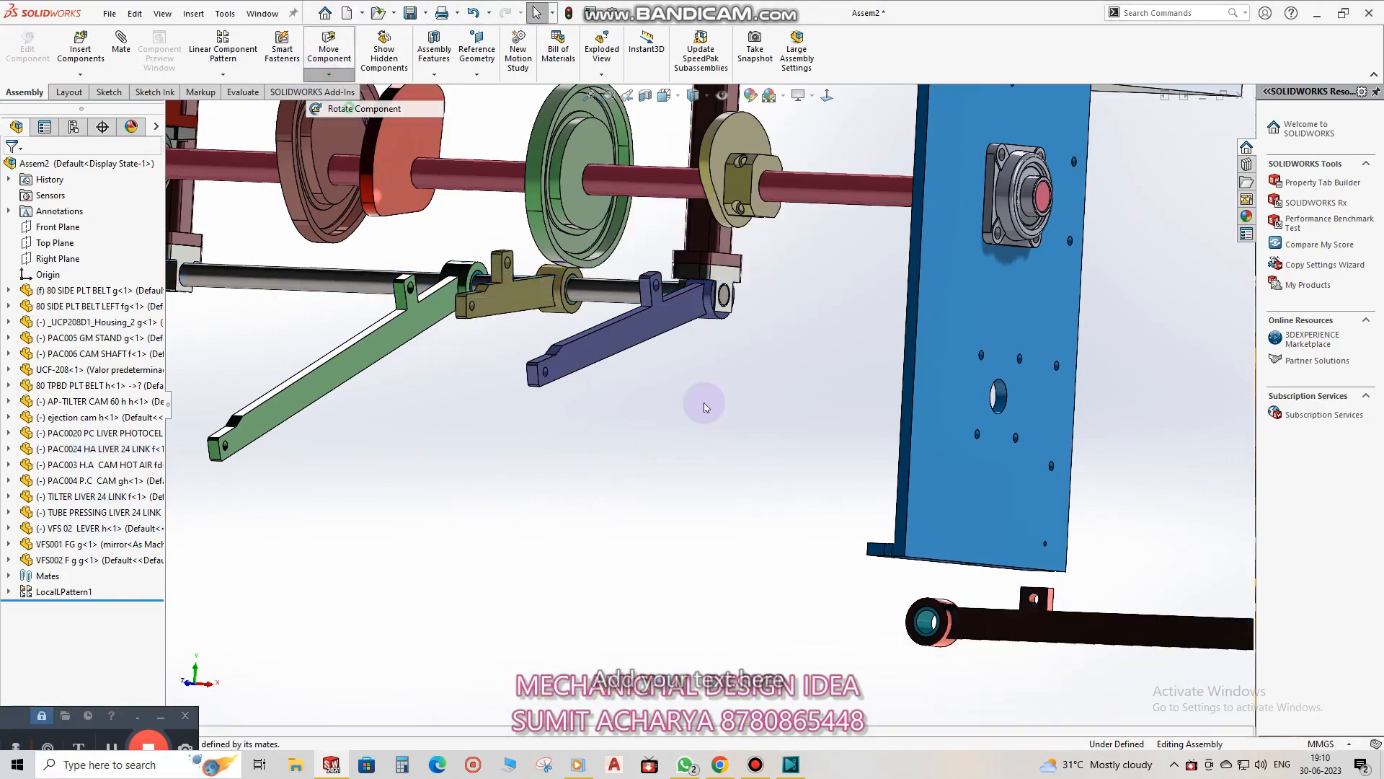
pyautogui.moveTo(1023, 626); pyautogui.dragTo(735, 645)
pyautogui.press('Escape')
pyautogui.scroll(3, 1033, 602)
pyautogui.scroll(-10, 1035, 602)
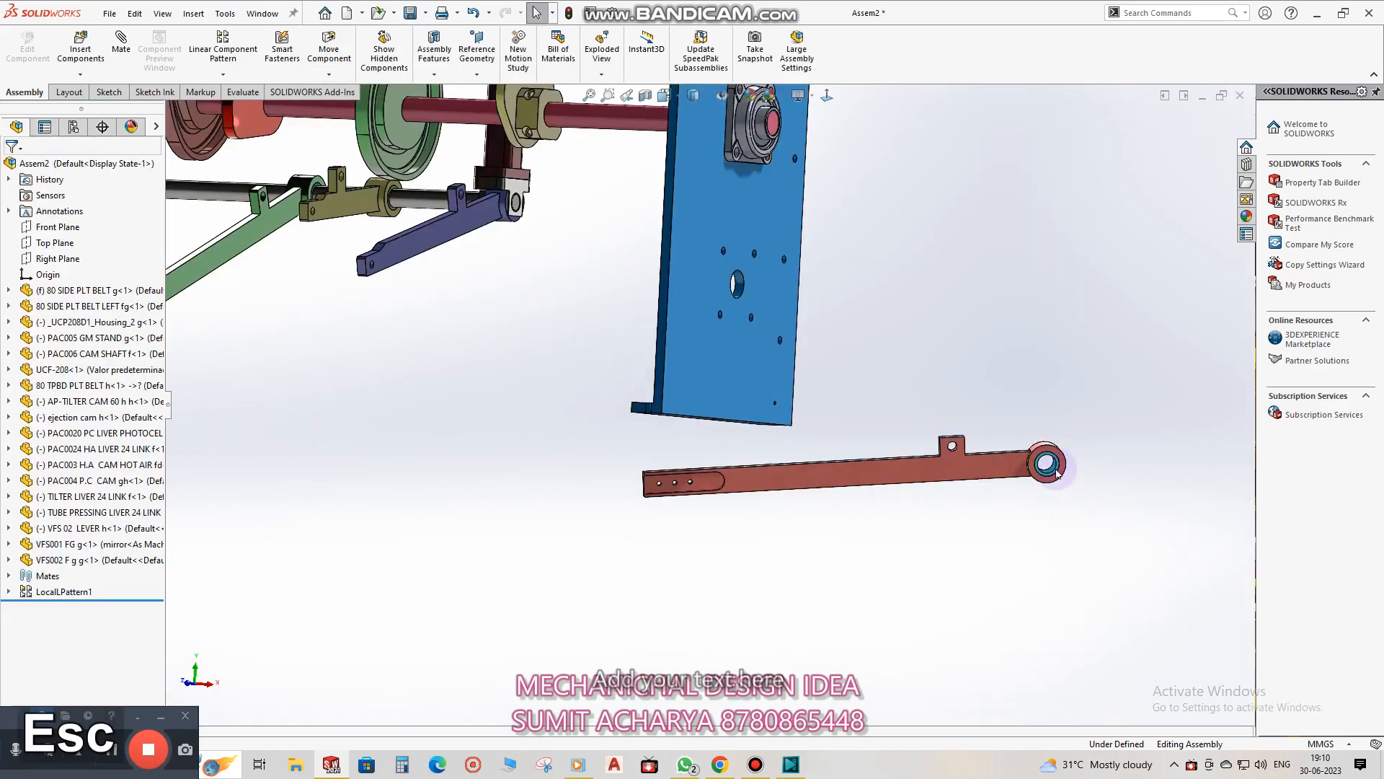
pyautogui.click(864, 484)
pyautogui.scroll(10, 864, 485)
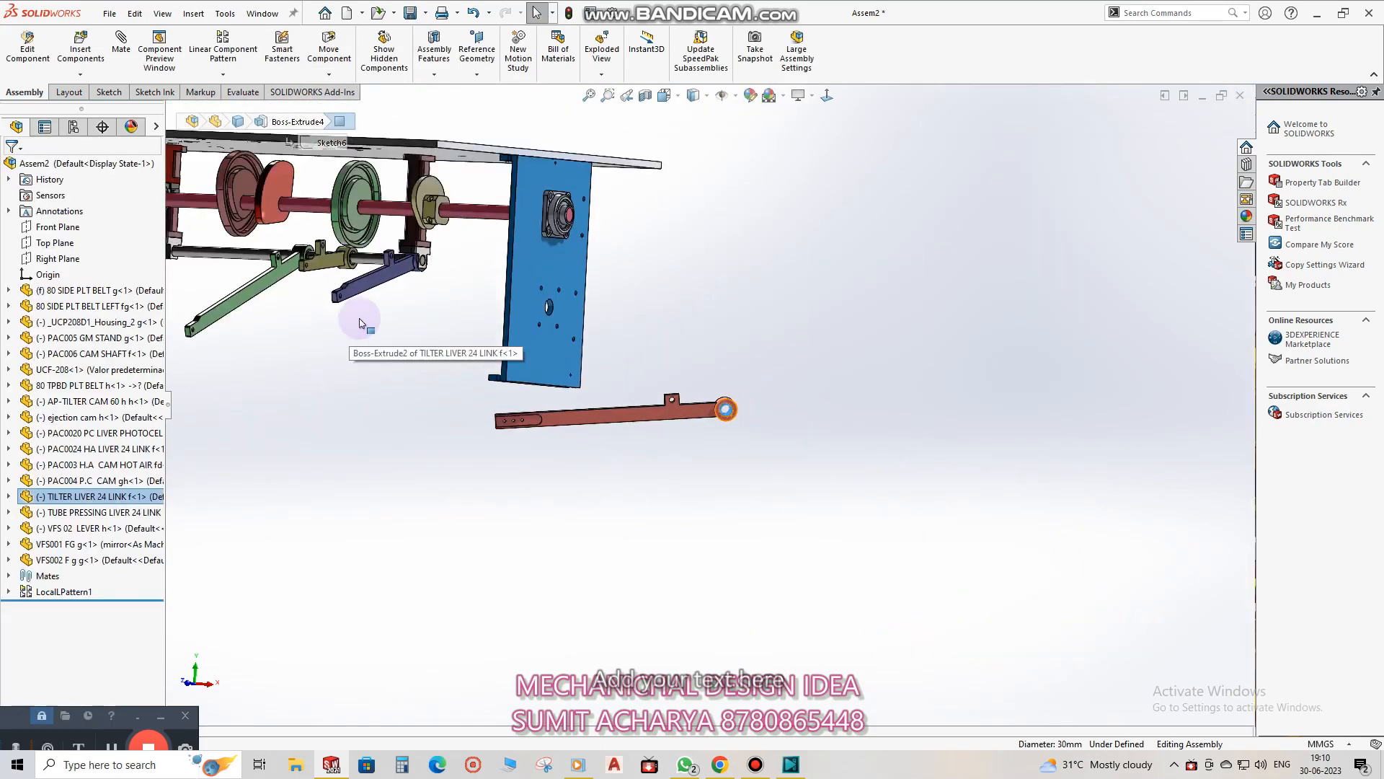
pyautogui.scroll(-5, 359, 318)
pyautogui.keyDown('ctrl'); pyautogui.click(379, 372); pyautogui.keyUp('ctrl')
pyautogui.click(476, 359)
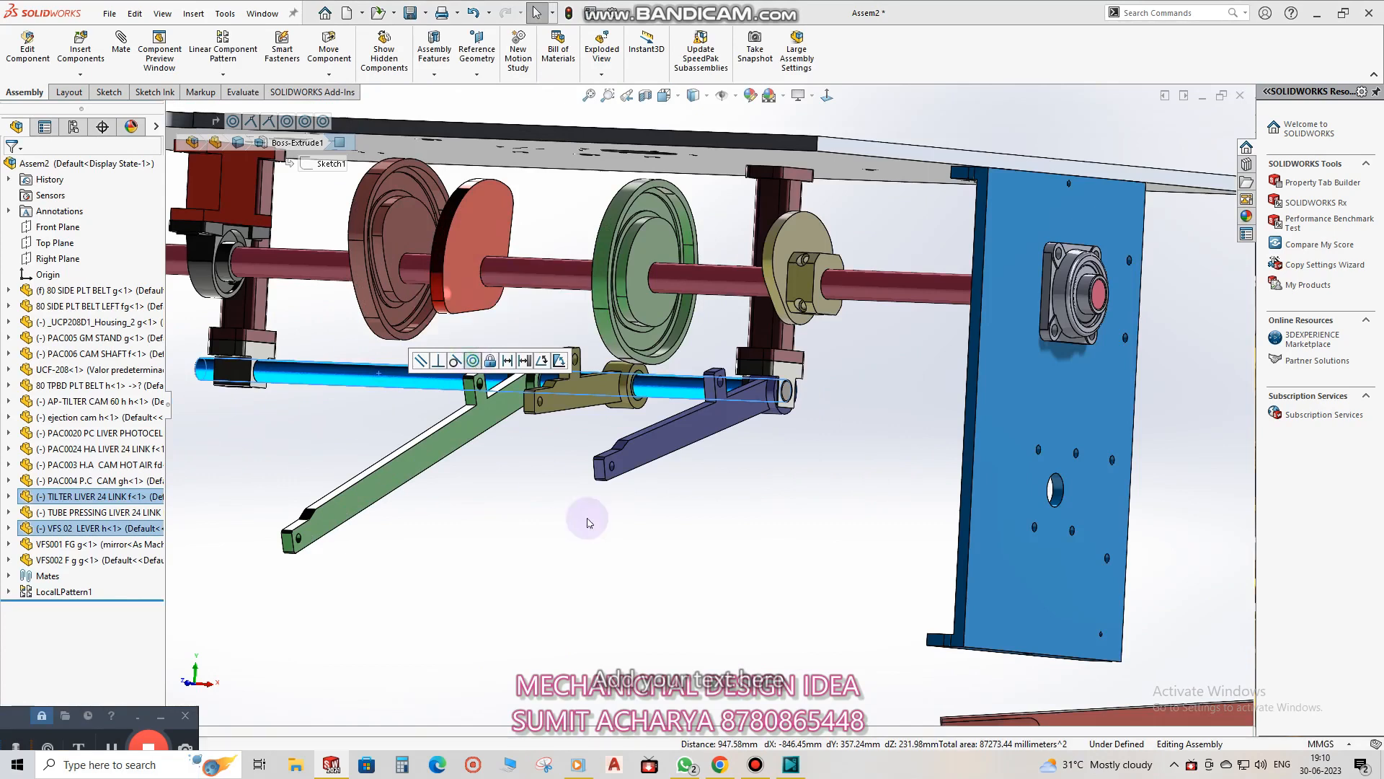
pyautogui.click(589, 519)
# Slide the TILTER LIVER 24 LINK along the rod to sit between the patterned VFS002 block and the PAC0020 link.
pyautogui.moveTo(454, 410); pyautogui.dragTo(339, 450)
pyautogui.moveTo(339, 451); pyautogui.dragTo(426, 343, button='middle')
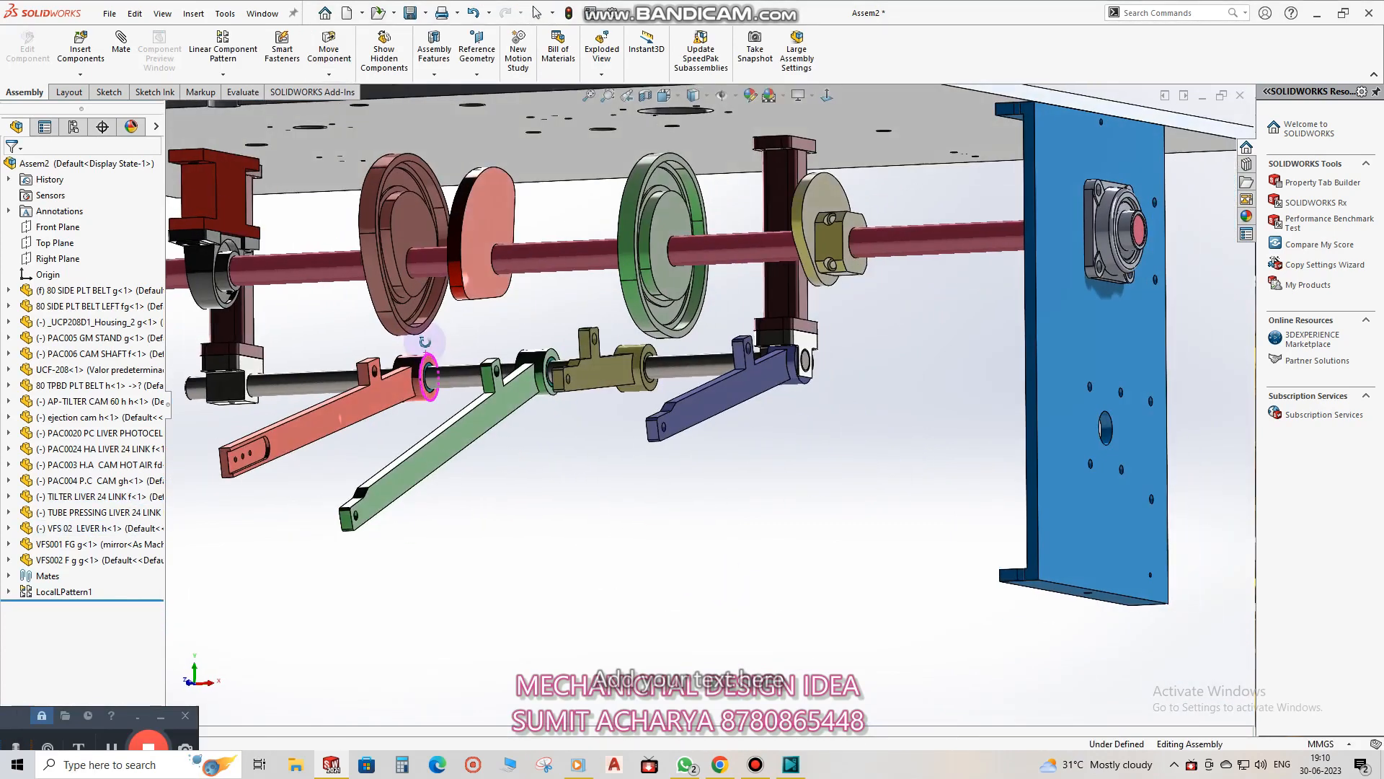
pyautogui.scroll(3, 674, 377)
pyautogui.moveTo(670, 373); pyautogui.dragTo(609, 357, button='middle')
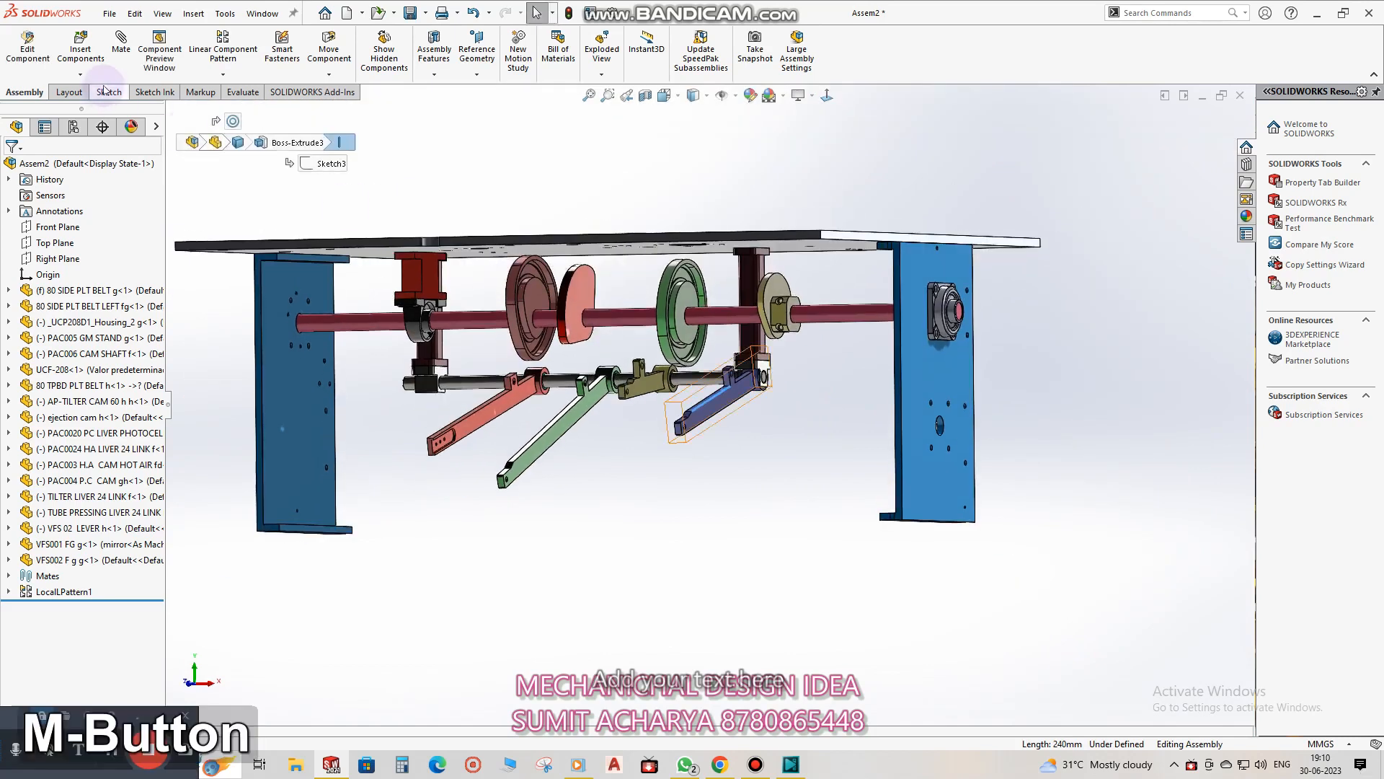
# Insert the T.P CAM u part and place it below the lever links.
pyautogui.press('Escape')
pyautogui.click(82, 47)
pyautogui.scroll(-4, 738, 399)
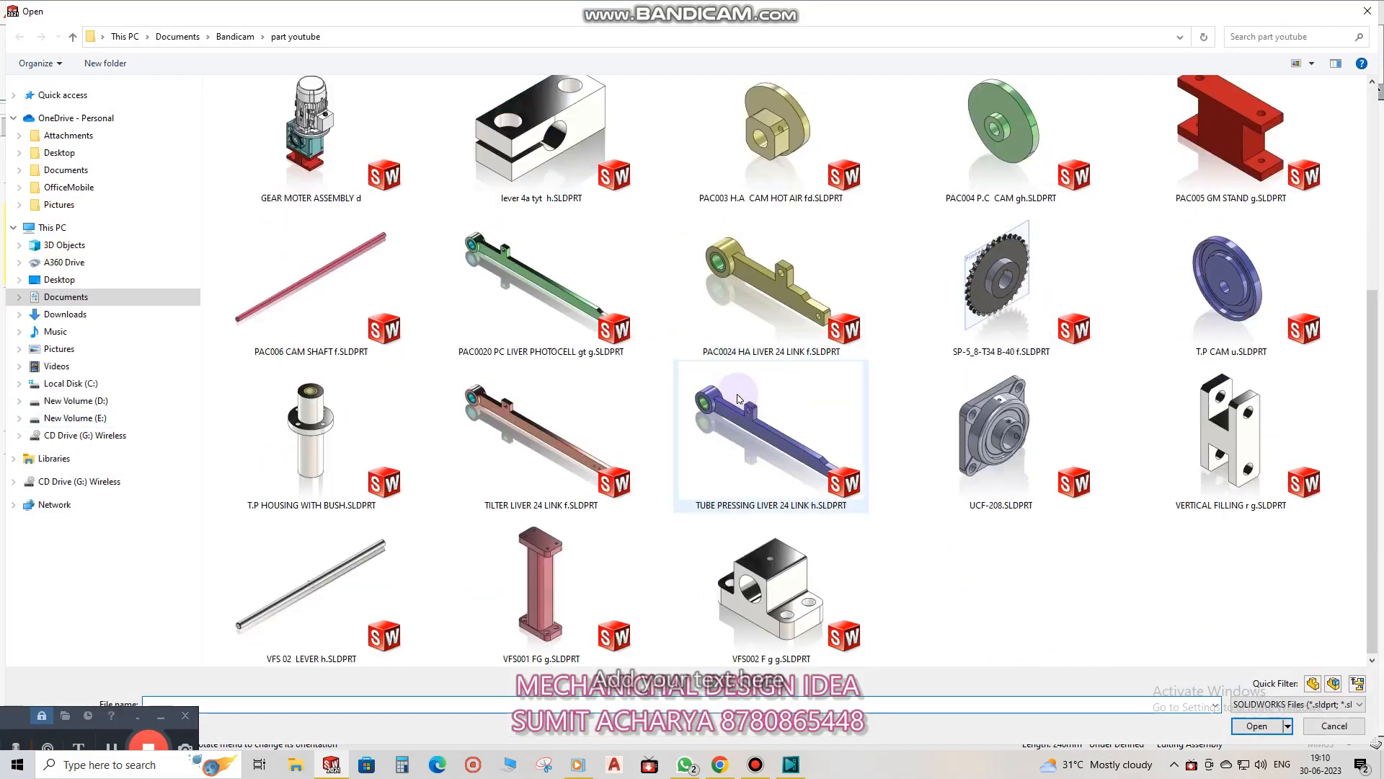
pyautogui.doubleClick(1223, 290)
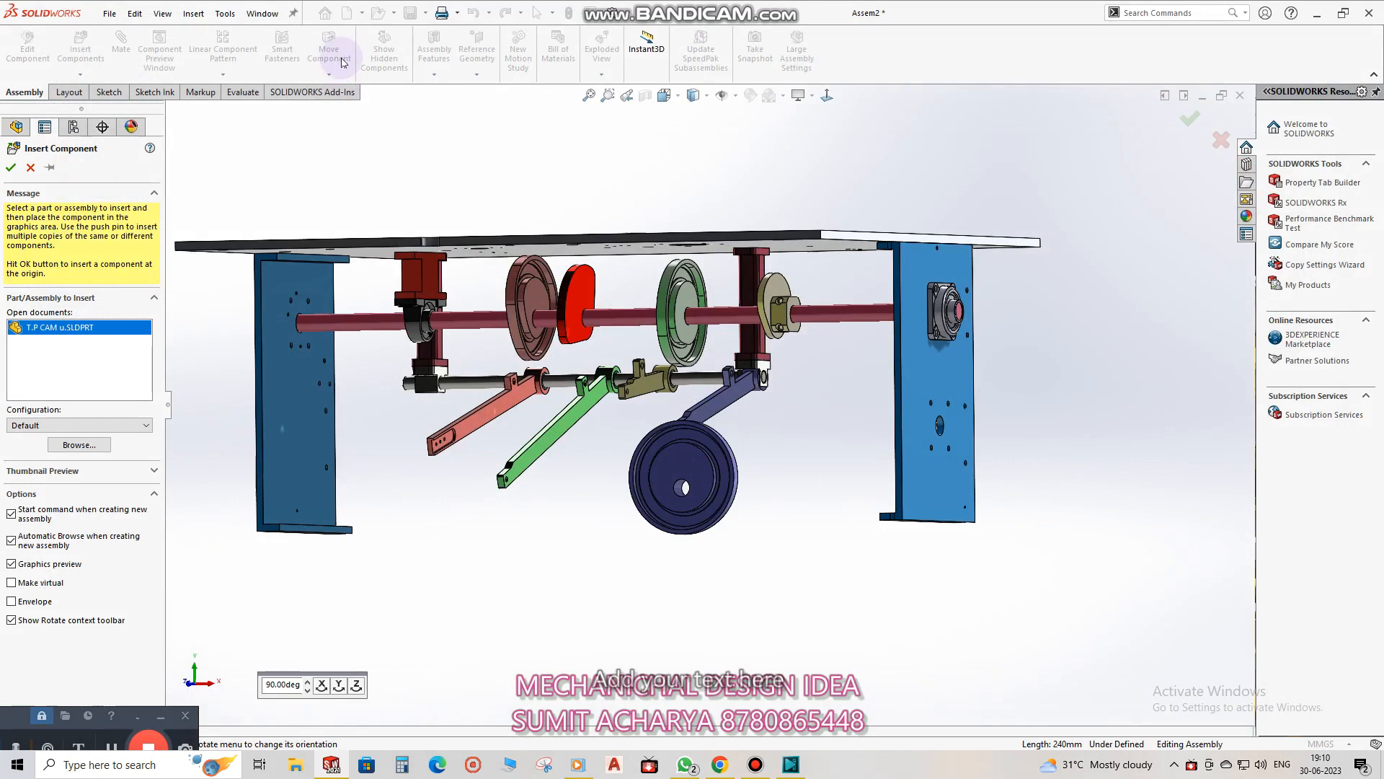
pyautogui.press('Escape')
pyautogui.click(329, 75)
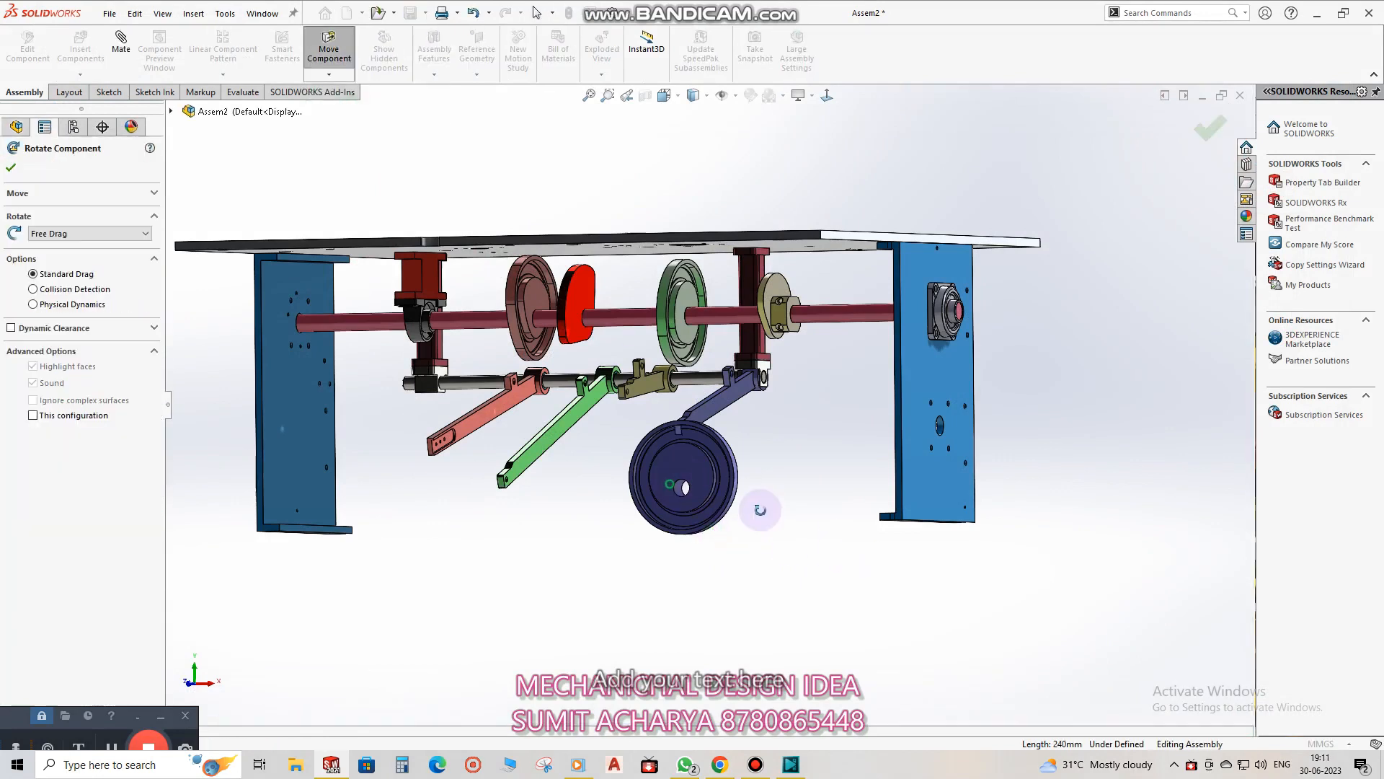
pyautogui.press('Escape')
# Mate the T.P CAM bore concentric with the cam shaft and slide the cam between the ejection cam and P.C CAM.
pyautogui.click(639, 392)
pyautogui.scroll(-5, 639, 392)
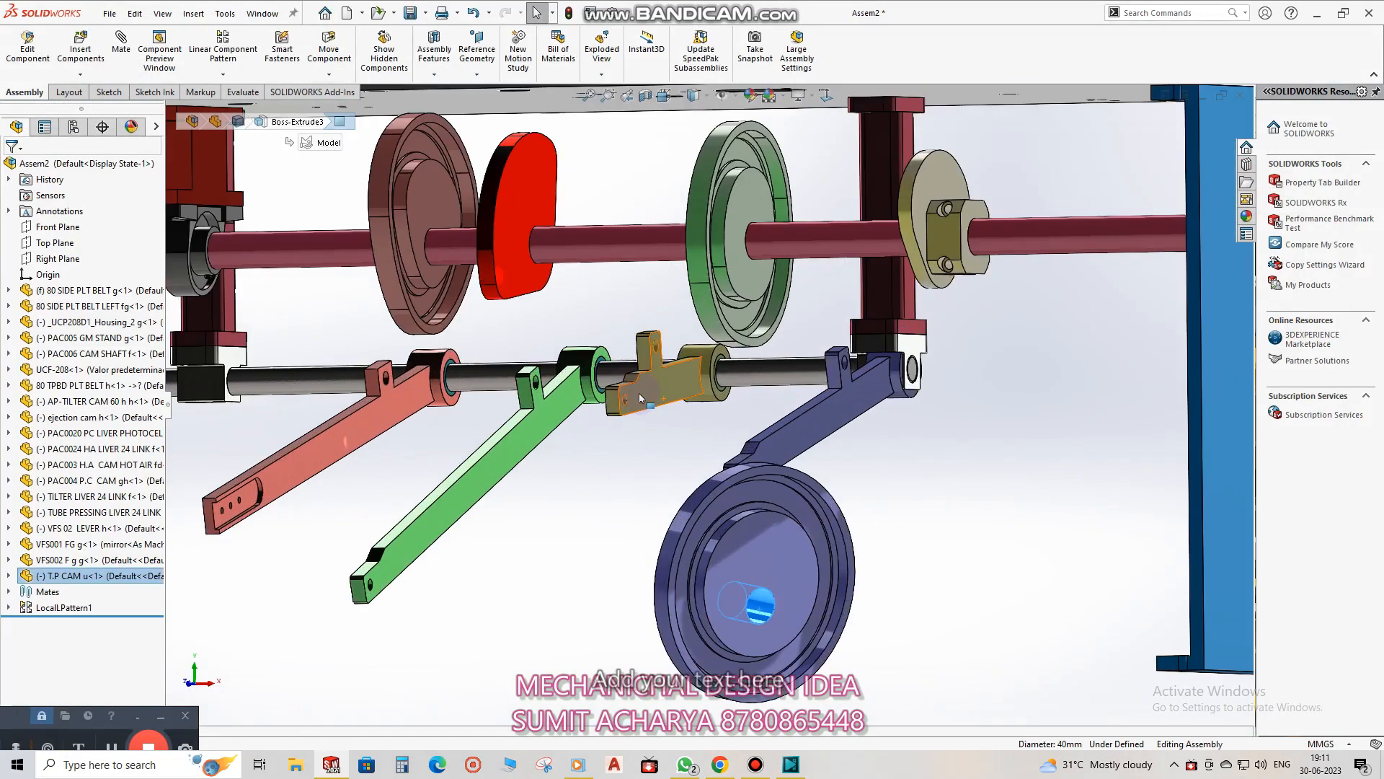
pyautogui.click(605, 260)
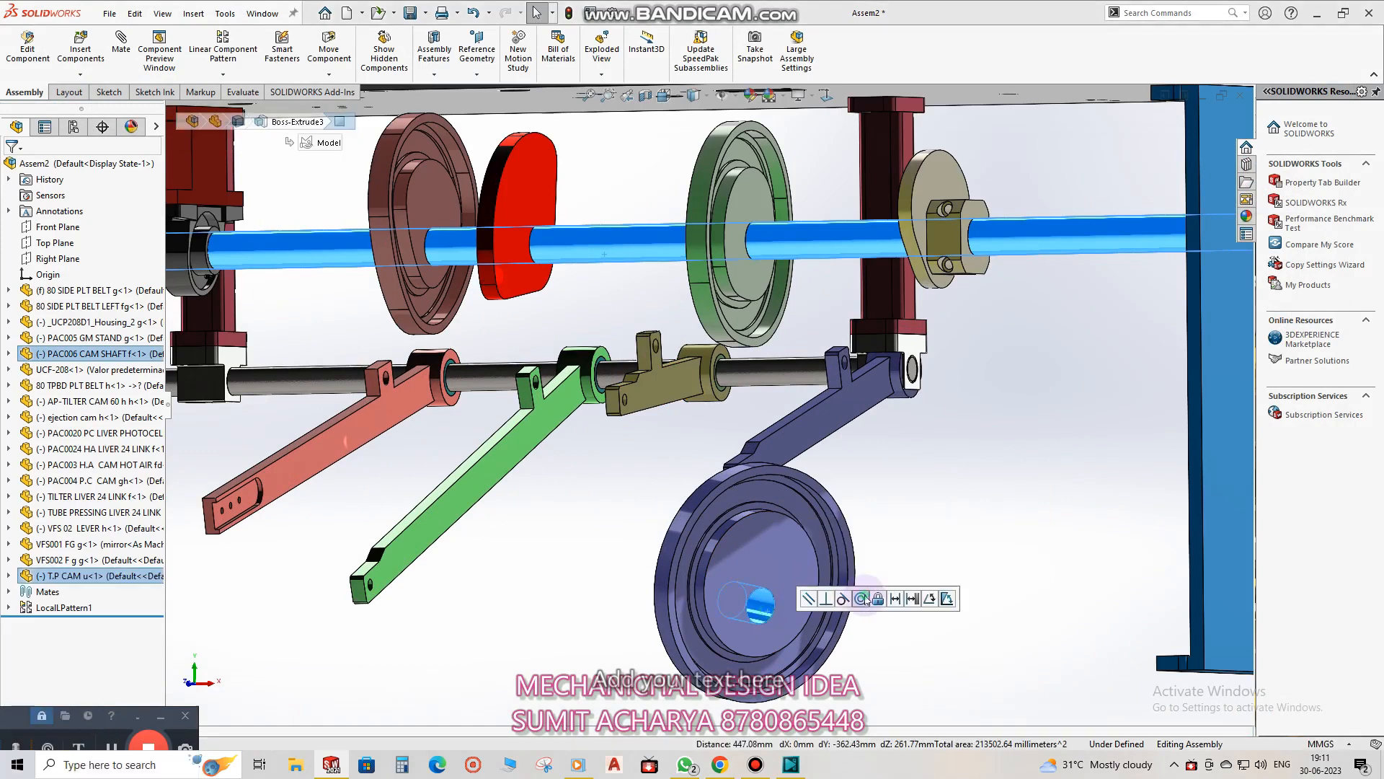
pyautogui.click(862, 598)
pyautogui.moveTo(676, 306); pyautogui.dragTo(567, 310)
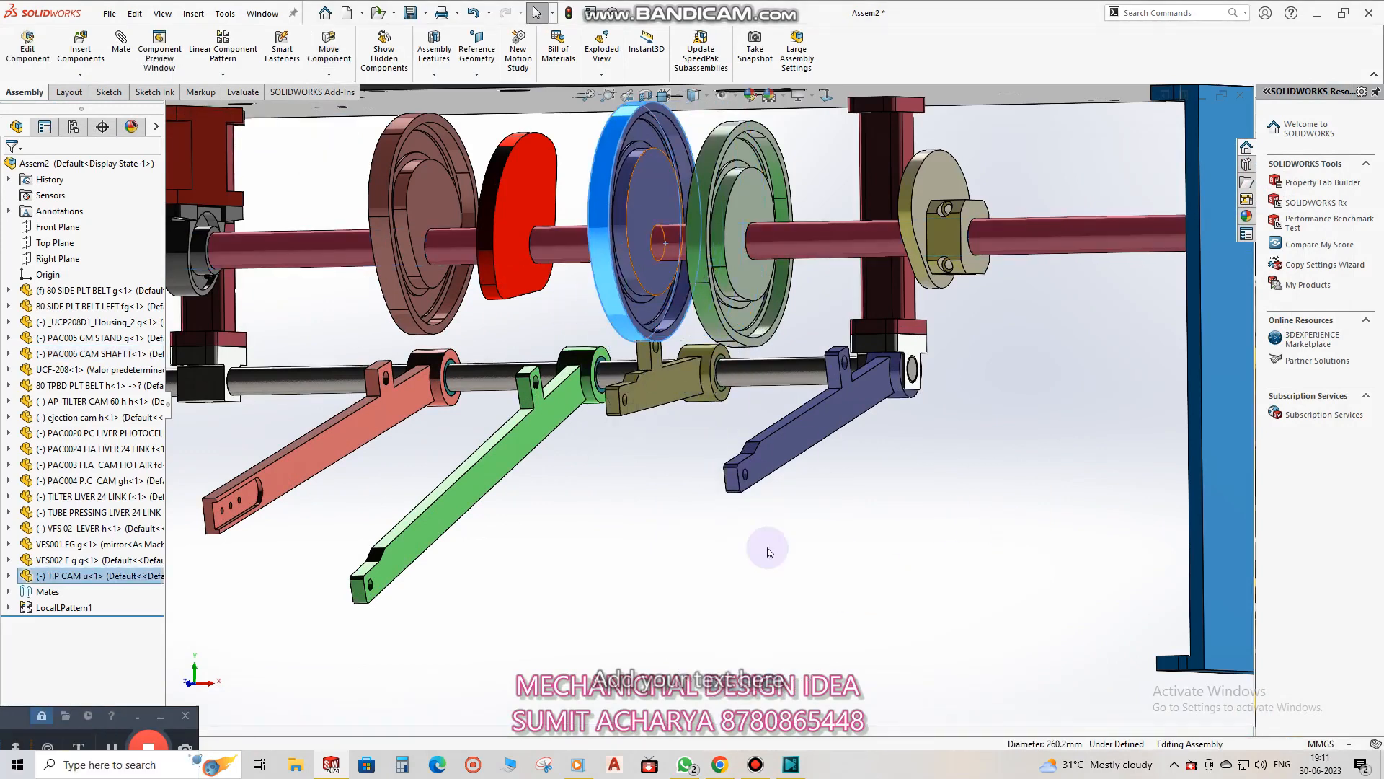
# Mate the side face of the TUBE PRESSING LIVER 24 LINK to the hole above it in the top plate.
pyautogui.scroll(3, 767, 530)
pyautogui.moveTo(778, 473); pyautogui.dragTo(721, 598, button='middle')
pyautogui.scroll(3, 682, 541)
pyautogui.moveTo(679, 542); pyautogui.dragTo(715, 473, button='middle')
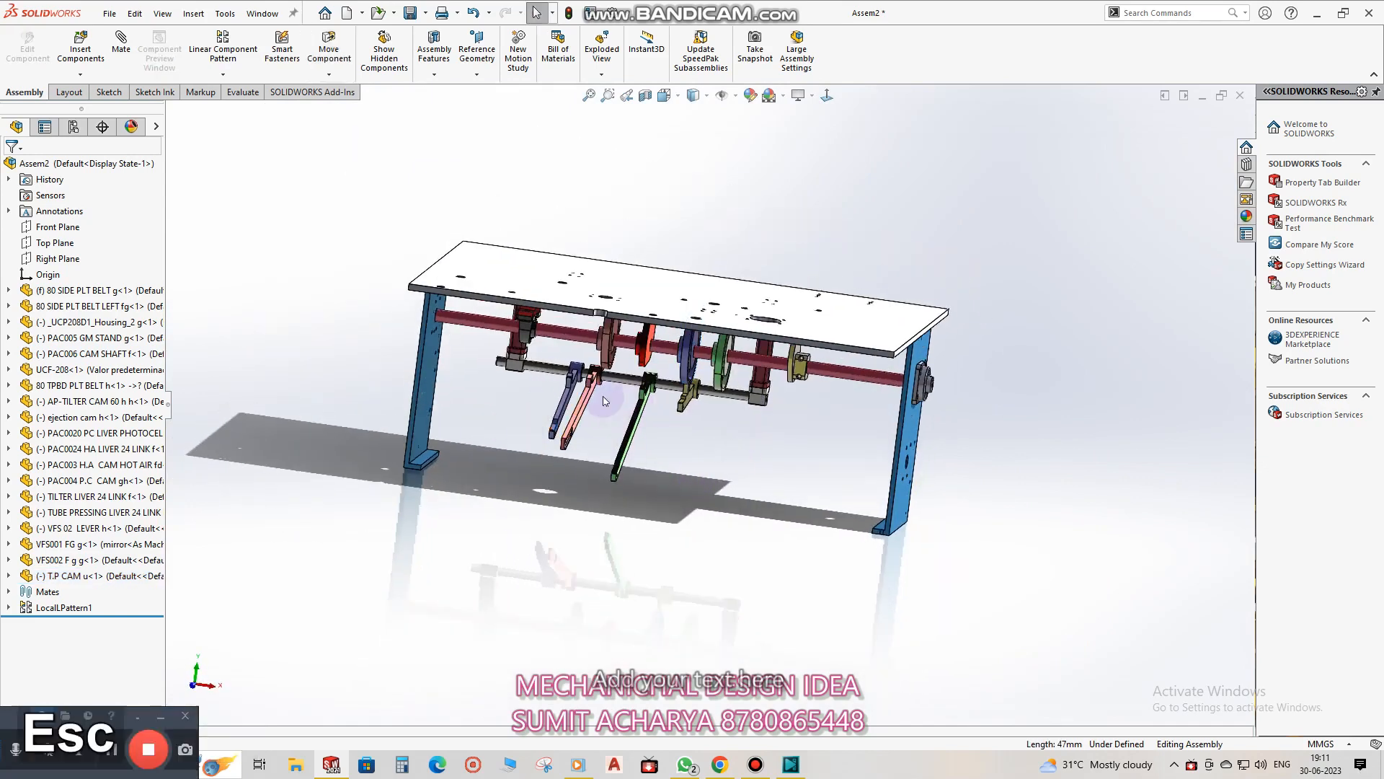
pyautogui.scroll(-5, 605, 401)
pyautogui.moveTo(602, 401); pyautogui.dragTo(705, 405, button='middle')
pyautogui.click(538, 434)
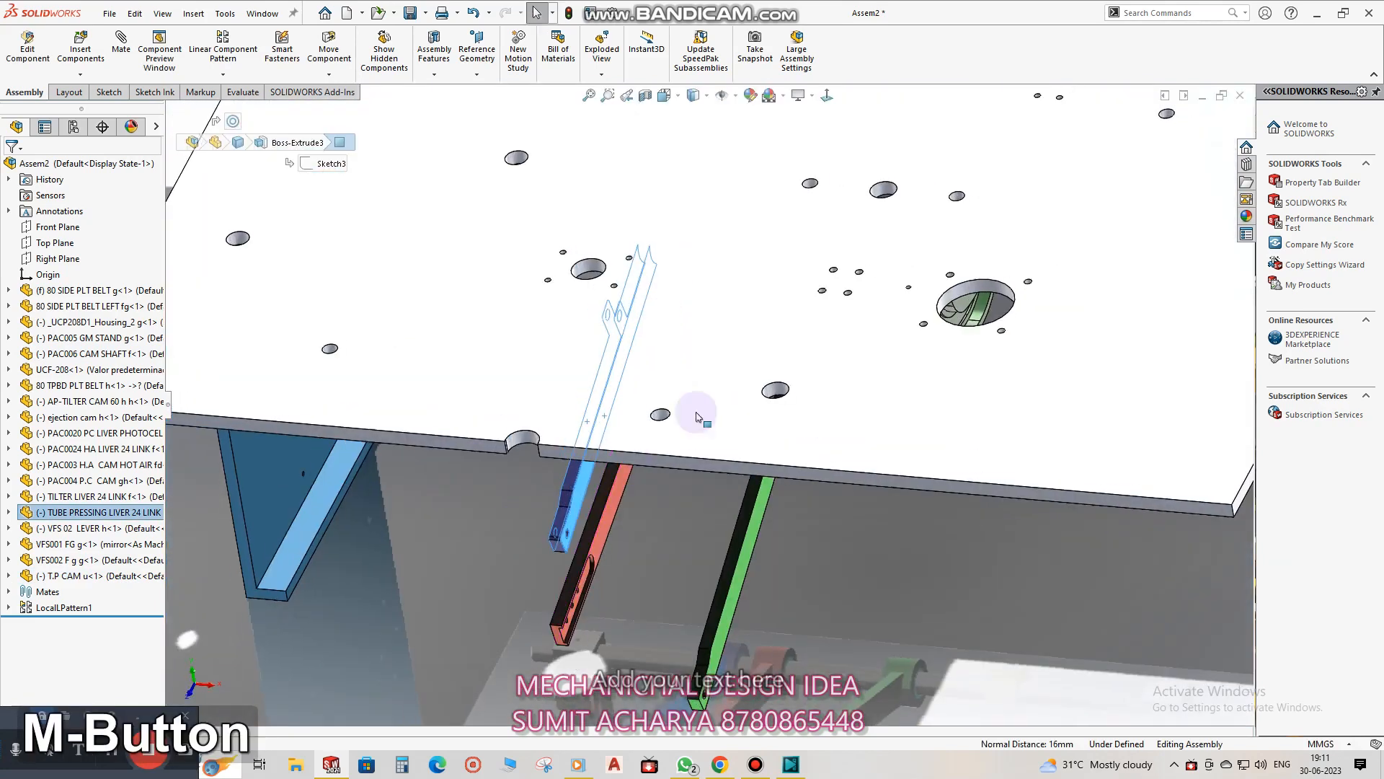
pyautogui.keyDown('ctrl'); pyautogui.click(599, 266); pyautogui.keyUp('ctrl')
pyautogui.click(626, 250)
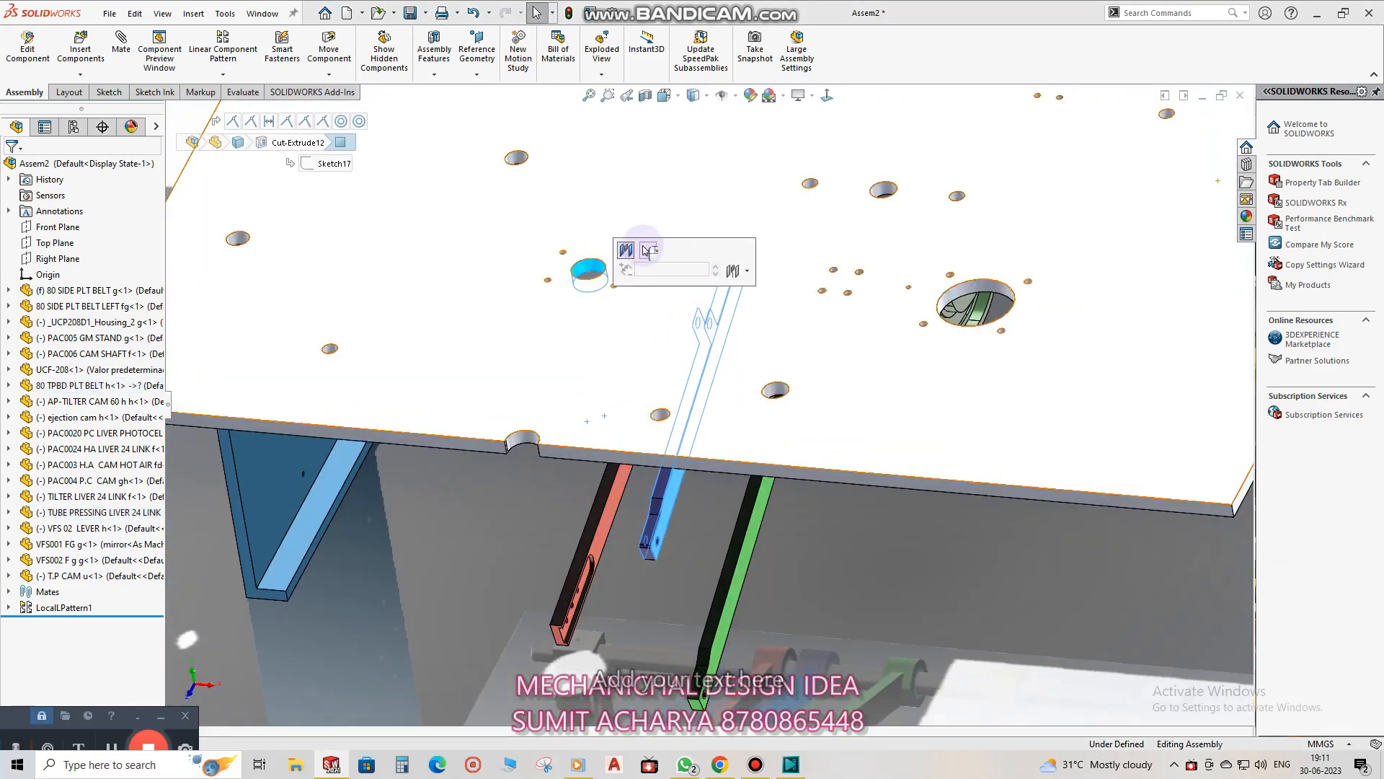
pyautogui.click(807, 482)
# Mate the side face of the PAC0020 PC LIVER PHOTOCELL link to the hole above it in the top plate.
pyautogui.scroll(3, 807, 478)
pyautogui.moveTo(807, 479); pyautogui.dragTo(811, 324, button='middle')
pyautogui.scroll(-2, 728, 416)
pyautogui.click(747, 440)
pyautogui.moveTo(775, 416); pyautogui.dragTo(741, 429, button='middle')
pyautogui.scroll(2, 774, 441)
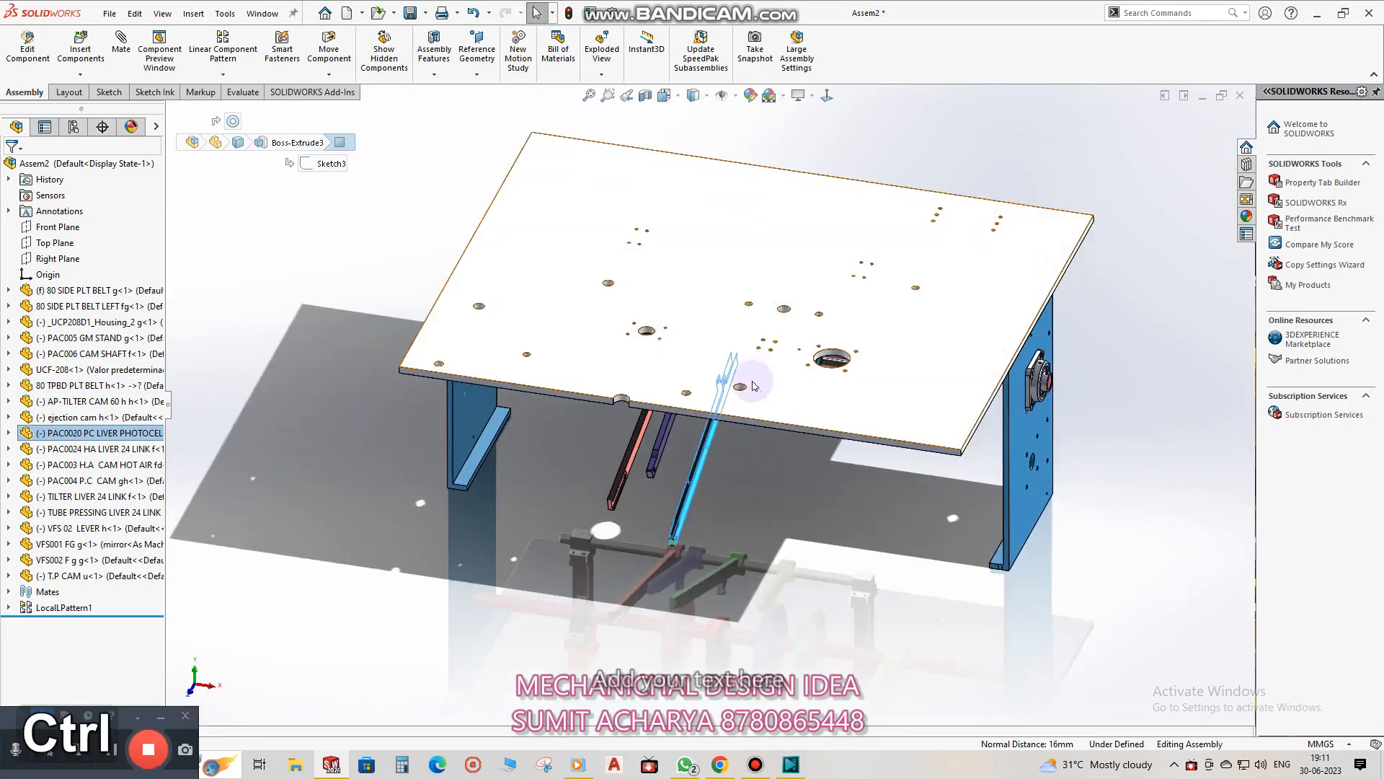
pyautogui.scroll(-4, 719, 405)
pyautogui.keyDown('ctrl'); pyautogui.click(719, 403); pyautogui.keyUp('ctrl')
pyautogui.click(764, 390)
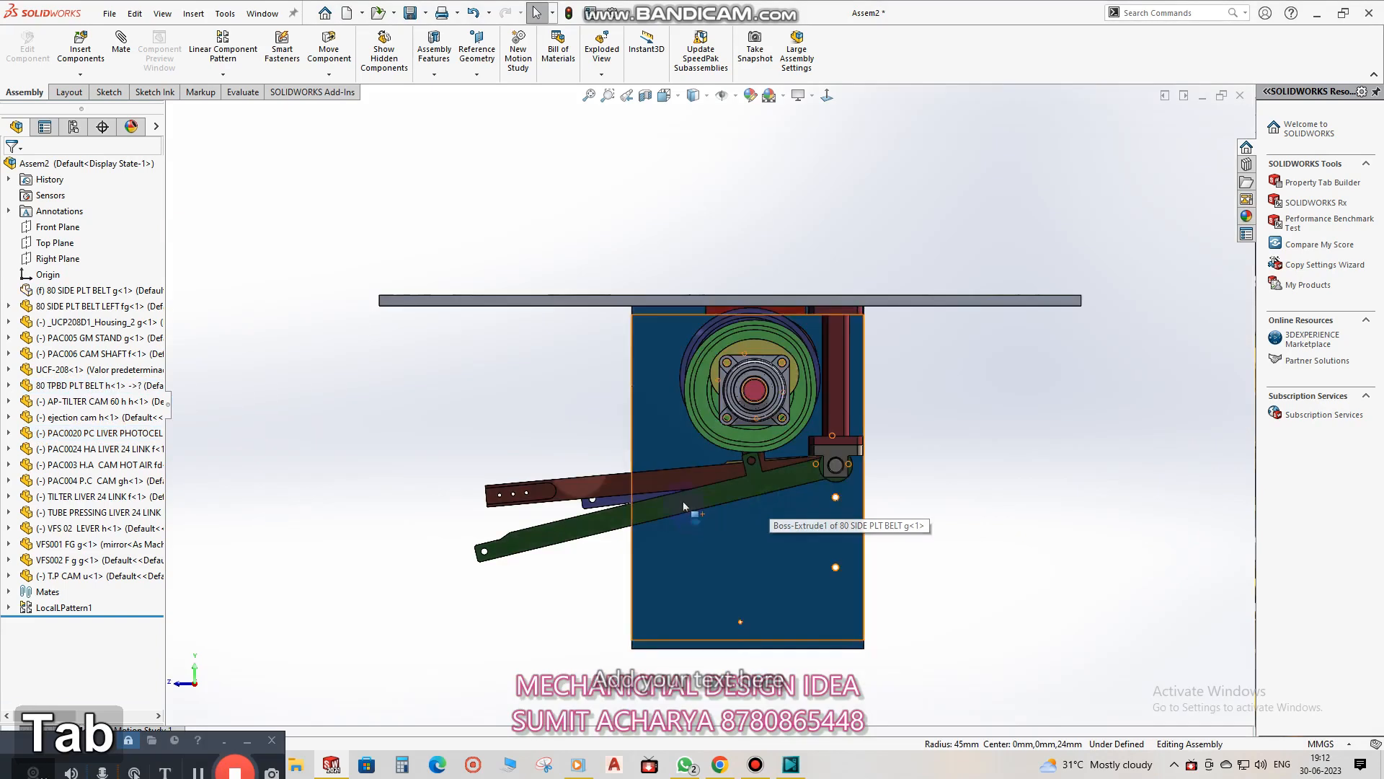
# Swing the PAC0020 PC LIVER PHOTOCELL link up to horizontal so its ear reaches the P.C CAM.
pyautogui.scroll(-3, 619, 491)
pyautogui.moveTo(618, 491); pyautogui.dragTo(508, 439)
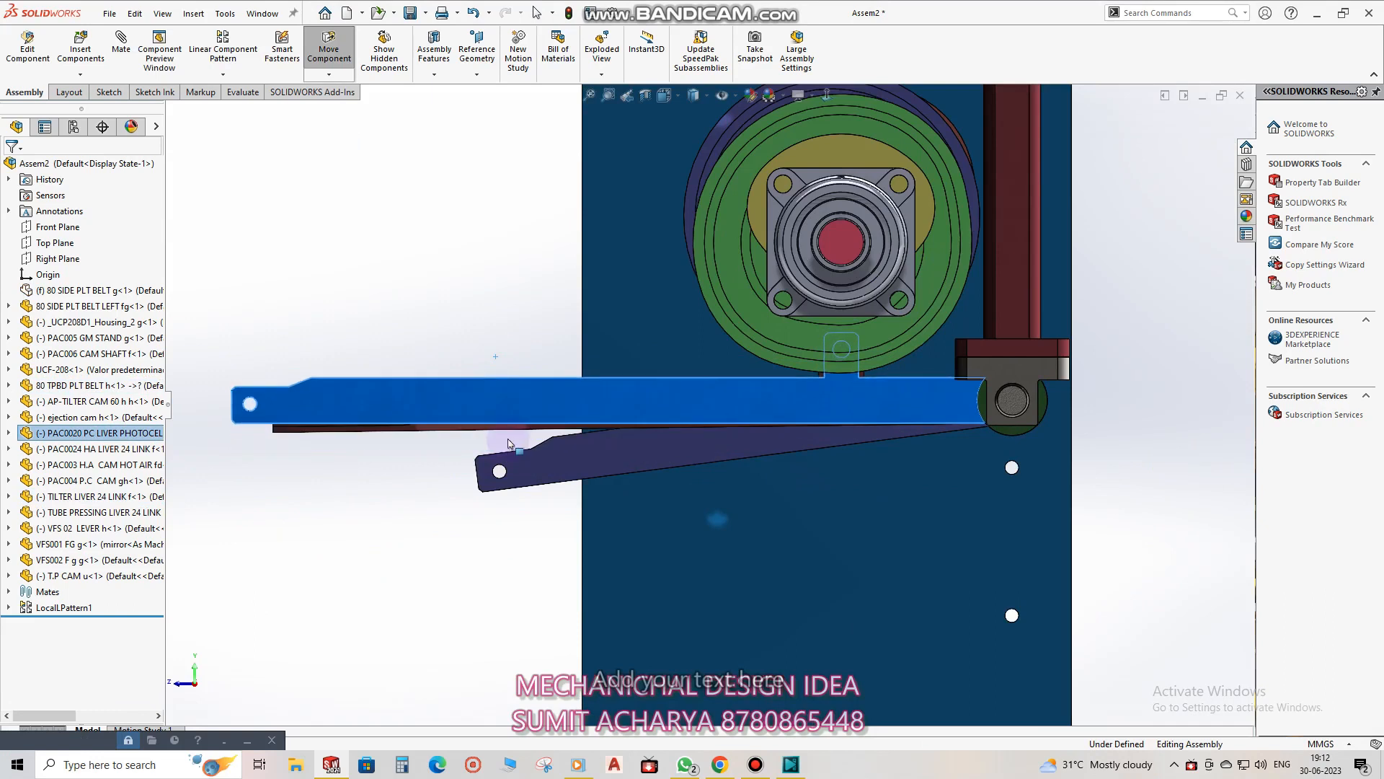
pyautogui.press('Escape')
pyautogui.moveTo(748, 405); pyautogui.dragTo(708, 415)
pyautogui.press('Escape')
pyautogui.press('Escape')
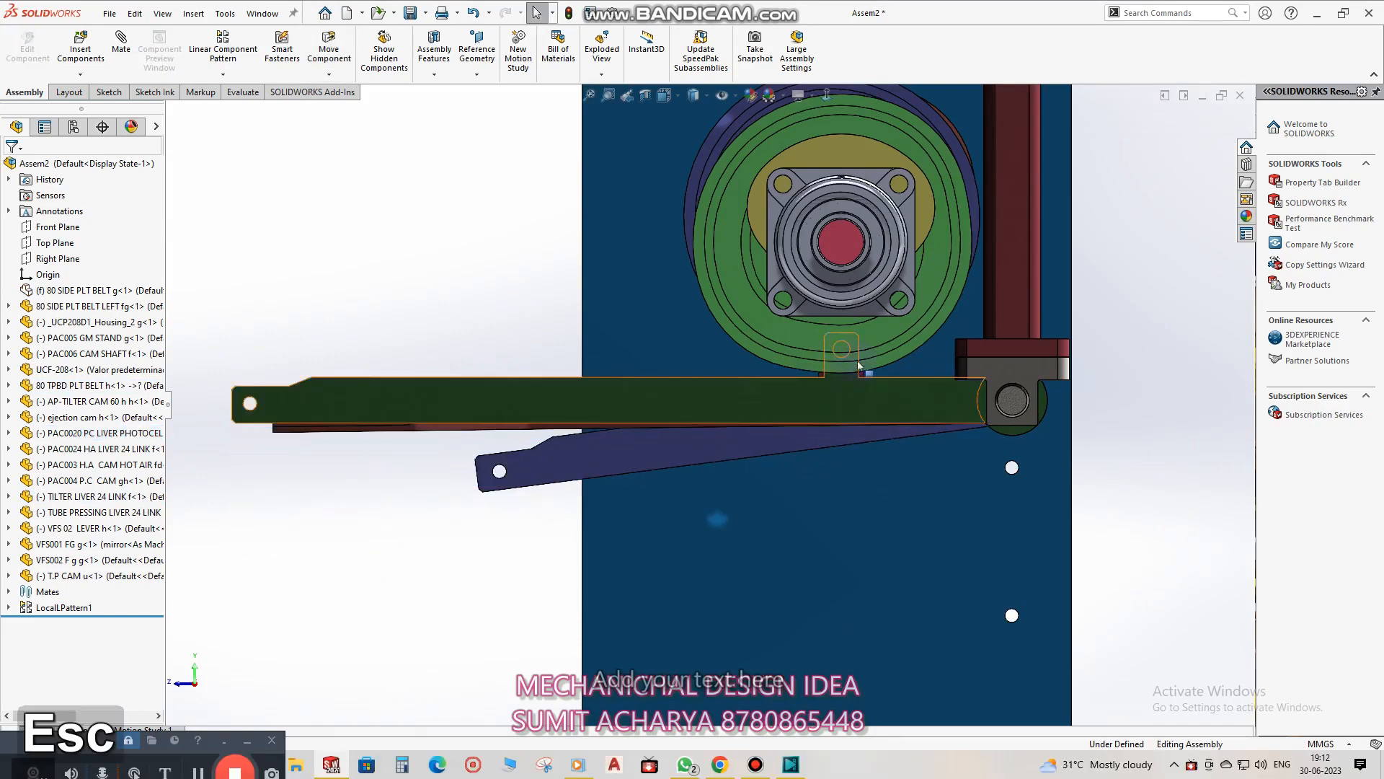
# Examine how the cams on the shaft line up with the lever links, from the side and from below.
pyautogui.moveTo(703, 404); pyautogui.dragTo(901, 351, button='middle')
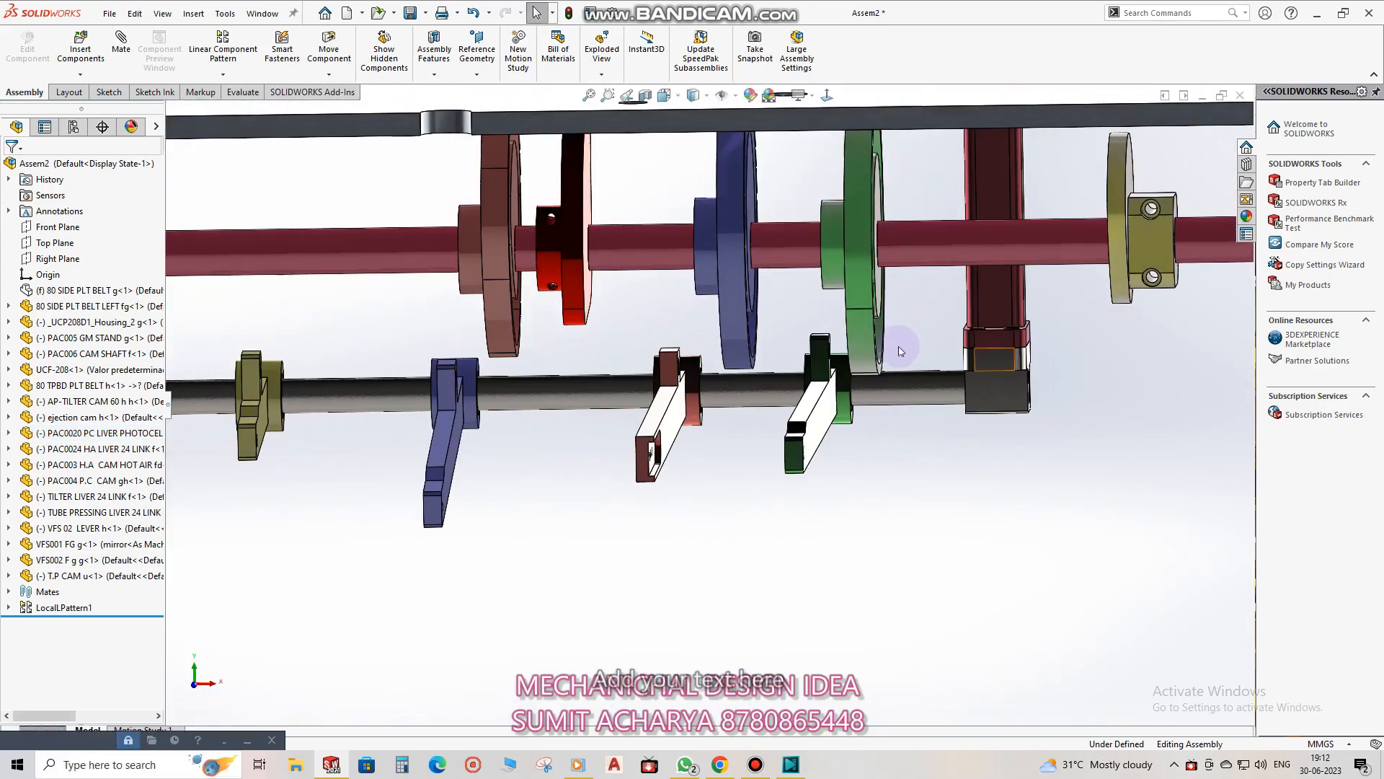
pyautogui.moveTo(796, 341); pyautogui.dragTo(664, 370, button='middle')
pyautogui.press('Escape')
pyautogui.press('n')
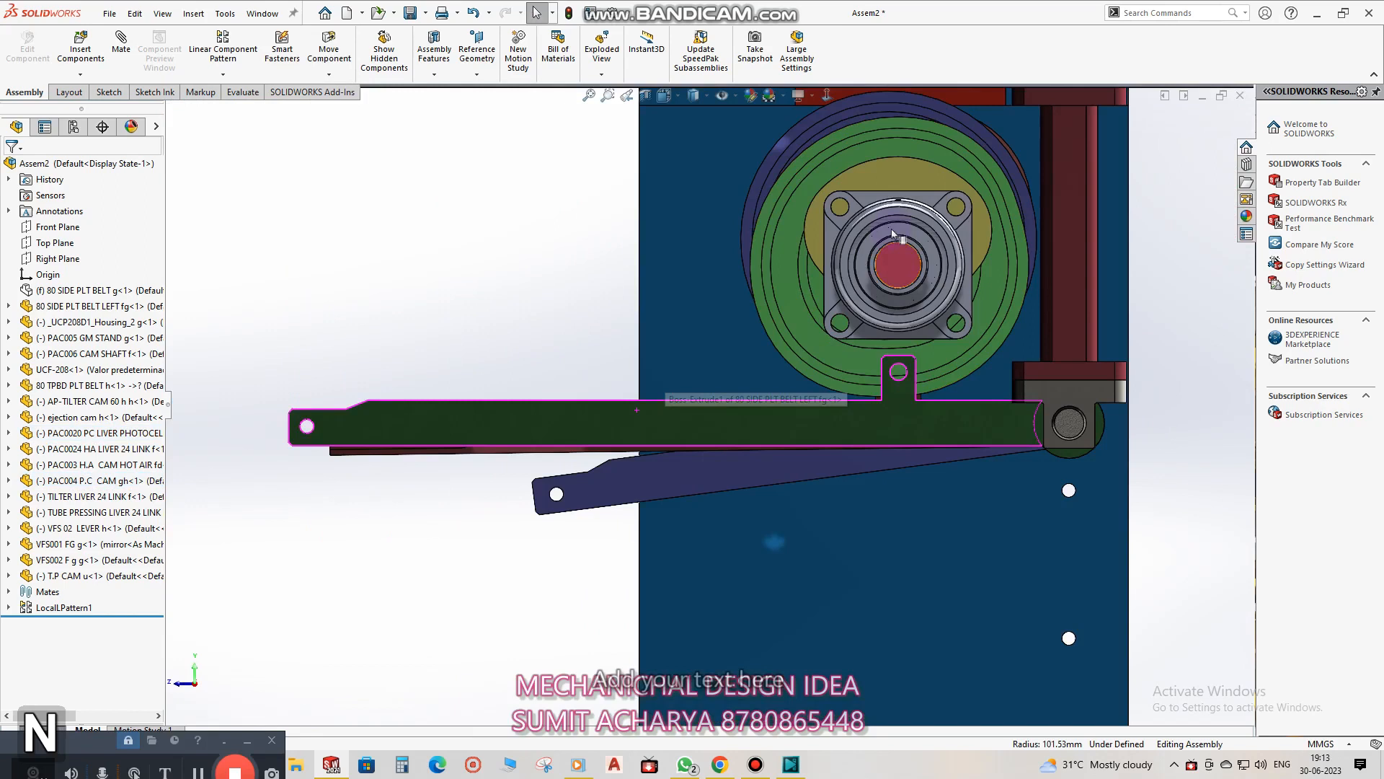
pyautogui.moveTo(121, 708)
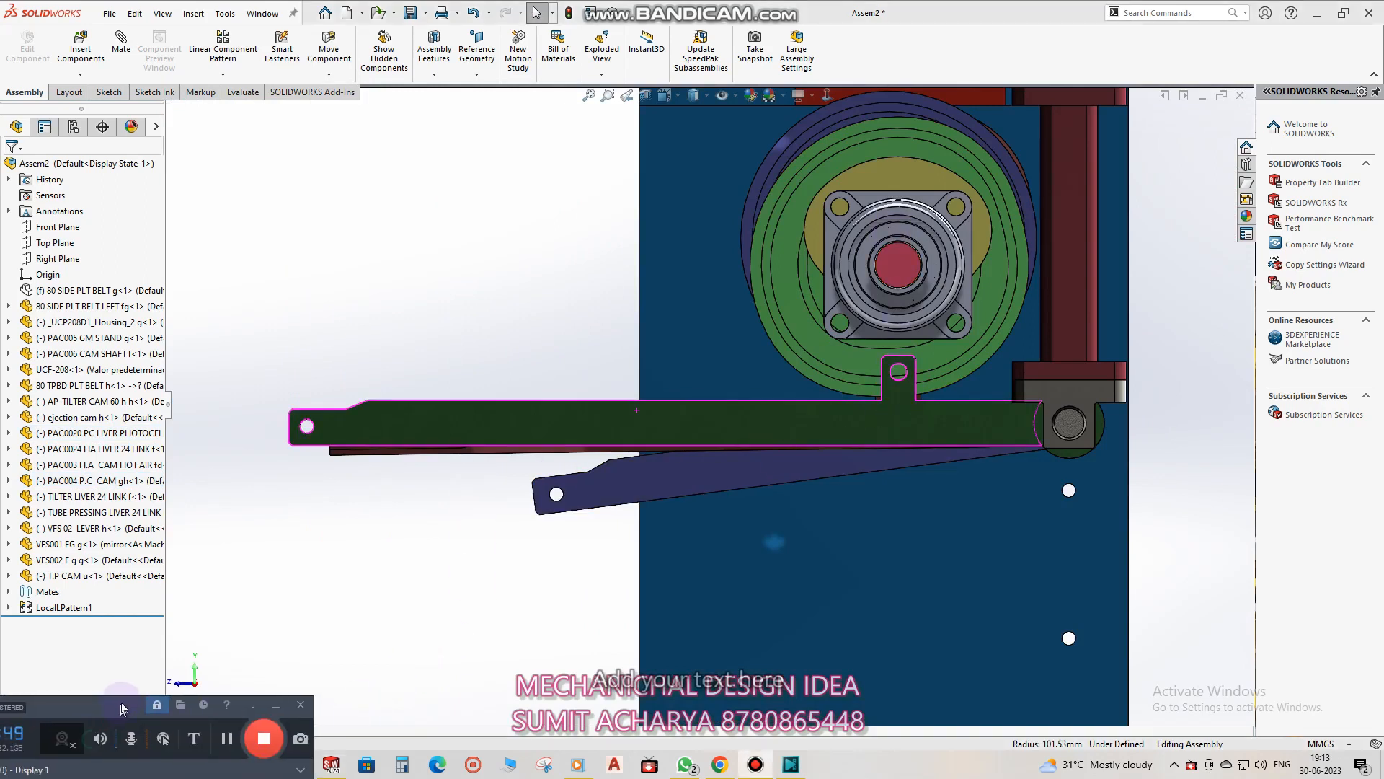
pyautogui.moveTo(825, 478); pyautogui.dragTo(919, 390, button='middle')
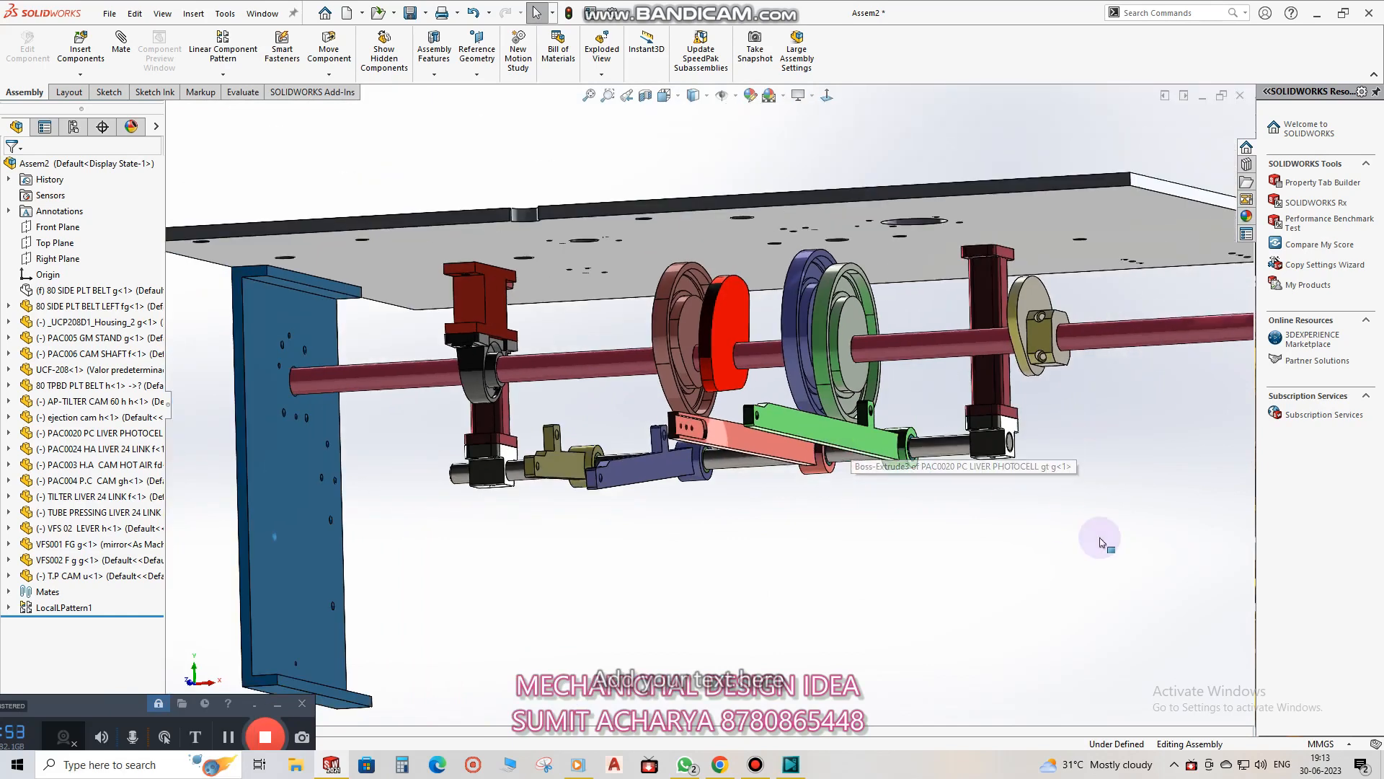
pyautogui.hotkey('shift', 'Tab')
pyautogui.scroll(3, 1103, 543)
pyautogui.hotkey('shift', 'Tab')
pyautogui.moveTo(968, 492); pyautogui.dragTo(881, 564, button='middle')
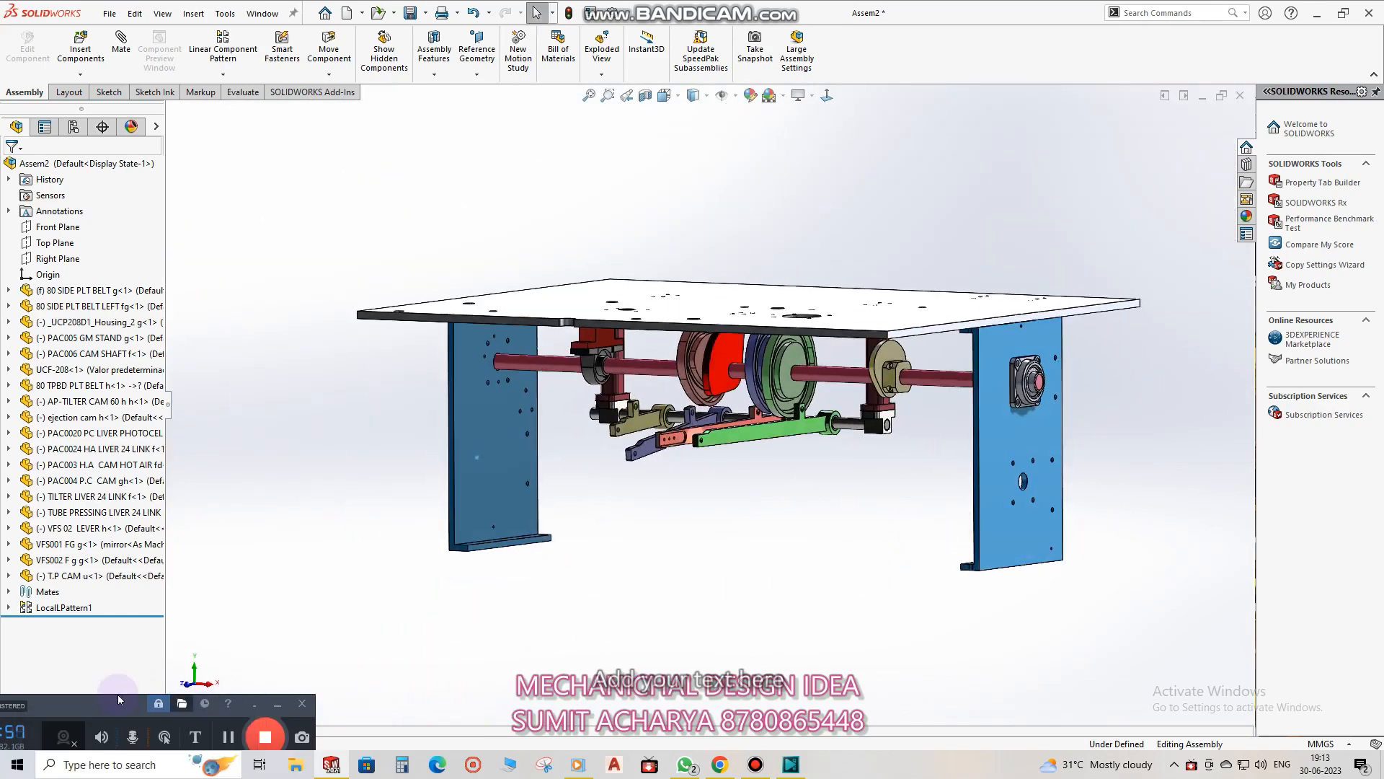
pyautogui.moveTo(106, 695); pyautogui.dragTo(108, 659)
pyautogui.moveTo(591, 552); pyautogui.dragTo(763, 517, button='middle')
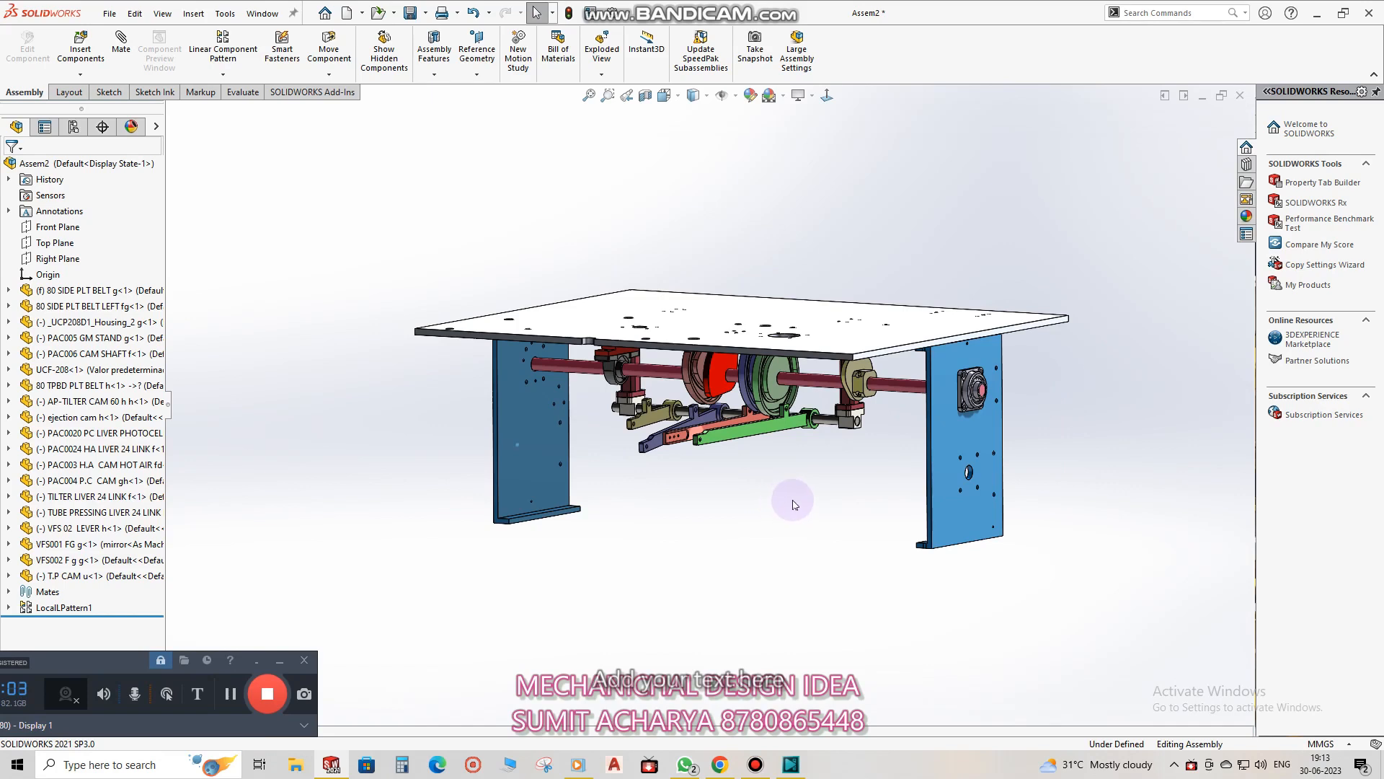
# Slide the T.P CAM along the cam shaft to the far side of the brown tilter cam.
pyautogui.moveTo(813, 411); pyautogui.dragTo(733, 468, button='middle')
pyautogui.scroll(-5, 801, 374)
pyautogui.moveTo(733, 468); pyautogui.dragTo(633, 468)
pyautogui.scroll(5, 633, 469)
# Make the 80 TPBD PLT BELT top plate transparent.
pyautogui.moveTo(966, 443); pyautogui.dragTo(782, 360, button='middle')
pyautogui.click(765, 353)
pyautogui.press('Escape')
pyautogui.click(766, 354)
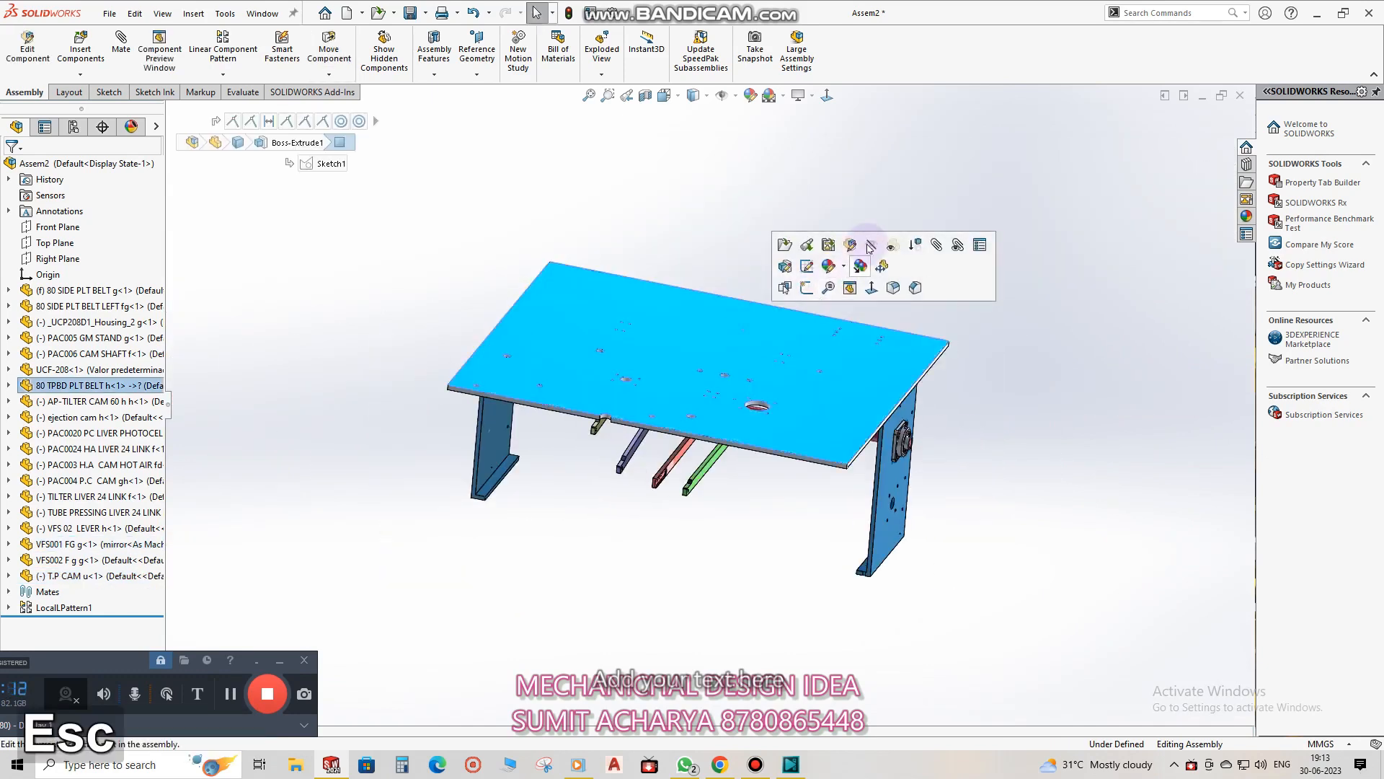
pyautogui.click(898, 248)
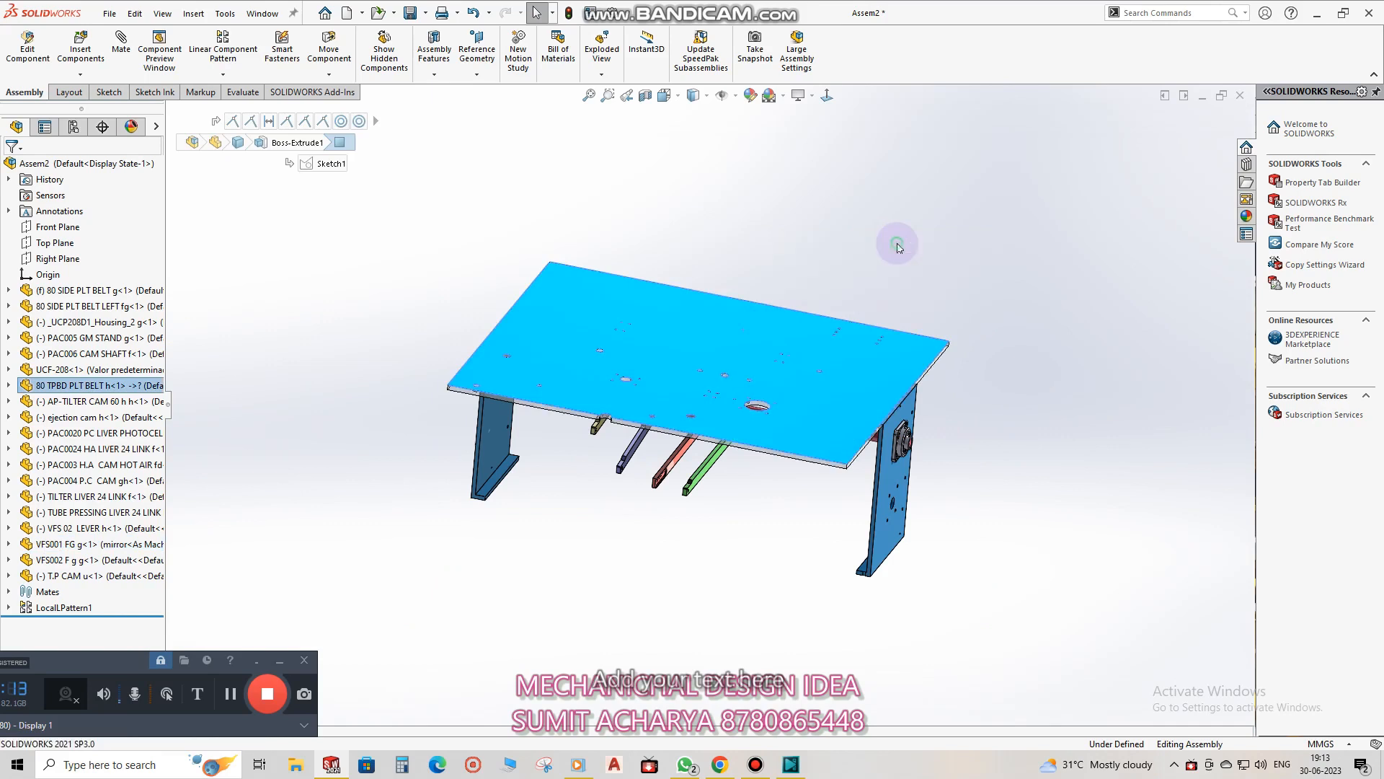
pyautogui.moveTo(894, 403); pyautogui.dragTo(895, 532, button='middle')
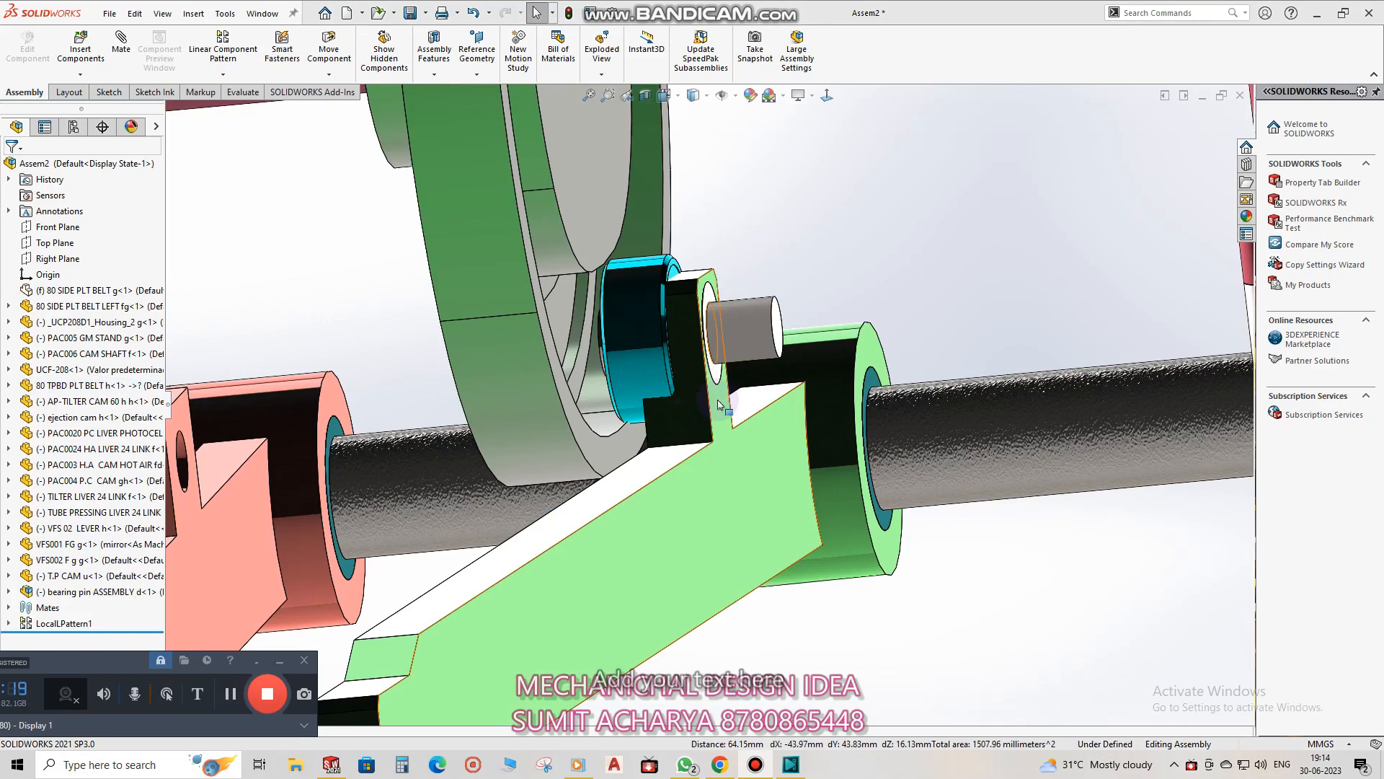
# Pull the bearing pin assembly out of the PAC0020 link's ear and mate its shoulder face coincident with the ear.
pyautogui.moveTo(641, 349); pyautogui.dragTo(483, 360)
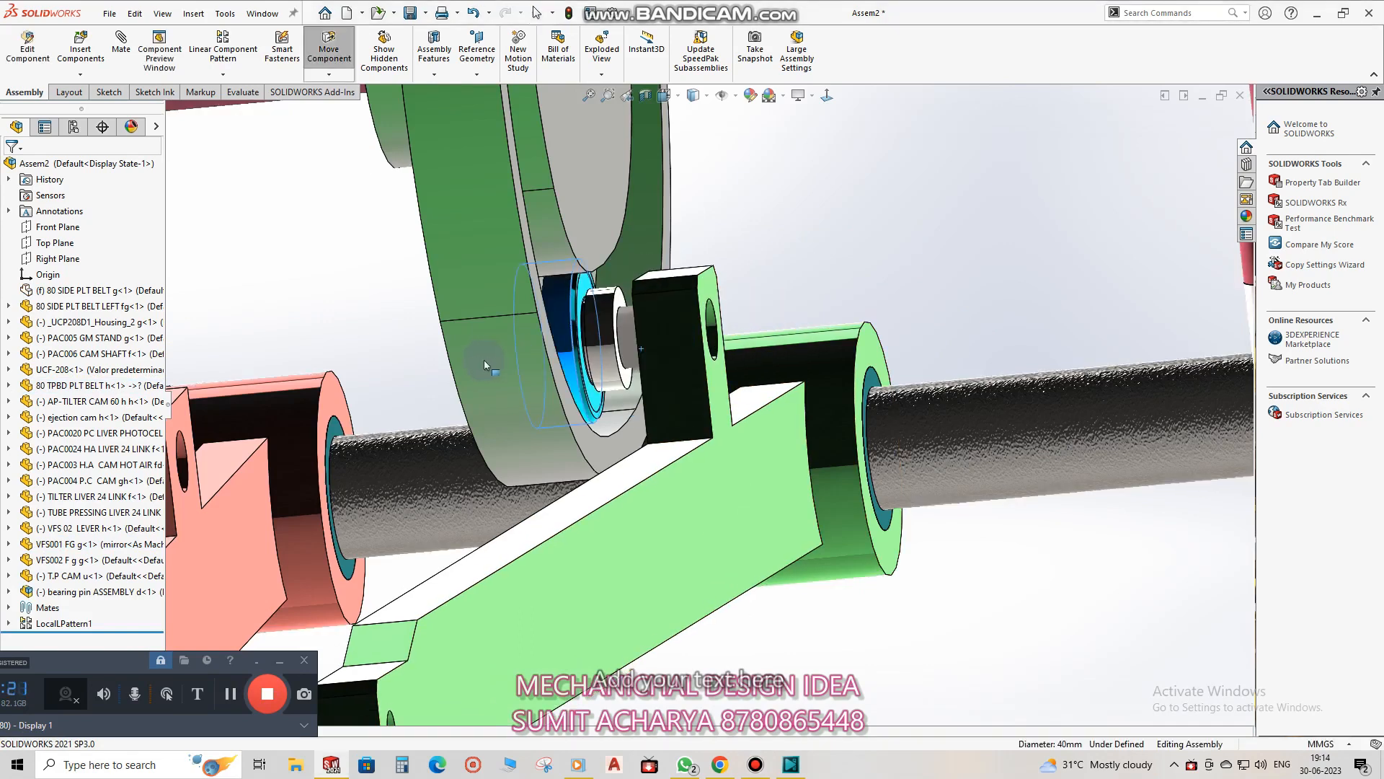
pyautogui.moveTo(622, 304); pyautogui.dragTo(692, 411, button='middle')
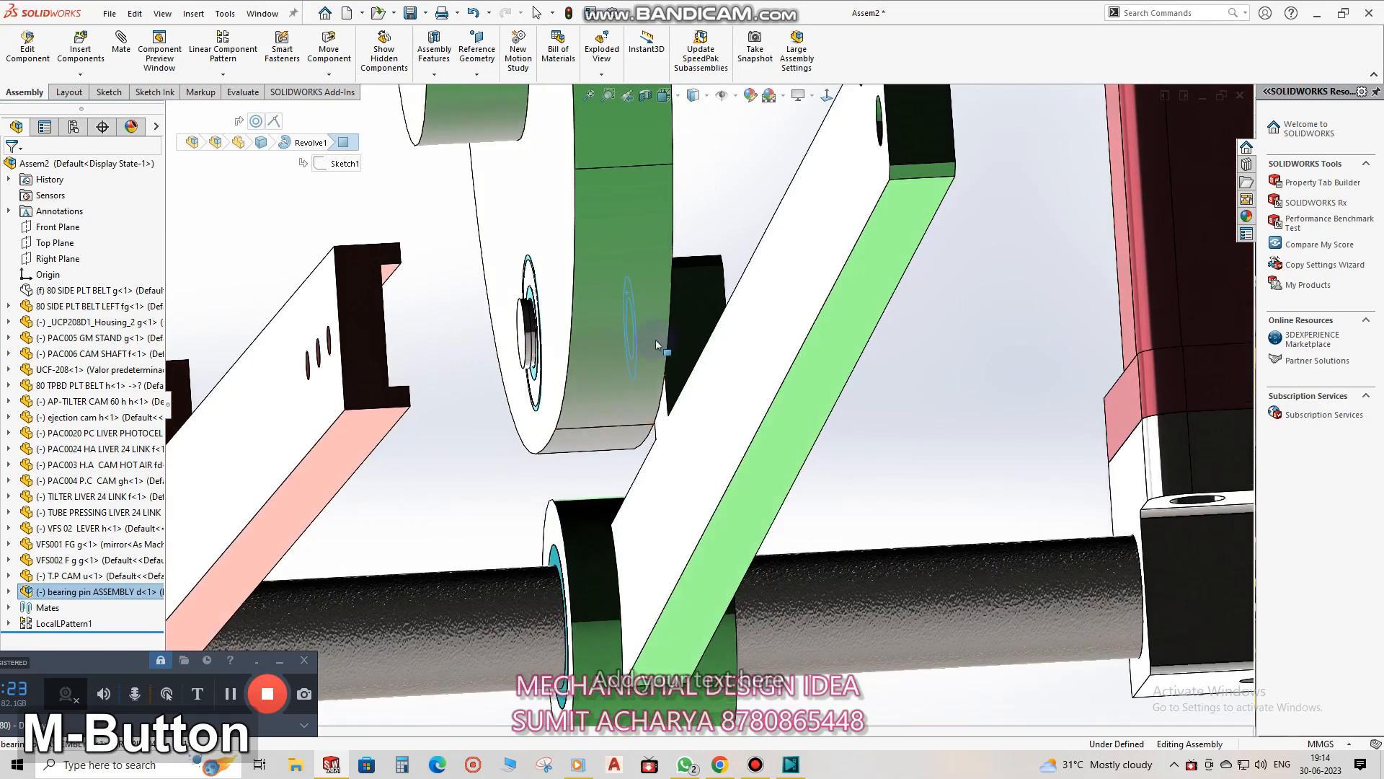
pyautogui.keyDown('shift'); pyautogui.click(705, 452); pyautogui.keyUp('shift')
pyautogui.click(726, 451)
pyautogui.scroll(6, 640, 409)
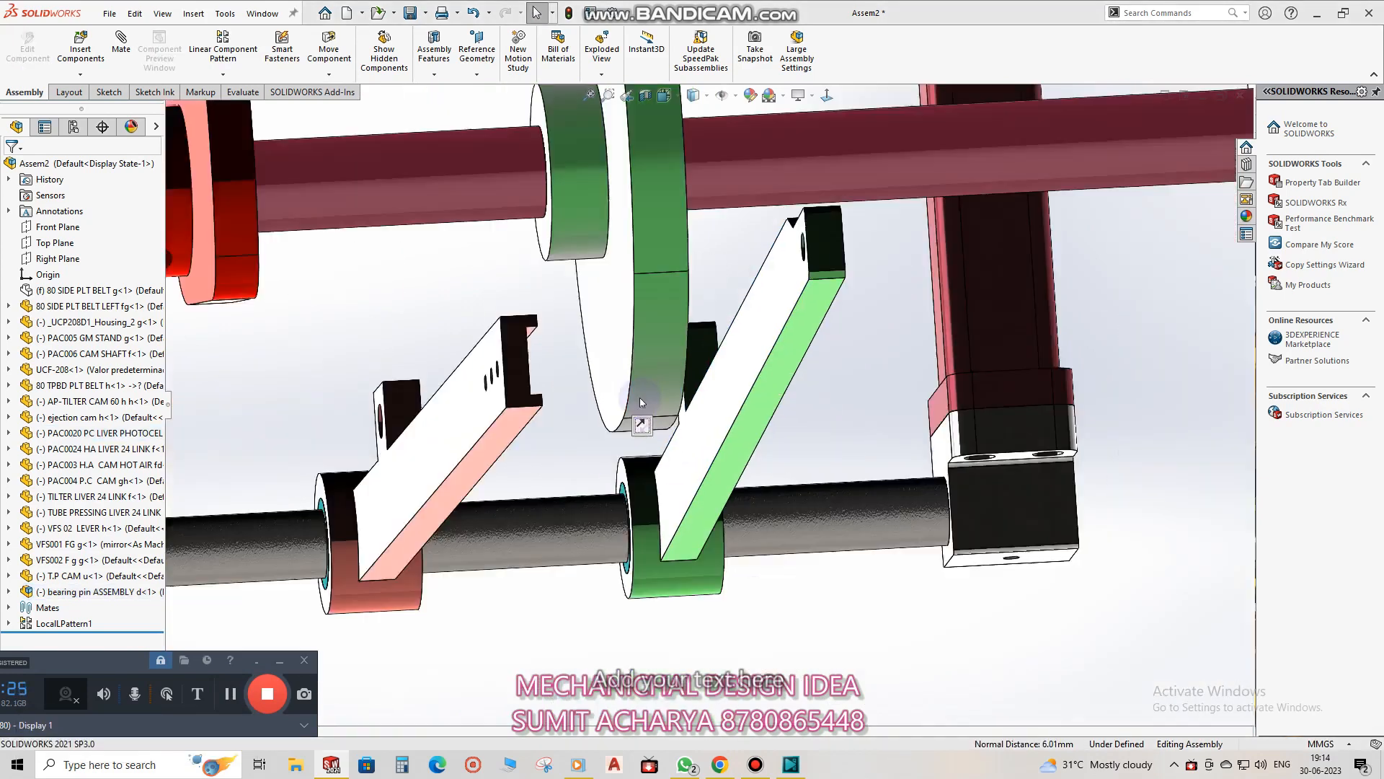
# Make three copies of the bearing pin assembly and place them below the other lever links.
pyautogui.click(214, 530)
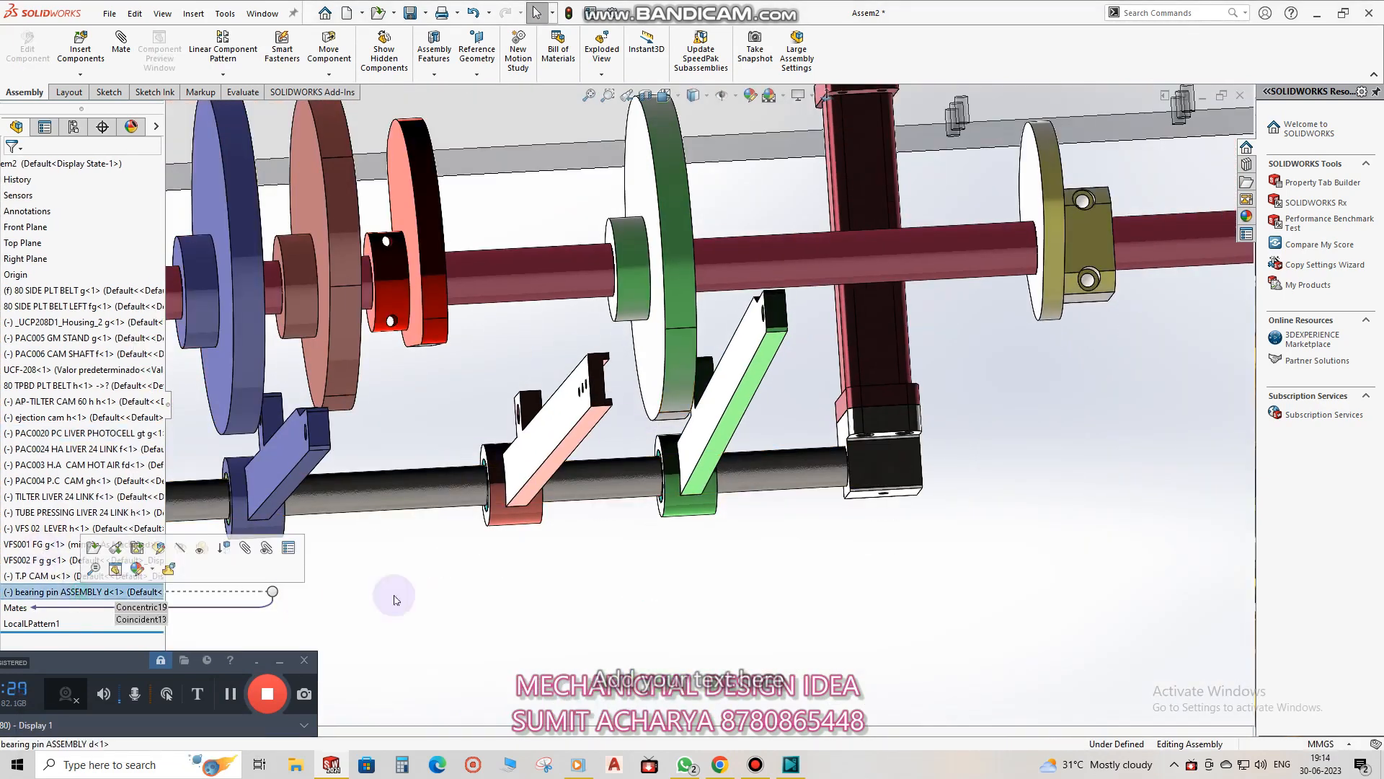
pyautogui.scroll(1, 691, 553)
pyautogui.click(638, 587)
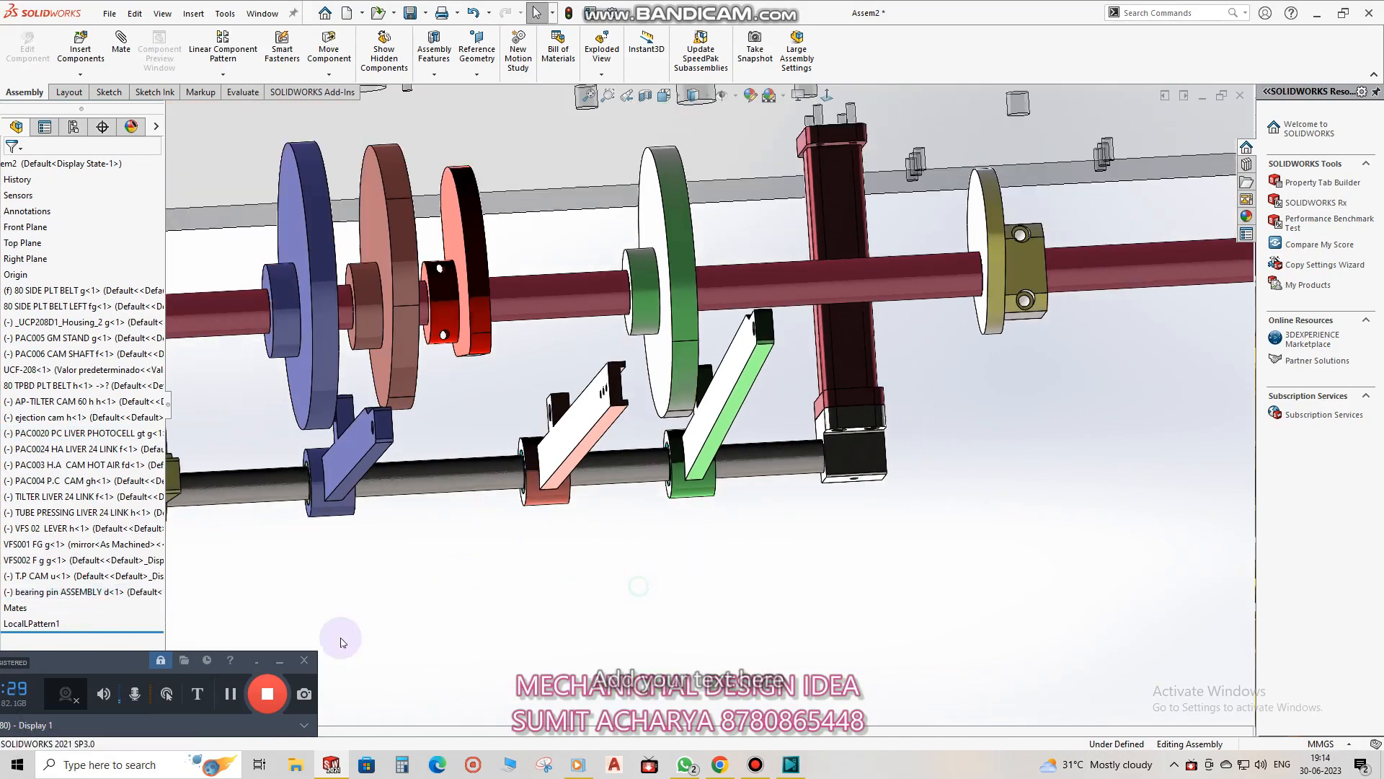
pyautogui.moveTo(582, 529); pyautogui.dragTo(556, 555, button='middle')
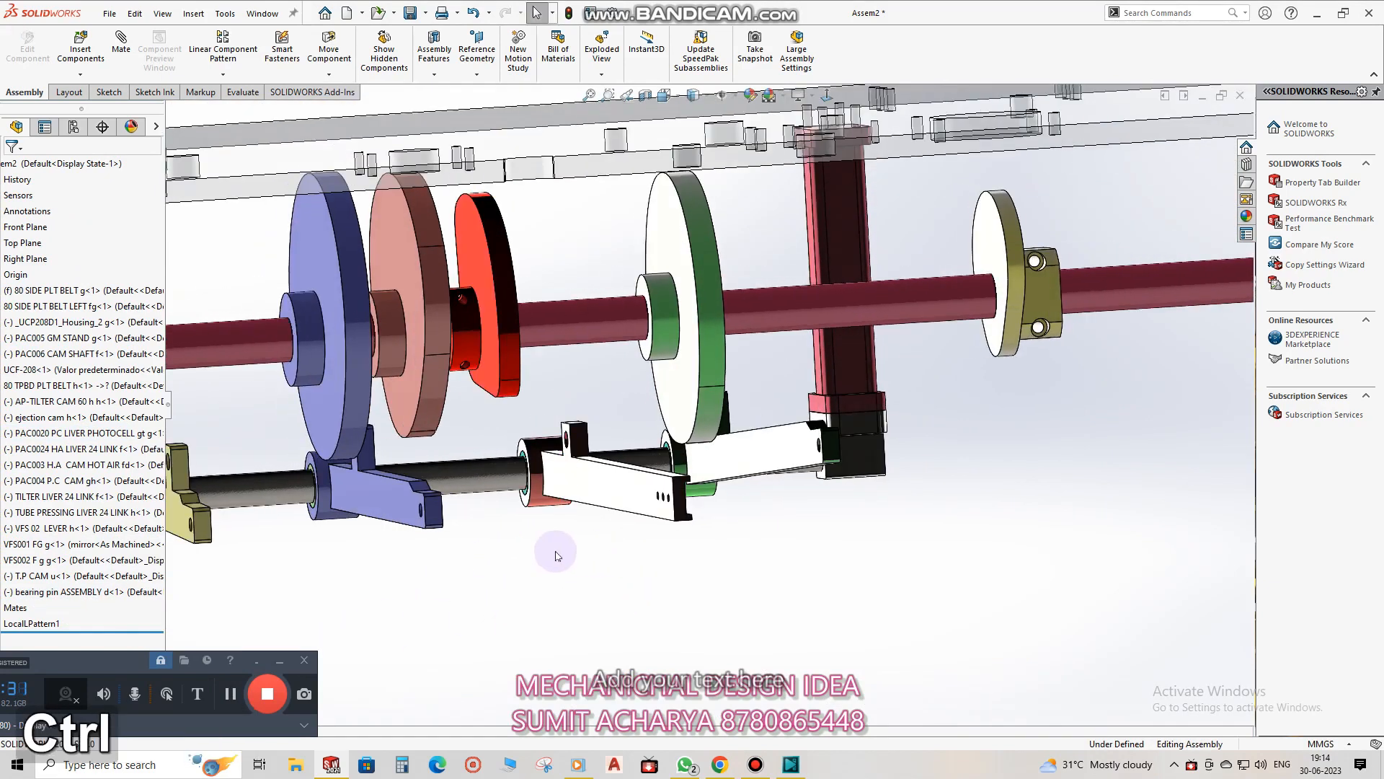
pyautogui.scroll(2, 353, 592)
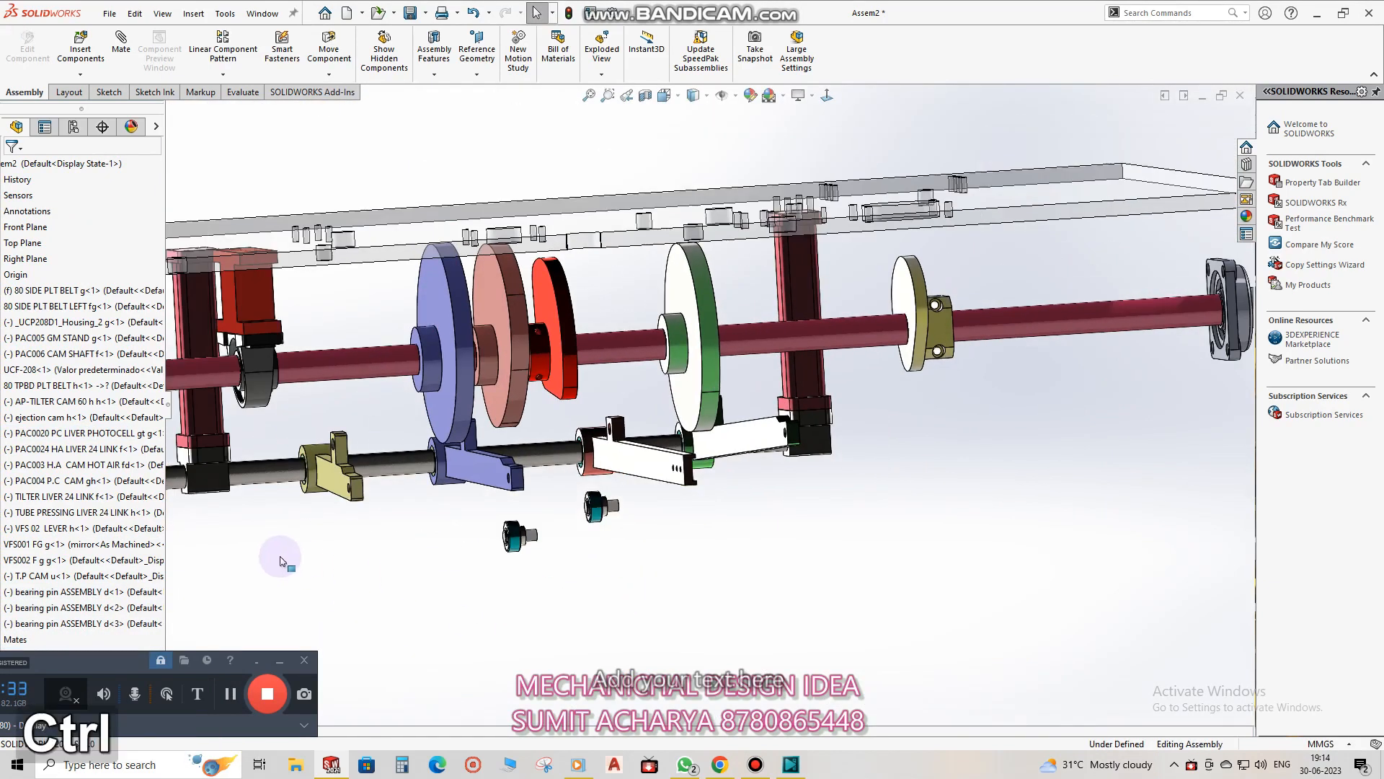
pyautogui.scroll(-2, 364, 550)
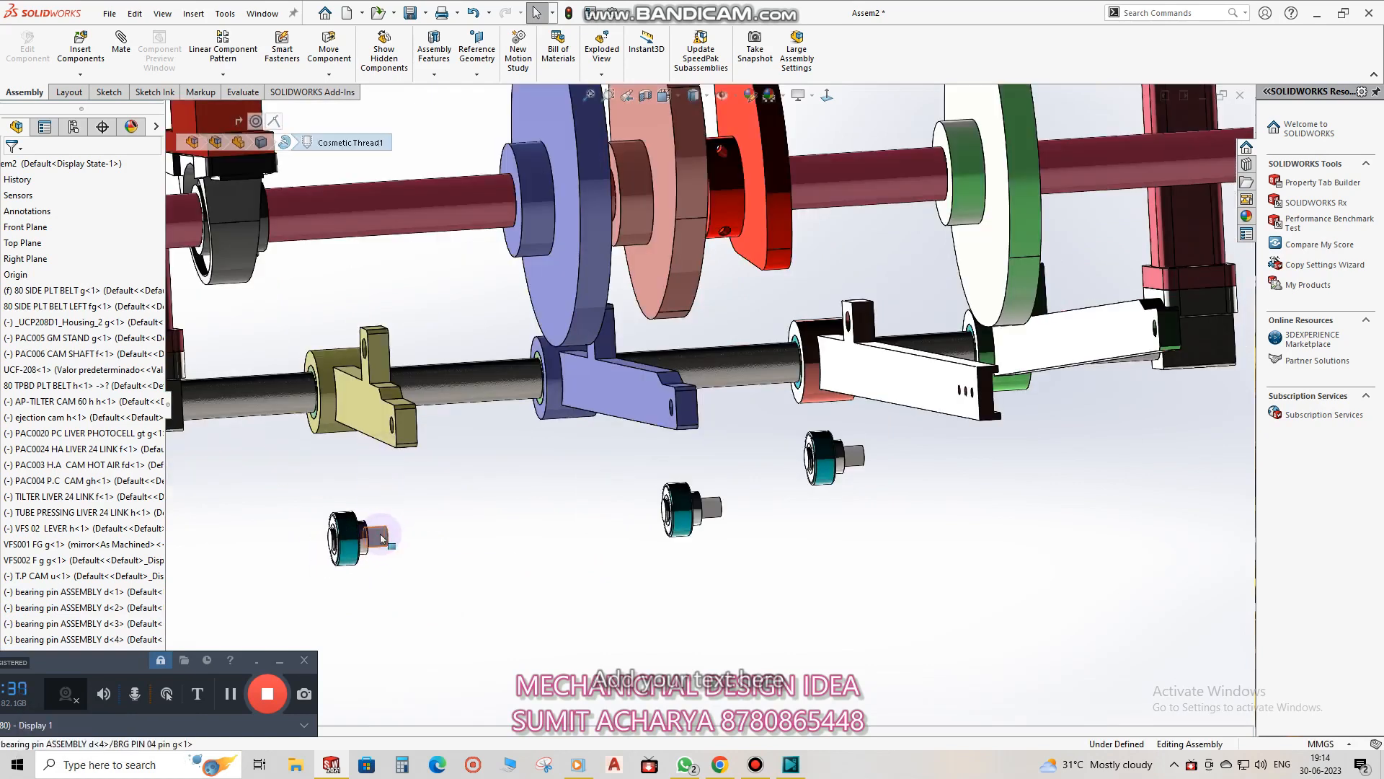
# Mate the pin of the fourth bearing pin assembly with the ear hole of the PAC0024 HA LIVER 24 LINK.
pyautogui.click(383, 538)
pyautogui.scroll(-3, 317, 384)
pyautogui.keyDown('ctrl'); pyautogui.click(432, 320); pyautogui.keyUp('ctrl')
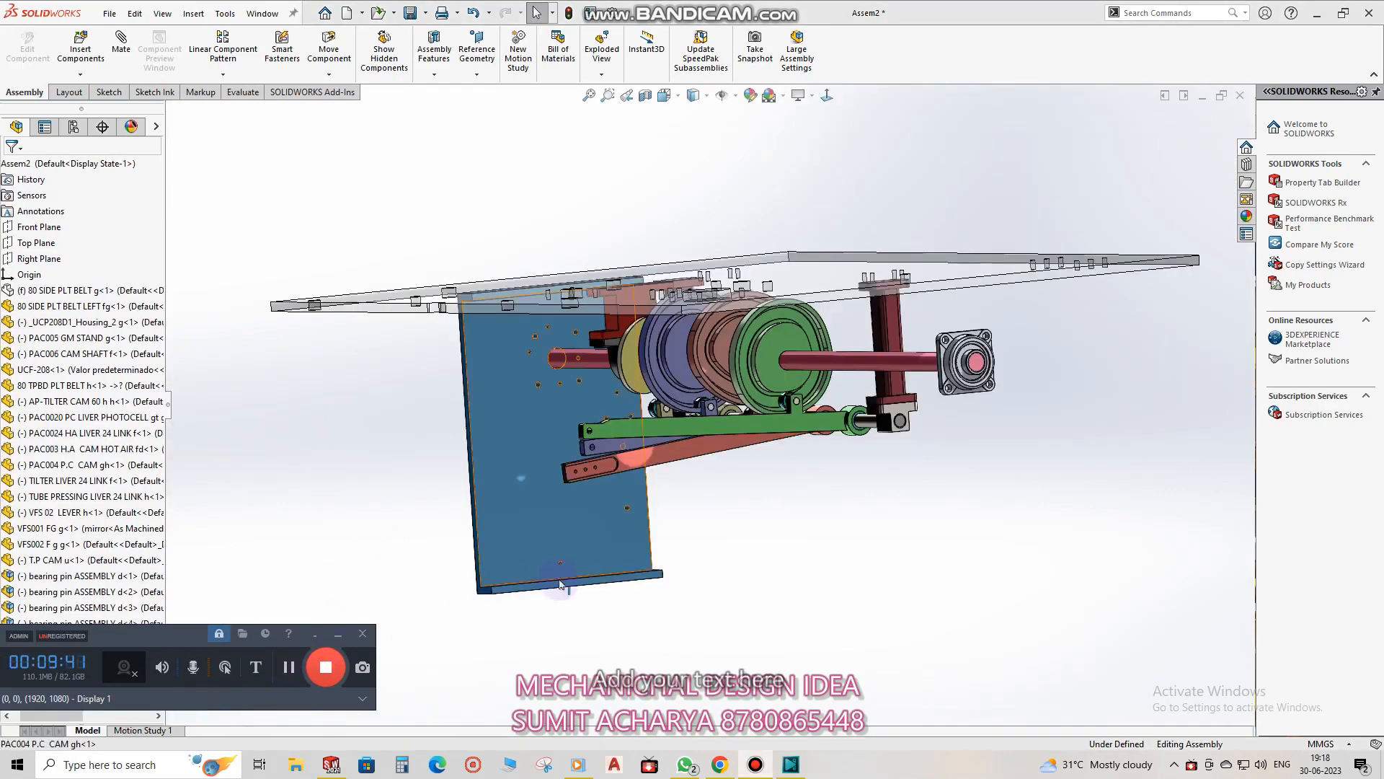
# Examine the bearing pins on the lever links where they meet the cams.
pyautogui.moveTo(739, 487); pyautogui.dragTo(756, 403, button='middle')
pyautogui.scroll(-5, 749, 440)
pyautogui.click(750, 442)
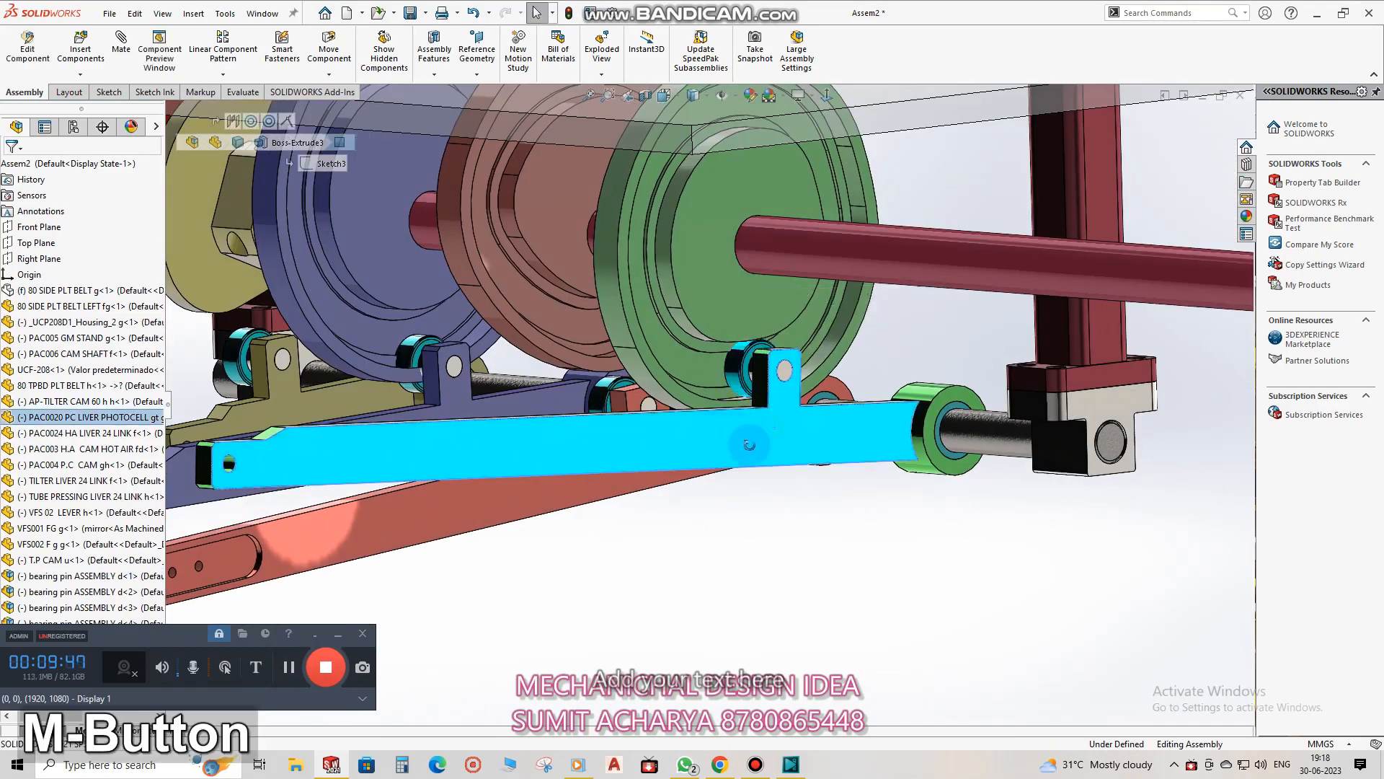
pyautogui.scroll(6, 721, 450)
pyautogui.click(710, 476)
pyautogui.moveTo(710, 475); pyautogui.dragTo(559, 396, button='middle')
pyautogui.scroll(-3, 659, 377)
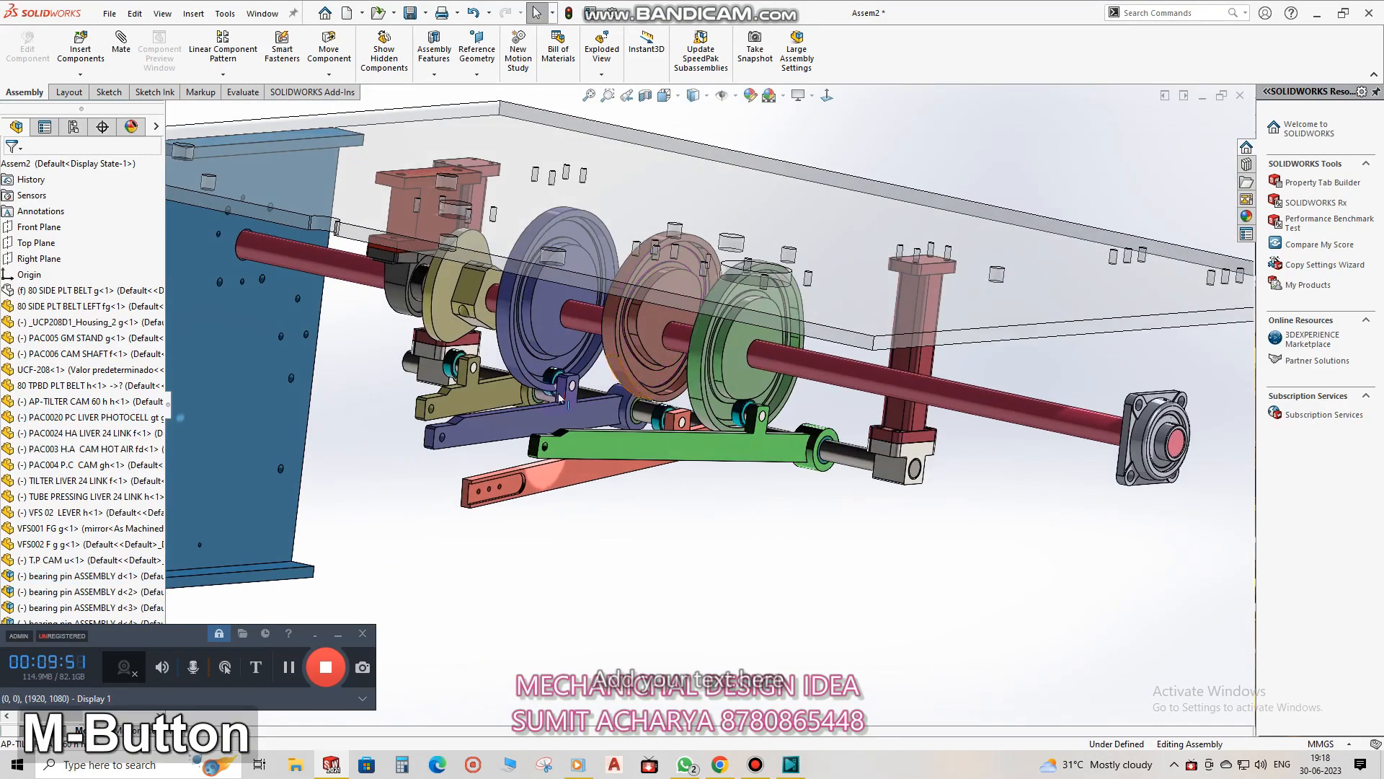
# Turn the T.P CAM and P.C CAM by hand to test how the lever links follow.
pyautogui.moveTo(528, 372); pyautogui.dragTo(556, 399)
pyautogui.moveTo(511, 382); pyautogui.dragTo(659, 314, button='middle')
pyautogui.moveTo(737, 380); pyautogui.dragTo(831, 414)
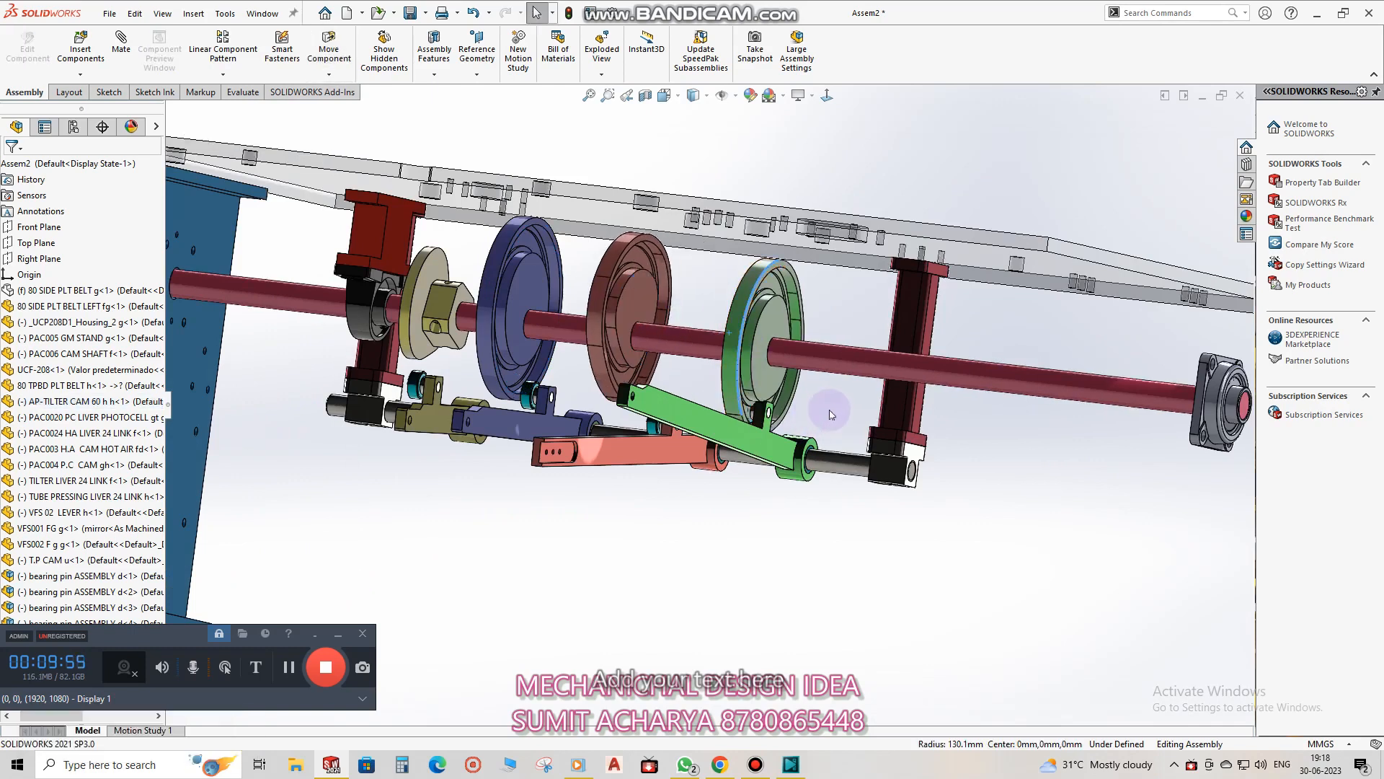
pyautogui.moveTo(741, 405); pyautogui.dragTo(732, 527)
pyautogui.moveTo(744, 373); pyautogui.dragTo(648, 412, button='middle')
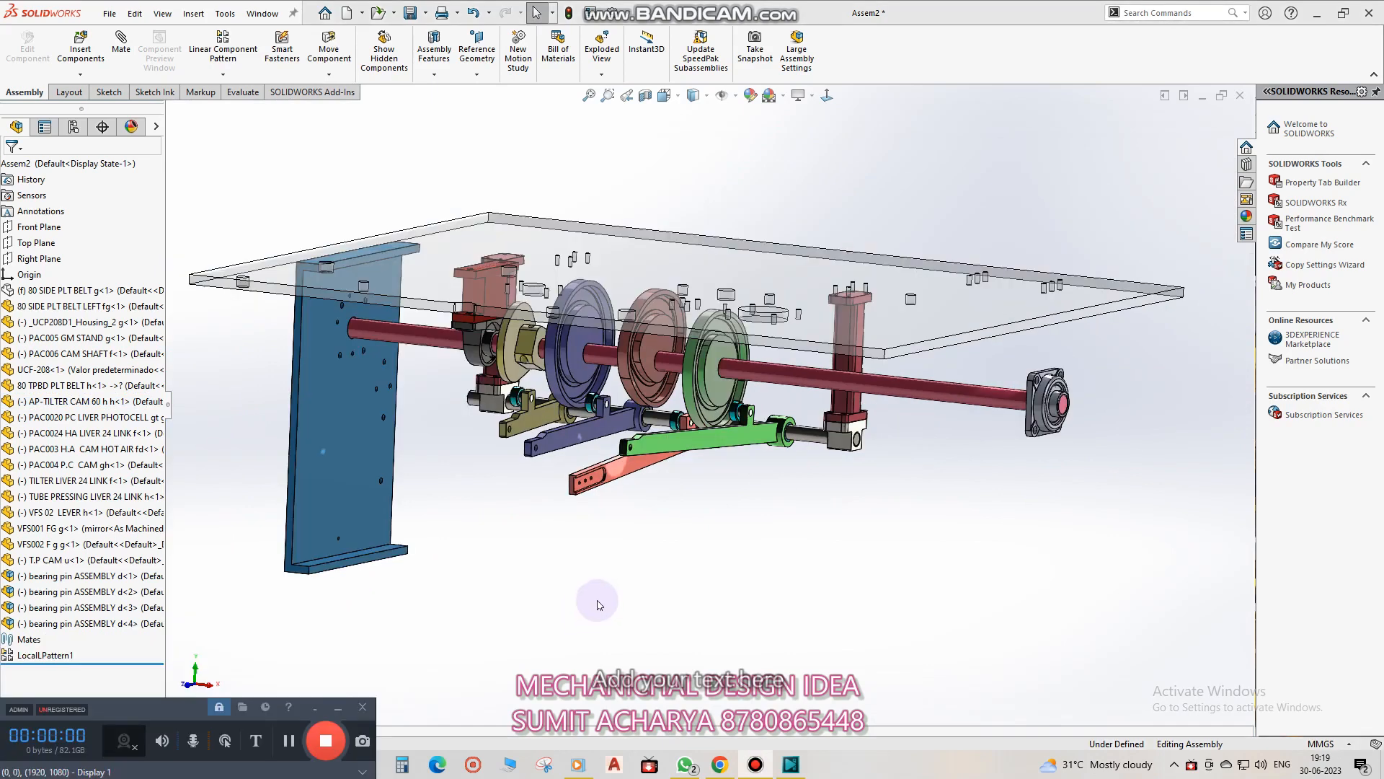
# Open the green cam PAC004 P.C CAM as a separate part from the assembly.
pyautogui.moveTo(734, 494); pyautogui.dragTo(735, 434, button='middle')
pyautogui.scroll(-3, 708, 421)
pyautogui.scroll(2, 732, 537)
pyautogui.moveTo(692, 379); pyautogui.dragTo(603, 313, button='middle')
pyautogui.scroll(-5, 669, 397)
pyautogui.click(603, 313)
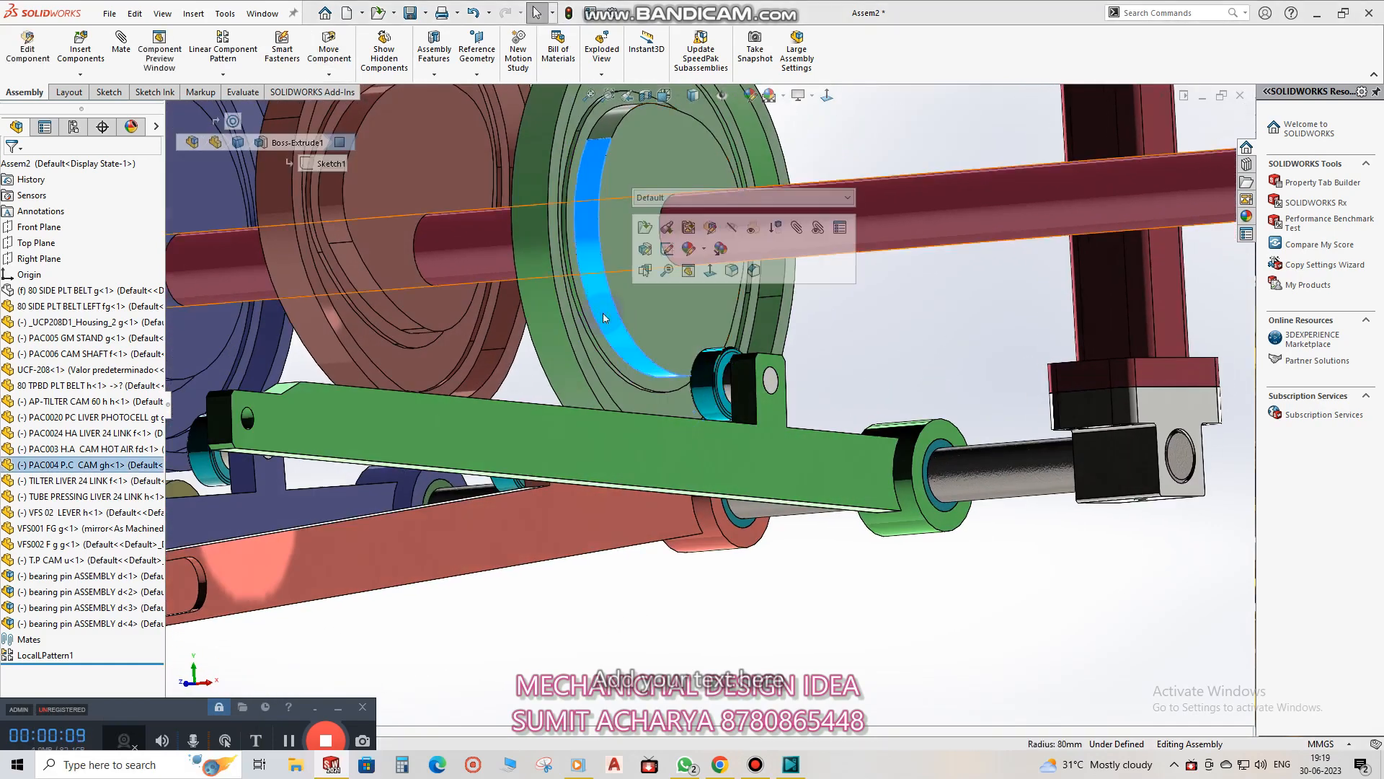
pyautogui.click(681, 224)
pyautogui.press('Escape')
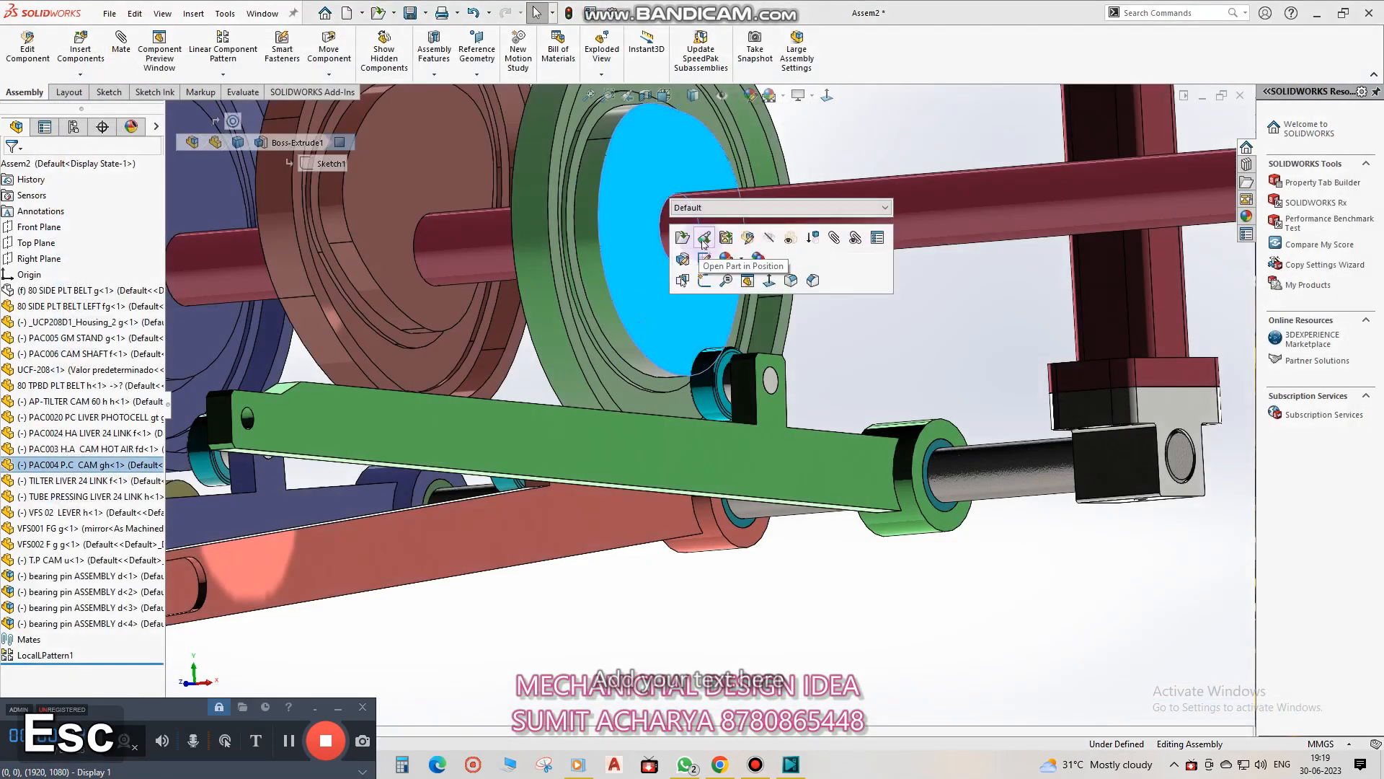
pyautogui.click(671, 237)
# View the cam face-on and open the sketch of its outer rim, Boss-Extrude3, for editing.
pyautogui.moveTo(721, 369); pyautogui.dragTo(677, 437, button='middle')
pyautogui.click(684, 323)
pyautogui.moveTo(685, 321); pyautogui.dragTo(680, 361, button='middle')
pyautogui.press('Escape')
pyautogui.press('n')
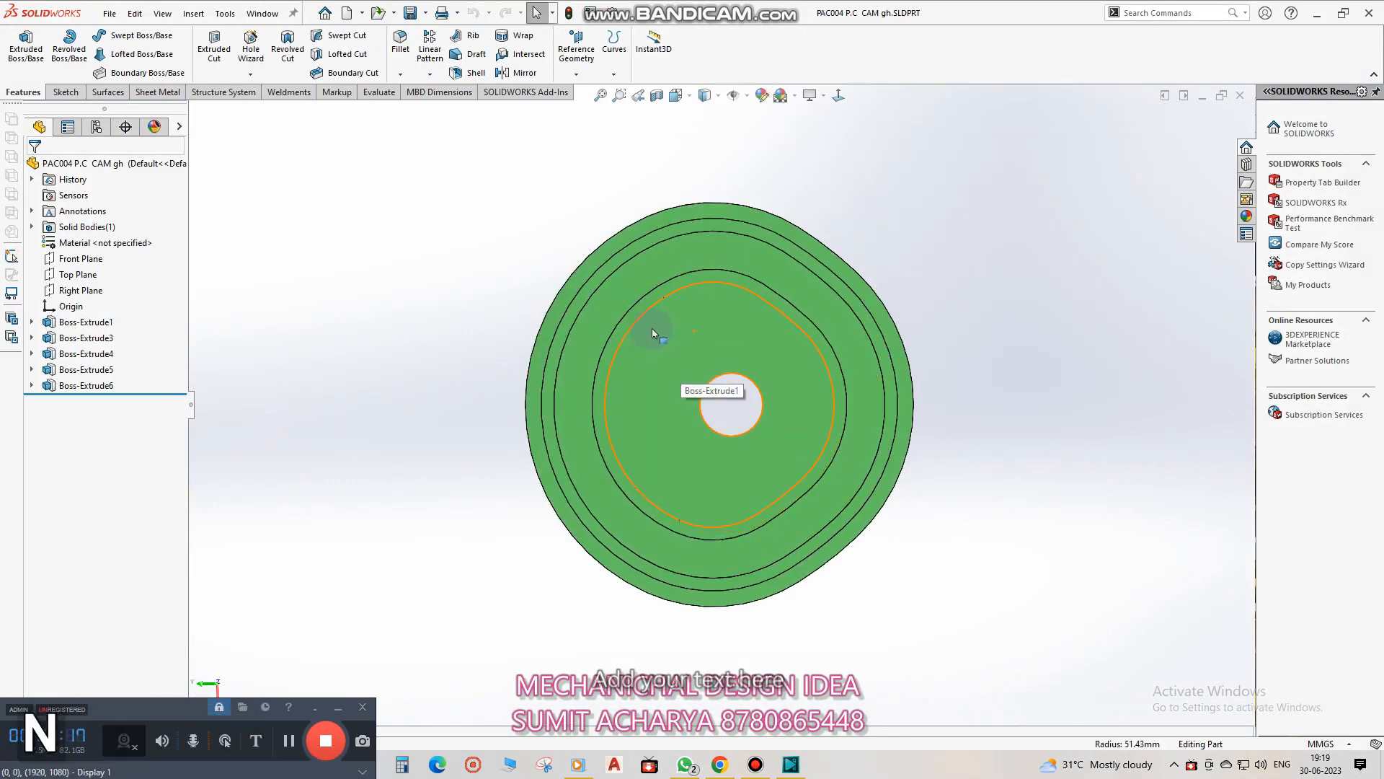
pyautogui.moveTo(585, 349); pyautogui.dragTo(625, 240, button='middle')
pyautogui.click(654, 238)
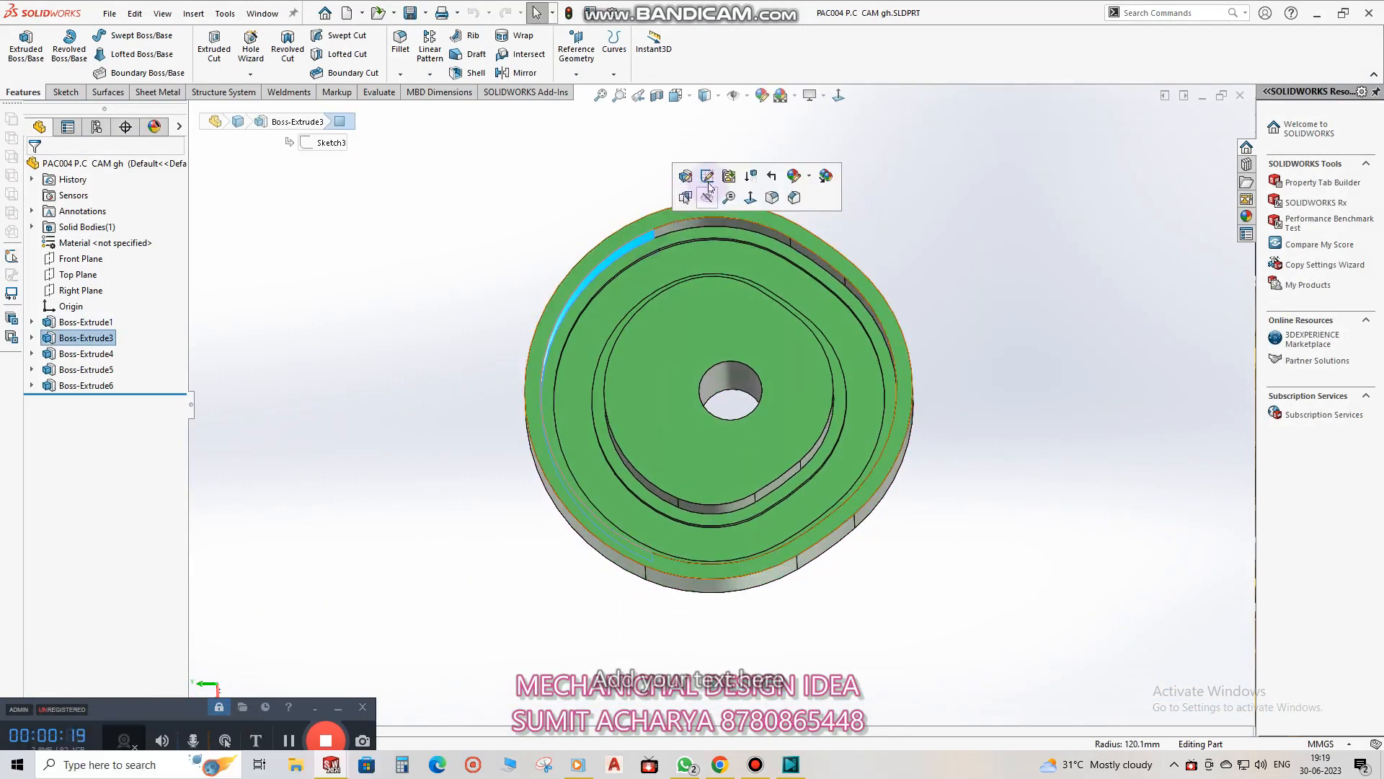
pyautogui.click(727, 193)
pyautogui.click(601, 94)
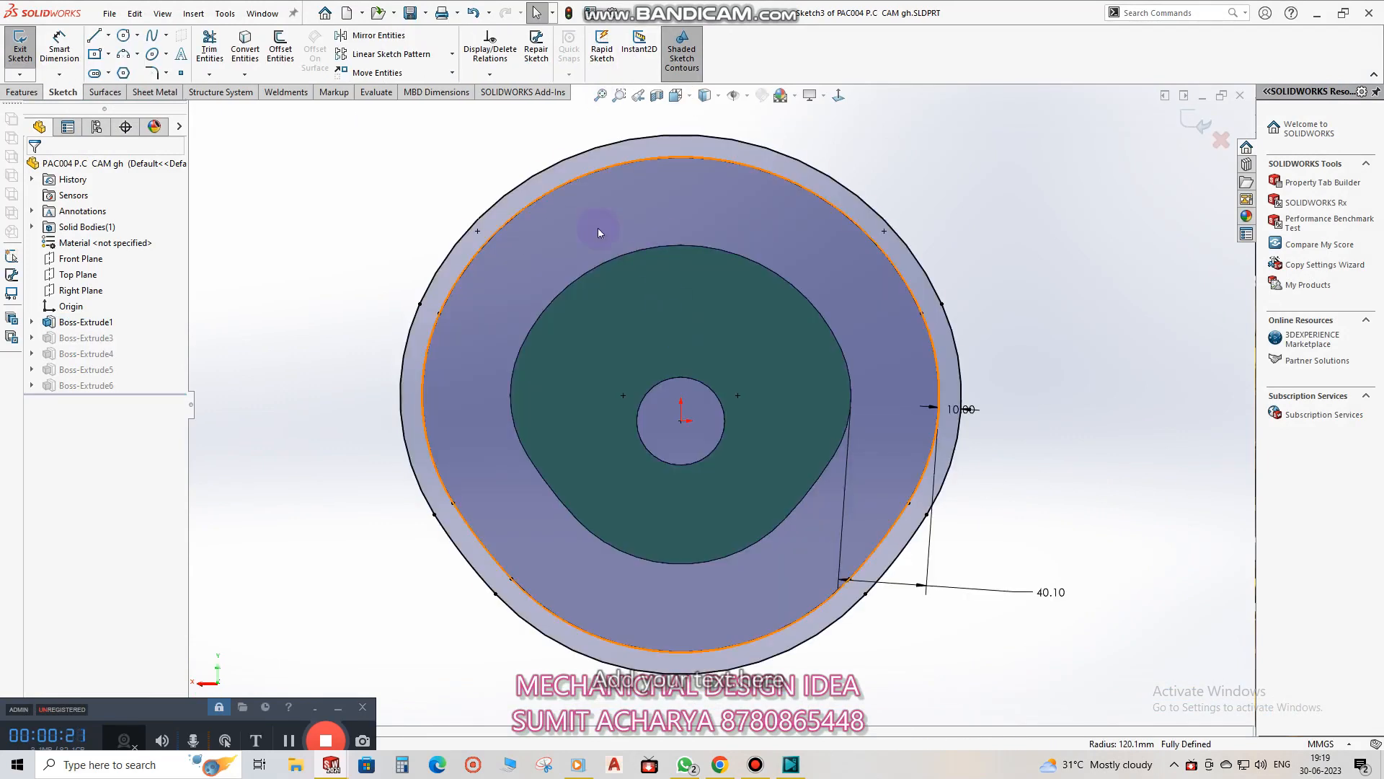
# Fit a closed, constrained spline with 0.01 mm tolerance along the rim's complete inner contour, keeping the original geometry.
pyautogui.click(714, 163)
pyautogui.click(1016, 332)
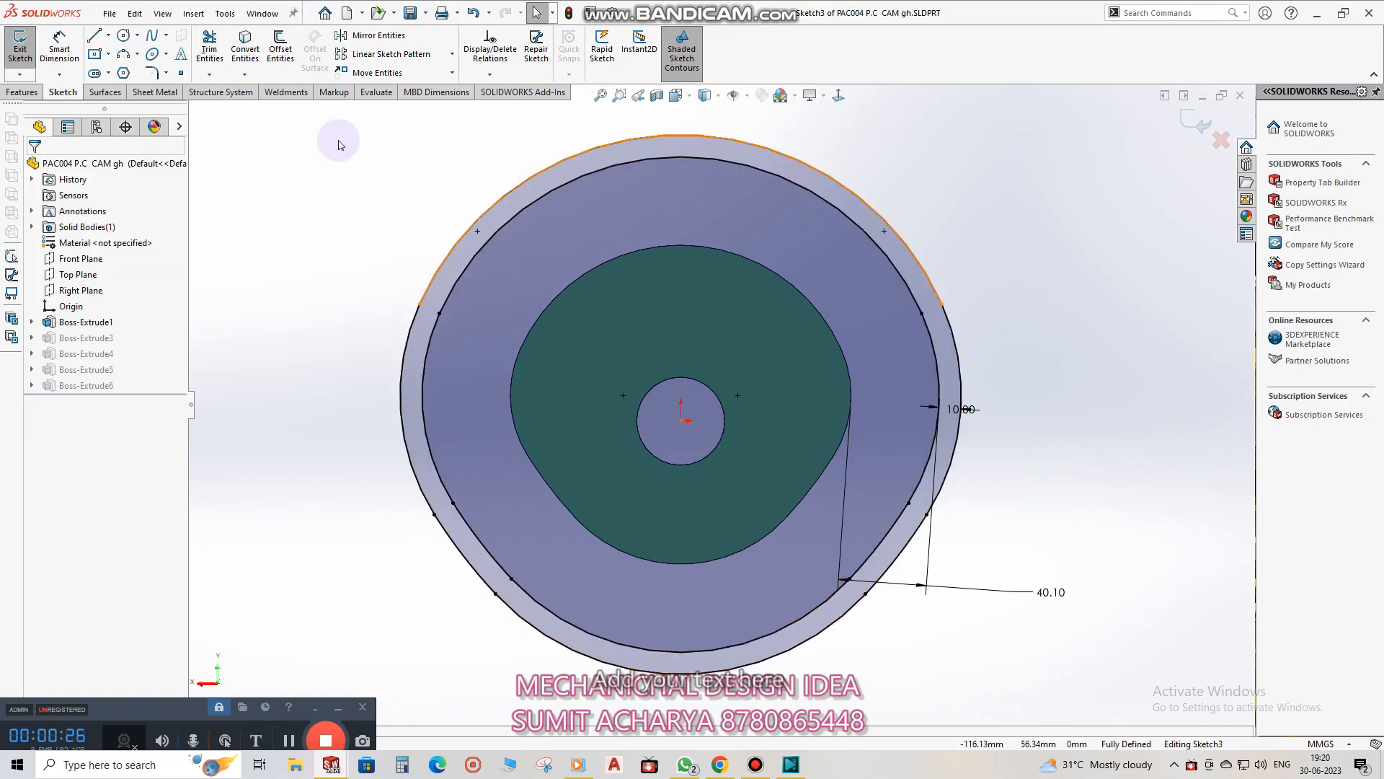
pyautogui.click(222, 16)
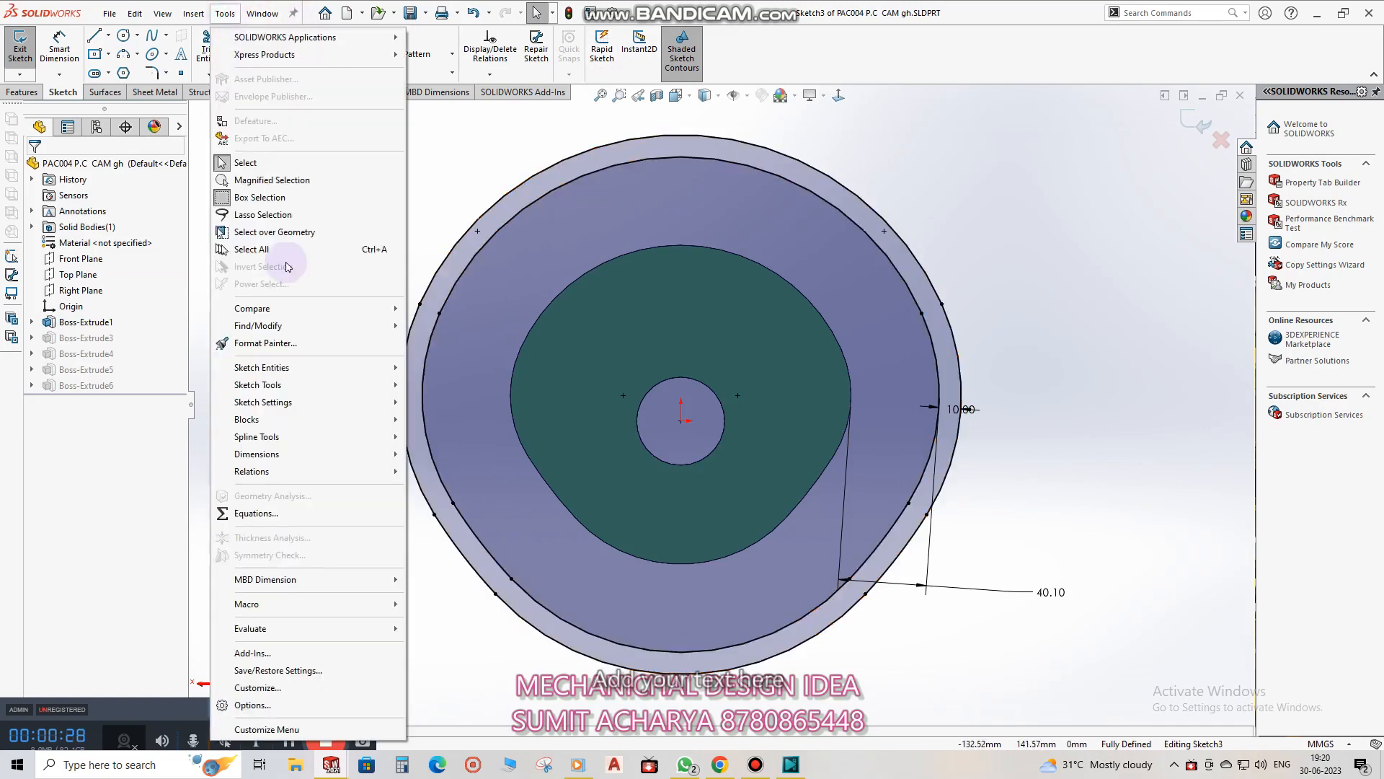
pyautogui.moveTo(303, 437)
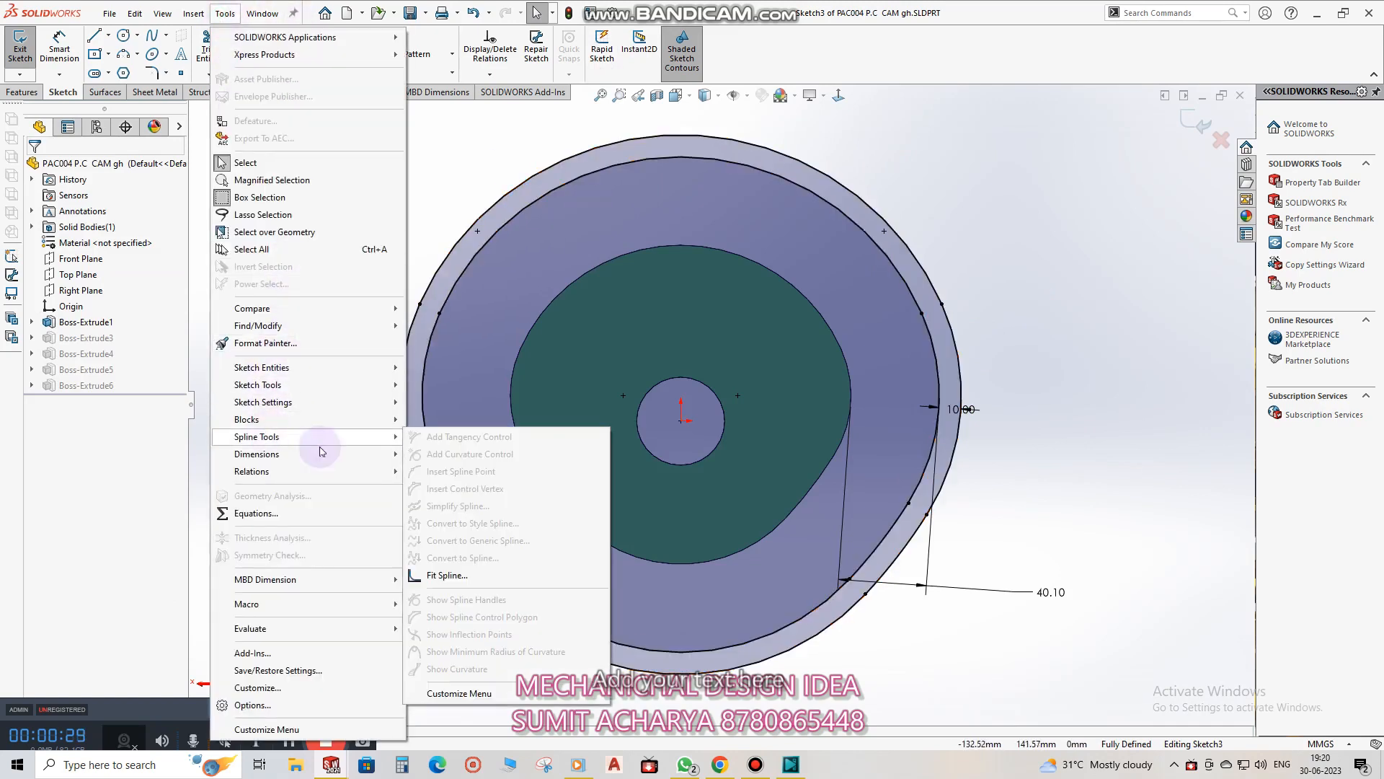
pyautogui.click(490, 575)
pyautogui.click(566, 185)
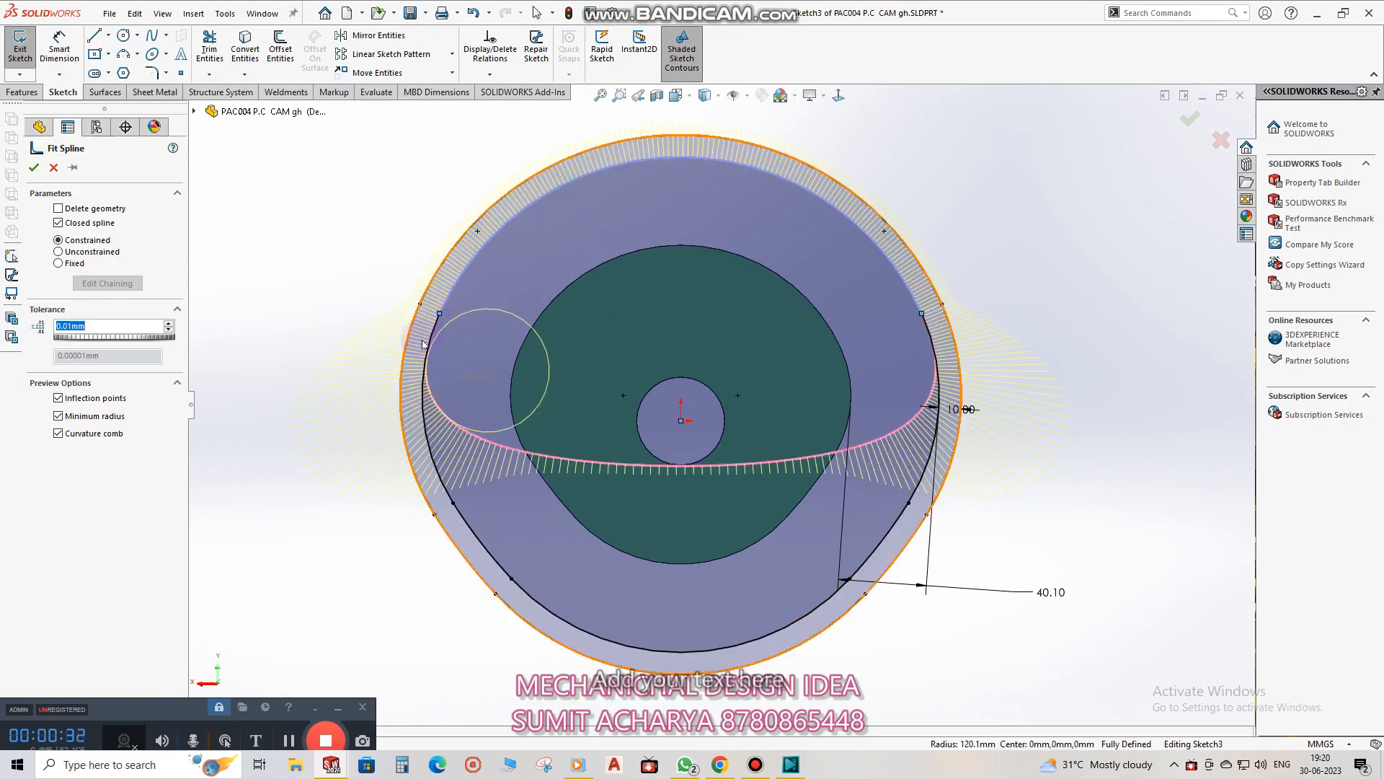
pyautogui.click(438, 469)
pyautogui.click(487, 555)
pyautogui.click(577, 627)
pyautogui.click(889, 531)
pyautogui.click(925, 479)
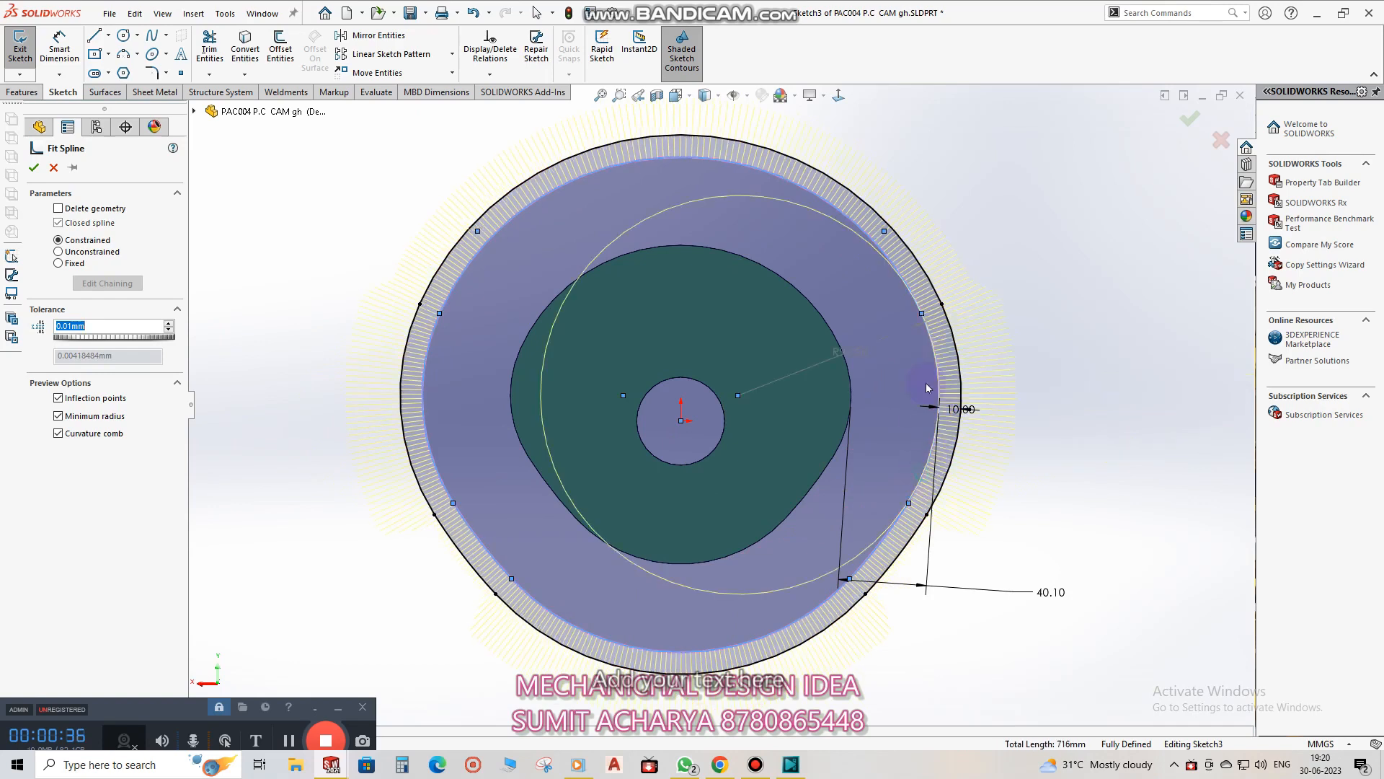
pyautogui.click(1182, 121)
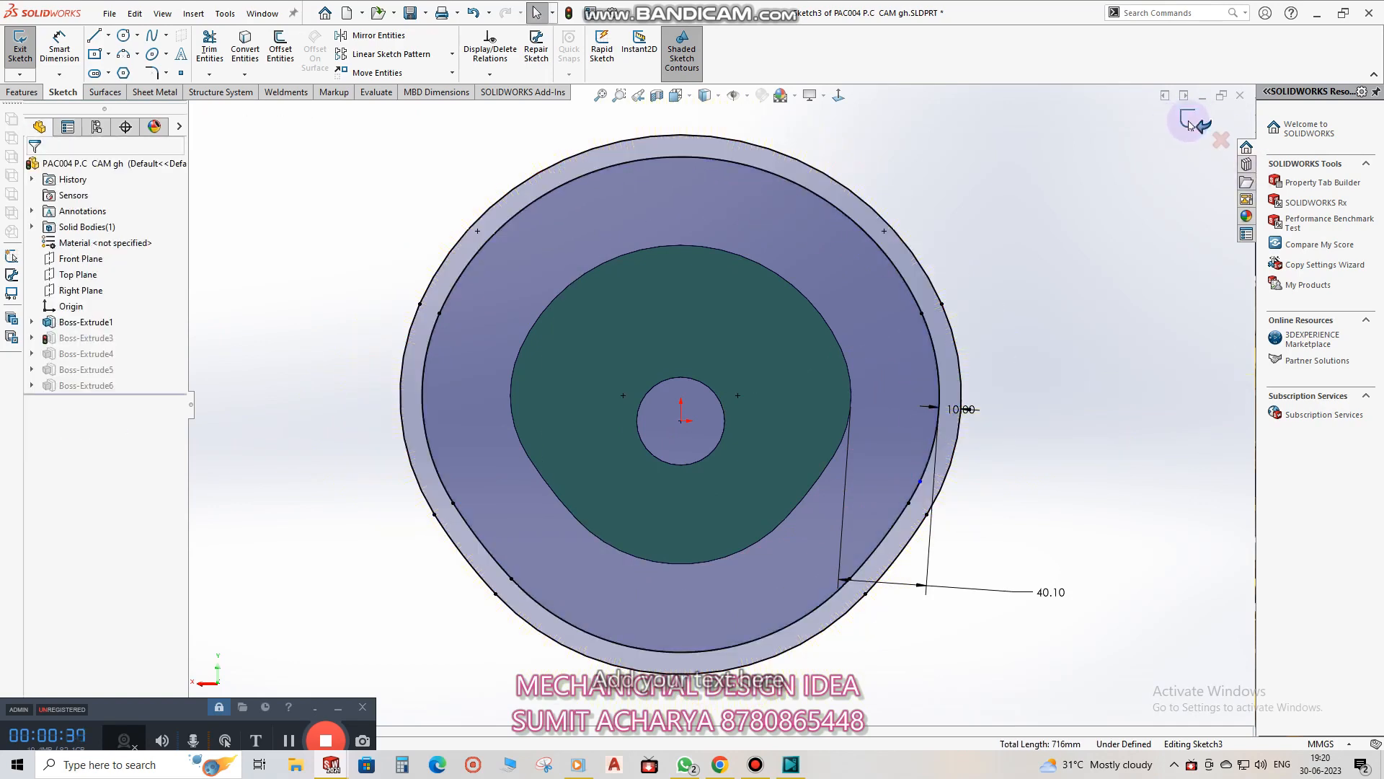
# Check that the fitted spline selects as one curve, exit the sketch and save the cam part.
pyautogui.click(761, 160)
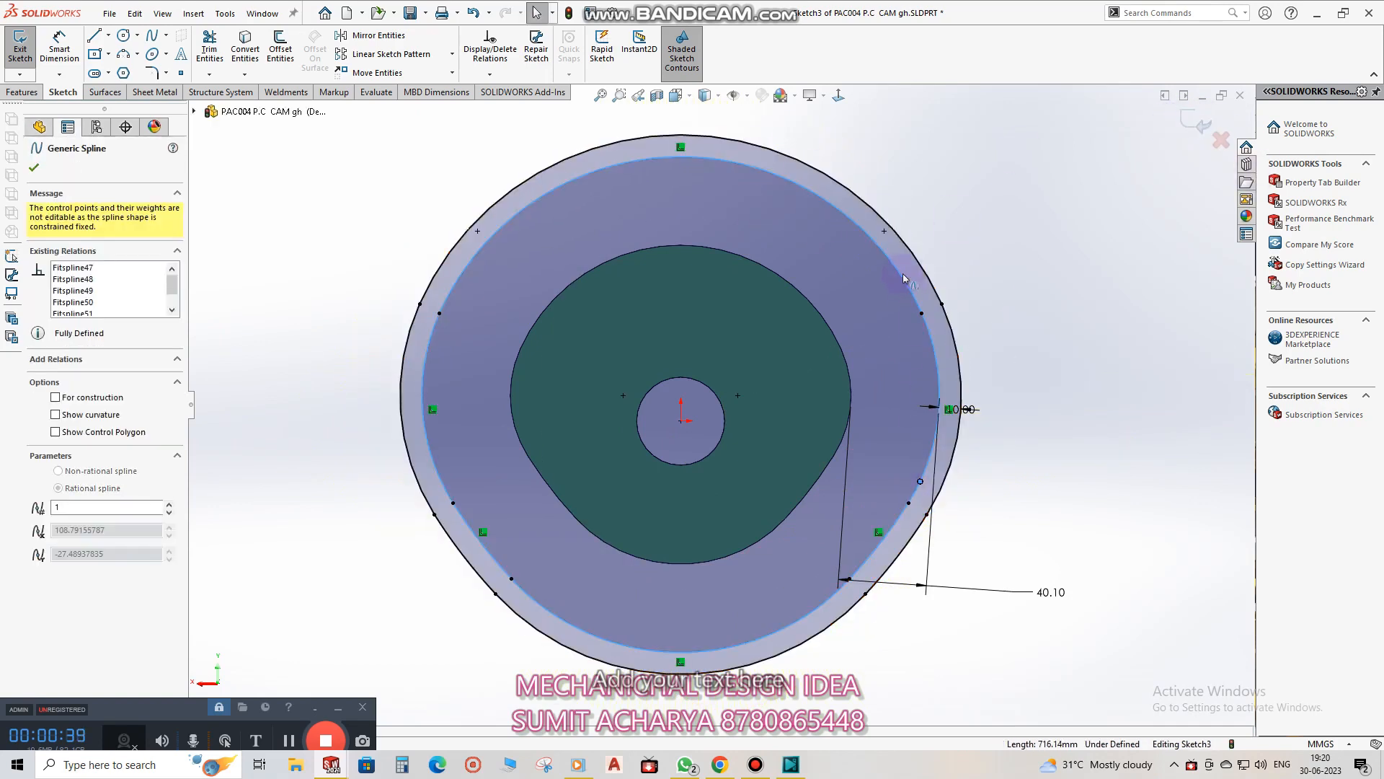
pyautogui.click(883, 217)
pyautogui.click(1190, 145)
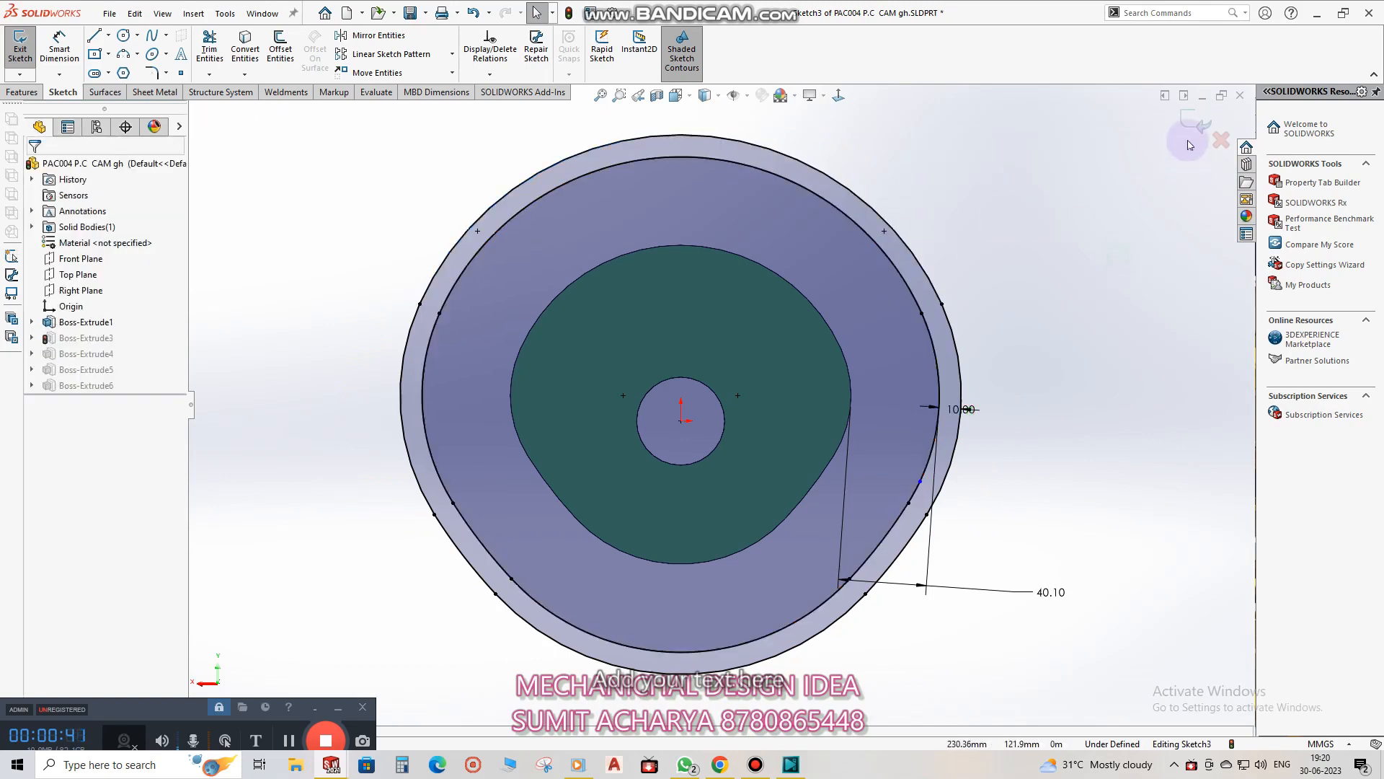
pyautogui.click(1193, 121)
pyautogui.moveTo(853, 322)
pyautogui.mouseDown(button='middle')
pyautogui.moveTo(834, 235)
pyautogui.moveTo(829, 248)
pyautogui.moveTo(716, 266)
pyautogui.moveTo(975, 426)
pyautogui.mouseUp(button='middle')
pyautogui.press('Escape')
pyautogui.hotkey('ctrl', 's')
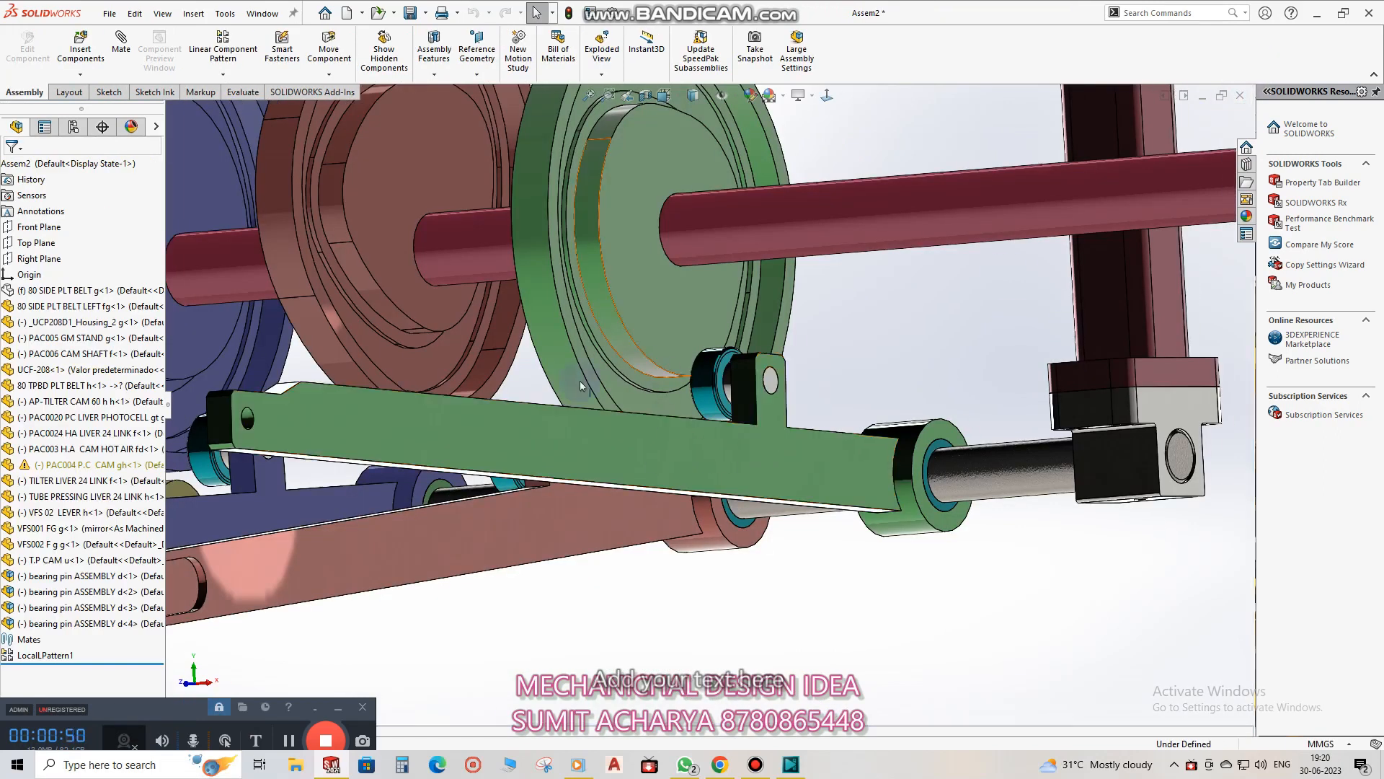
# Add a coincident mate between the side face of the green lever's bearing and the green cam's flat inner face.
pyautogui.moveTo(605, 386); pyautogui.dragTo(662, 442, button='middle')
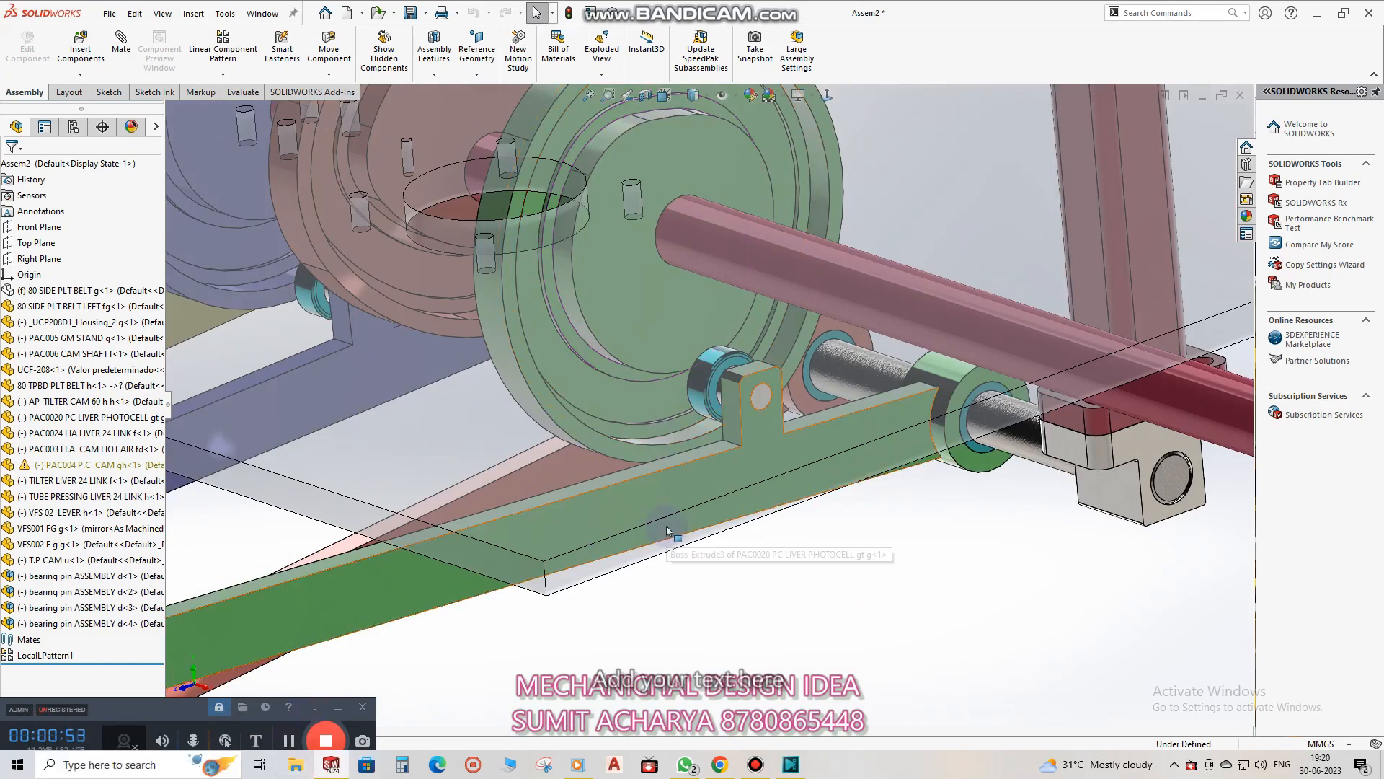
pyautogui.click(288, 741)
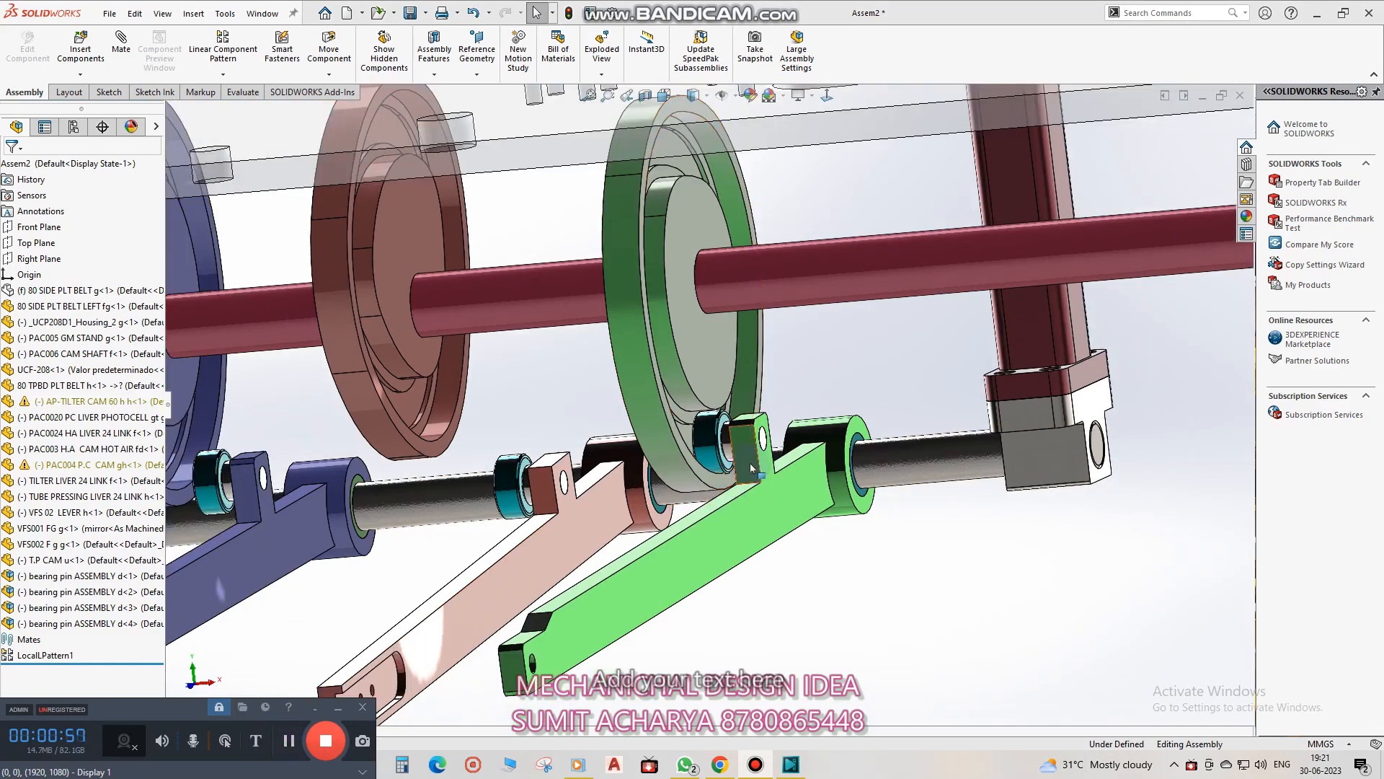
pyautogui.moveTo(740, 431); pyautogui.dragTo(786, 385, button='middle')
pyautogui.click(786, 385)
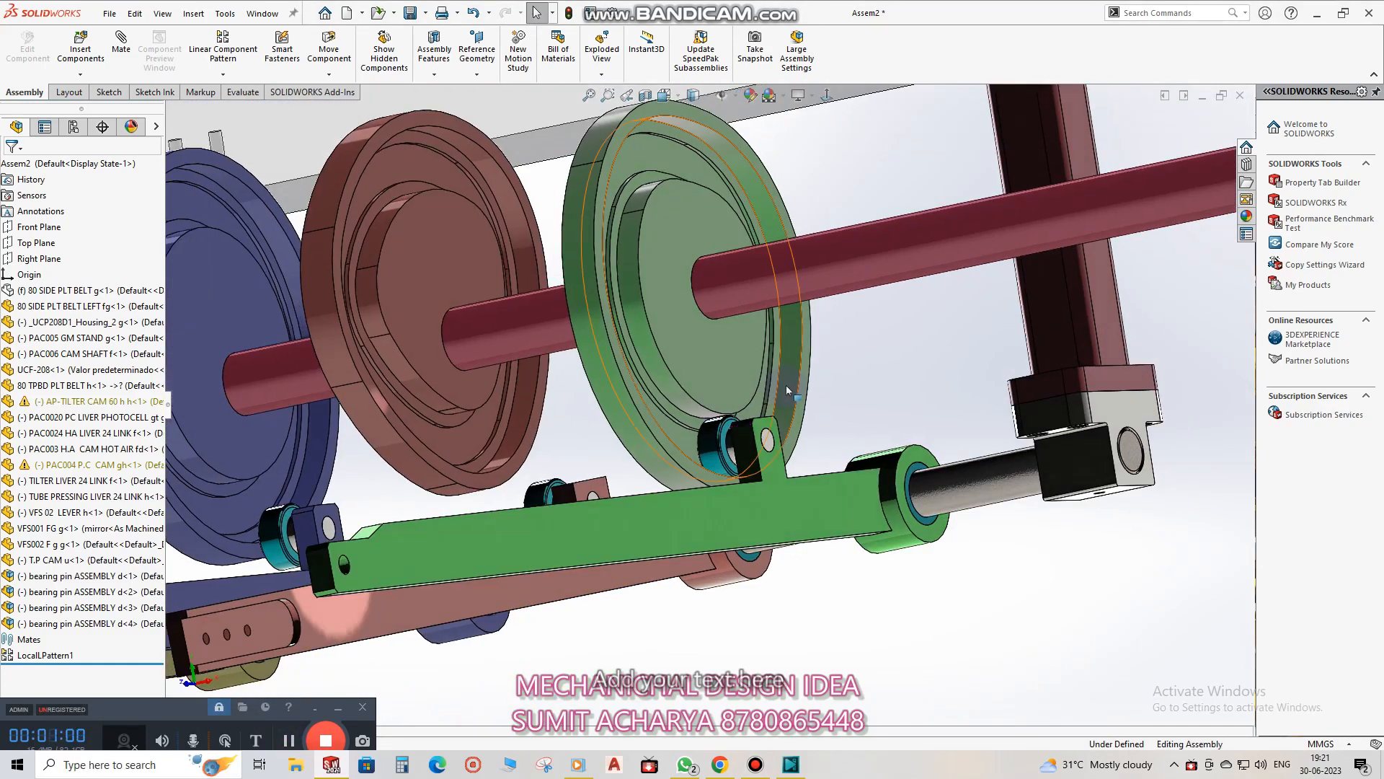
pyautogui.moveTo(253, 486); pyautogui.dragTo(229, 469, button='middle')
pyautogui.click(229, 468)
pyautogui.scroll(2, 685, 439)
pyautogui.moveTo(801, 362); pyautogui.dragTo(842, 396, button='middle')
pyautogui.press('Escape')
pyautogui.scroll(-3, 729, 443)
pyautogui.scroll(-5, 752, 359)
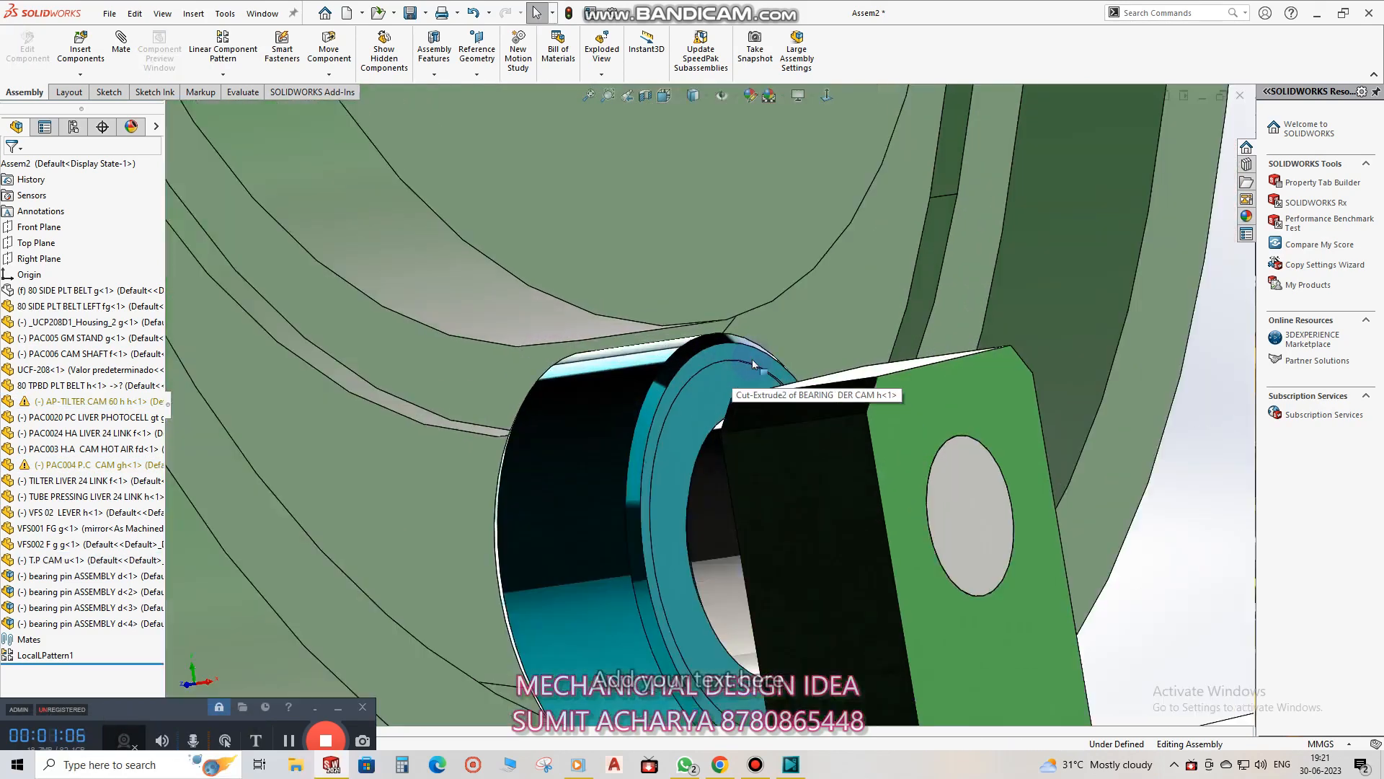
pyautogui.click(745, 357)
pyautogui.keyDown('ctrl'); pyautogui.click(699, 283); pyautogui.keyUp('ctrl')
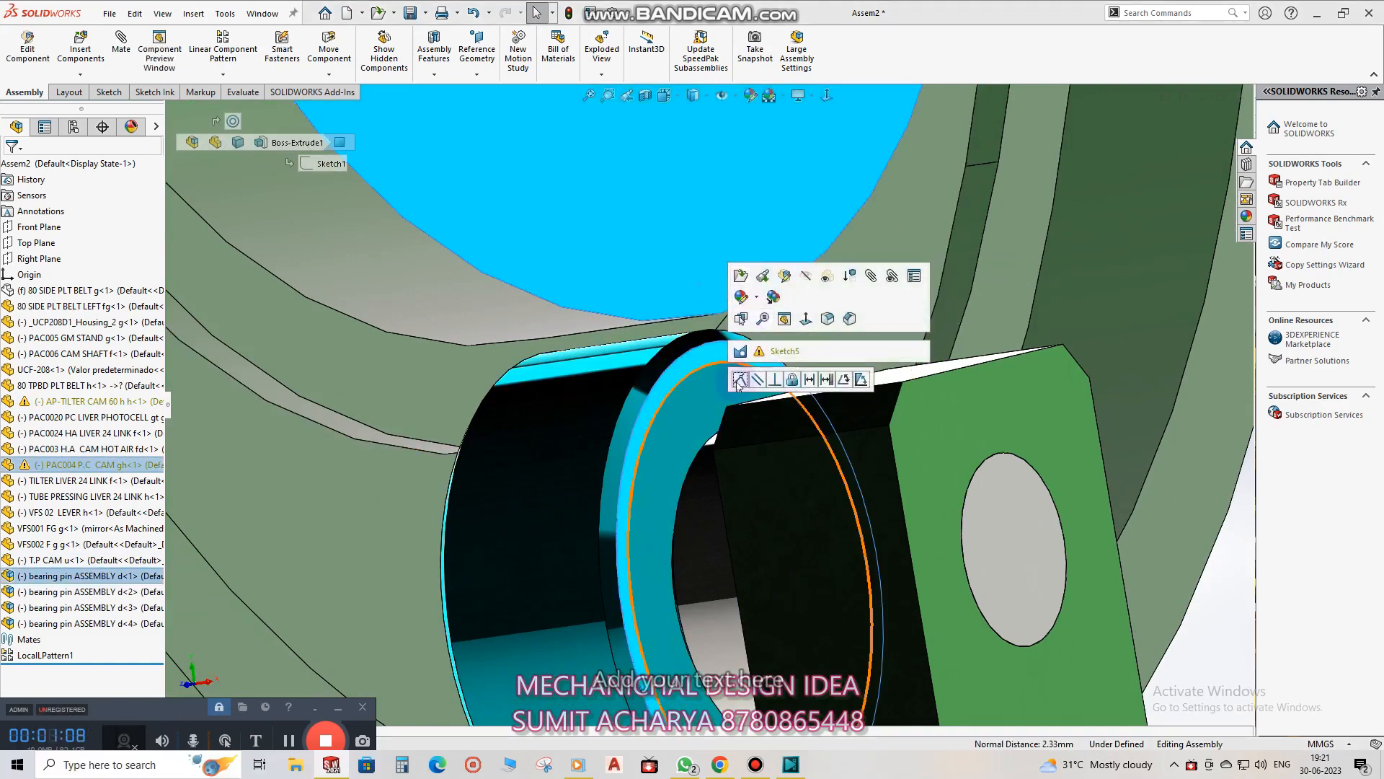
pyautogui.press('Escape')
pyautogui.scroll(5, 677, 432)
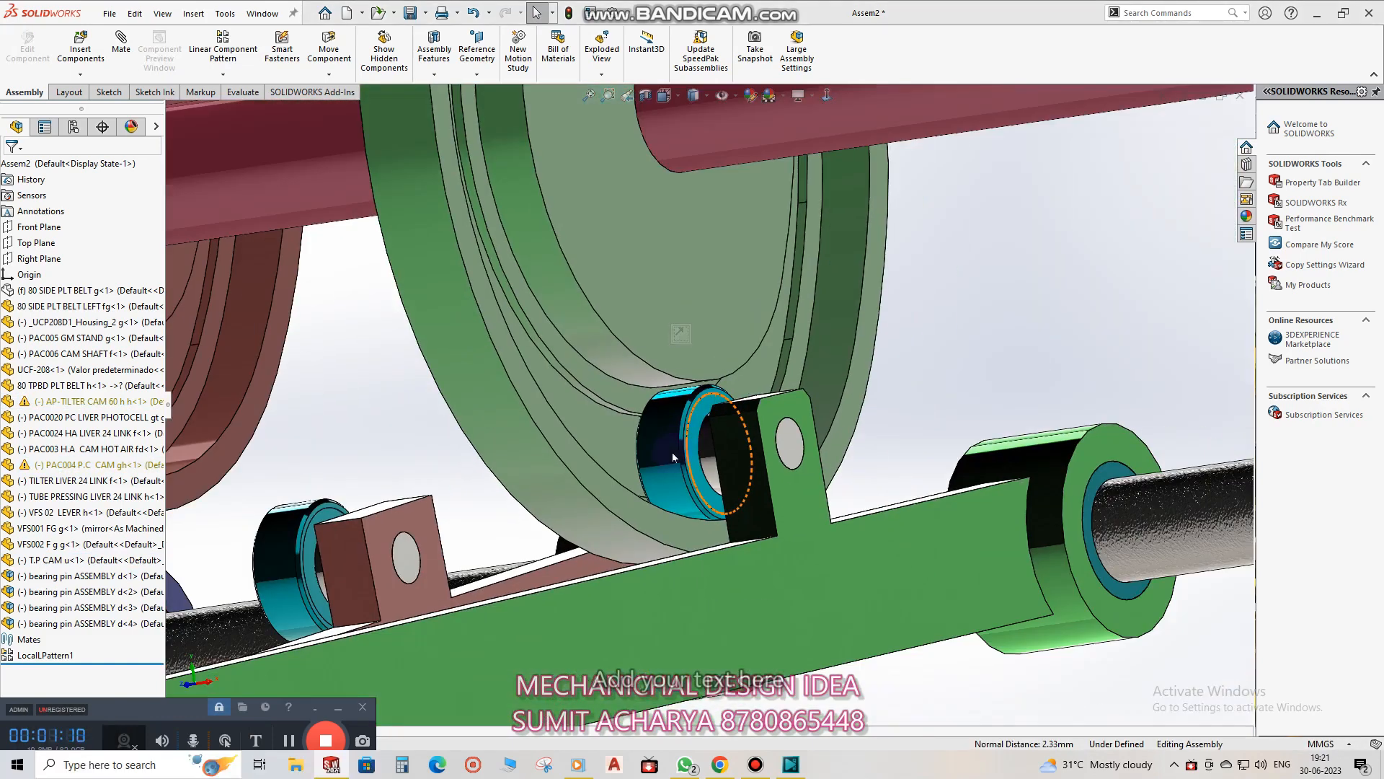
# Add a mechanical cam mate using the green cam's inner profile face as path and the bearing's cylindrical face as follower.
pyautogui.moveTo(752, 339); pyautogui.dragTo(748, 279, button='middle')
pyautogui.click(121, 49)
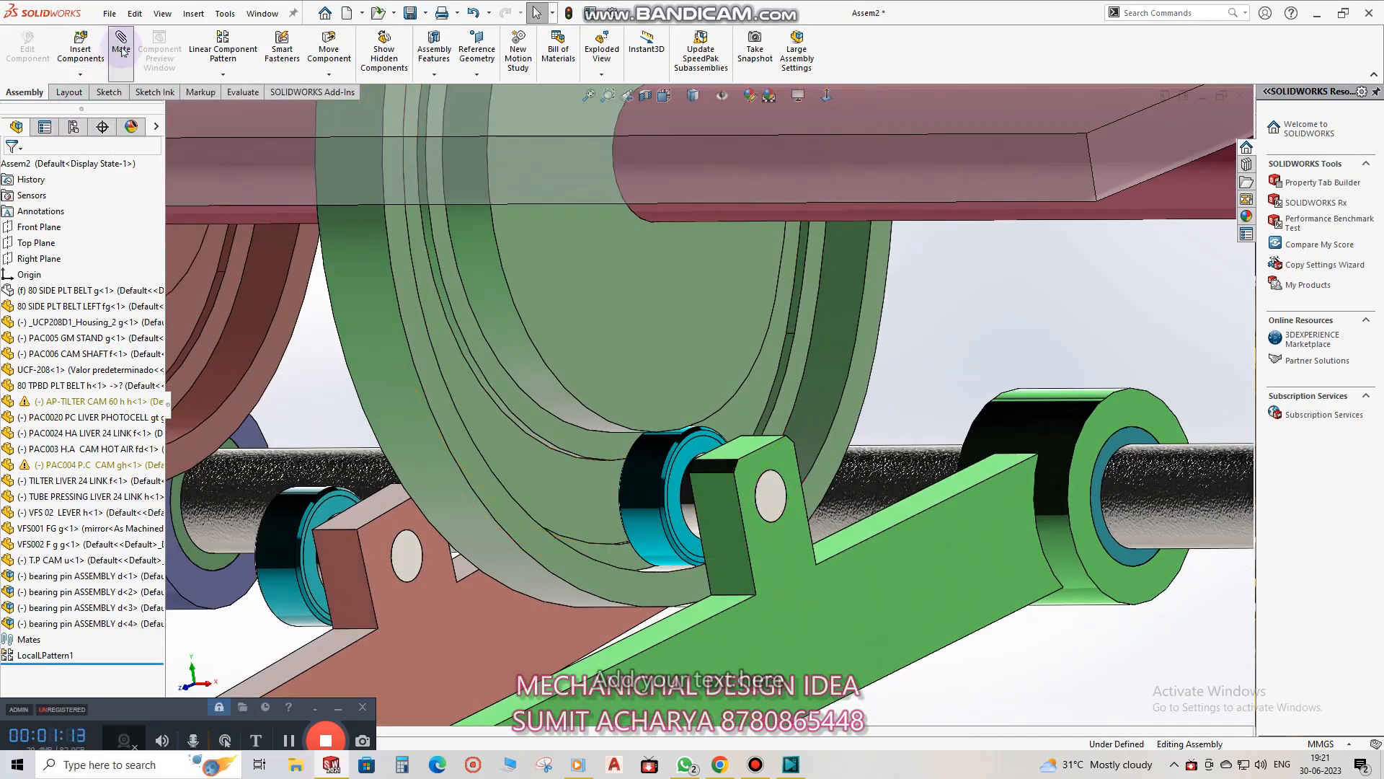
pyautogui.click(108, 212)
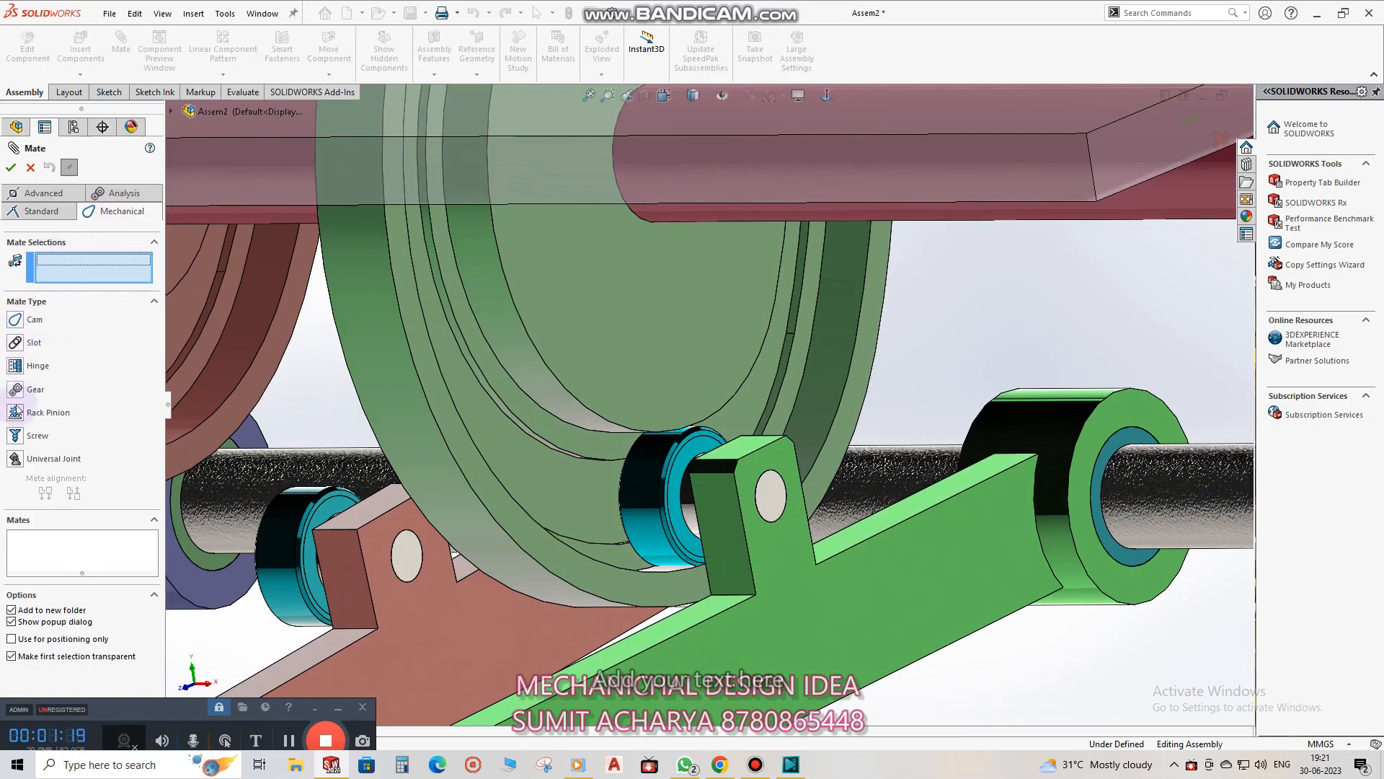
pyautogui.click(15, 320)
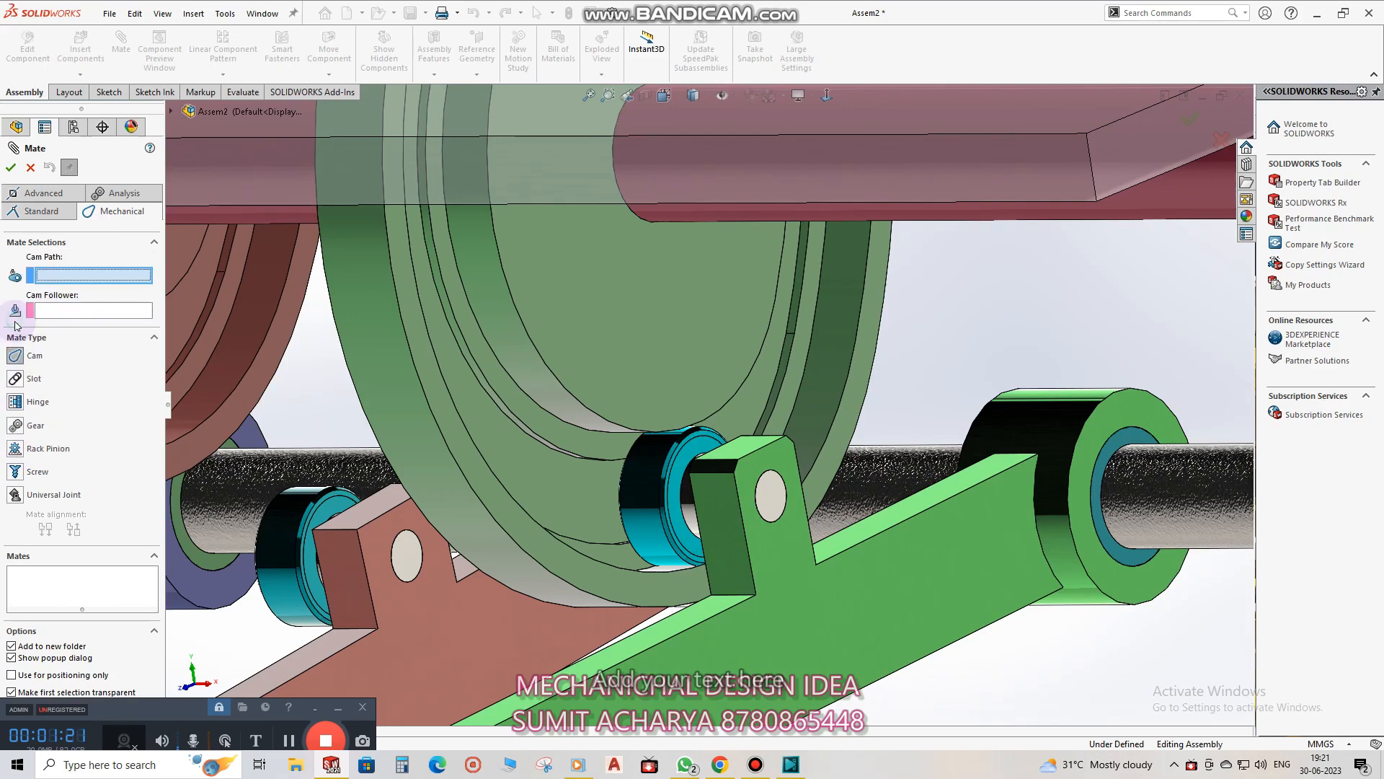
pyautogui.click(582, 426)
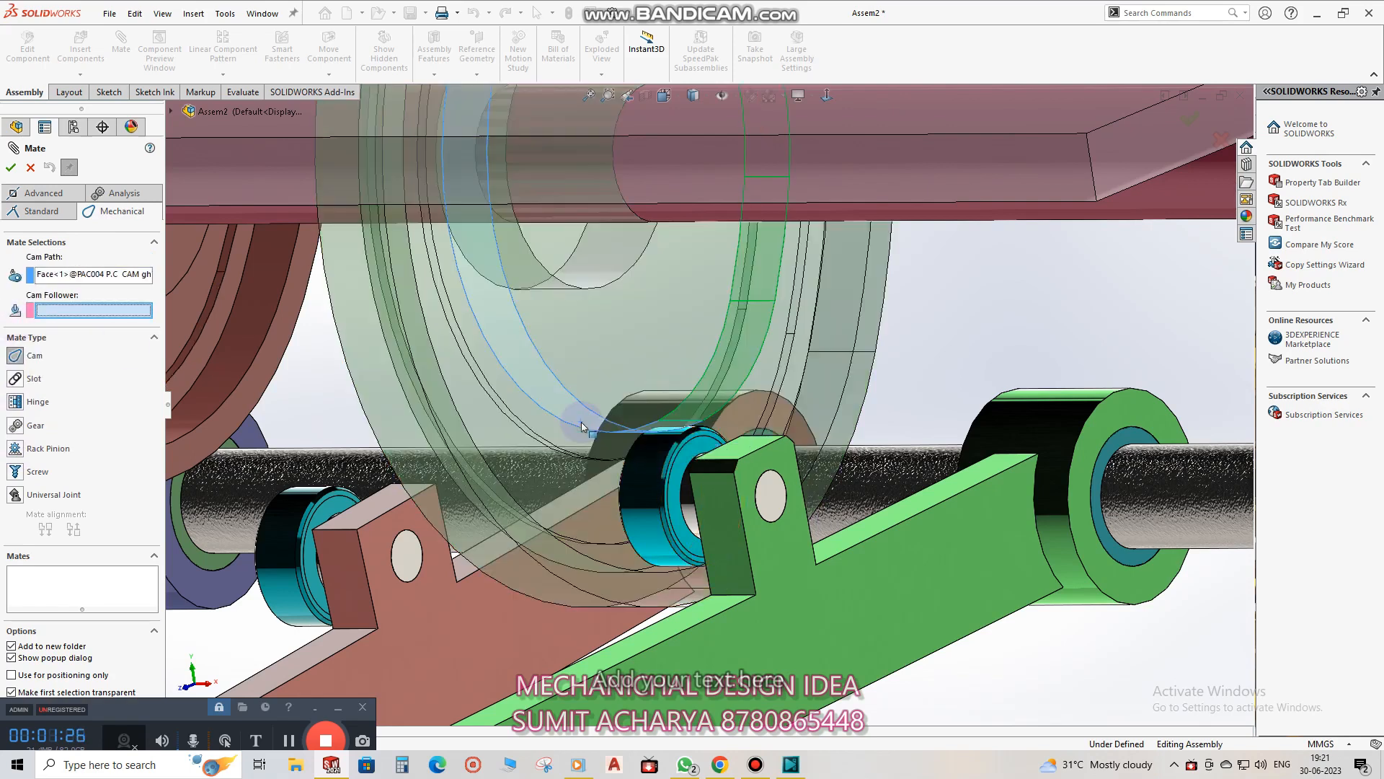
pyautogui.click(646, 470)
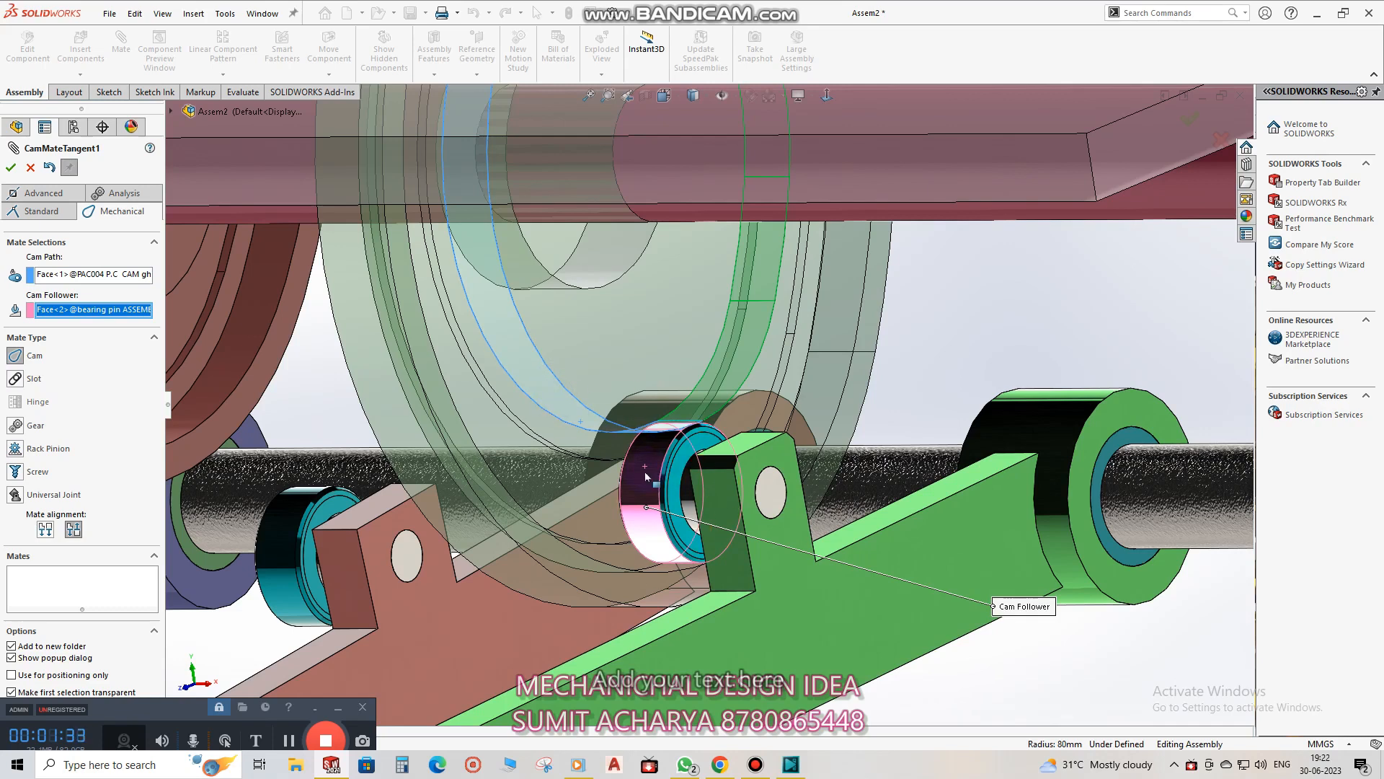
pyautogui.click(11, 169)
pyautogui.click(11, 169)
# Move the mechanism by dragging to check how the green cam and its follower lever behave.
pyautogui.moveTo(793, 375); pyautogui.dragTo(715, 380, button='middle')
pyautogui.click(685, 403)
pyautogui.moveTo(684, 402); pyautogui.dragTo(853, 378)
pyautogui.moveTo(836, 382); pyautogui.dragTo(526, 418, button='middle')
pyautogui.moveTo(526, 419); pyautogui.dragTo(548, 392, button='middle')
# Swing the red tilter lever up towards the brown tilter cam.
pyautogui.moveTo(577, 357); pyautogui.dragTo(653, 423)
pyautogui.moveTo(678, 486); pyautogui.dragTo(674, 329)
pyautogui.moveTo(673, 329); pyautogui.dragTo(612, 338, button='middle')
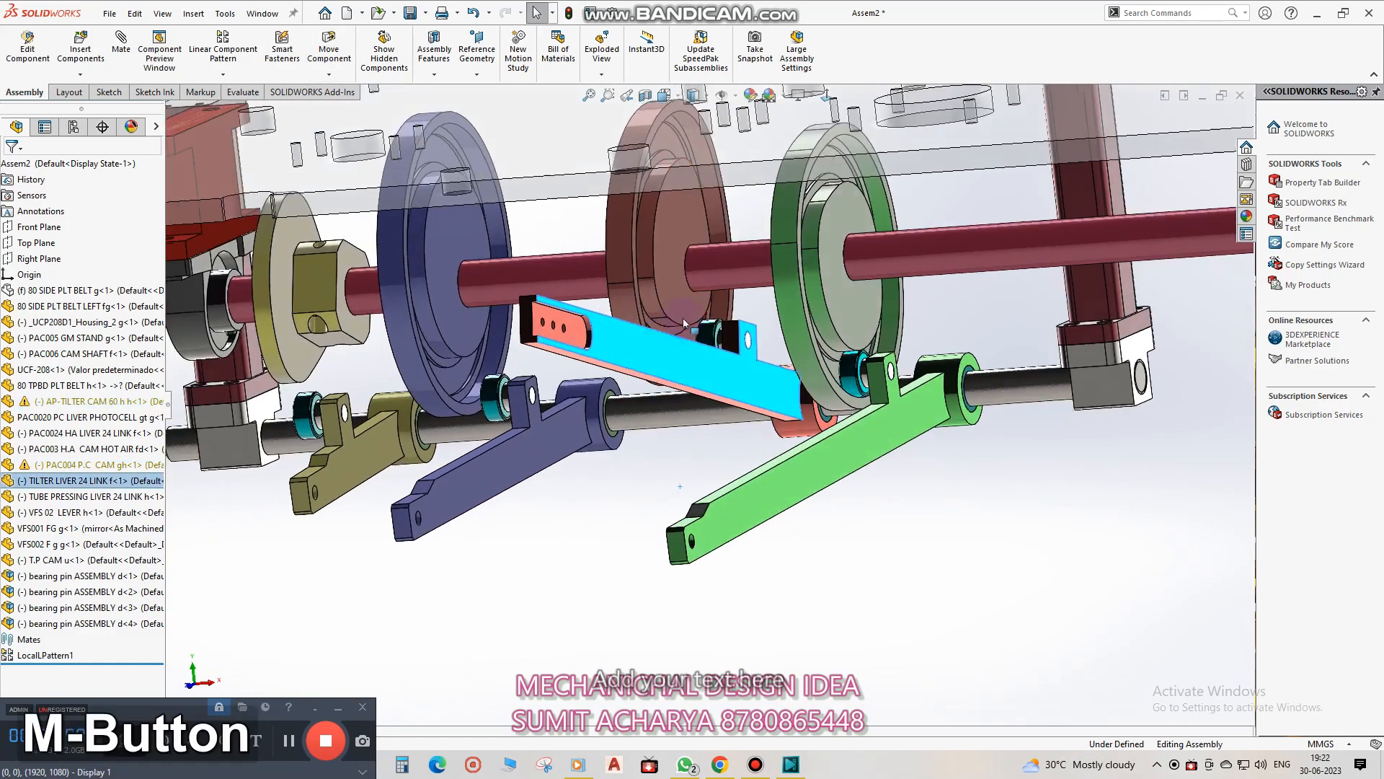
# Make the AP-TILTER CAM's flat inner face coincident with the side face of the tilter lever's bearing.
pyautogui.scroll(-8, 723, 346)
pyautogui.click(724, 349)
pyautogui.keyDown('ctrl'); pyautogui.click(836, 419); pyautogui.keyUp('ctrl')
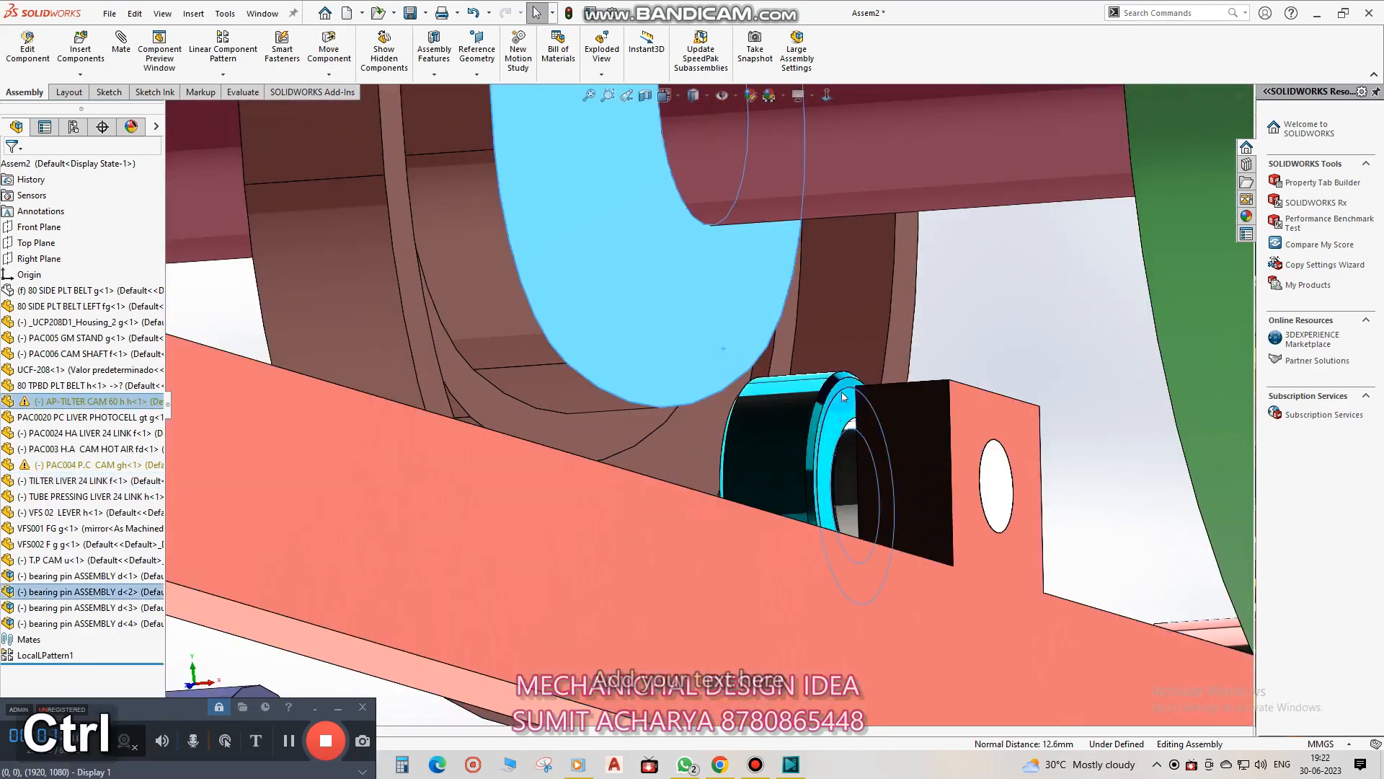
pyautogui.click(842, 394)
pyautogui.click(722, 353)
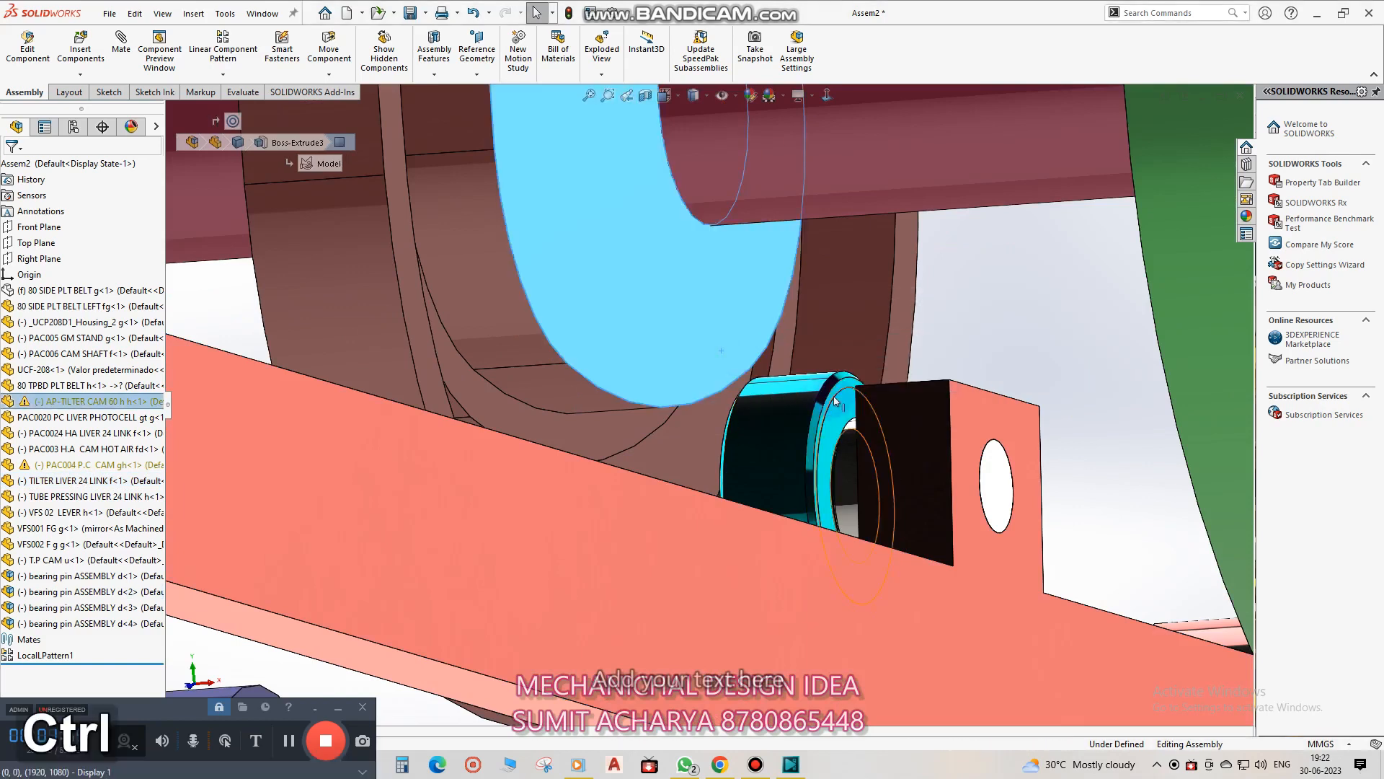
pyautogui.keyDown('ctrl'); pyautogui.click(839, 394); pyautogui.keyUp('ctrl')
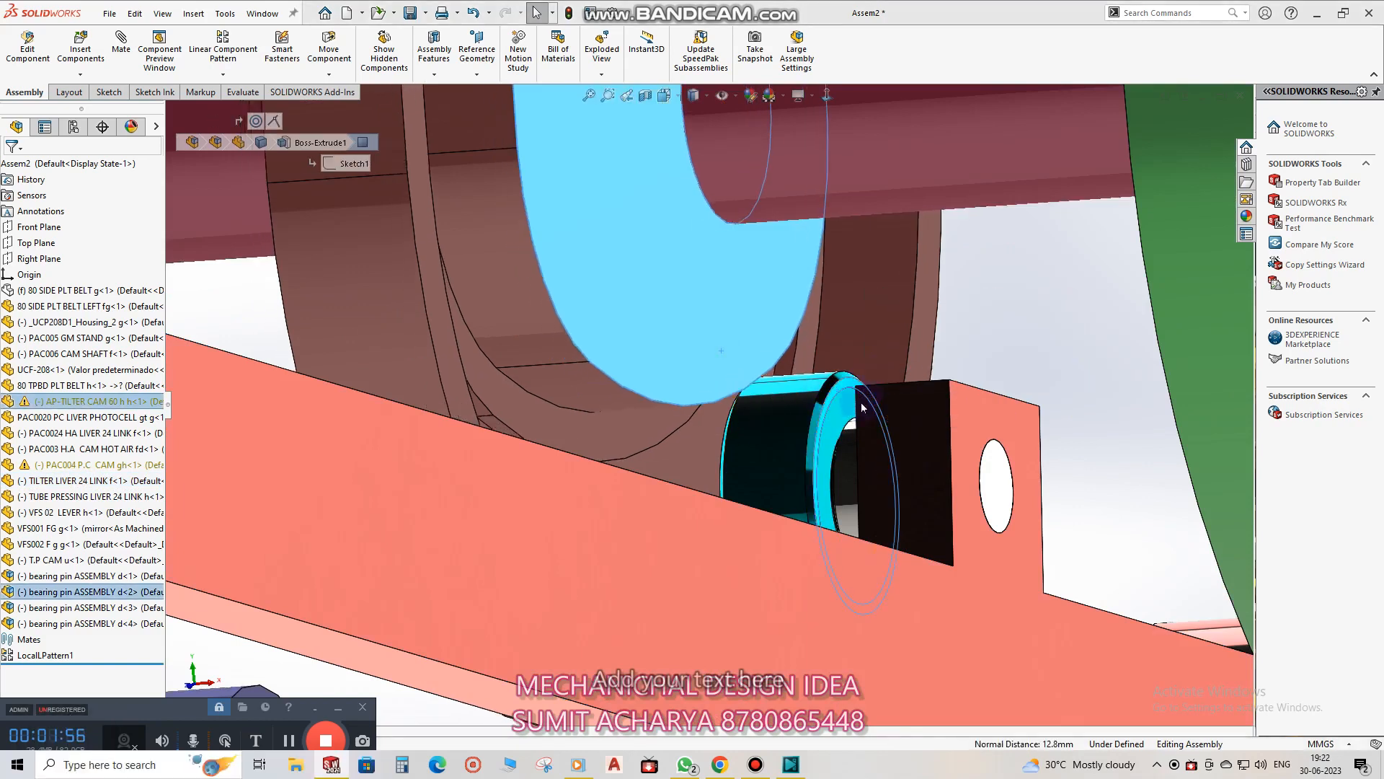
pyautogui.press('Escape')
# Add a cam mate between the tilter cam's outer groove wall and the cylindrical face of the tilter lever's bearing.
pyautogui.scroll(1, 833, 420)
pyautogui.keyDown('ctrl'); pyautogui.click(872, 348); pyautogui.keyUp('ctrl')
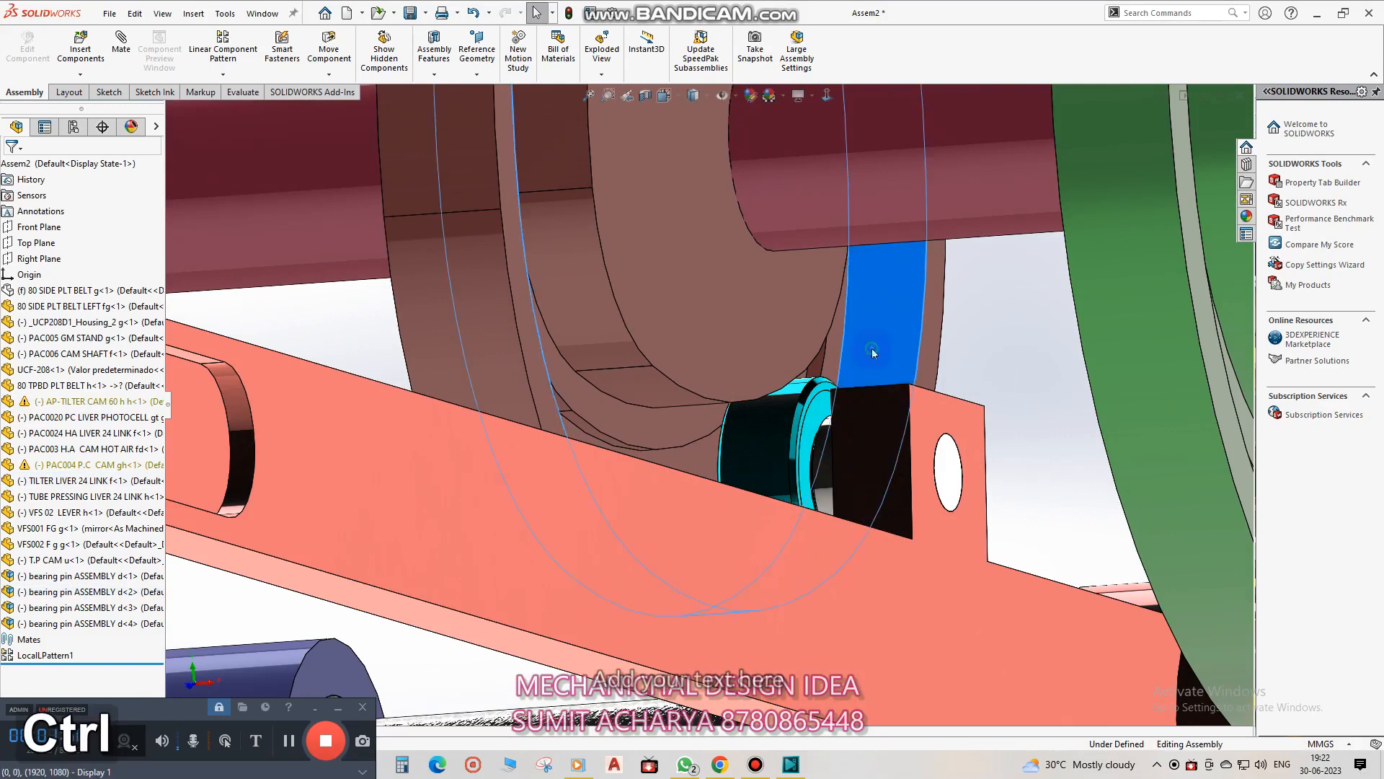
pyautogui.keyDown('ctrl'); pyautogui.click(855, 417); pyautogui.keyUp('ctrl')
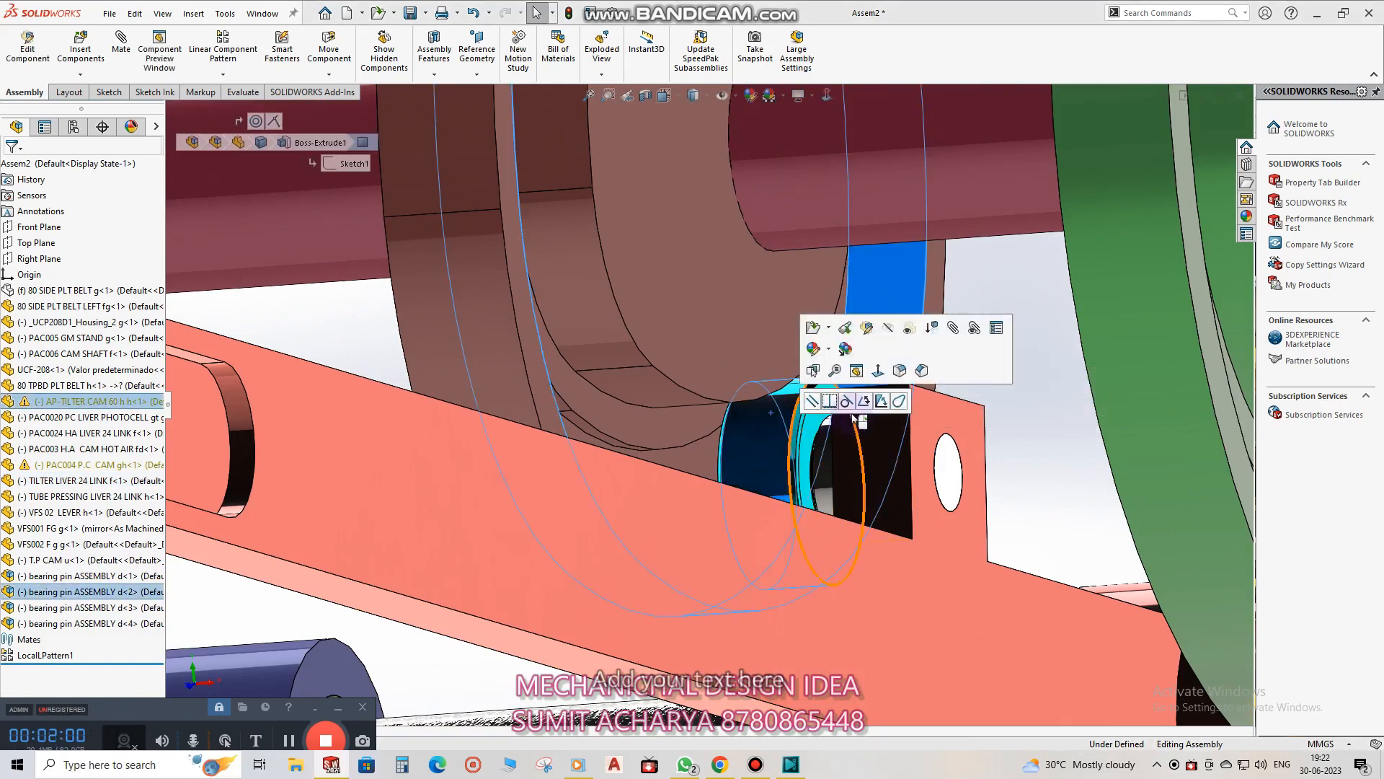
pyautogui.click(899, 401)
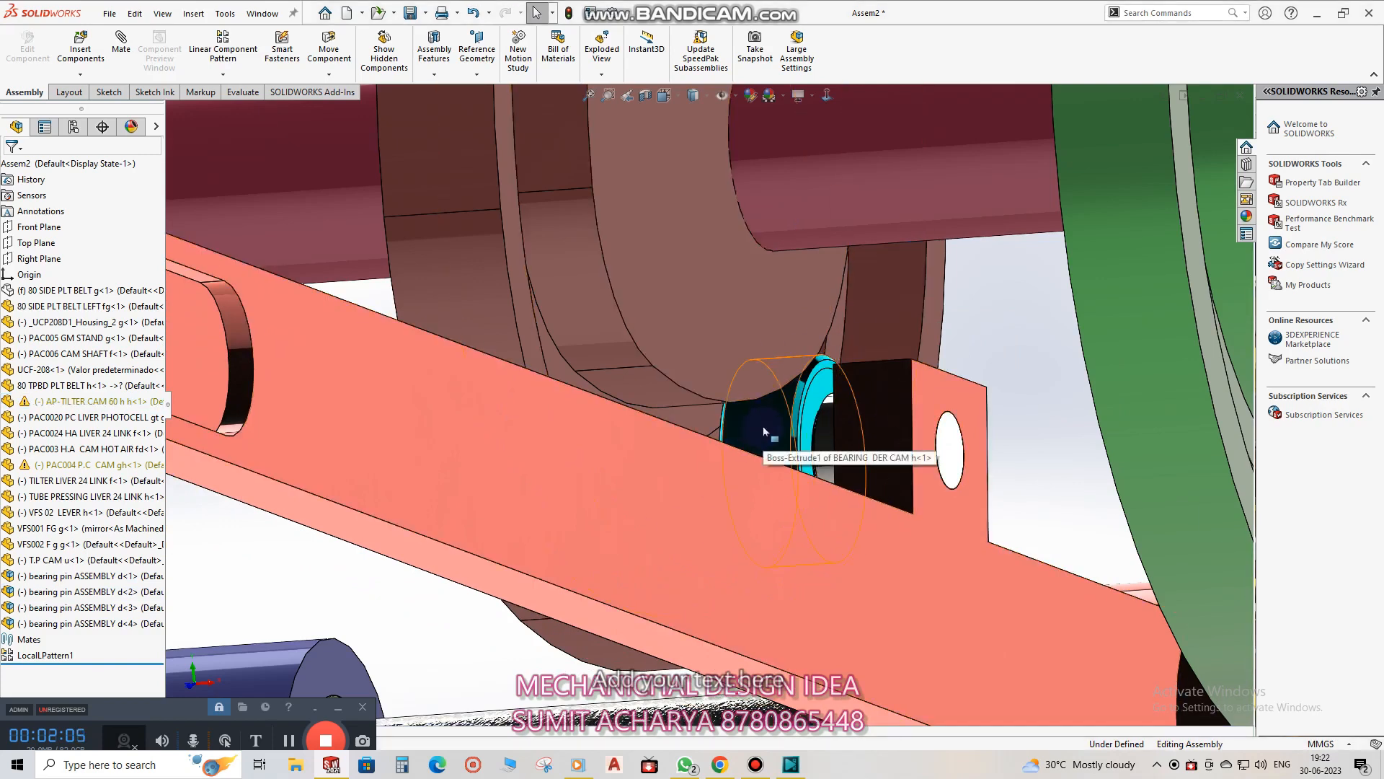
pyautogui.scroll(5, 763, 425)
pyautogui.moveTo(763, 426); pyautogui.dragTo(733, 419, button='middle')
pyautogui.press('Escape')
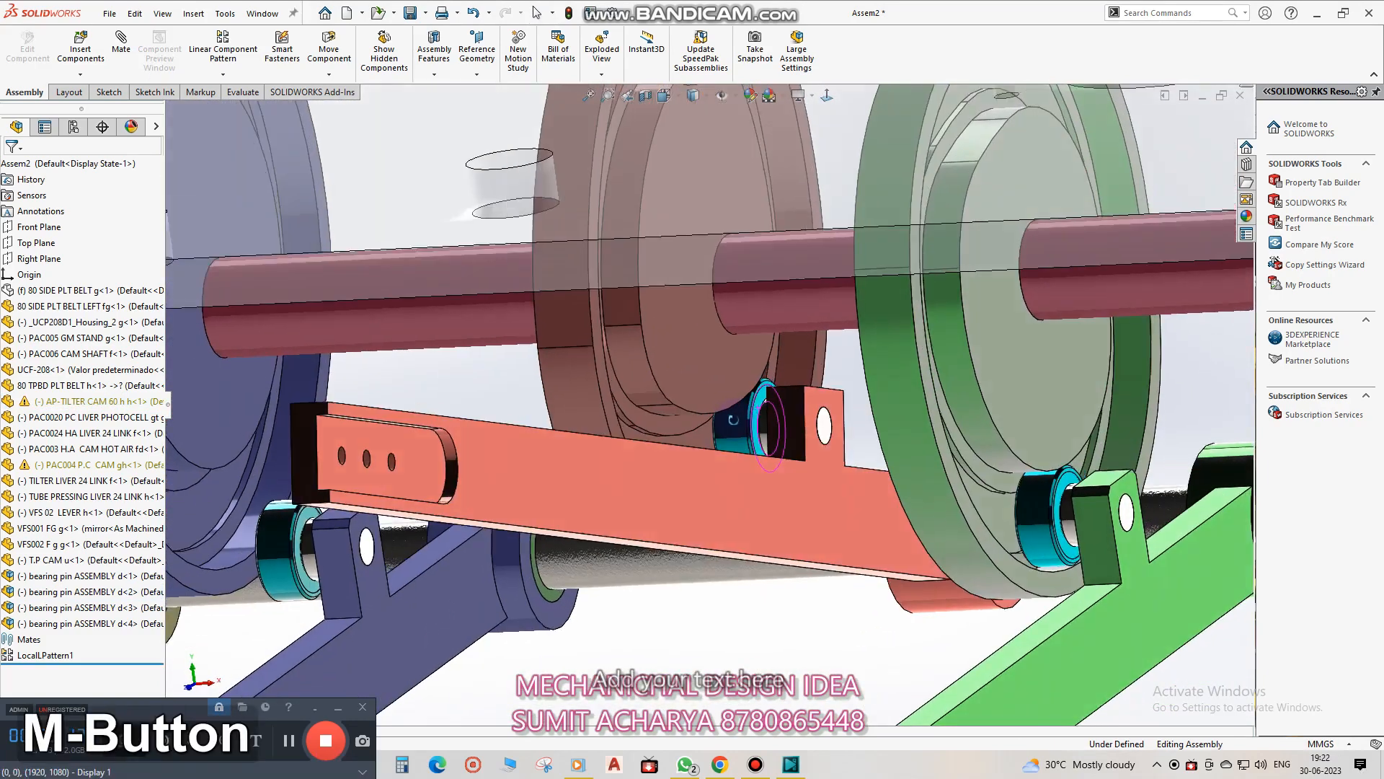
pyautogui.press('Escape')
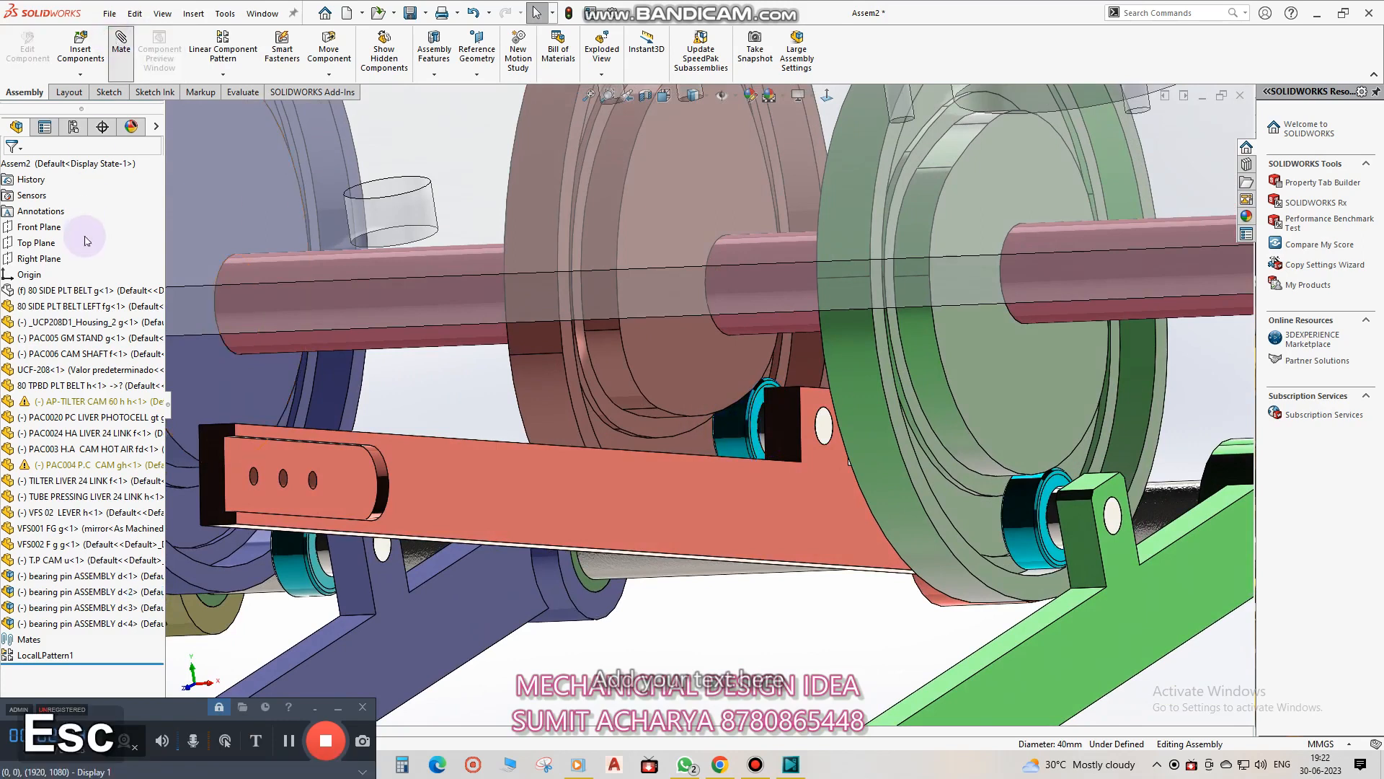
pyautogui.click(121, 214)
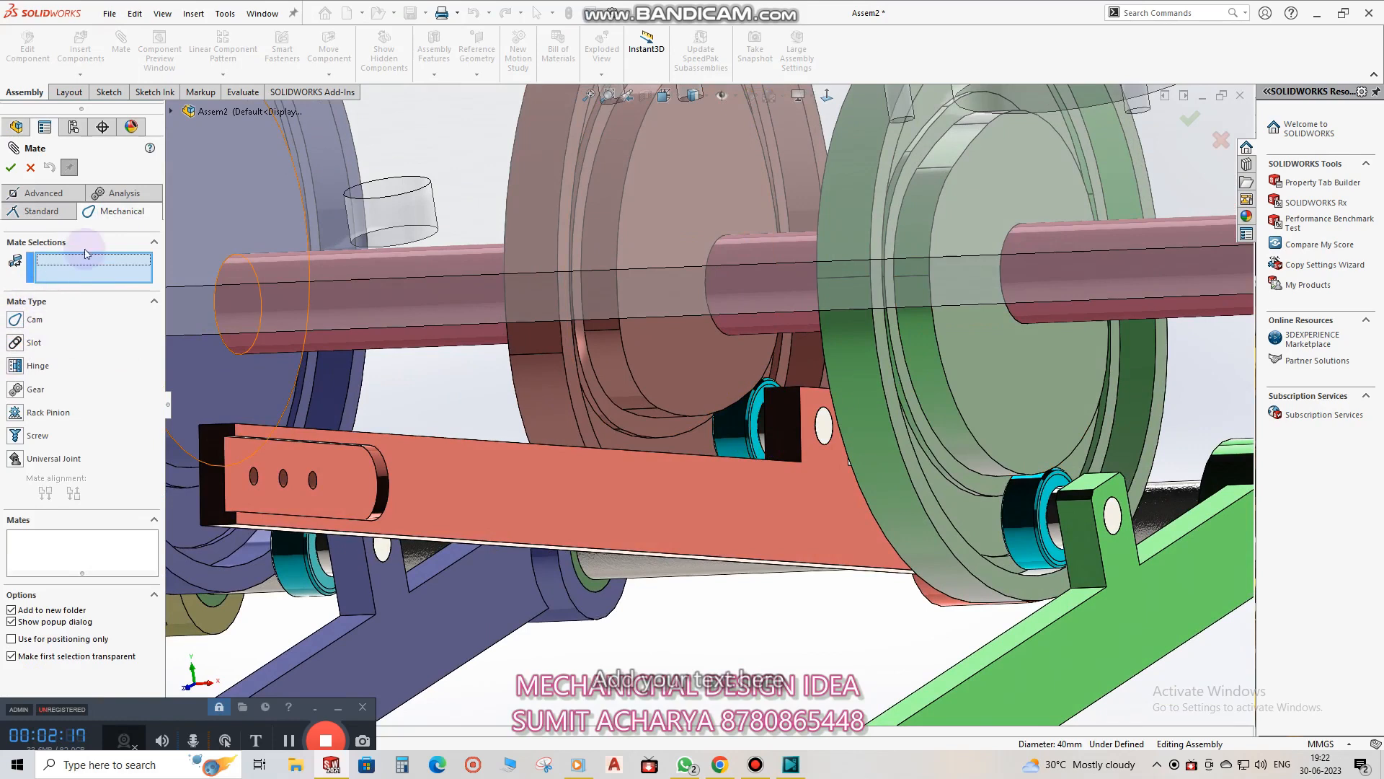
pyautogui.press('Escape')
# Swing the blue tube pressing lever up so its bearing sits at the underside of the blue T.P CAM.
pyautogui.scroll(5, 612, 432)
pyautogui.moveTo(610, 435); pyautogui.dragTo(611, 331, button='middle')
pyautogui.scroll(-3, 487, 526)
pyautogui.scroll(-3, 485, 525)
pyautogui.moveTo(486, 524); pyautogui.dragTo(450, 516, button='middle')
pyautogui.moveTo(531, 566); pyautogui.dragTo(435, 469)
pyautogui.moveTo(435, 469); pyautogui.dragTo(452, 441, button='middle')
pyautogui.press('Escape')
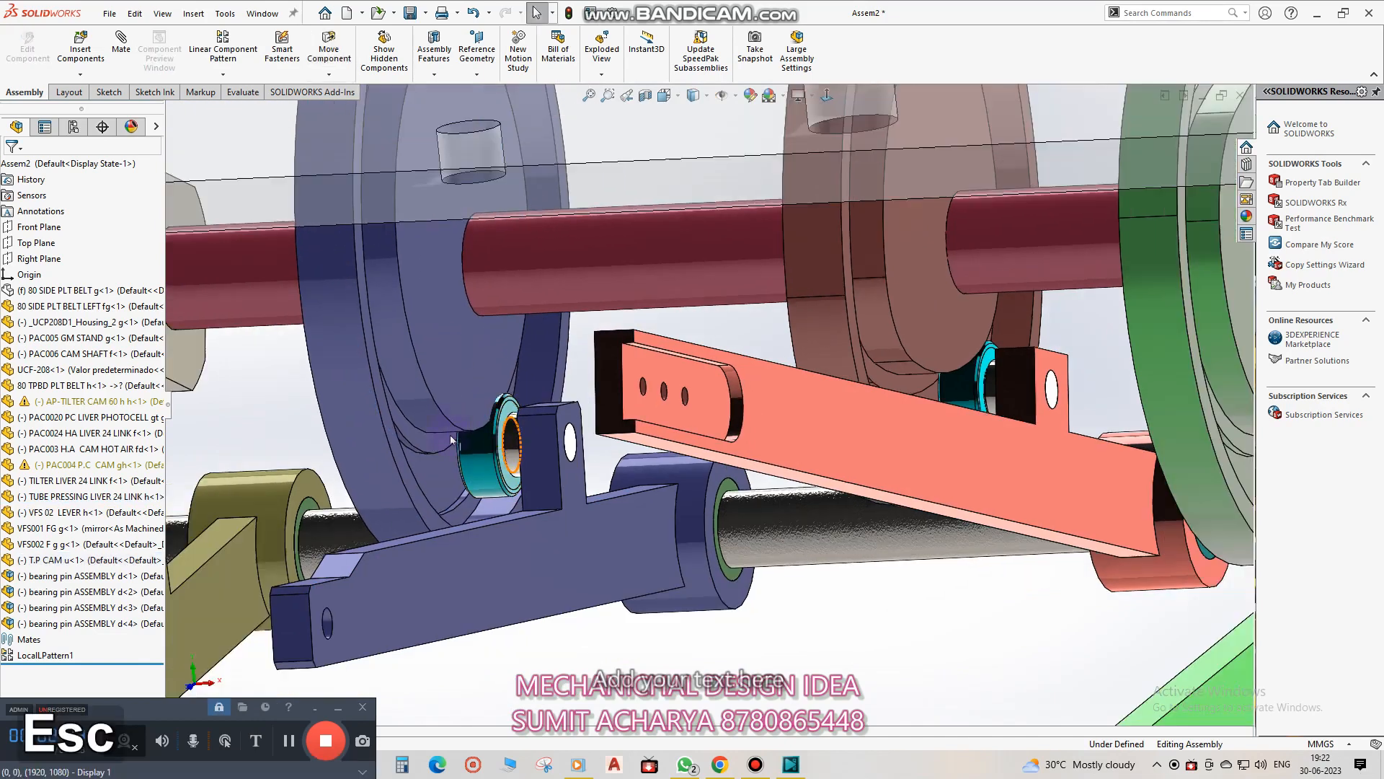
# Make the T.P CAM's flat inner face coincident with the side face of the tube pressing lever's bearing.
pyautogui.click(452, 439)
pyautogui.scroll(-3, 564, 427)
pyautogui.scroll(-2, 595, 384)
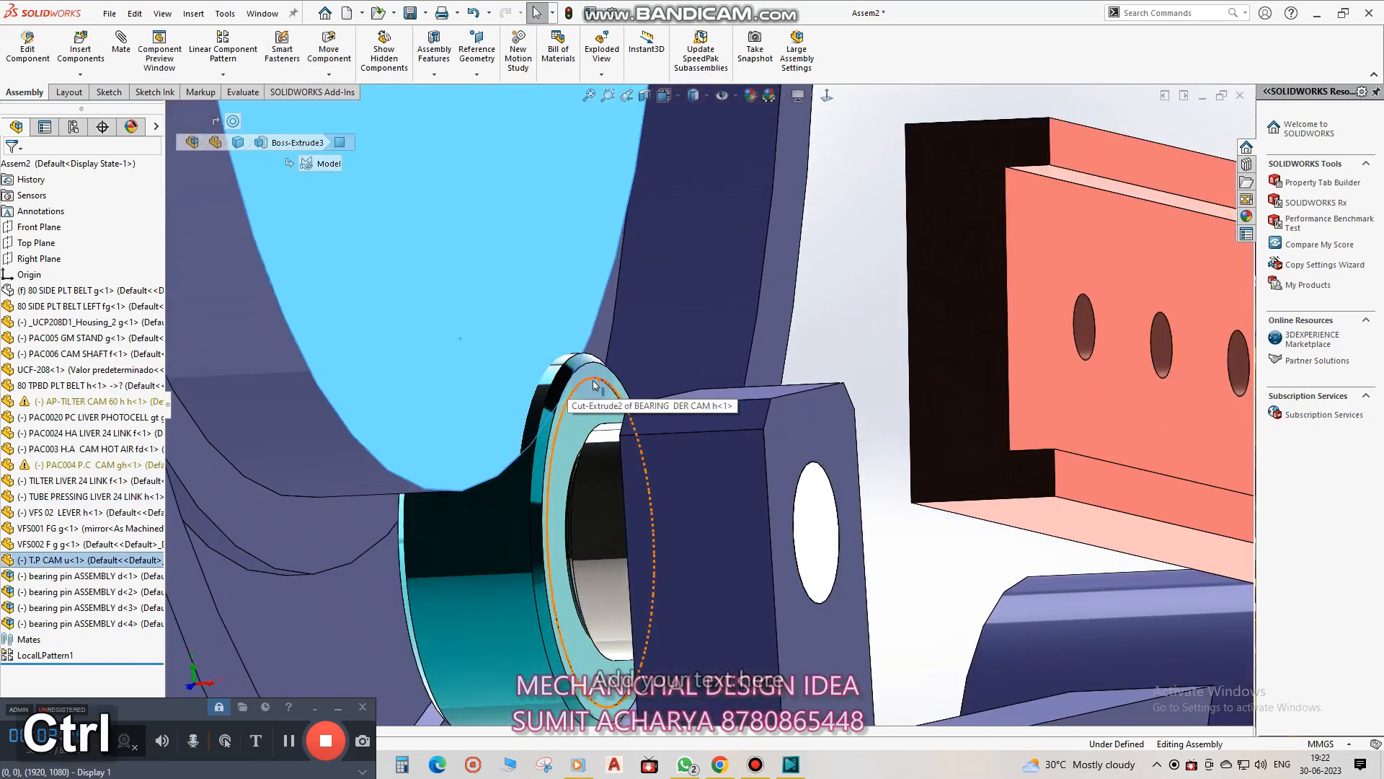
pyautogui.keyDown('ctrl'); pyautogui.click(593, 373); pyautogui.keyUp('ctrl')
pyautogui.click(636, 362)
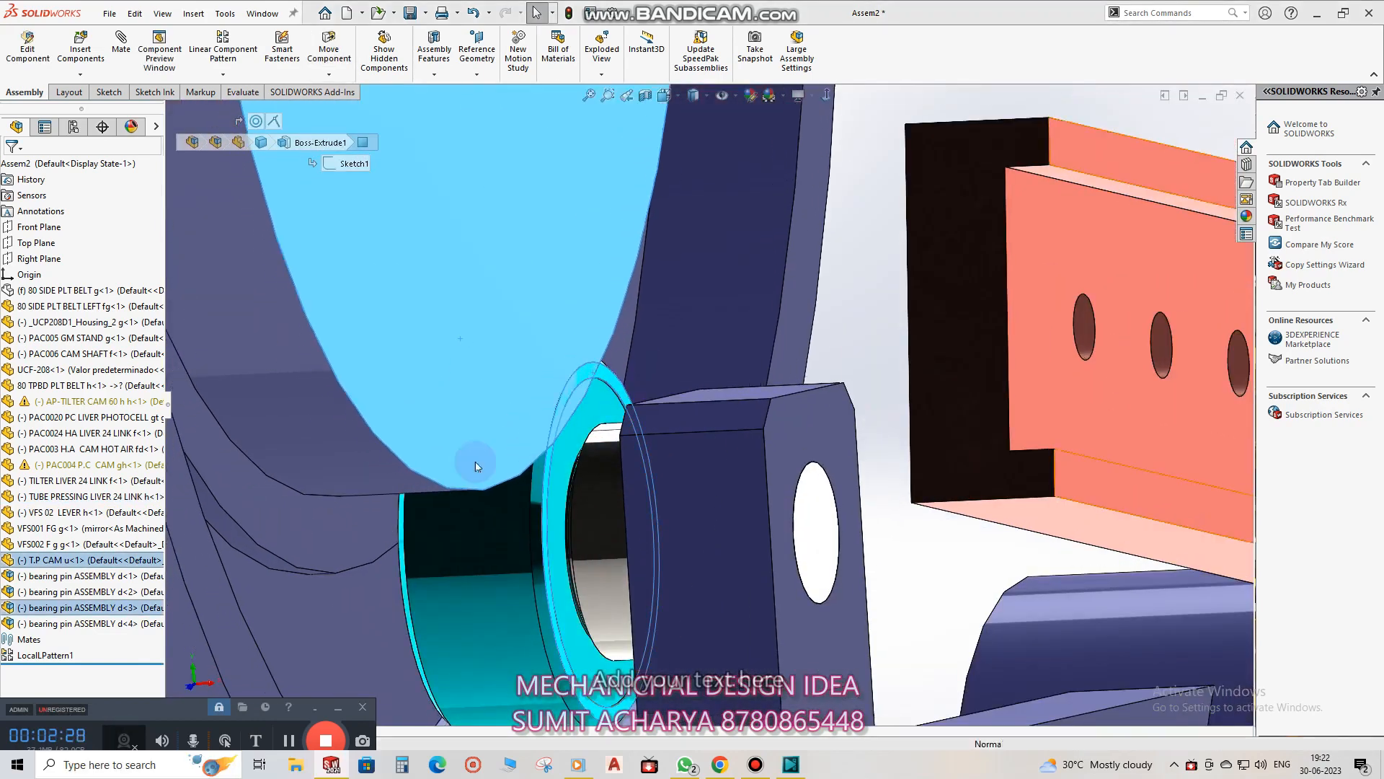
pyautogui.scroll(4, 591, 486)
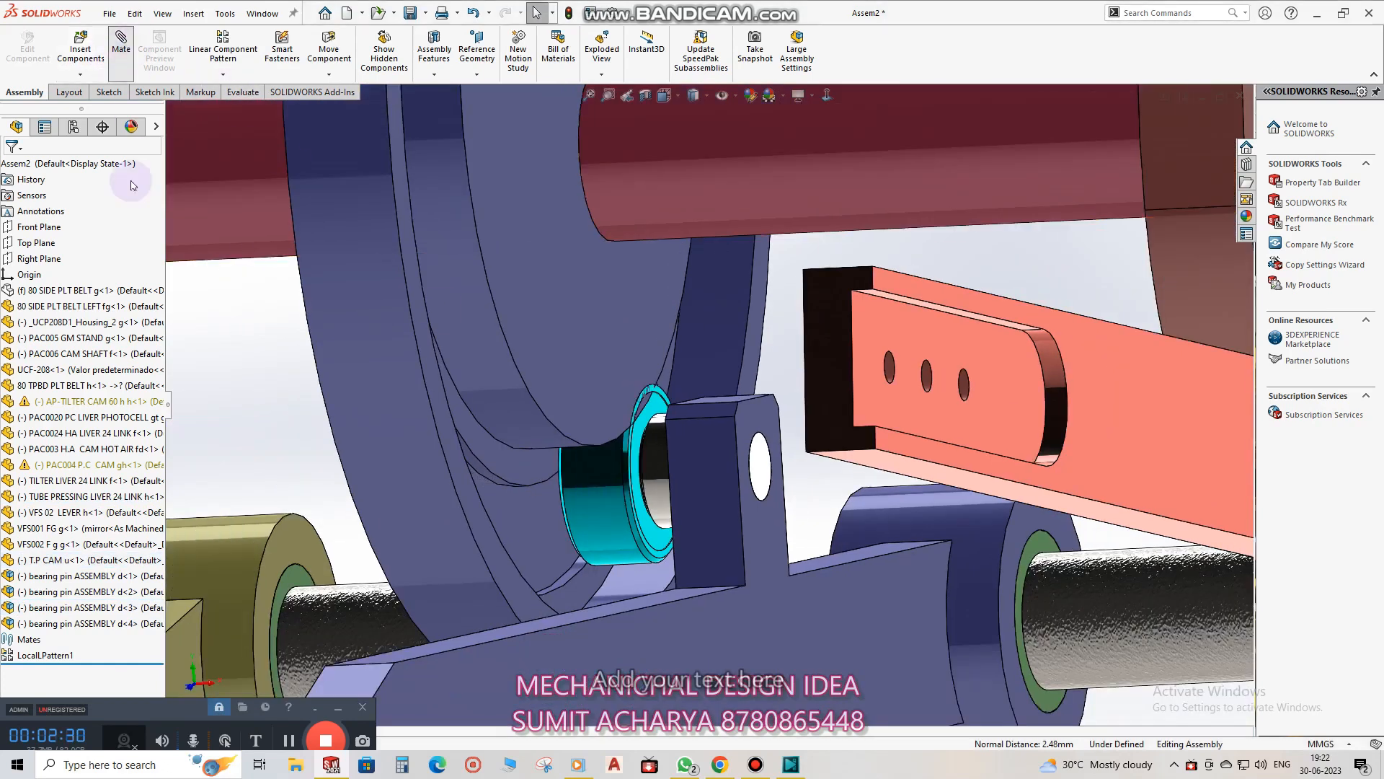
pyautogui.click(111, 213)
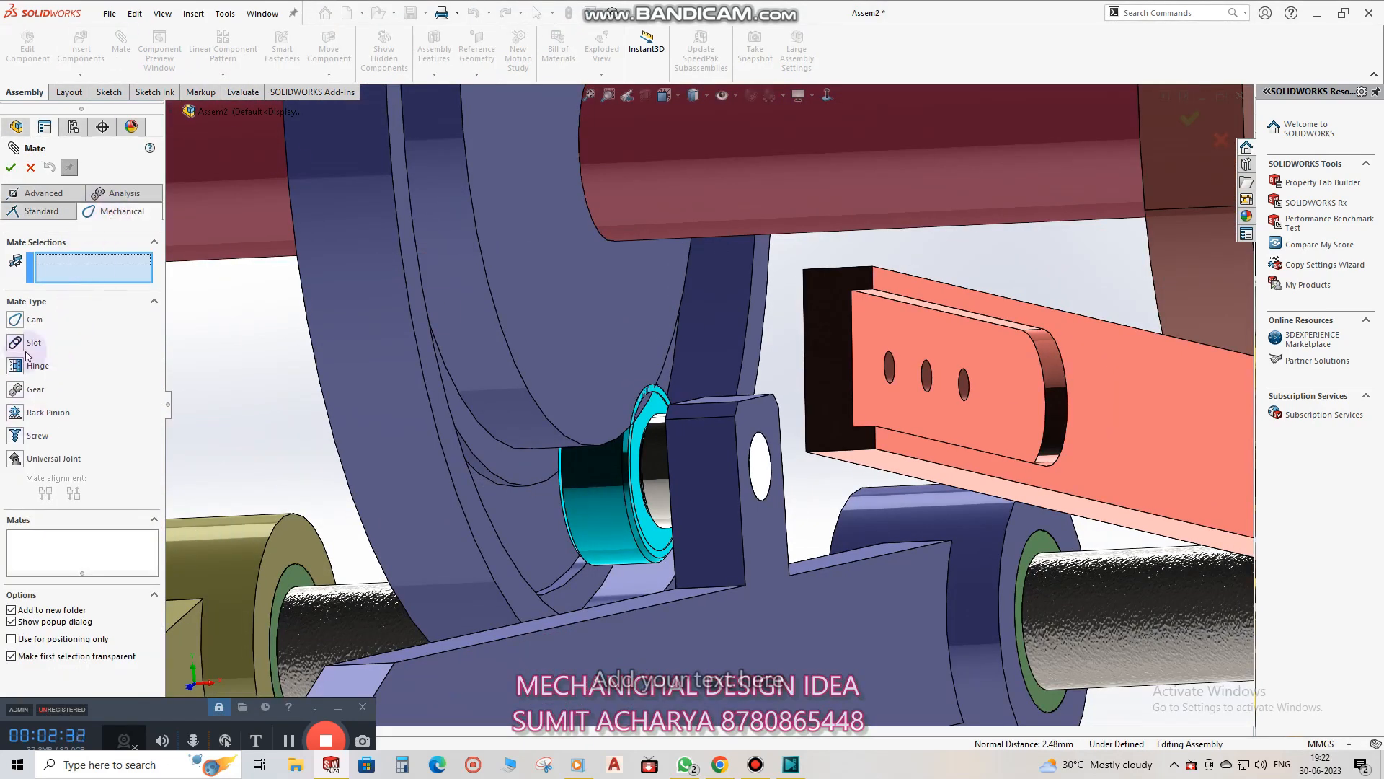
pyautogui.click(16, 320)
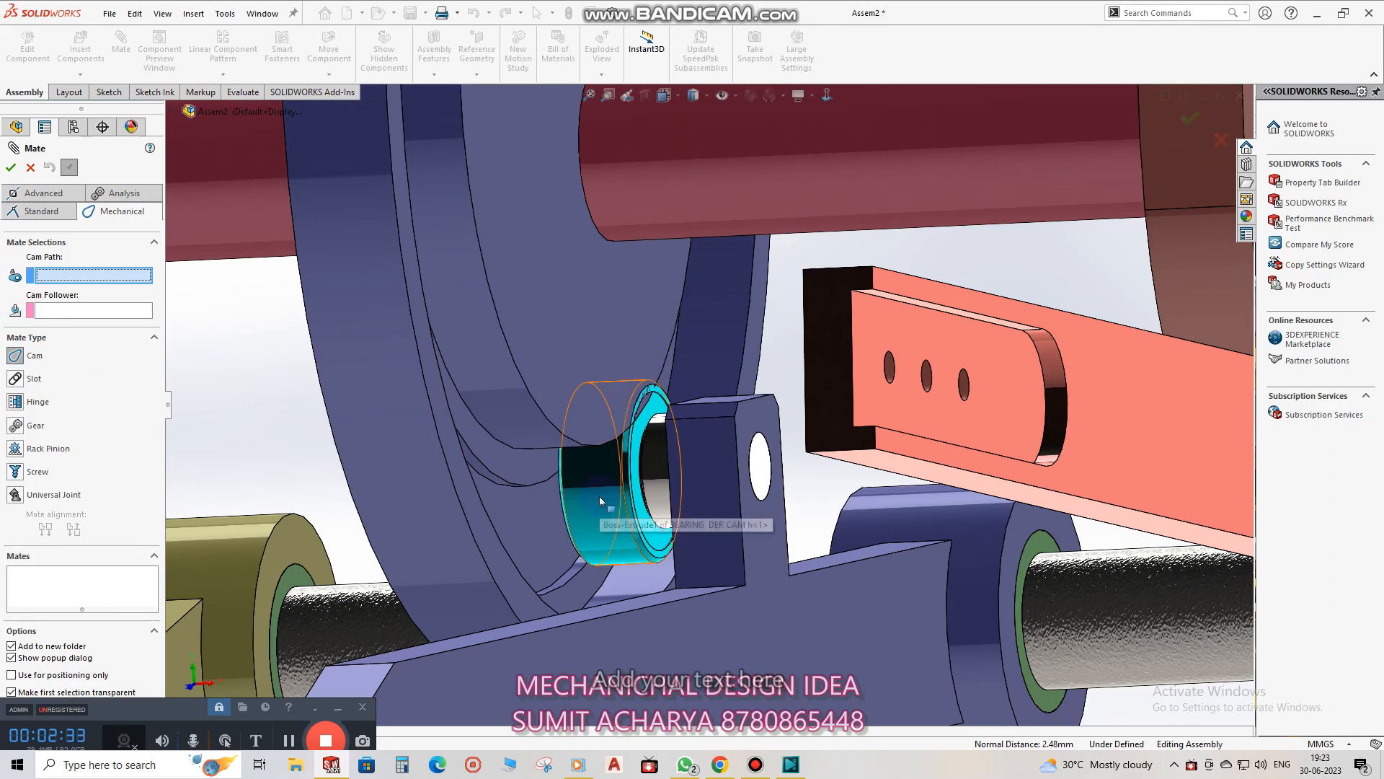
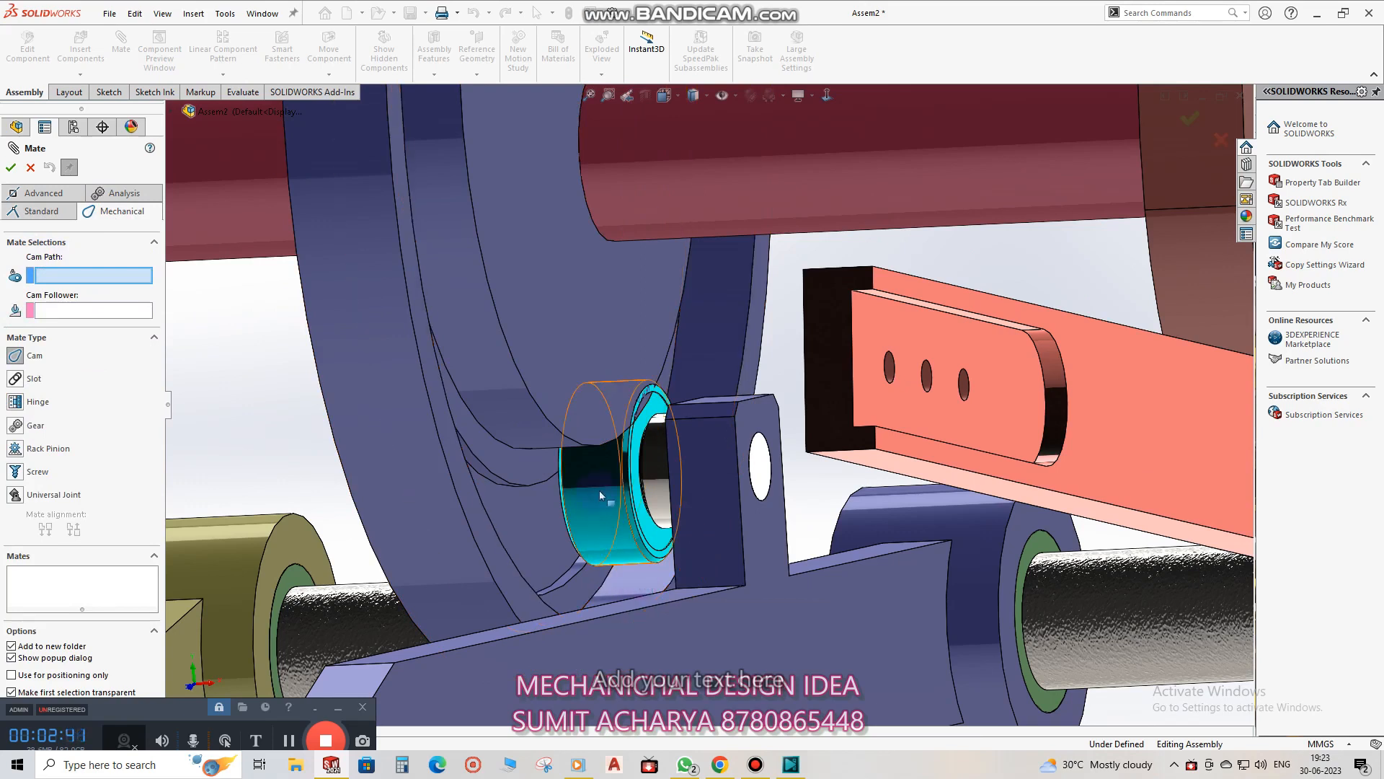
pyautogui.press('Escape')
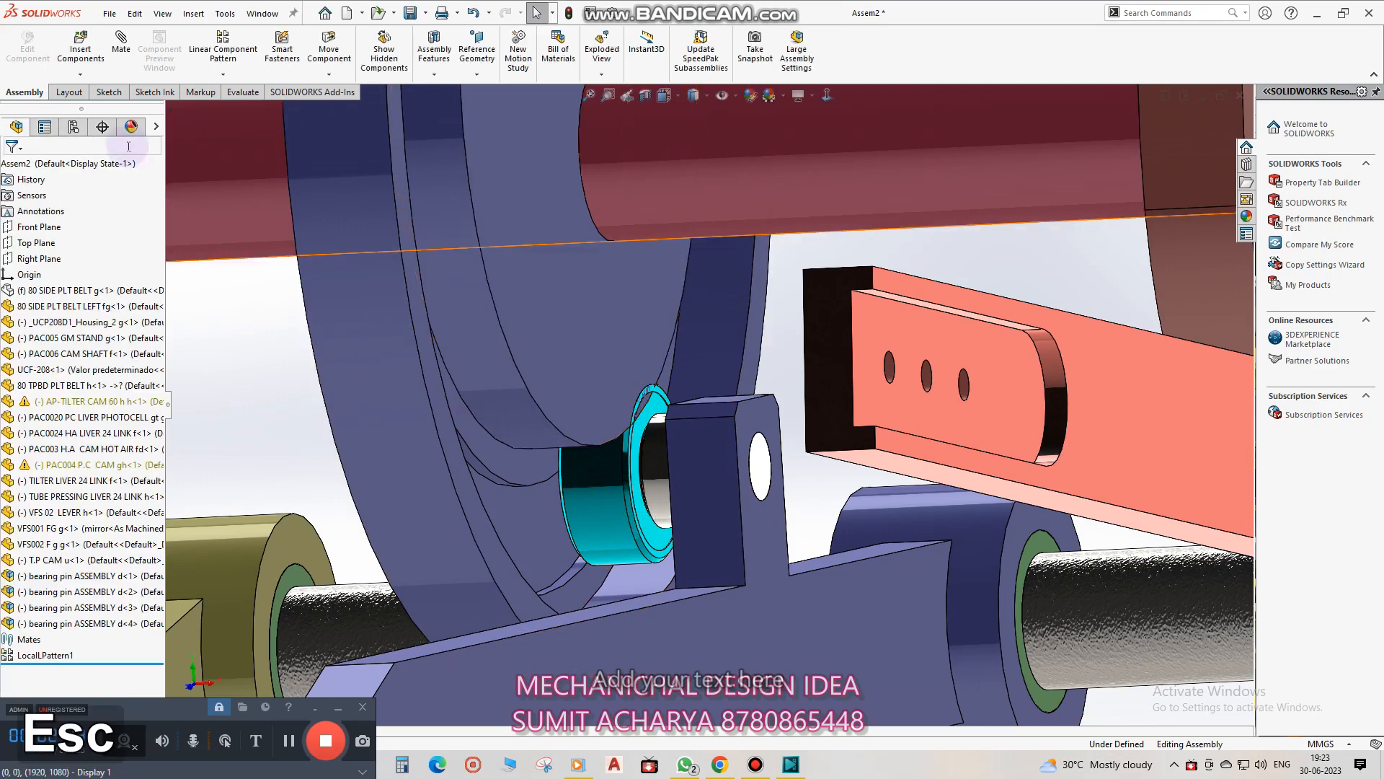
# Set up a cam mate between the T.P CAM's profile wall and the cylindrical face of the tube pressing lever's bearing.
pyautogui.click(123, 42)
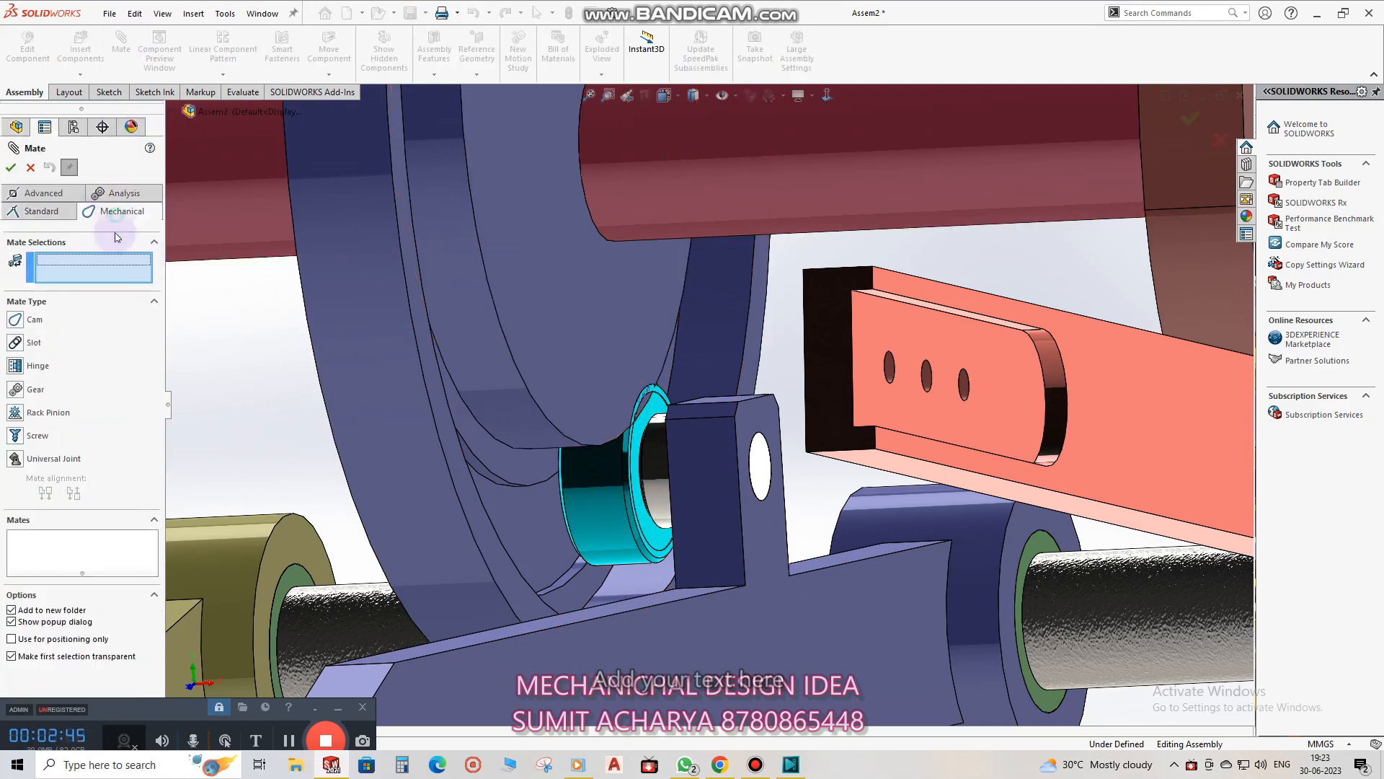
pyautogui.click(15, 322)
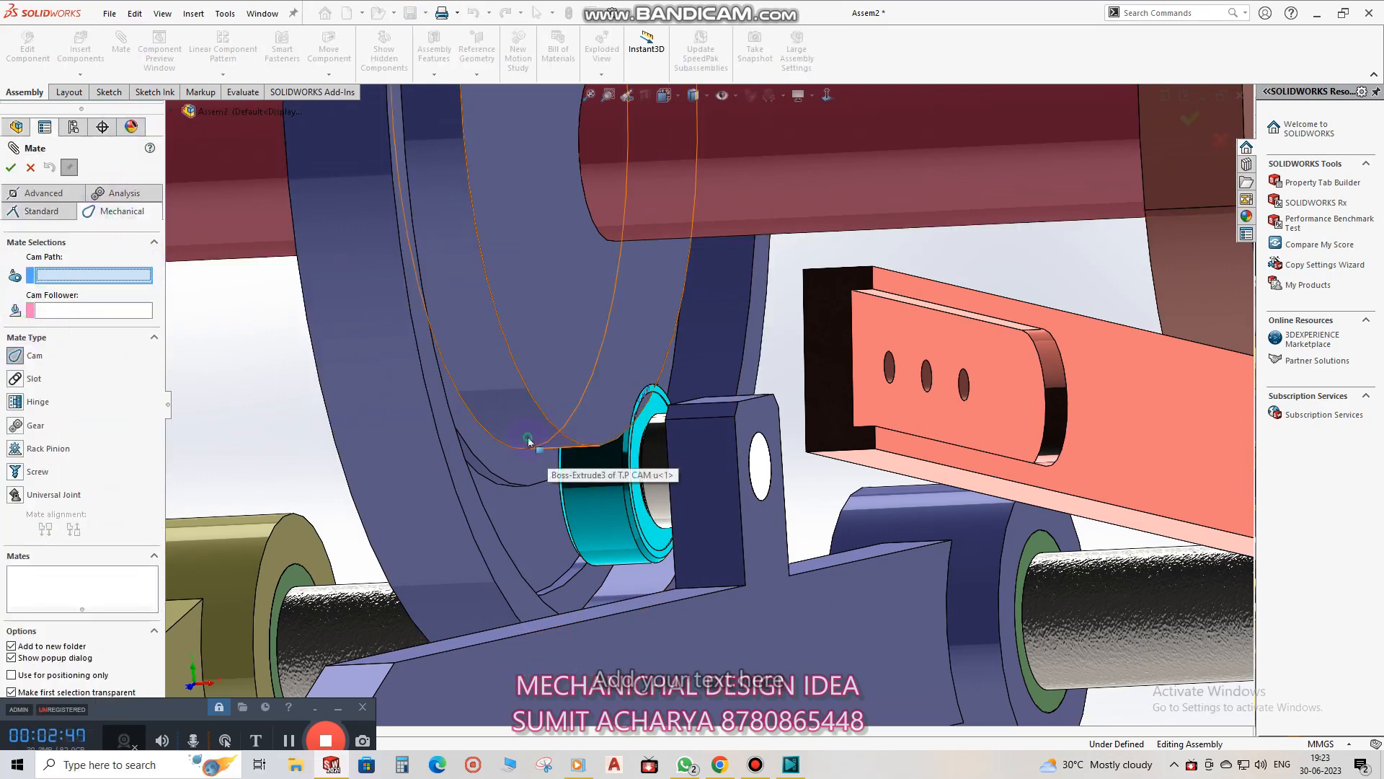
pyautogui.scroll(4, 638, 505)
pyautogui.moveTo(638, 504); pyautogui.dragTo(617, 519, button='middle')
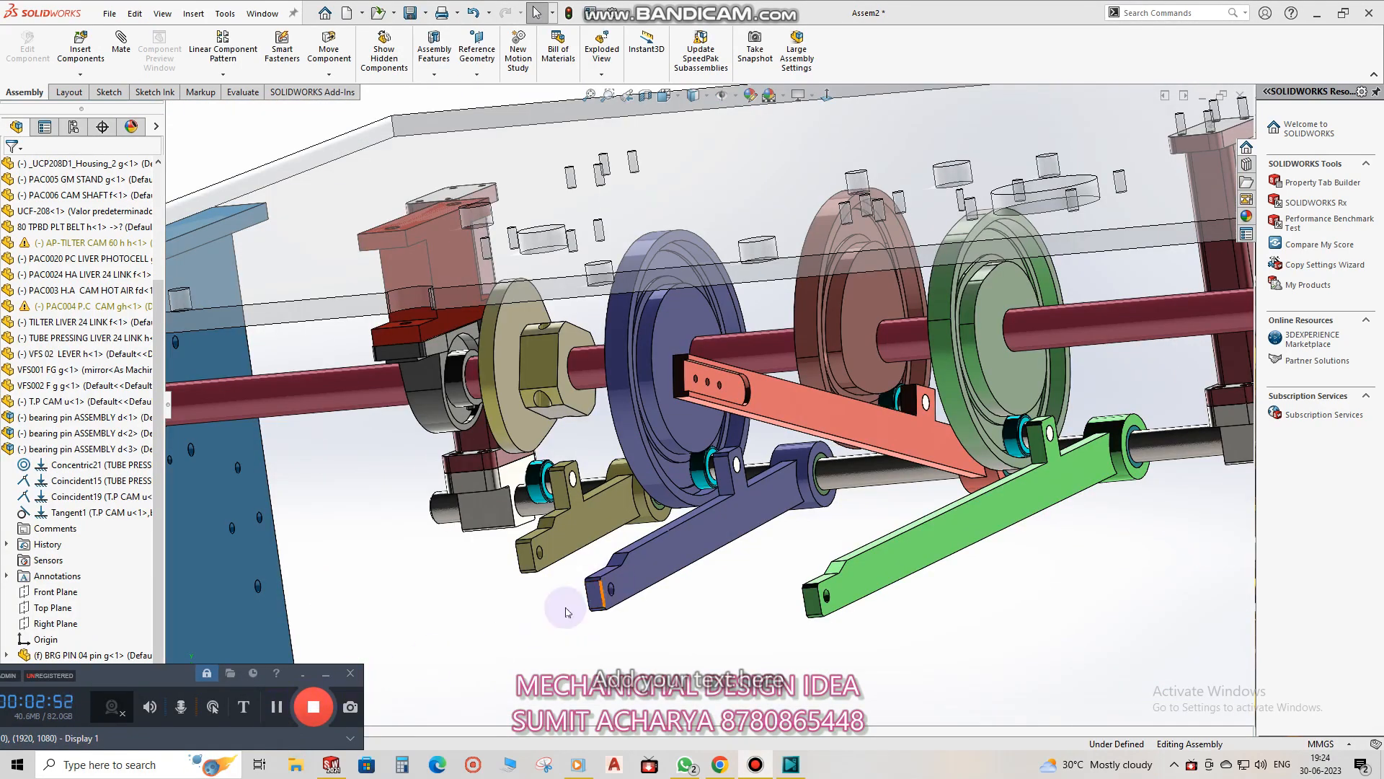
# Rotate the blue T.P CAM by dragging to check how the tube pressing lever follows it.
pyautogui.moveTo(652, 465); pyautogui.dragTo(667, 365, button='middle')
pyautogui.scroll(-2, 667, 365)
pyautogui.moveTo(668, 365); pyautogui.dragTo(835, 393)
pyautogui.scroll(3, 673, 266)
# Make the flat face of the yellow H.A CAM HOT AIR coincident with the side face of the yellow lever's bearing.
pyautogui.moveTo(673, 265); pyautogui.dragTo(536, 368, button='middle')
pyautogui.scroll(-5, 535, 368)
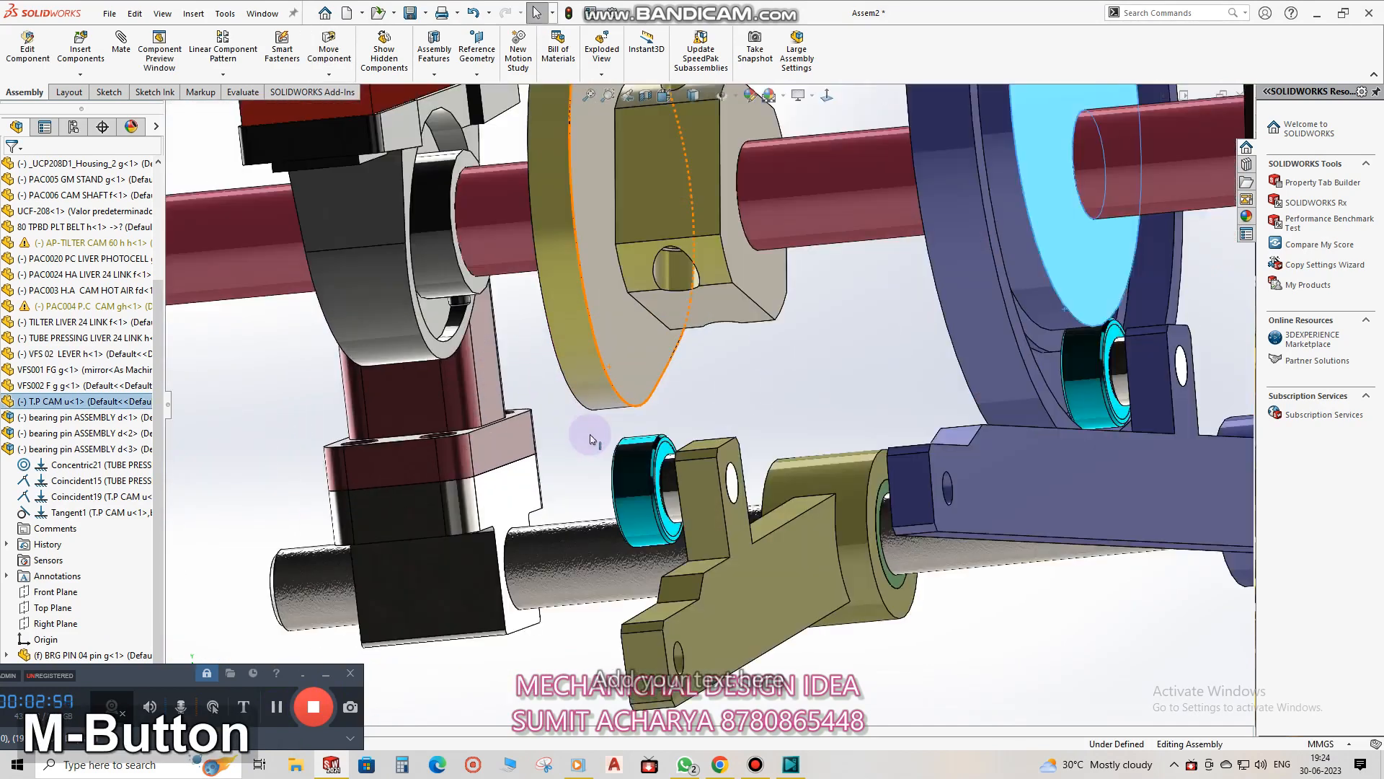
pyautogui.click(724, 509)
pyautogui.click(612, 337)
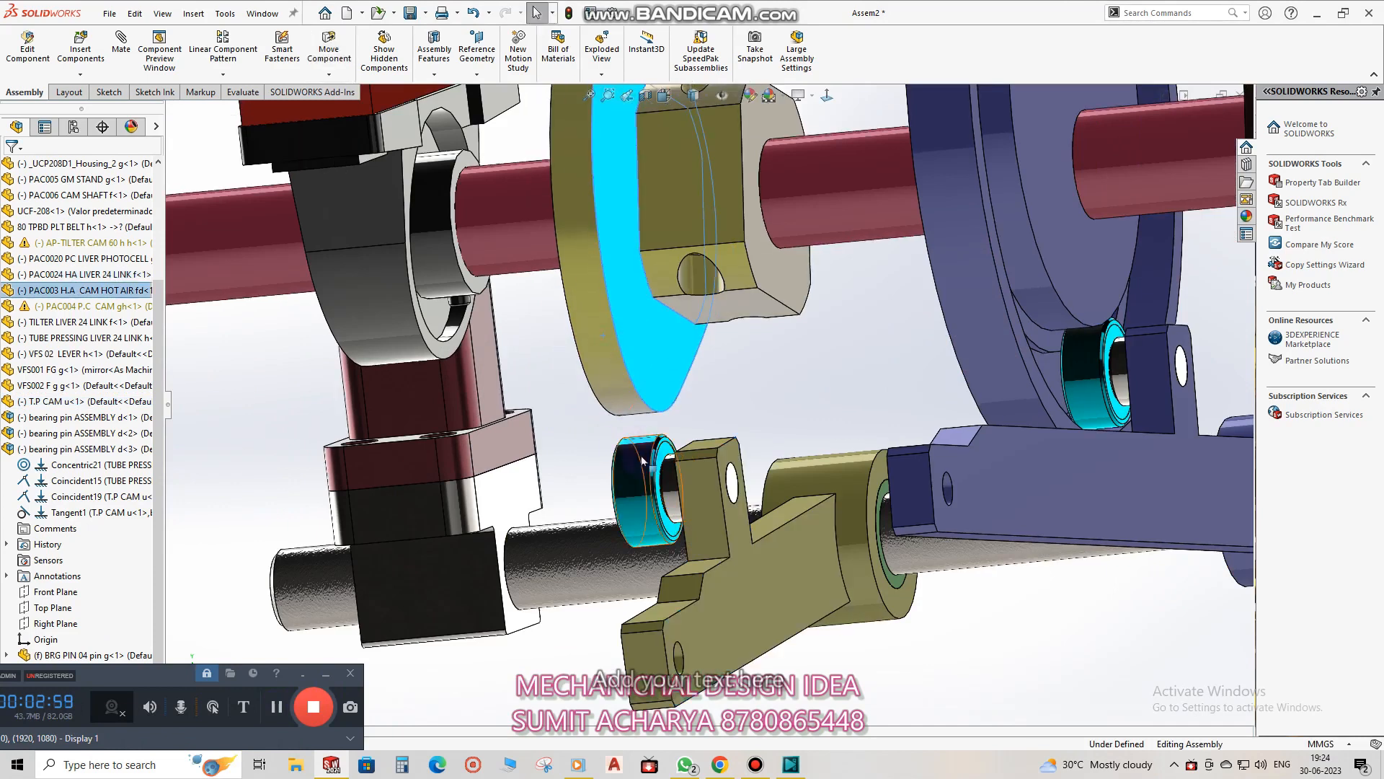
pyautogui.scroll(-3, 624, 451)
pyautogui.click(733, 413)
# Add a cam mate between the H.A CAM HOT AIR's outer profile and the cylindrical face of the yellow lever's bearing.
pyautogui.click(599, 426)
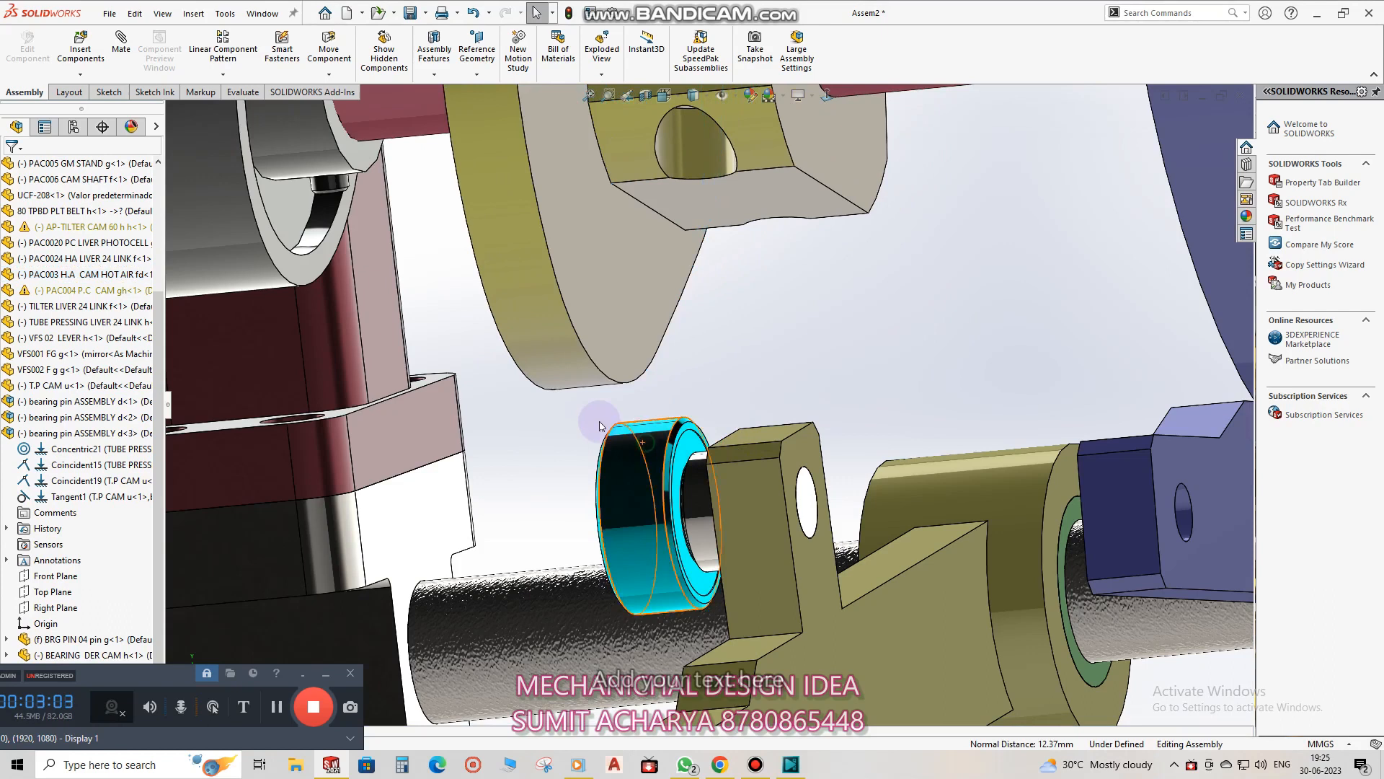
pyautogui.keyDown('ctrl'); pyautogui.click(543, 353); pyautogui.keyUp('ctrl')
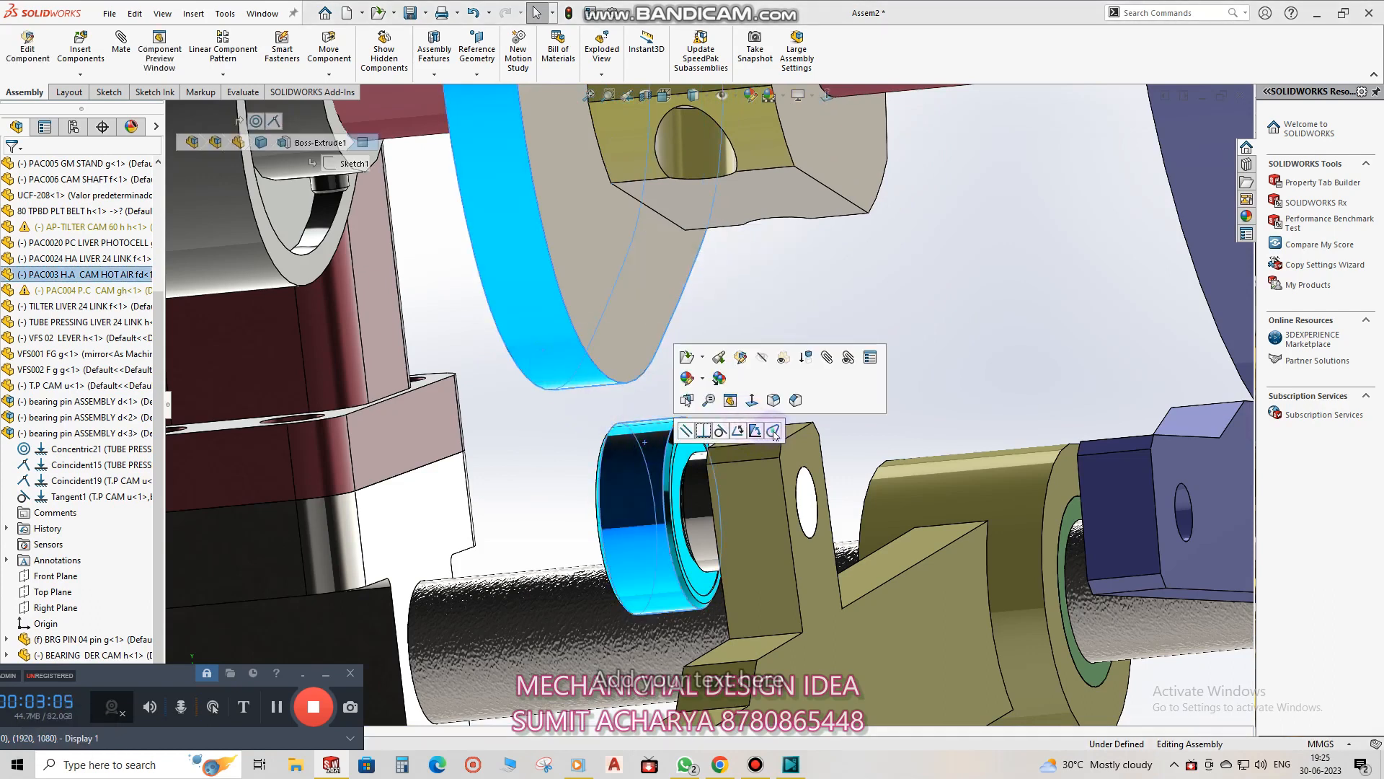
pyautogui.scroll(6, 686, 391)
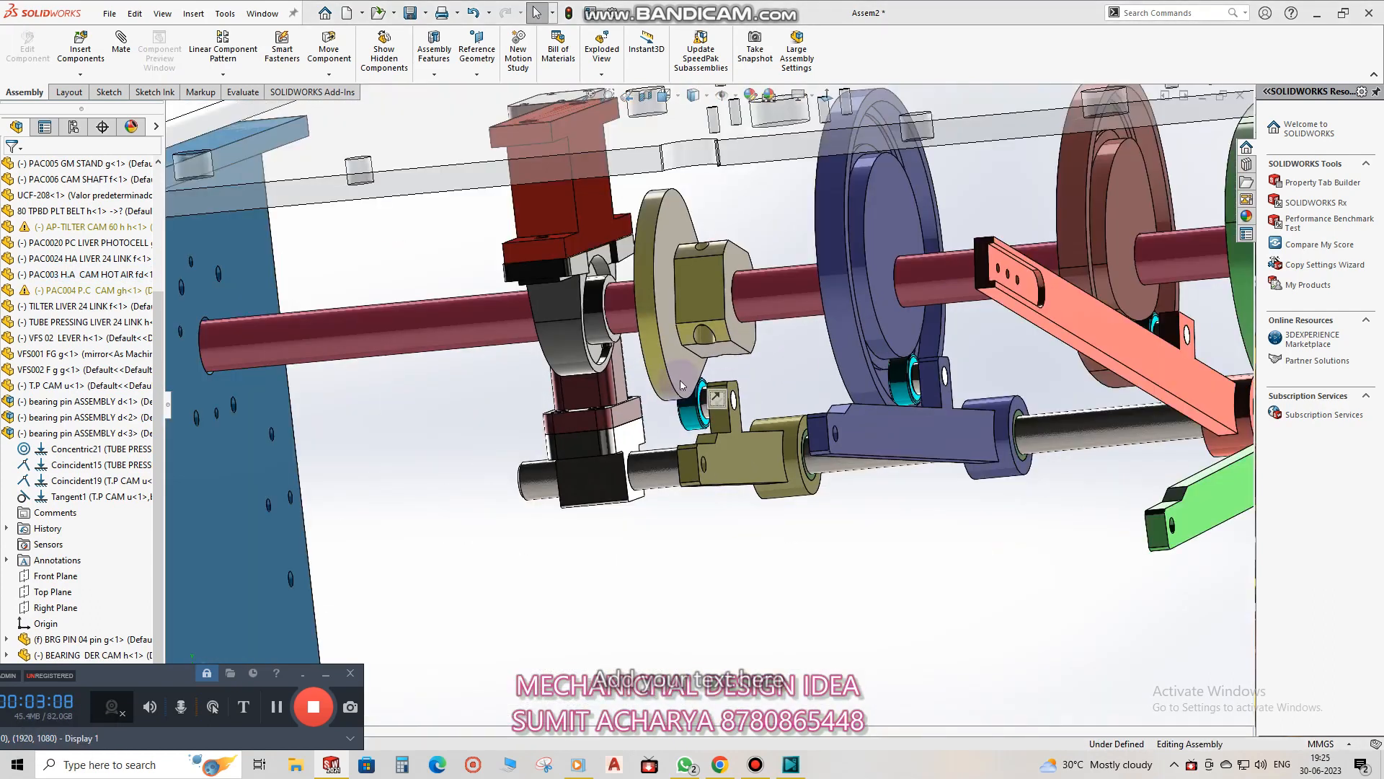
# Move the cams by dragging to check how the yellow and green cams drive their levers.
pyautogui.moveTo(698, 375); pyautogui.dragTo(741, 331)
pyautogui.scroll(6, 741, 332)
pyautogui.moveTo(1031, 462); pyautogui.dragTo(973, 520, button='middle')
pyautogui.press('Escape')
pyautogui.press('n')
pyautogui.moveTo(934, 366); pyautogui.dragTo(852, 346)
pyautogui.moveTo(795, 374); pyautogui.dragTo(866, 396, button='middle')
pyautogui.scroll(-3, 767, 368)
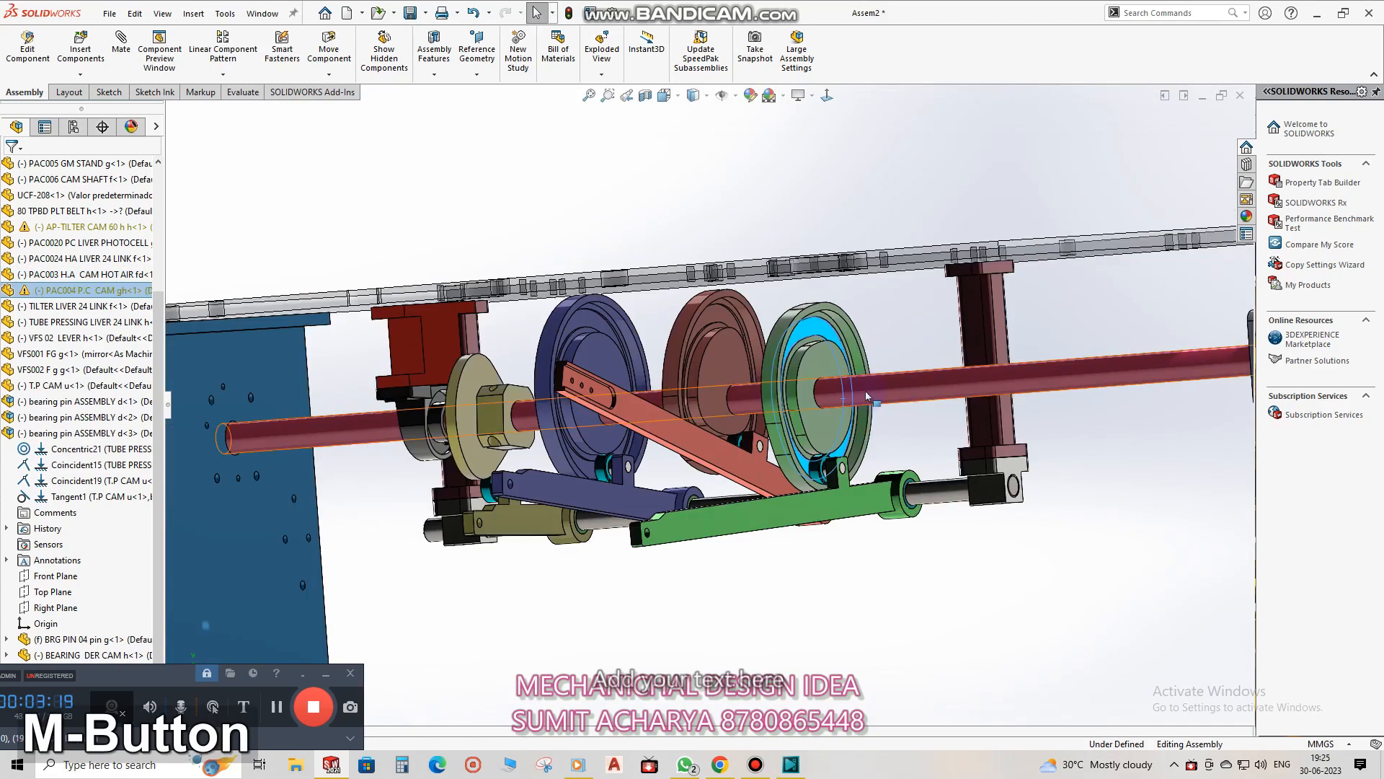
# Try to lock the green P.C CAM to the cam shaft, and undo the lock mate.
pyautogui.press('Escape')
pyautogui.click(866, 395)
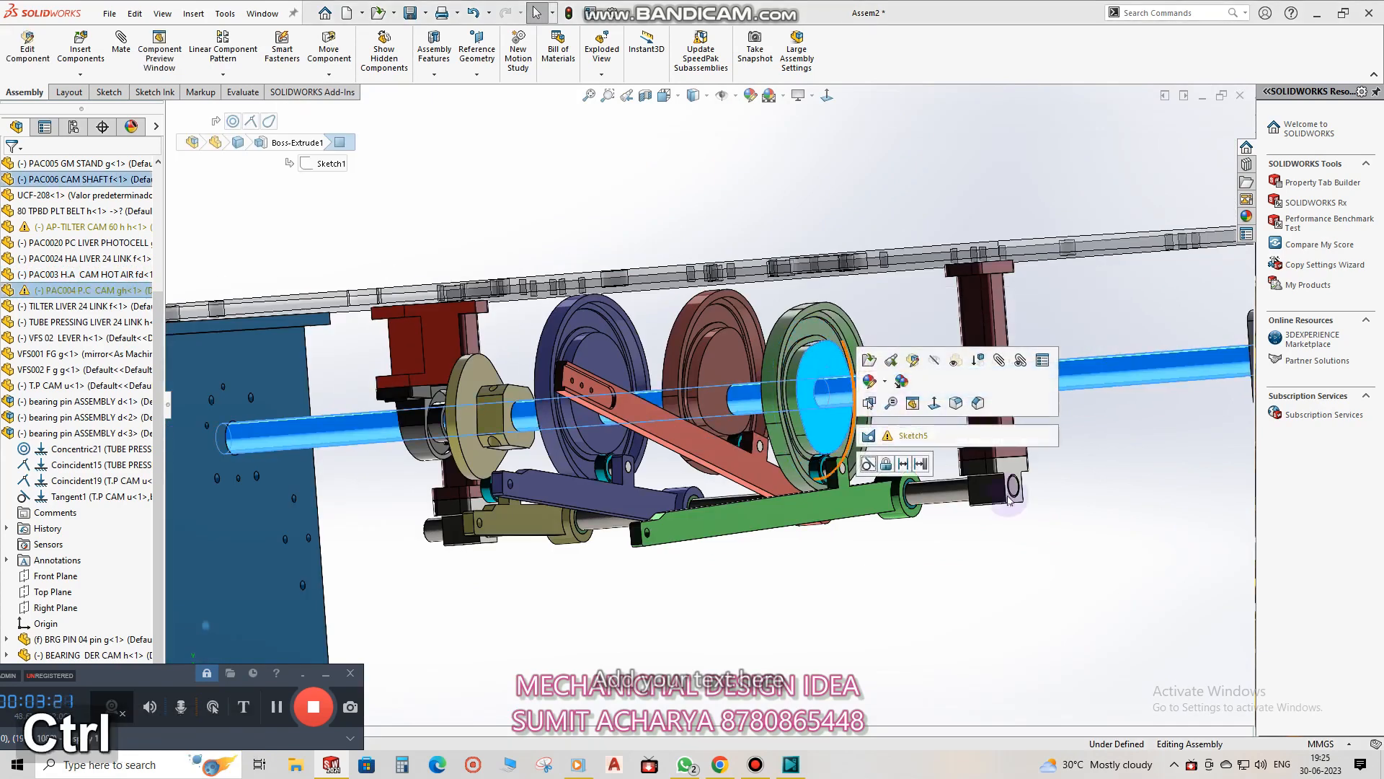
pyautogui.click(1025, 521)
pyautogui.click(917, 391)
pyautogui.keyDown('ctrl'); pyautogui.click(824, 368); pyautogui.keyUp('ctrl')
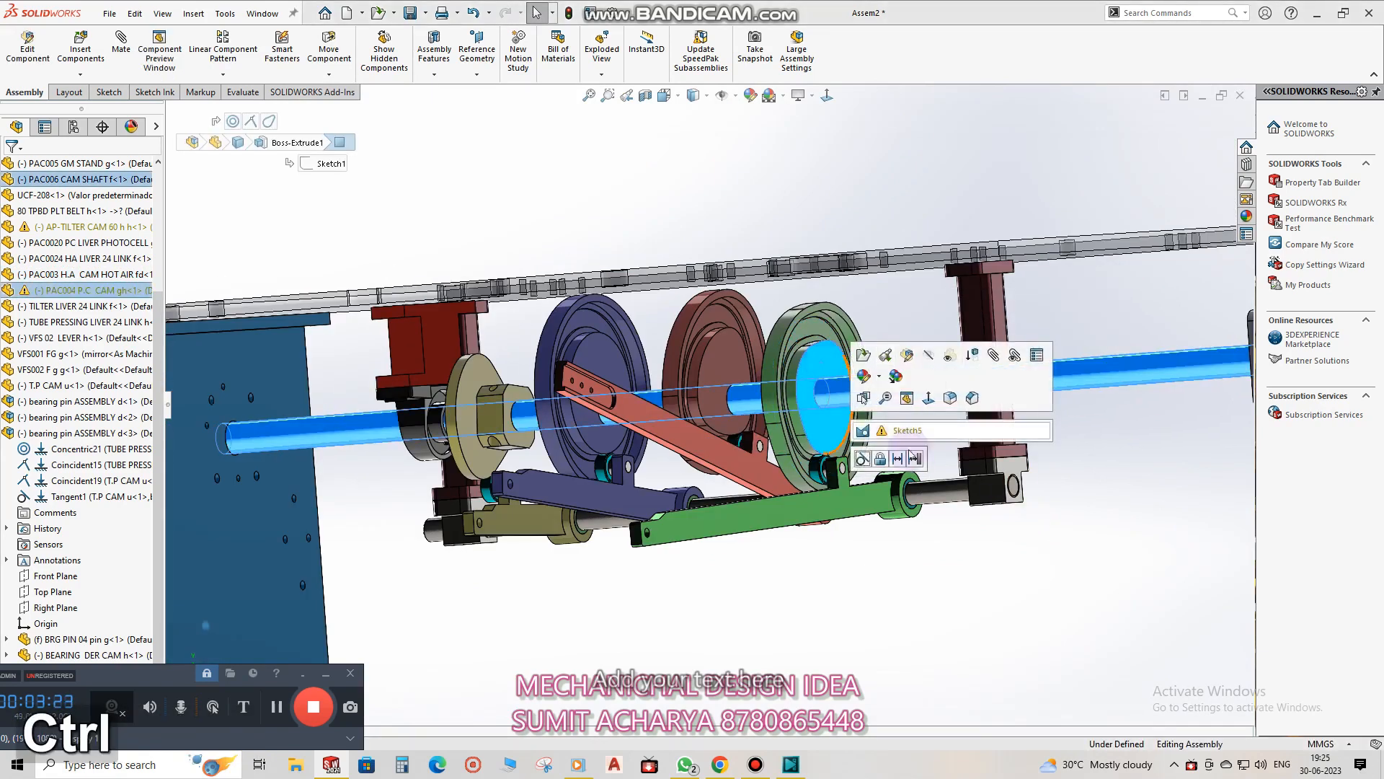
pyautogui.click(878, 459)
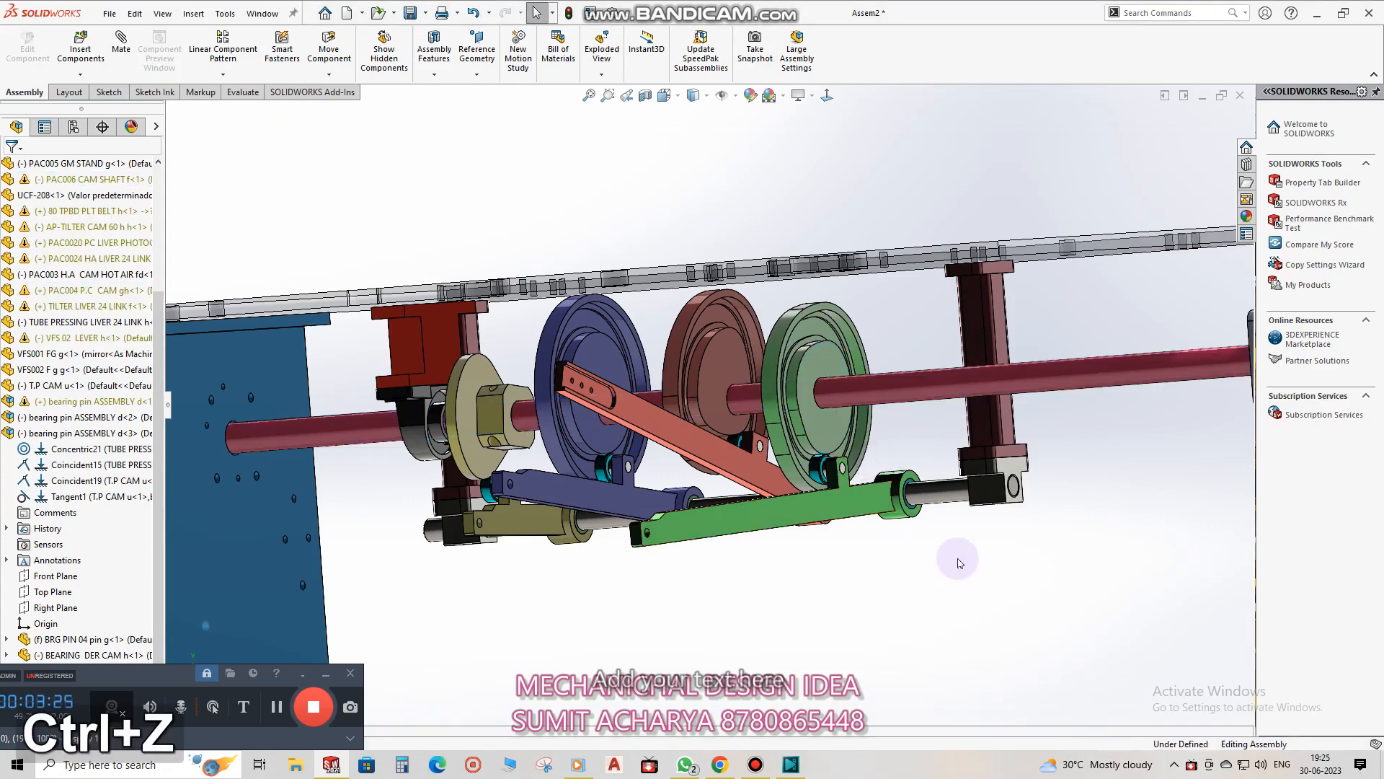
# Drag the green P.C CAM to check how it moves relative to the cam shaft.
pyautogui.click(887, 378)
pyautogui.keyDown('ctrl'); pyautogui.click(865, 372); pyautogui.keyUp('ctrl')
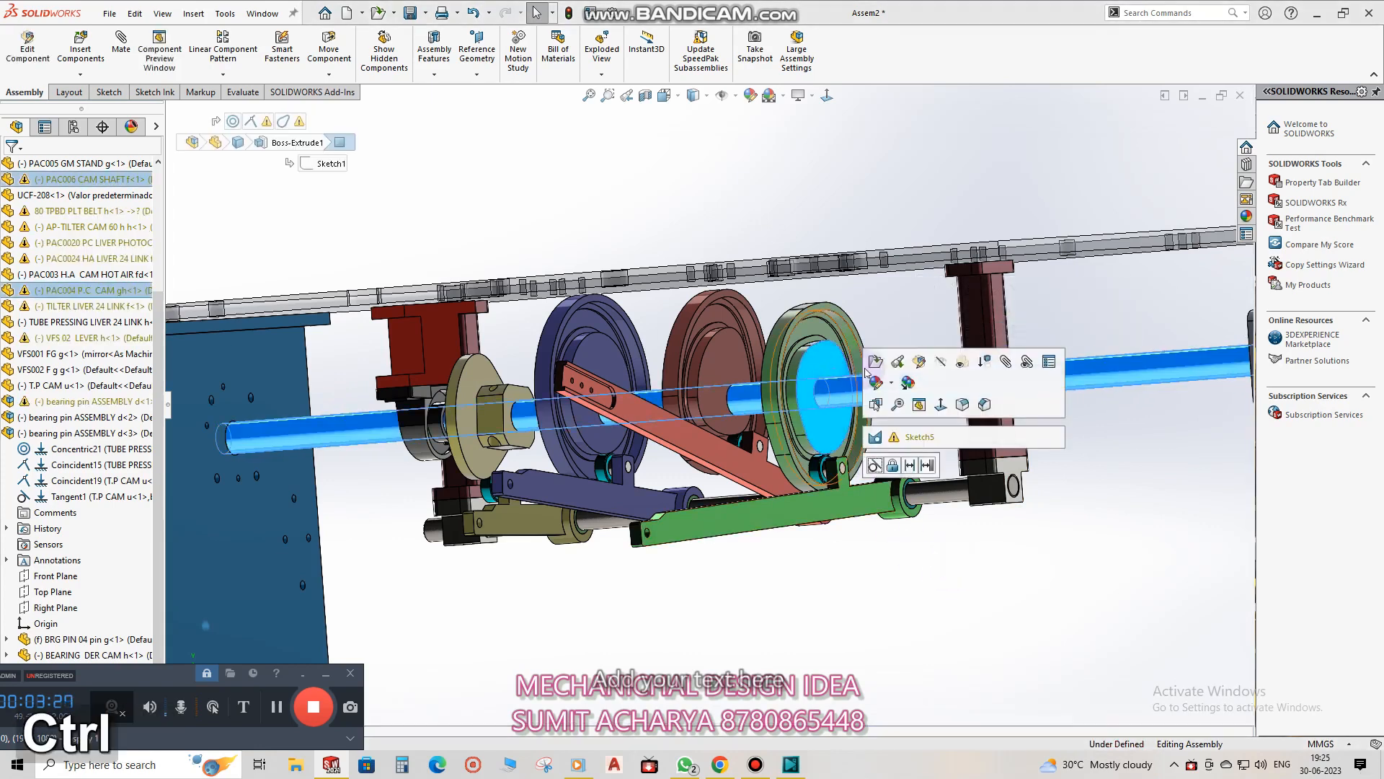
pyautogui.press('Escape')
pyautogui.click(837, 393)
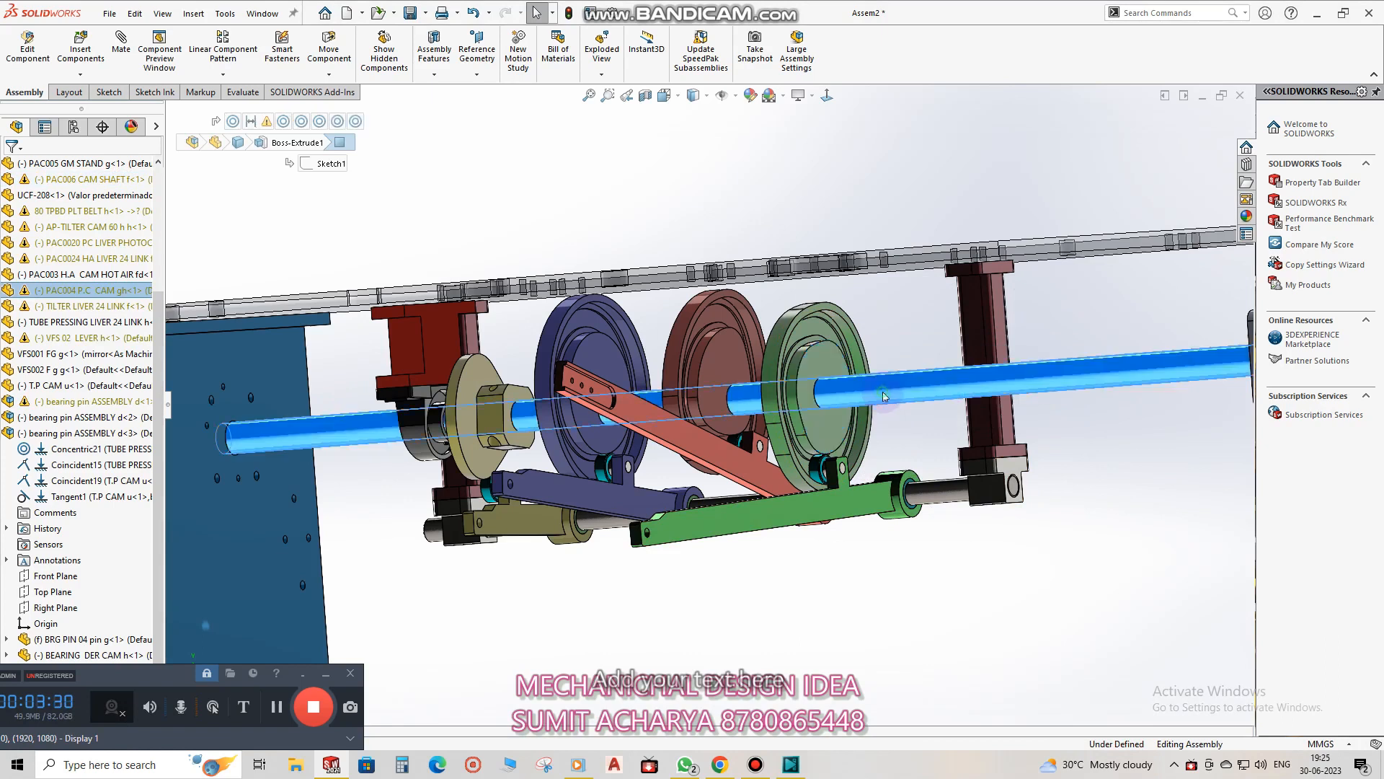
pyautogui.moveTo(833, 362); pyautogui.dragTo(803, 390)
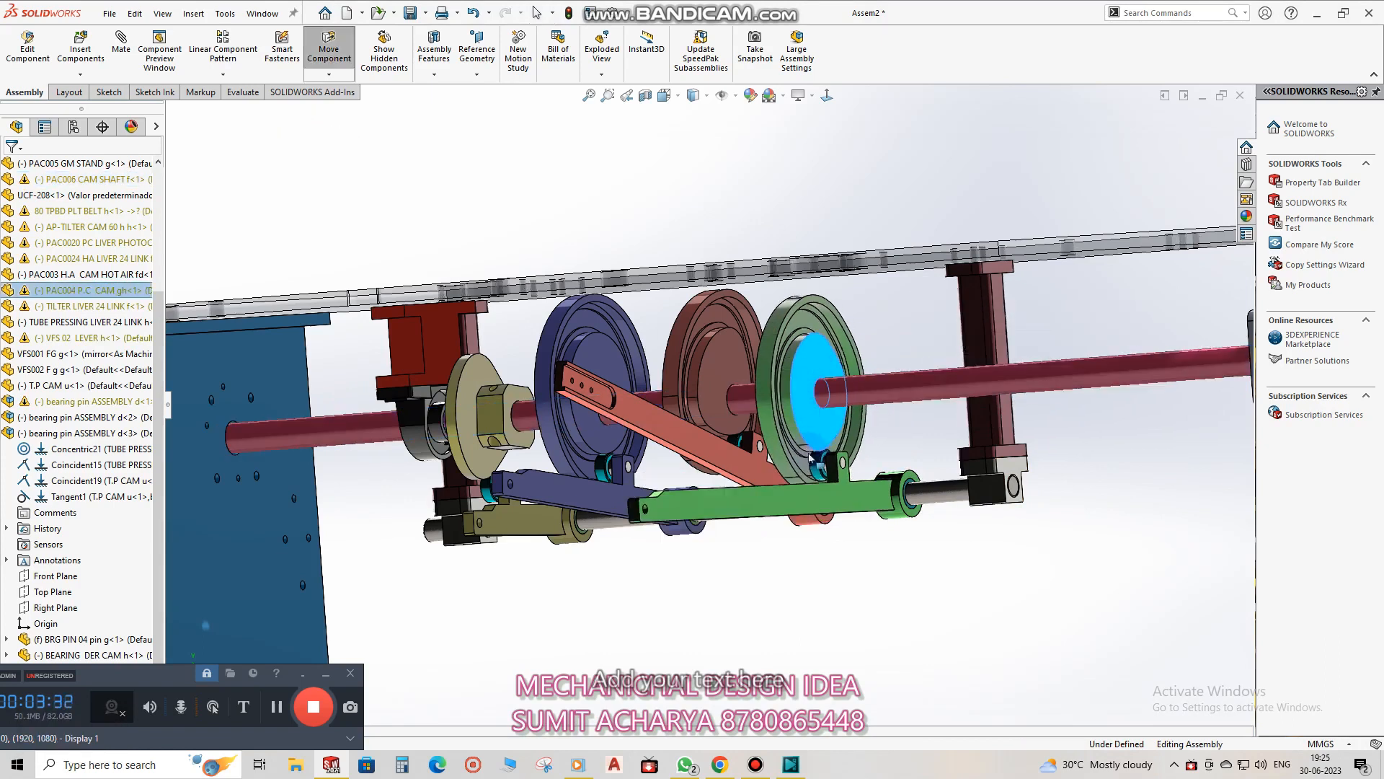
# Add a lock mate between the green P.C CAM and the cam shaft and test it by dragging.
pyautogui.click(828, 377)
pyautogui.keyDown('ctrl'); pyautogui.click(860, 370); pyautogui.keyUp('ctrl')
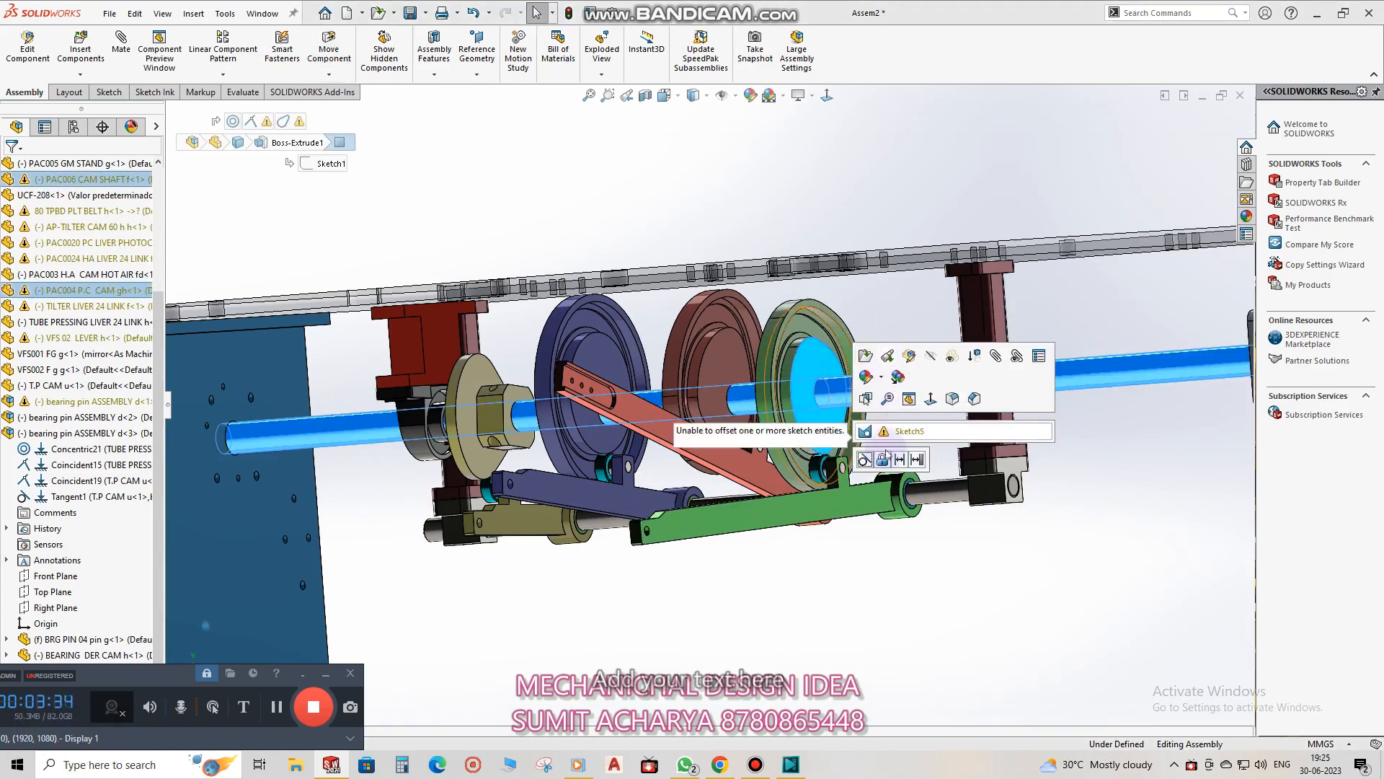
pyautogui.click(881, 461)
pyautogui.moveTo(853, 402)
pyautogui.mouseDown()
pyautogui.moveTo(857, 381)
pyautogui.moveTo(838, 411)
pyautogui.mouseUp()
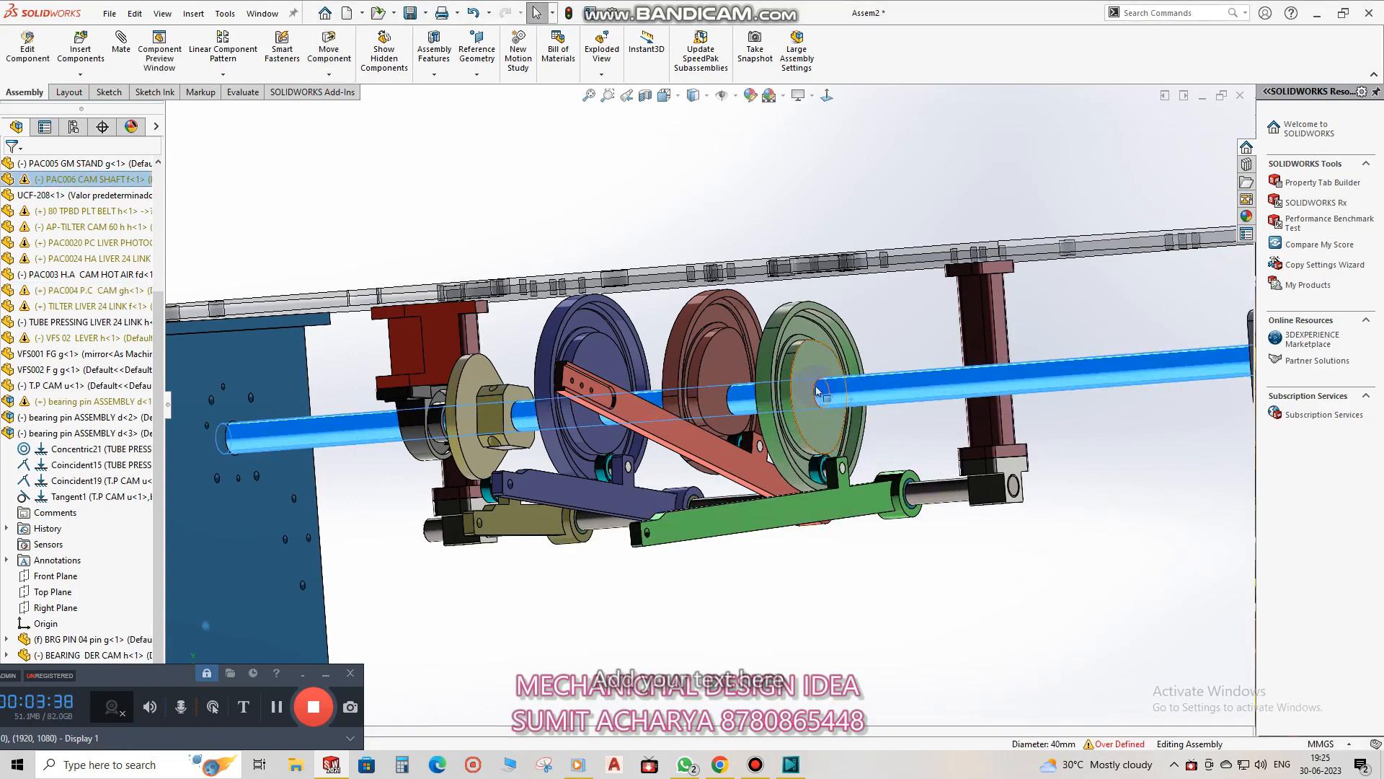
# Add a lock mate between the brown AP-TILTER CAM and the cam shaft.
pyautogui.click(981, 531)
pyautogui.keyDown('ctrl'); pyautogui.click(740, 396); pyautogui.keyUp('ctrl')
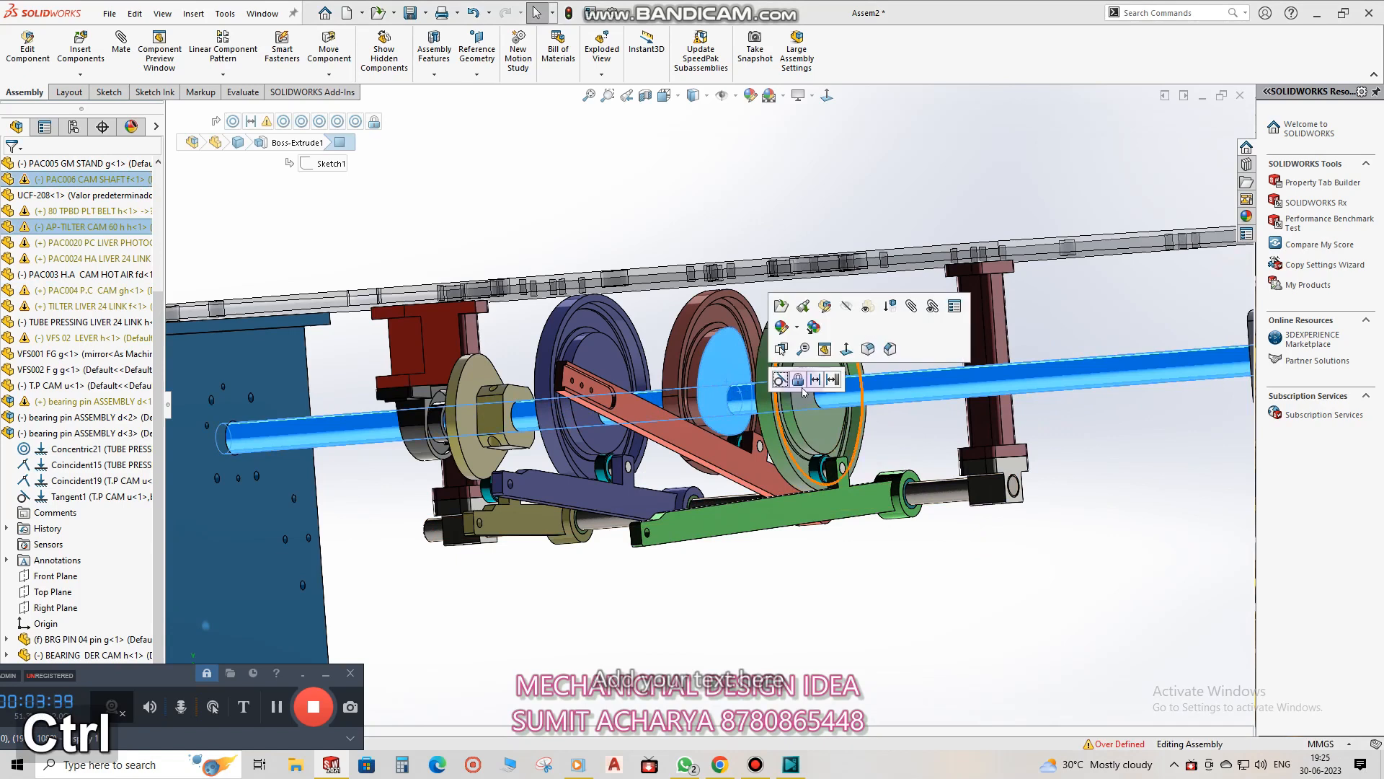
pyautogui.click(799, 380)
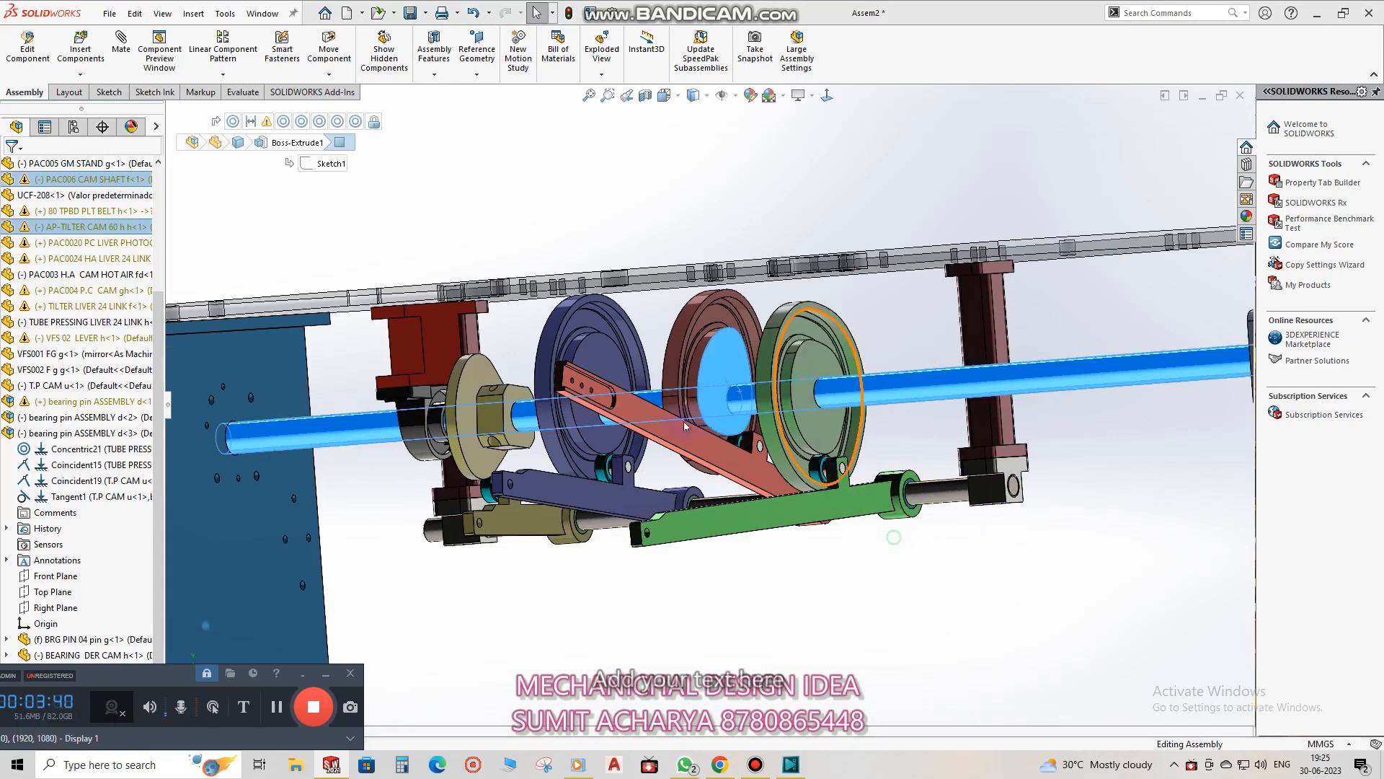
# Add a lock mate between the blue T.P CAM and the cam shaft.
pyautogui.click(646, 397)
pyautogui.click(615, 372)
pyautogui.keyDown('ctrl'); pyautogui.click(649, 395); pyautogui.keyUp('ctrl')
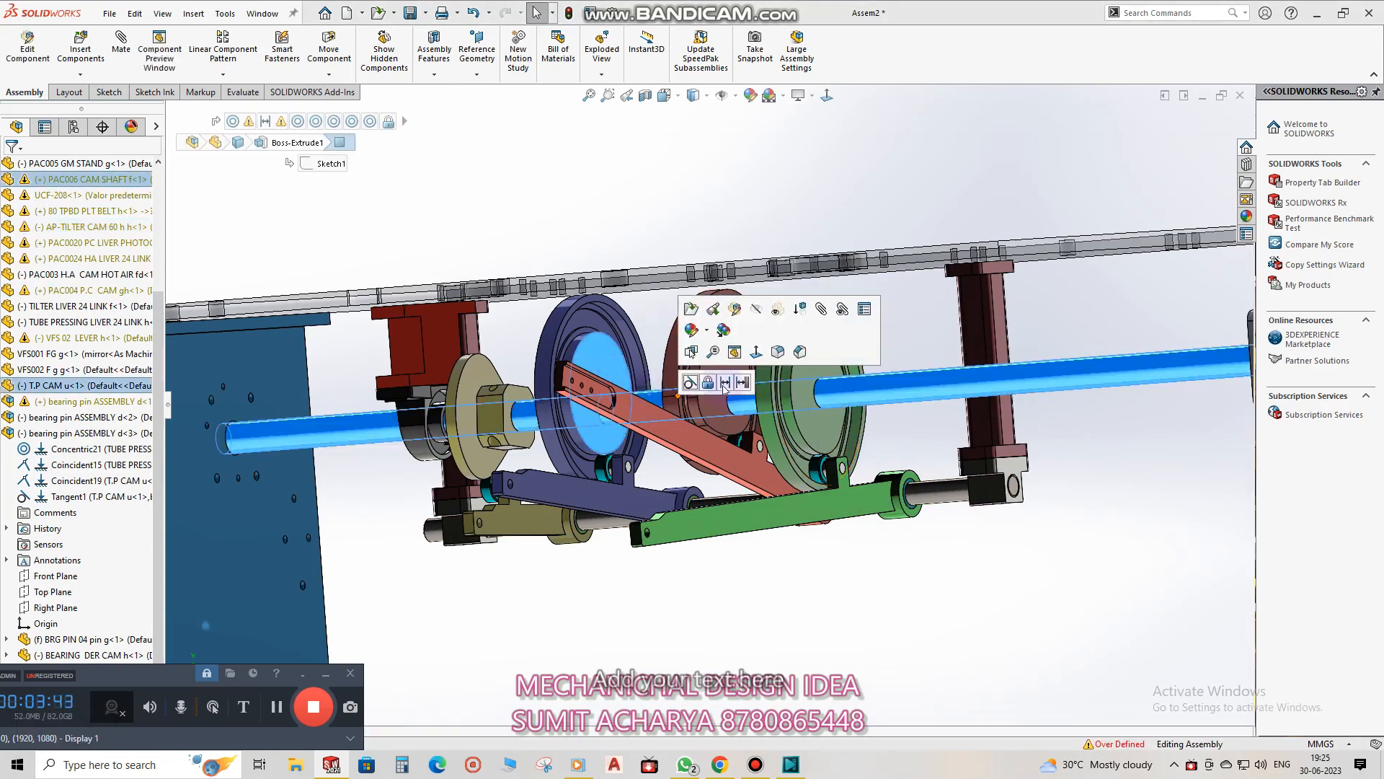
pyautogui.click(708, 382)
# Add a lock mate between the yellow H.A CAM HOT AIR and the cam shaft.
pyautogui.click(529, 413)
pyautogui.keyDown('ctrl'); pyautogui.click(495, 409); pyautogui.keyUp('ctrl')
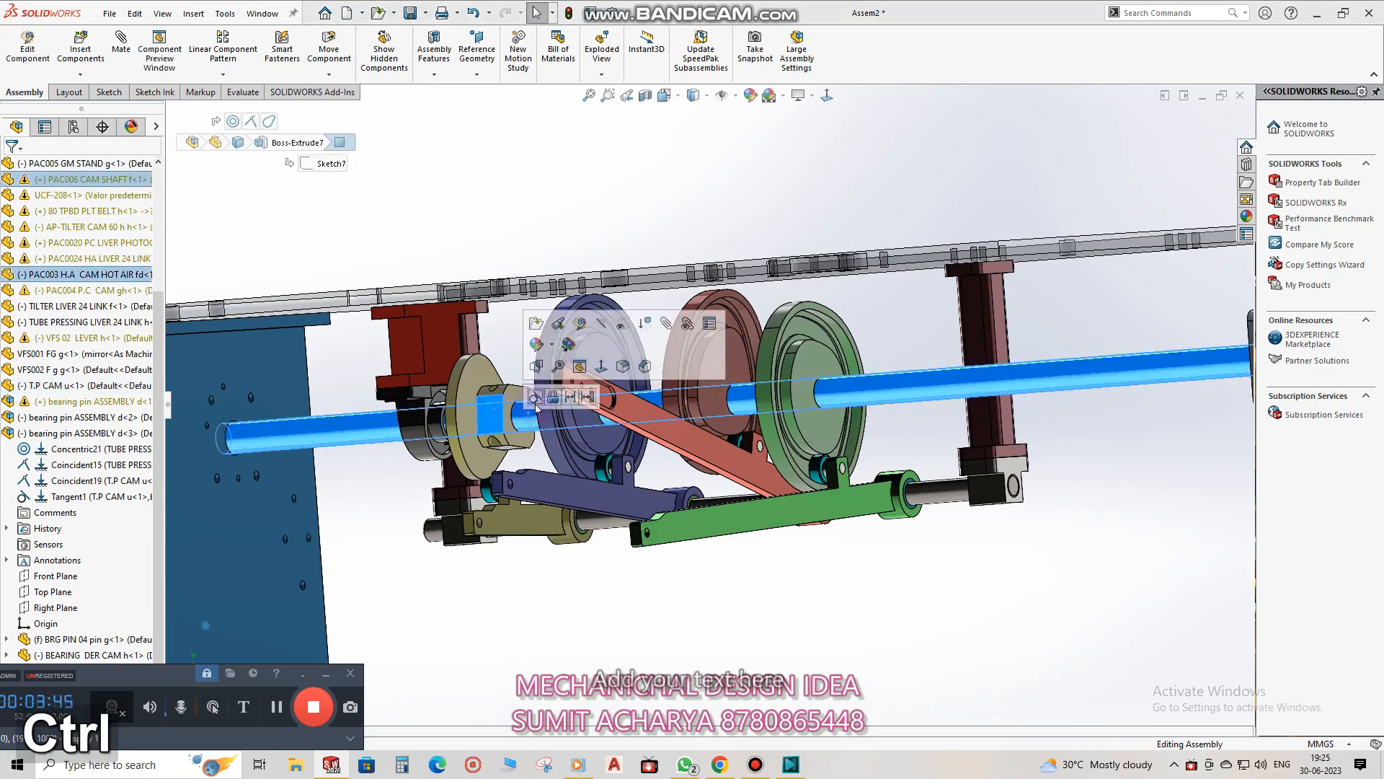
pyautogui.click(553, 398)
# Drag the cam shaft to test the locked cams and examine the whole mechanism from several angles.
pyautogui.moveTo(917, 387); pyautogui.dragTo(854, 422)
pyautogui.scroll(3, 854, 462)
pyautogui.click(852, 549)
pyautogui.moveTo(822, 472); pyautogui.dragTo(806, 530, button='middle')
pyautogui.press('Escape')
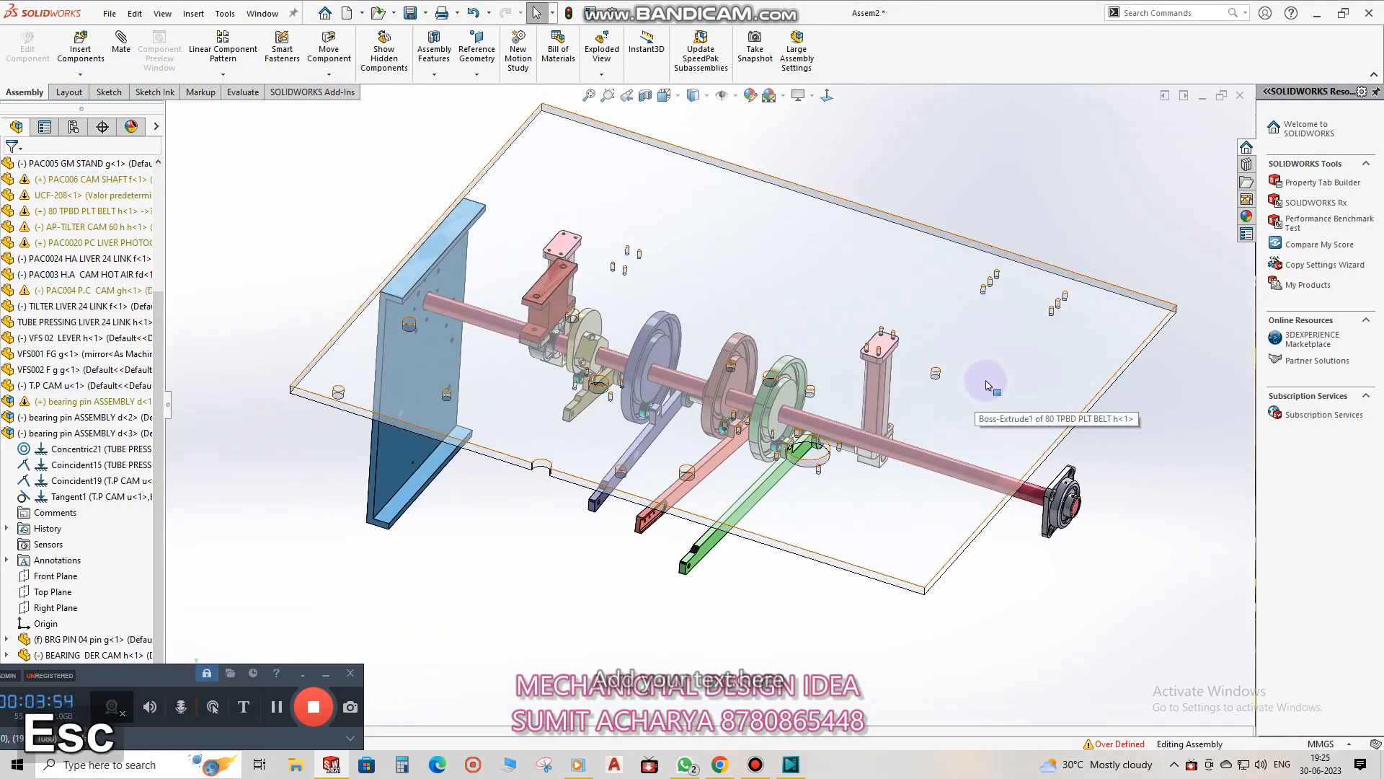
pyautogui.moveTo(972, 382); pyautogui.dragTo(713, 497, button='middle')
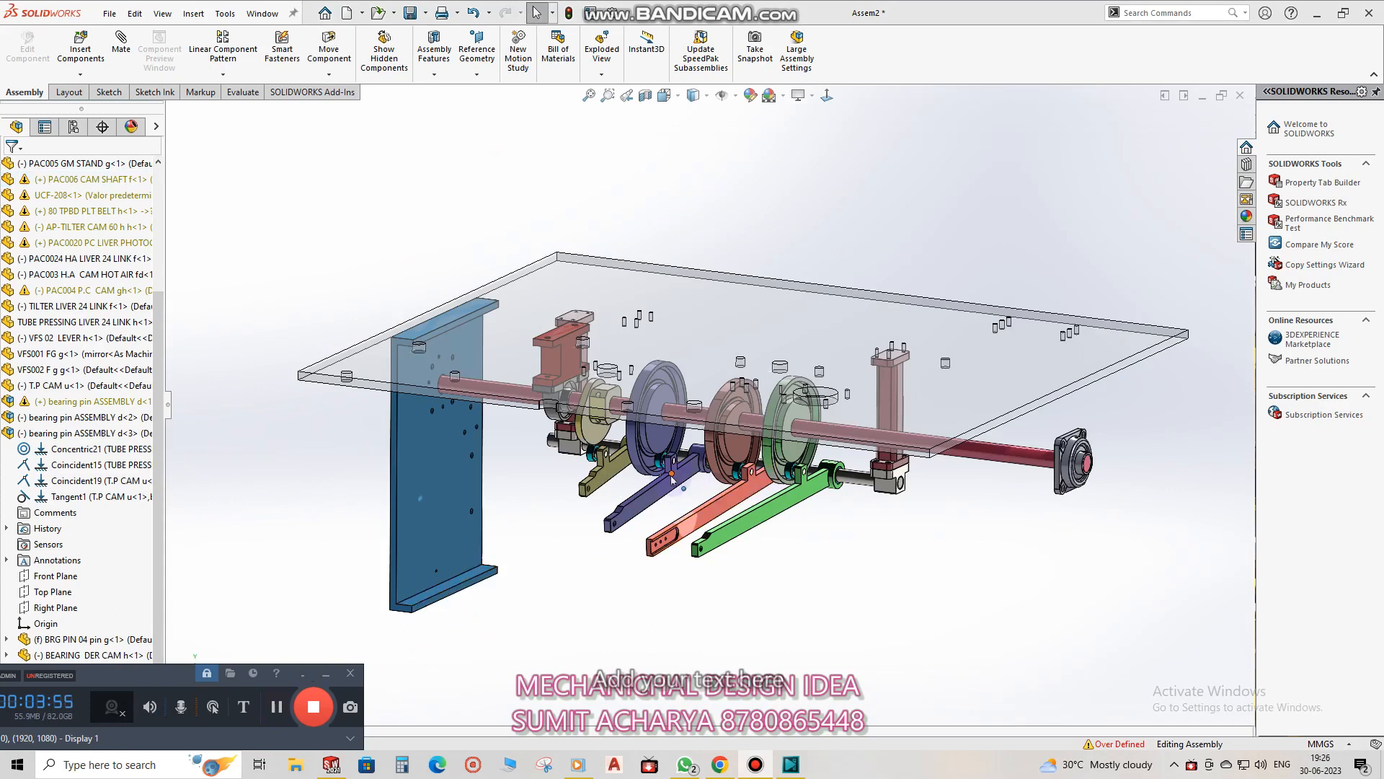
pyautogui.moveTo(806, 504); pyautogui.dragTo(629, 524, button='middle')
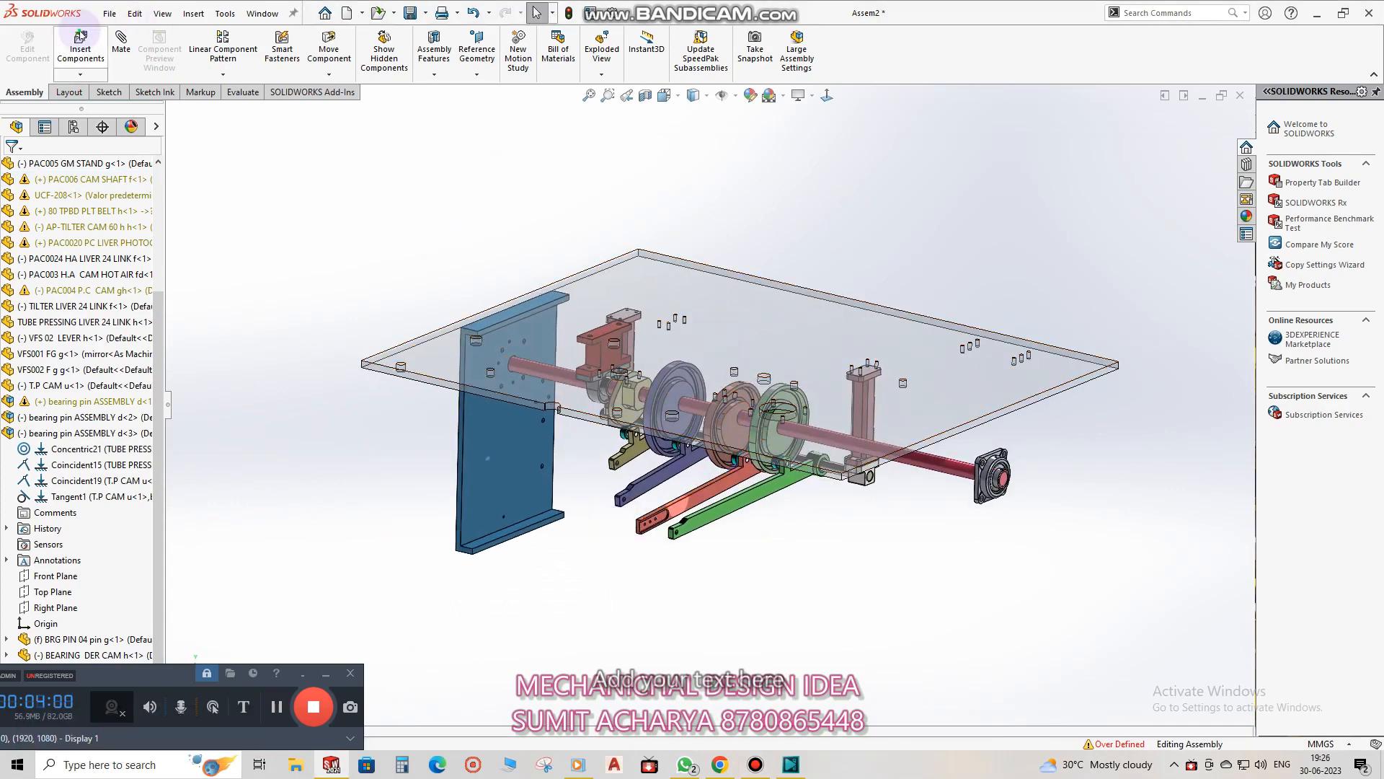
# Insert GEAR MOTER ASSEMBLY d beside the far blue side plate and rotate it upside down so its red stand faces up.
pyautogui.click(80, 36)
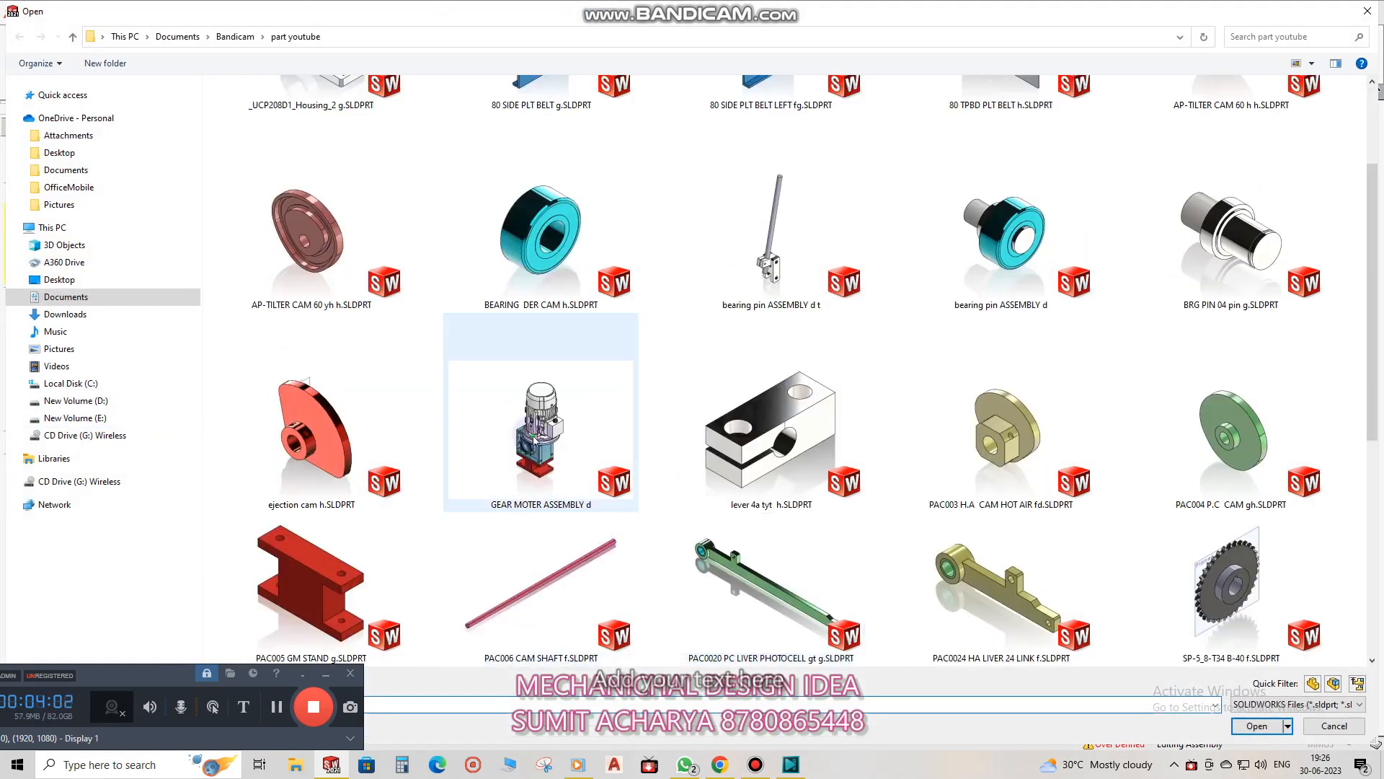
pyautogui.doubleClick(534, 438)
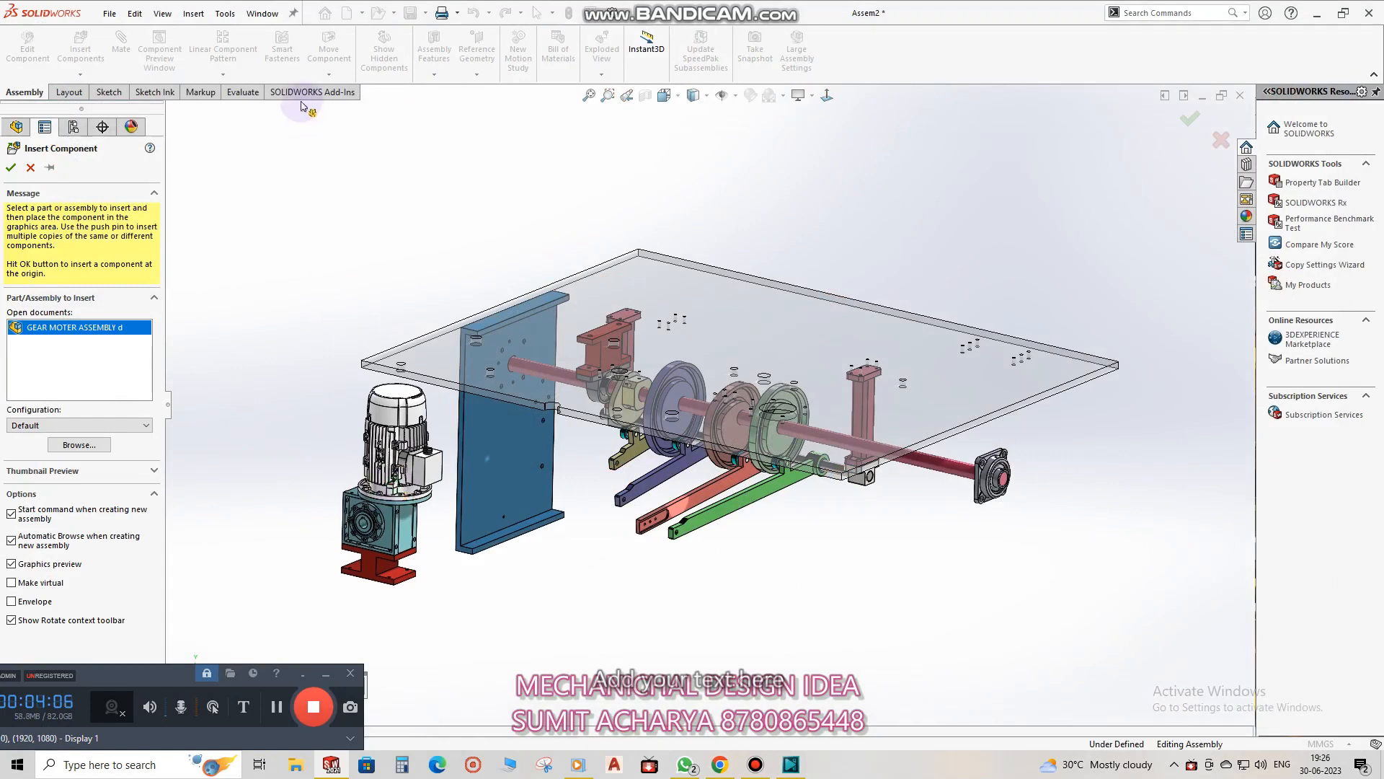
pyautogui.click(329, 75)
pyautogui.click(364, 108)
pyautogui.moveTo(457, 634); pyautogui.dragTo(766, 260)
pyautogui.press('Escape')
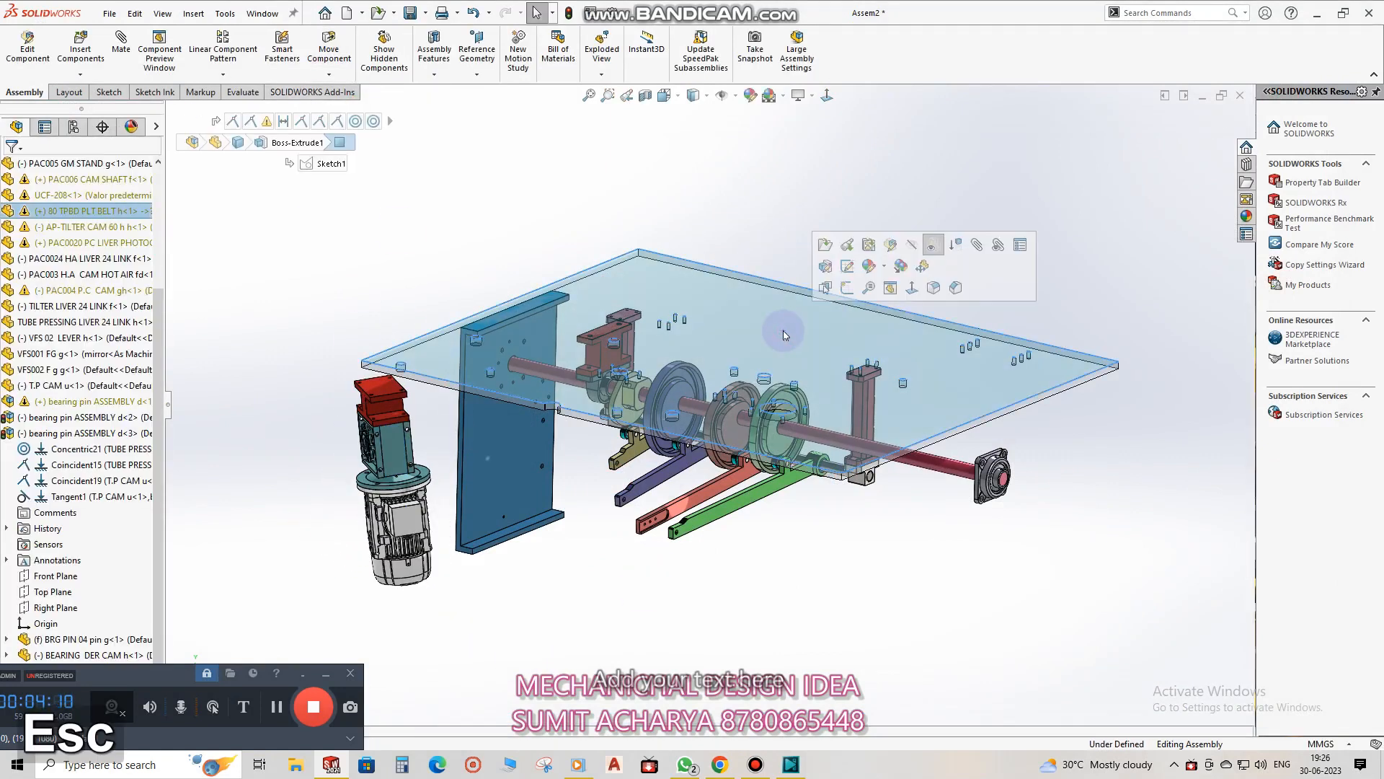
# Rotate the gear motor assembly about its vertical axis so the gearbox bore faces the cam shaft.
pyautogui.click(1089, 495)
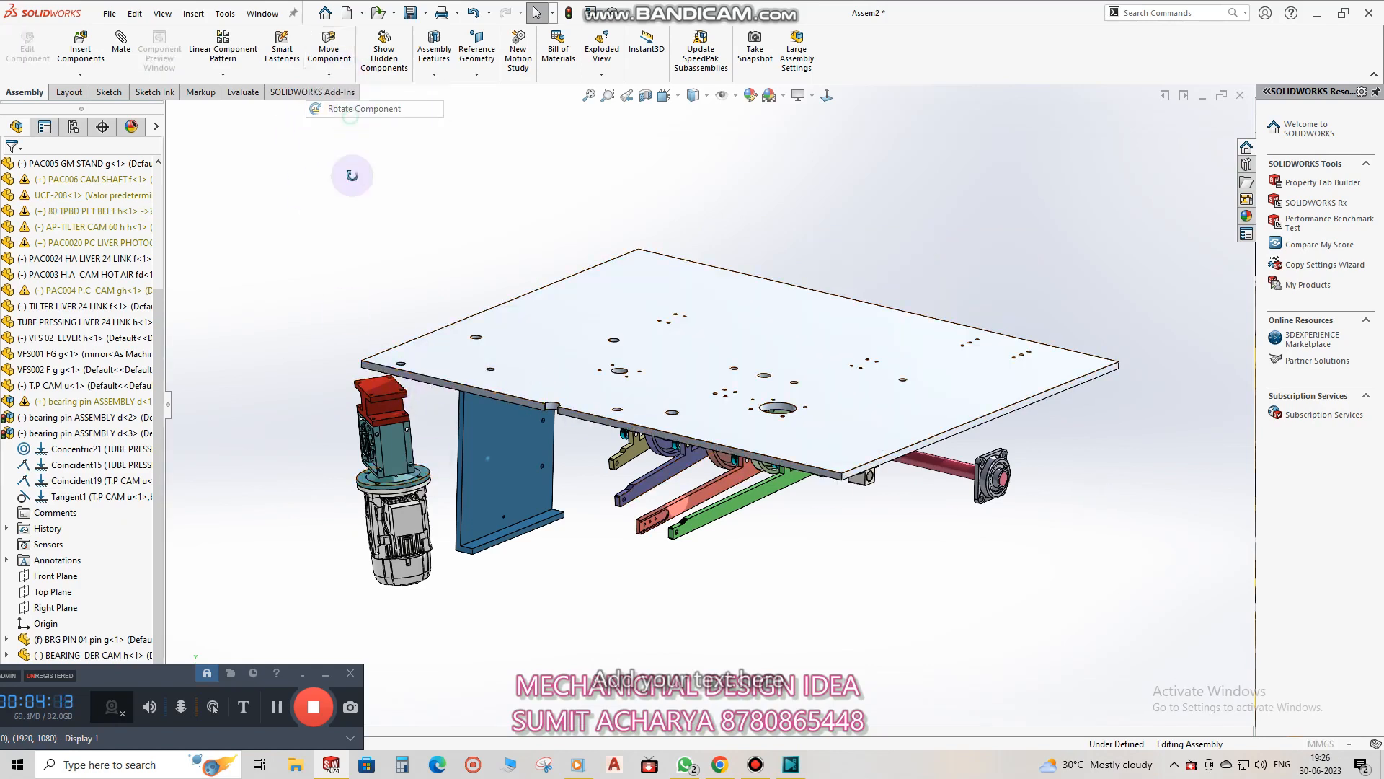
pyautogui.moveTo(398, 489); pyautogui.dragTo(318, 494)
pyautogui.press('Escape')
# Add a concentric mate between the gearbox bore and the cam shaft.
pyautogui.scroll(-5, 440, 424)
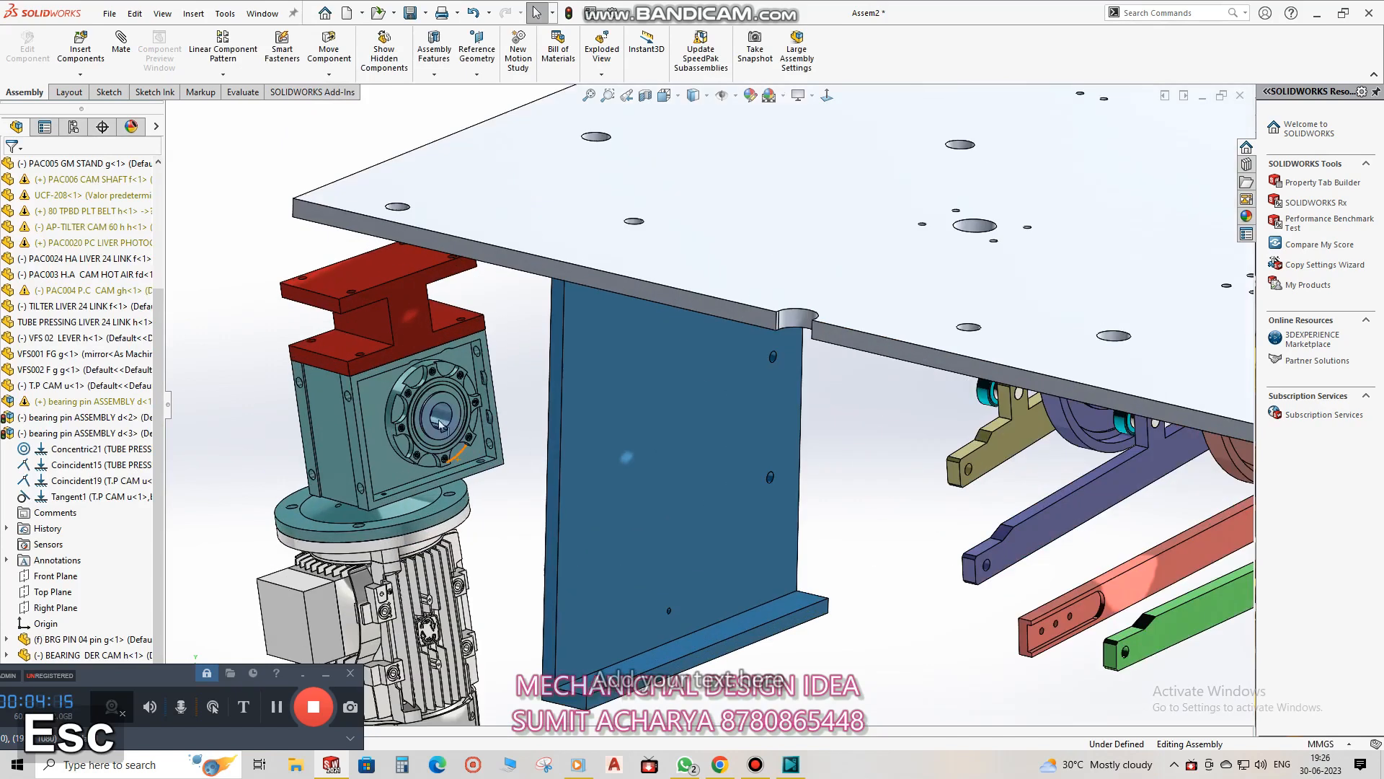
pyautogui.click(441, 425)
pyautogui.scroll(2, 542, 477)
pyautogui.moveTo(551, 465); pyautogui.dragTo(602, 335, button='middle')
pyautogui.keyDown('ctrl'); pyautogui.click(833, 235); pyautogui.keyUp('ctrl')
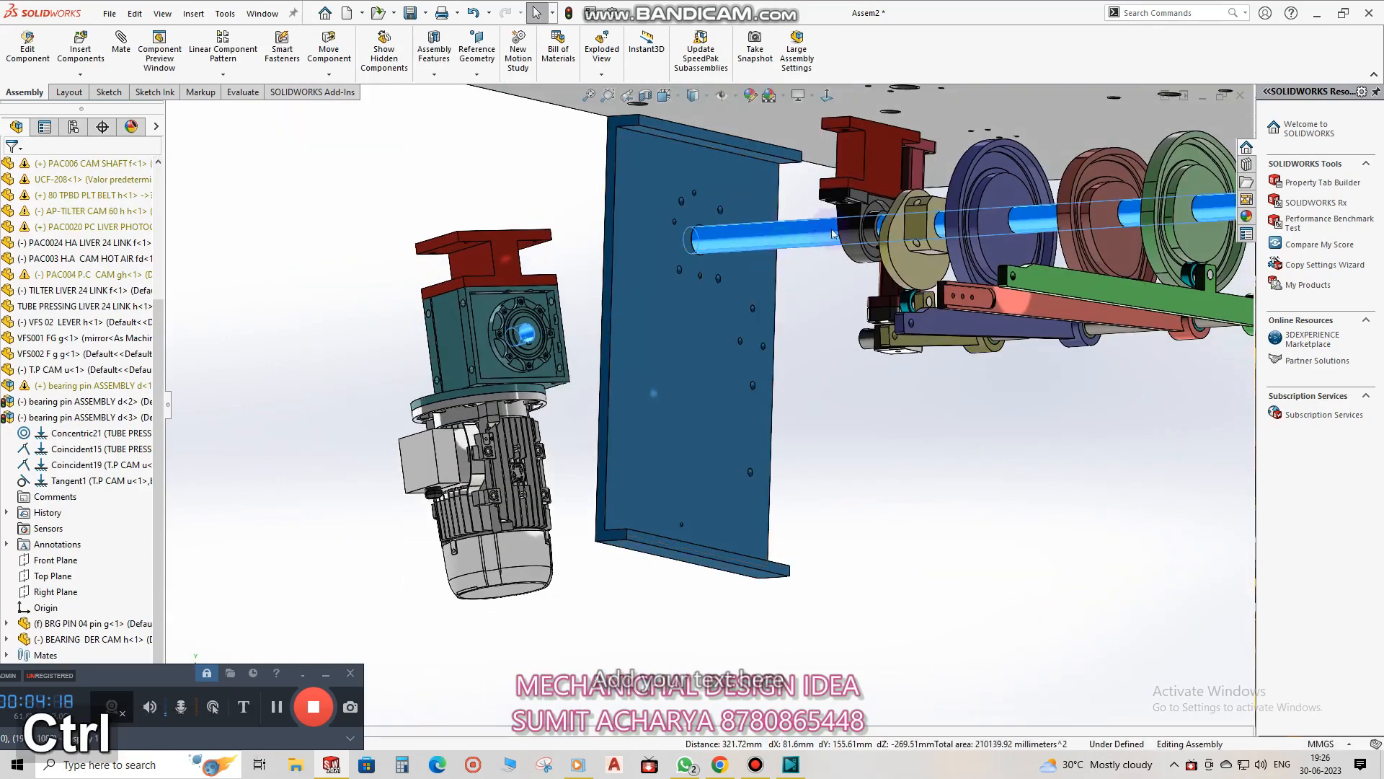
pyautogui.click(874, 223)
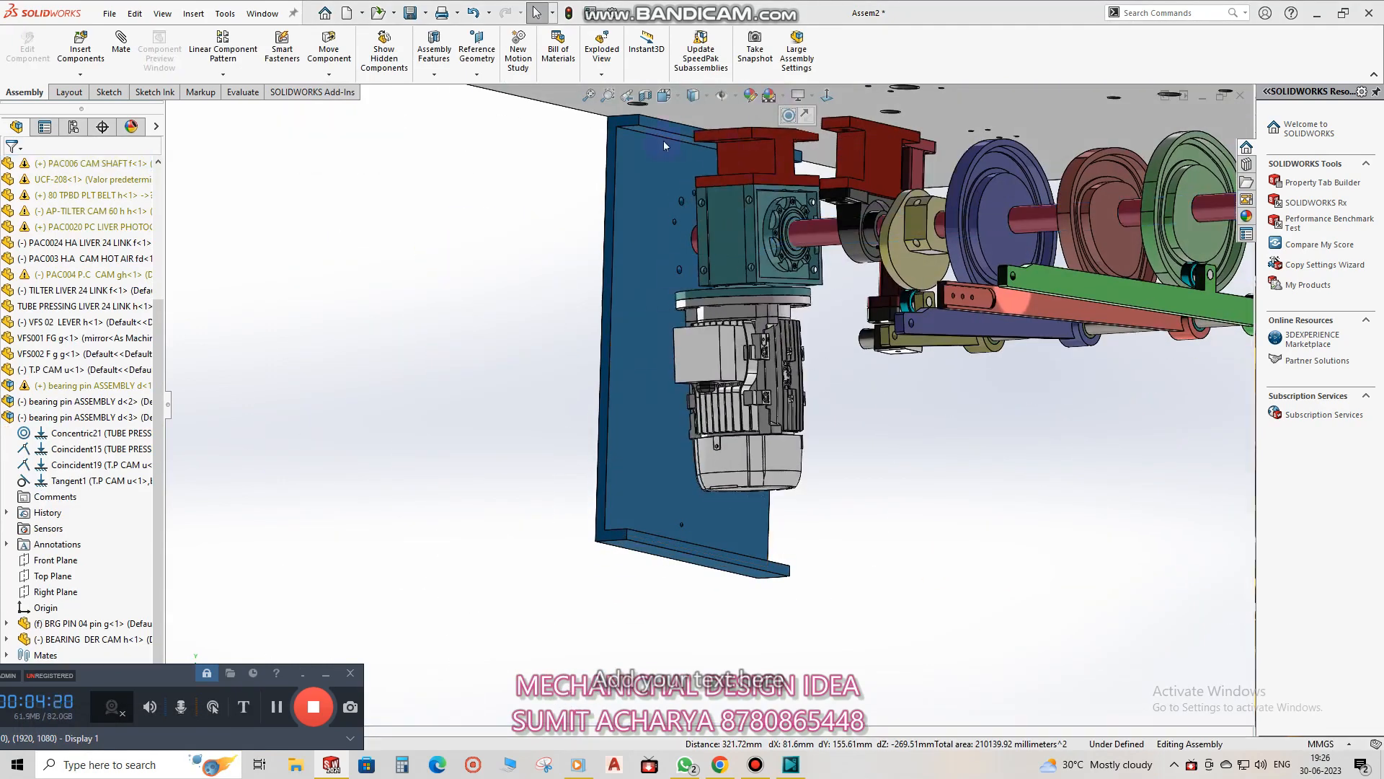
# Add a coincident mate between the top face of the gear motor's red stand and the underside of the table plate.
pyautogui.scroll(2, 674, 180)
pyautogui.click(727, 211)
pyautogui.moveTo(728, 211); pyautogui.dragTo(714, 249, button='middle')
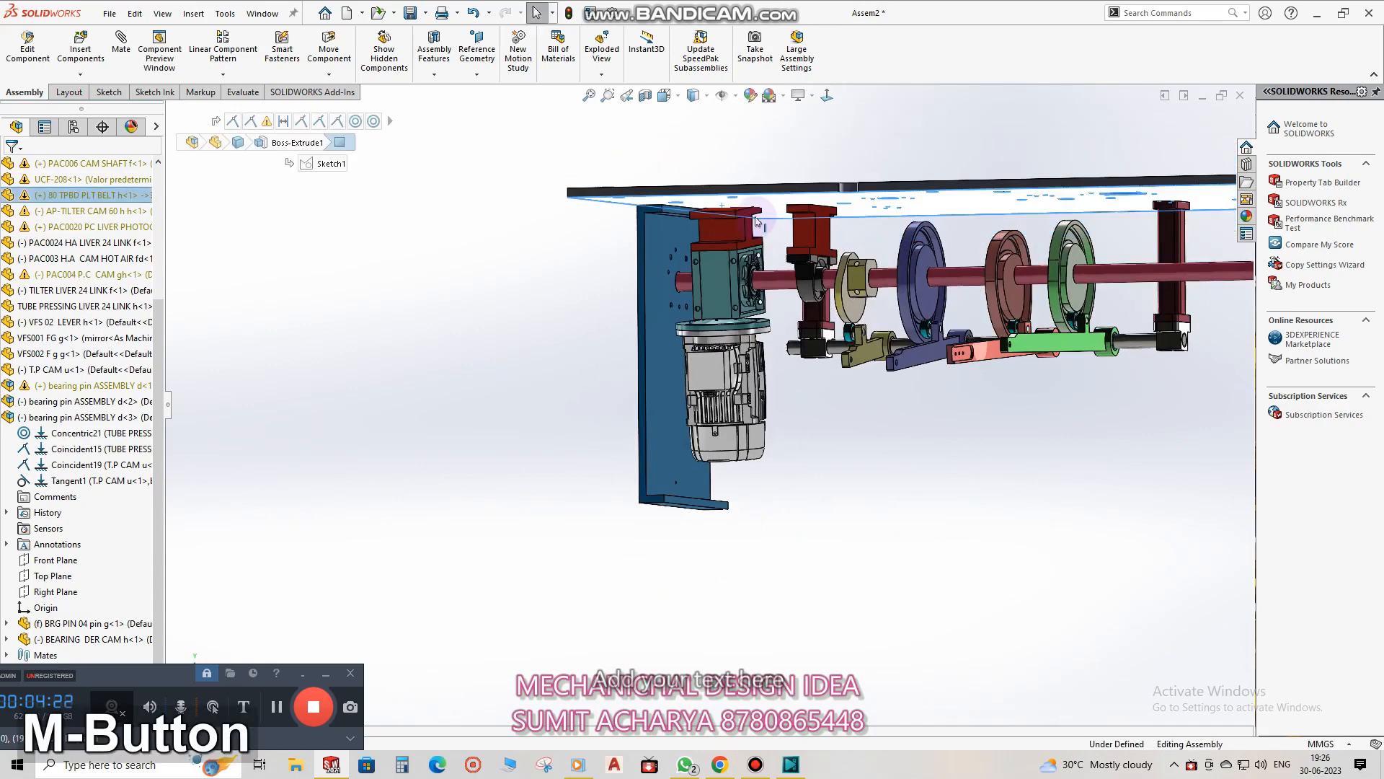
pyautogui.scroll(-5, 674, 281)
pyautogui.keyDown('ctrl'); pyautogui.click(631, 290); pyautogui.keyUp('ctrl')
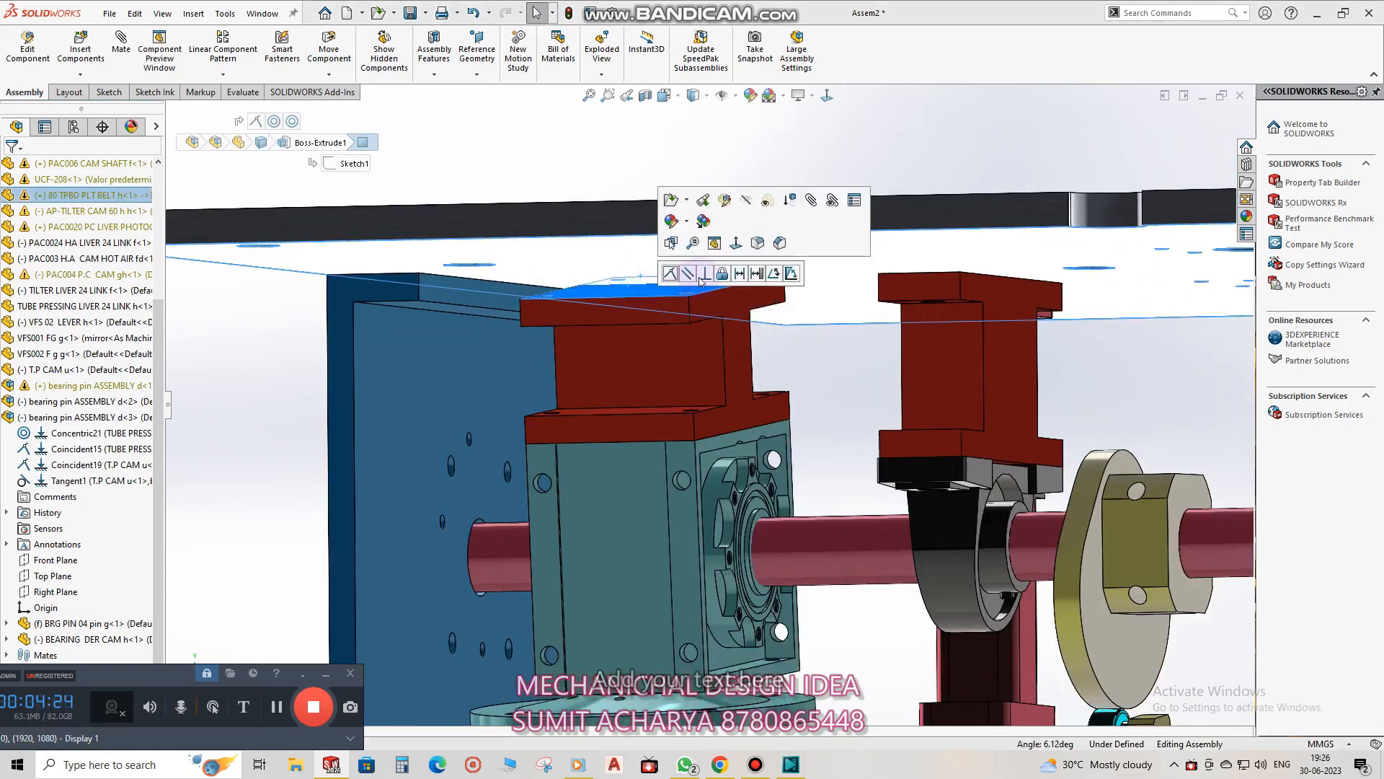
pyautogui.click(669, 274)
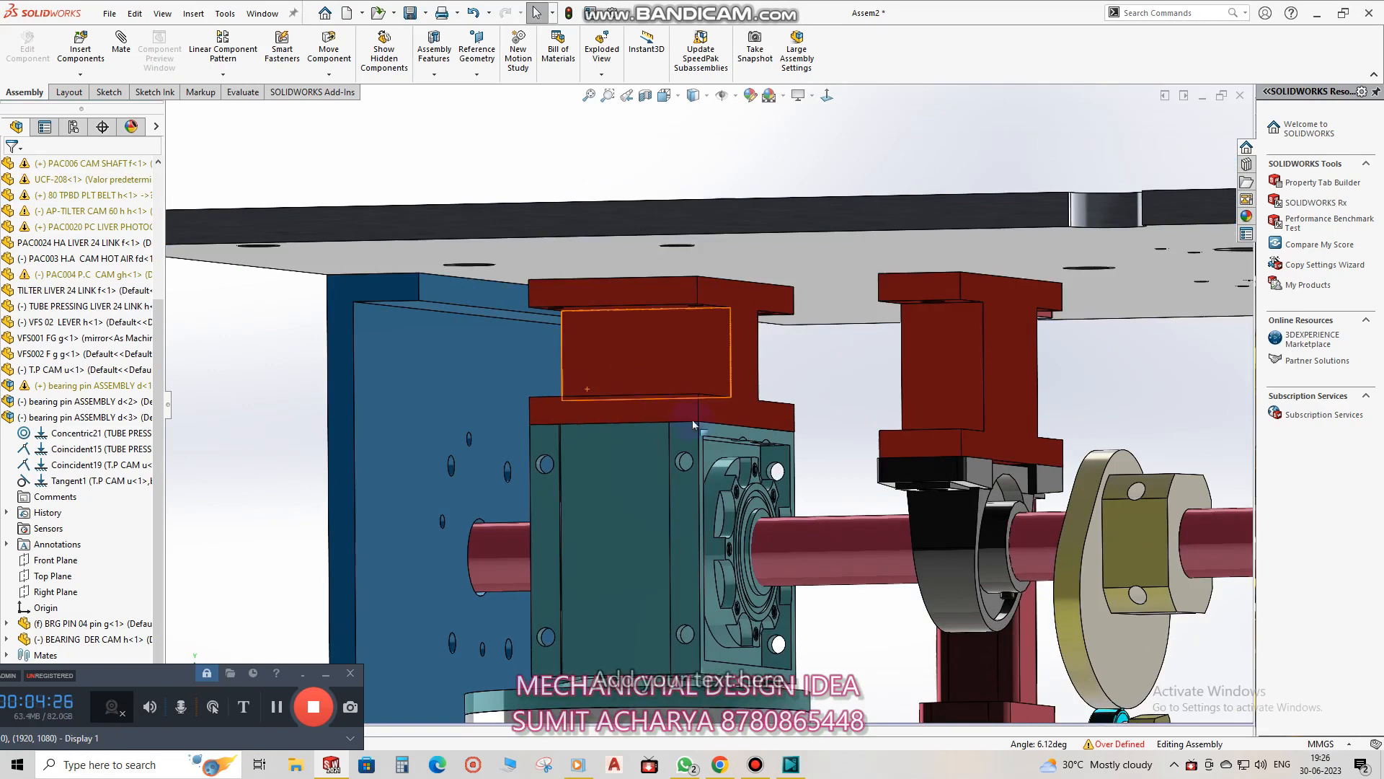
# Add a 150 mm distance mate between the gear motor stand's side face and the adjacent blue side plate.
pyautogui.scroll(5, 703, 403)
pyautogui.keyDown('ctrl'); pyautogui.click(596, 406); pyautogui.keyUp('ctrl')
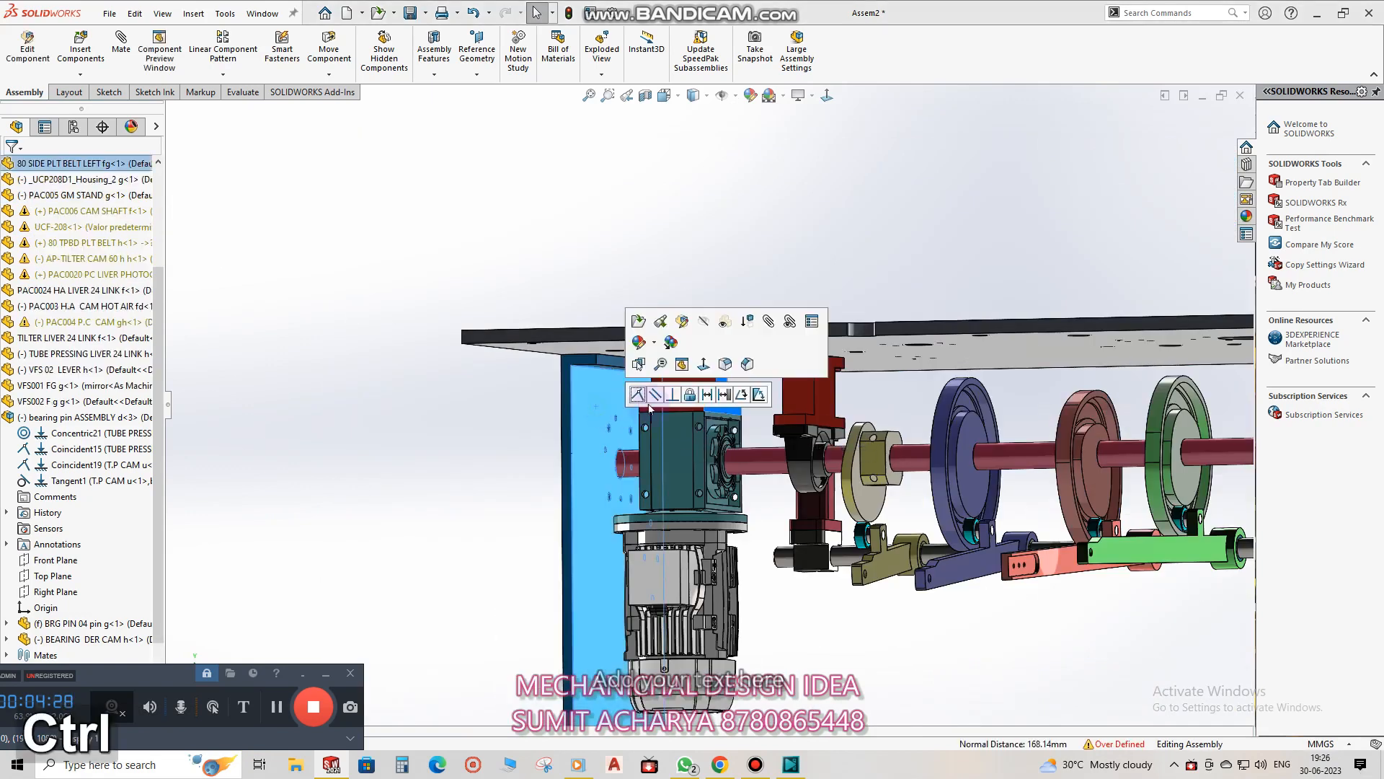
pyautogui.click(707, 397)
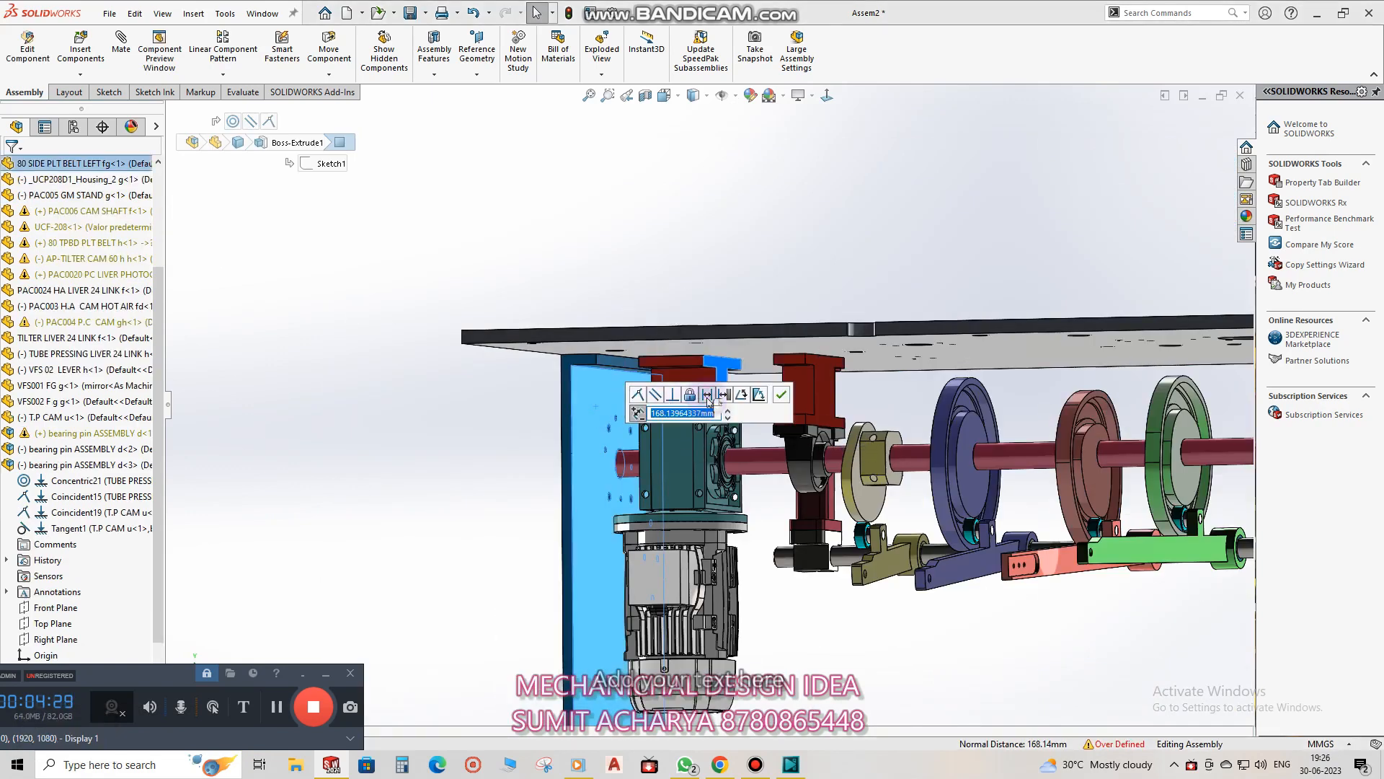
pyautogui.write('150')
pyautogui.press('Return')
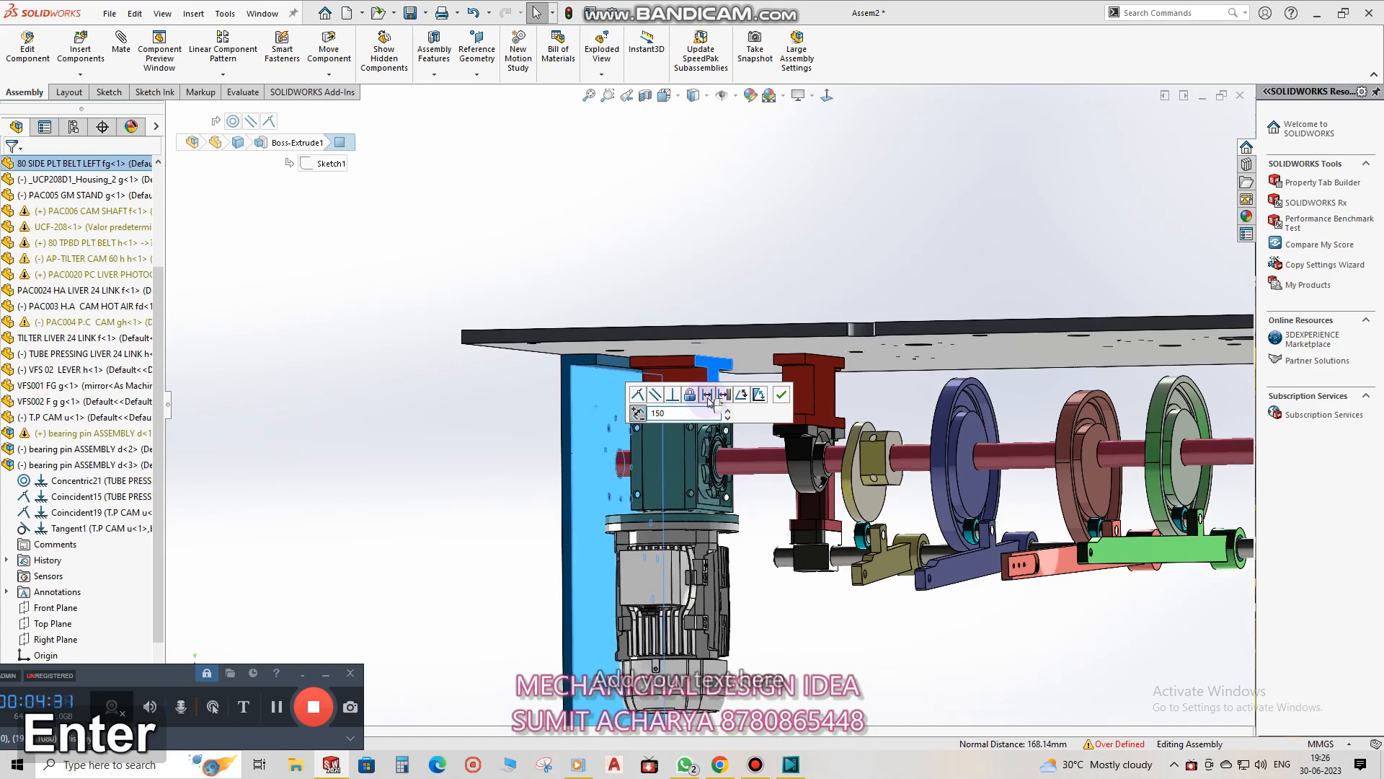
pyautogui.click(782, 395)
# Show the hidden blue side plate at the flange bearing end of the cam shaft.
pyautogui.moveTo(721, 519); pyautogui.dragTo(685, 532, button='middle')
pyautogui.click(1144, 464)
pyautogui.scroll(4, 997, 486)
pyautogui.click(1023, 536)
pyautogui.scroll(-4, 854, 444)
pyautogui.click(778, 425)
pyautogui.click(888, 529)
pyautogui.hotkey('shift', 'Tab')
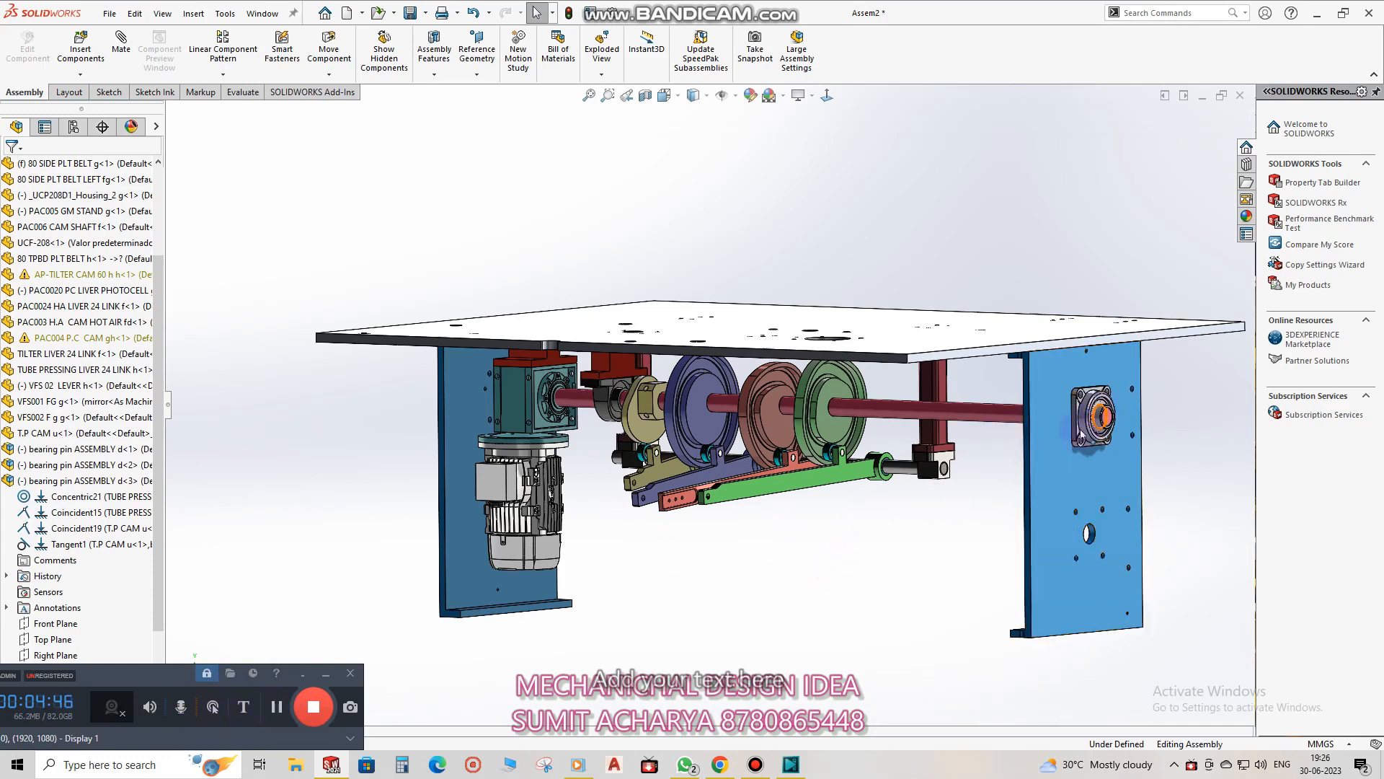
# Place copies of the cam shaft and its flange bearing below the originals.
pyautogui.keyDown('ctrl'); pyautogui.moveTo(963, 494); pyautogui.dragTo(940, 546); pyautogui.keyUp('ctrl')
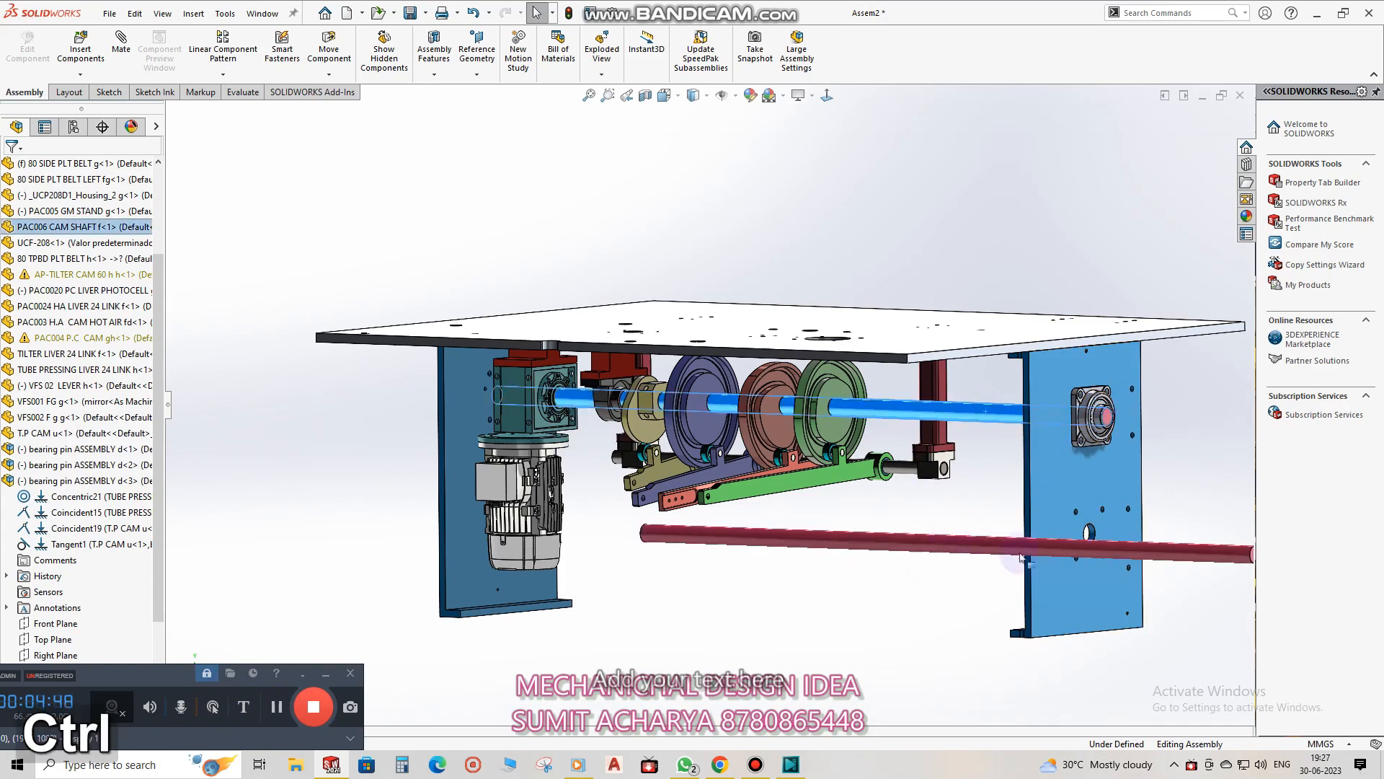
pyautogui.press('Escape')
pyautogui.scroll(-3, 1074, 551)
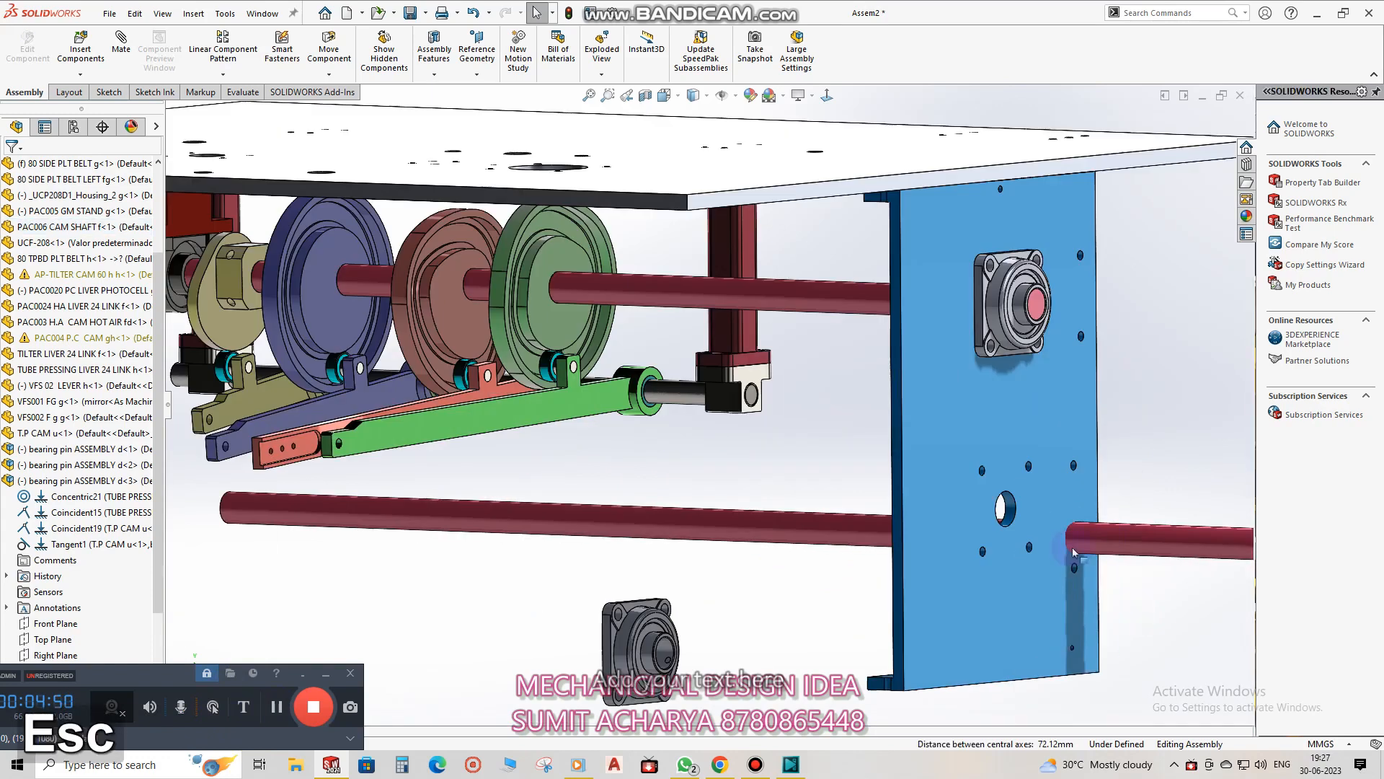
# Add a concentric mate between the copied shaft and the large lower hole of the side plate.
pyautogui.click(1111, 548)
pyautogui.scroll(-3, 1081, 548)
pyautogui.keyDown('ctrl'); pyautogui.click(967, 474); pyautogui.keyUp('ctrl')
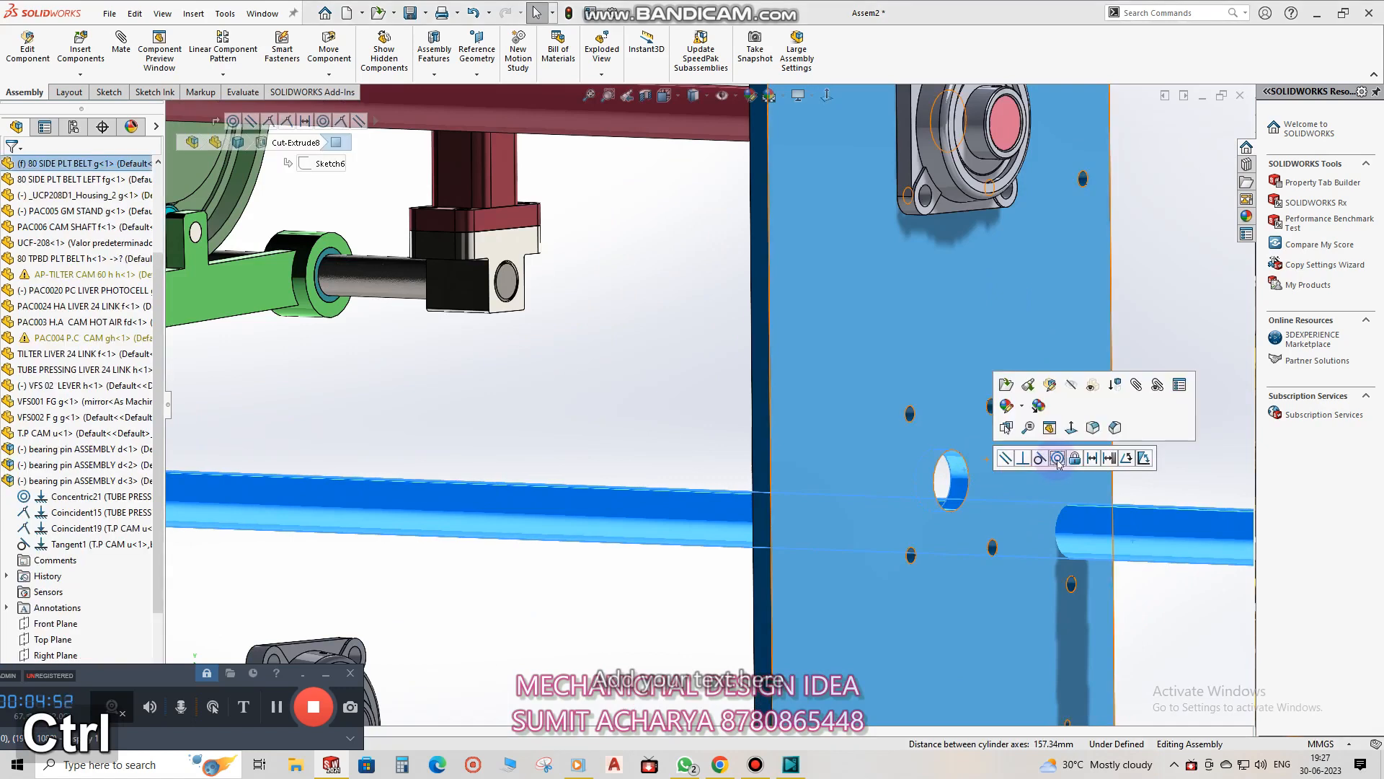
pyautogui.click(1070, 457)
# Slide the copied shaft inward along its axis so it protrudes less beyond the side plate.
pyautogui.click(588, 573)
pyautogui.scroll(3, 978, 474)
pyautogui.click(797, 487)
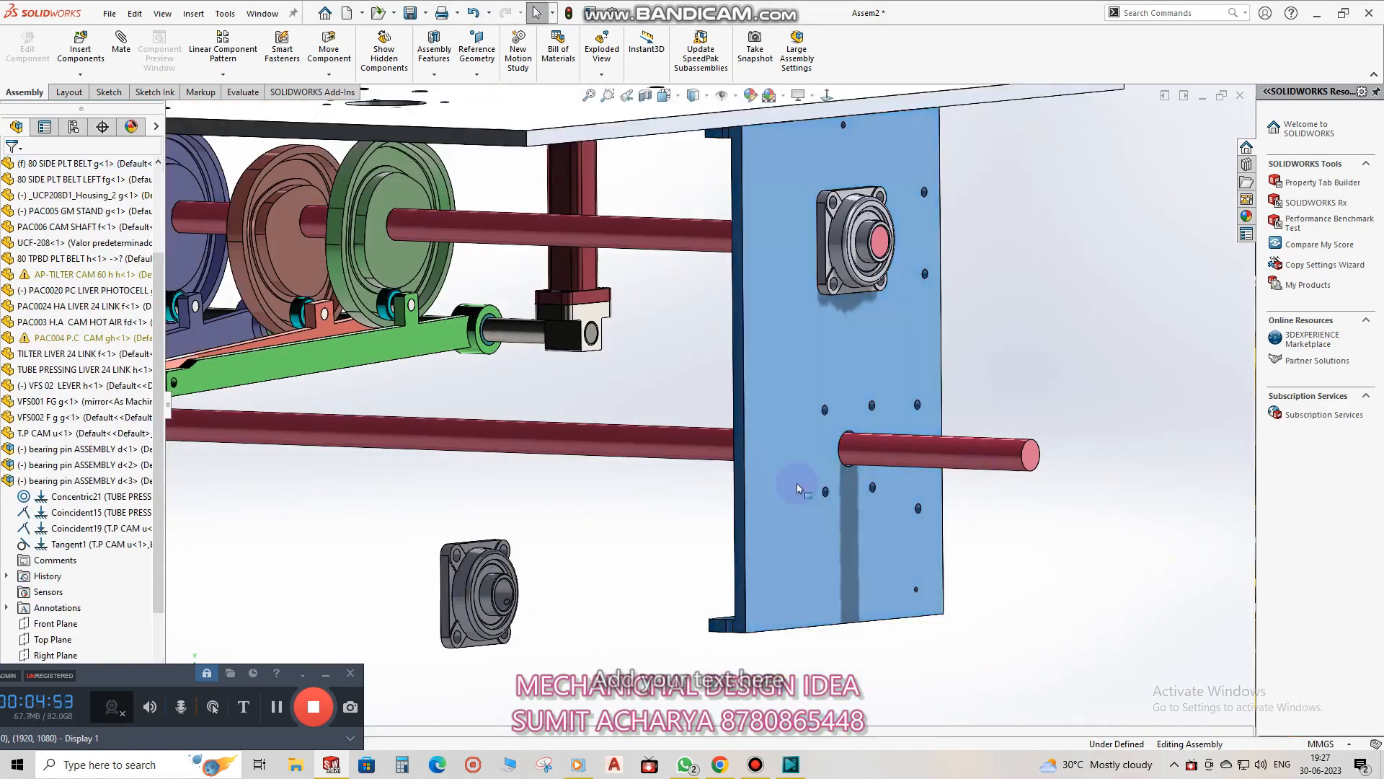
pyautogui.moveTo(860, 456); pyautogui.dragTo(757, 462)
pyautogui.click(627, 557)
# Add a concentric mate between the copied flange bearing's bore and the lower shaft.
pyautogui.click(508, 597)
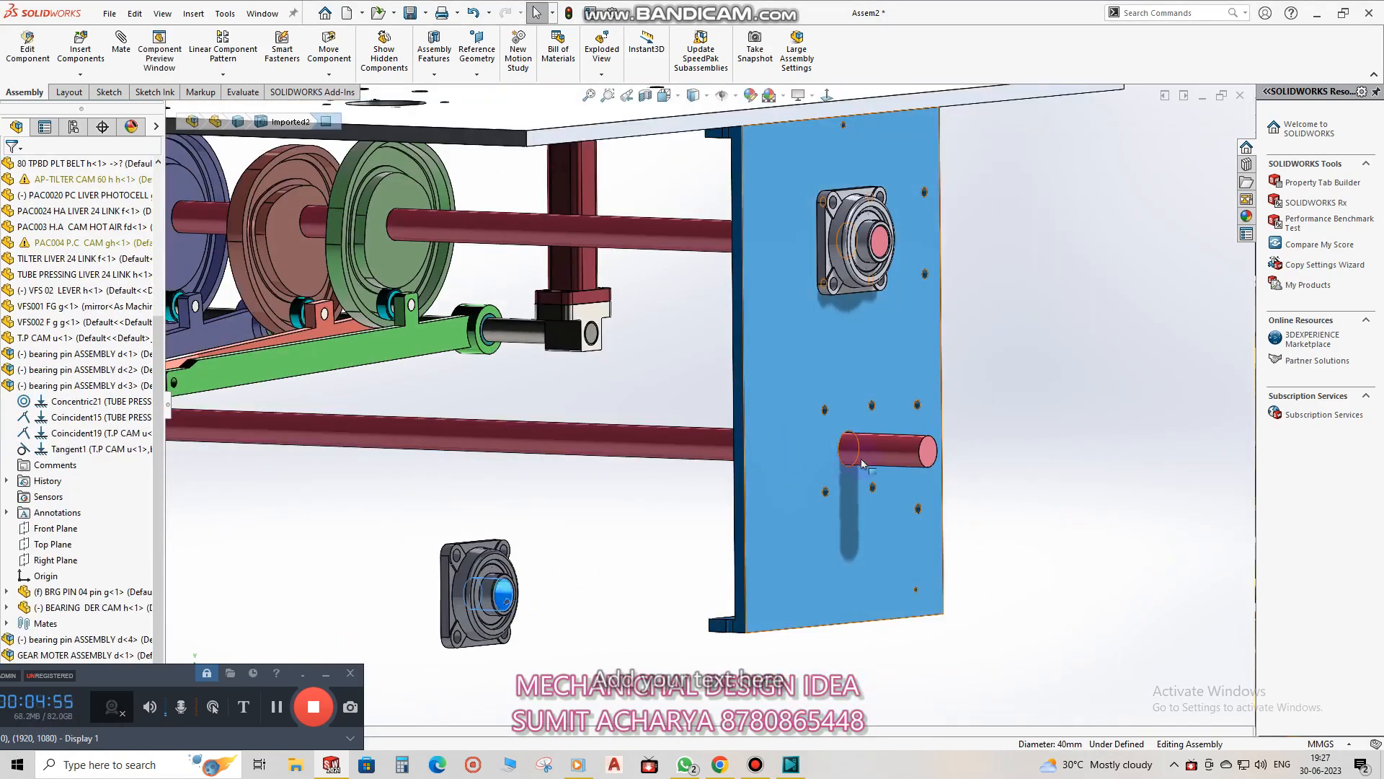
pyautogui.scroll(-4, 890, 467)
pyautogui.scroll(-3, 813, 454)
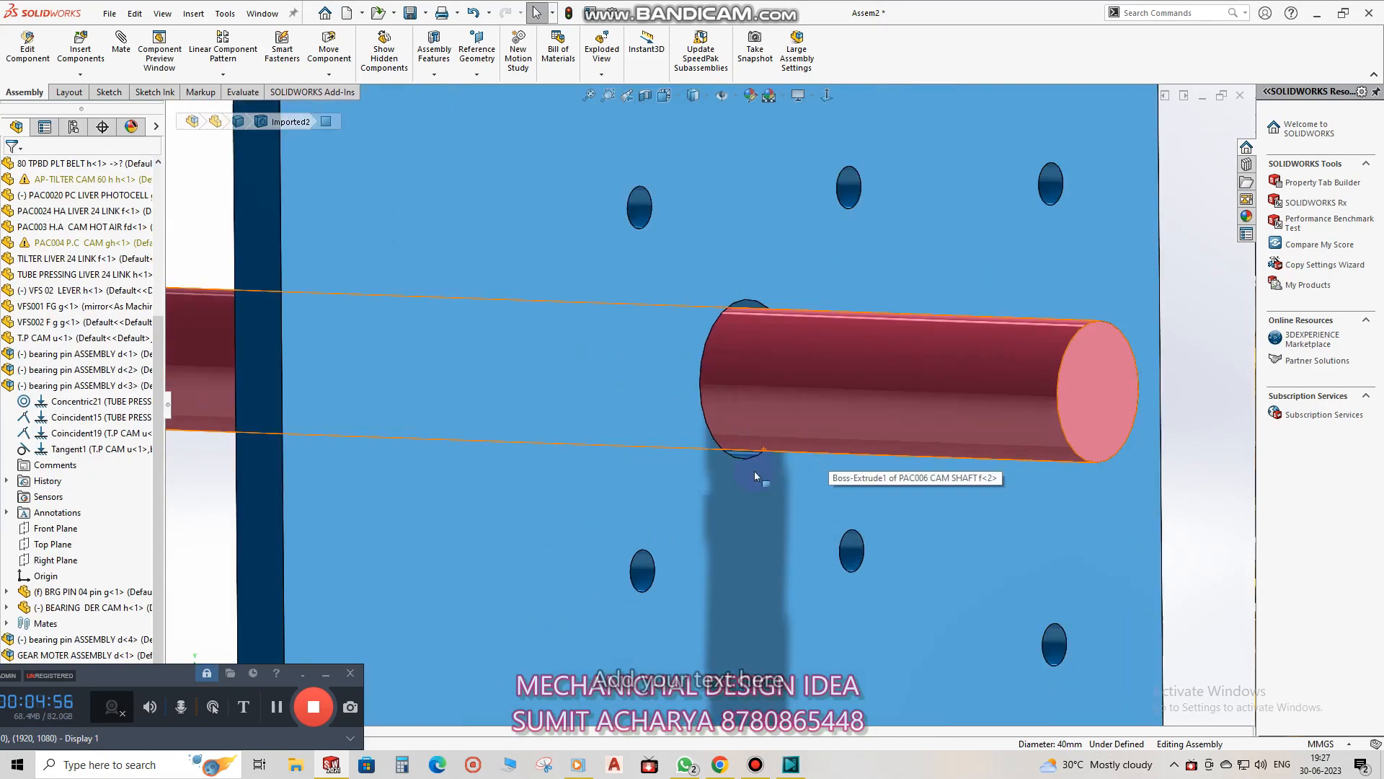
pyautogui.keyDown('ctrl'); pyautogui.click(817, 454); pyautogui.keyUp('ctrl')
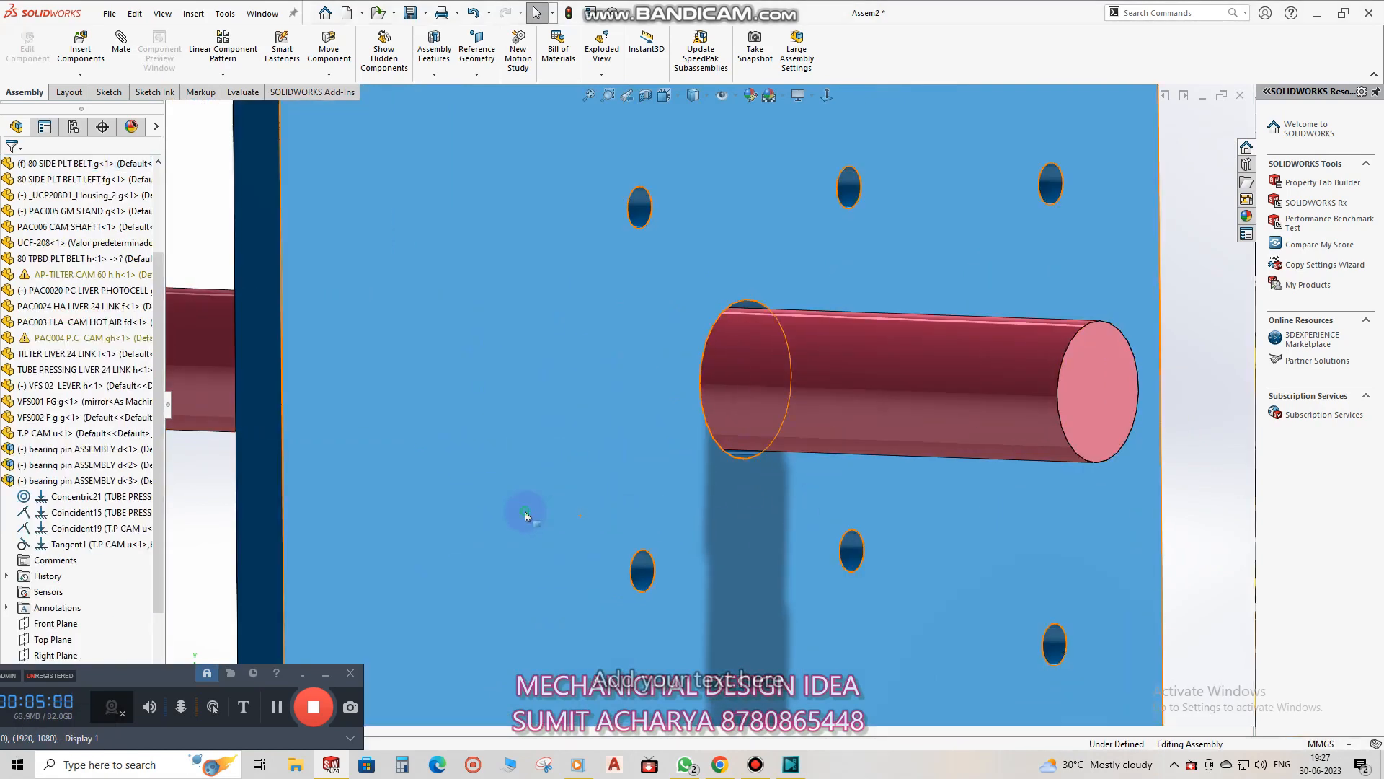
# Add a coincident mate between the copied flange bearing's mounting face and the outer face of the side plate.
pyautogui.click(526, 512)
pyautogui.scroll(4, 750, 500)
pyautogui.moveTo(750, 501); pyautogui.dragTo(865, 498, button='middle')
pyautogui.scroll(-3, 736, 495)
pyautogui.keyDown('ctrl'); pyautogui.click(511, 463); pyautogui.keyUp('ctrl')
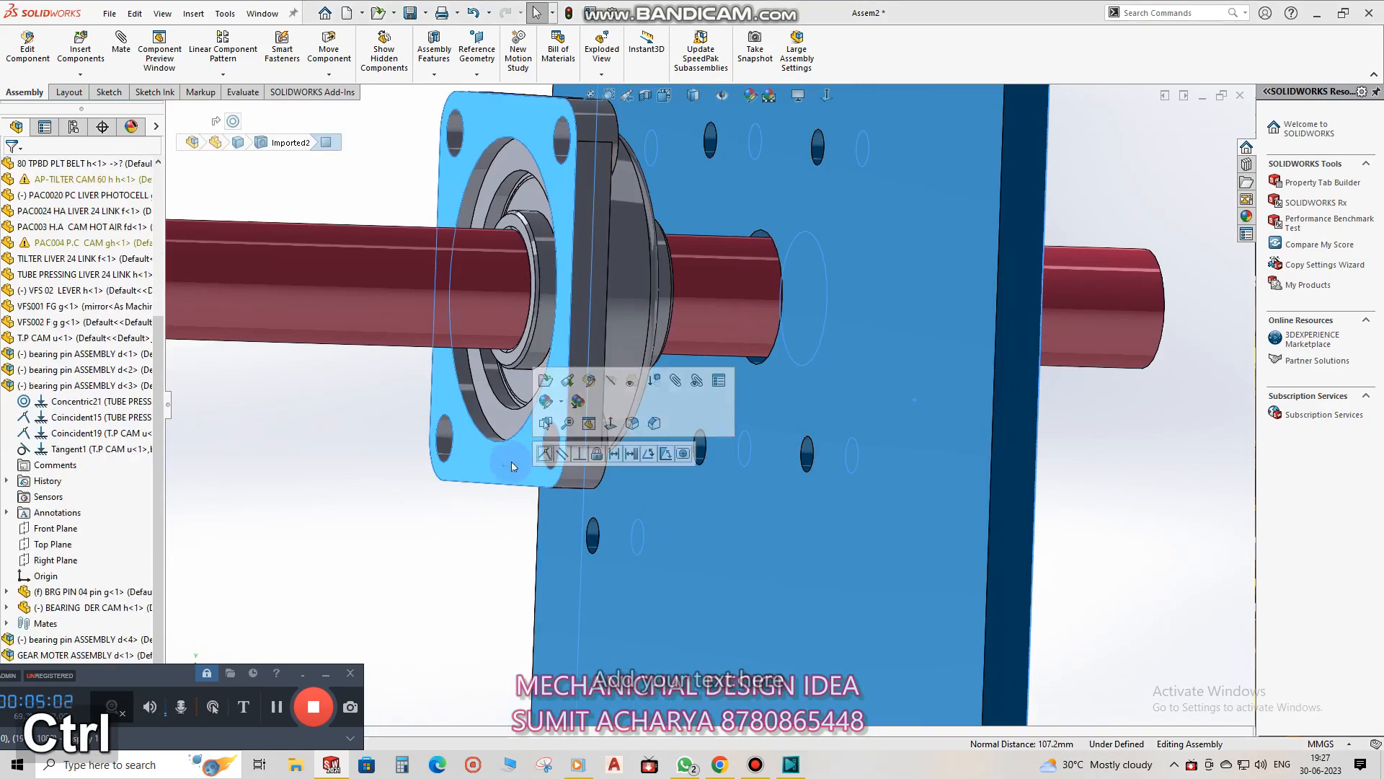
pyautogui.click(545, 453)
# Add a concentric mate between a corner bolt hole of the lower flange bearing and the matching side plate hole.
pyautogui.scroll(3, 830, 426)
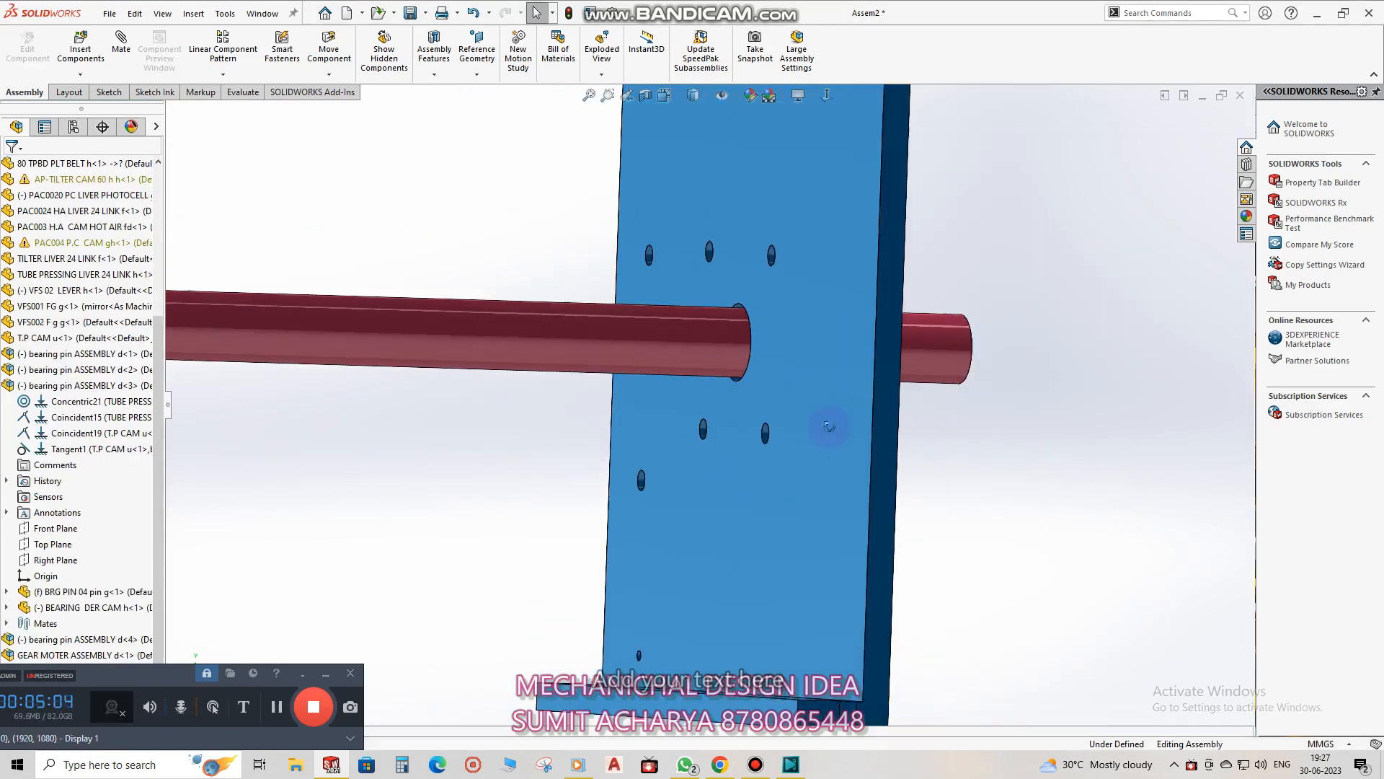
pyautogui.moveTo(830, 426); pyautogui.dragTo(696, 432, button='middle')
pyautogui.scroll(-5, 1110, 437)
pyautogui.moveTo(885, 455); pyautogui.dragTo(697, 441, button='middle')
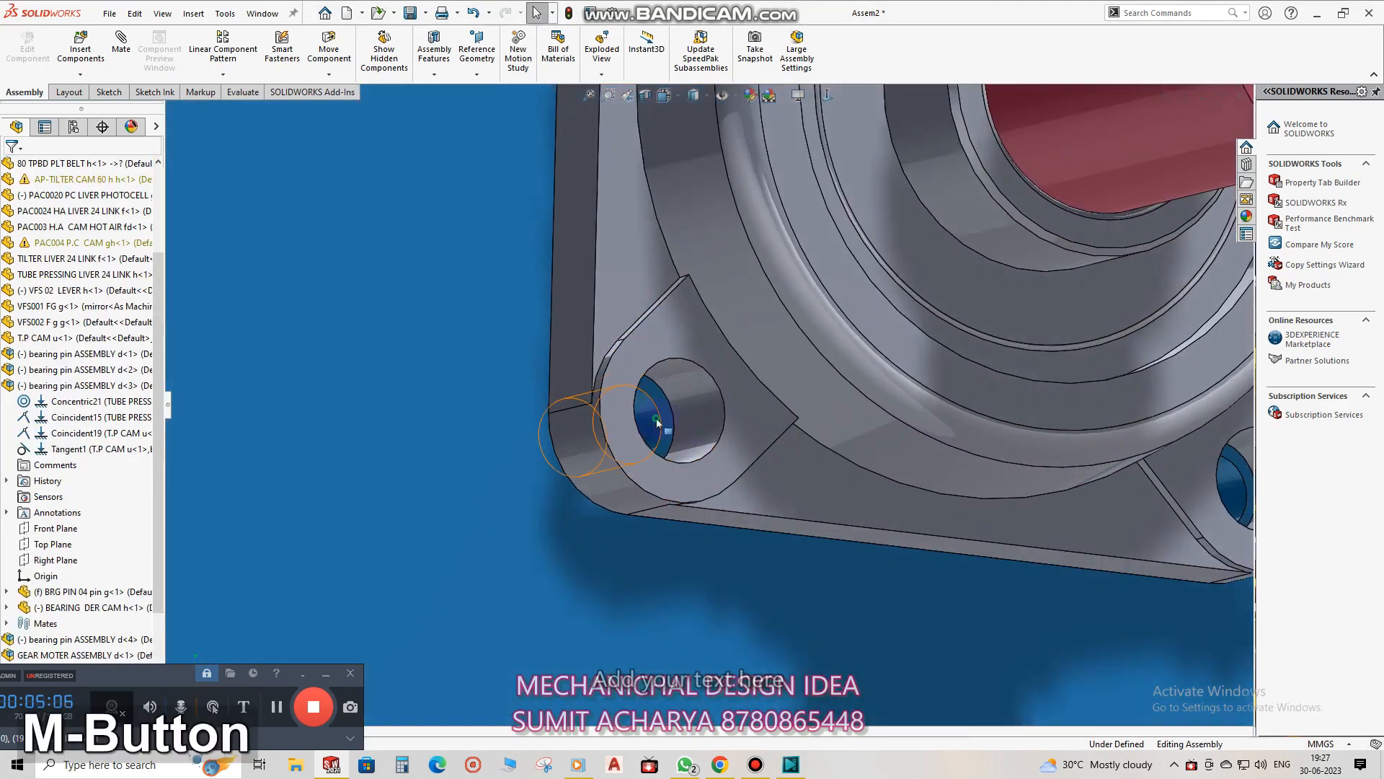
pyautogui.click(657, 423)
pyautogui.keyDown('ctrl'); pyautogui.click(678, 447); pyautogui.keyUp('ctrl')
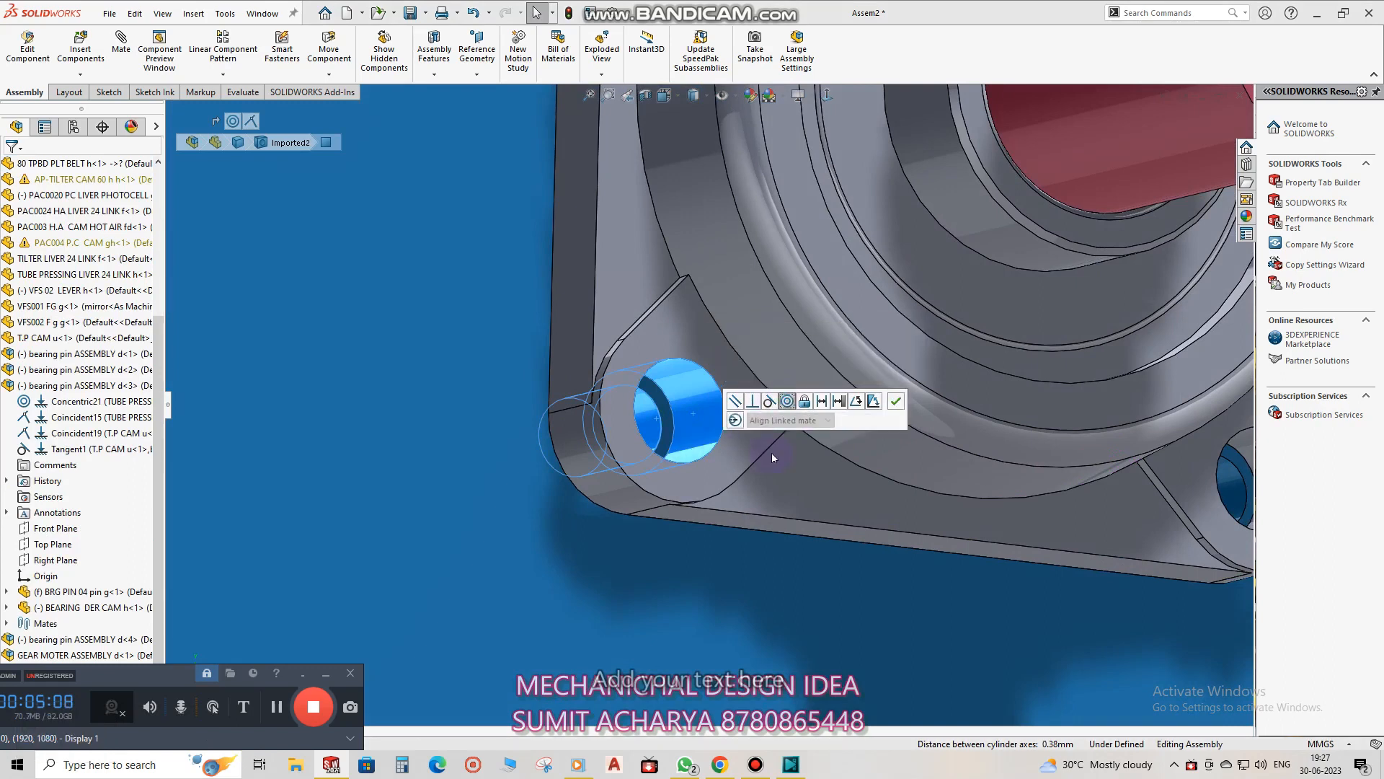
pyautogui.press('Escape')
# Add a distance mate of 121.27 mm between the lower shaft's end face and the outer face of the side plate.
pyautogui.scroll(8, 679, 398)
pyautogui.moveTo(682, 398); pyautogui.dragTo(813, 362, button='middle')
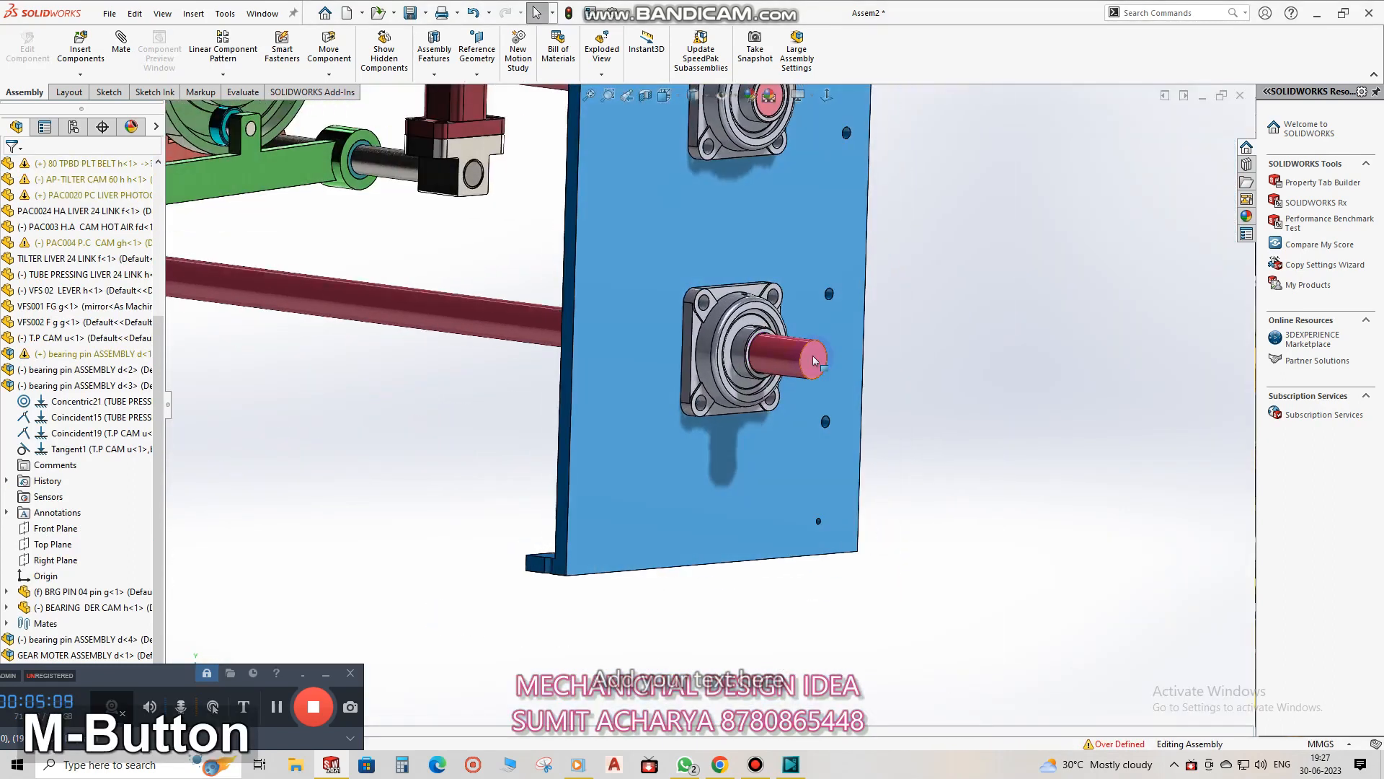
pyautogui.click(815, 360)
pyautogui.keyDown('ctrl'); pyautogui.click(646, 435); pyautogui.keyUp('ctrl')
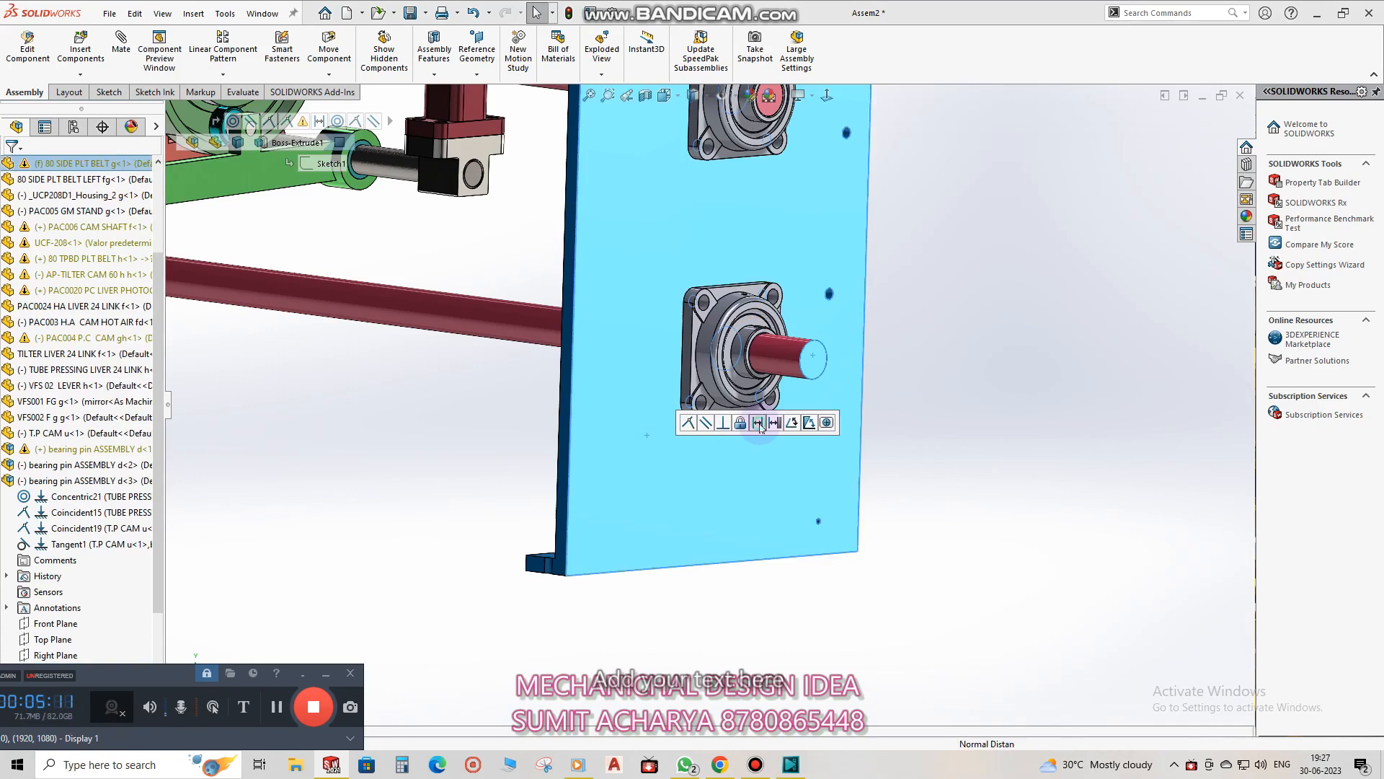
pyautogui.click(759, 423)
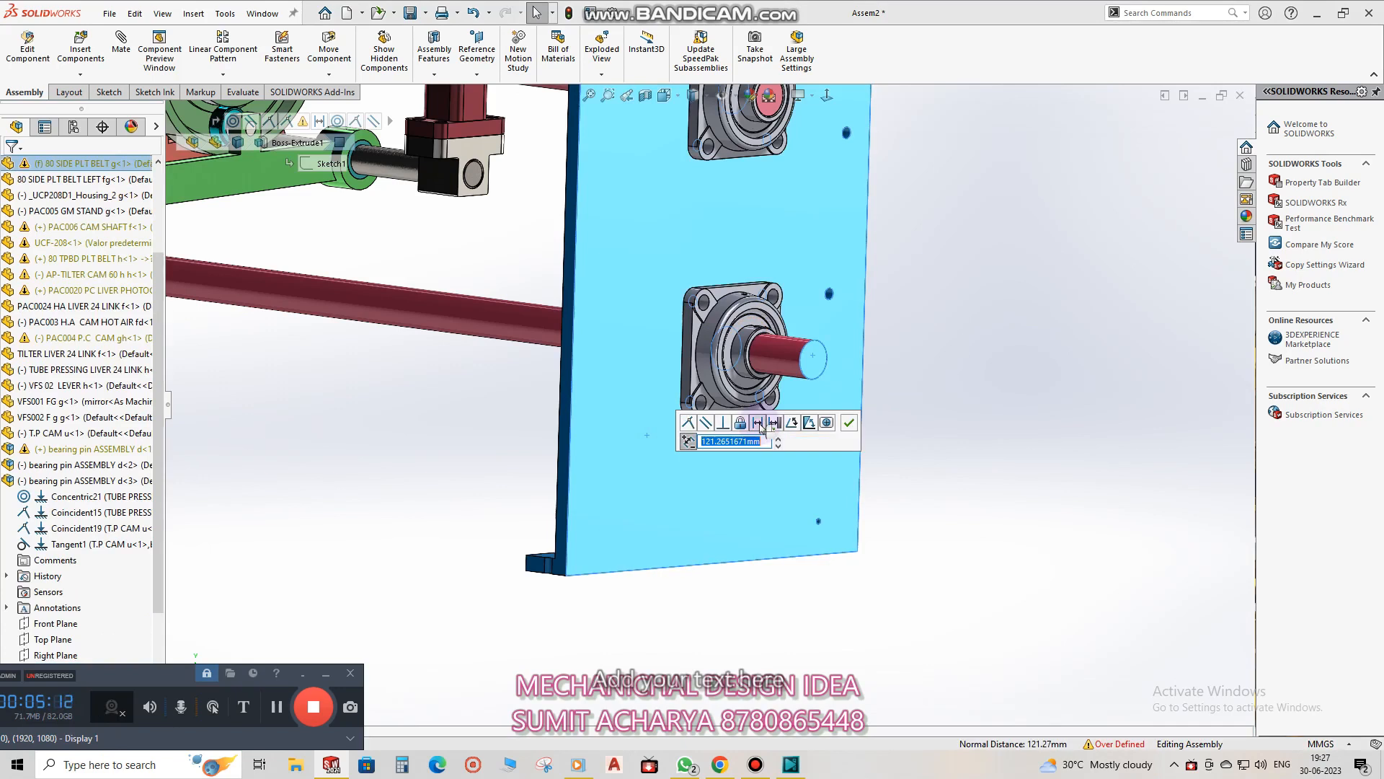
pyautogui.click(851, 424)
# Insert the sprocket SP-5_8-T34 B-40 f.SLDPRT below the lower shaft, near the side plate with the flange bearings.
pyautogui.scroll(6, 658, 414)
pyautogui.moveTo(658, 414); pyautogui.dragTo(648, 478, button='middle')
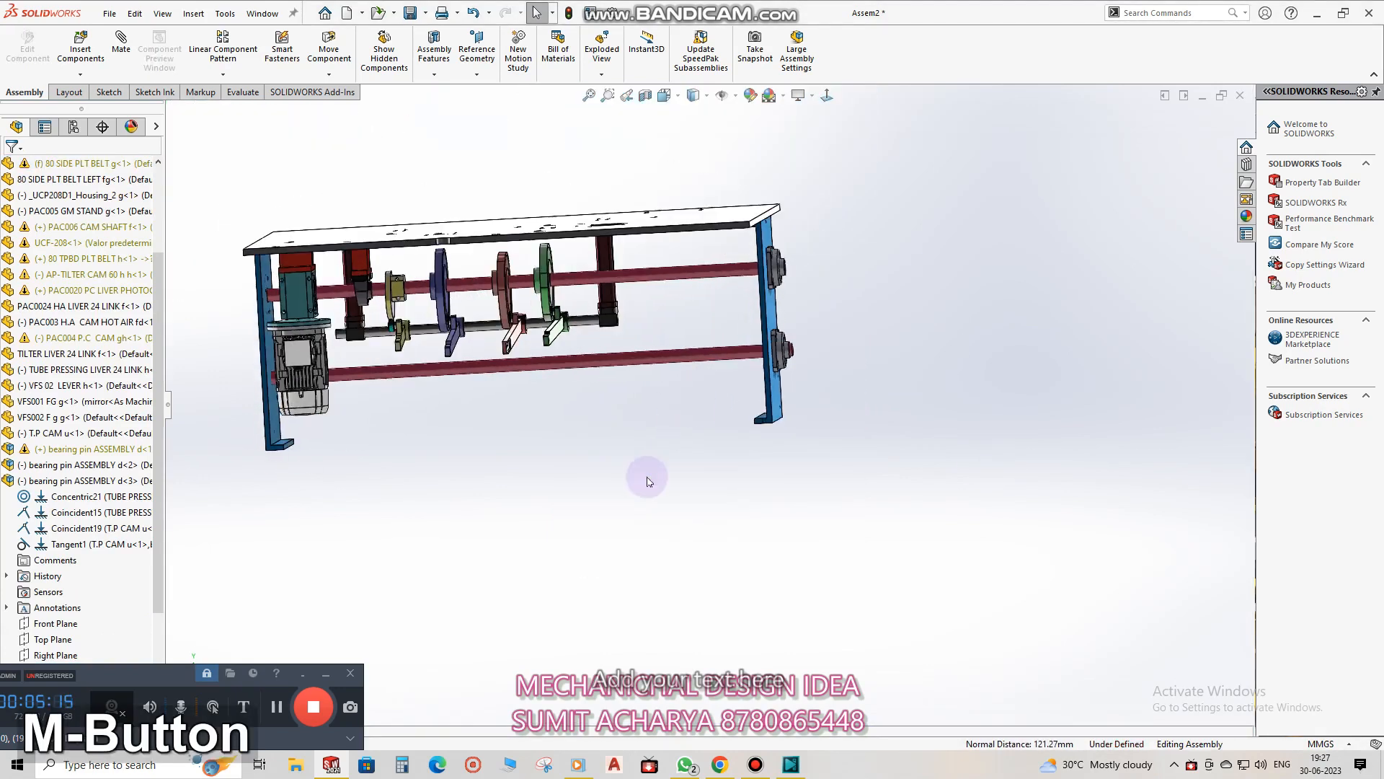
pyautogui.click(72, 54)
pyautogui.scroll(-4, 959, 425)
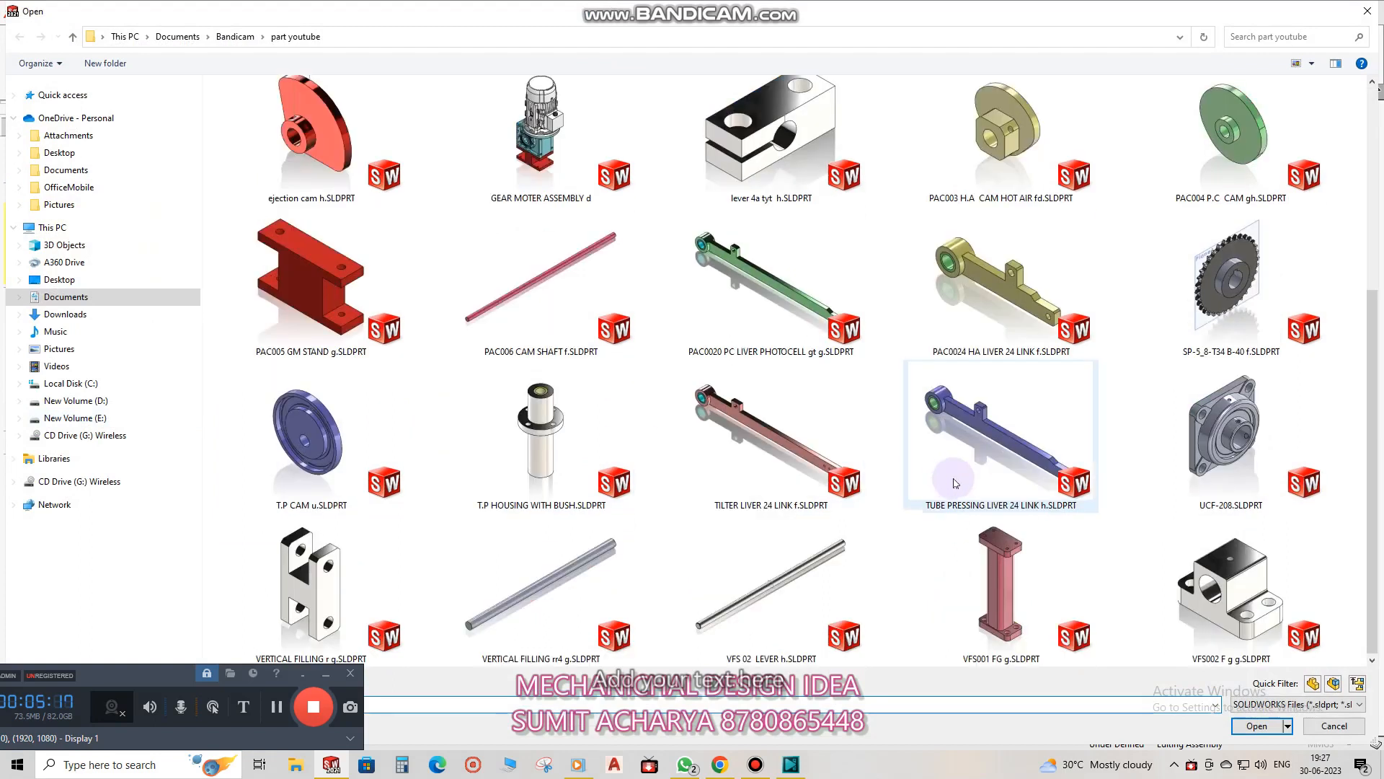
pyautogui.click(1193, 352)
pyautogui.click(1255, 723)
pyautogui.click(735, 385)
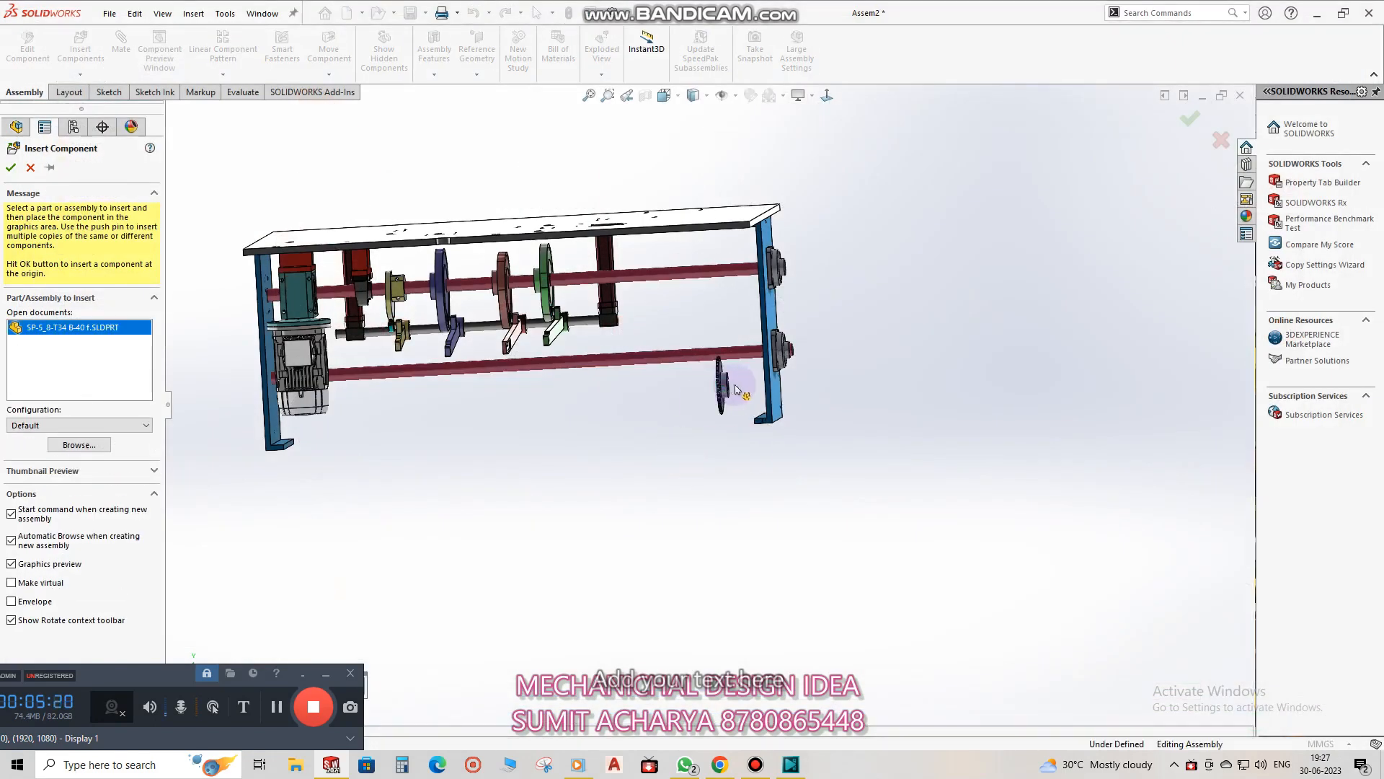
# Add a concentric mate between the sprocket's hub and the lower shaft.
pyautogui.scroll(-8, 741, 378)
pyautogui.click(695, 382)
pyautogui.keyDown('ctrl'); pyautogui.click(901, 211); pyautogui.keyUp('ctrl')
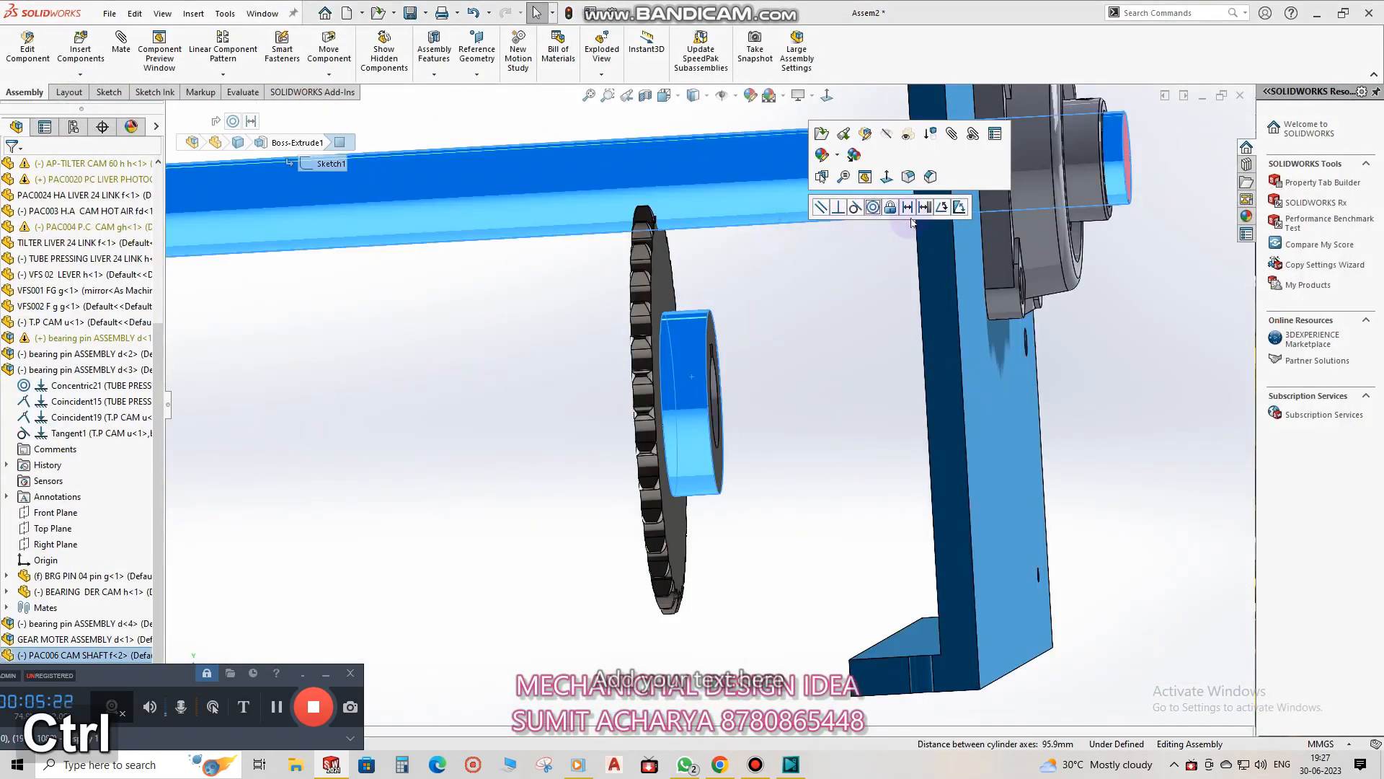
pyautogui.click(872, 207)
pyautogui.scroll(3, 728, 268)
# Open the sprocket part, examine its bore and features, and return to the assembly.
pyautogui.click(725, 266)
pyautogui.moveTo(663, 373); pyautogui.dragTo(383, 397, button='middle')
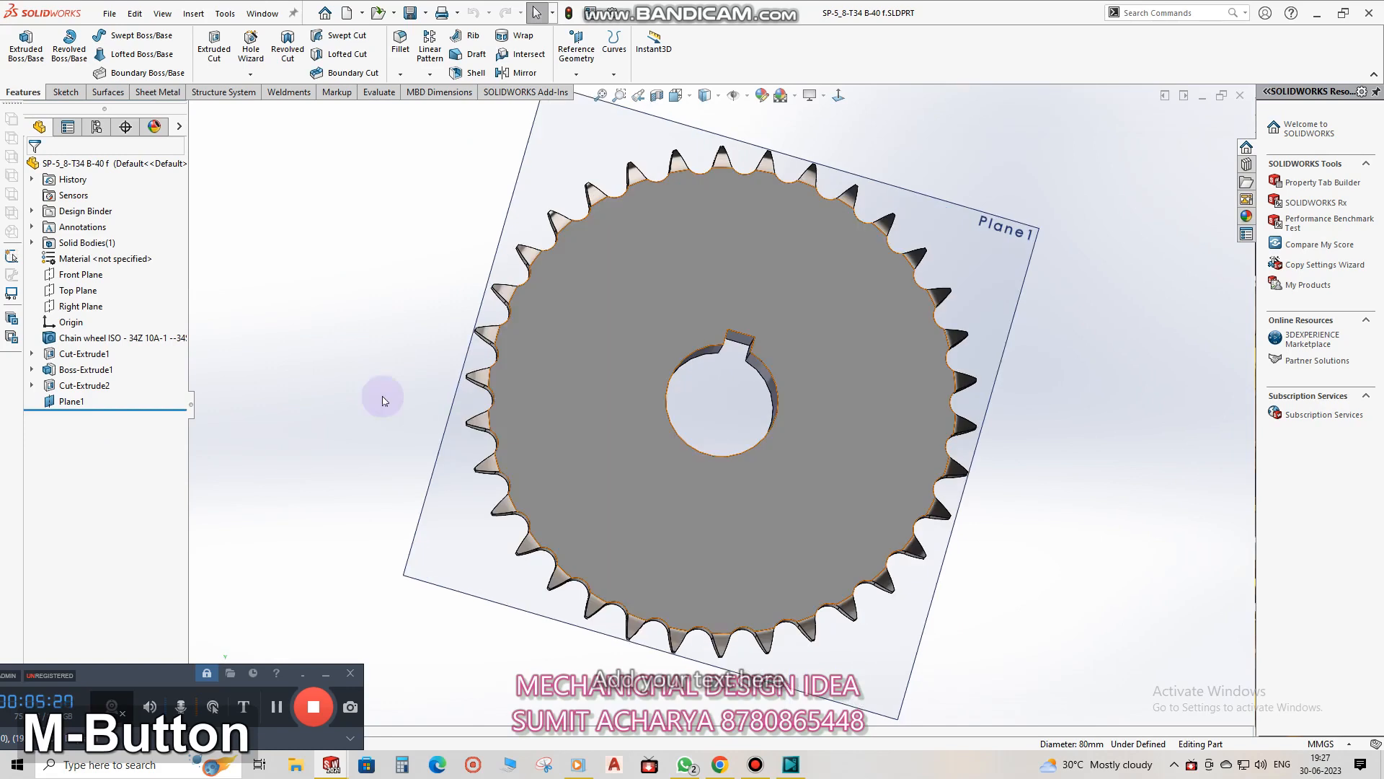
pyautogui.click(101, 370)
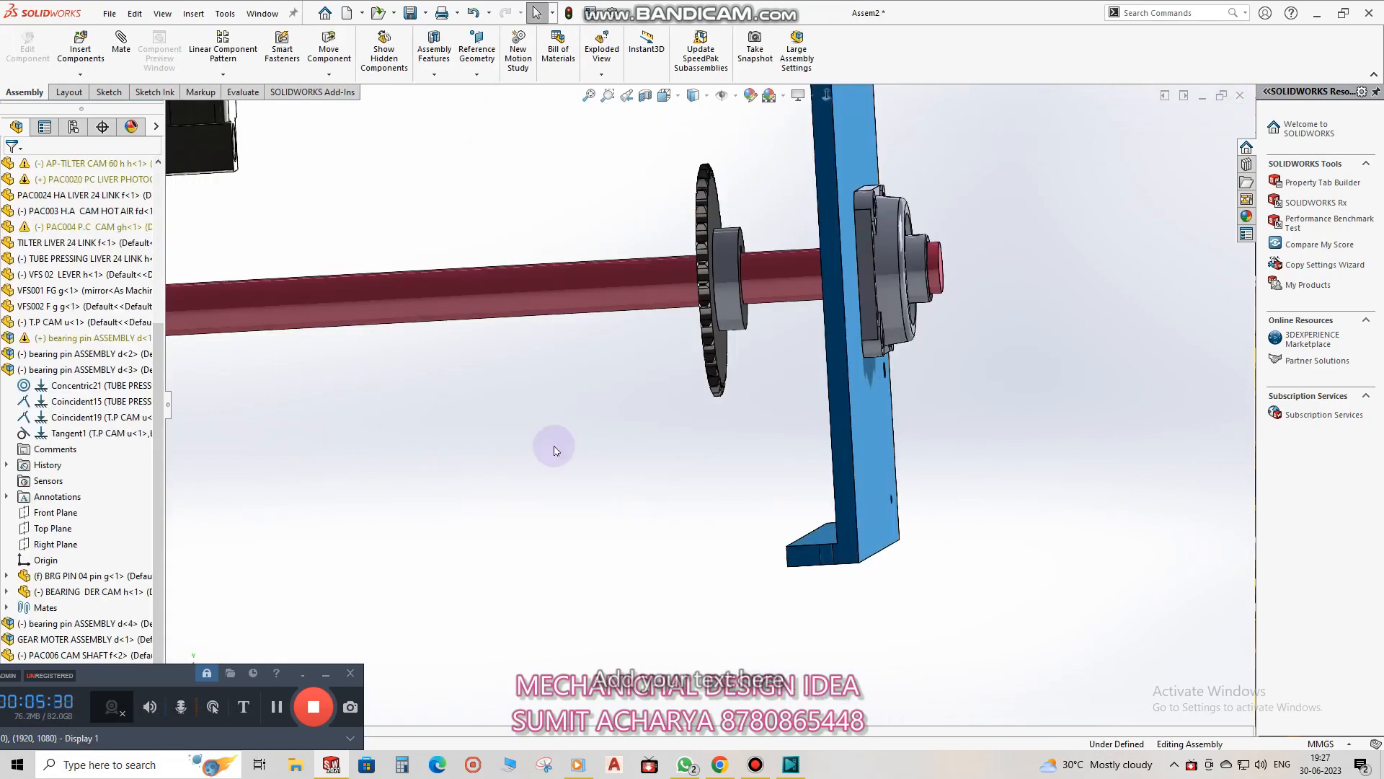
# Add a distance mate of 80 mm between the sprocket's side face and the outer face of the side plate.
pyautogui.moveTo(784, 307); pyautogui.dragTo(728, 346, button='middle')
pyautogui.moveTo(722, 353); pyautogui.dragTo(795, 378)
pyautogui.keyDown('ctrl'); pyautogui.click(890, 390); pyautogui.keyUp('ctrl')
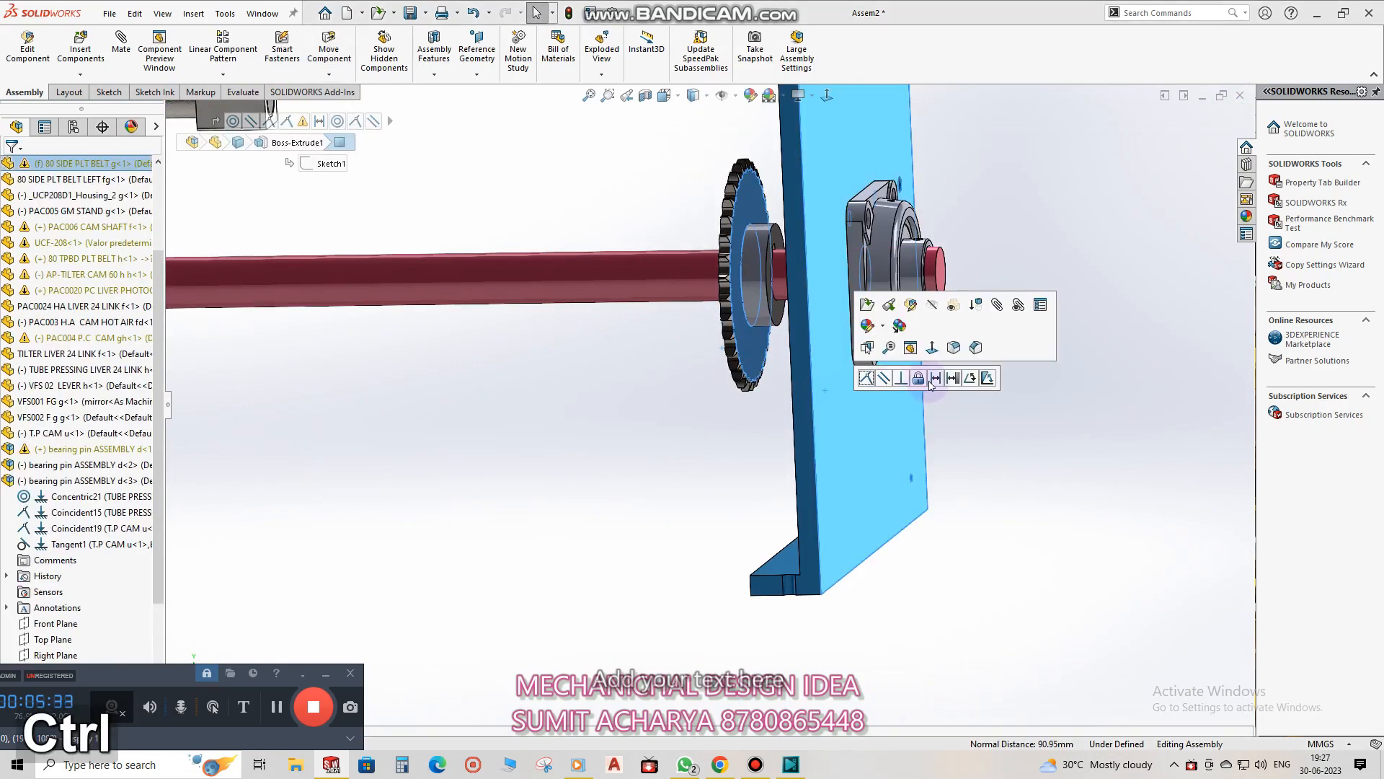
pyautogui.write('5')
pyautogui.press('BackSpace')
pyautogui.write('80')
pyautogui.press('Return')
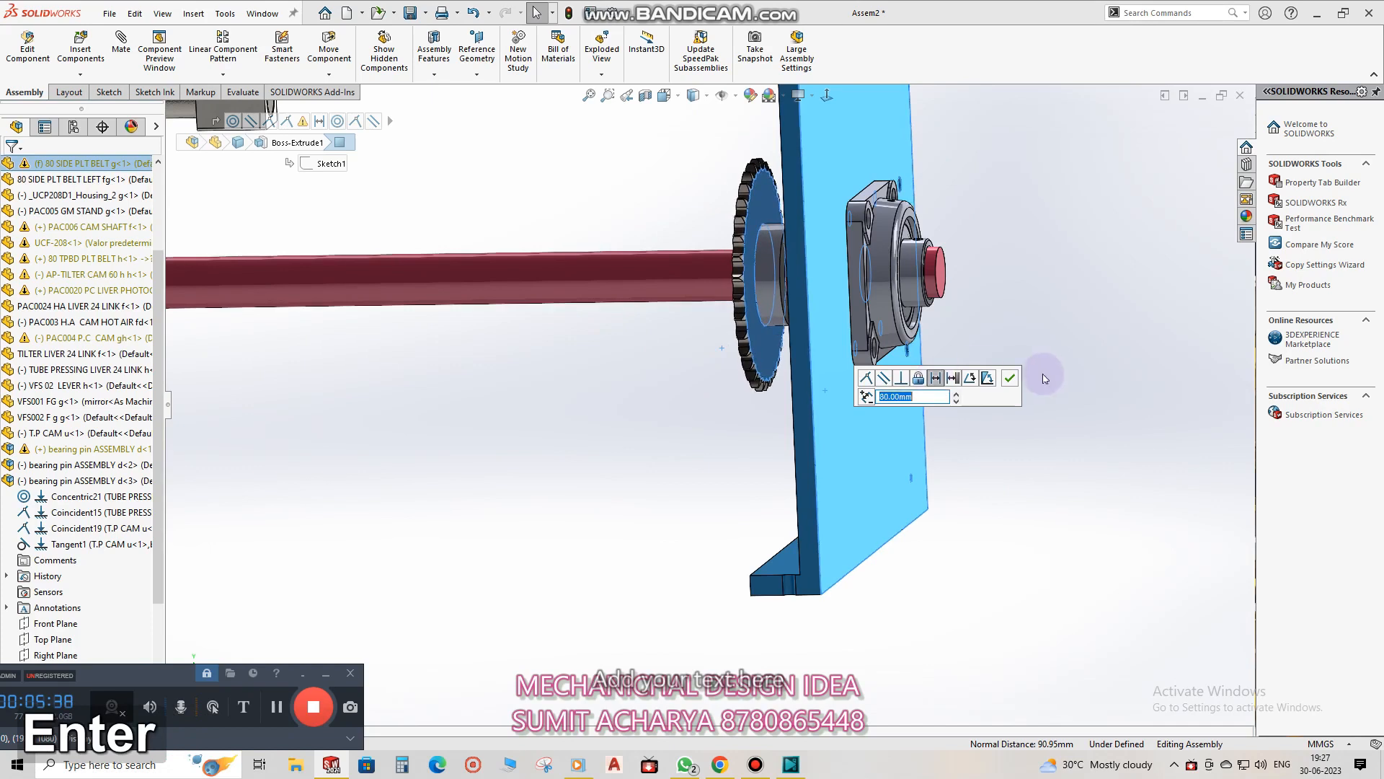
pyautogui.click(1013, 382)
# Place a second copy of the sprocket in the free space below the lower shaft.
pyautogui.scroll(3, 880, 386)
pyautogui.moveTo(865, 378); pyautogui.dragTo(828, 340, button='middle')
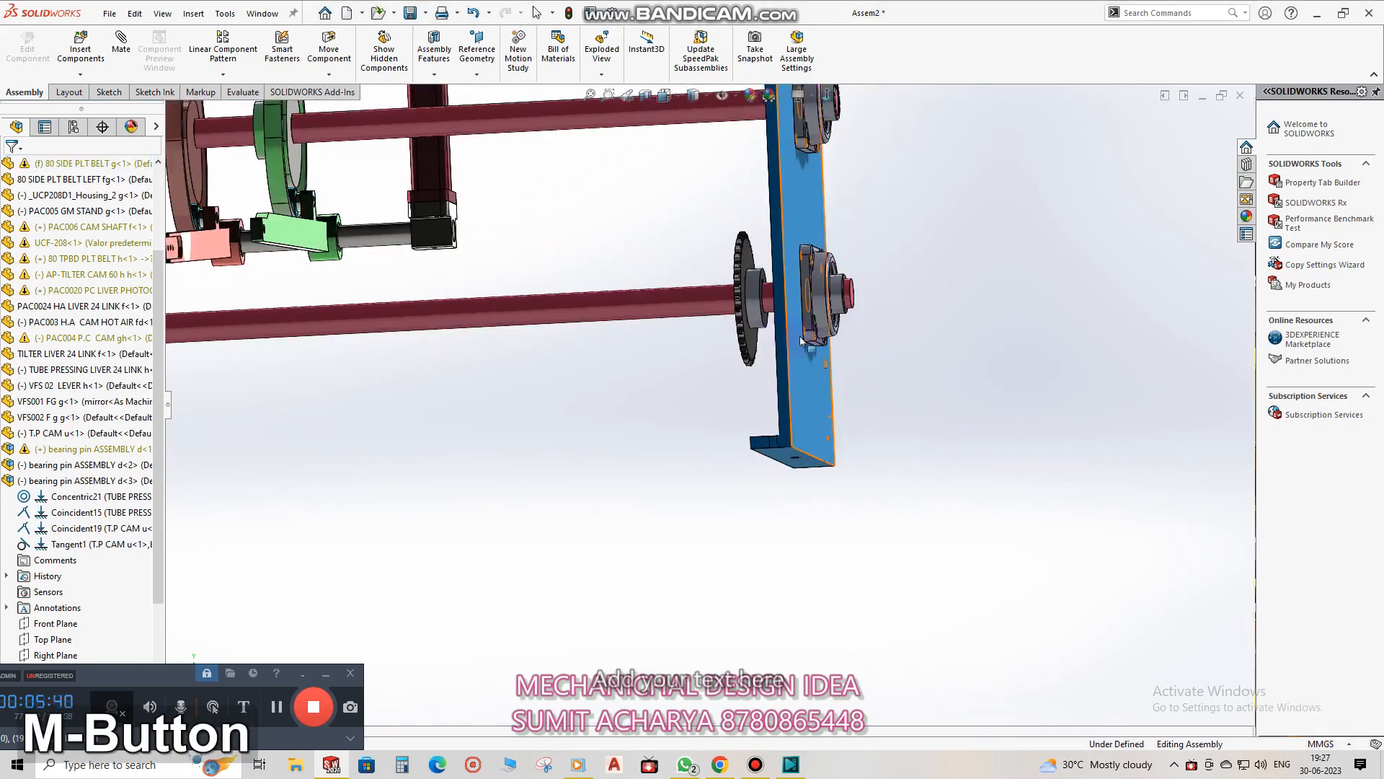
pyautogui.keyDown('ctrl'); pyautogui.click(750, 360); pyautogui.keyUp('ctrl')
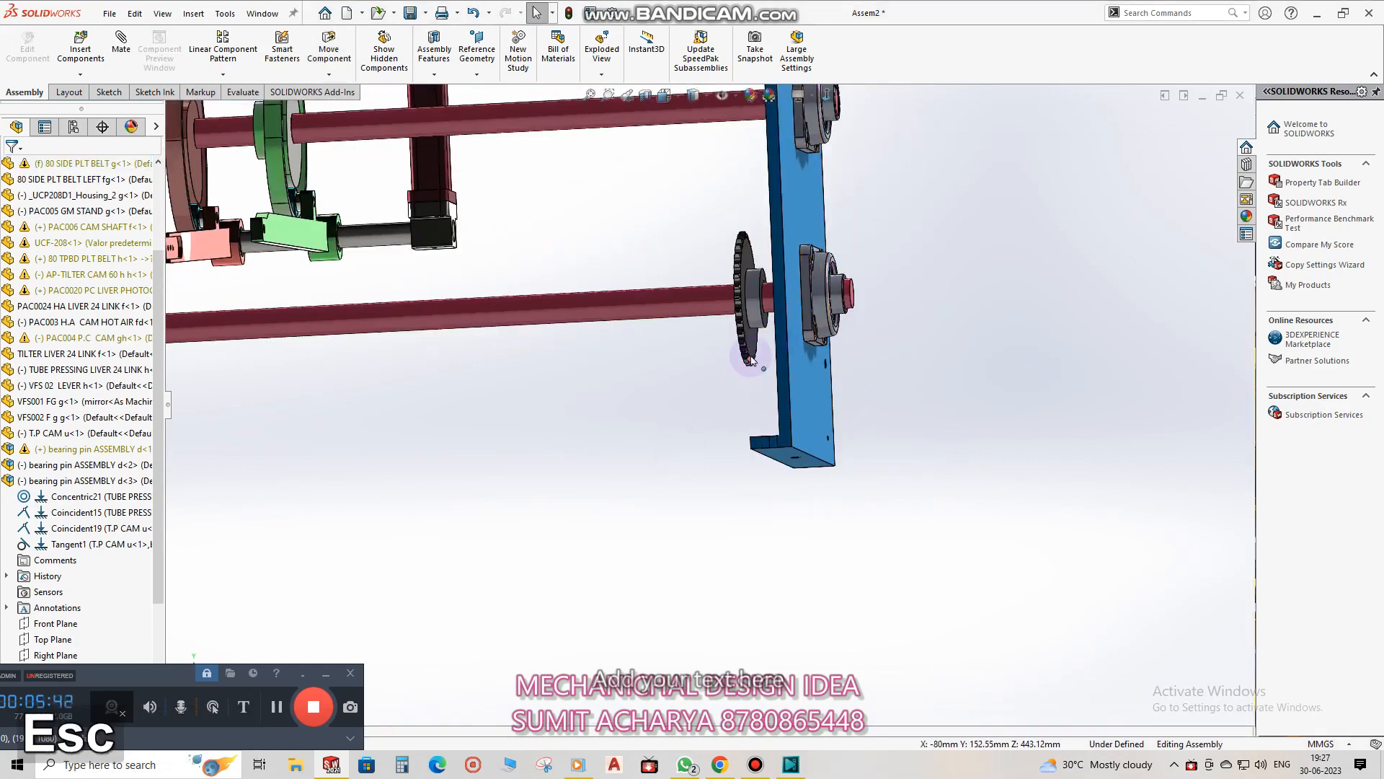
pyautogui.keyDown('ctrl'); pyautogui.moveTo(751, 360); pyautogui.dragTo(671, 456); pyautogui.keyUp('ctrl')
# Add a concentric mate between the copied sprocket's hub and the upper shaft.
pyautogui.click(672, 461)
pyautogui.keyDown('ctrl'); pyautogui.click(728, 108); pyautogui.keyUp('ctrl')
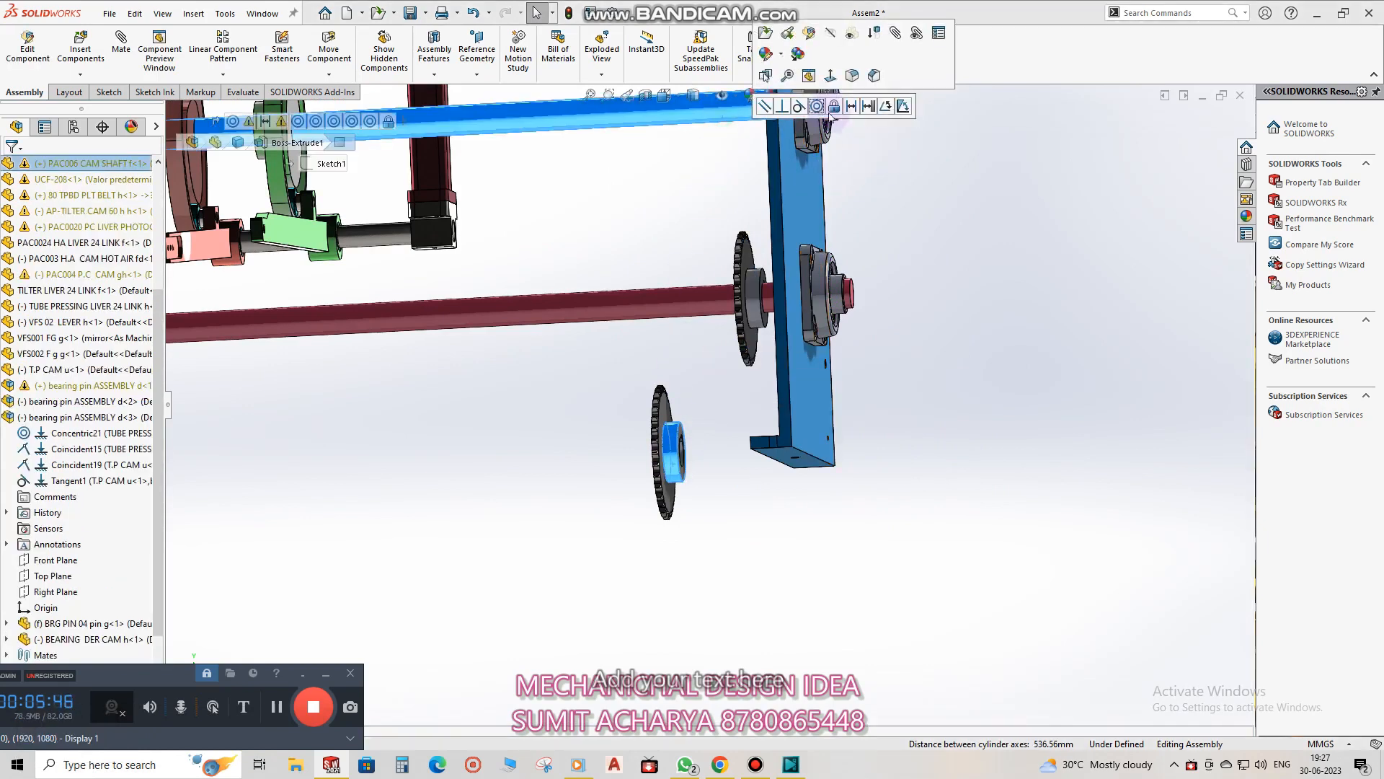
pyautogui.click(816, 107)
pyautogui.scroll(5, 742, 339)
pyautogui.scroll(-7, 729, 288)
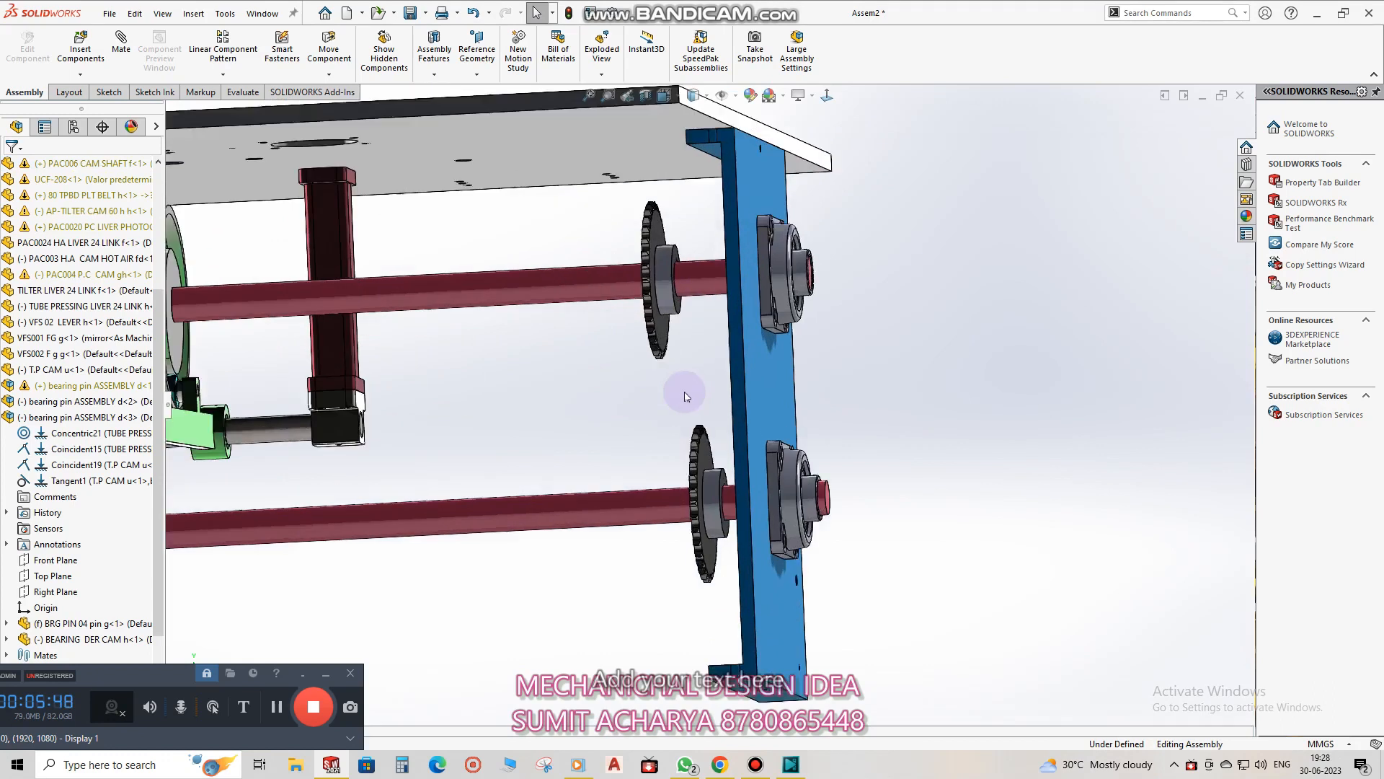
# Add a coincident mate between the matching side faces of the upper and lower sprockets.
pyautogui.click(664, 326)
pyautogui.keyDown('ctrl'); pyautogui.click(715, 464); pyautogui.keyUp('ctrl')
pyautogui.click(753, 455)
pyautogui.scroll(1, 709, 354)
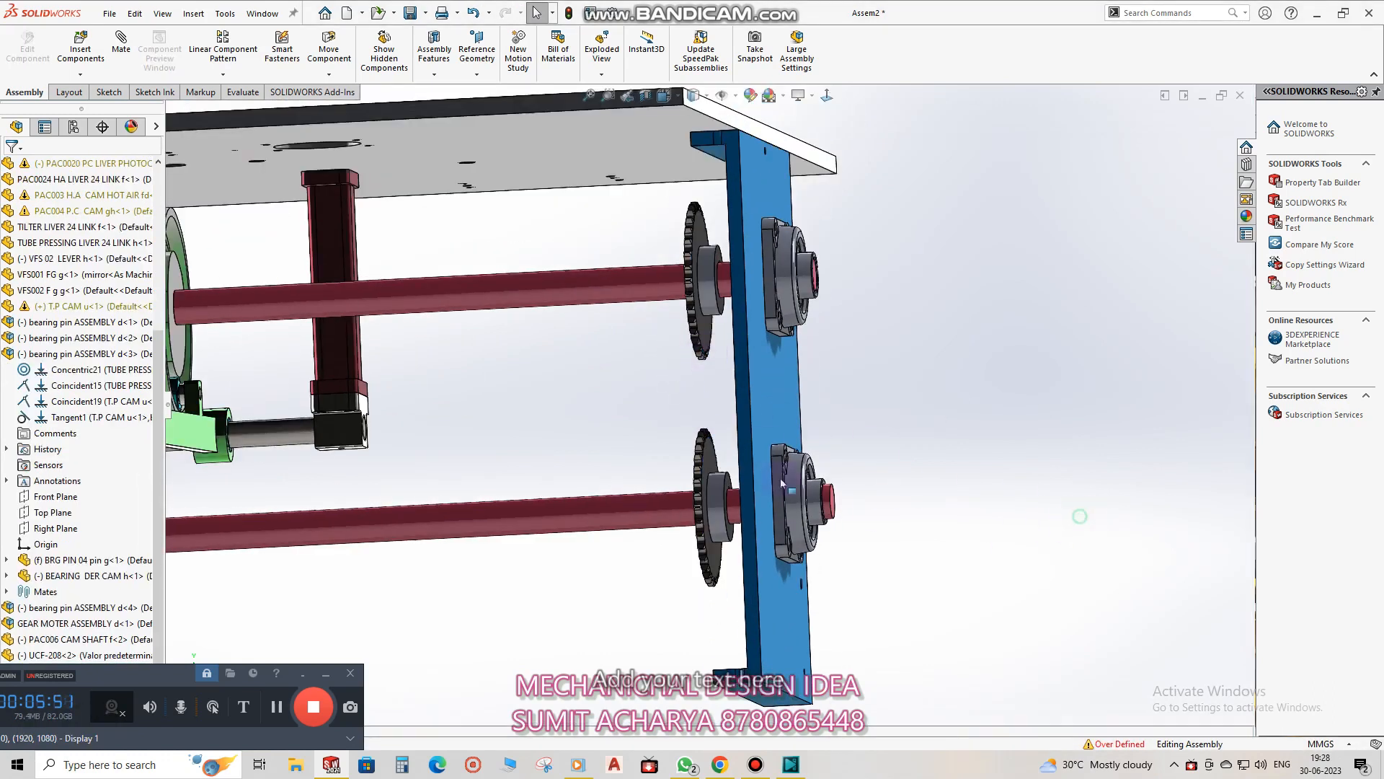
# Examine the position of both sprockets on their shafts from the inner side of the side plate and try turning them.
pyautogui.scroll(3, 649, 469)
pyautogui.moveTo(559, 458); pyautogui.dragTo(509, 462, button='middle')
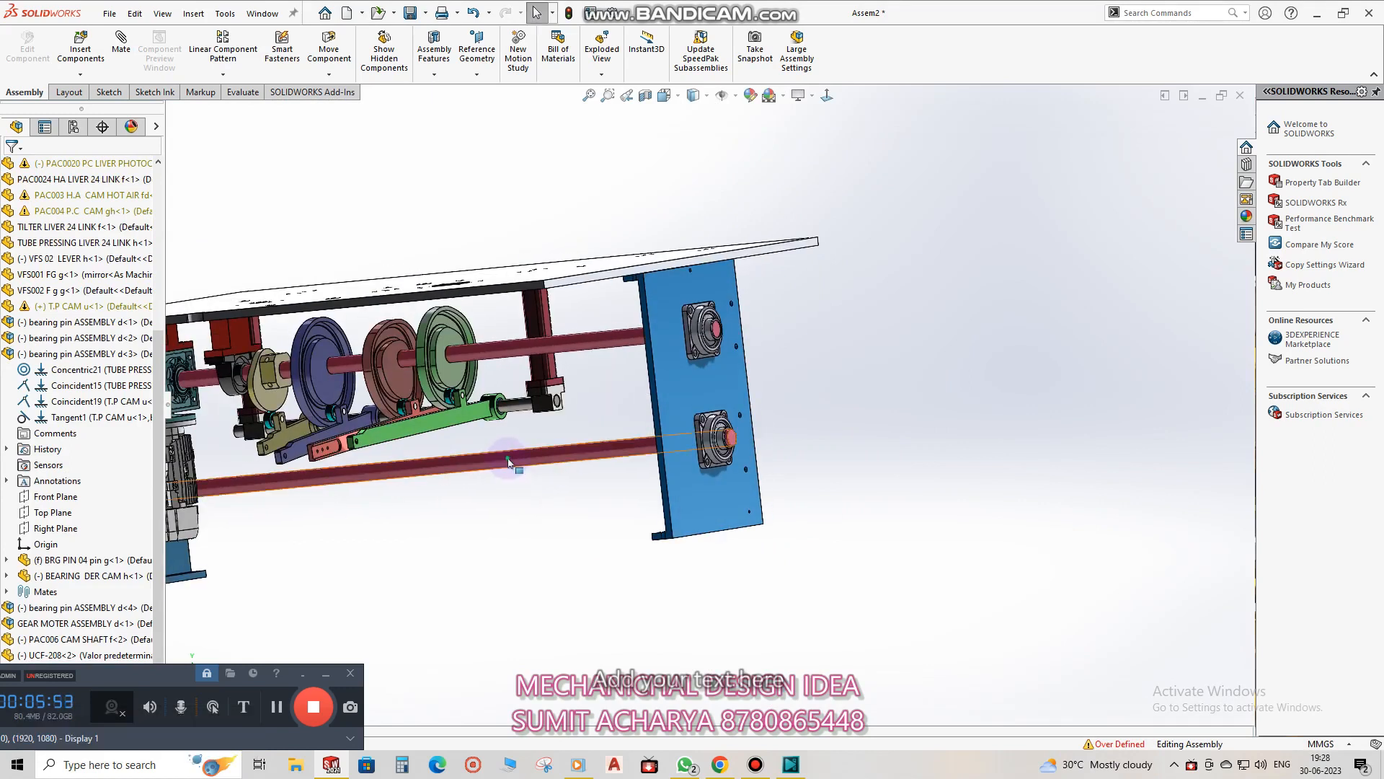
pyautogui.press('Escape')
pyautogui.moveTo(585, 438); pyautogui.dragTo(757, 408, button='middle')
pyautogui.scroll(-3, 703, 432)
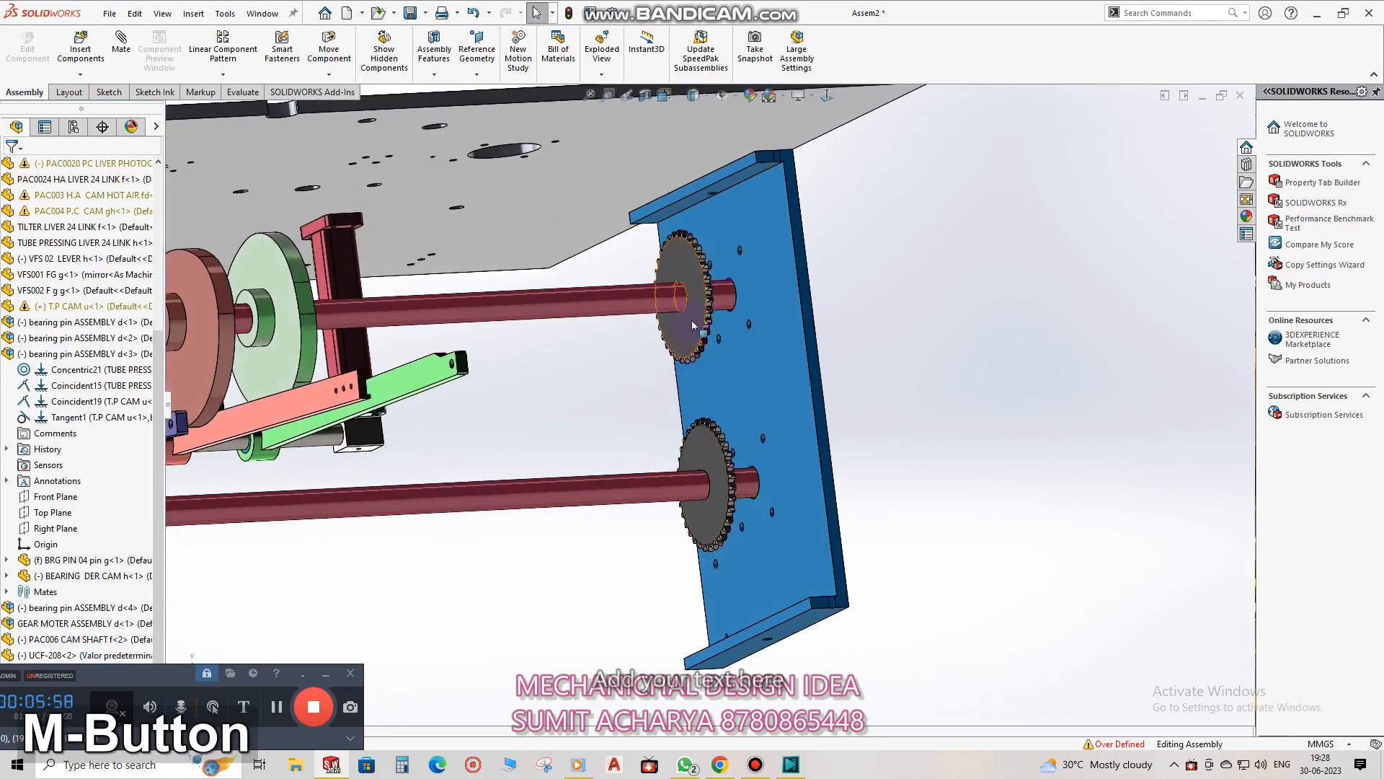
pyautogui.click(693, 325)
pyautogui.moveTo(705, 449); pyautogui.dragTo(781, 456)
pyautogui.moveTo(716, 415); pyautogui.dragTo(736, 453, button='middle')
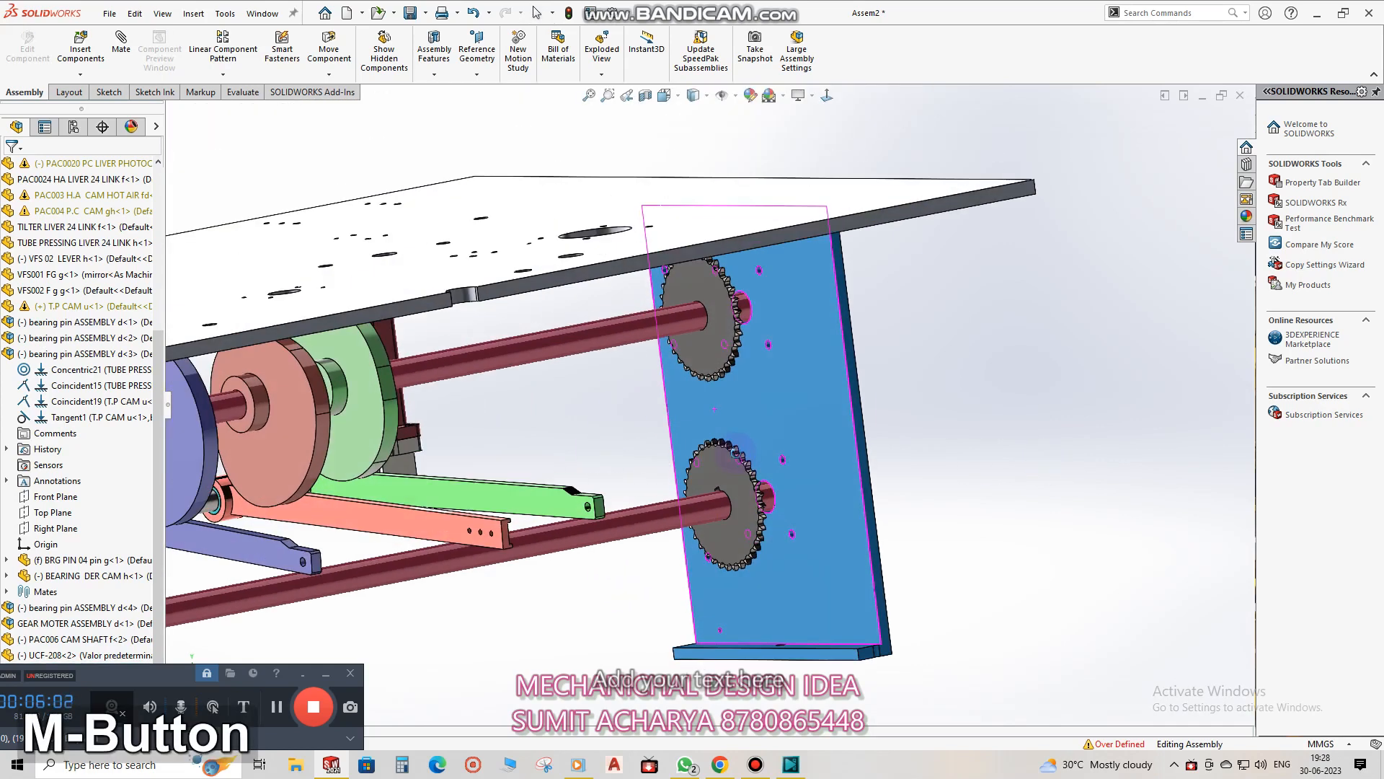
pyautogui.moveTo(721, 406); pyautogui.dragTo(603, 286, button='middle')
pyautogui.click(122, 45)
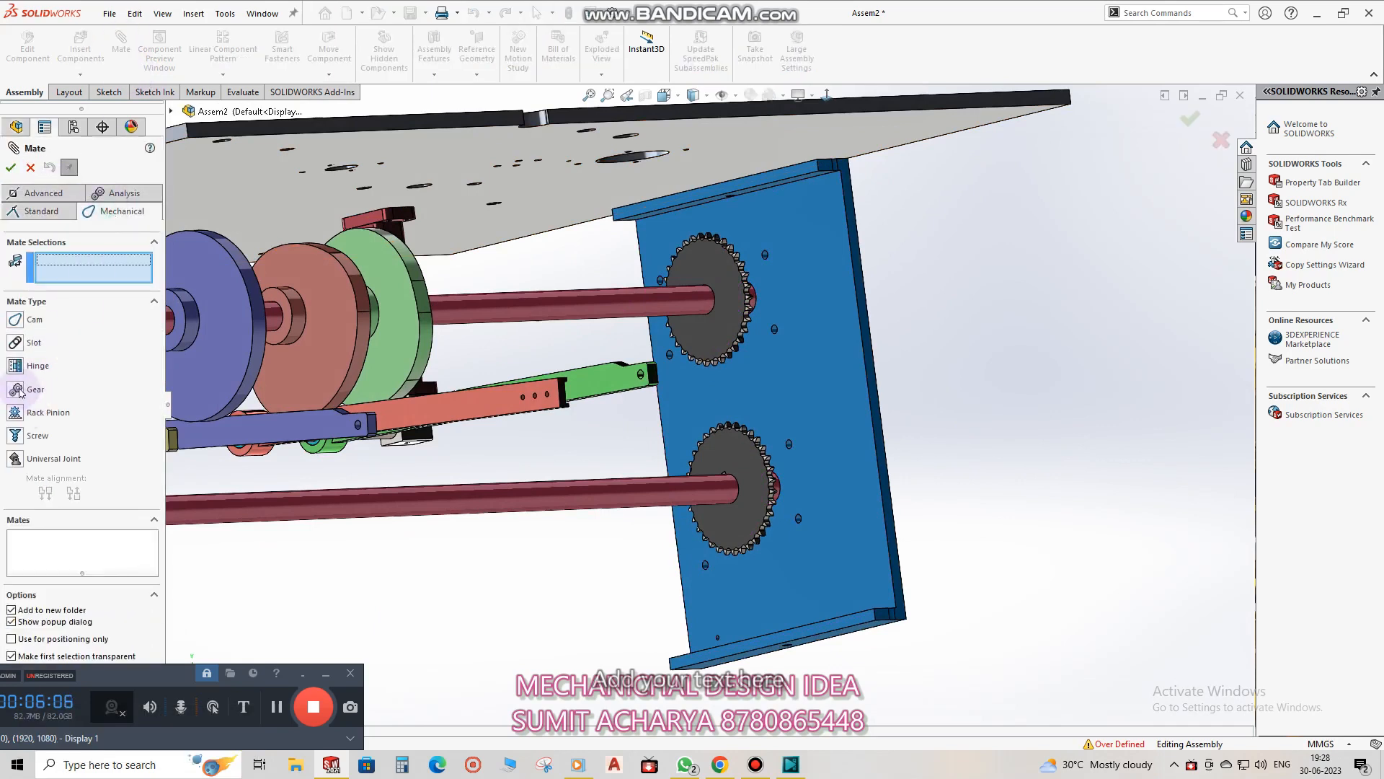
pyautogui.press('Escape')
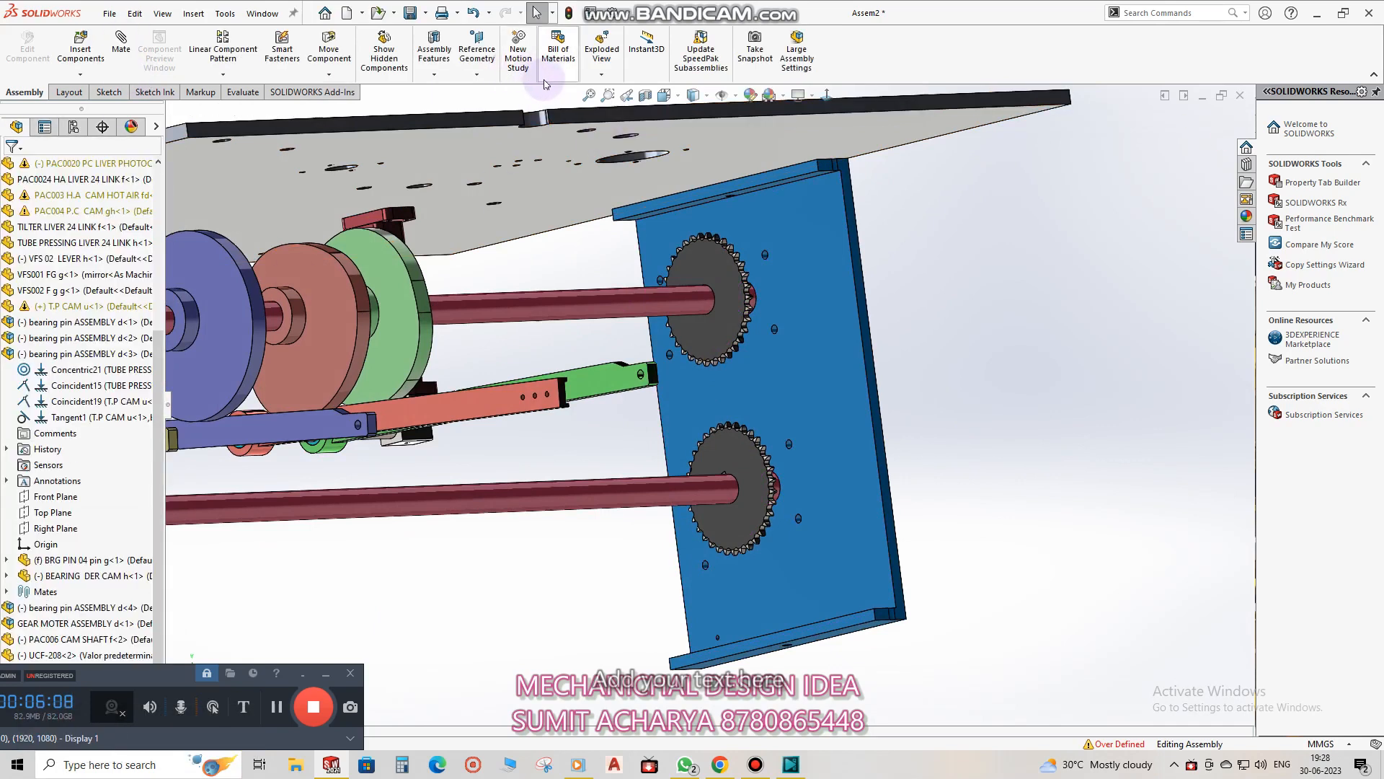
pyautogui.click(223, 75)
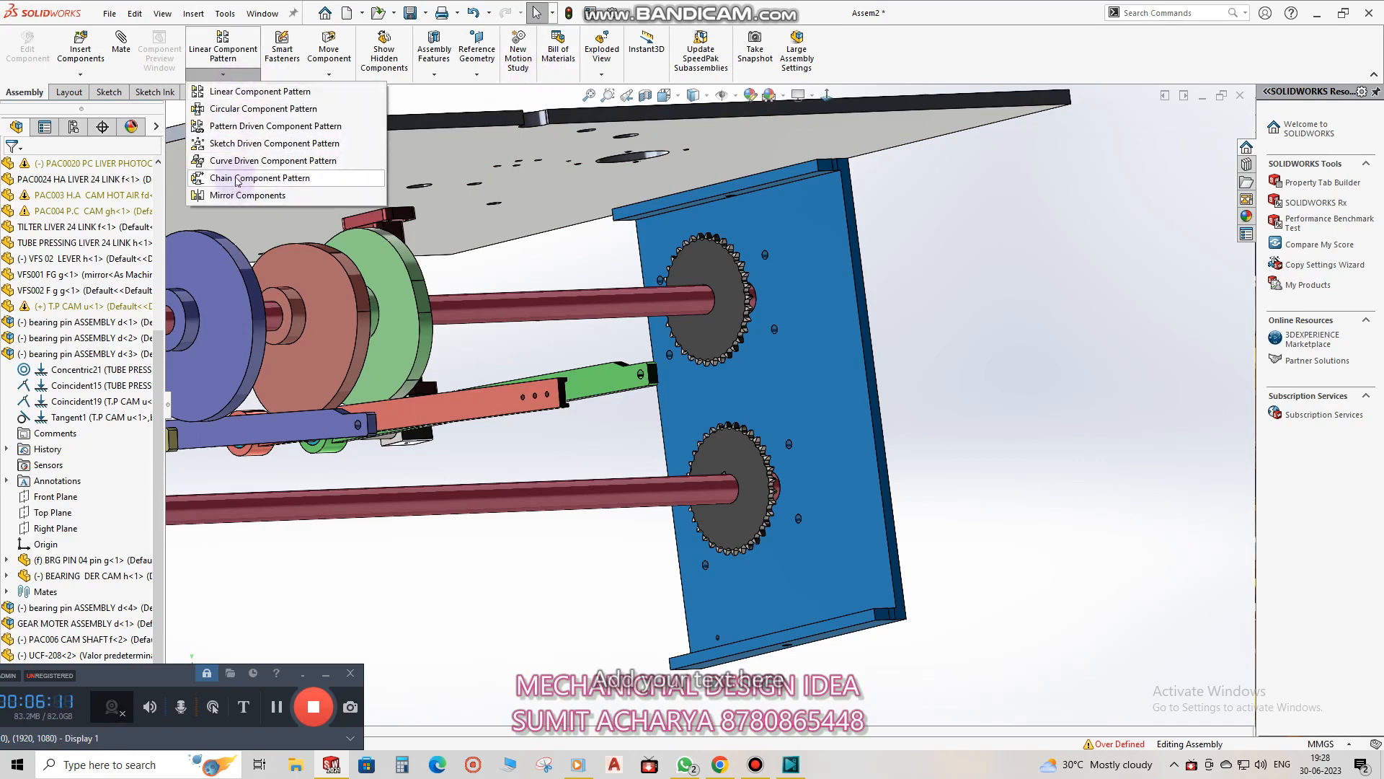
# Create a Belt/Chain assembly feature around the hub faces of the upper and lower sprockets, with the belt engaged.
pyautogui.moveTo(443, 76)
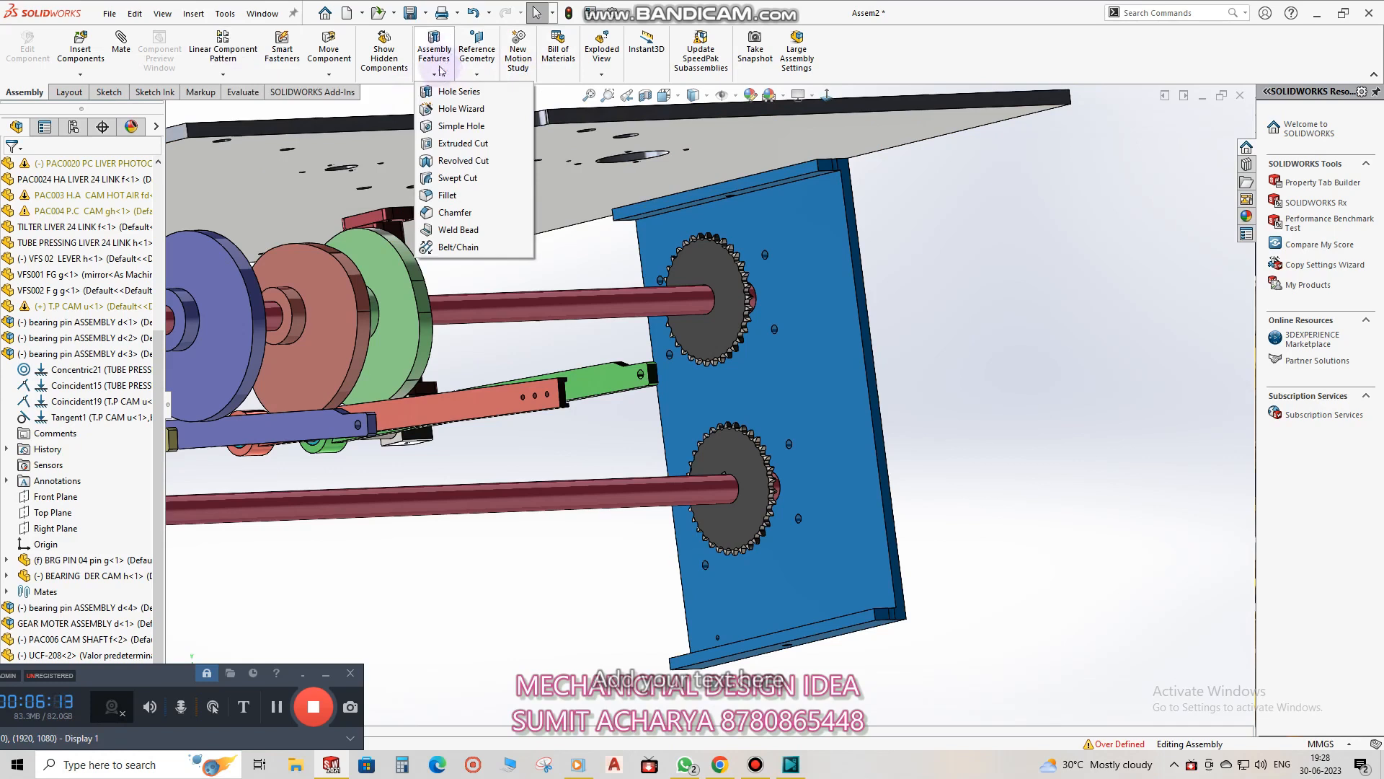
pyautogui.click(448, 246)
pyautogui.scroll(-5, 712, 276)
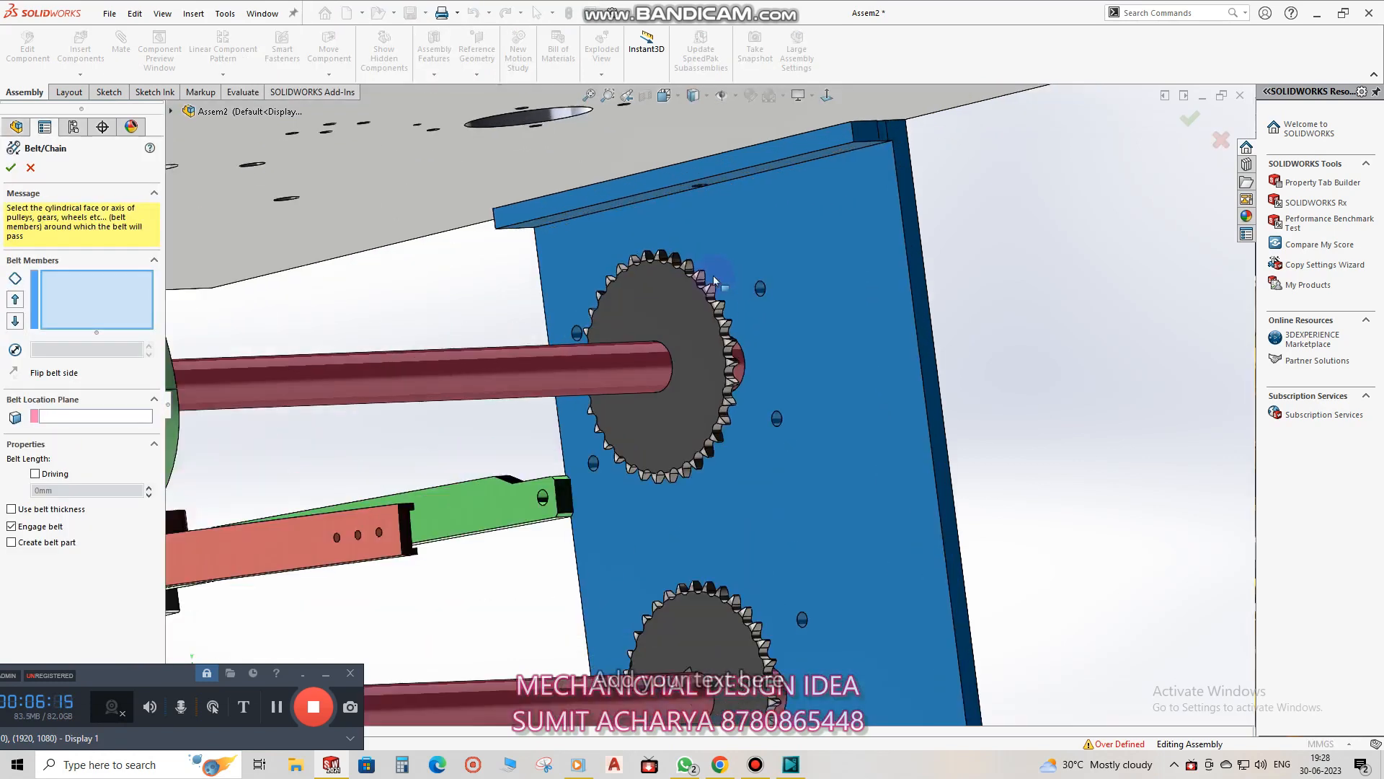
pyautogui.moveTo(713, 276); pyautogui.dragTo(652, 250, button='middle')
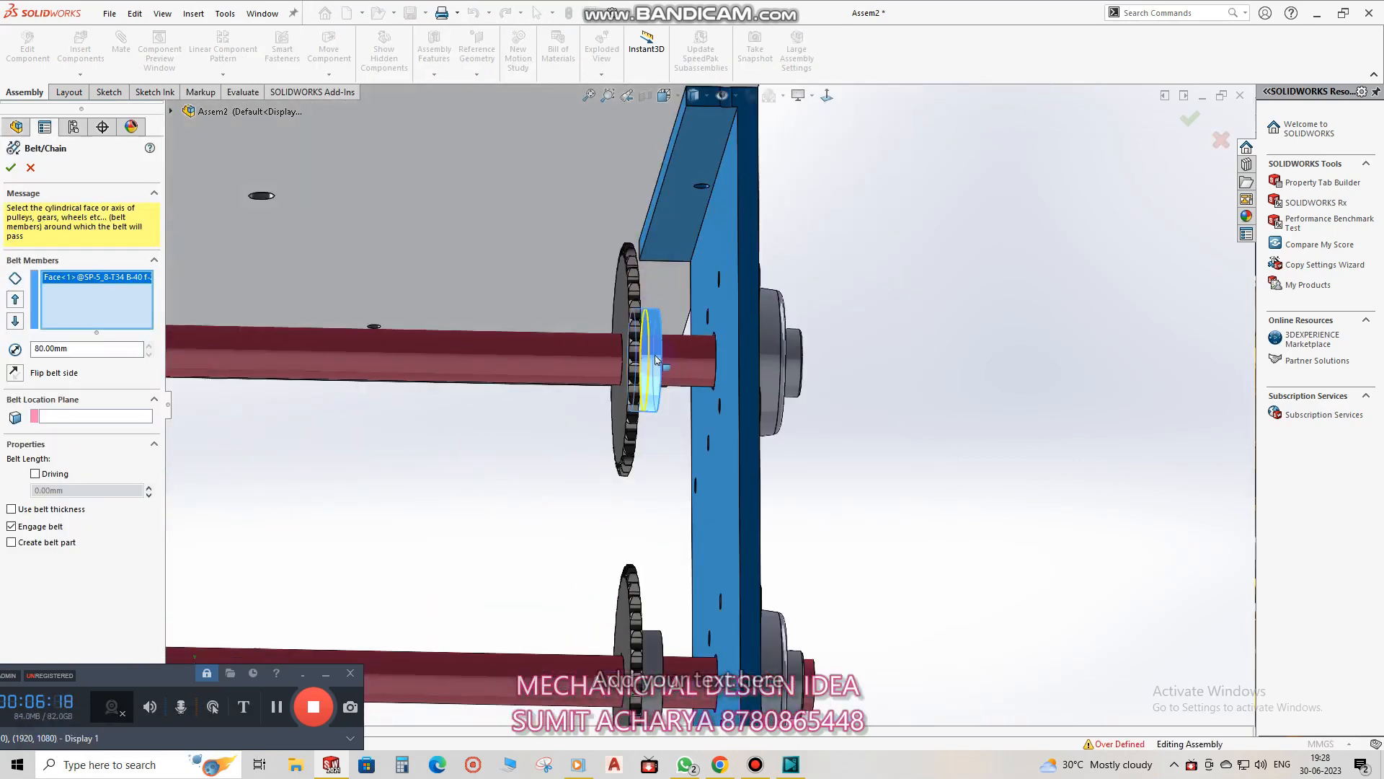
pyautogui.scroll(2, 644, 506)
pyautogui.scroll(-2, 667, 577)
pyautogui.click(679, 545)
pyautogui.moveTo(681, 545); pyautogui.dragTo(814, 465, button='middle')
pyautogui.click(1190, 117)
# Mate the upper sprocket's side face to the upper shaft, and the lower sprocket's side face to the lower shaft.
pyautogui.click(553, 356)
pyautogui.moveTo(553, 356); pyautogui.dragTo(631, 342)
pyautogui.scroll(4, 634, 345)
pyautogui.moveTo(636, 345); pyautogui.dragTo(644, 346, button='middle')
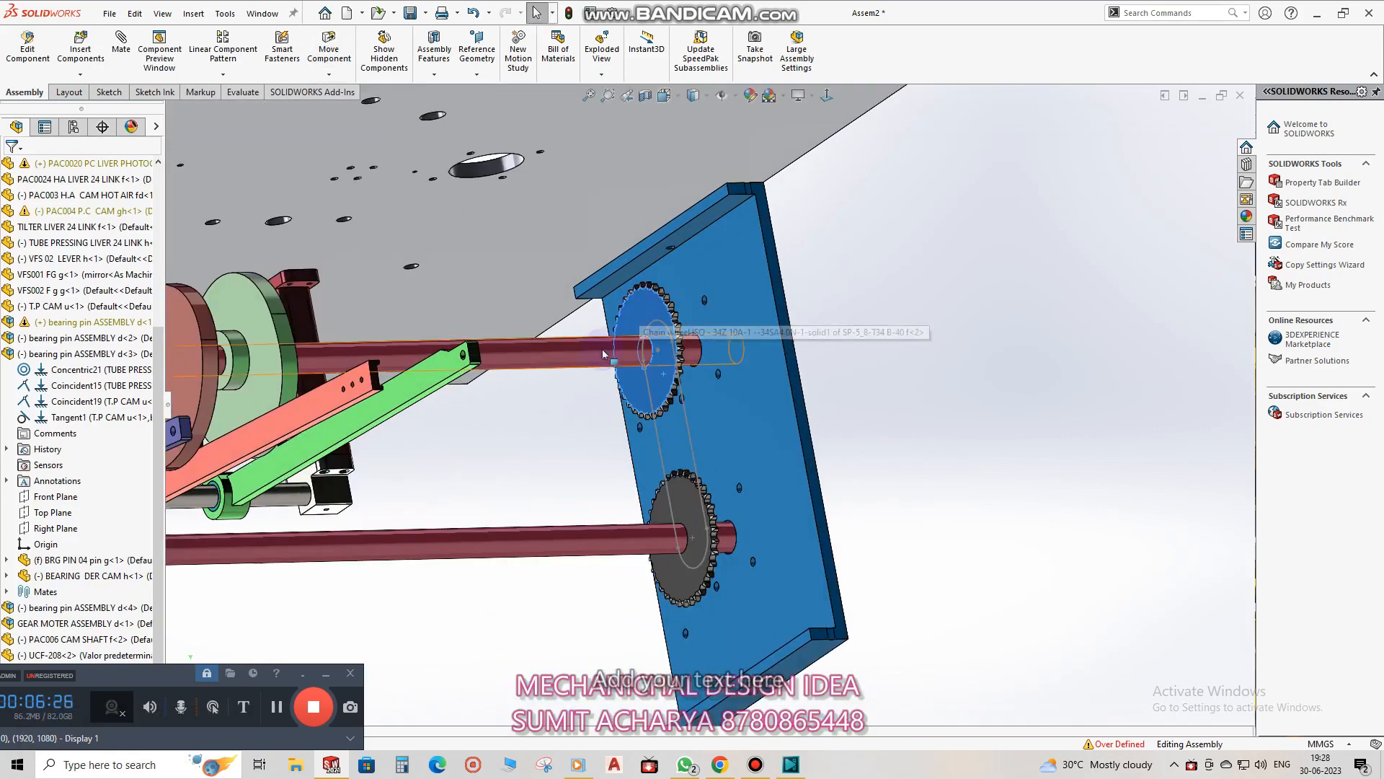
pyautogui.keyDown('ctrl'); pyautogui.click(644, 346); pyautogui.keyUp('ctrl')
pyautogui.click(946, 405)
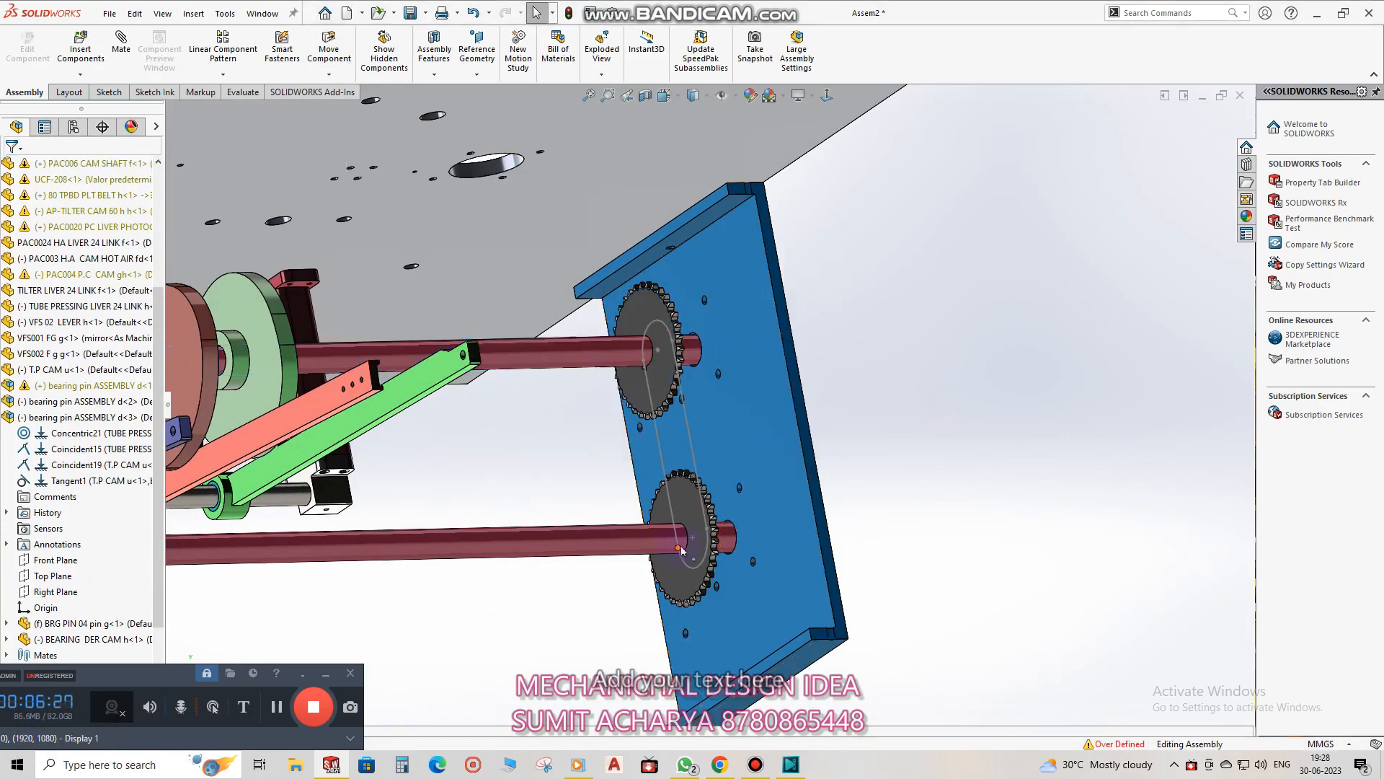
pyautogui.click(689, 511)
pyautogui.keyDown('ctrl'); pyautogui.click(625, 543); pyautogui.keyUp('ctrl')
pyautogui.click(687, 528)
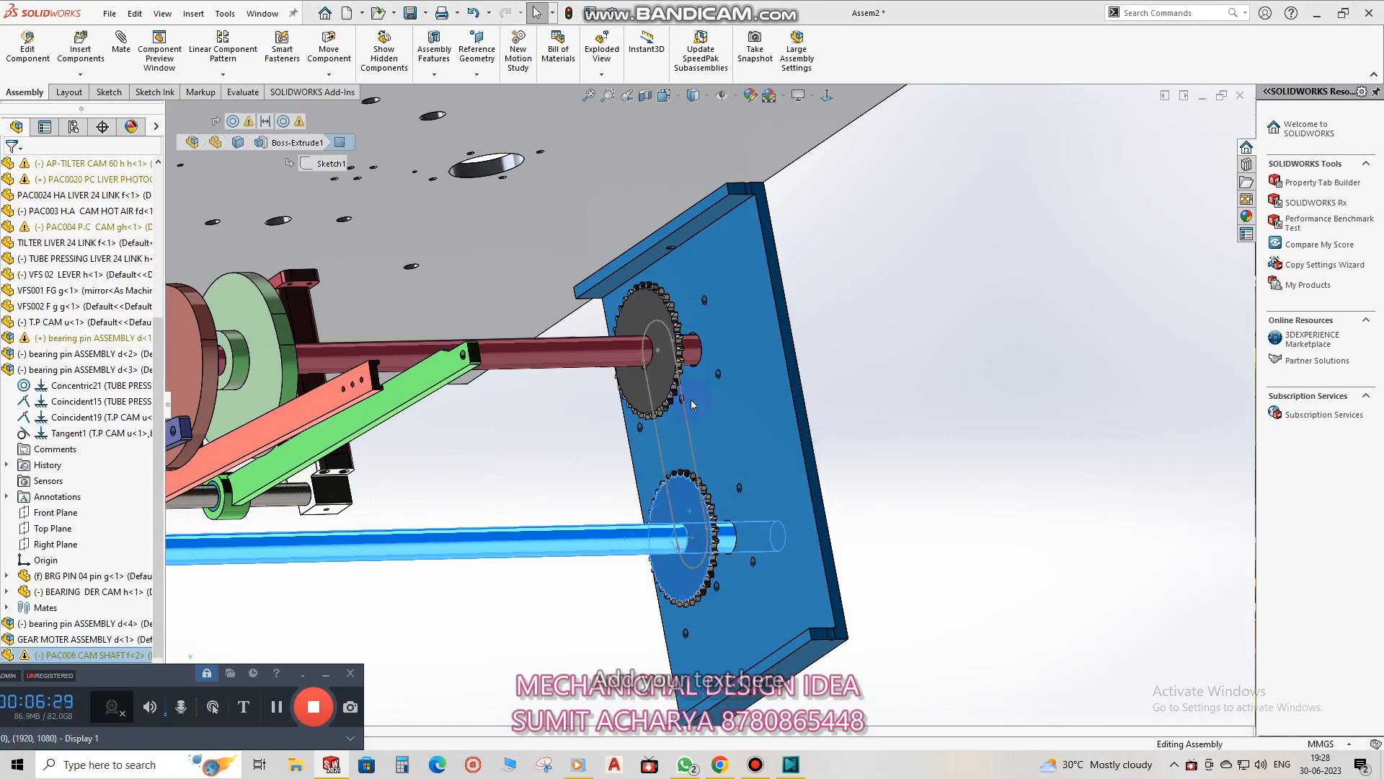
# Turn the upper sprocket to test the belt drive, and examine the whole assembly from both ends.
pyautogui.moveTo(647, 306); pyautogui.dragTo(722, 353)
pyautogui.click(901, 414)
pyautogui.scroll(3, 629, 431)
pyautogui.scroll(2, 629, 431)
pyautogui.moveTo(628, 431); pyautogui.dragTo(458, 395, button='middle')
pyautogui.scroll(-3, 490, 402)
pyautogui.moveTo(432, 399); pyautogui.dragTo(546, 400, button='middle')
pyautogui.scroll(-1, 546, 400)
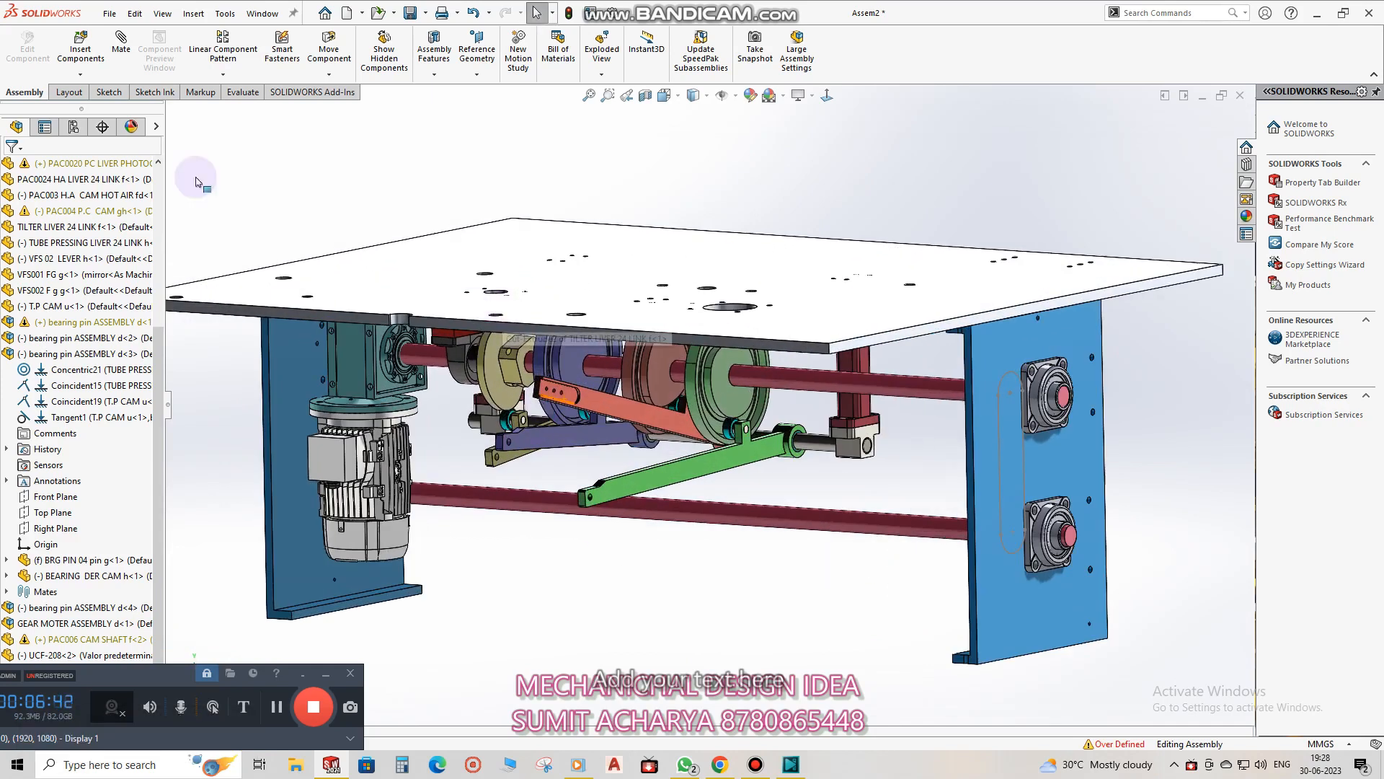
# Insert the subassembly bearing pin ASSEMBLY d t in front of the cams, below the table plate.
pyautogui.click(91, 64)
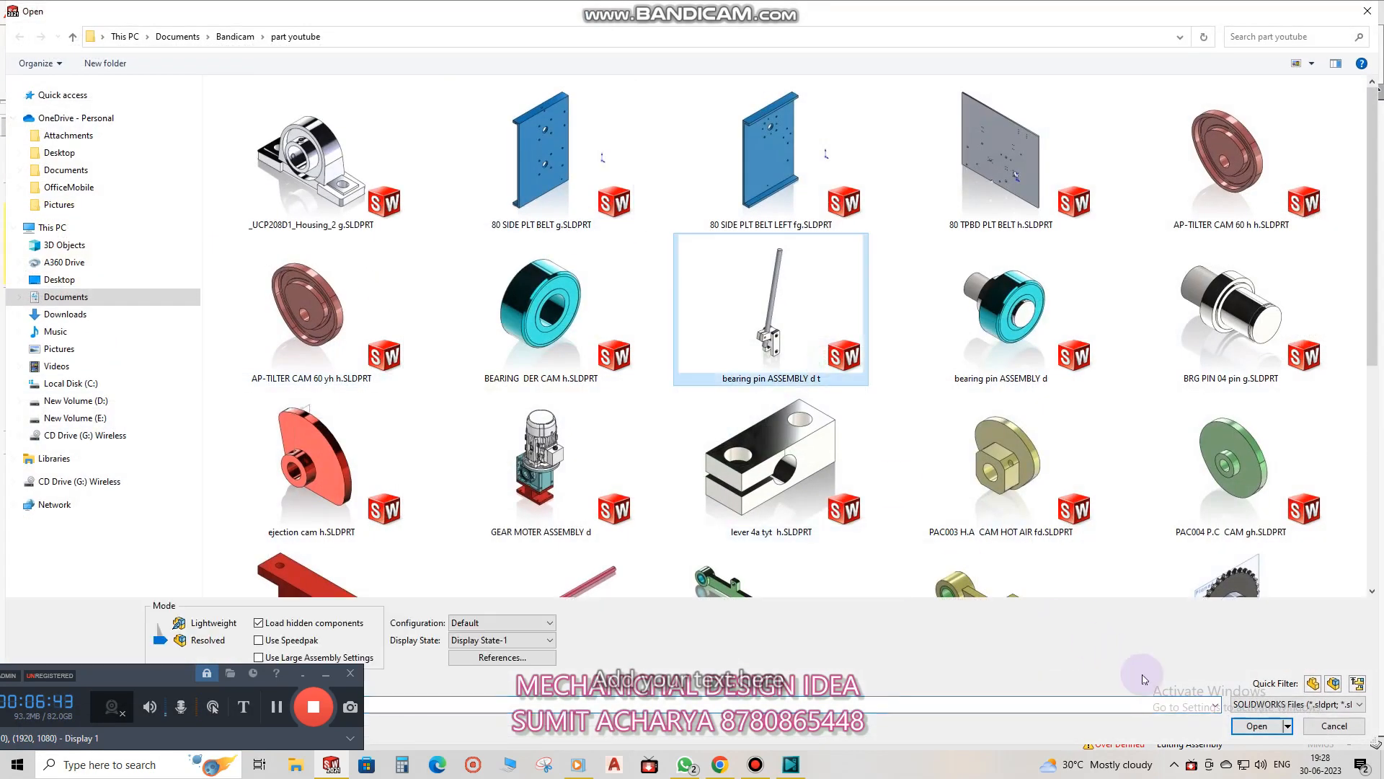
pyautogui.click(1234, 726)
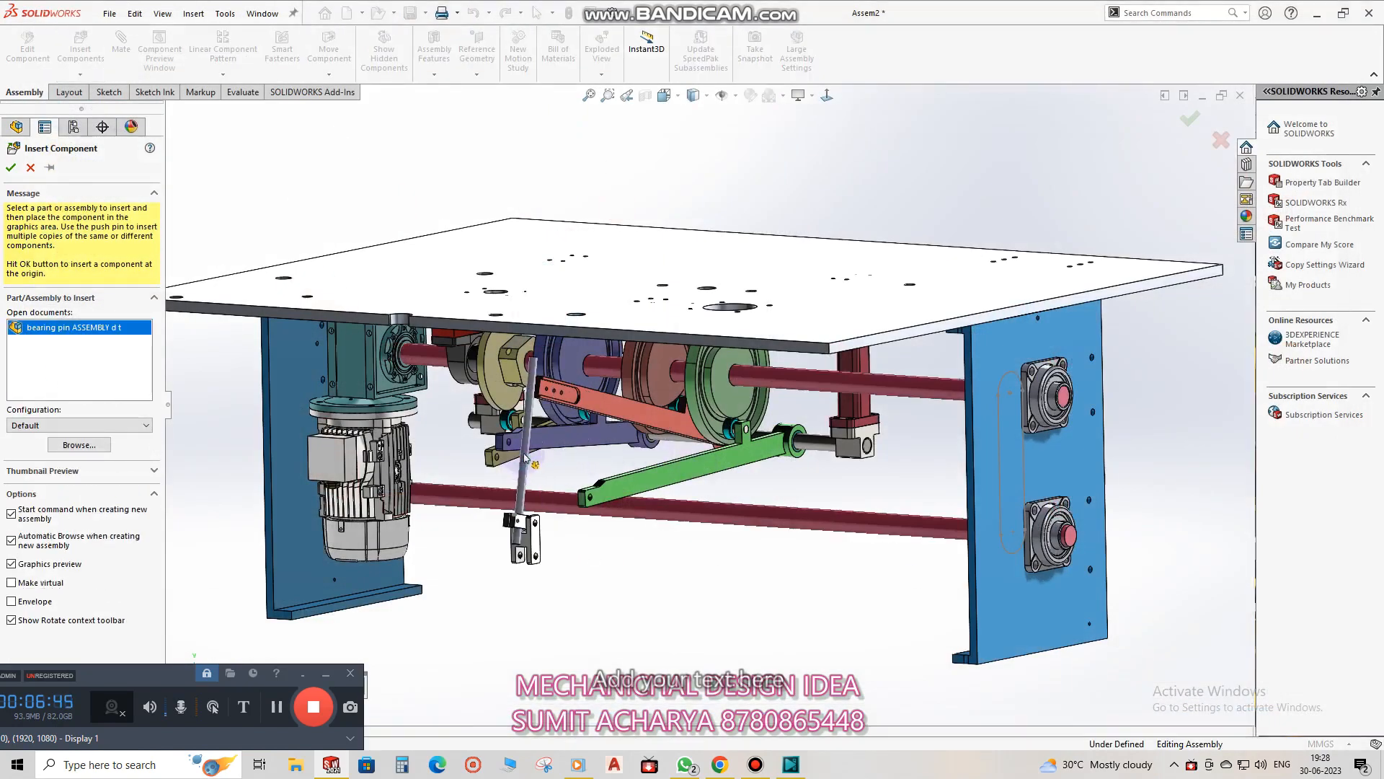
pyautogui.click(526, 456)
# Add a concentric mate between the inserted subassembly's rod and the hole near the front edge of the table plate.
pyautogui.click(530, 429)
pyautogui.scroll(-3, 556, 328)
pyautogui.moveTo(556, 328); pyautogui.dragTo(632, 566, button='middle')
pyautogui.scroll(3, 618, 468)
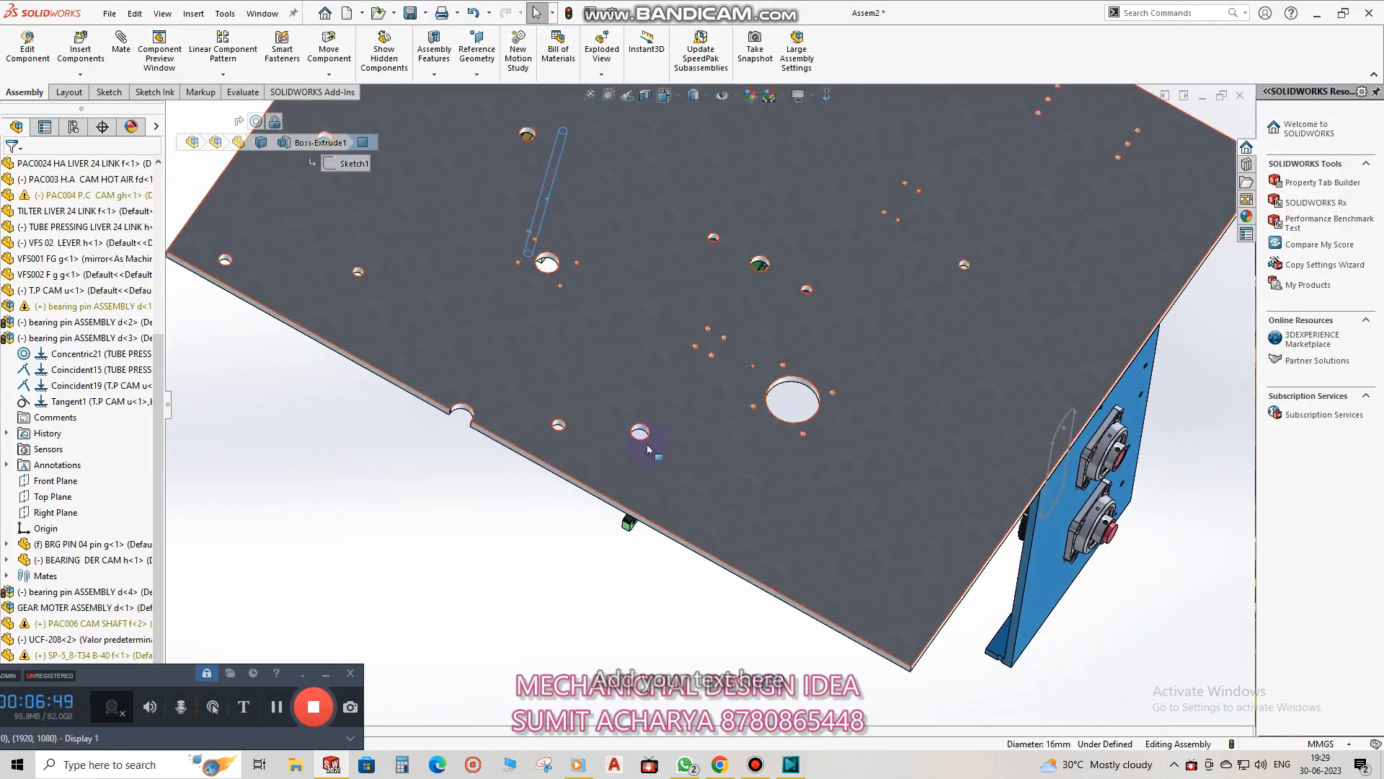
pyautogui.scroll(-3, 655, 425)
pyautogui.keyDown('ctrl'); pyautogui.click(655, 411); pyautogui.keyUp('ctrl')
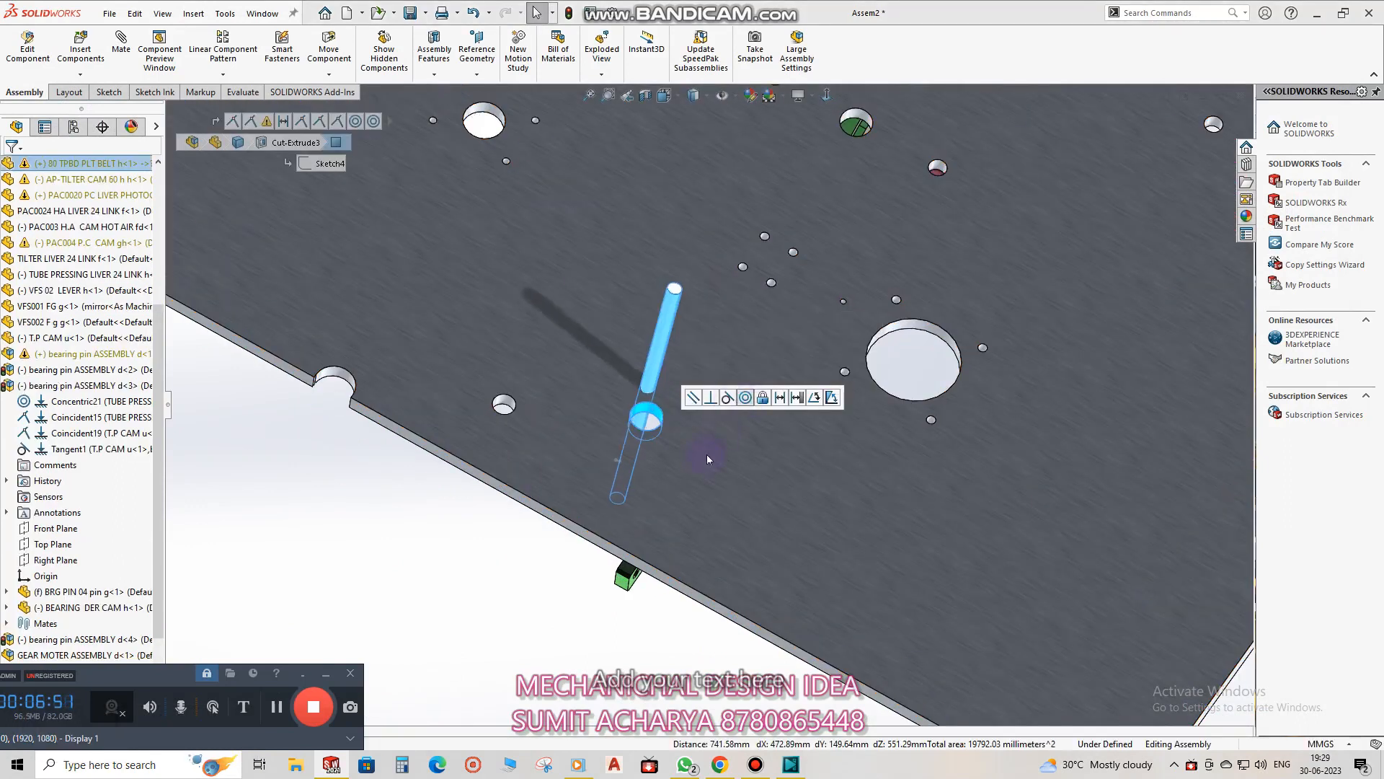
pyautogui.click(569, 490)
# Try to add a concentric mate between the rod link's lower hole and the end hole of the green lever.
pyautogui.scroll(4, 747, 476)
pyautogui.moveTo(759, 339); pyautogui.dragTo(711, 216, button='middle')
pyautogui.scroll(-3, 718, 499)
pyautogui.scroll(-4, 717, 499)
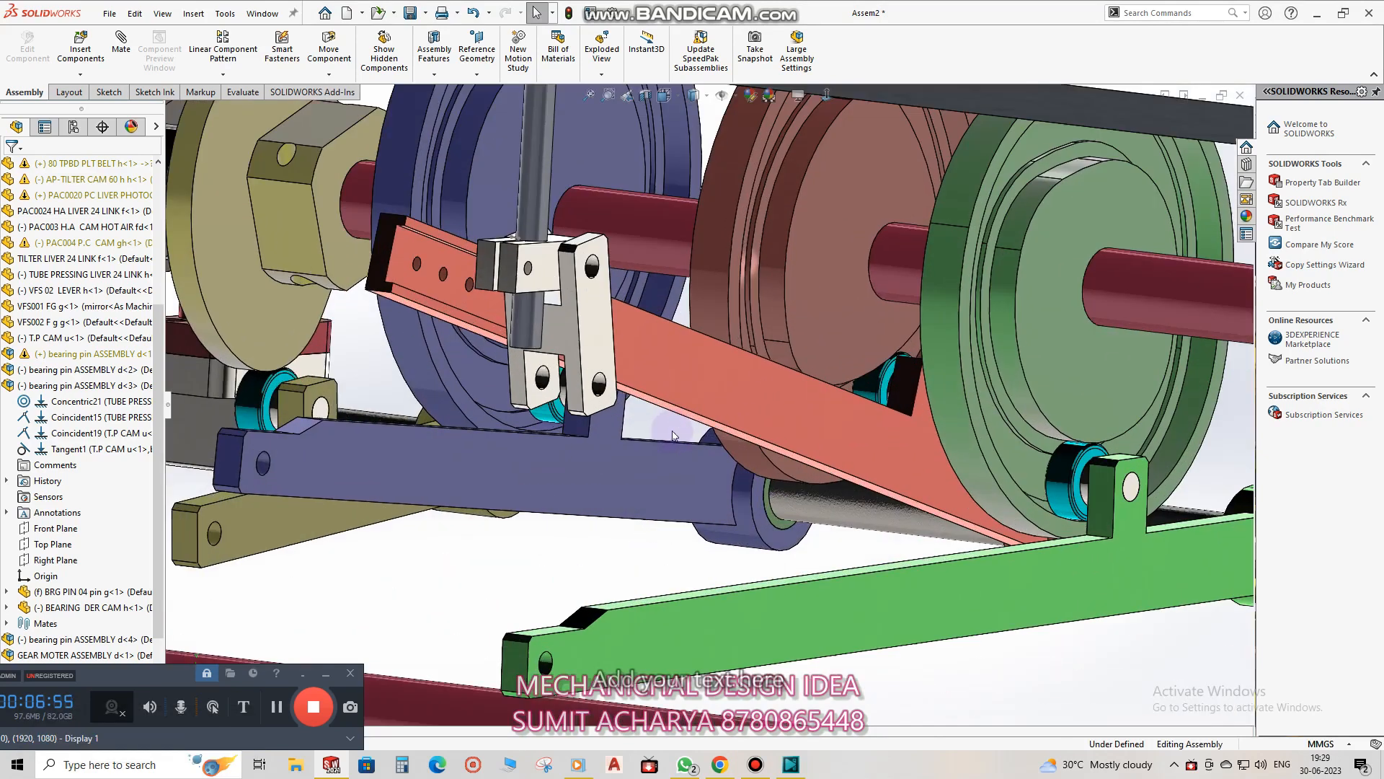
pyautogui.click(601, 390)
pyautogui.keyDown('ctrl'); pyautogui.click(546, 661); pyautogui.keyUp('ctrl')
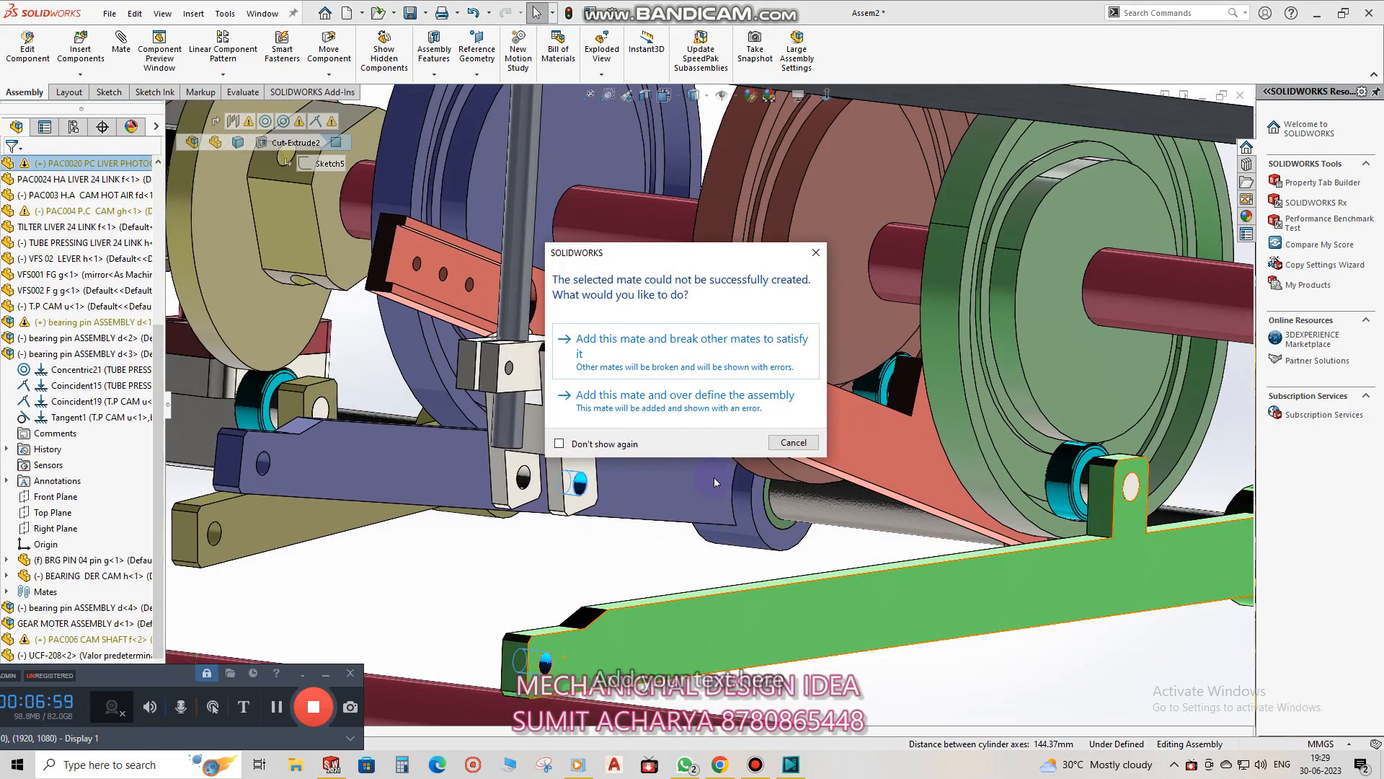
pyautogui.press('Escape')
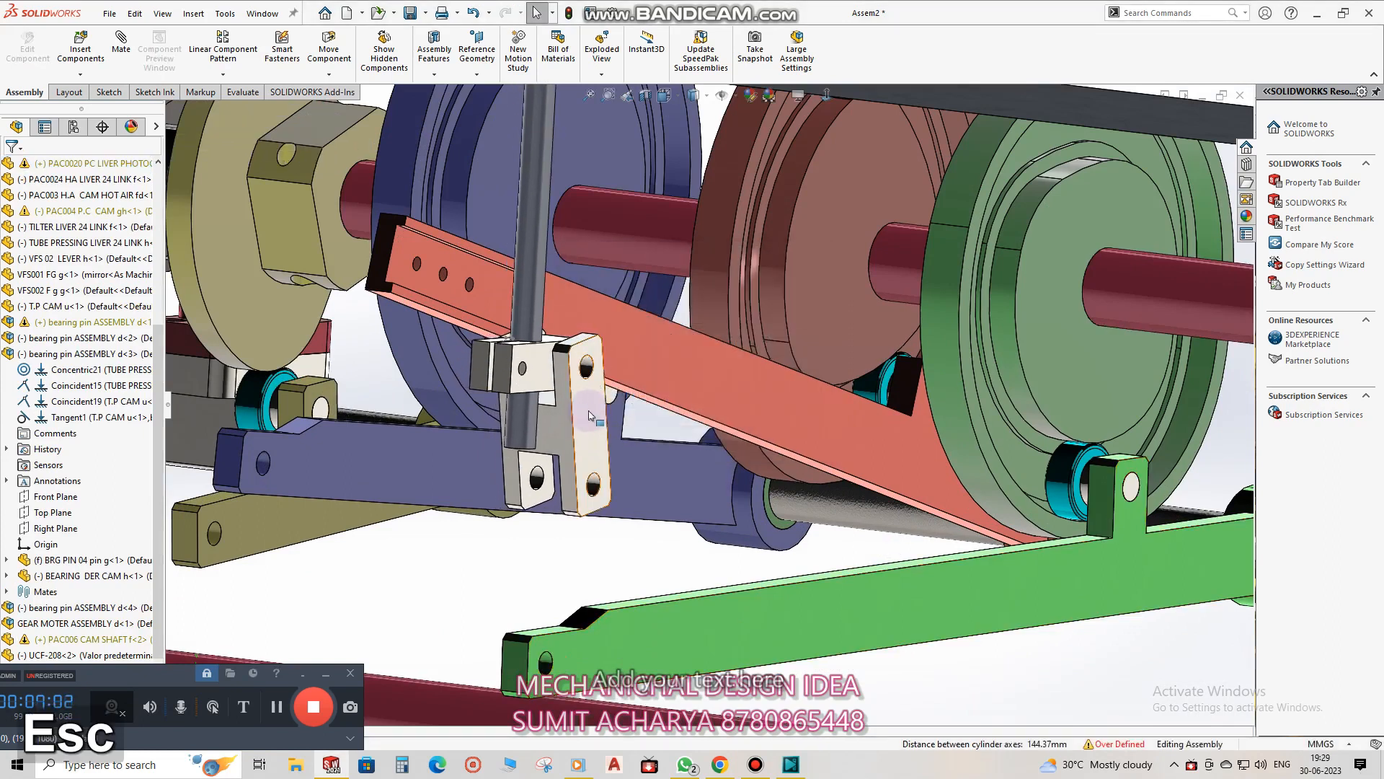
pyautogui.click(589, 416)
pyautogui.press('Escape')
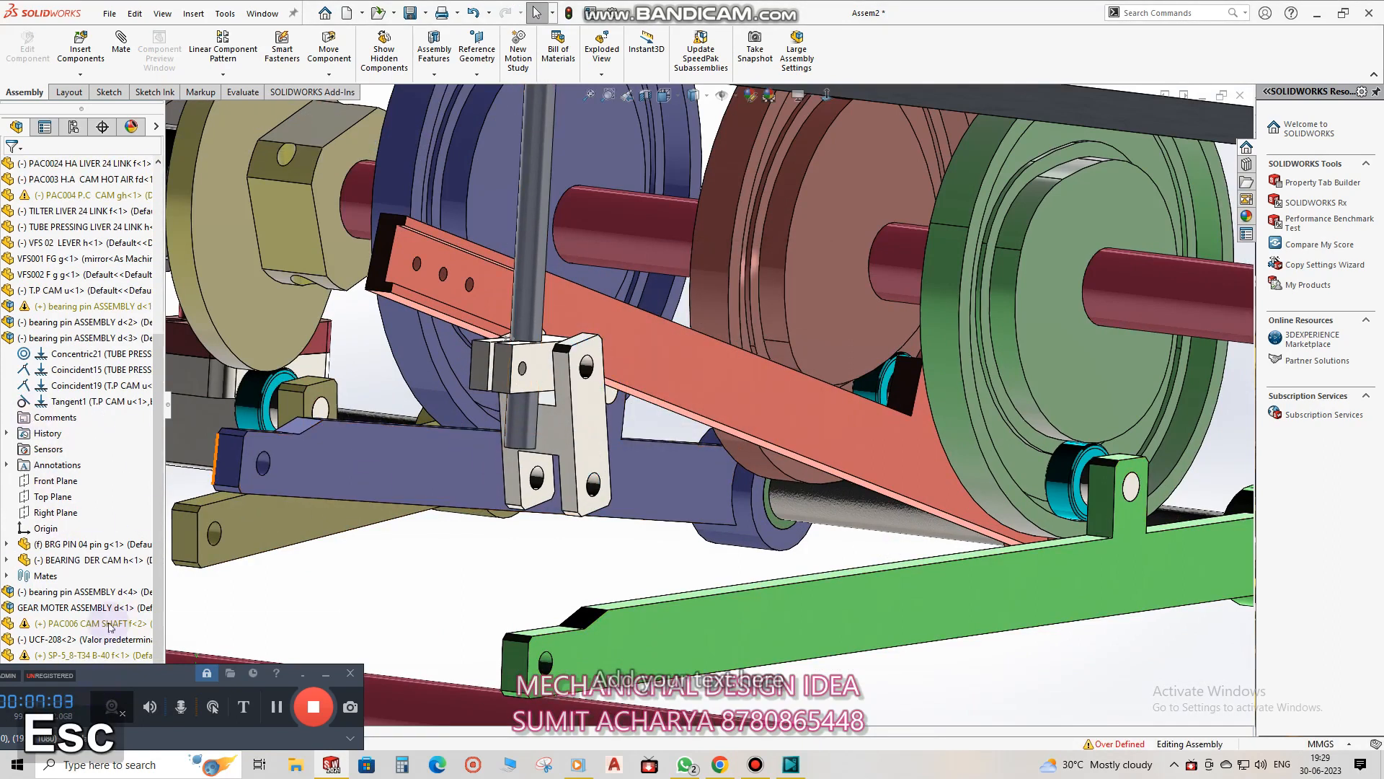
# Collapse the feature tree items and make the subassembly bearing pin ASSEMBLY d t flexible.
pyautogui.rightClick(108, 513)
pyautogui.click(135, 525)
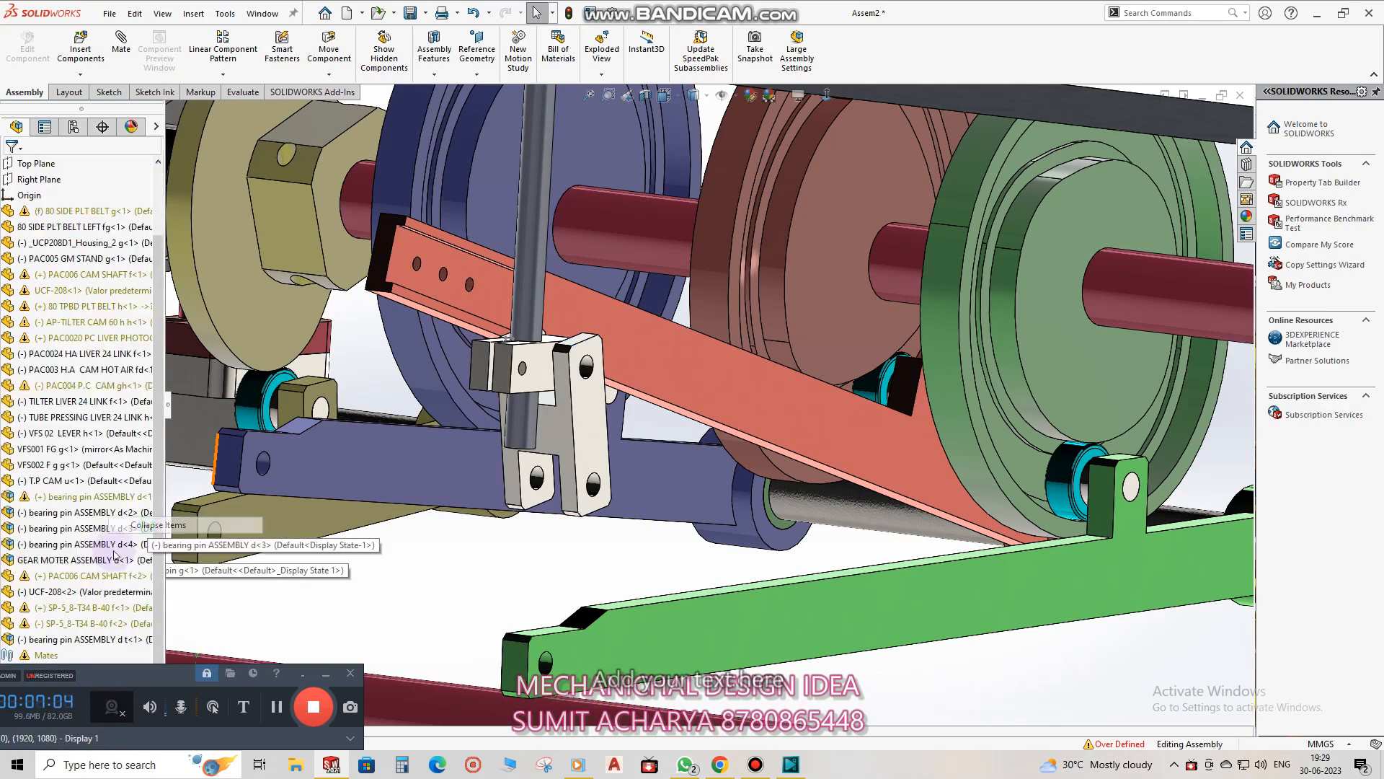
pyautogui.click(83, 640)
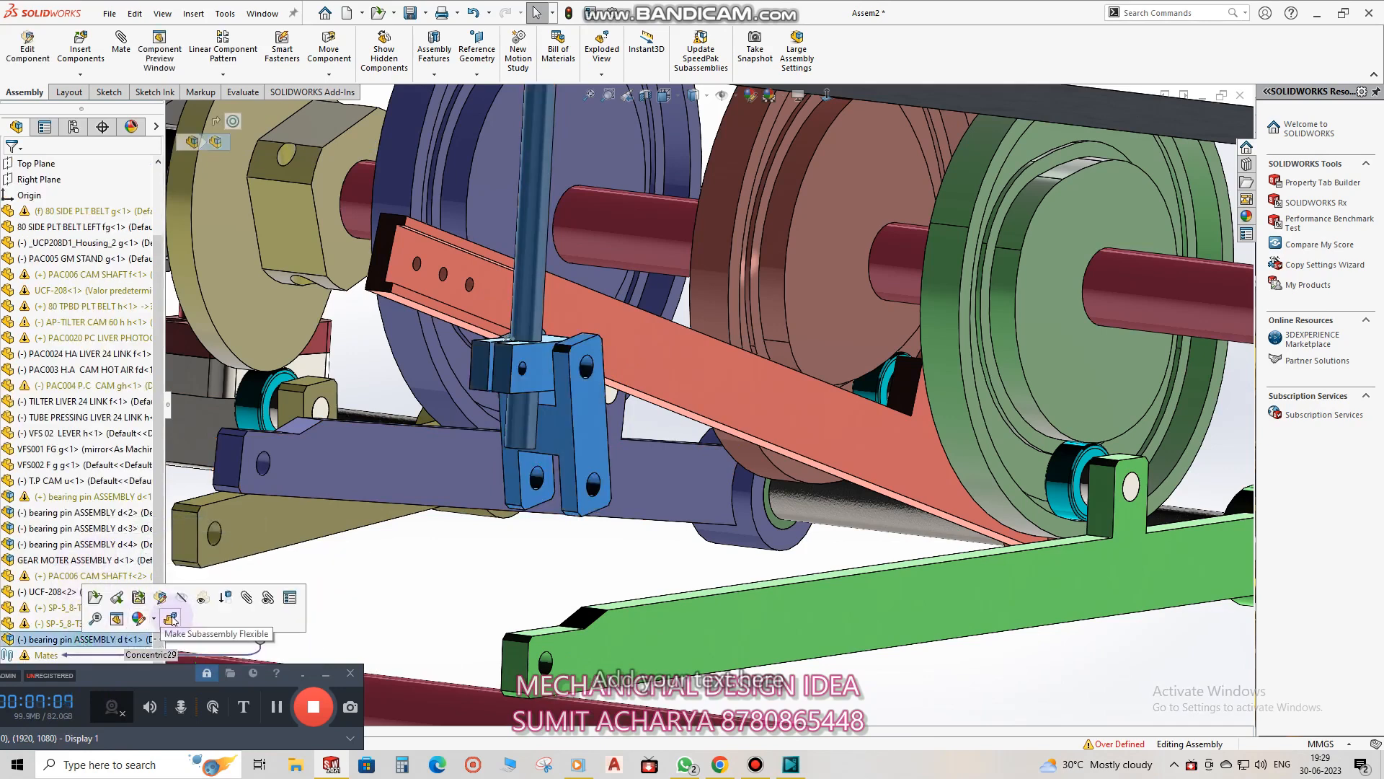
pyautogui.click(171, 618)
pyautogui.click(396, 561)
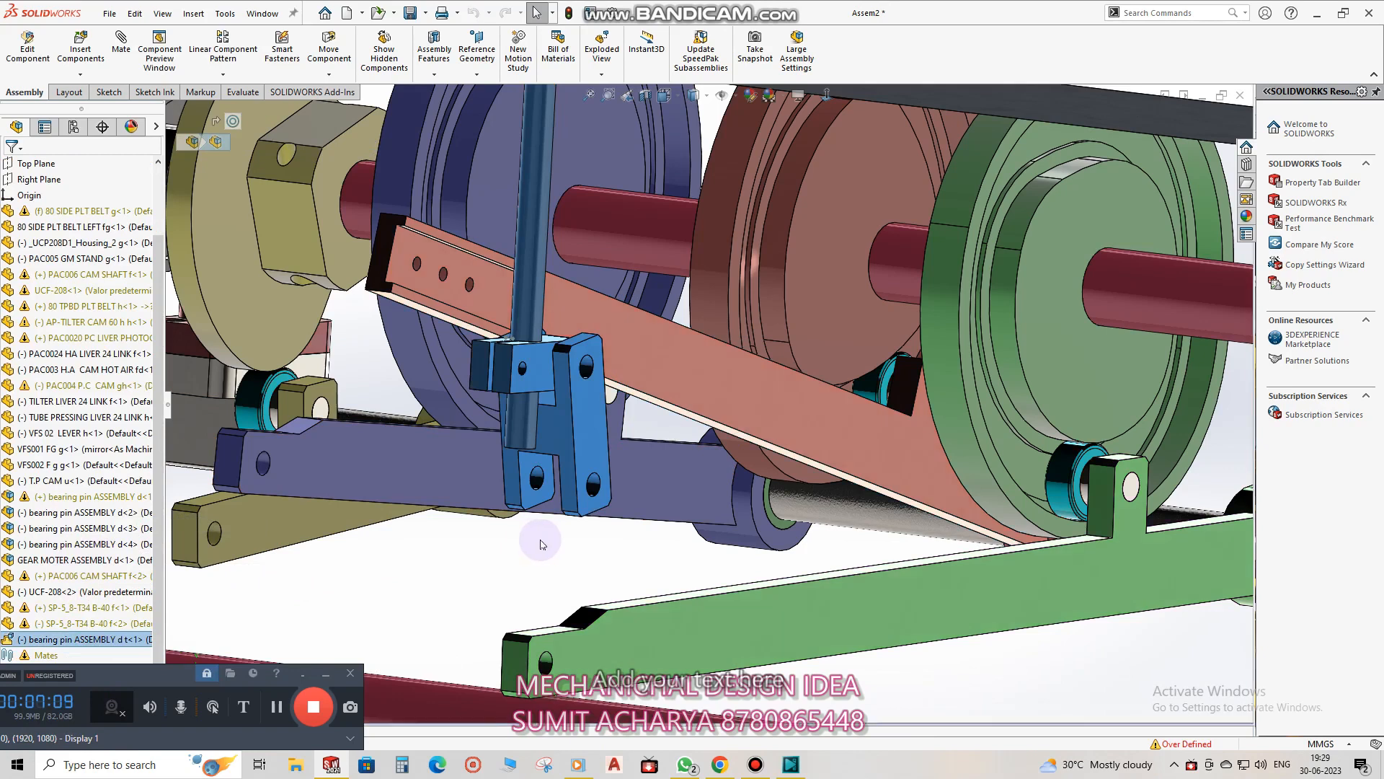
# Add a concentric mate between the flexible link's lower hole and the end hole of the green lever.
pyautogui.moveTo(592, 486); pyautogui.dragTo(618, 575)
pyautogui.keyDown('ctrl'); pyautogui.click(565, 658); pyautogui.keyUp('ctrl')
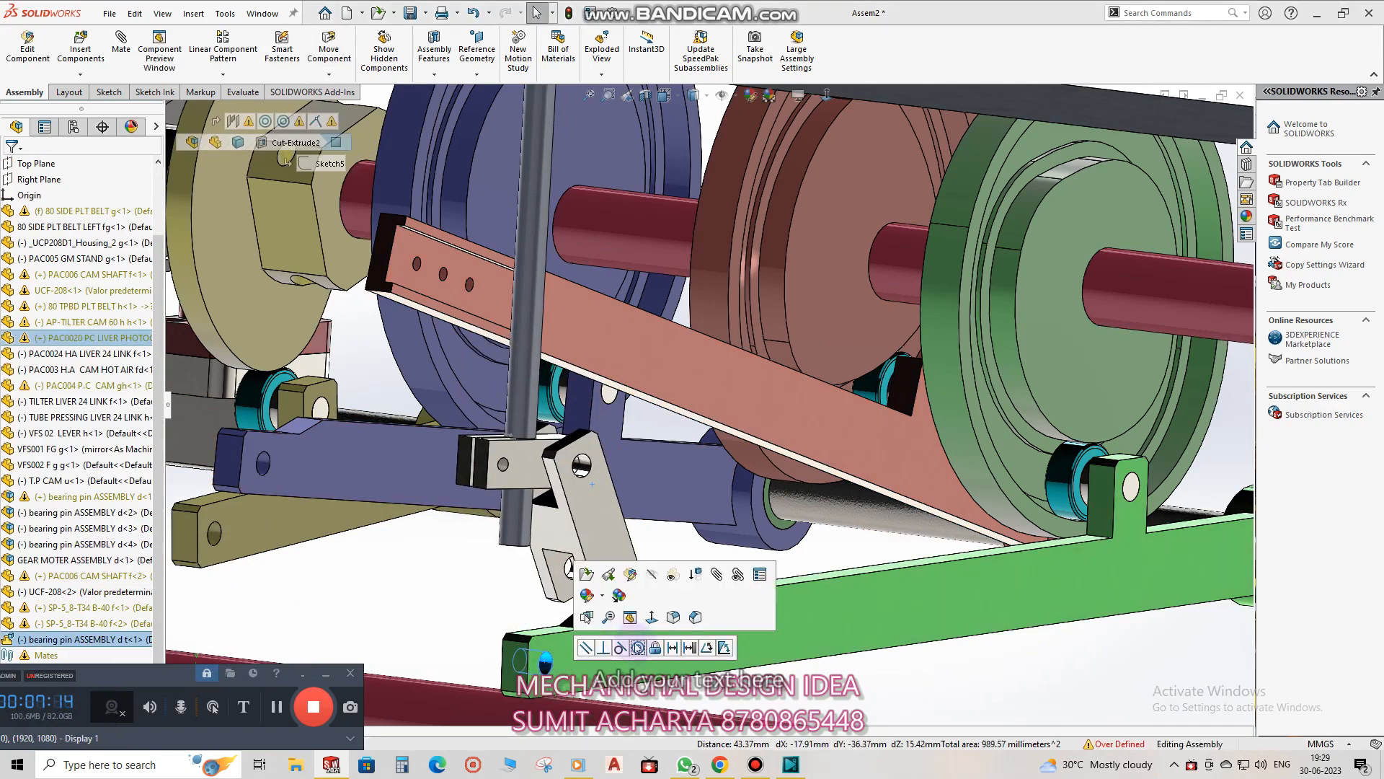
pyautogui.scroll(7, 550, 496)
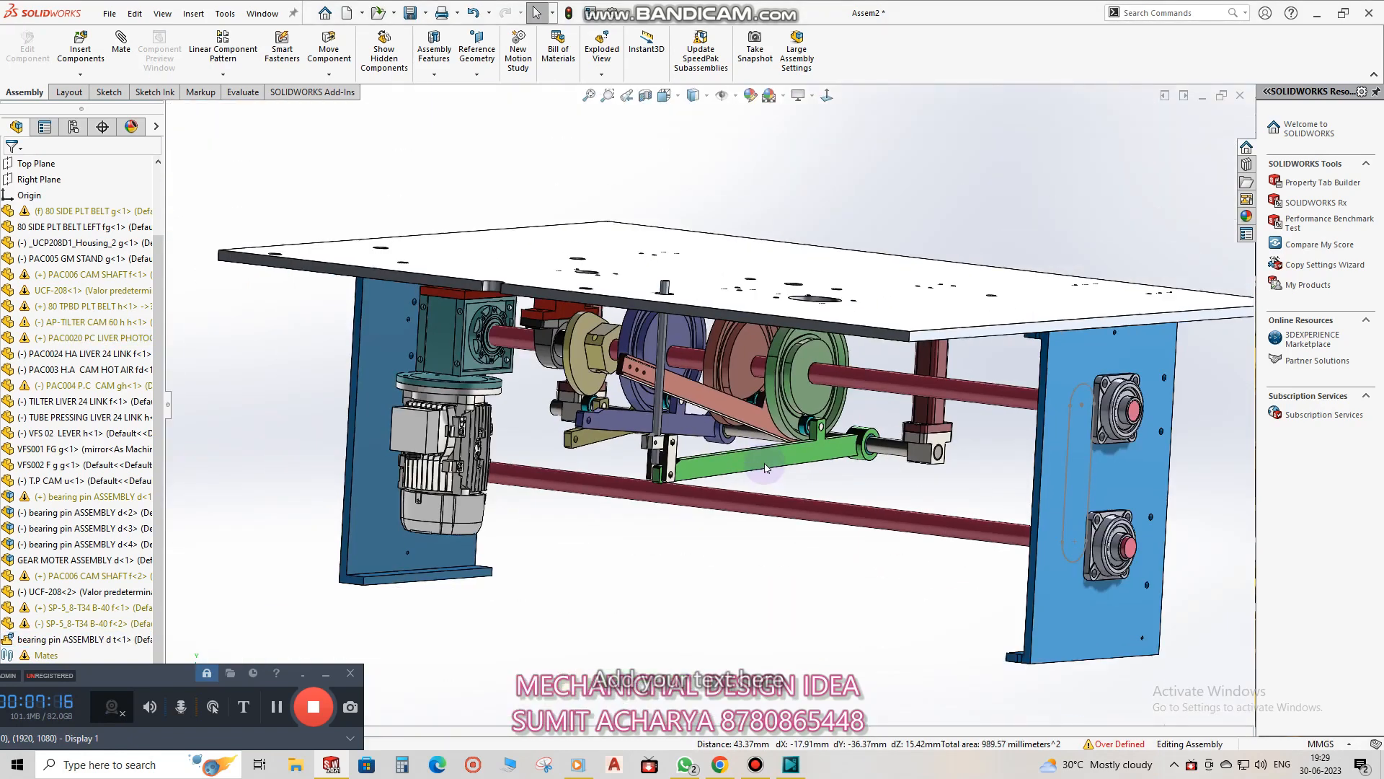
# Turn the cams on the upper shaft to test the motion of the levers and the connected rod.
pyautogui.moveTo(924, 380); pyautogui.dragTo(751, 461)
pyautogui.click(750, 445)
pyautogui.moveTo(803, 406); pyautogui.dragTo(858, 432)
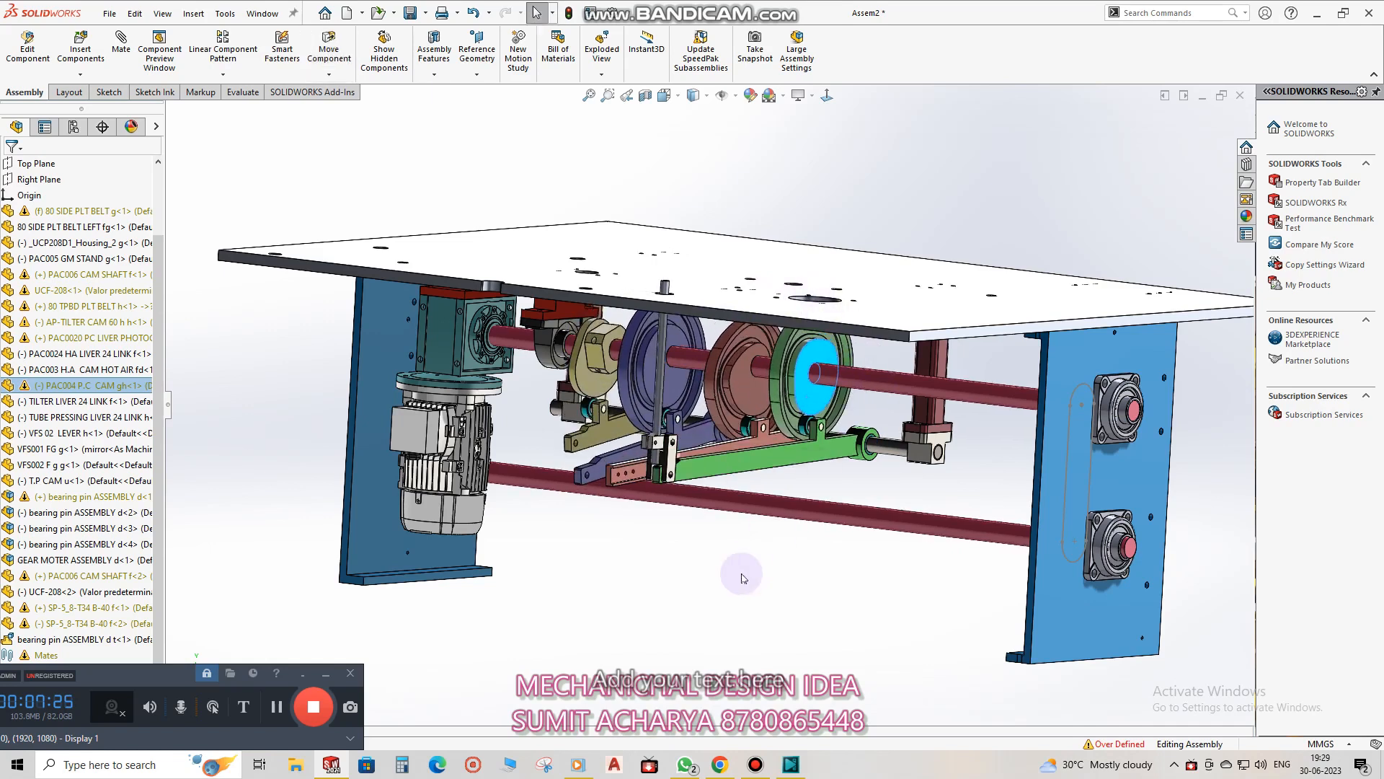
pyautogui.click(743, 576)
pyautogui.moveTo(139, 672); pyautogui.dragTo(178, 767)
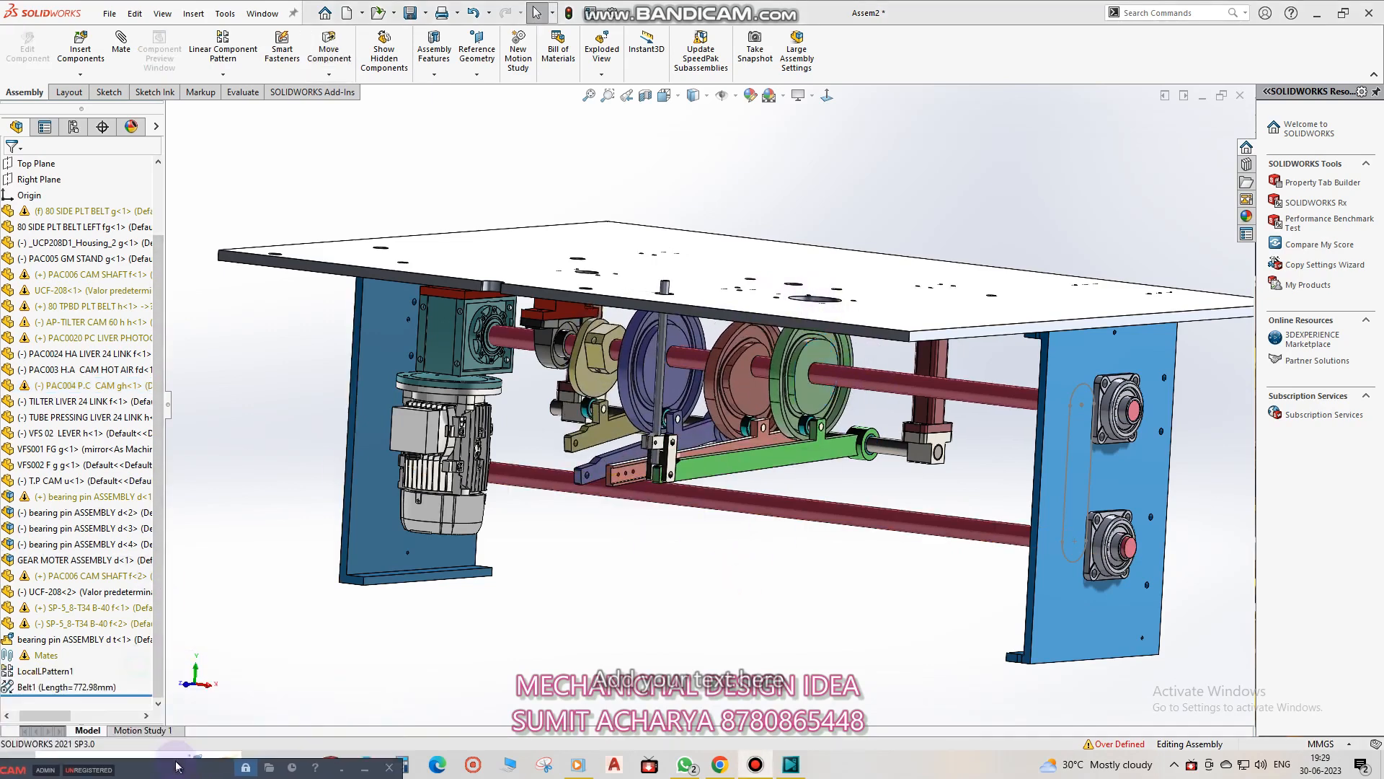
# Copy the subassembly bearing pin ASSEMBLY d t and paste a second instance into the assembly.
pyautogui.click(77, 643)
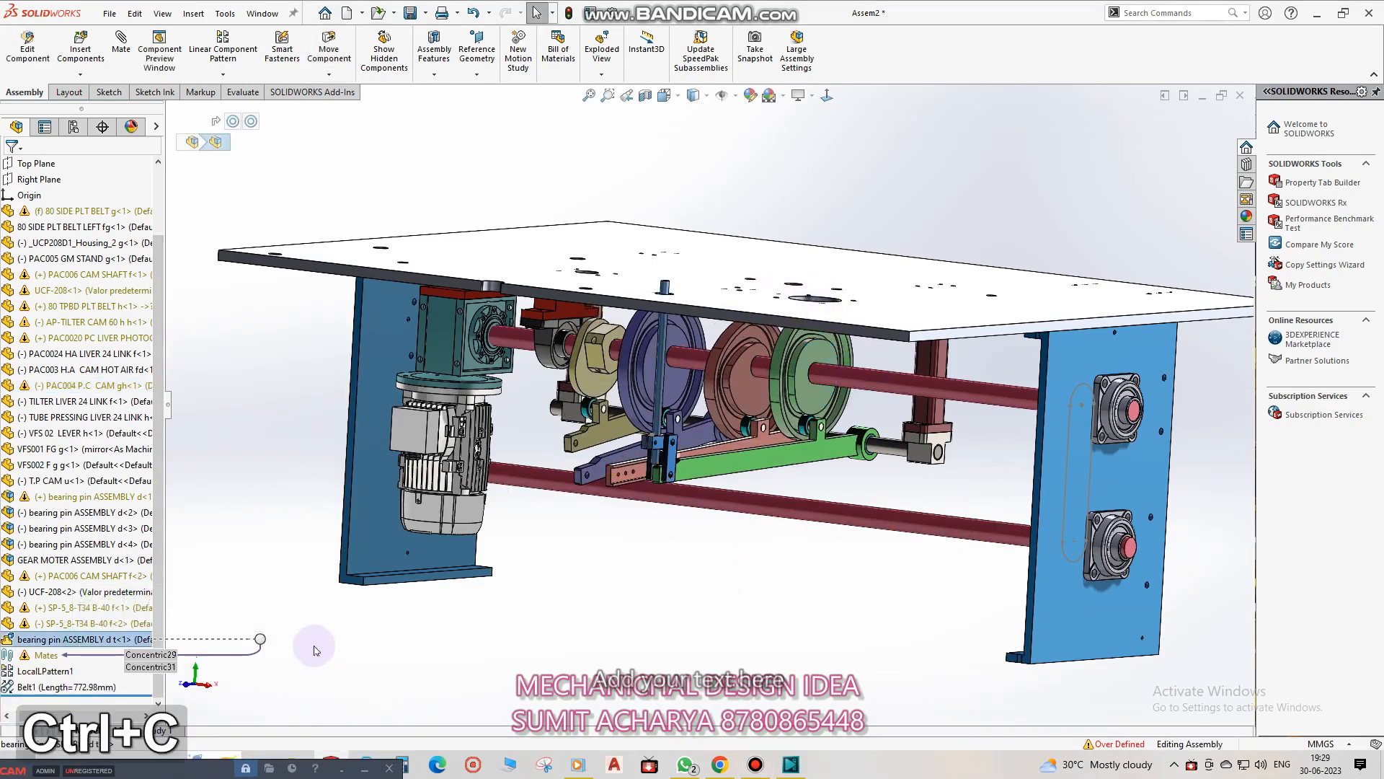
pyautogui.click(357, 645)
pyautogui.hotkey('ctrl', 'v')
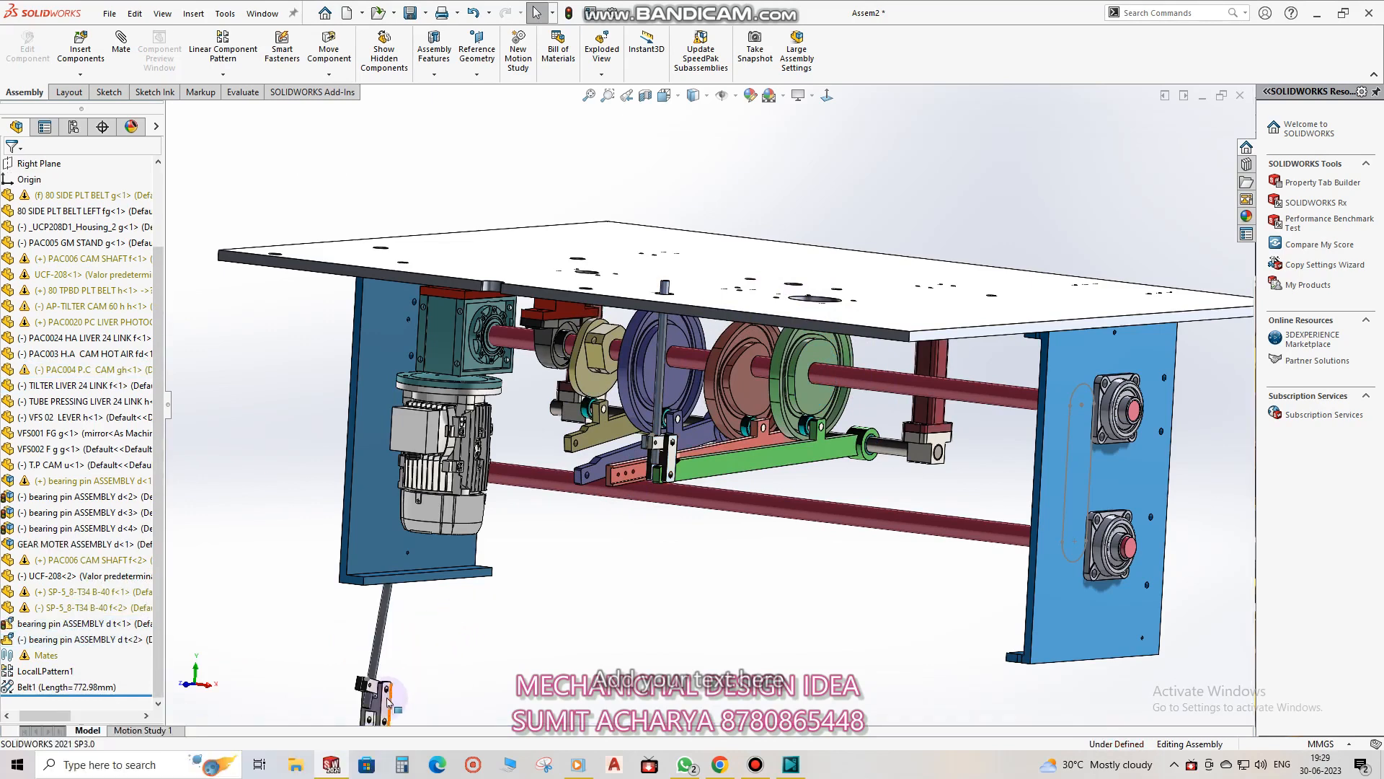
# Add a concentric mate between the copied link's lower hole and the end hole of the blue lever.
pyautogui.scroll(-5, 606, 476)
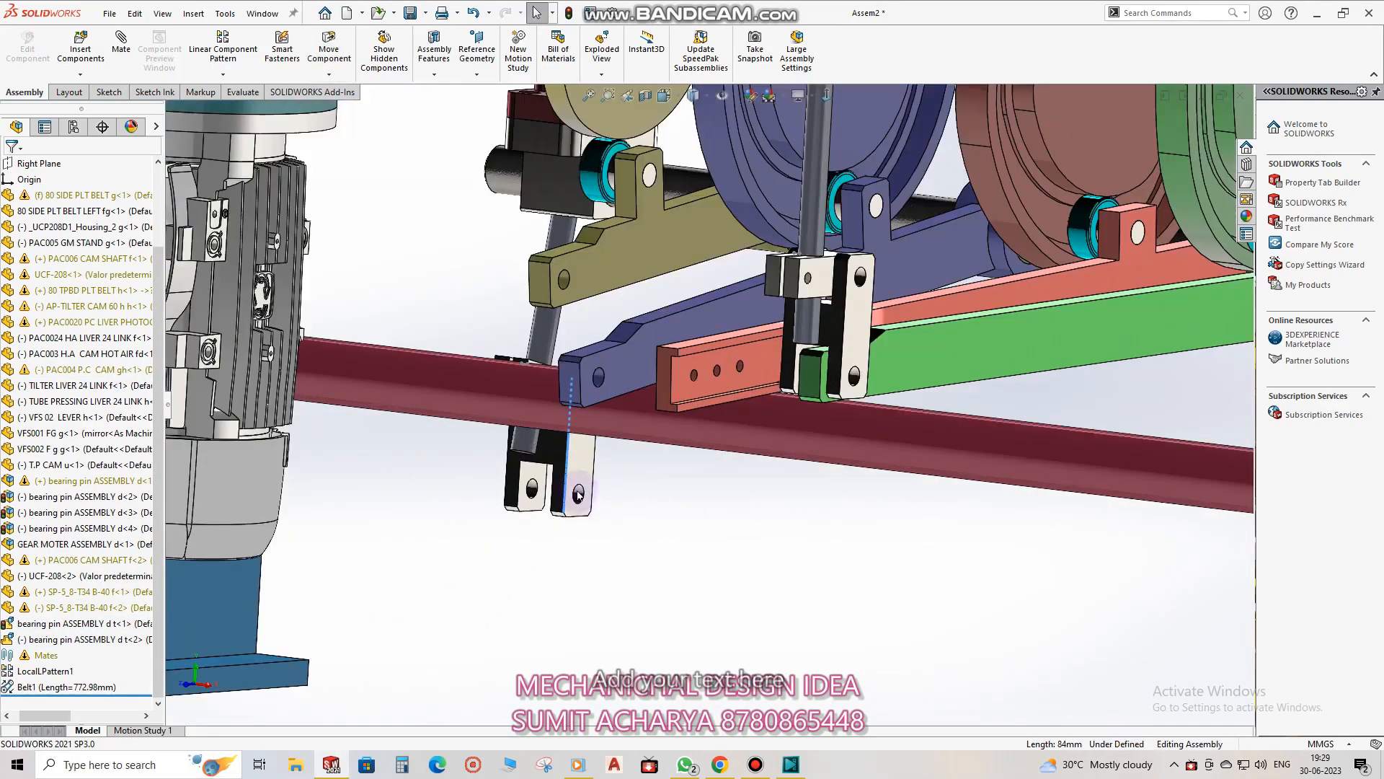
pyautogui.click(578, 495)
pyautogui.keyDown('ctrl'); pyautogui.click(588, 376); pyautogui.keyUp('ctrl')
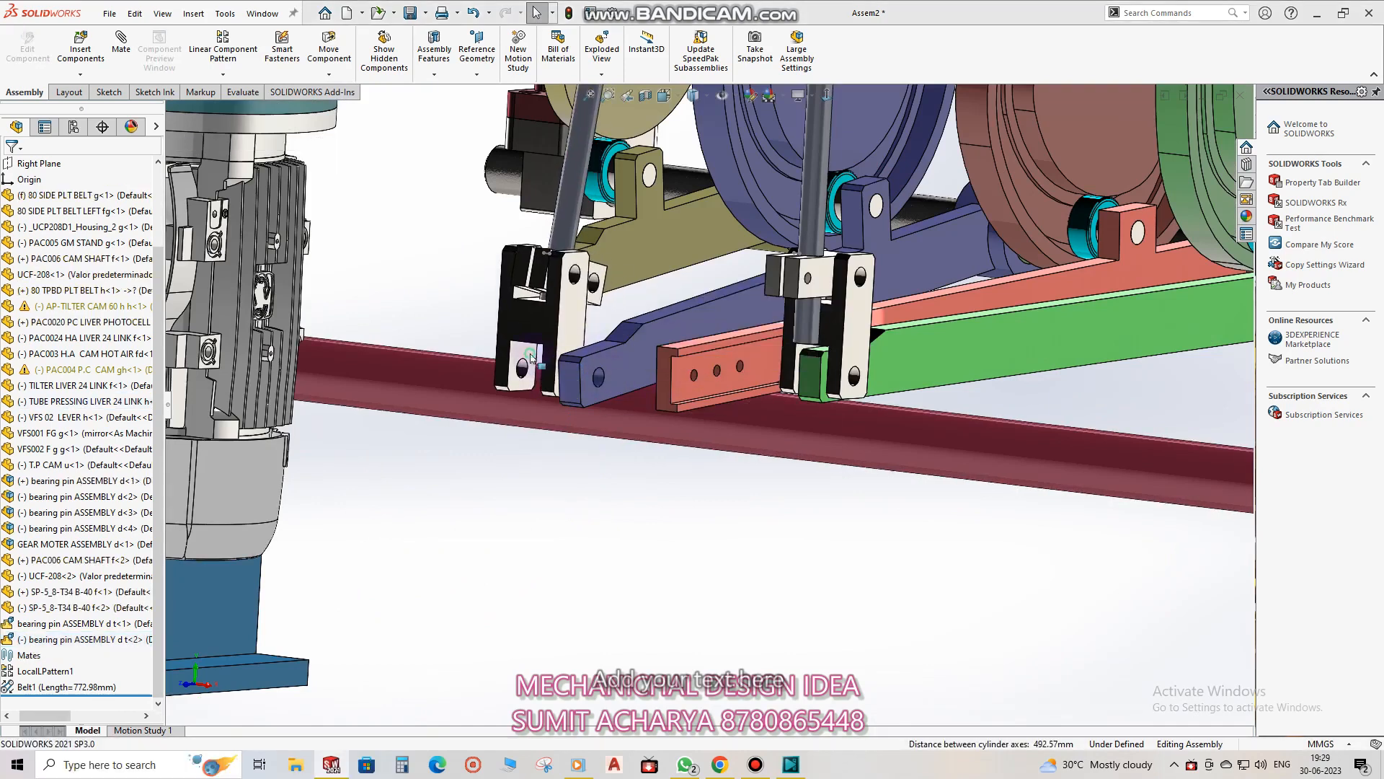
# Try to add a concentric mate between the copied vertical rod and its hole in the table plate.
pyautogui.click(580, 189)
pyautogui.moveTo(581, 189); pyautogui.dragTo(676, 368, button='middle')
pyautogui.keyDown('ctrl'); pyautogui.click(600, 427); pyautogui.keyUp('ctrl')
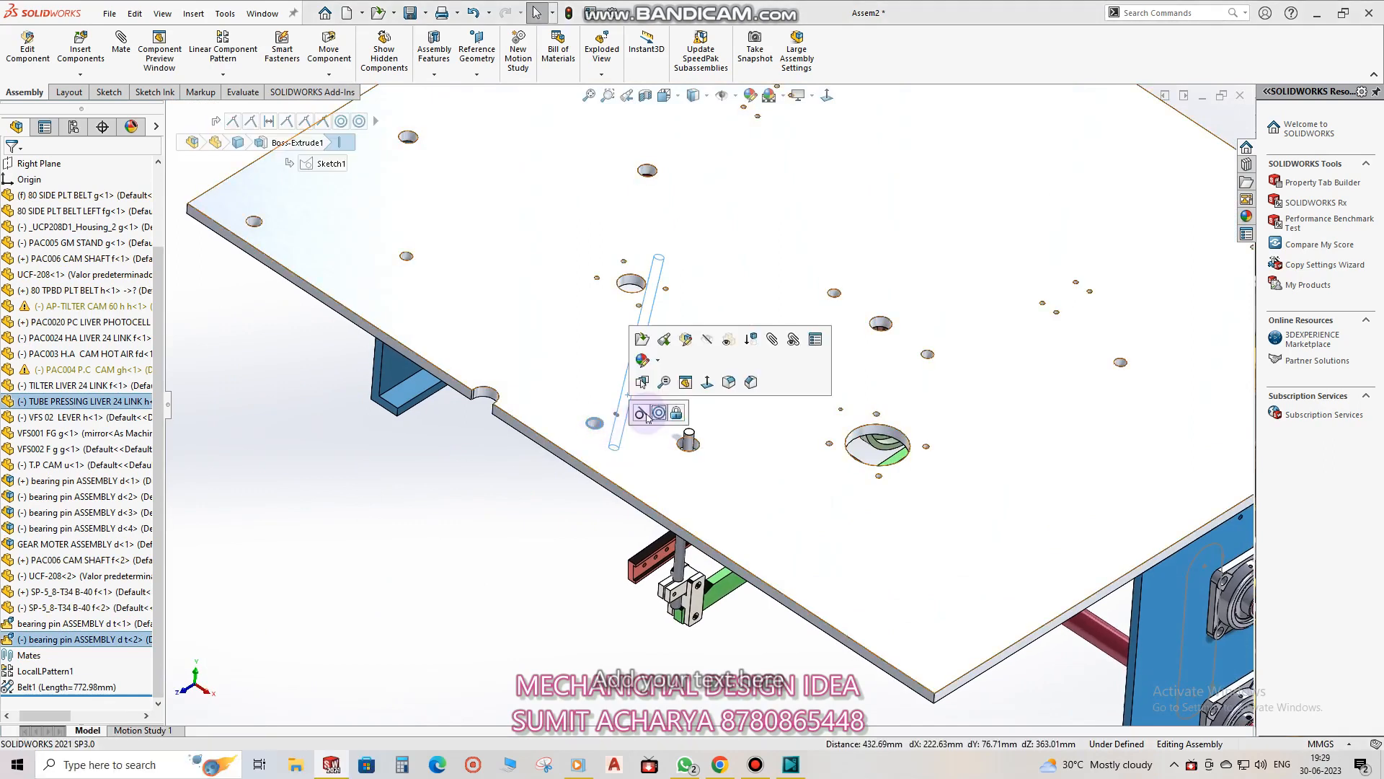
pyautogui.click(658, 413)
pyautogui.press('Escape')
pyautogui.moveTo(707, 414); pyautogui.dragTo(739, 331, button='middle')
pyautogui.scroll(-3, 462, 392)
pyautogui.click(454, 364)
pyautogui.keyDown('ctrl'); pyautogui.click(376, 434); pyautogui.keyUp('ctrl')
pyautogui.click(442, 405)
pyautogui.press('Escape')
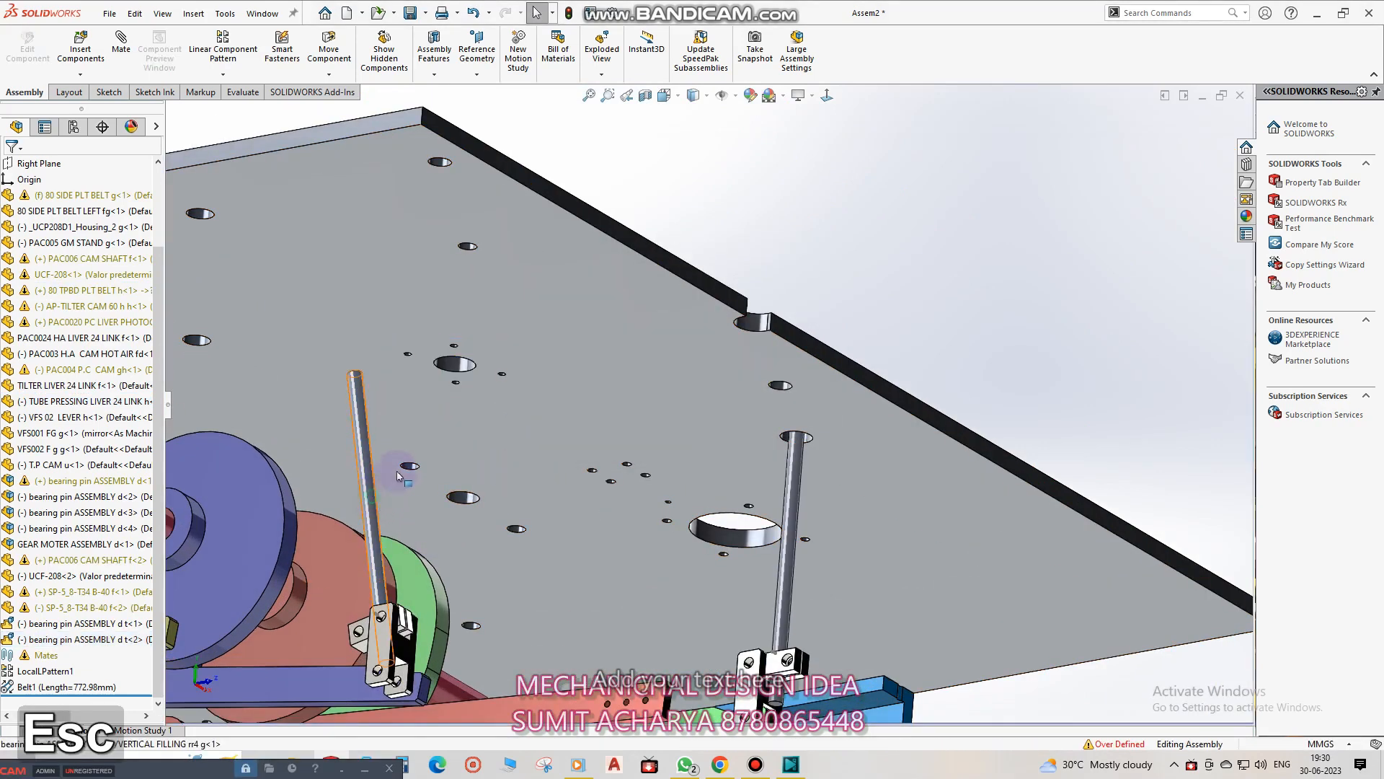
# Move the copied rod and examine its alignment with the table plate from the side and from above.
pyautogui.moveTo(378, 508); pyautogui.dragTo(467, 448)
pyautogui.moveTo(529, 534); pyautogui.dragTo(366, 448, button='middle')
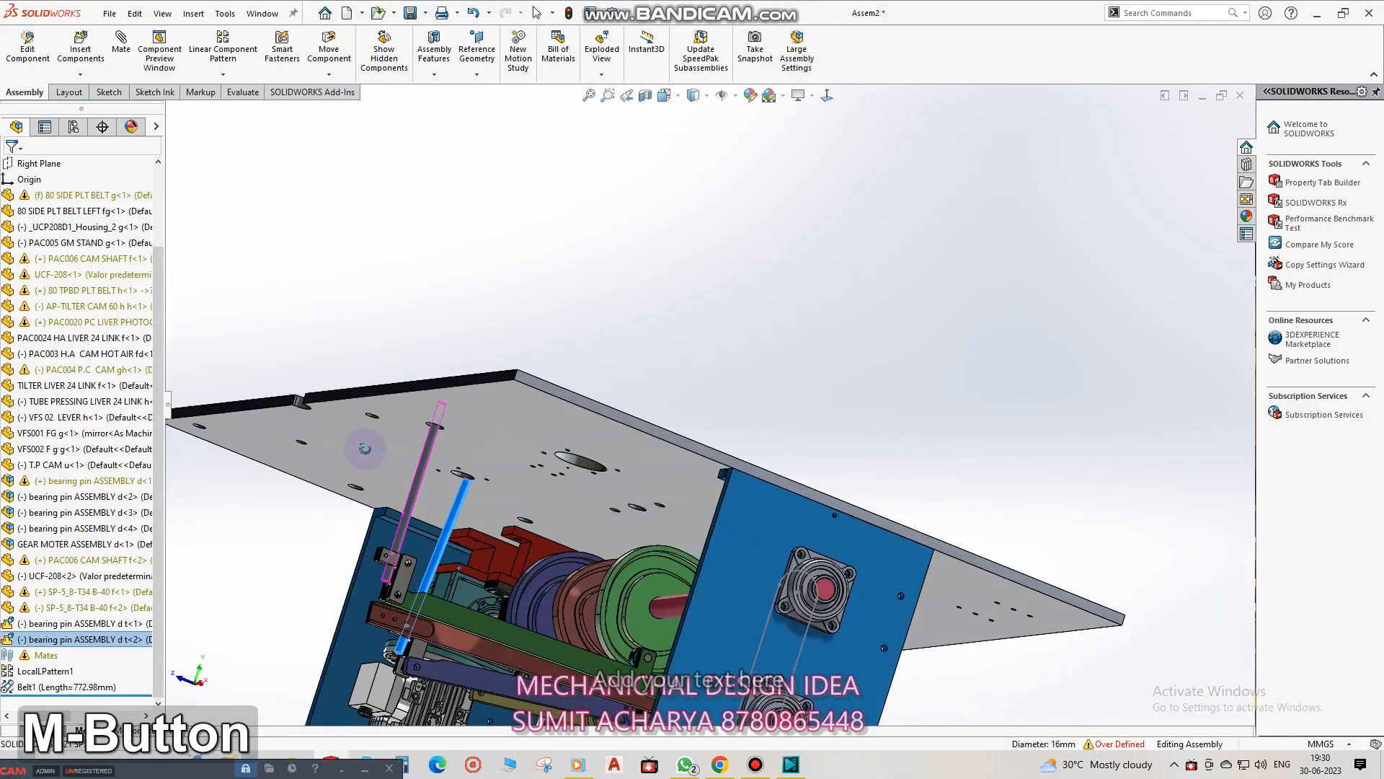
pyautogui.press('Escape')
pyautogui.press('n')
pyautogui.click(740, 502)
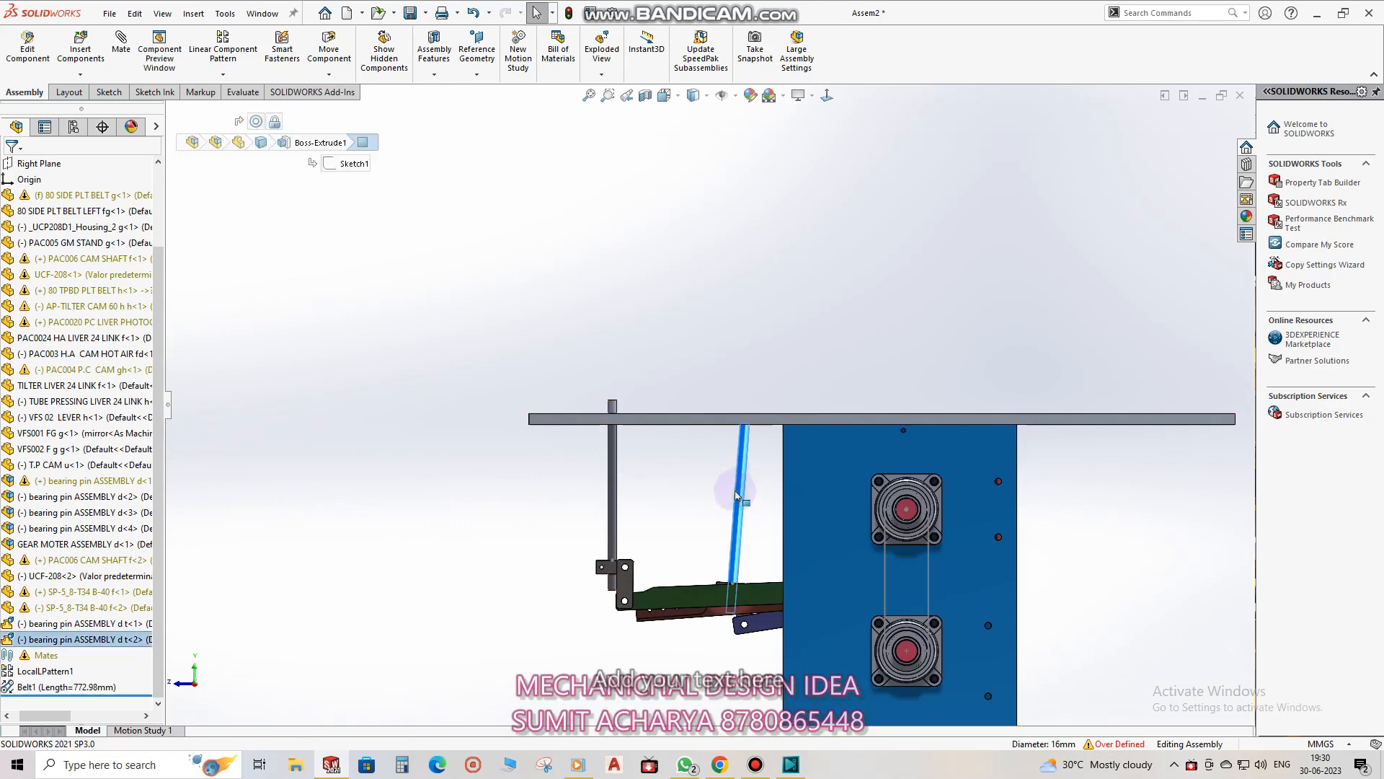
pyautogui.moveTo(778, 502); pyautogui.dragTo(713, 537, button='middle')
pyautogui.click(713, 541)
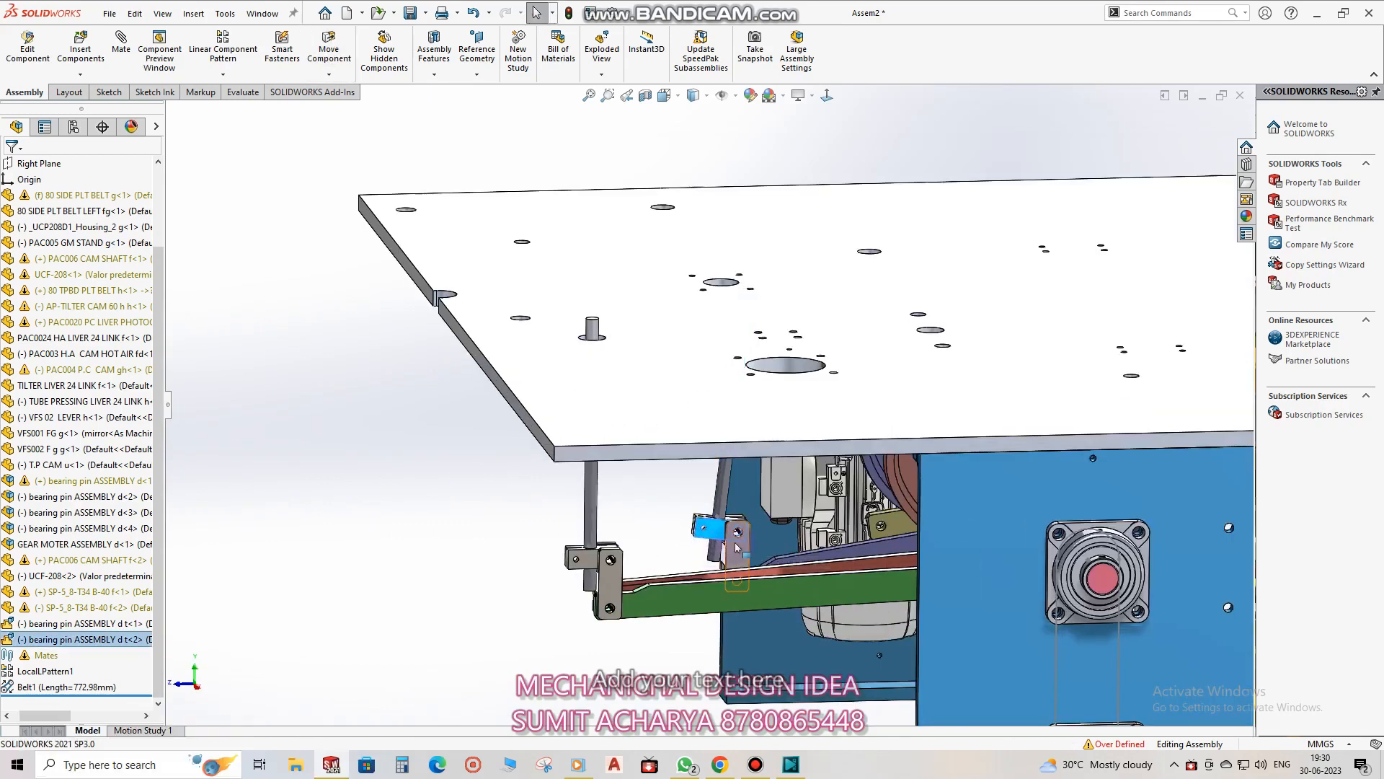
# Make the copied subassembly rigid and shift its link at the end of the blue lever.
pyautogui.press('Escape')
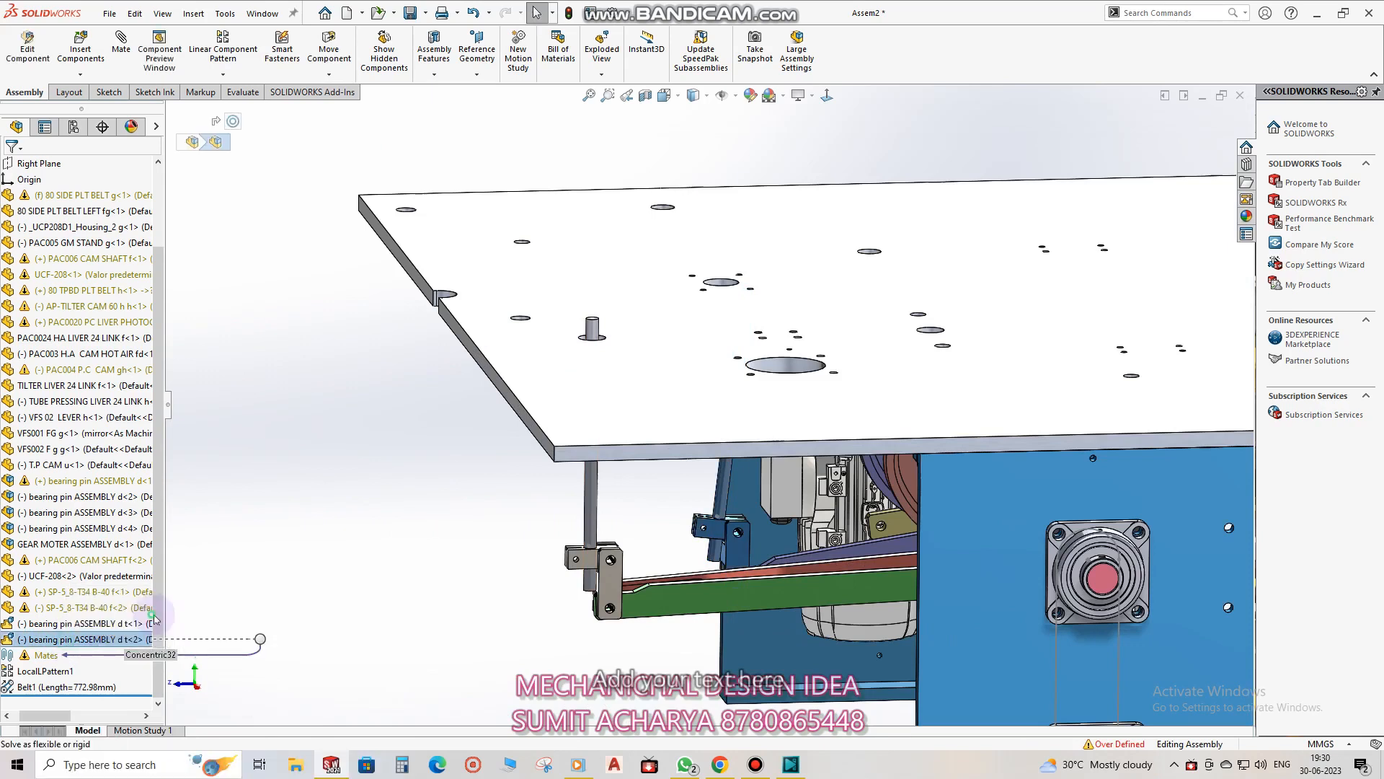
pyautogui.moveTo(728, 445); pyautogui.dragTo(709, 405)
pyautogui.moveTo(709, 405); pyautogui.dragTo(433, 548, button='middle')
pyautogui.scroll(-6, 608, 490)
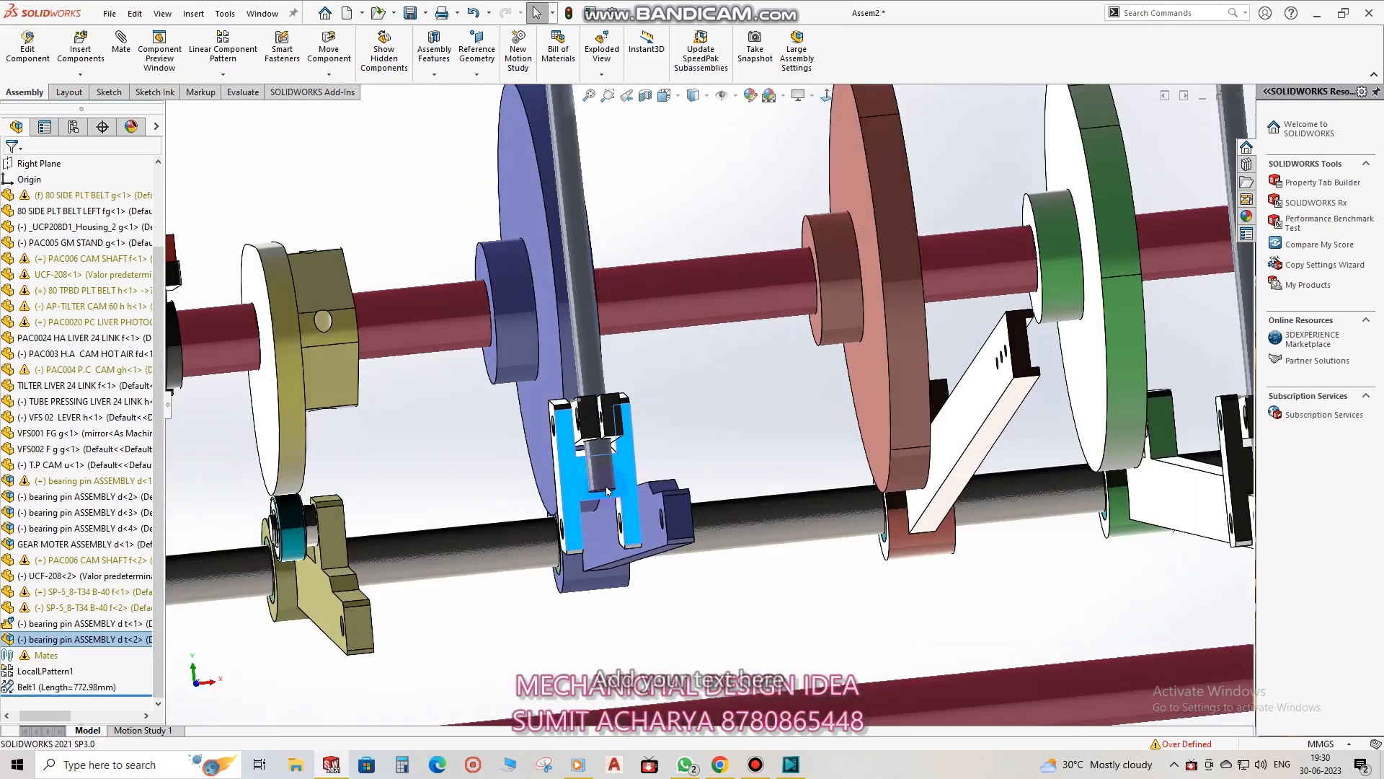
pyautogui.moveTo(606, 491); pyautogui.dragTo(626, 491)
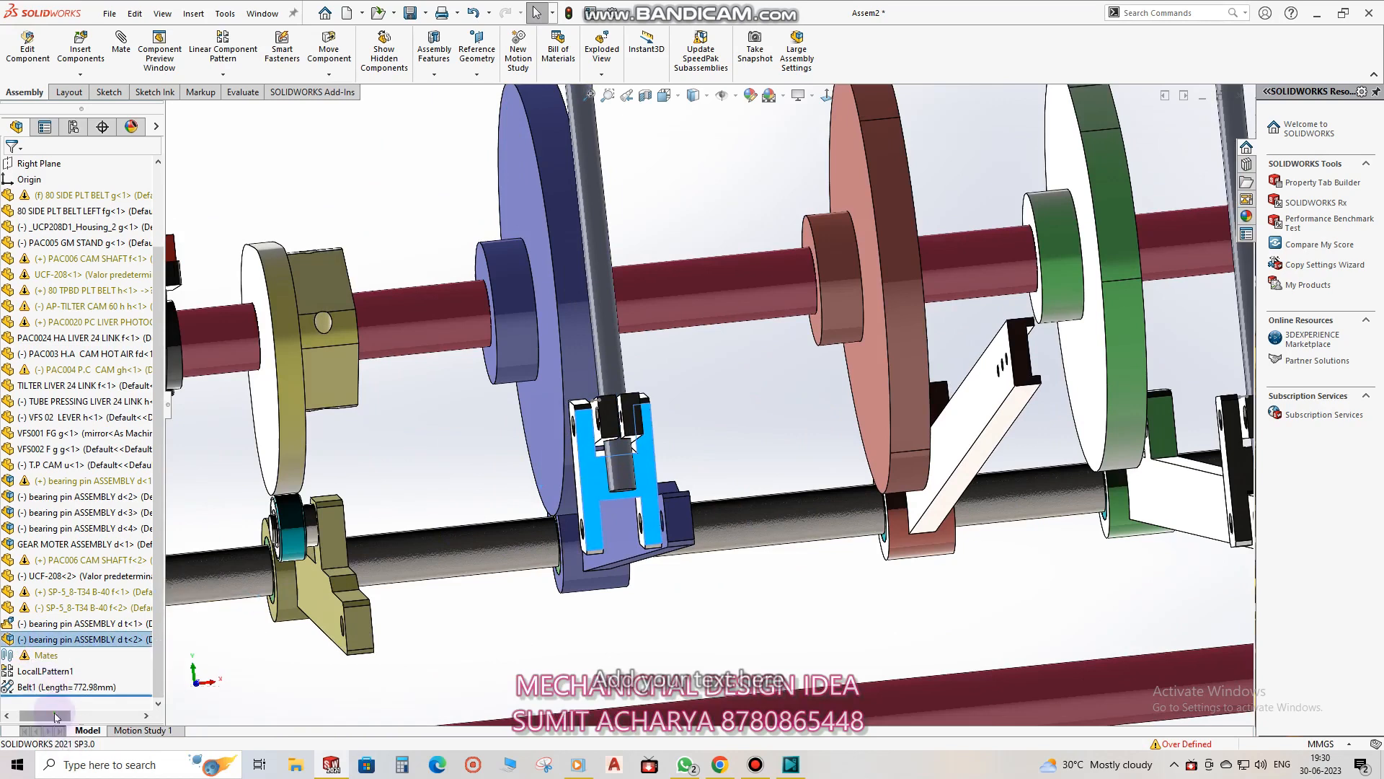
# Expand the copied subassembly in the feature tree and delete its concentric mate to the blue lever.
pyautogui.moveTo(55, 713); pyautogui.dragTo(35, 714)
pyautogui.click(10, 641)
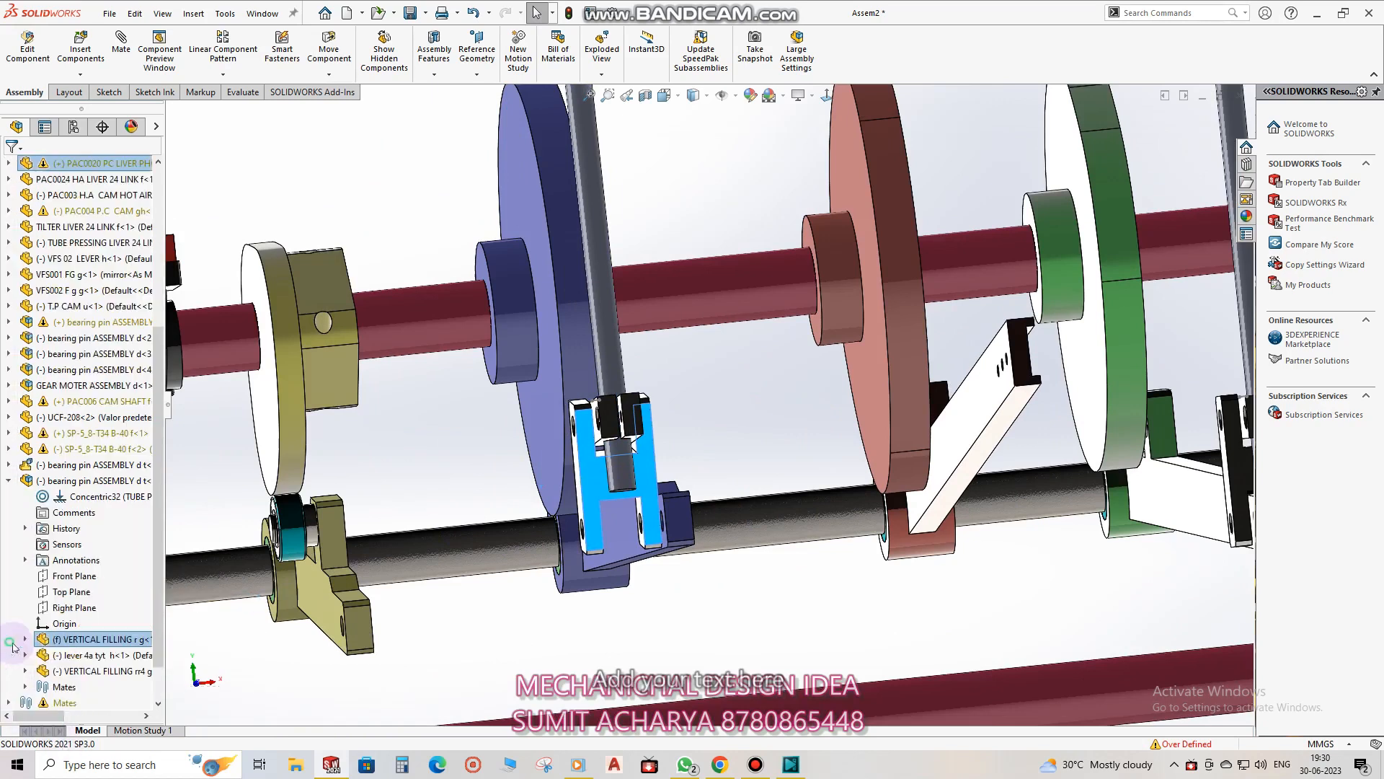
pyautogui.click(60, 502)
pyautogui.press('Delete')
# Add a concentric mate between the copied vertical rod and the hole in the table plate above the blue lever.
pyautogui.click(599, 327)
pyautogui.moveTo(647, 411)
pyautogui.mouseDown(button='middle')
pyautogui.moveTo(620, 516)
pyautogui.moveTo(621, 609)
pyautogui.moveTo(632, 418)
pyautogui.mouseUp(button='middle')
pyautogui.moveTo(624, 701); pyautogui.dragTo(582, 703, button='middle')
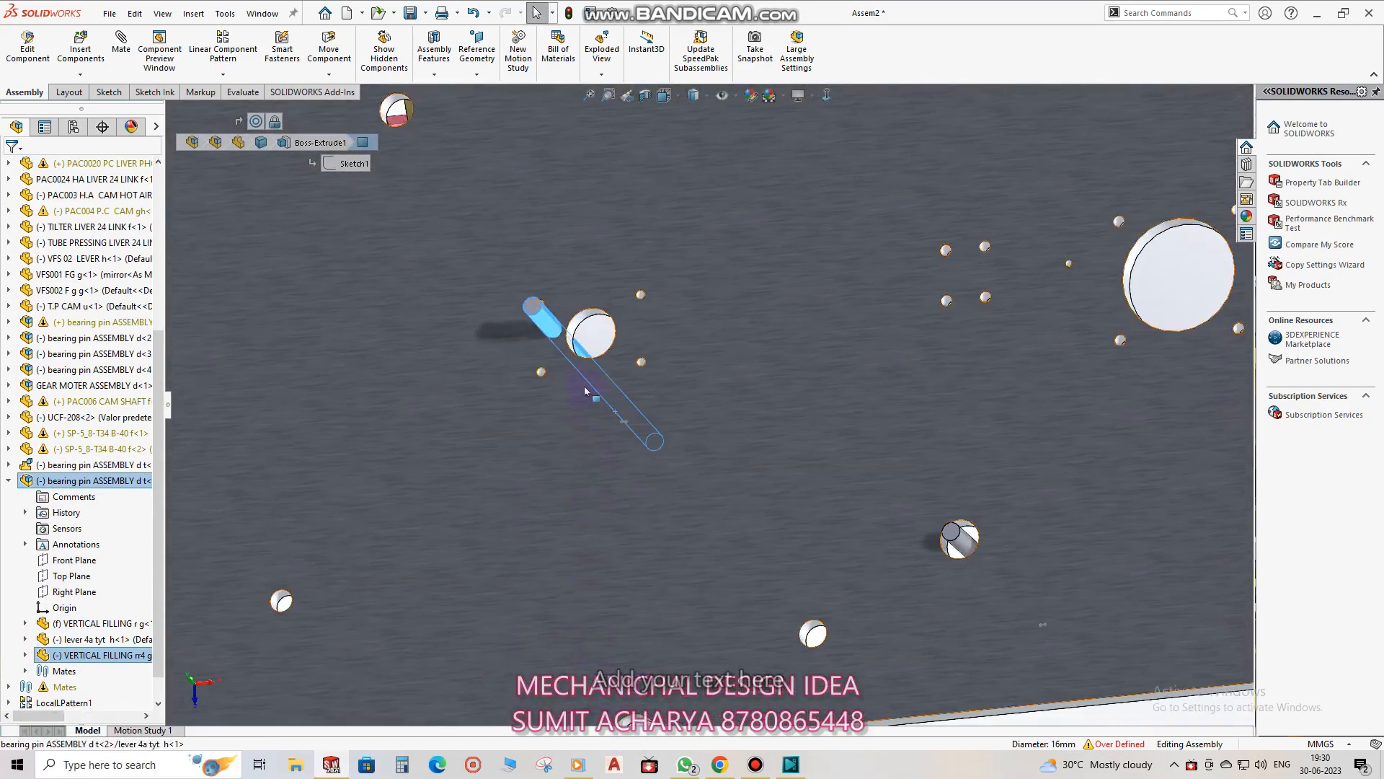
pyautogui.keyDown('ctrl'); pyautogui.click(581, 318); pyautogui.keyUp('ctrl')
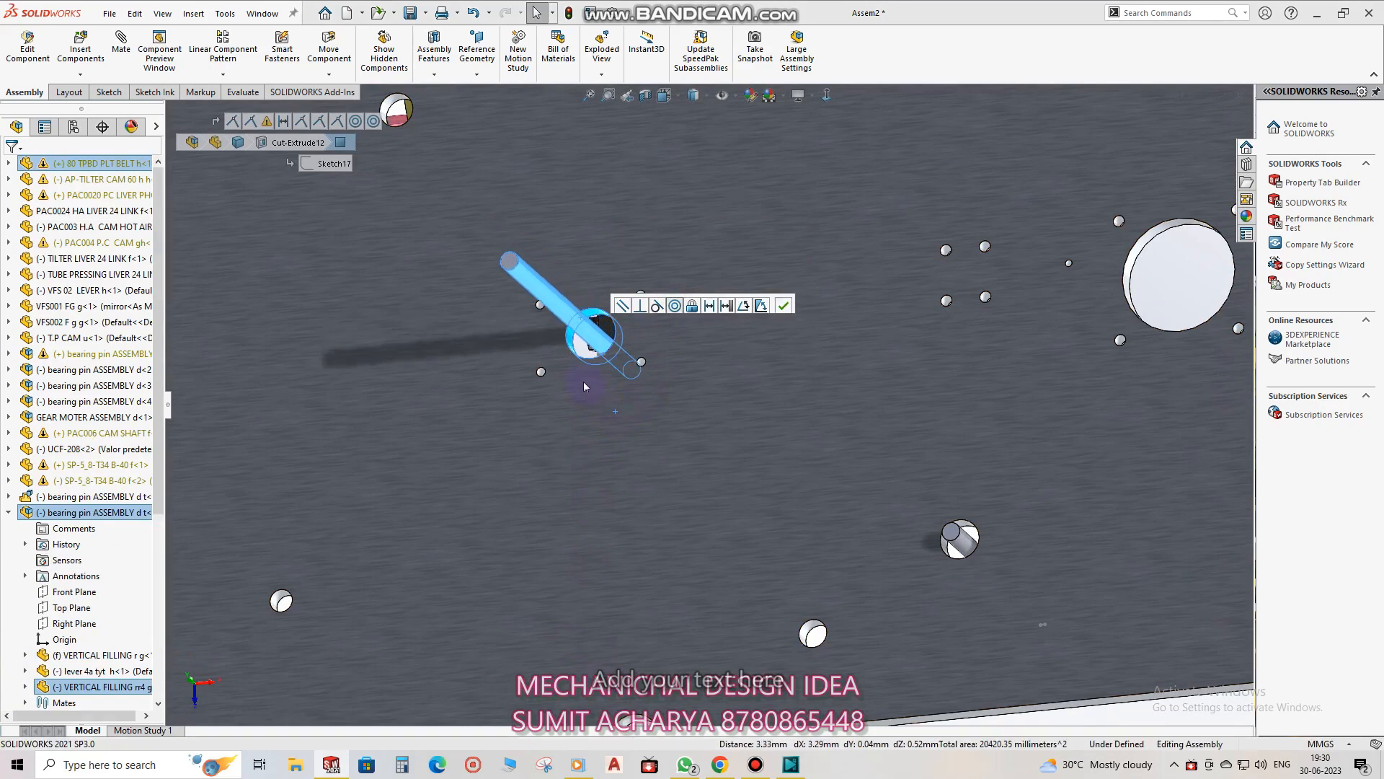
# Slide the copied rod along its table hole until its link sits beside the end of the blue lever.
pyautogui.scroll(6, 695, 468)
pyautogui.moveTo(649, 426); pyautogui.dragTo(595, 238, button='middle')
pyautogui.scroll(-2, 679, 358)
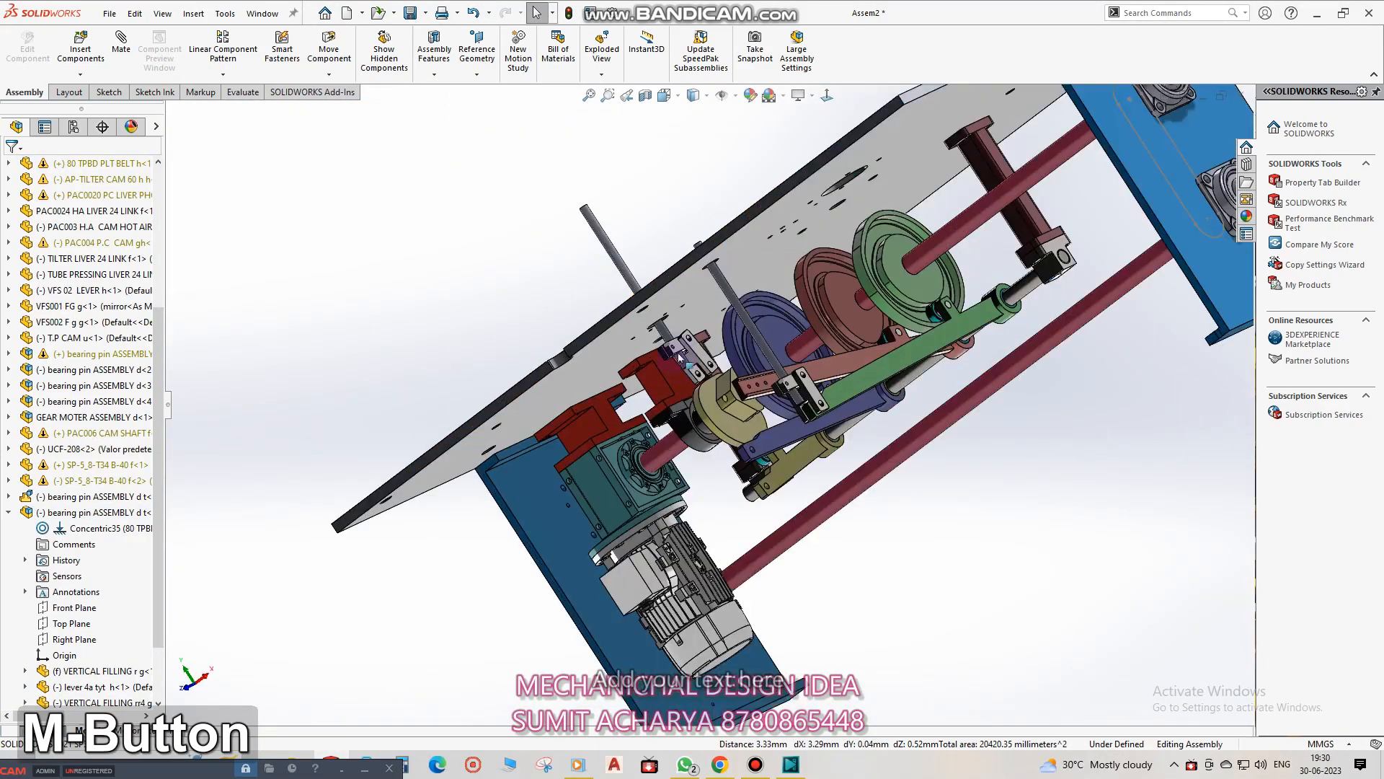
pyautogui.scroll(-4, 679, 358)
pyautogui.moveTo(739, 365); pyautogui.dragTo(887, 563)
pyautogui.scroll(-4, 866, 560)
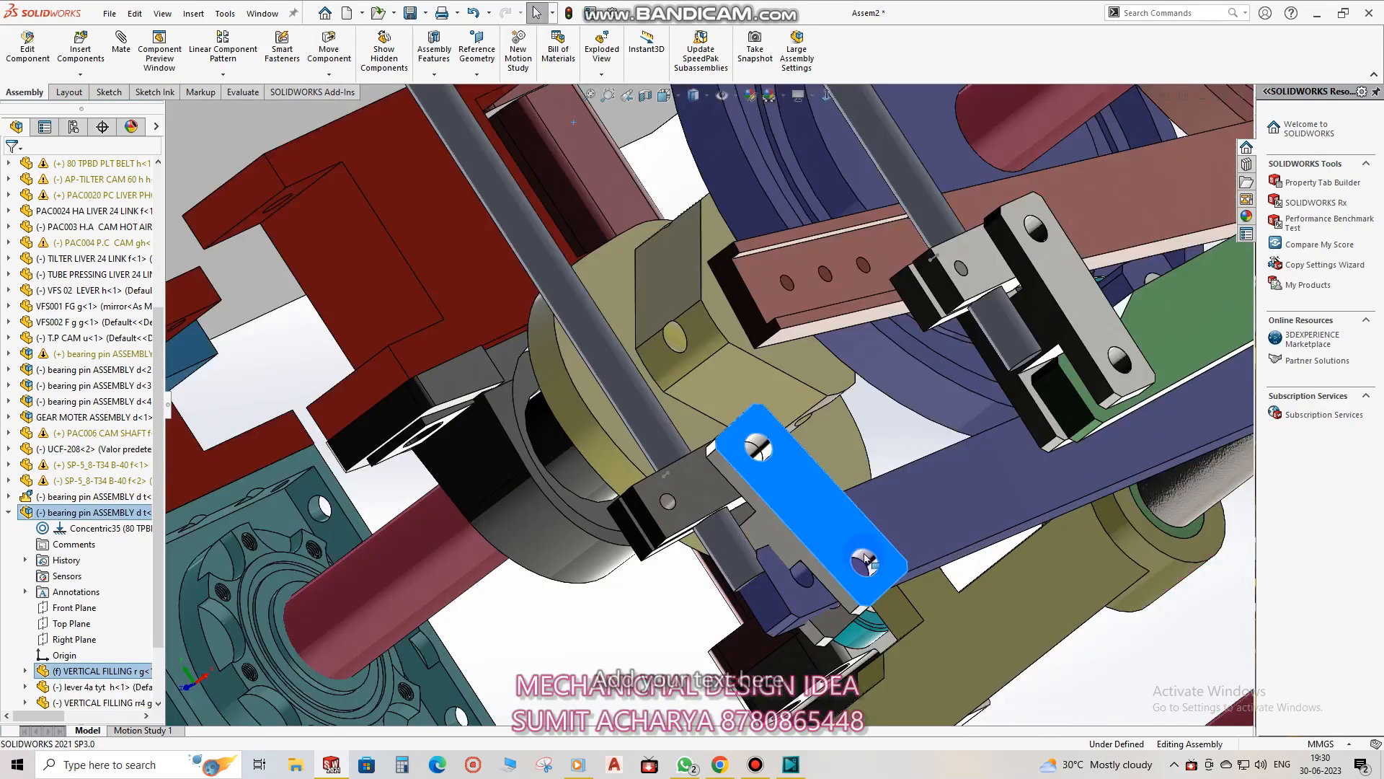
pyautogui.scroll(-3, 866, 559)
# Make the copied subassembly flexible and mate its link's lower hole concentric with the blue lever's end hole.
pyautogui.press('Escape')
pyautogui.click(63, 512)
pyautogui.click(161, 493)
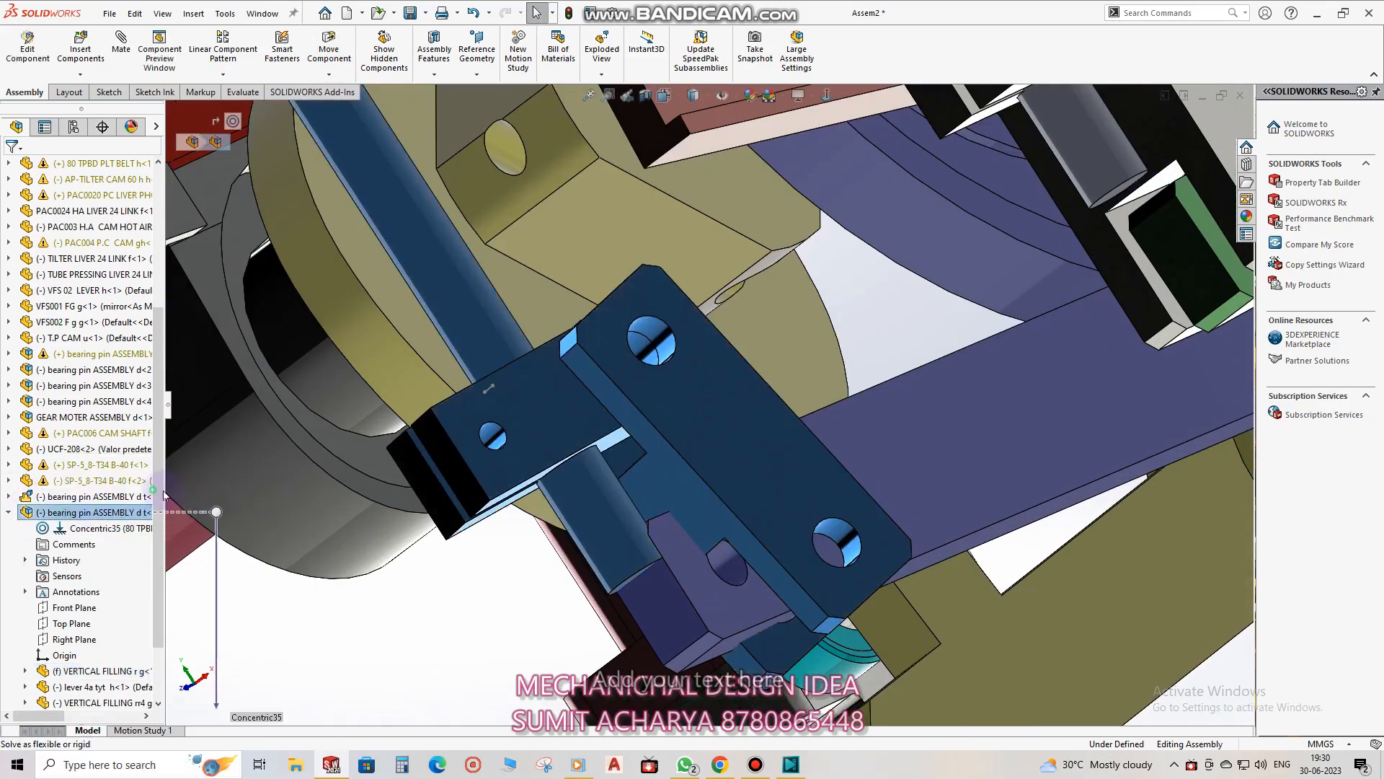
pyautogui.click(836, 546)
pyautogui.keyDown('ctrl'); pyautogui.click(727, 564); pyautogui.keyUp('ctrl')
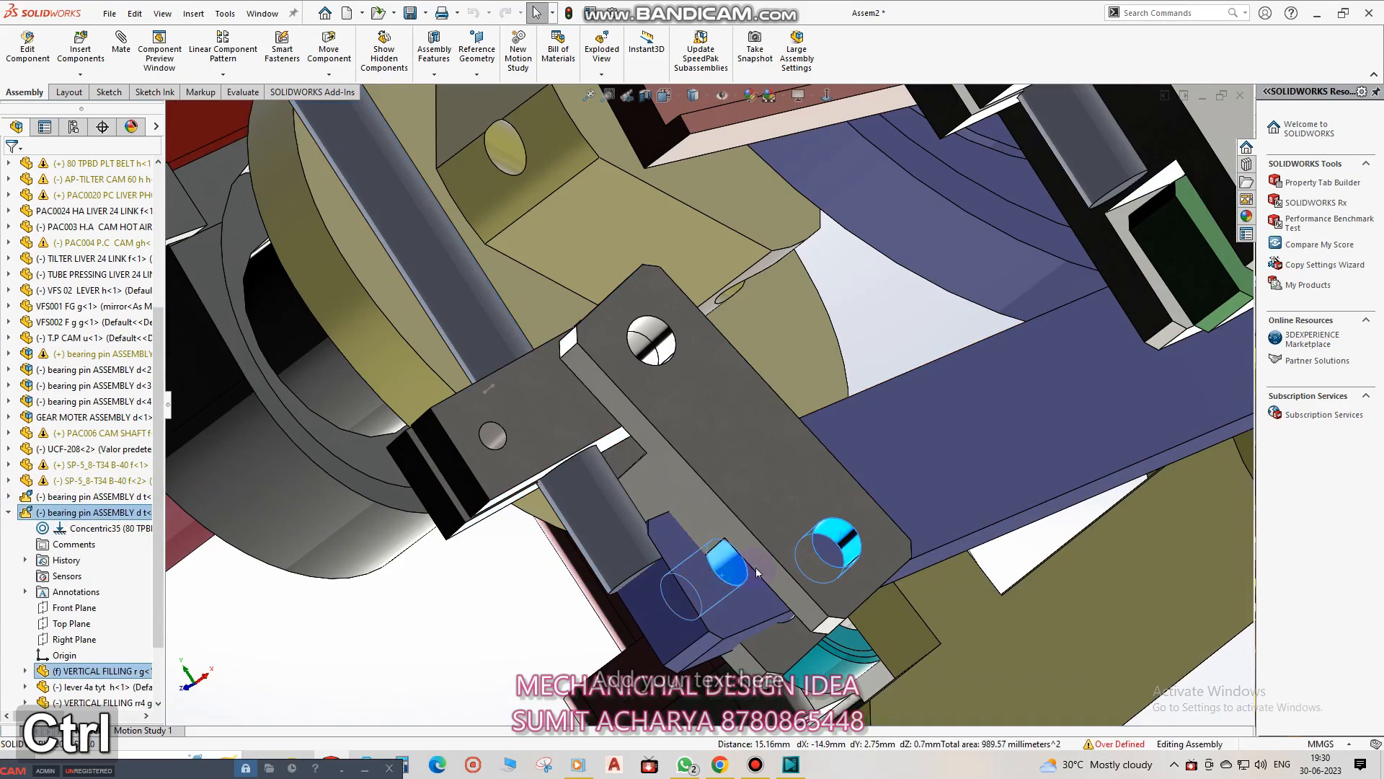
pyautogui.click(815, 563)
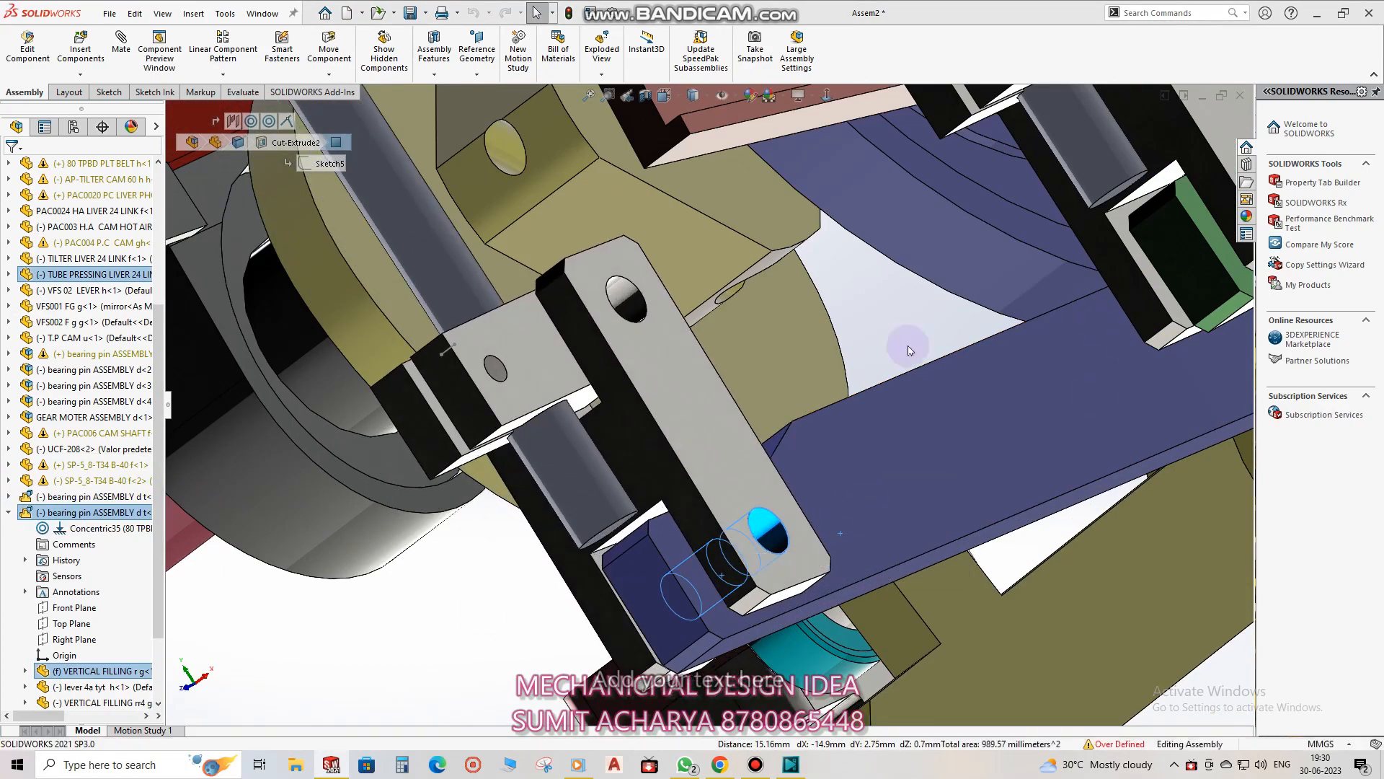
# Turn the upper cam shaft to test the motion of both rod linkages and examine the whole mechanism.
pyautogui.scroll(6, 772, 396)
pyautogui.scroll(3, 773, 396)
pyautogui.moveTo(773, 396); pyautogui.dragTo(1182, 346, button='middle')
pyautogui.scroll(3, 802, 378)
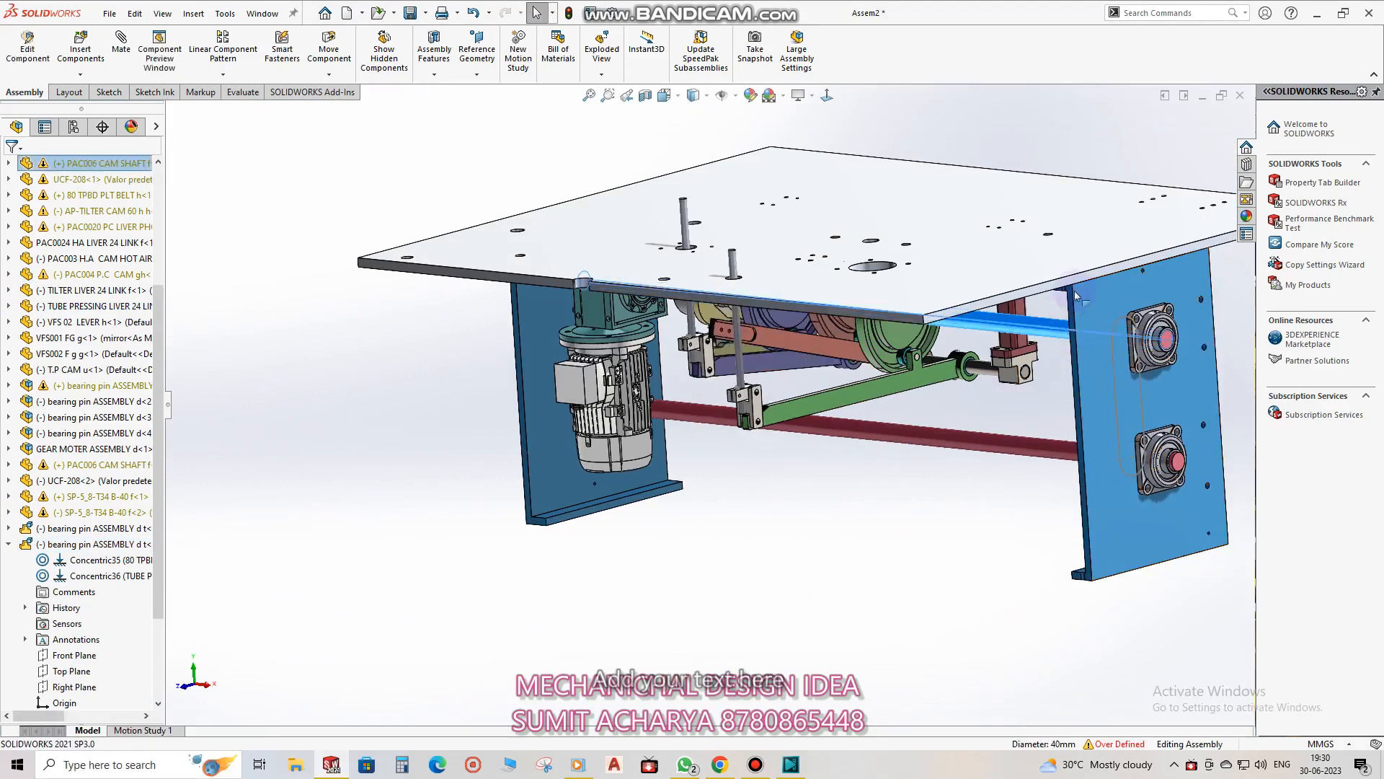
pyautogui.moveTo(1201, 344); pyautogui.dragTo(875, 576)
pyautogui.scroll(2, 845, 510)
pyautogui.moveTo(848, 507); pyautogui.dragTo(930, 491, button='middle')
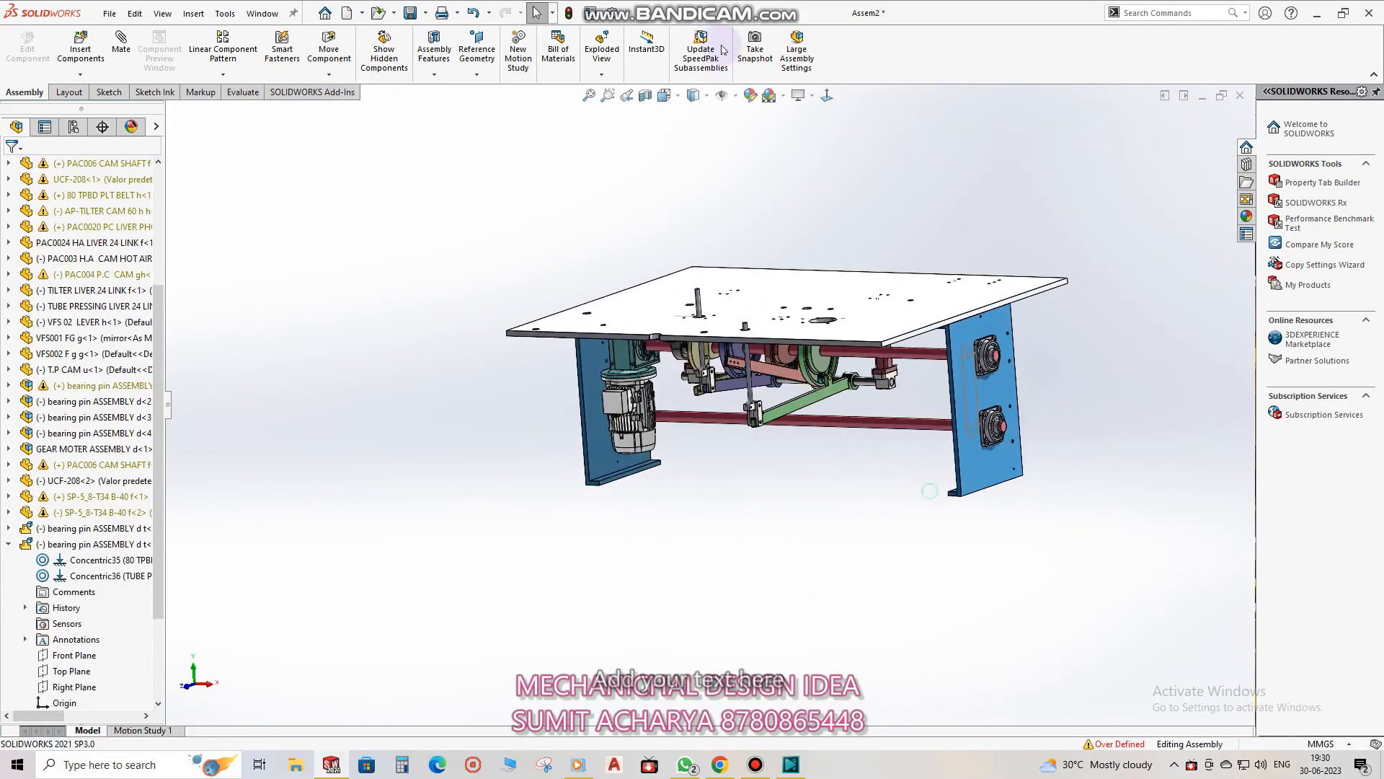
pyautogui.moveTo(836, 371)
pyautogui.mouseDown(button='middle')
pyautogui.moveTo(927, 312)
pyautogui.moveTo(853, 393)
pyautogui.mouseUp(button='middle')
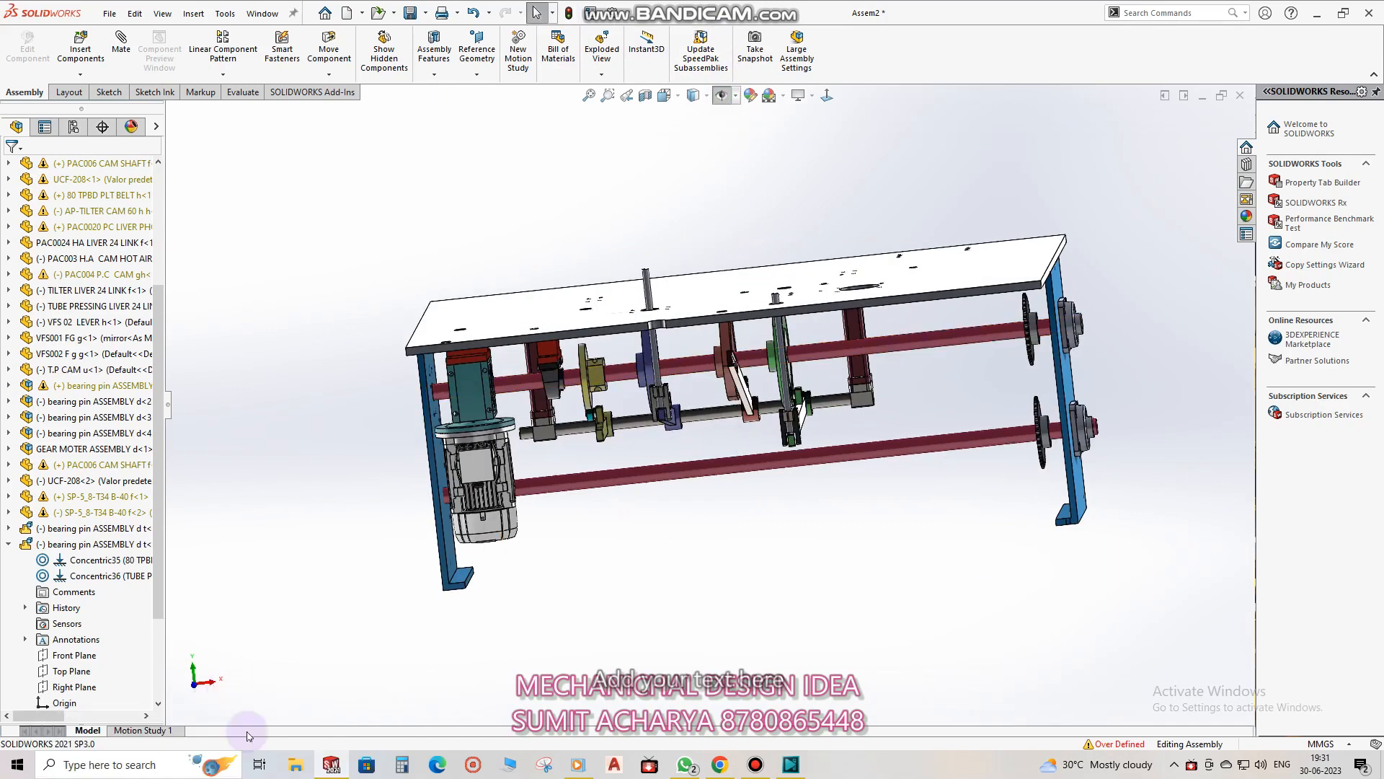
pyautogui.click(748, 772)
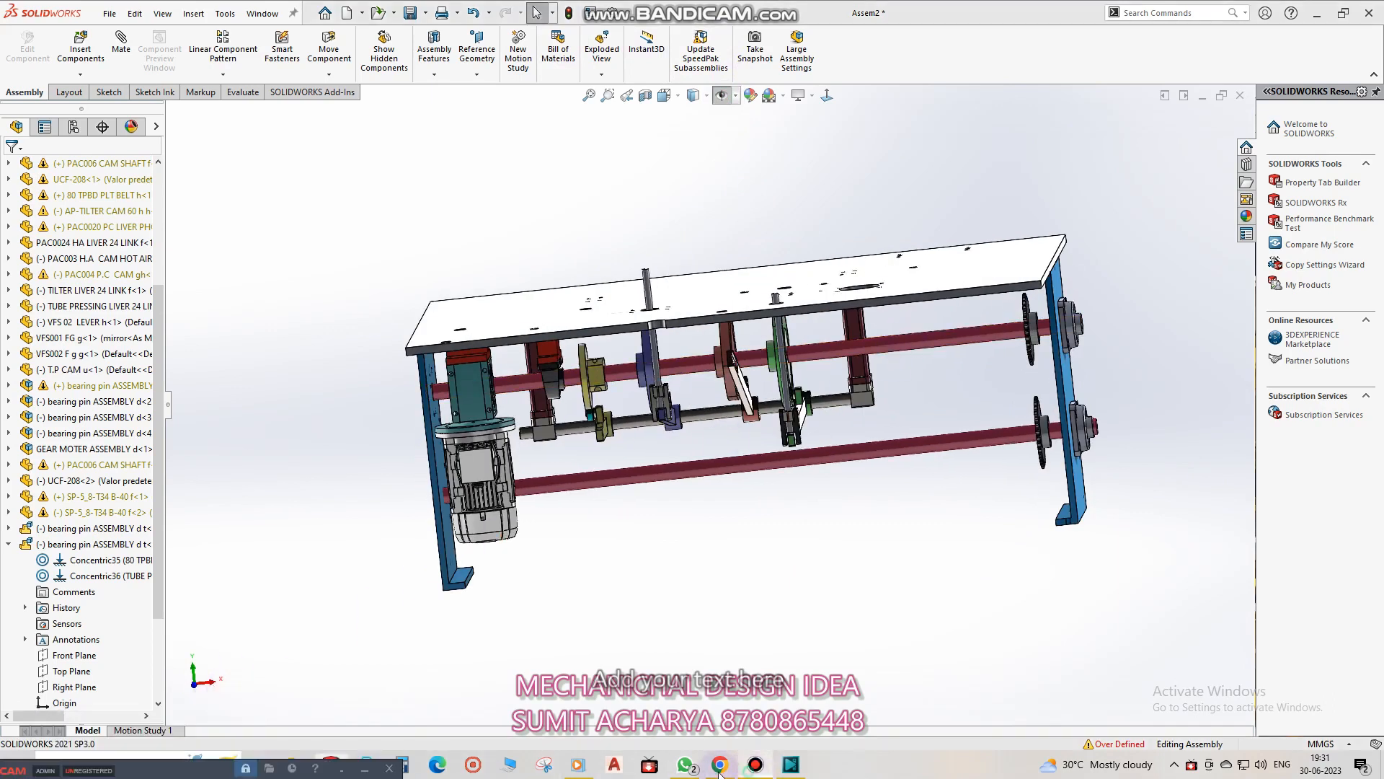
pyautogui.moveTo(136, 769); pyautogui.dragTo(89, 764)
pyautogui.moveTo(815, 356); pyautogui.dragTo(418, 619, button='middle')
pyautogui.scroll(-3, 724, 364)
pyautogui.scroll(5, 801, 408)
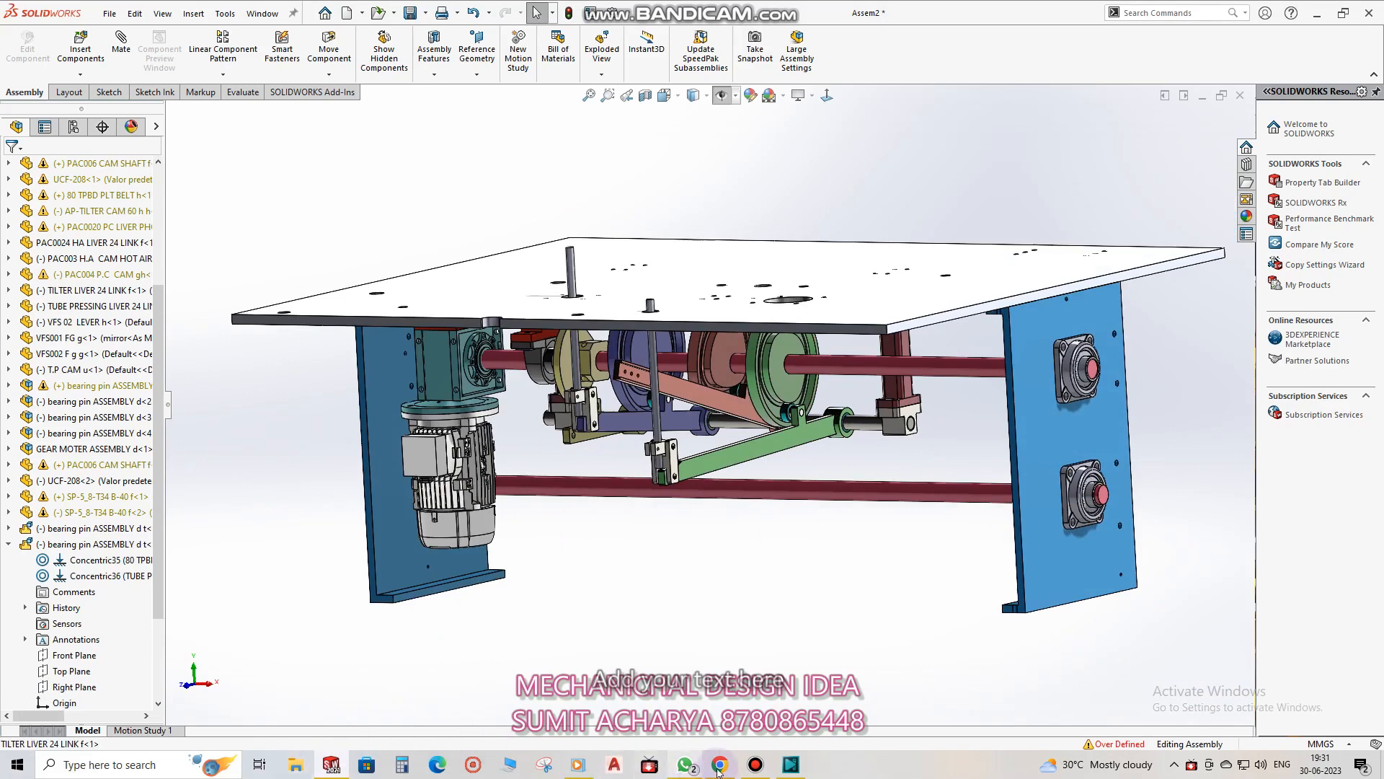
pyautogui.click(753, 770)
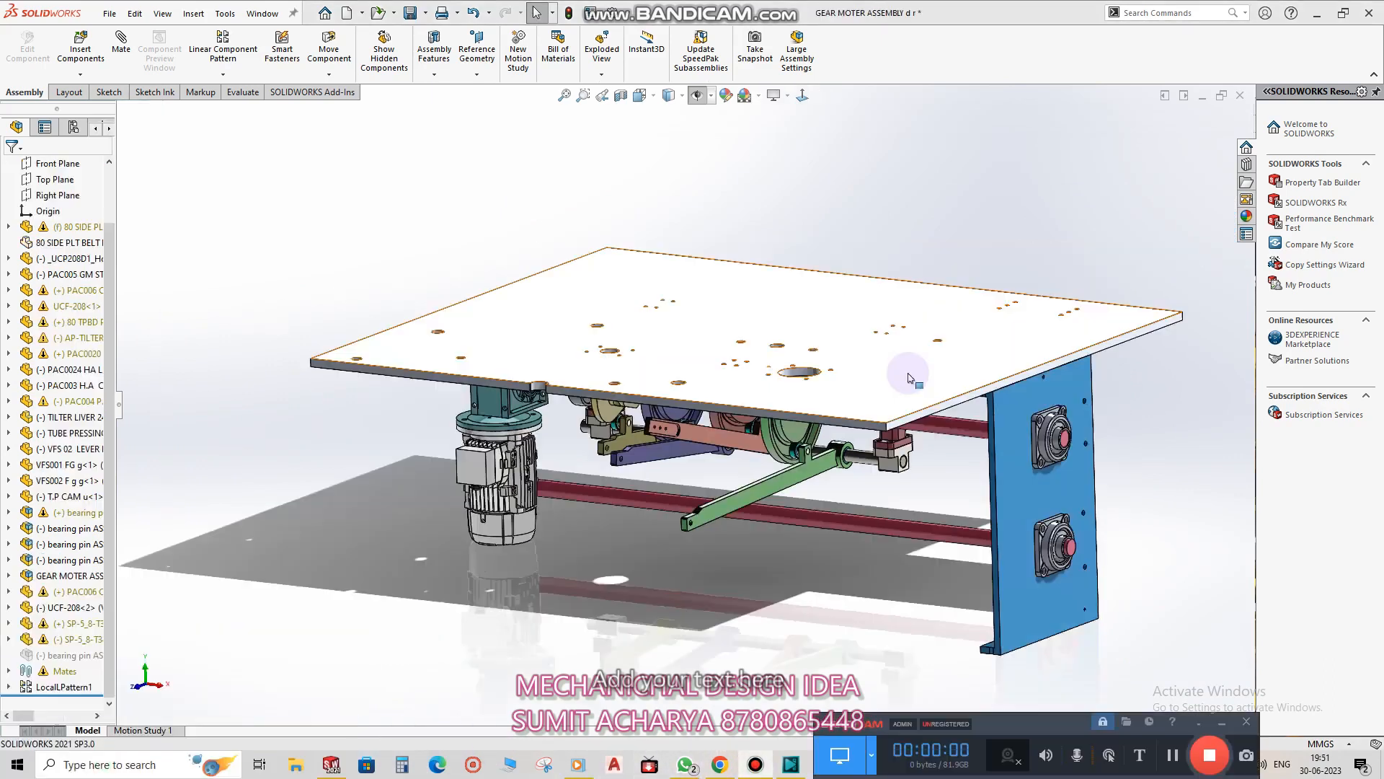
# Hide the table plate and the blue side plate carrying the two flange bearings to expose the mechanism.
pyautogui.click(947, 360)
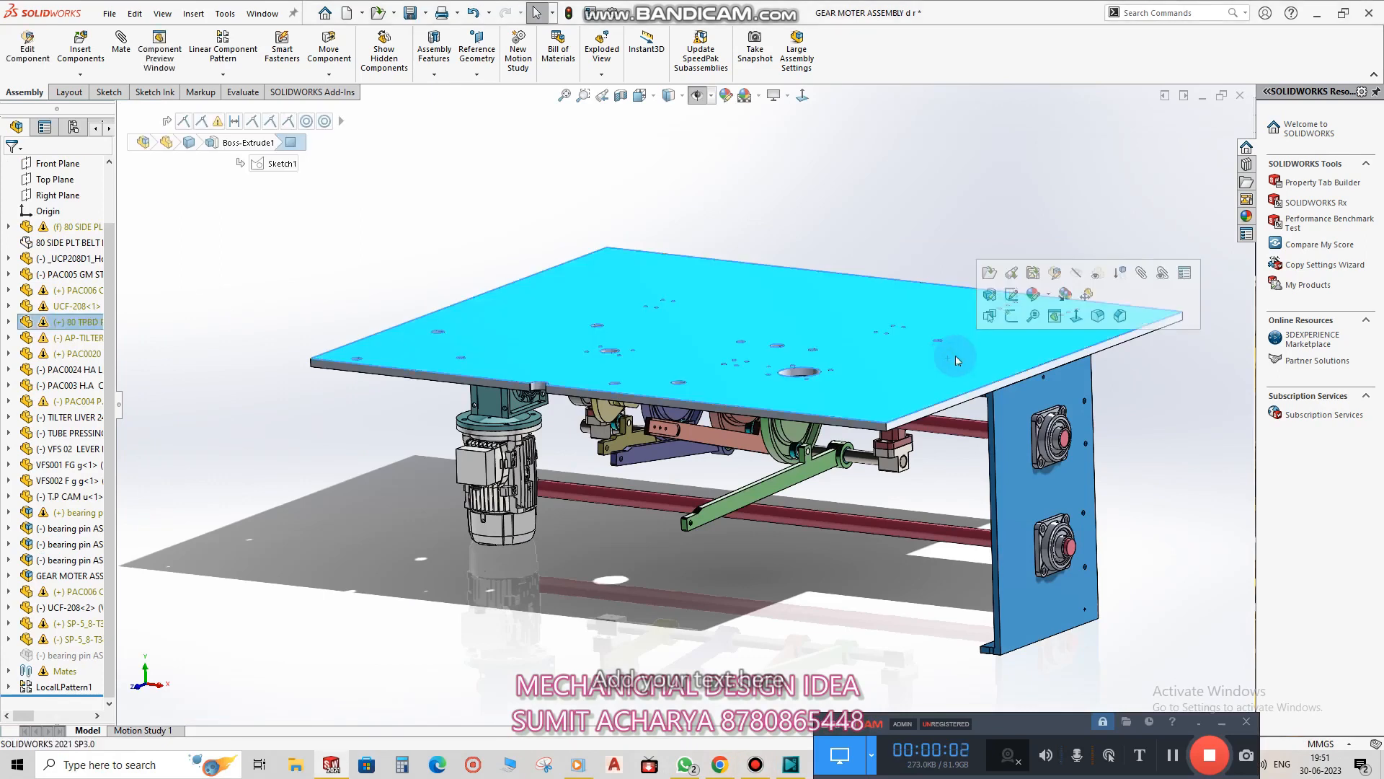
pyautogui.click(1077, 273)
pyautogui.click(1044, 390)
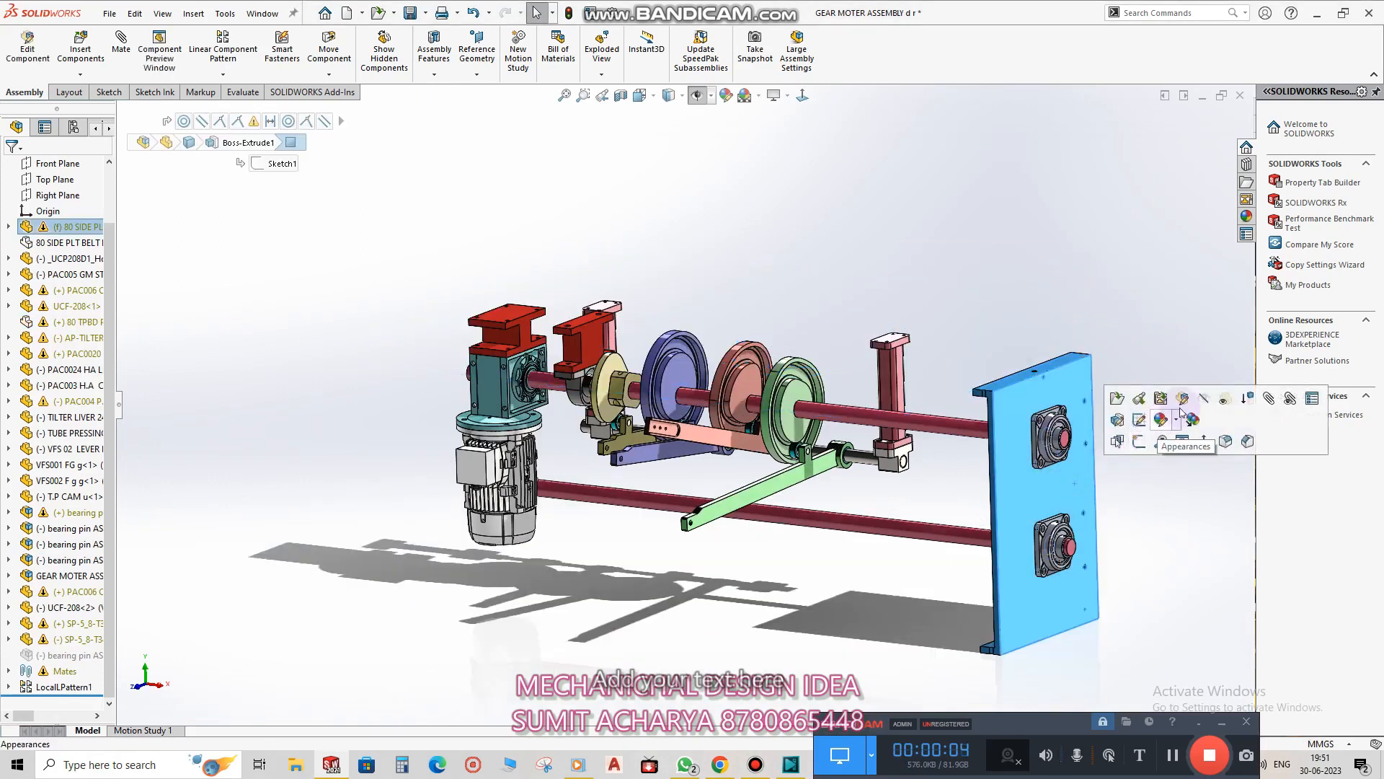
pyautogui.click(1205, 399)
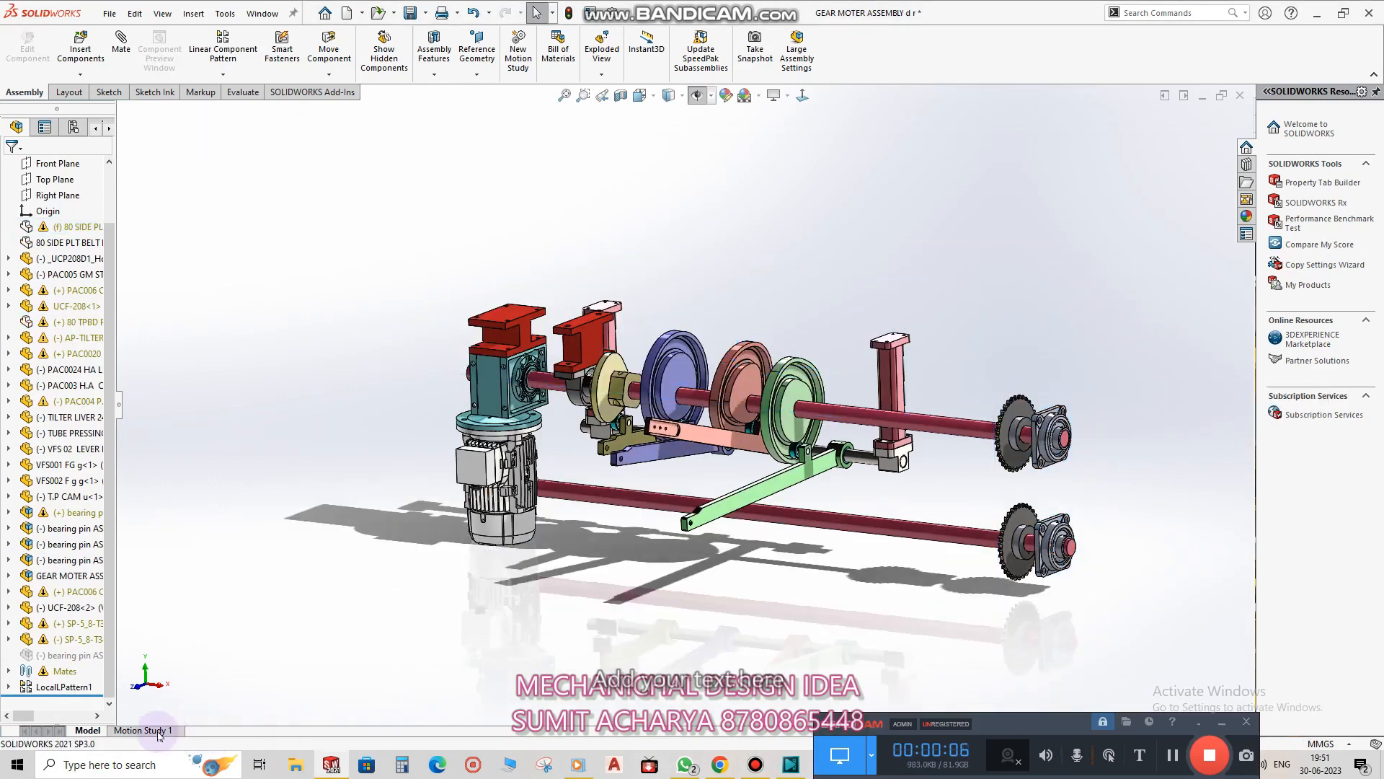
# Create a new motion study and add a rotary motor at constant speed, 100 RPM, to the upper cam shaft.
pyautogui.click(156, 730)
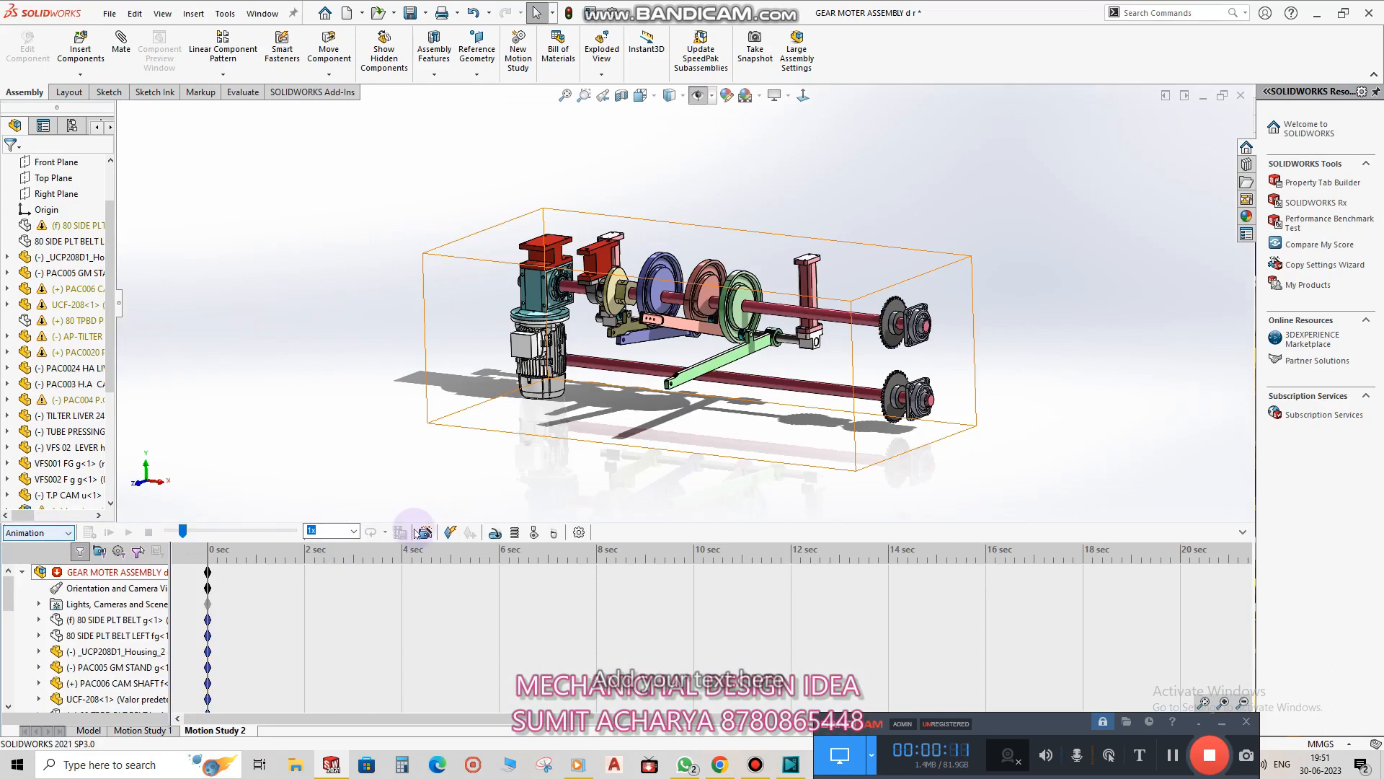
pyautogui.click(496, 537)
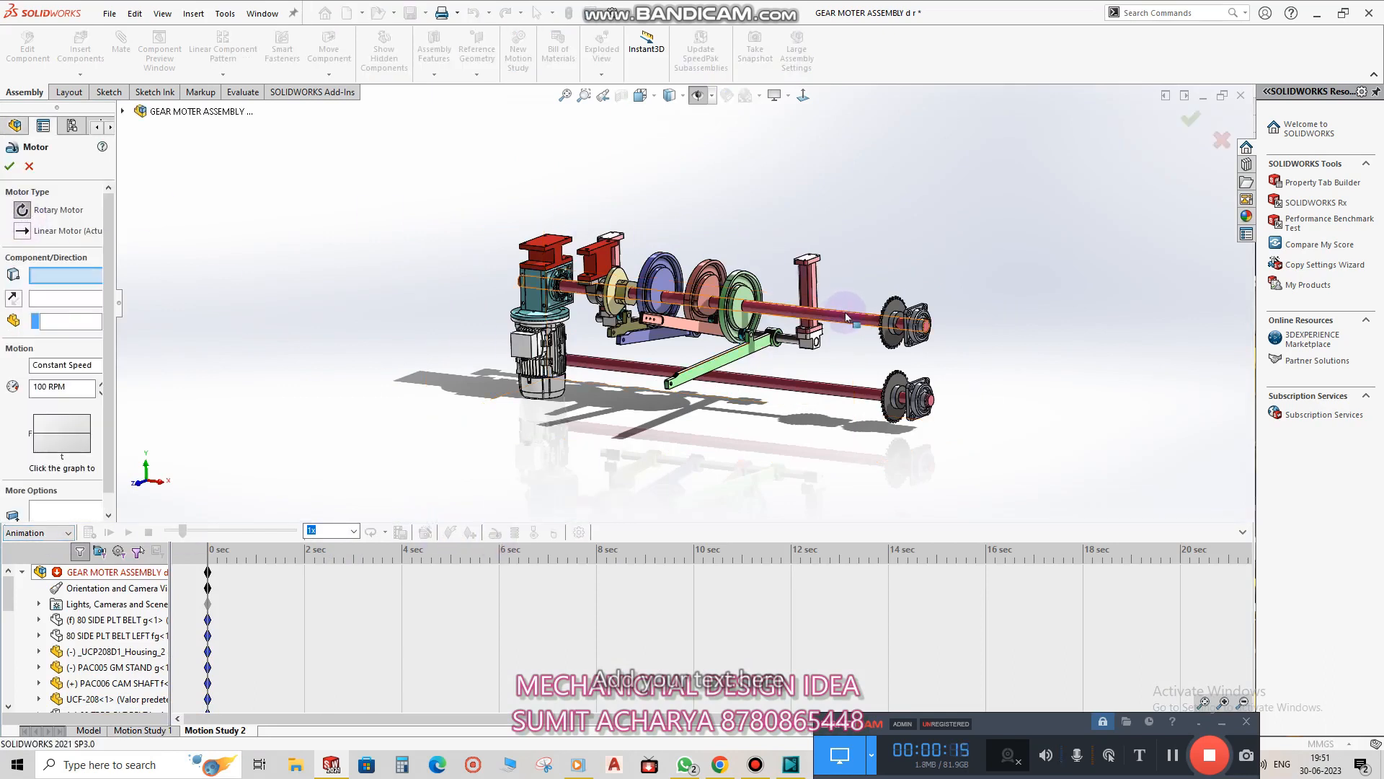
pyautogui.scroll(-2, 847, 316)
pyautogui.moveTo(826, 334); pyautogui.dragTo(820, 345, button='middle')
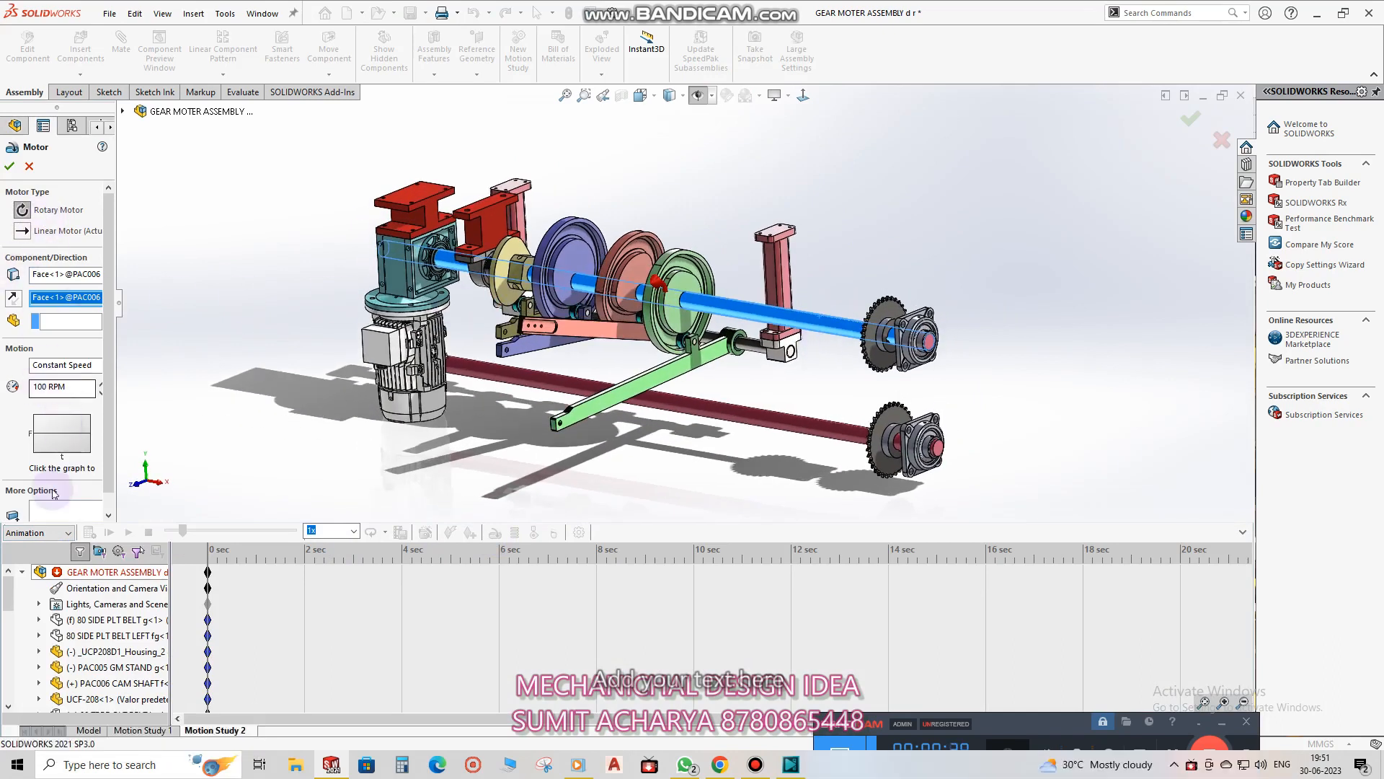
pyautogui.click(10, 167)
# Extend the motion study's duration to 16 seconds and calculate the animation.
pyautogui.click(451, 573)
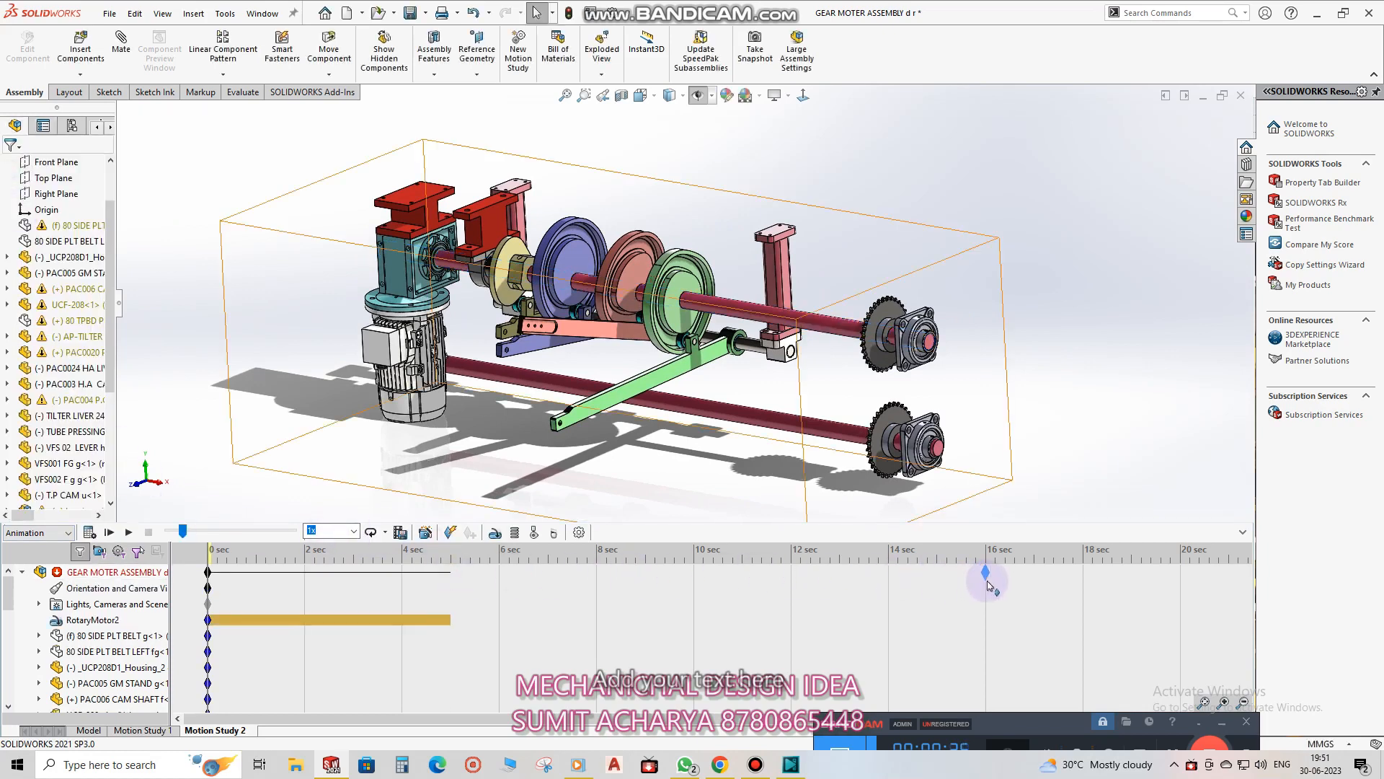
pyautogui.moveTo(988, 584); pyautogui.dragTo(988, 584)
pyautogui.click(88, 533)
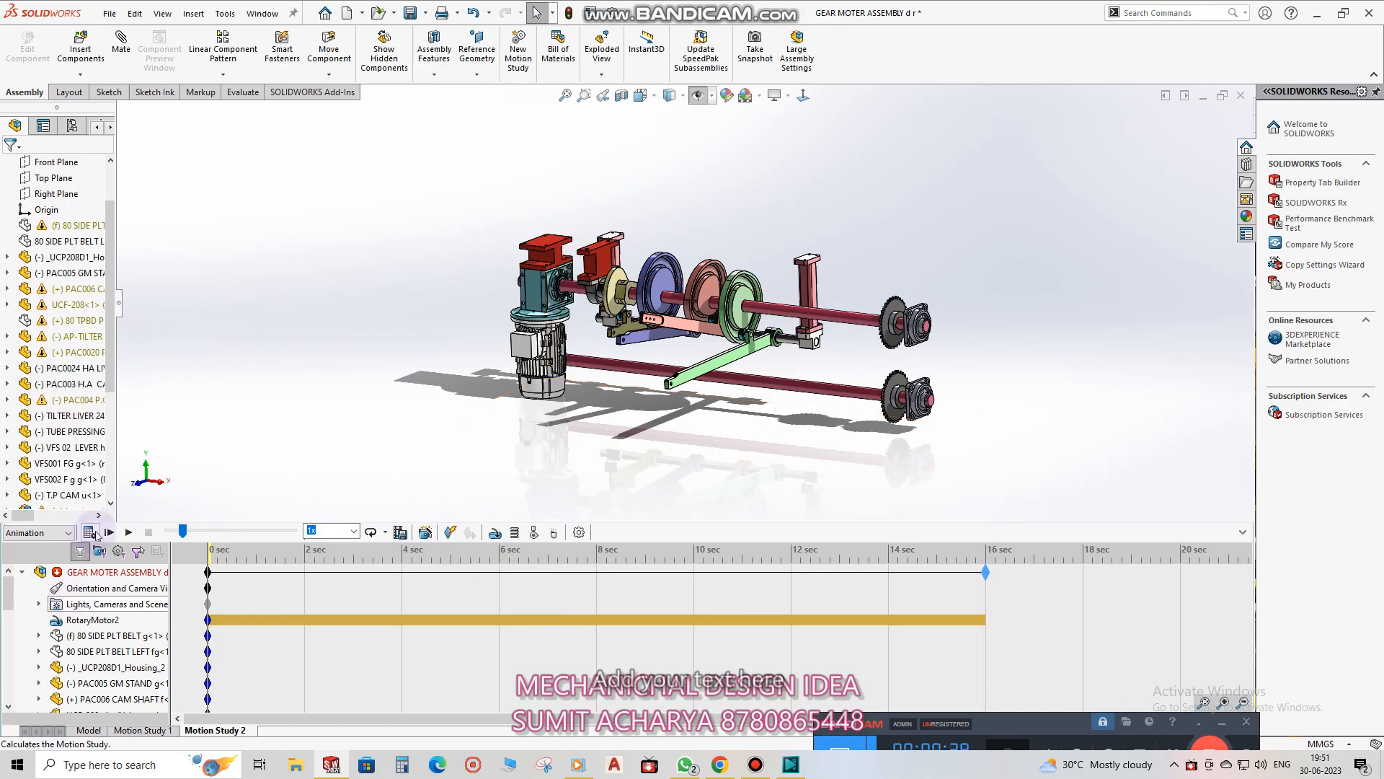
pyautogui.click(93, 534)
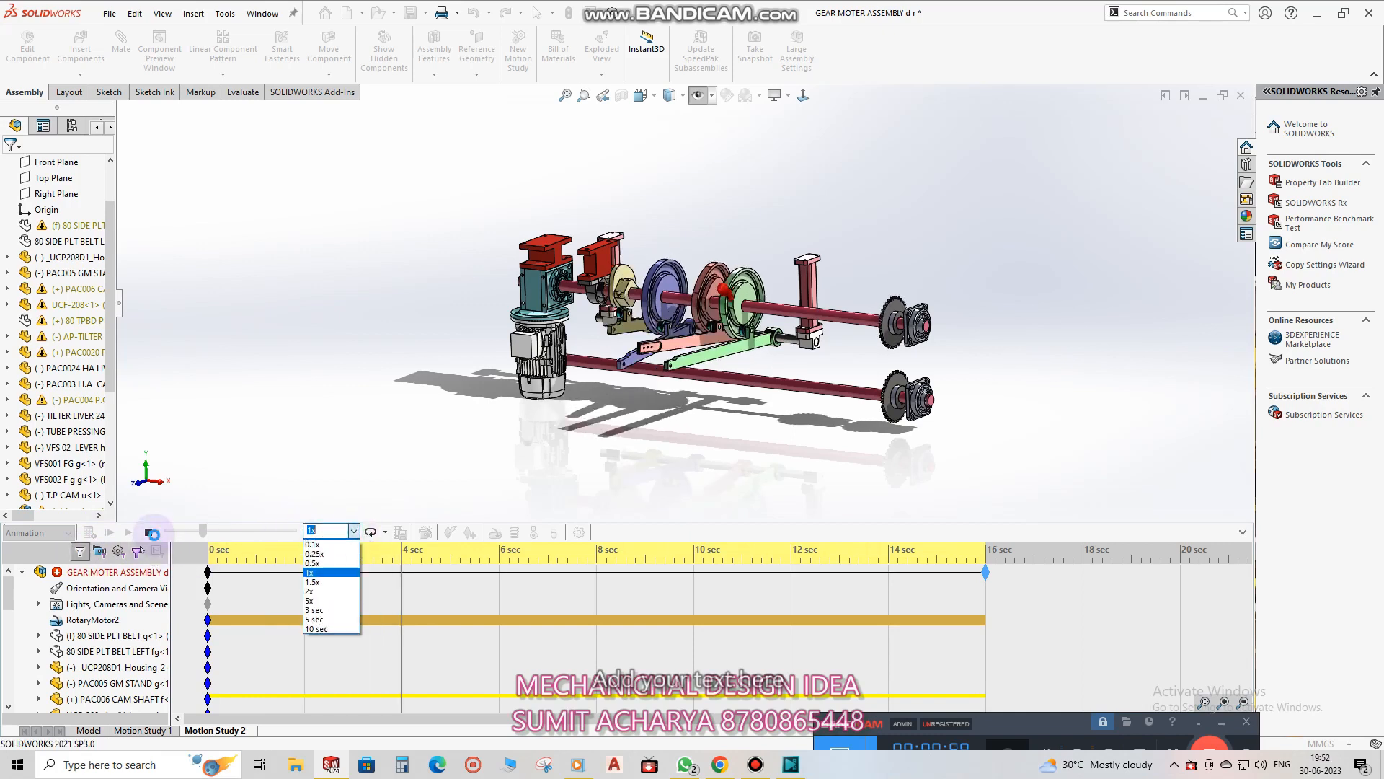
# Play the animation from the start at 2x speed with the timeline filtered to animated components.
pyautogui.click(331, 593)
pyautogui.click(149, 532)
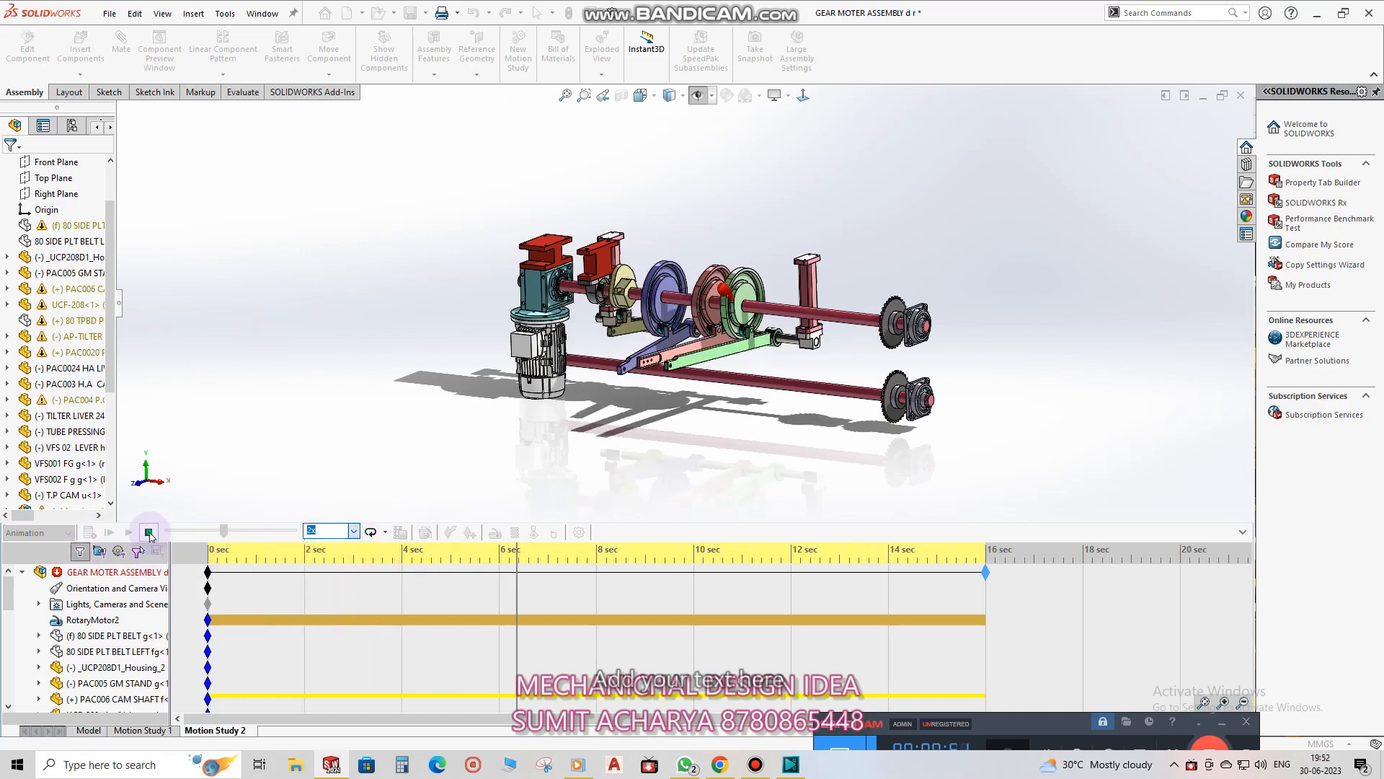
pyautogui.click(110, 532)
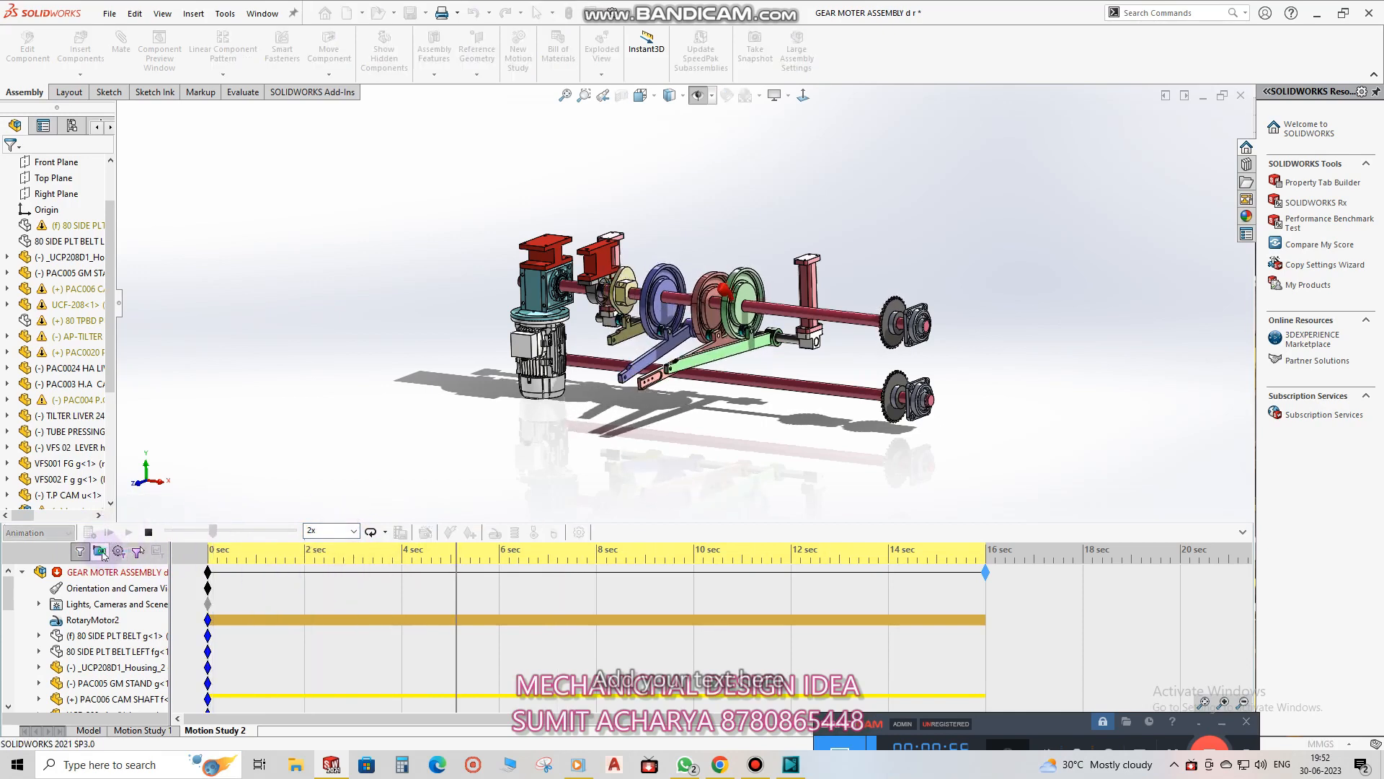
pyautogui.click(100, 552)
pyautogui.press('Escape')
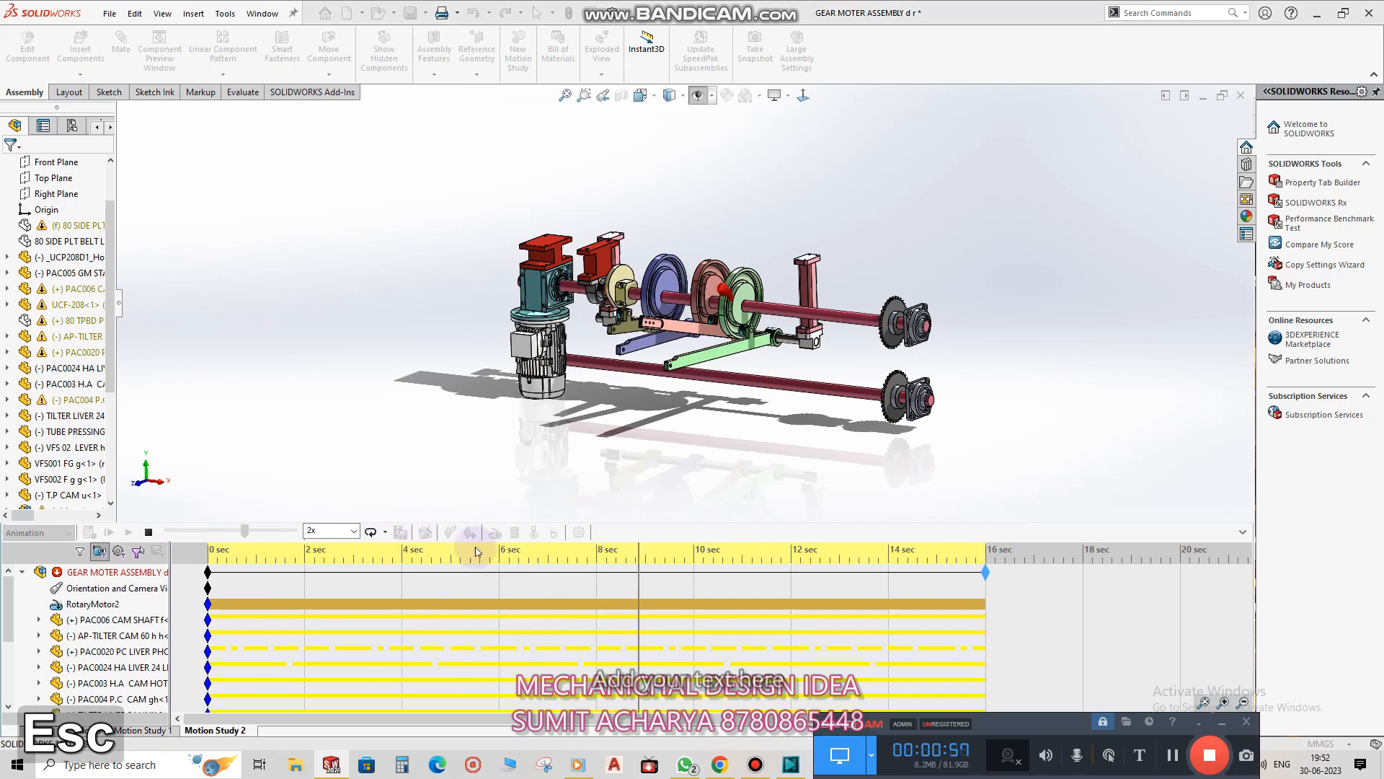
pyautogui.press('Escape')
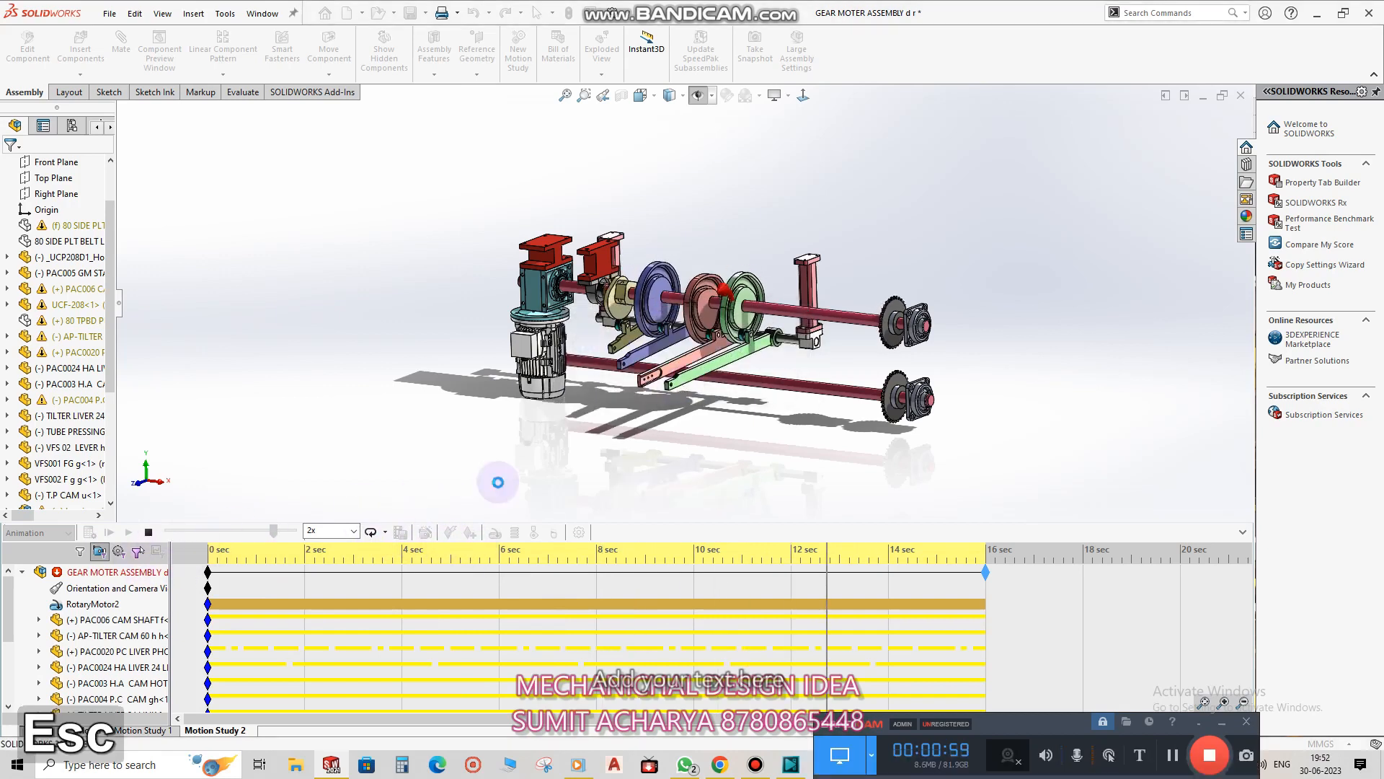
pyautogui.click(149, 533)
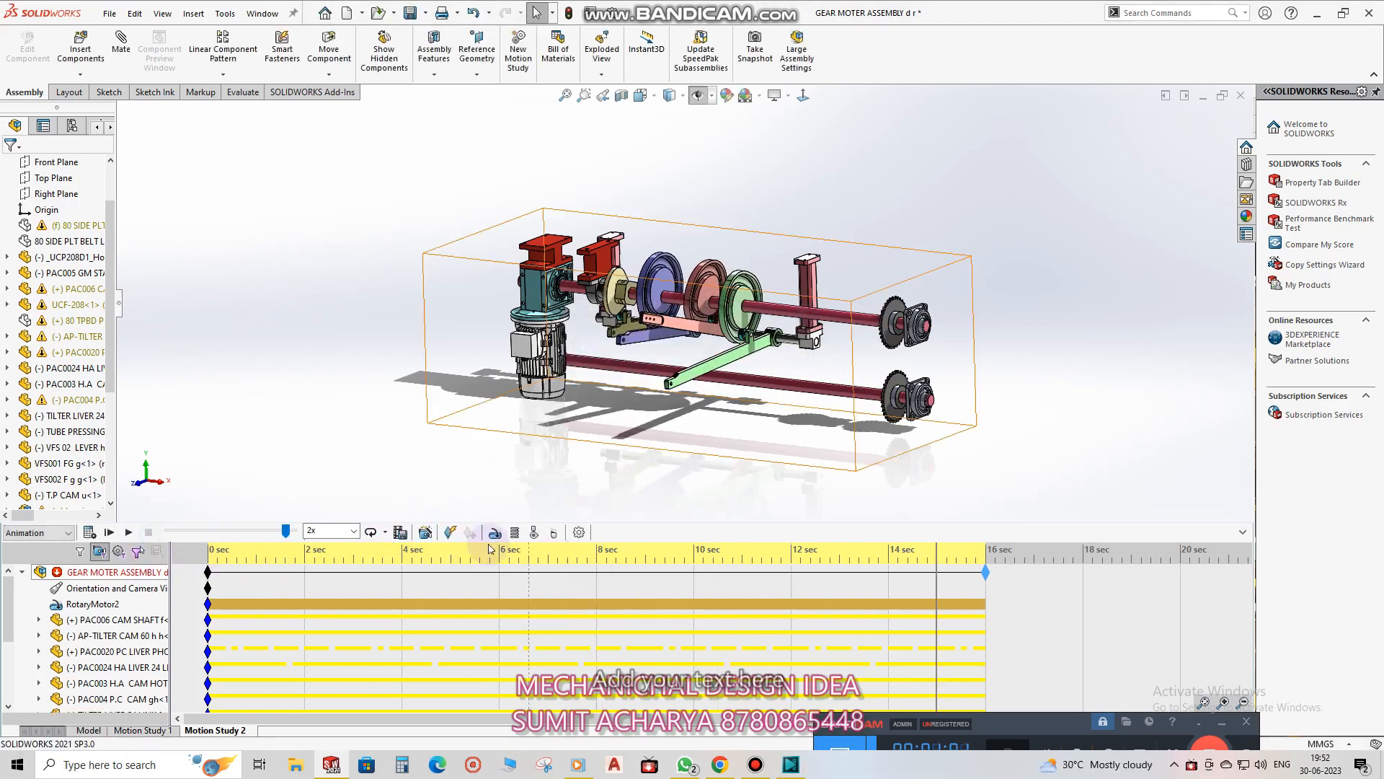
# Add a rotate-model animation of one clockwise turn about the Y-axis, lasting 10 seconds from 15 seconds, and play the study.
pyautogui.click(426, 532)
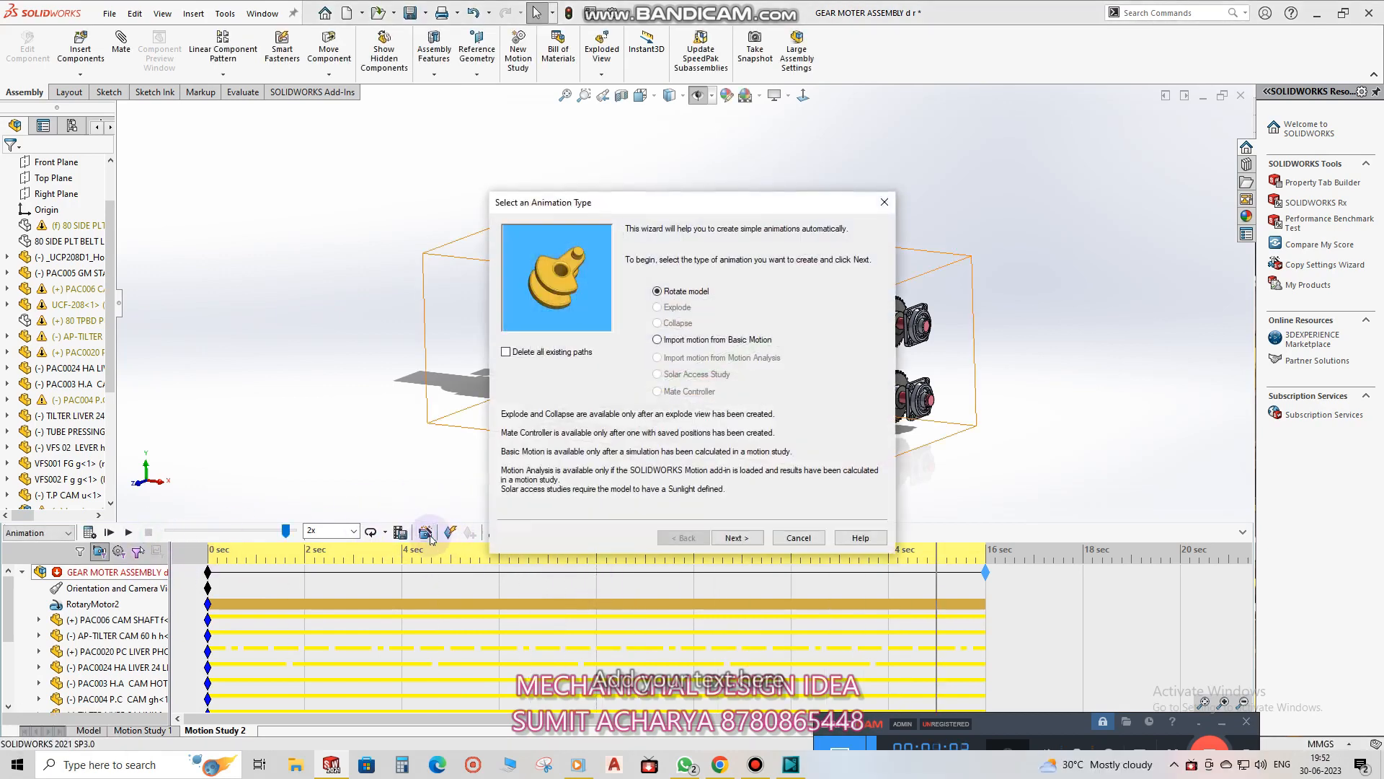
pyautogui.click(664, 341)
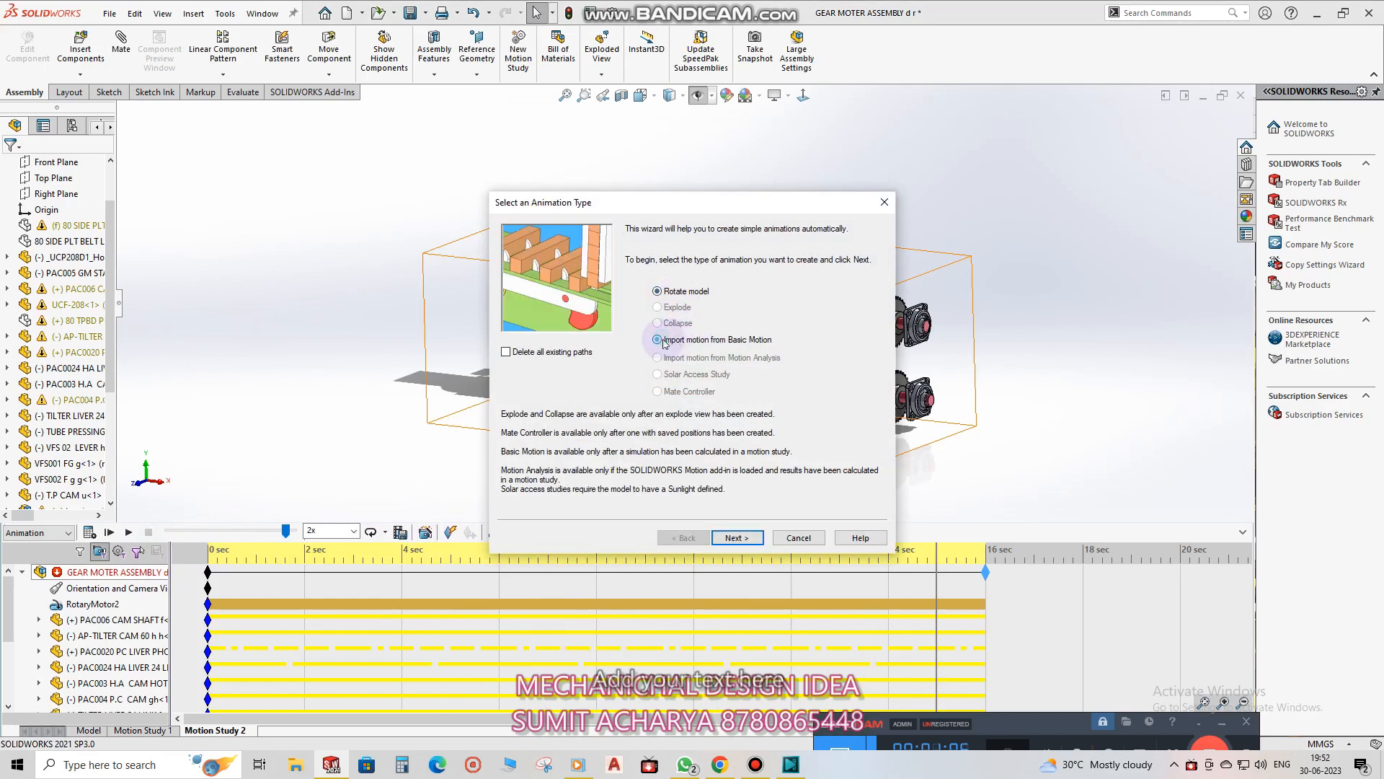
pyautogui.click(658, 291)
pyautogui.click(746, 540)
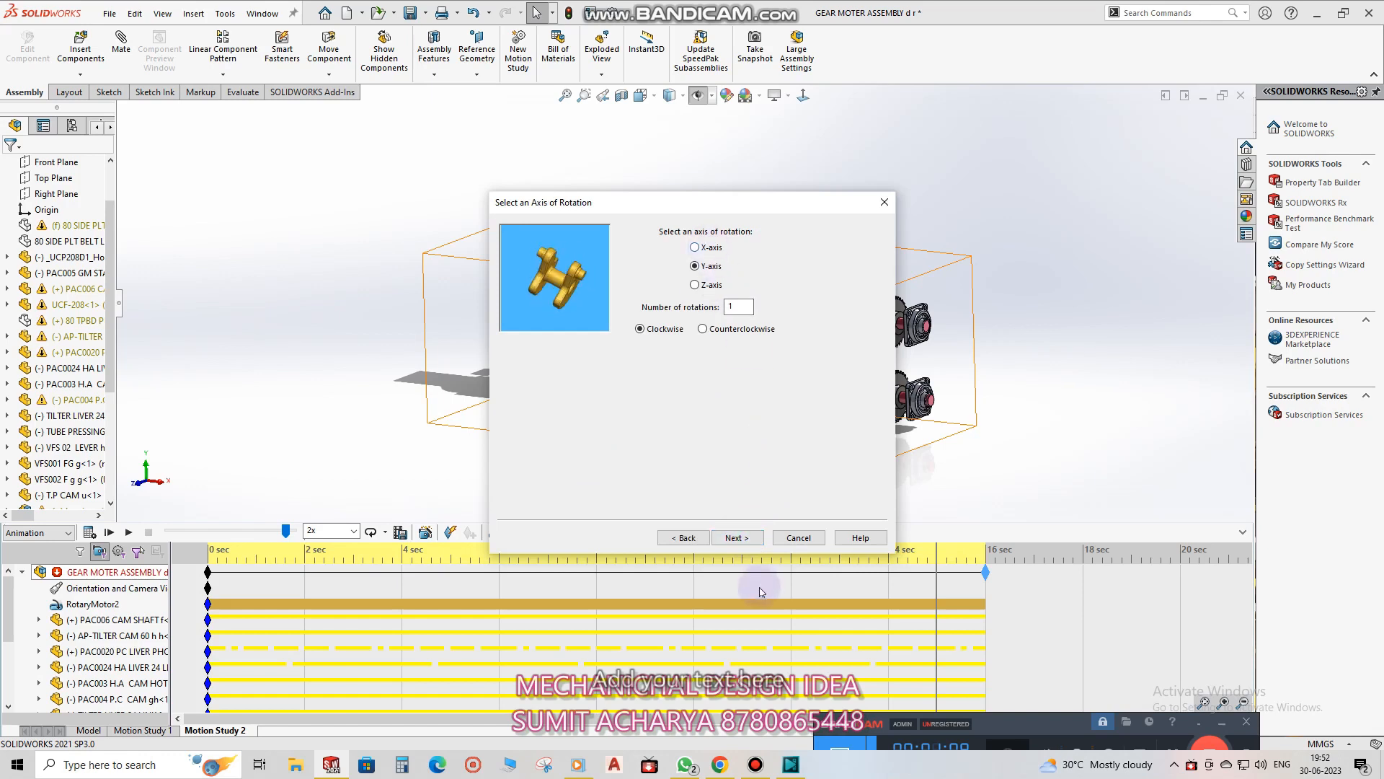
pyautogui.click(737, 538)
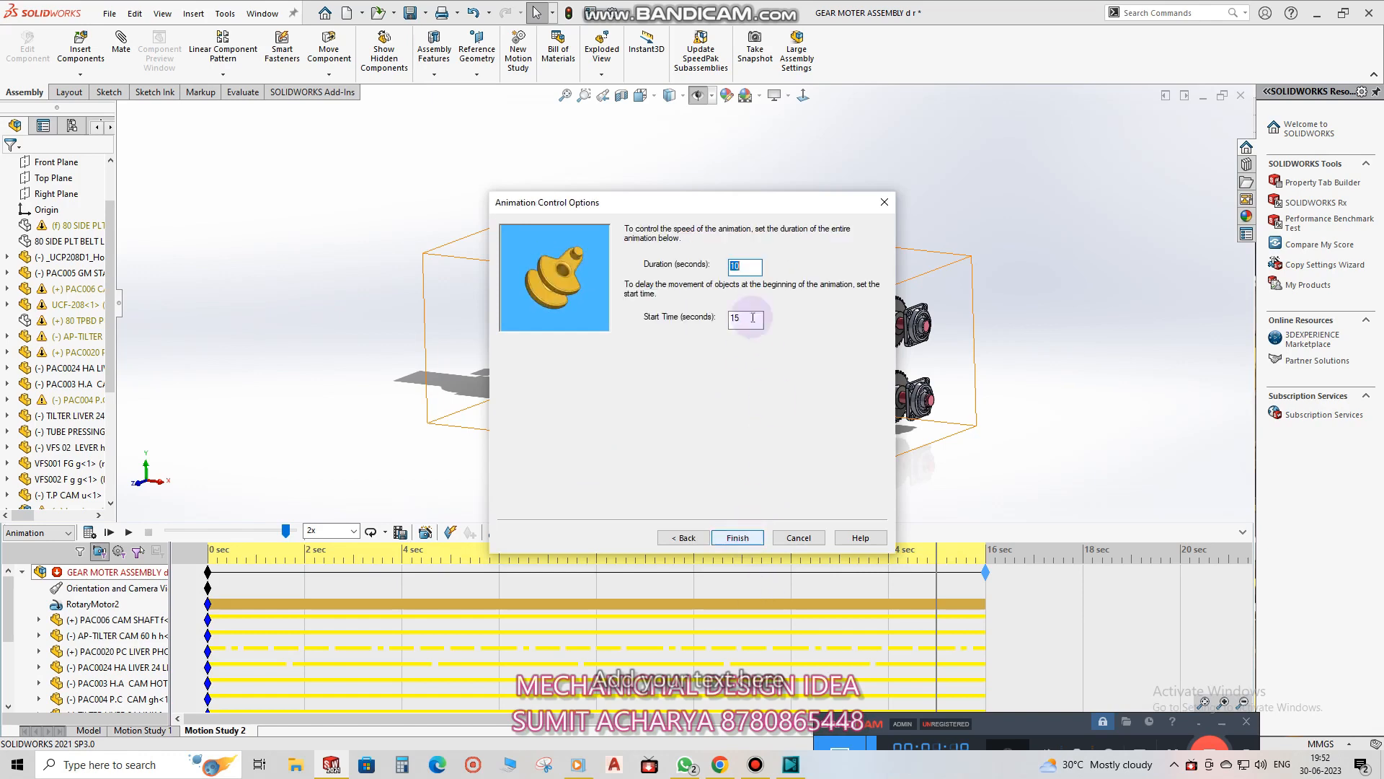
pyautogui.click(737, 538)
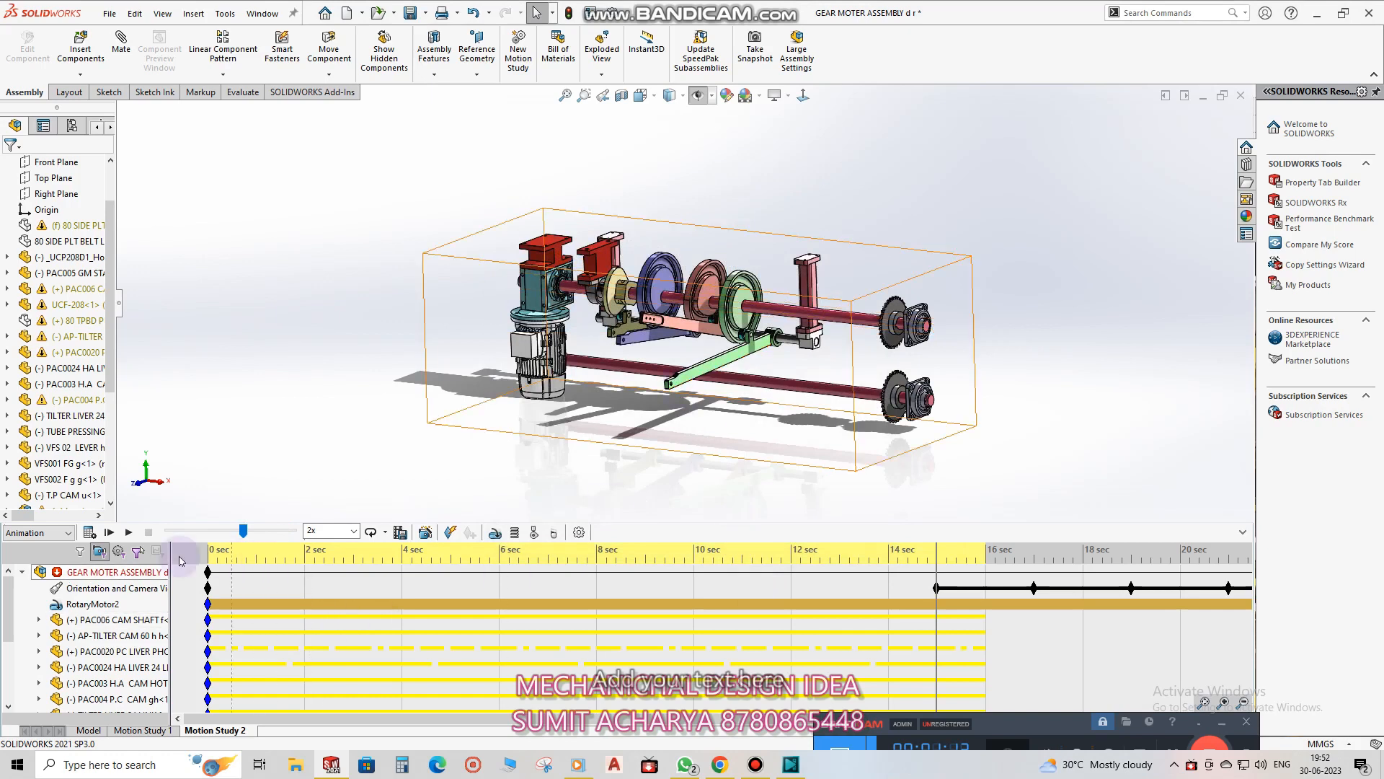
pyautogui.click(108, 533)
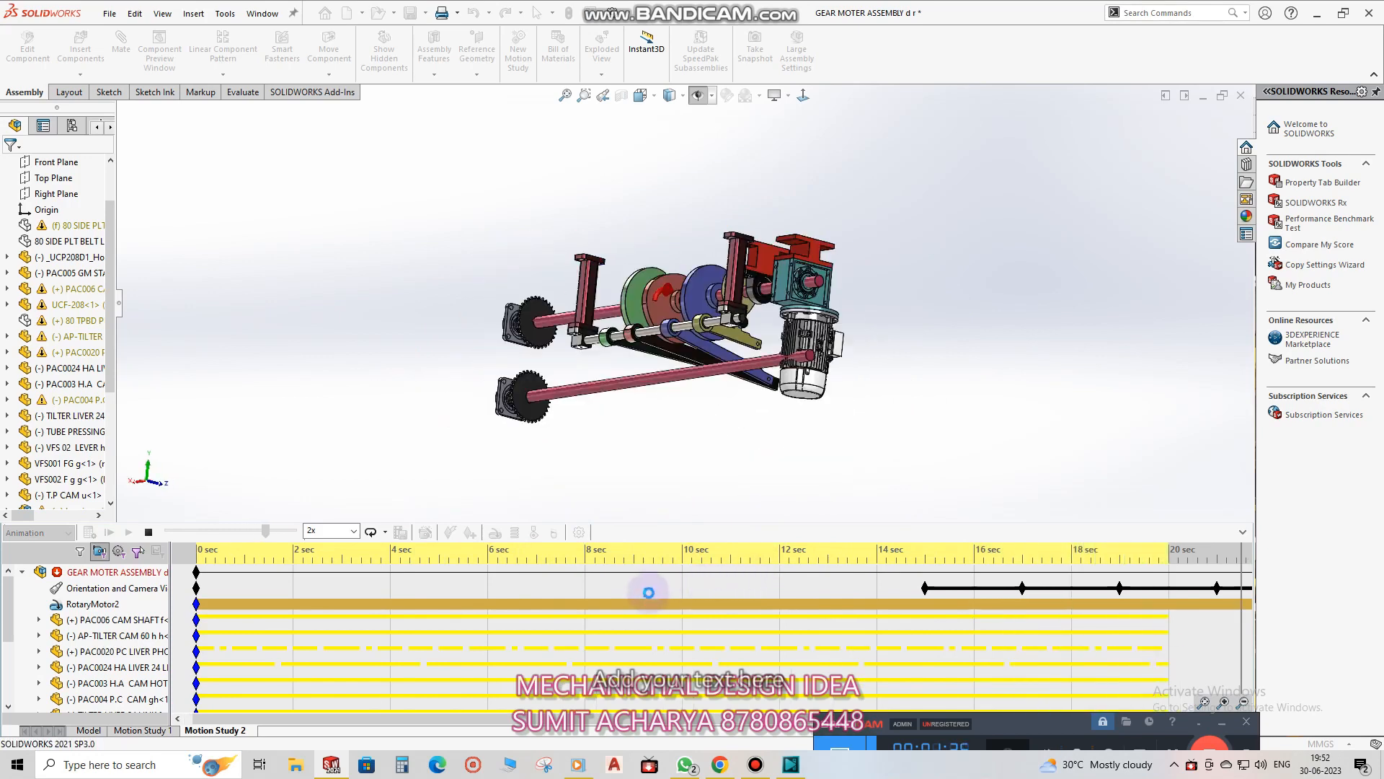
pyautogui.click(149, 531)
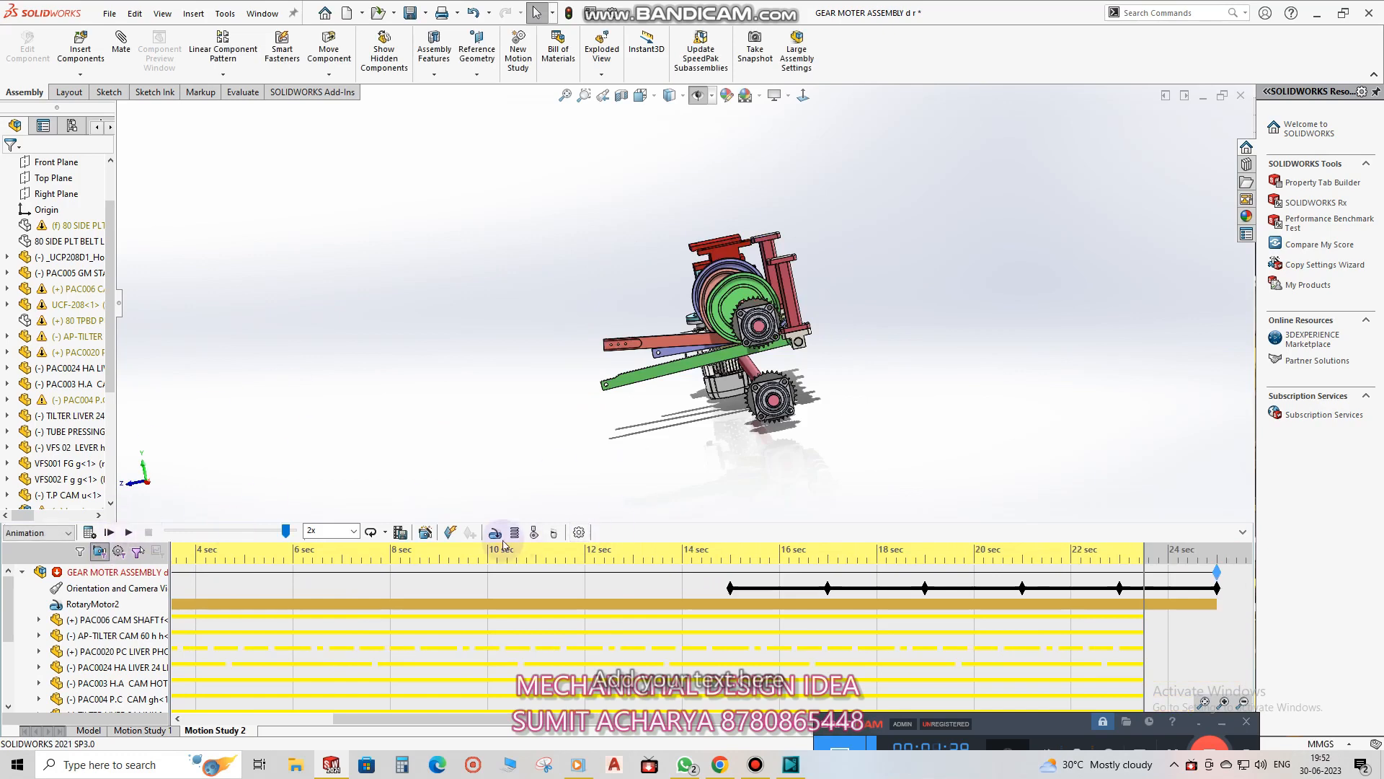
pyautogui.click(427, 533)
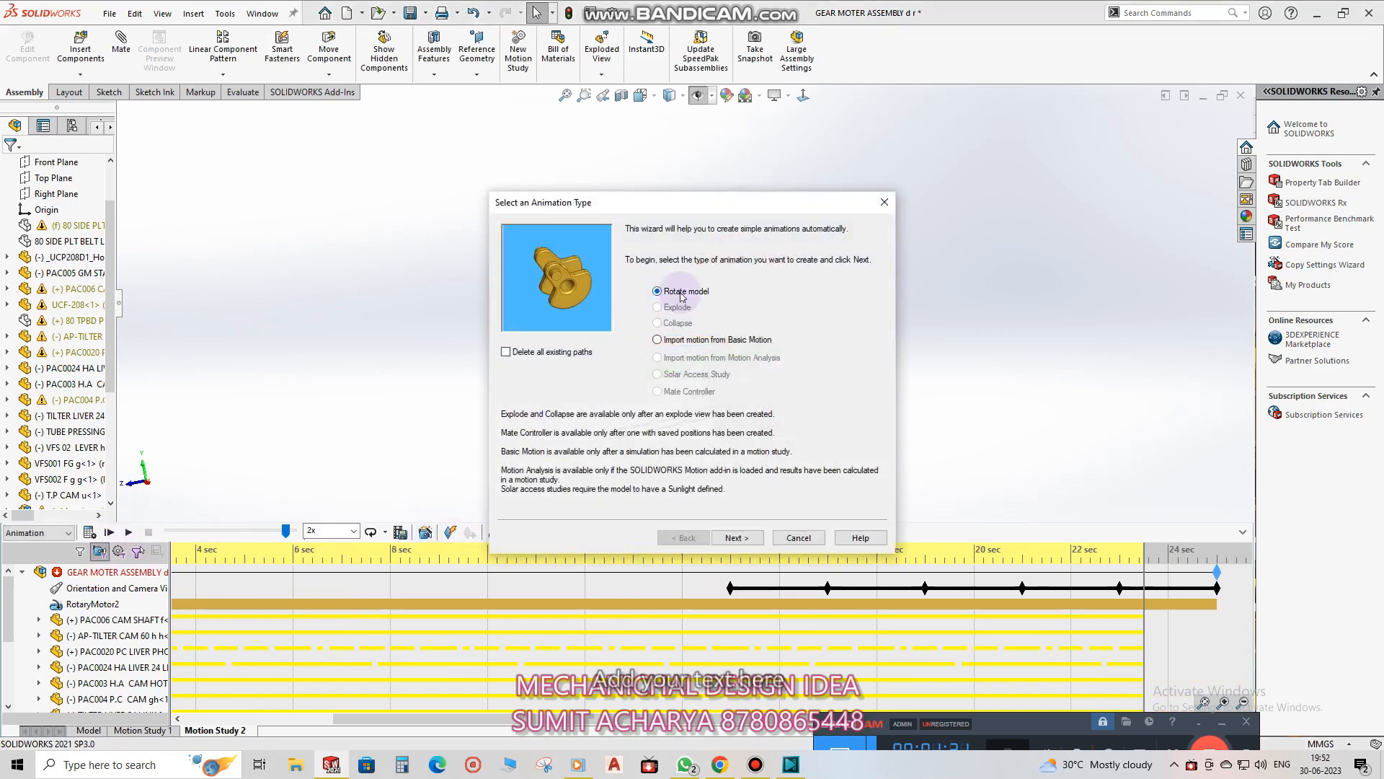
pyautogui.click(750, 542)
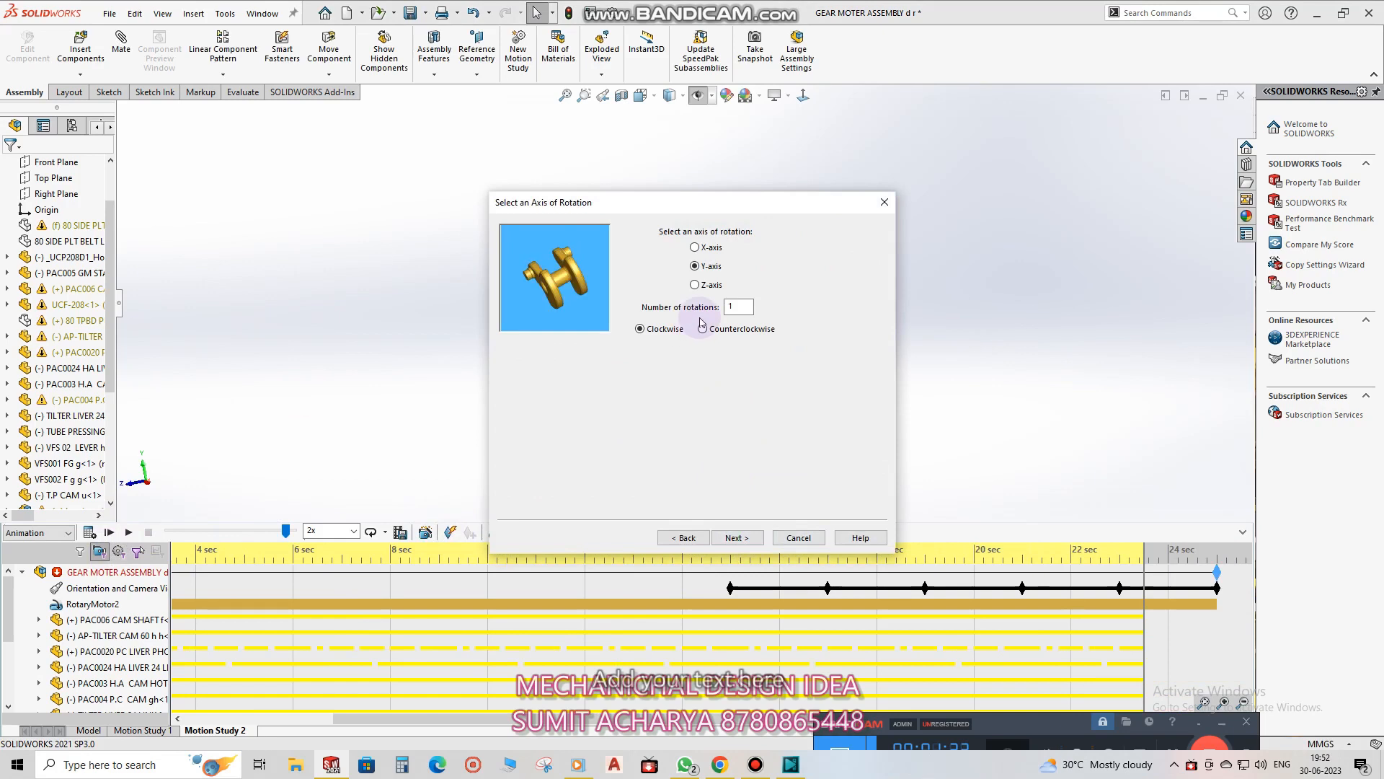
pyautogui.click(686, 539)
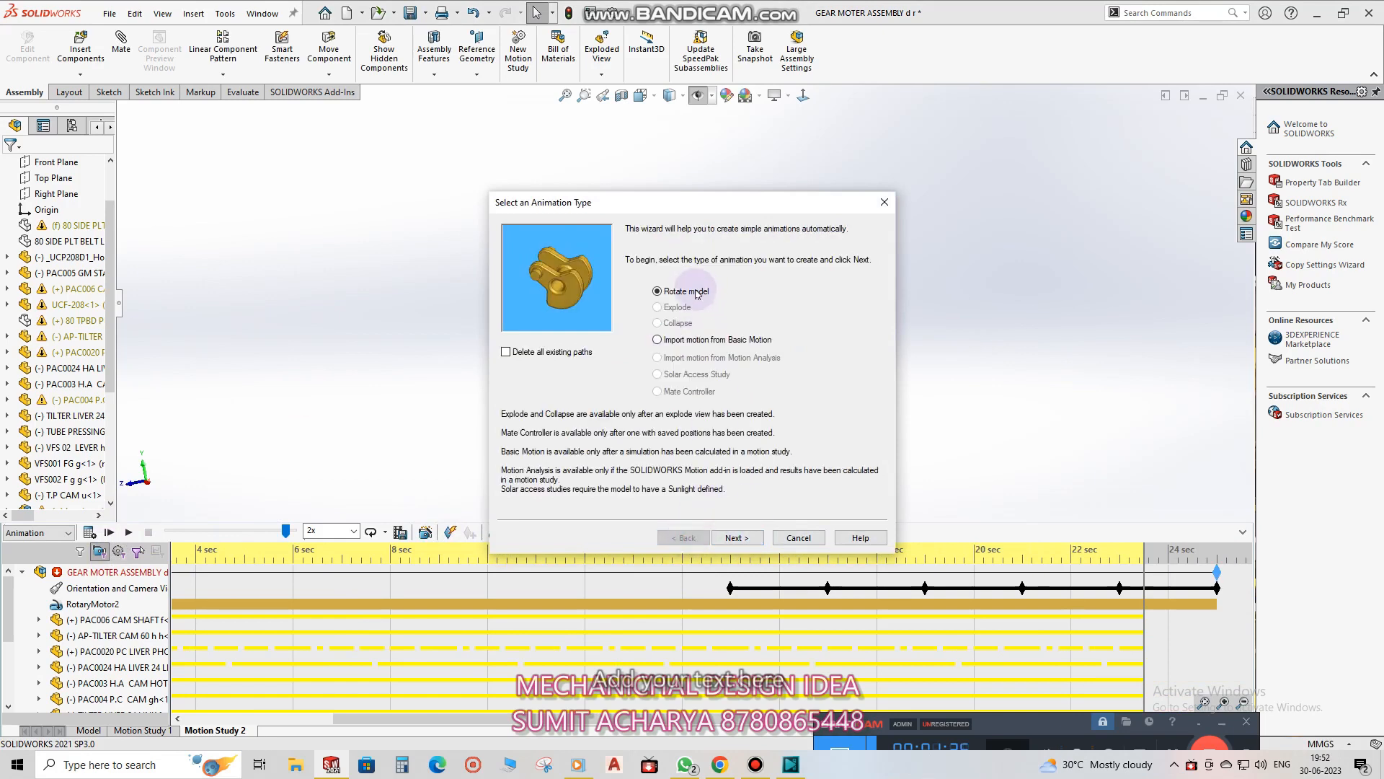
pyautogui.click(745, 541)
pyautogui.click(736, 539)
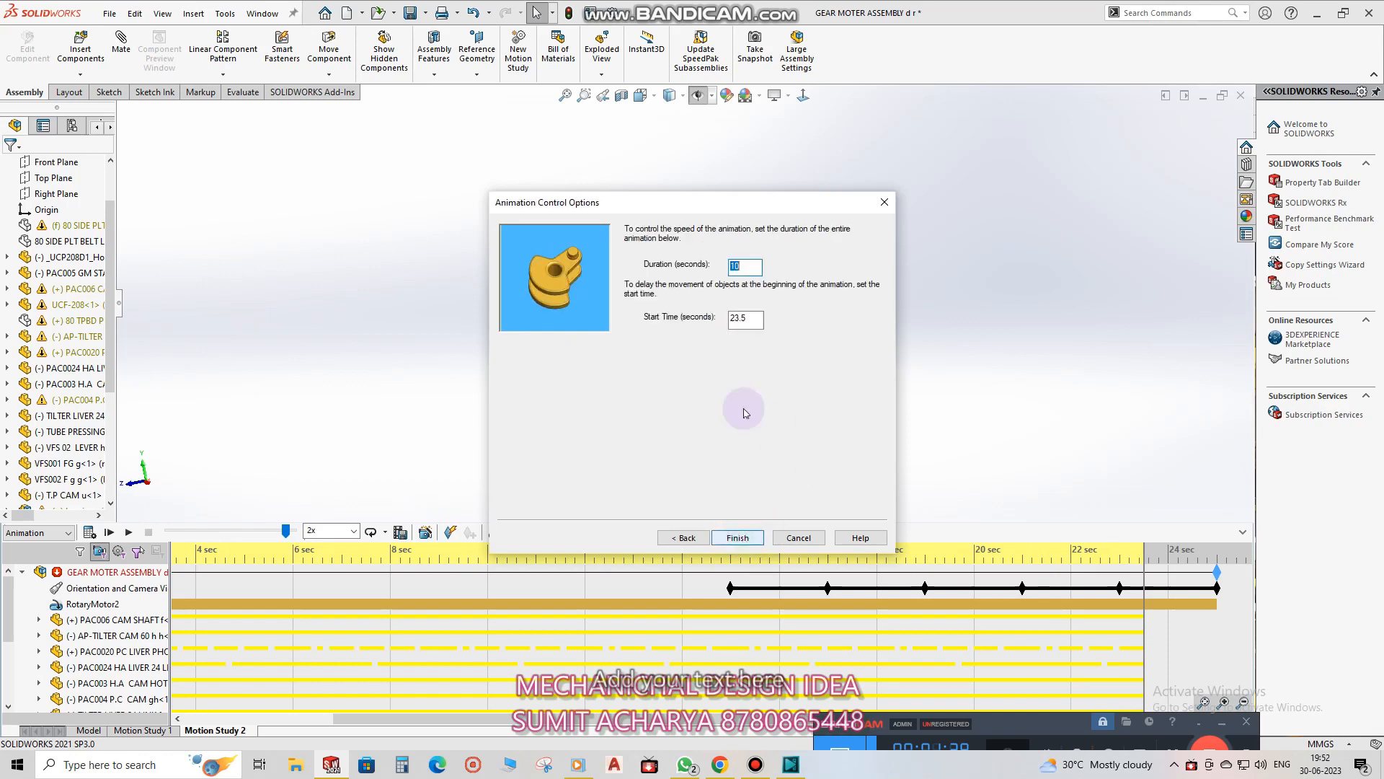
pyautogui.click(799, 538)
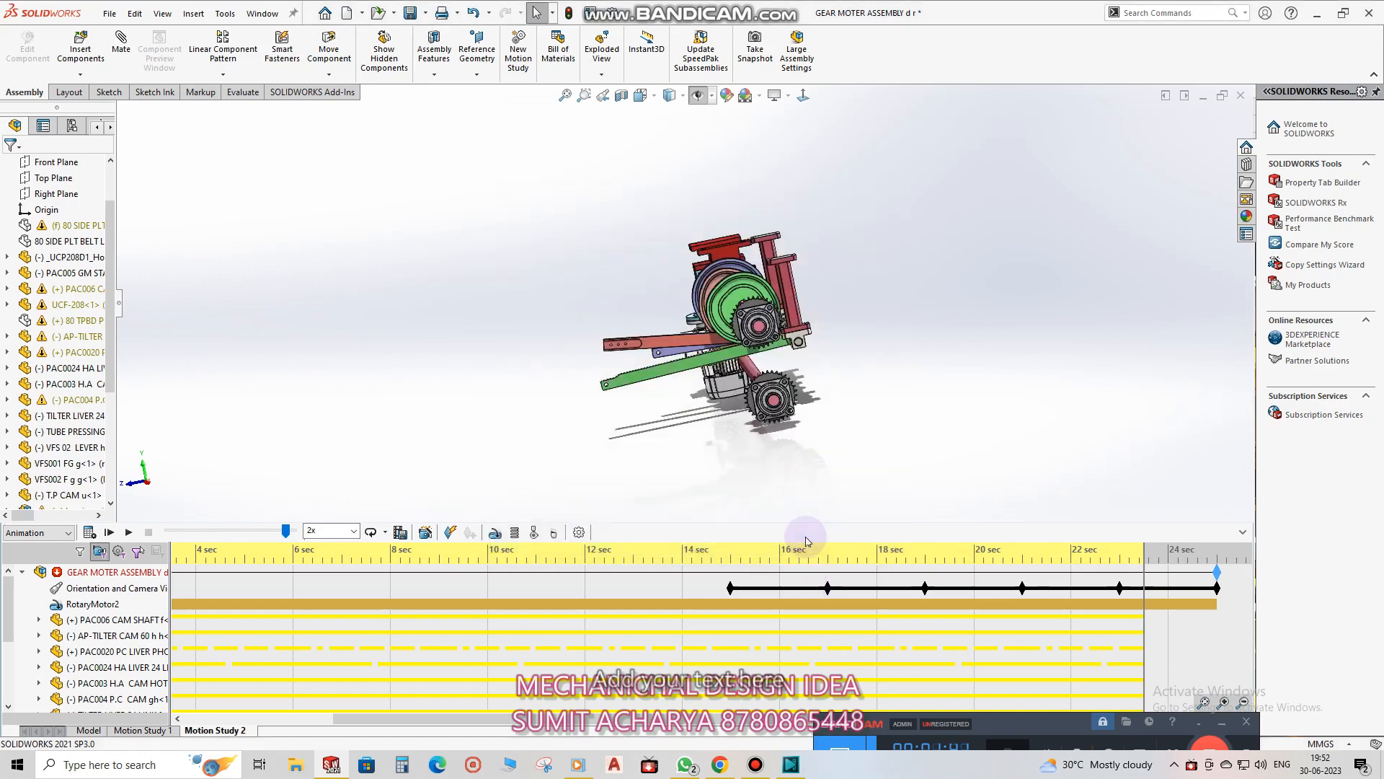
pyautogui.click(425, 533)
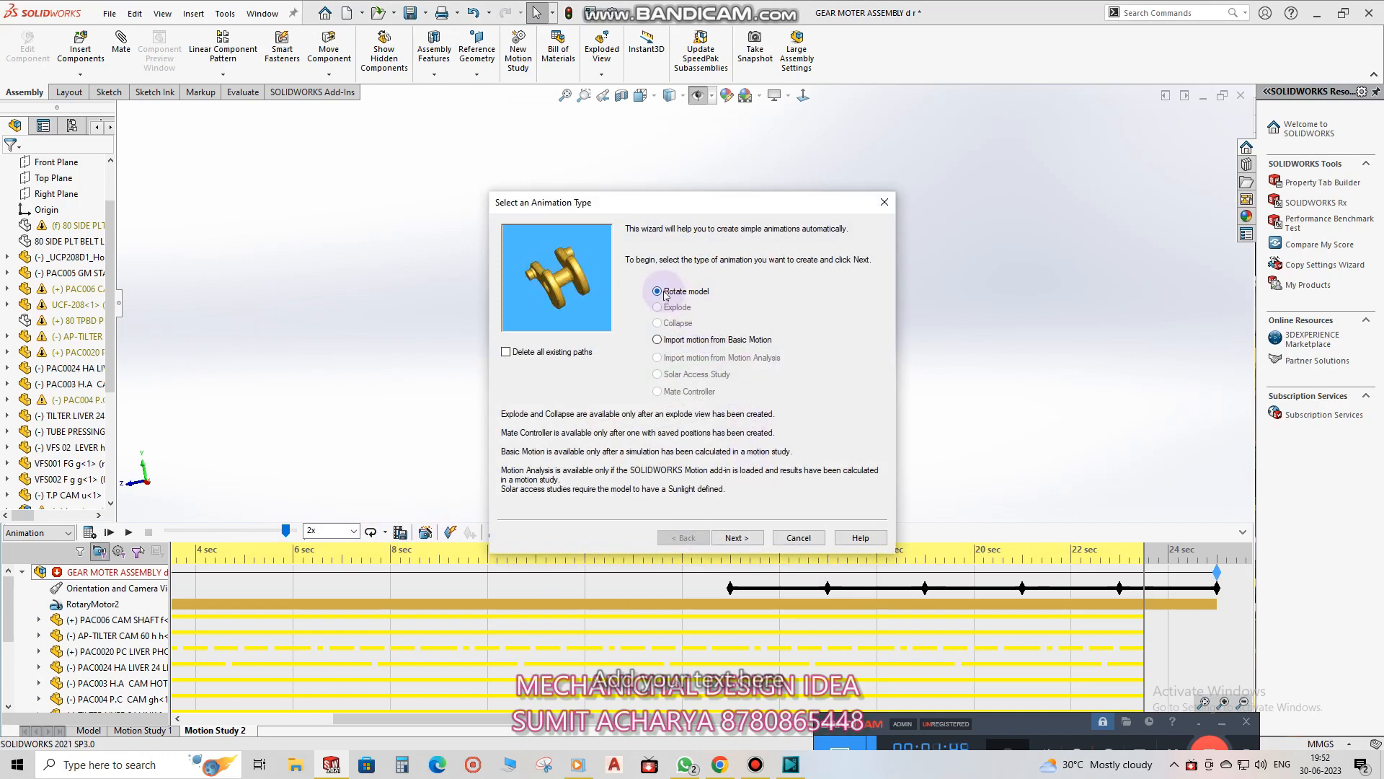
pyautogui.click(669, 340)
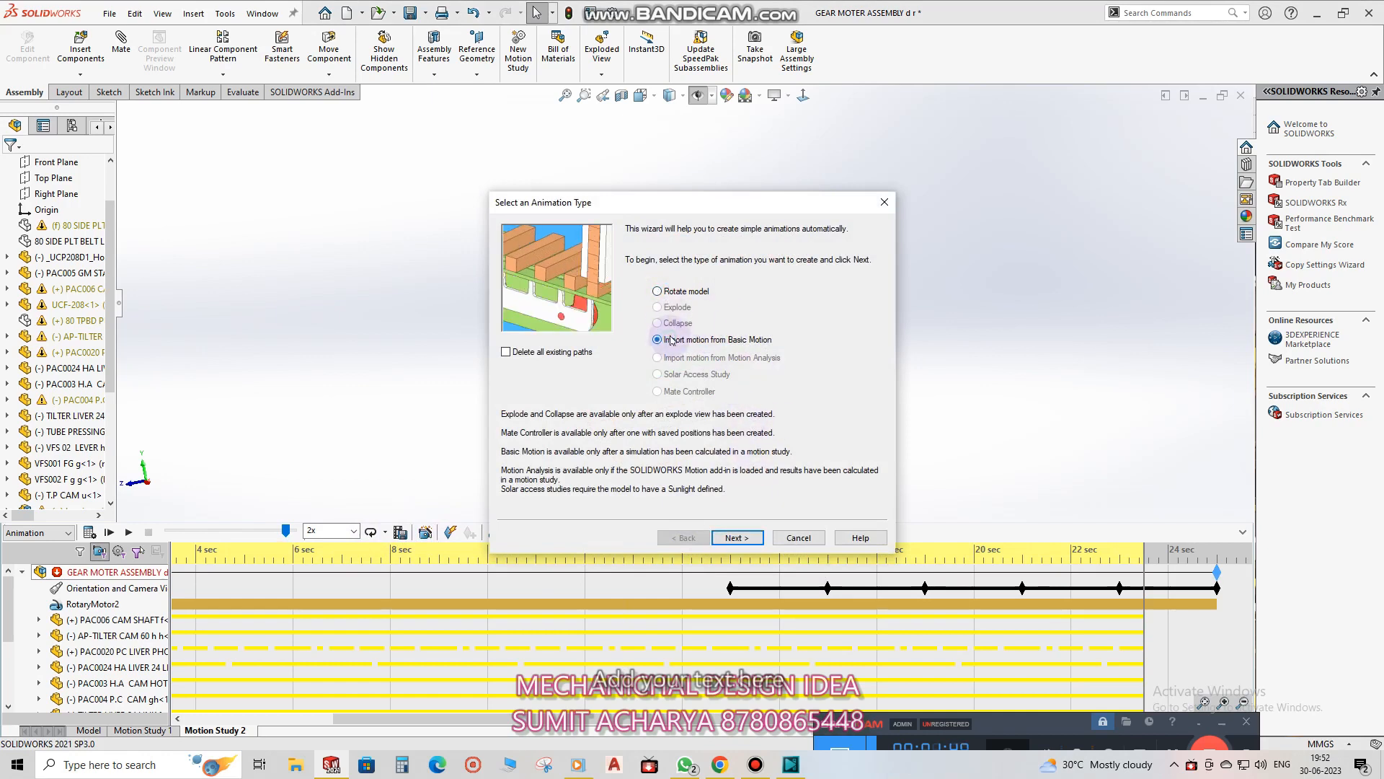
pyautogui.click(664, 293)
pyautogui.press('Escape')
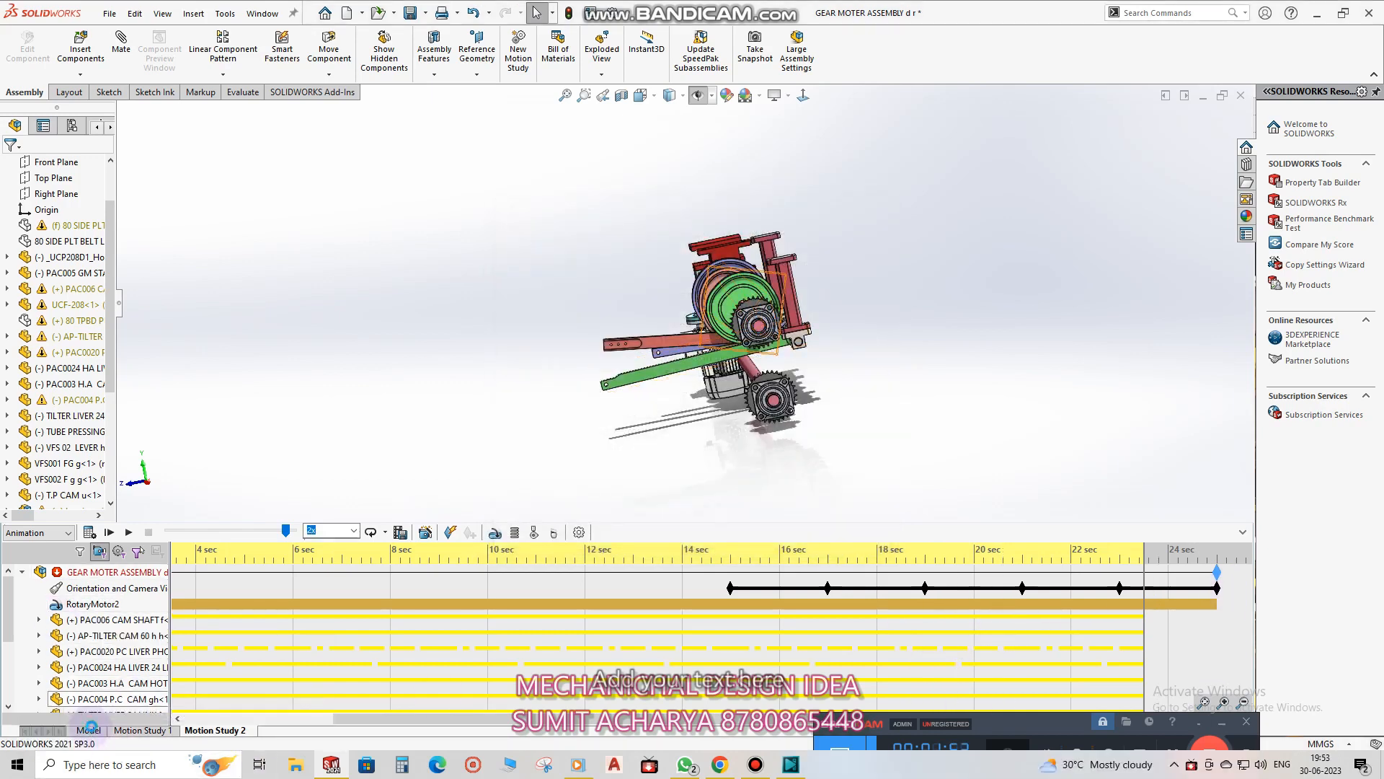
# Return to the assembly model and turn the upper cam shaft to examine the lever motion.
pyautogui.click(94, 730)
pyautogui.moveTo(1010, 724); pyautogui.dragTo(1040, 769)
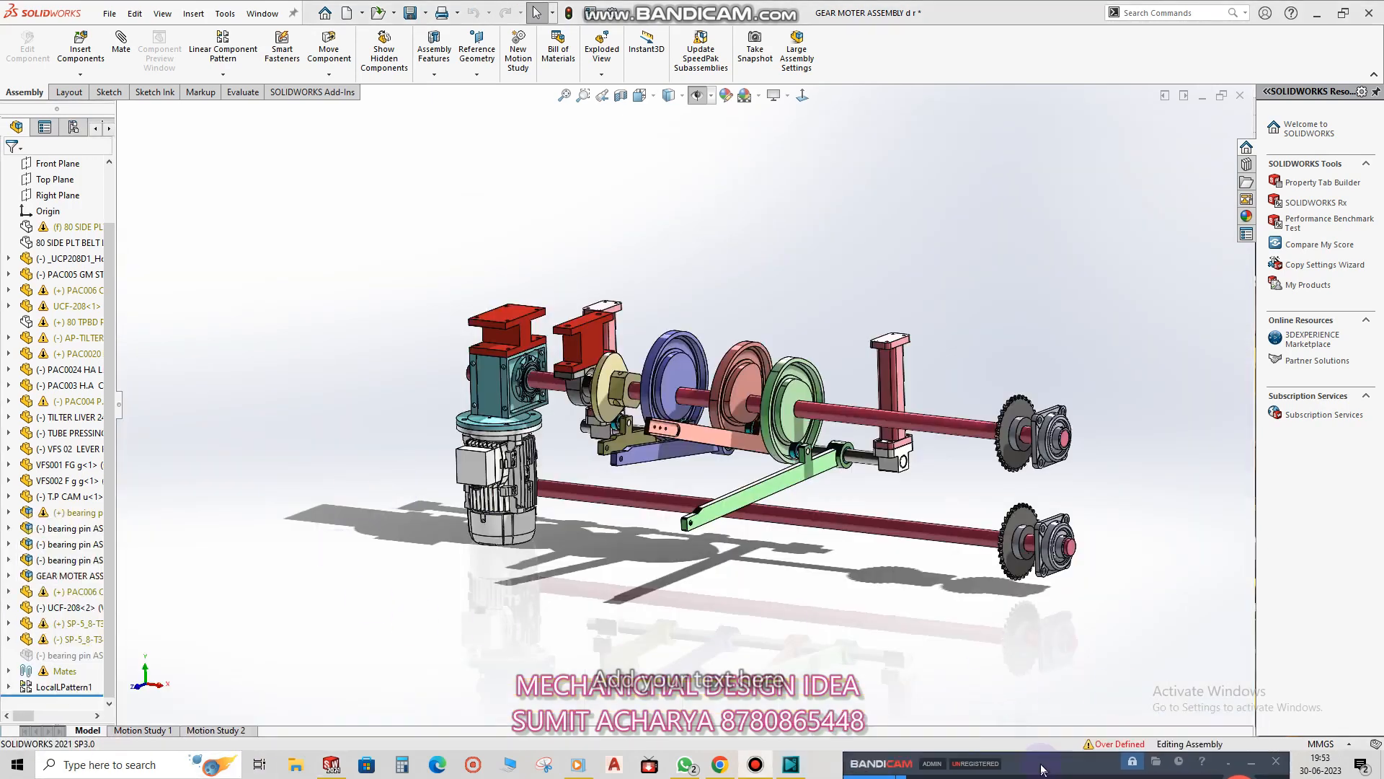
pyautogui.moveTo(801, 542); pyautogui.dragTo(1043, 476, button='middle')
pyautogui.moveTo(1043, 476); pyautogui.dragTo(1025, 562)
pyautogui.press('Escape')
pyautogui.moveTo(1024, 562); pyautogui.dragTo(692, 505, button='middle')
pyautogui.press('Escape')
# Show the hidden table plate and blue side plates again around the mechanism.
pyautogui.click(389, 60)
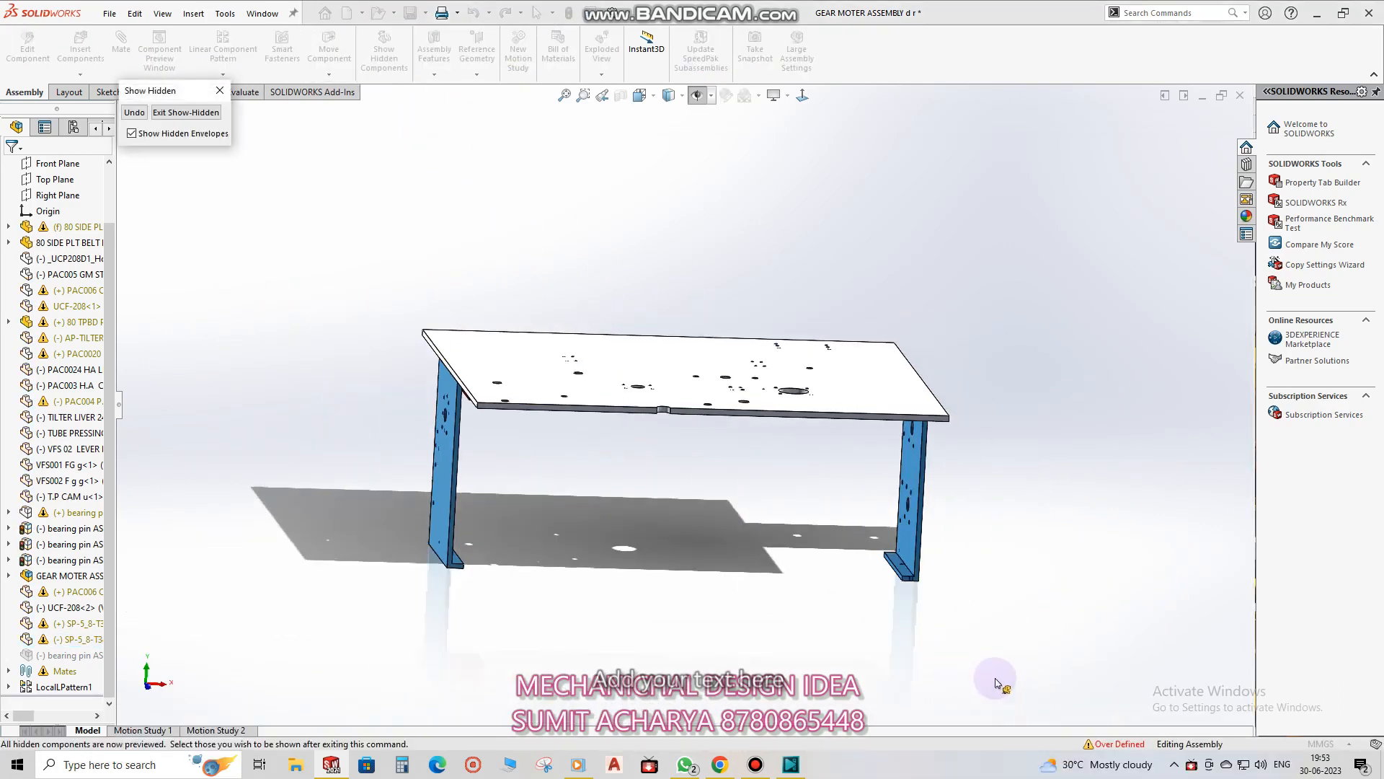
pyautogui.click(751, 768)
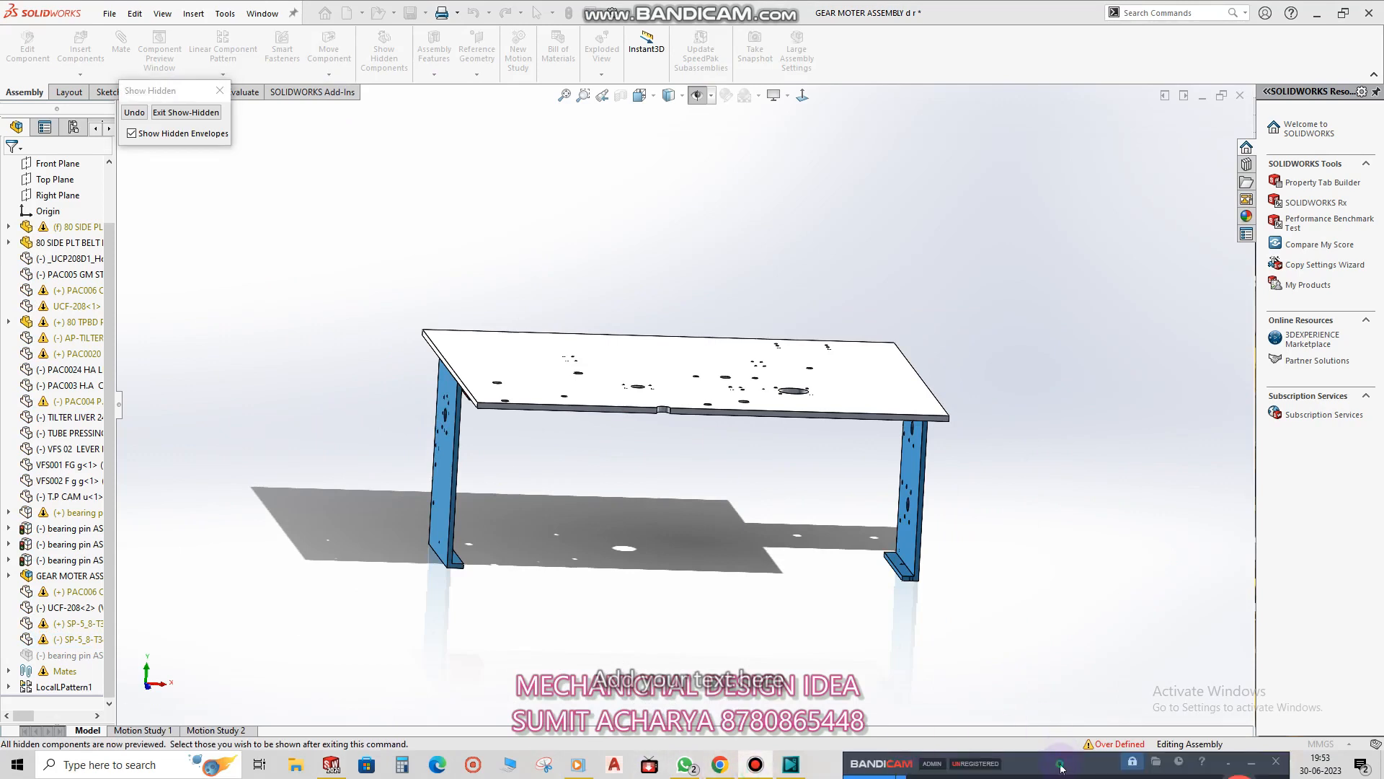
pyautogui.moveTo(1060, 768); pyautogui.dragTo(1114, 629)
pyautogui.moveTo(716, 389); pyautogui.dragTo(514, 356, button='middle')
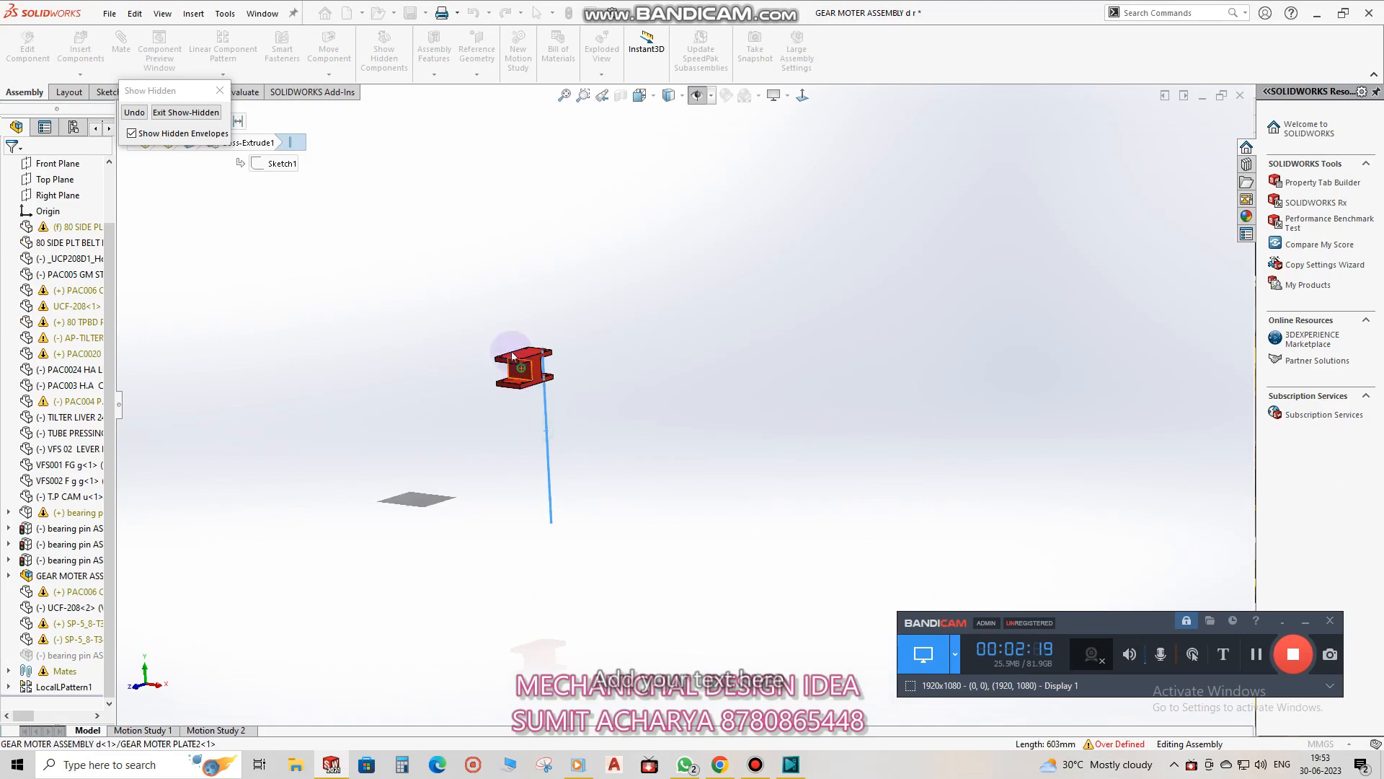
pyautogui.click(514, 364)
pyautogui.click(219, 91)
pyautogui.moveTo(686, 555); pyautogui.dragTo(701, 464, button='middle')
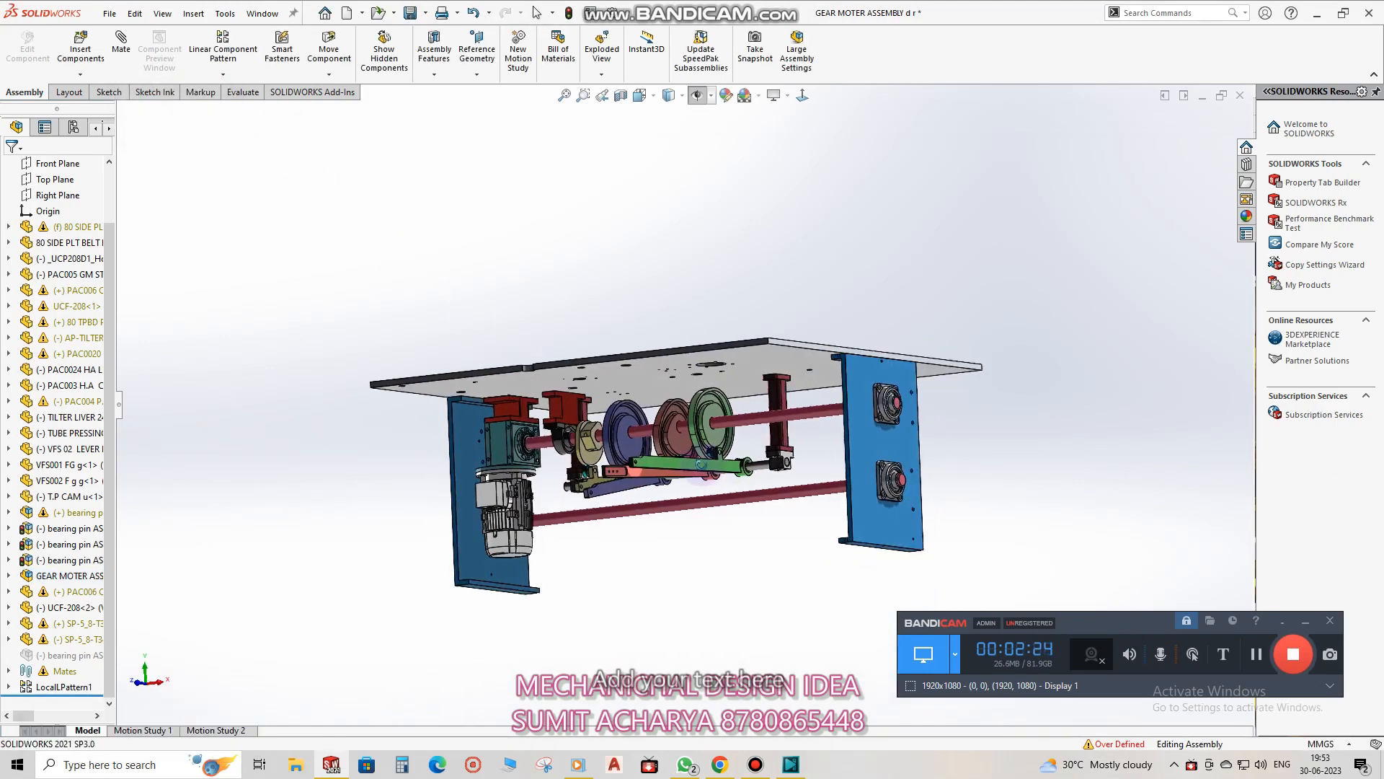
# Replay Motion Study 2 from the start and return to the assembly model.
pyautogui.click(217, 730)
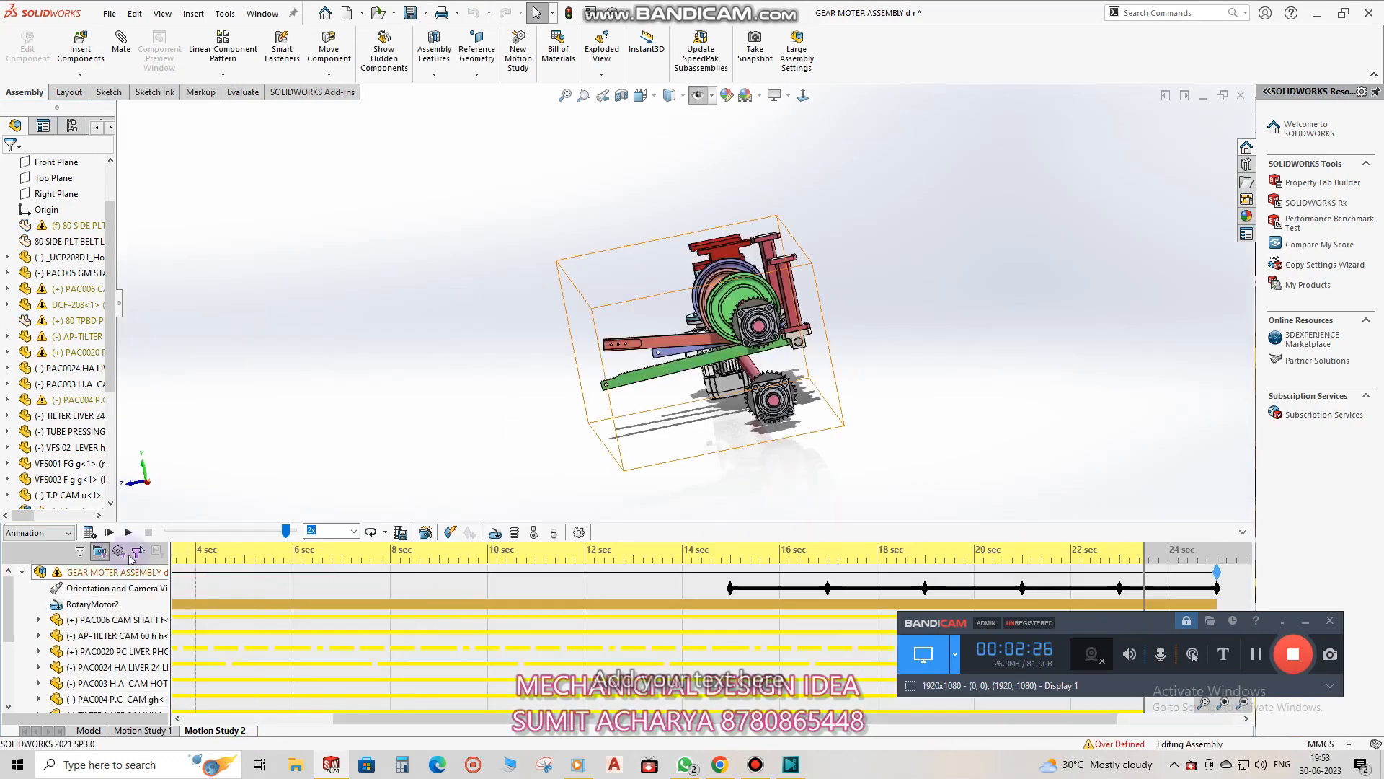
pyautogui.click(110, 532)
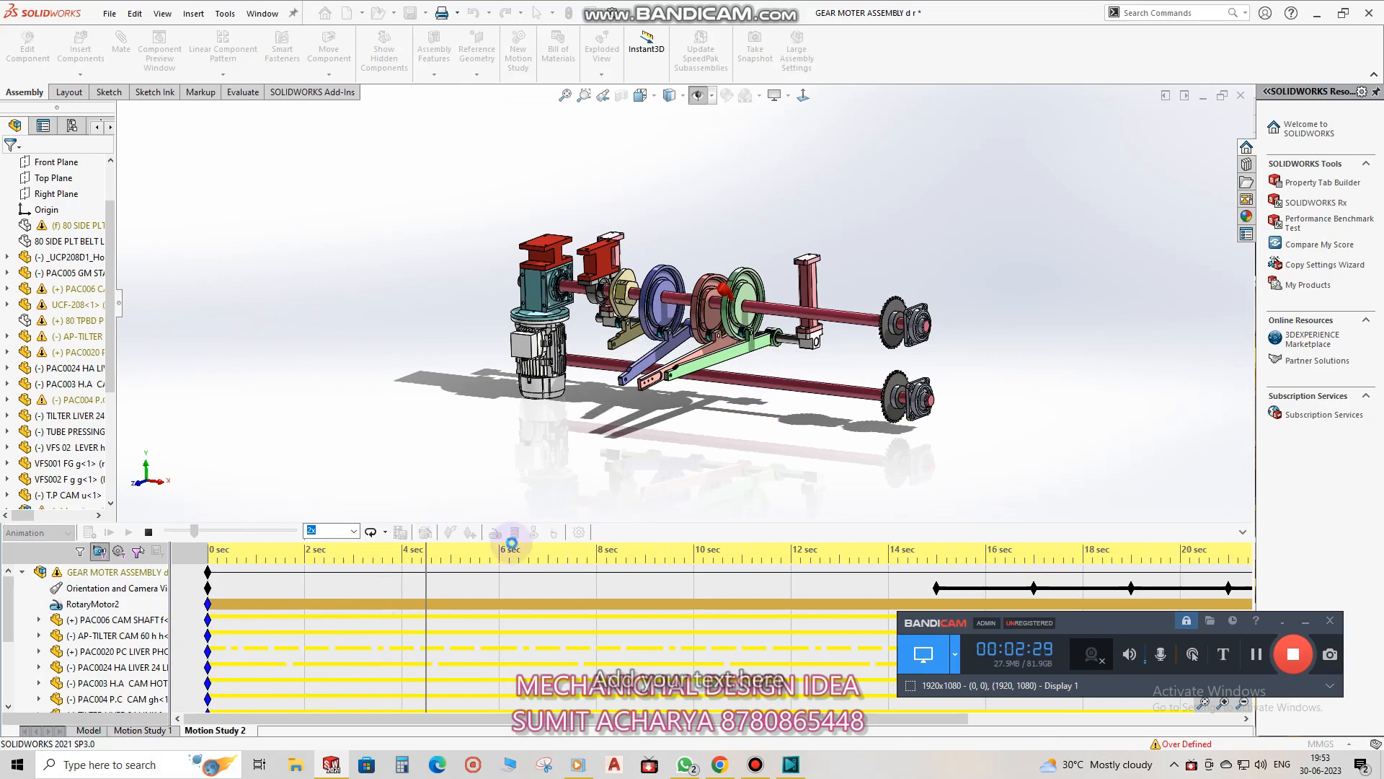
pyautogui.click(88, 730)
# Make the suppressed bearing pin subassembly rigid and unsuppress it.
pyautogui.moveTo(704, 504); pyautogui.dragTo(308, 571, button='middle')
pyautogui.click(69, 654)
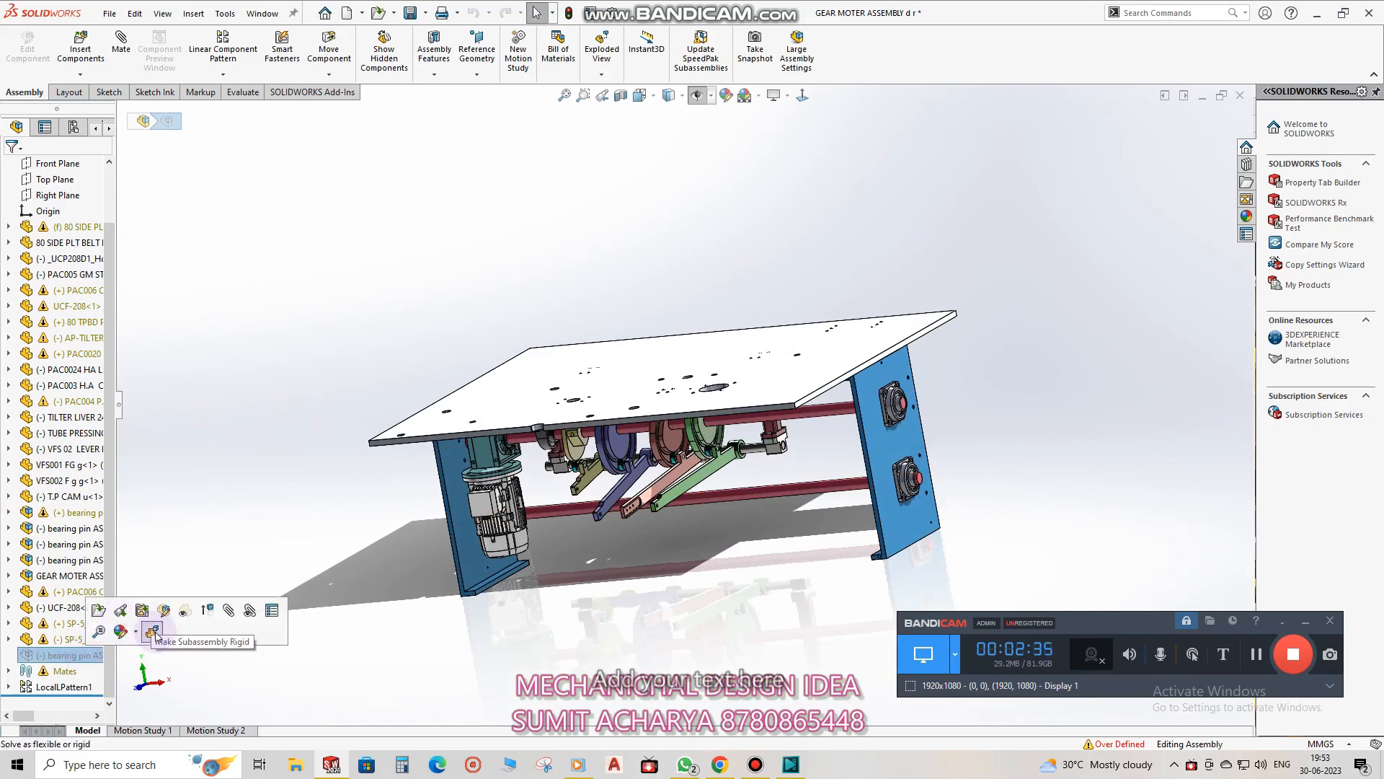
pyautogui.click(153, 632)
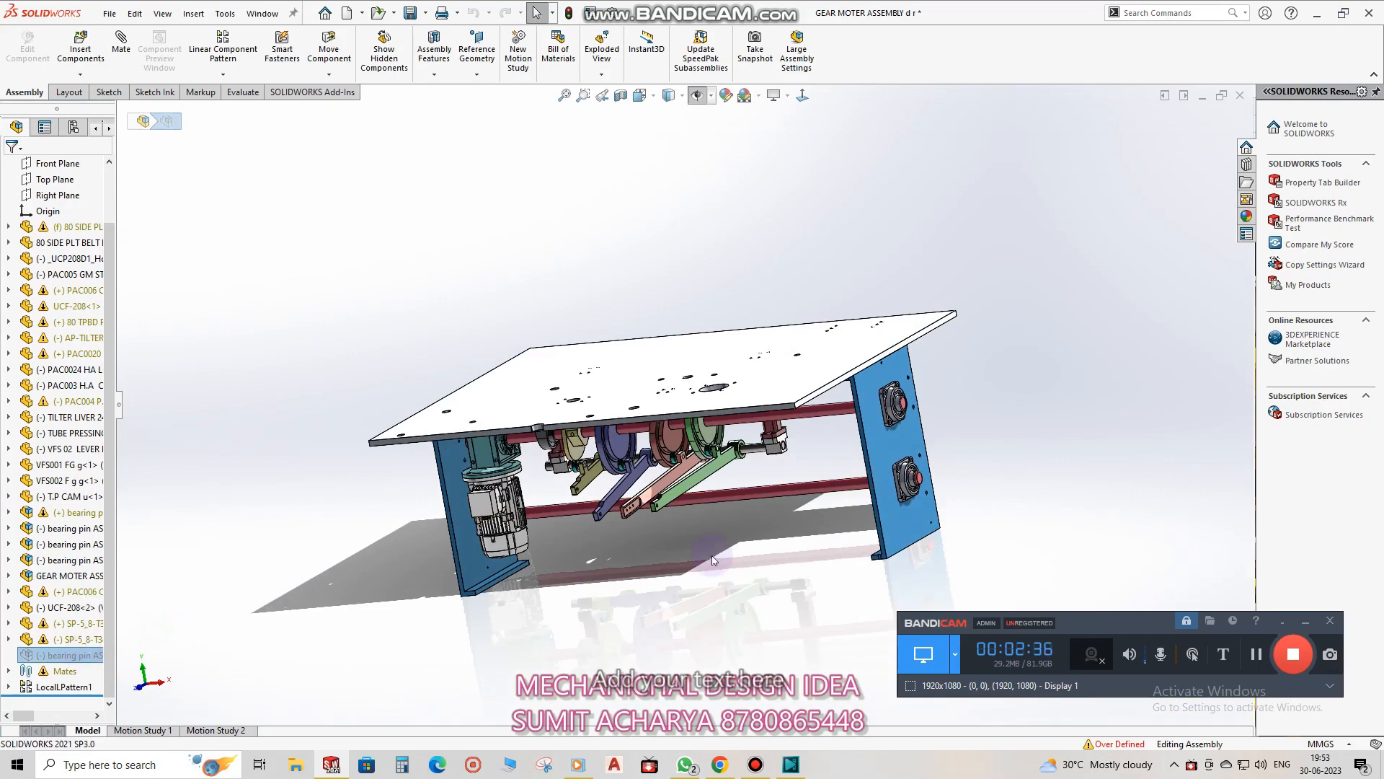
pyautogui.click(66, 654)
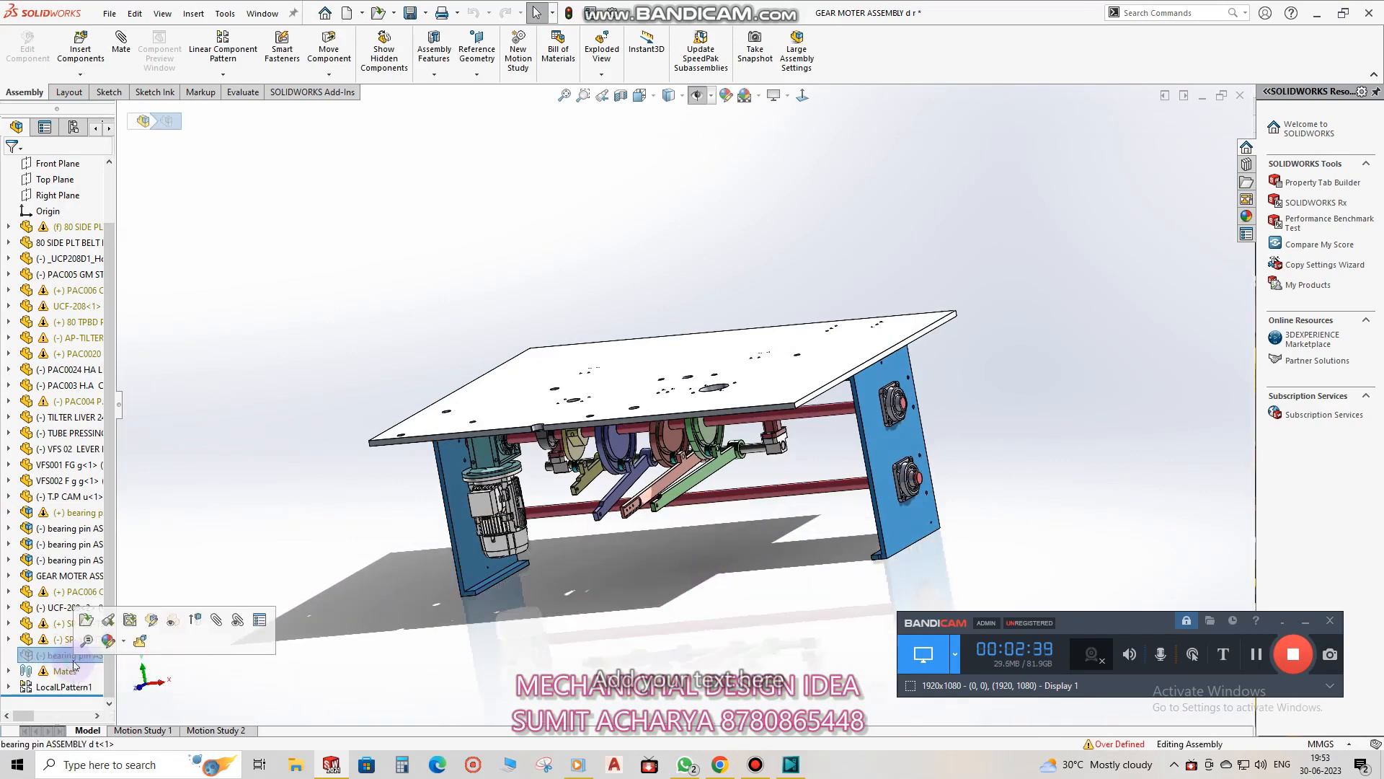
pyautogui.click(172, 625)
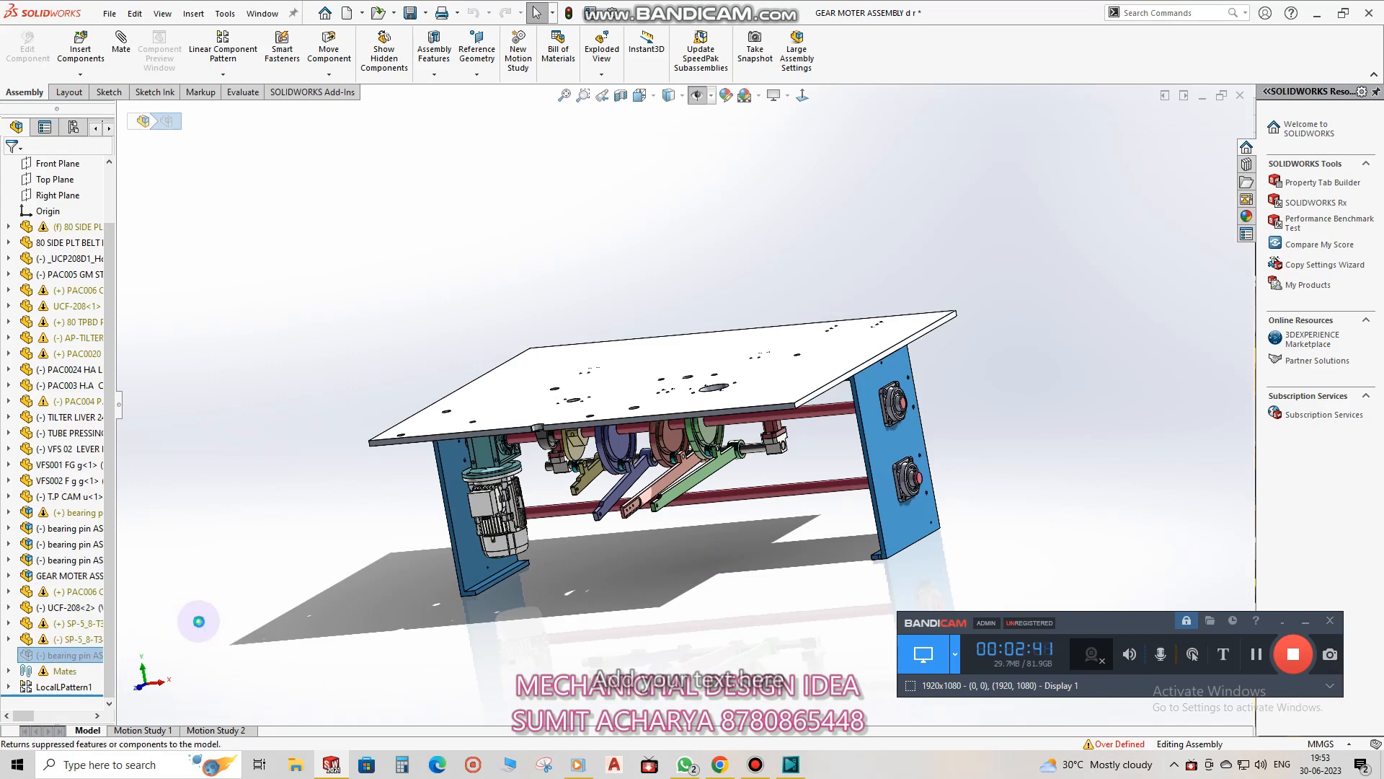
pyautogui.click(91, 653)
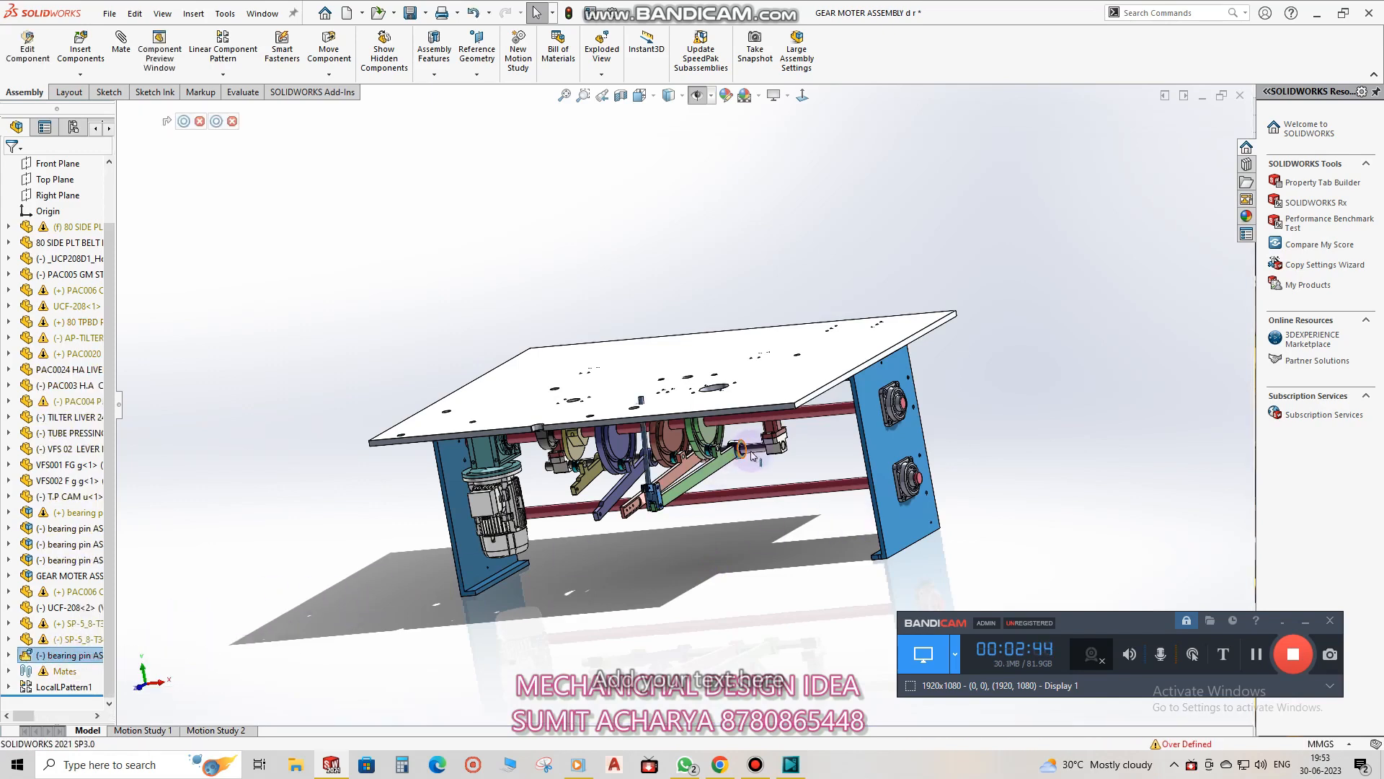
# Turn the upper cam shaft to test the mechanism's motion with the restored bearing pin subassembly.
pyautogui.moveTo(806, 421); pyautogui.dragTo(887, 500)
pyautogui.moveTo(887, 500); pyautogui.dragTo(970, 470, button='middle')
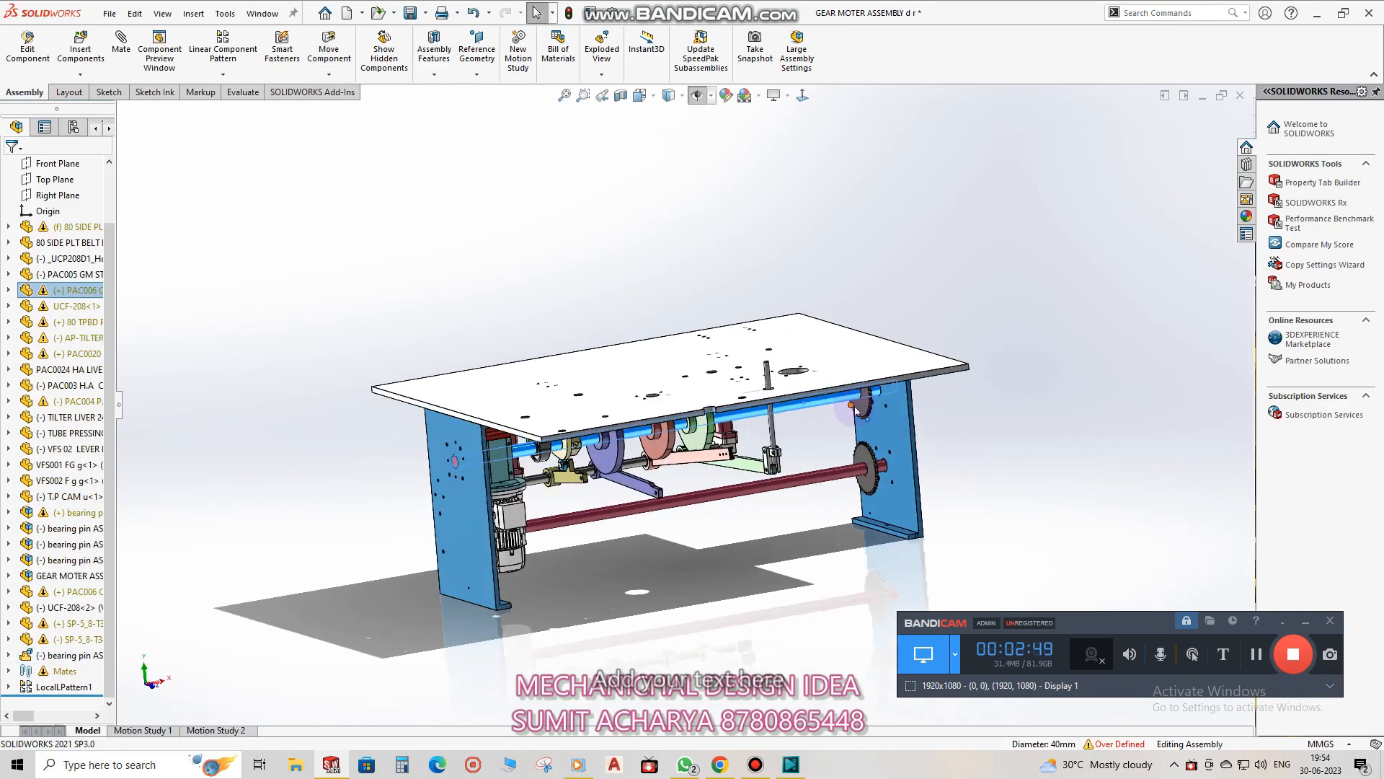
pyautogui.click(852, 428)
pyautogui.moveTo(852, 429); pyautogui.dragTo(819, 657)
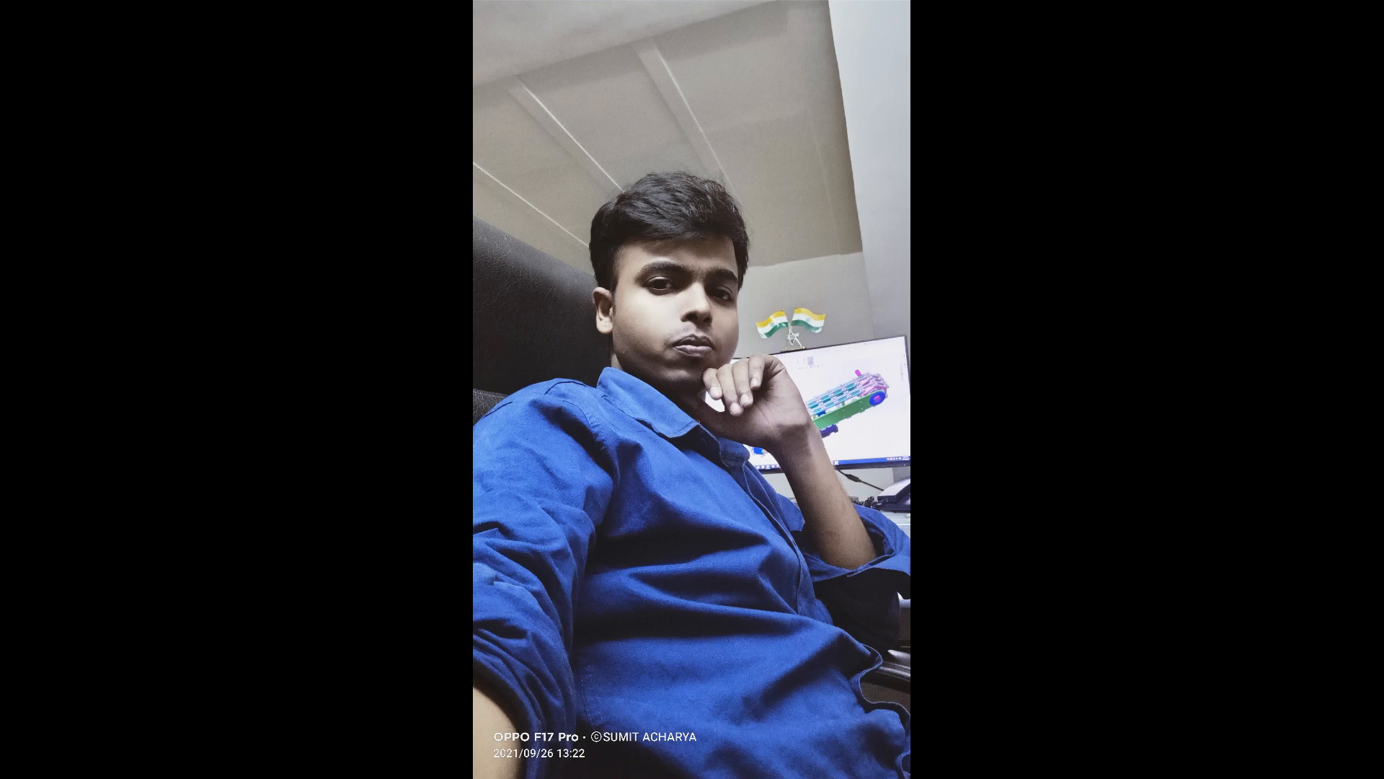